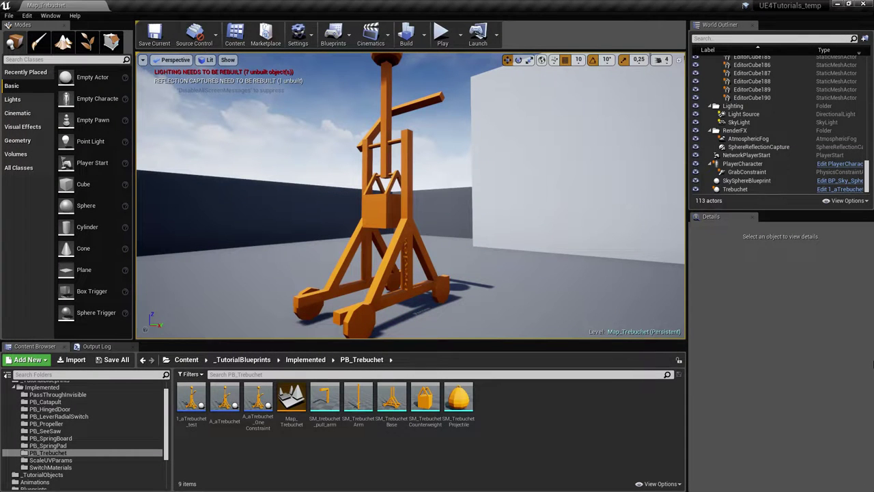
Play-test the Map_Trebuchet level, walking around the trebuchet and firing its projectile at the block wall, and end the play session
right_click_drag(472, 215, 470, 206)
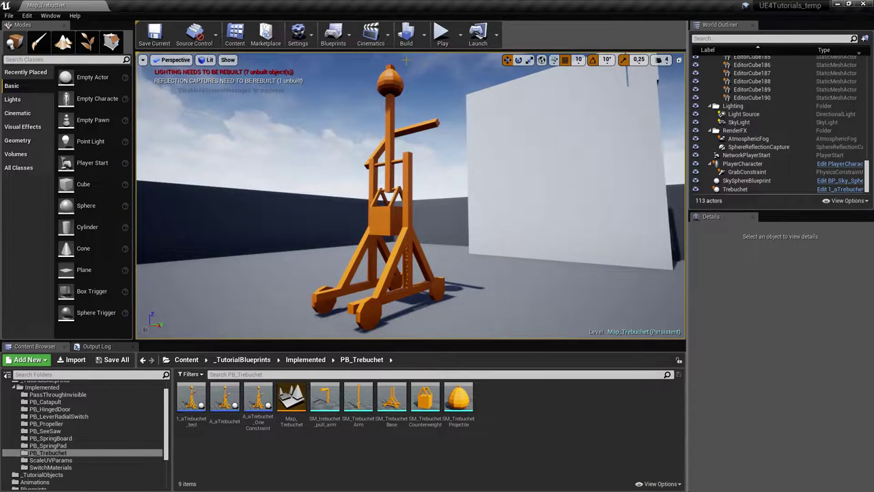
left_click(442, 34)
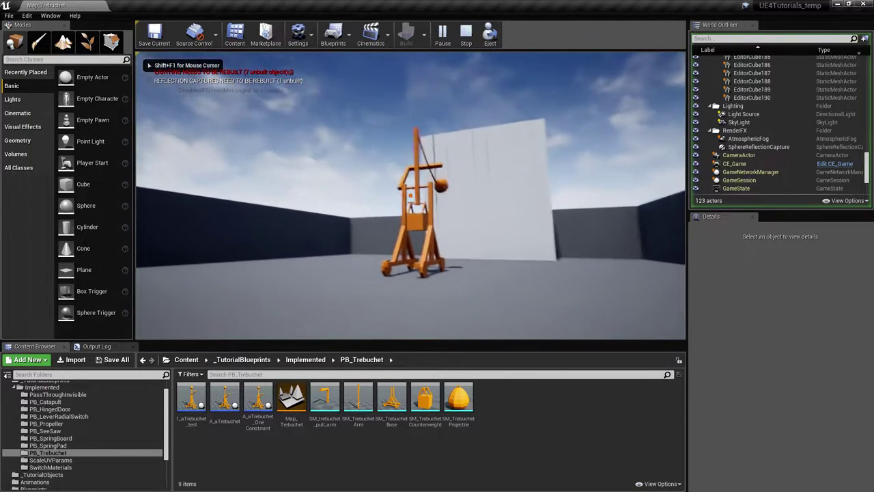
key("w")
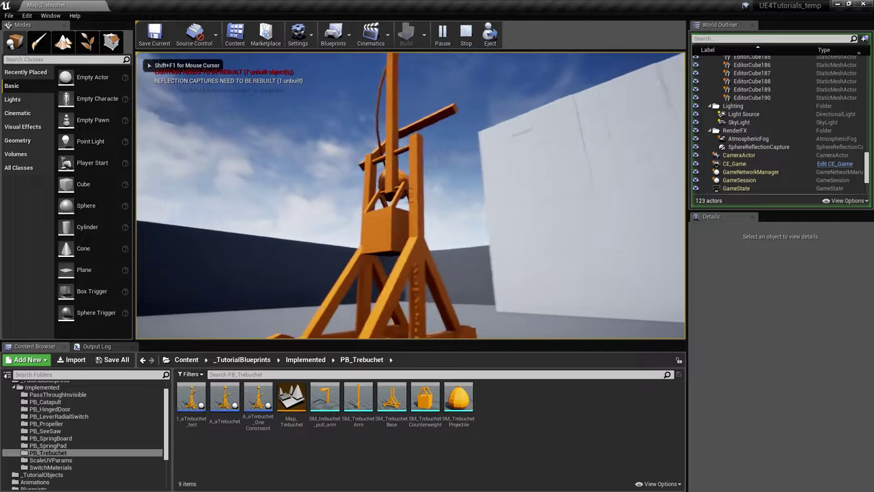
key("w")
key("a")
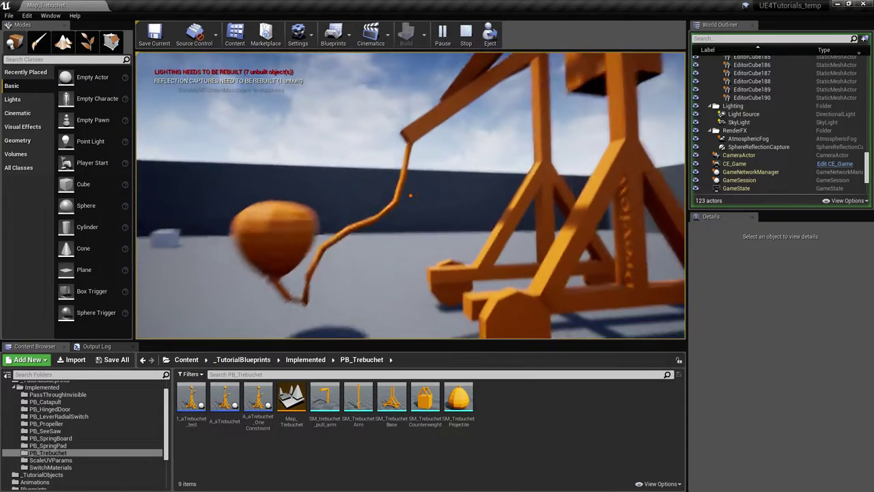
key("w")
key("s")
key("w")
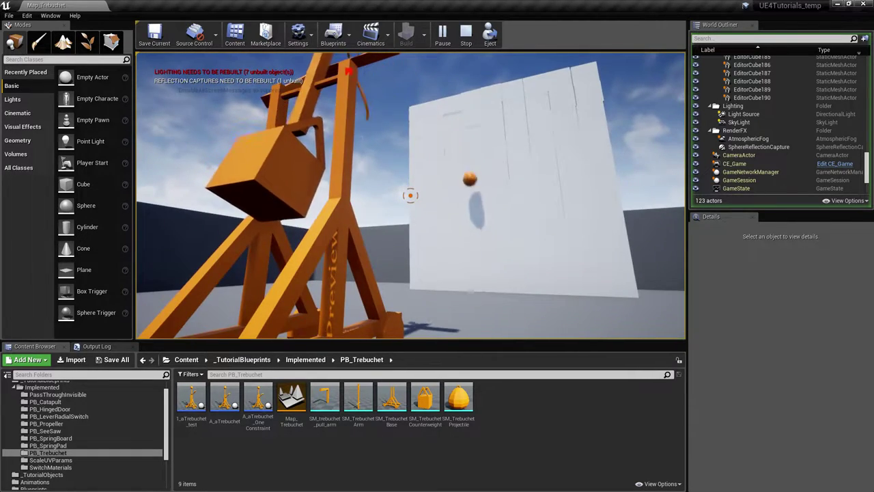
key("s")
key("w")
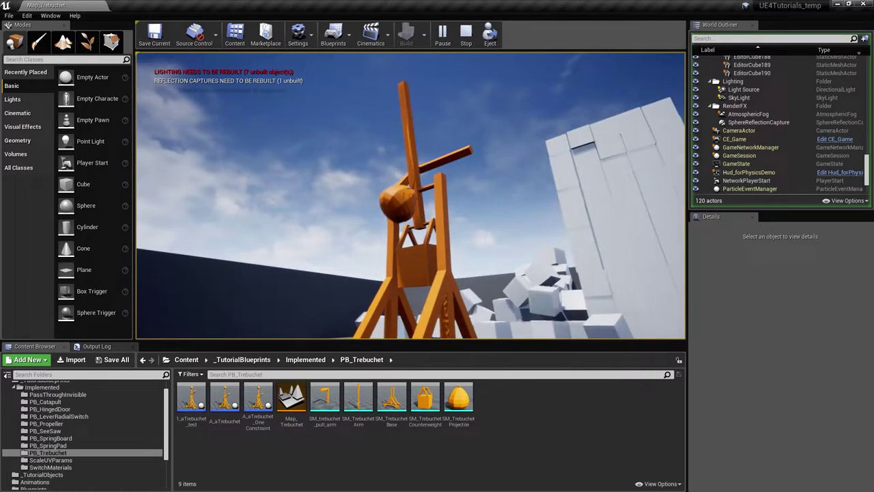
key("s")
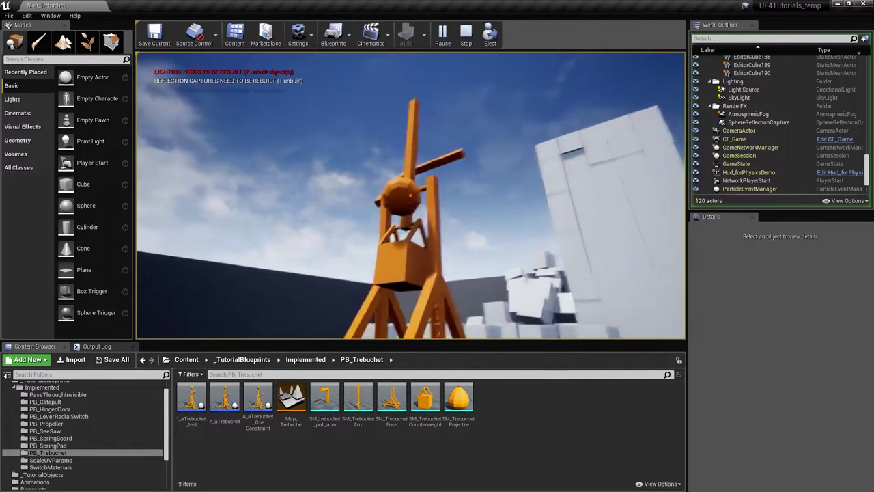
key("w")
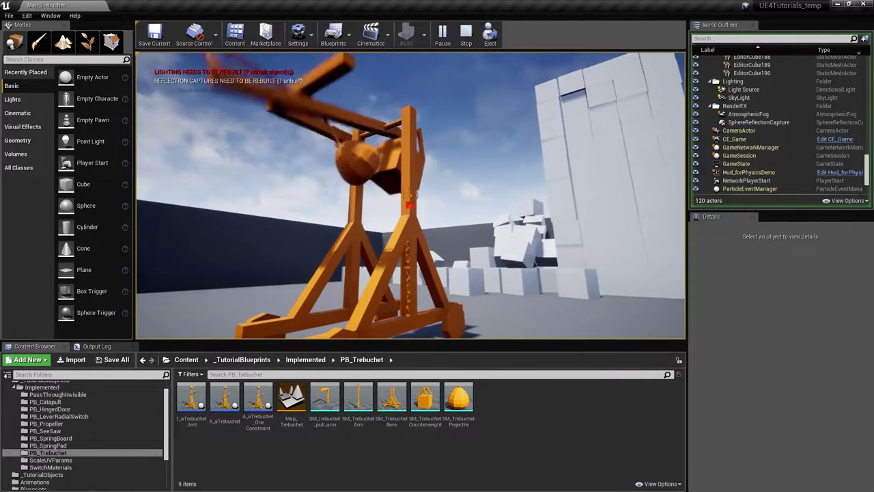
left_click(409, 196)
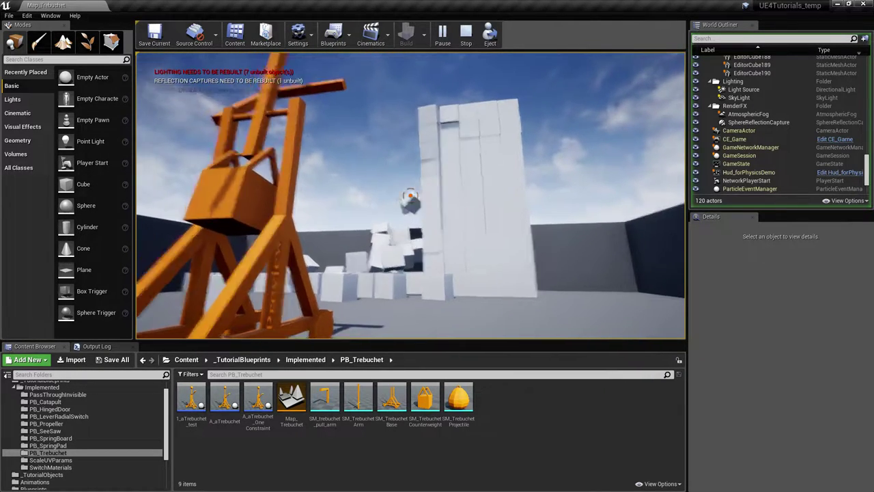
left_click(411, 195)
key("Escape")
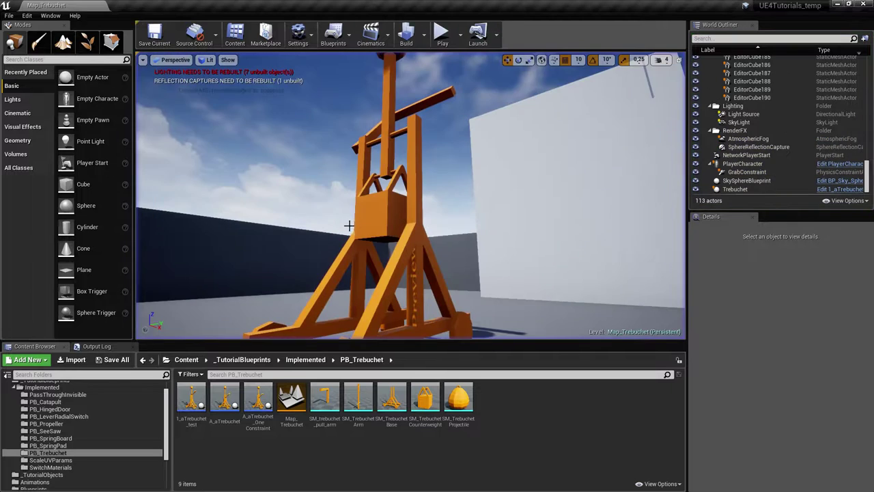
right_click_drag(410, 196, 462, 207)
right_click_drag(354, 203, 362, 202)
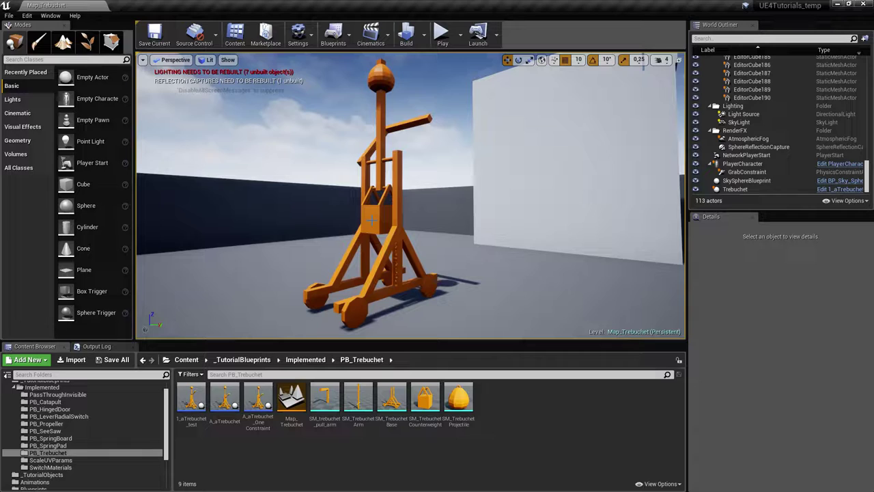
mouse_move(362, 301)
right_mouse_down()
mouse_move(343, 299)
mouse_move(373, 298)
right_mouse_up()
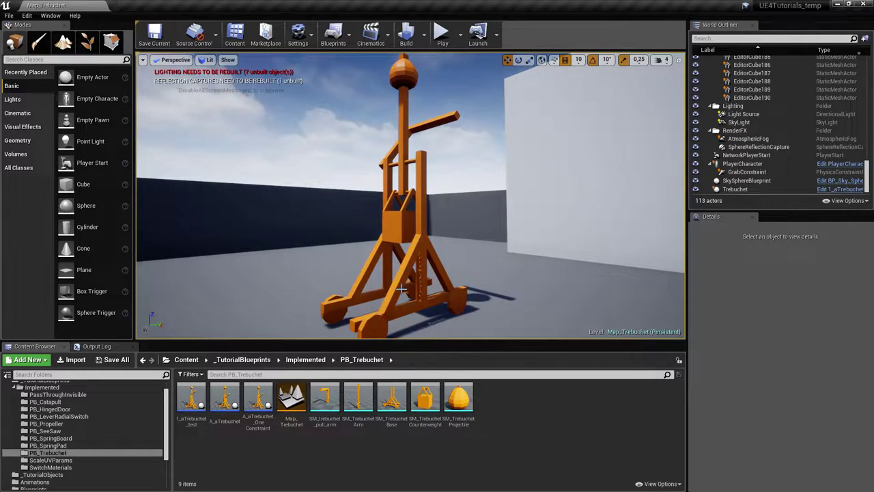
Switch to the PB_Trebuchet_sketch.kra drawing, circle the Base, Arm, Counterweight, Rope and Projectile labels, and mark the projectile's launch path and the rope
key("alt+Tab")
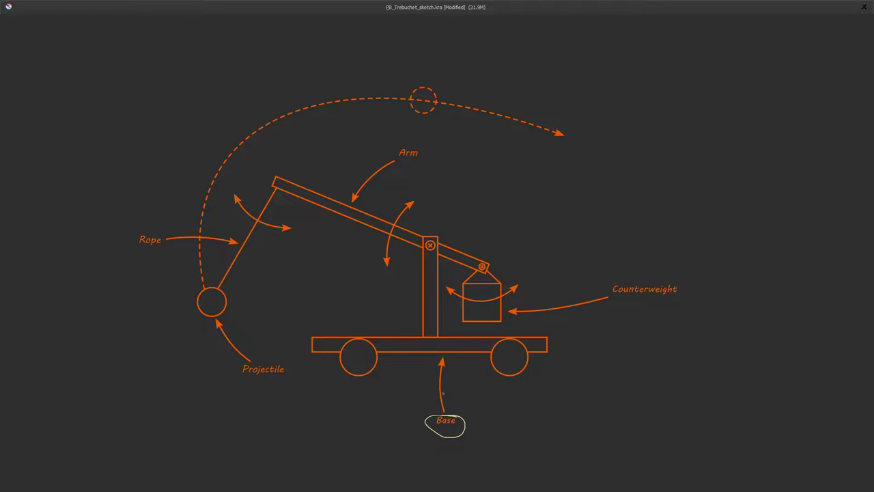
left_click_drag(407, 142, 426, 145)
mouse_move(673, 280)
left_mouse_down()
mouse_move(609, 296)
mouse_move(683, 287)
left_mouse_up()
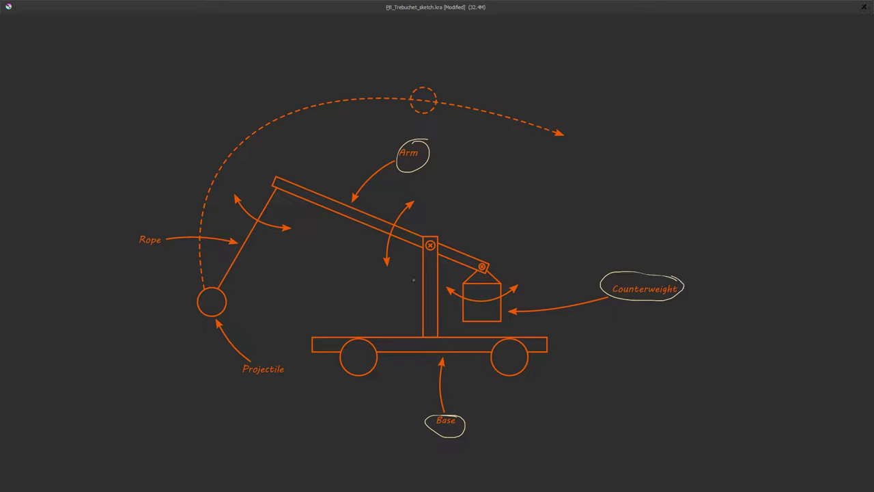
mouse_move(154, 231)
left_mouse_down()
mouse_move(160, 257)
mouse_move(155, 231)
left_mouse_up()
left_click_drag(248, 354, 290, 369)
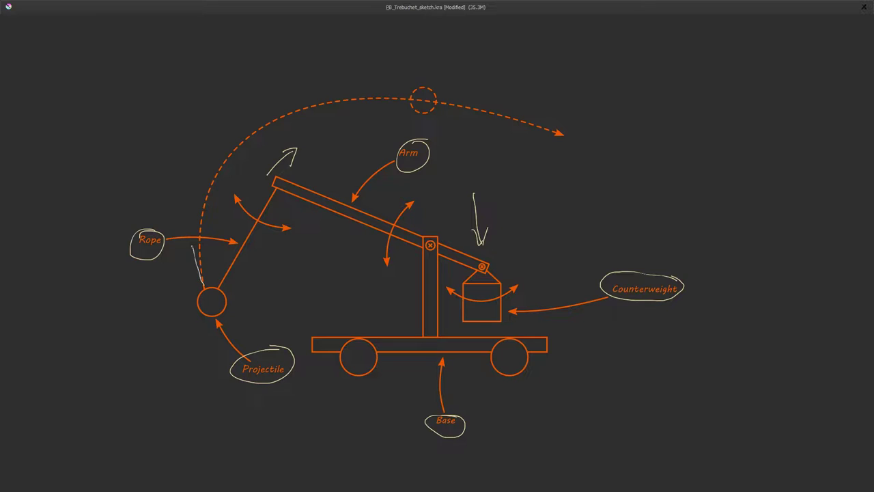
left_click_drag(191, 199, 240, 124)
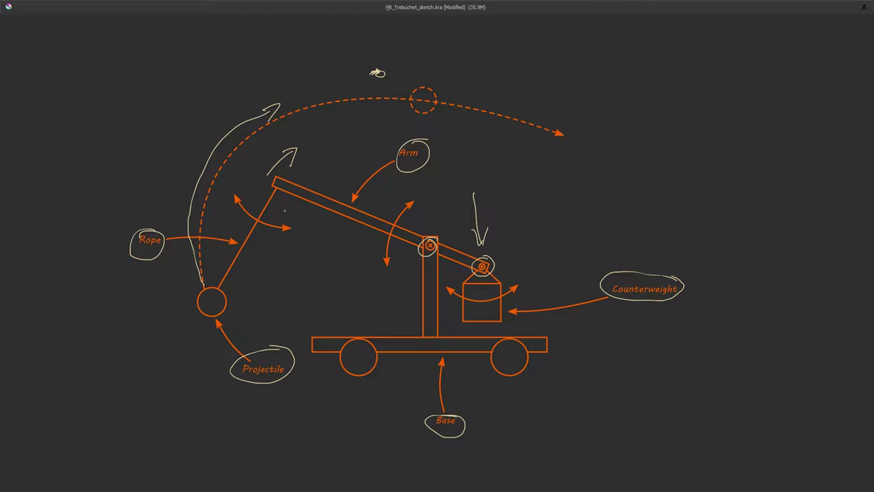
left_click_drag(260, 239, 227, 296)
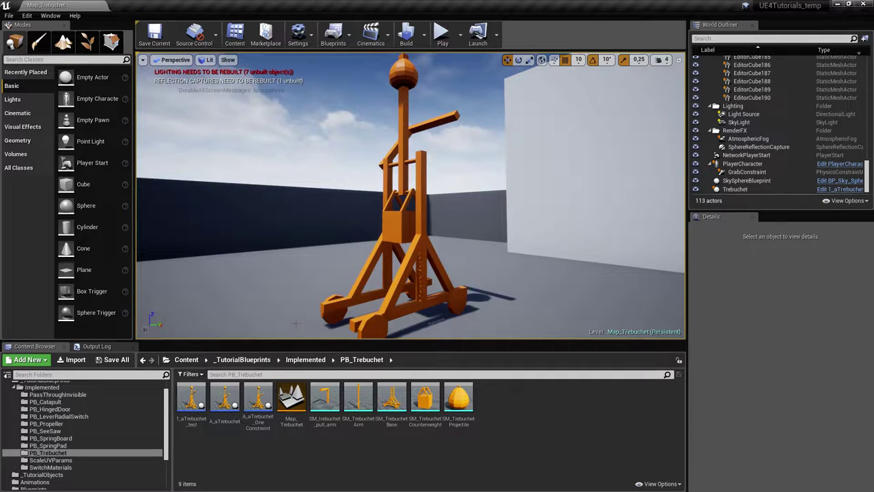
Create an Actor Blueprint Class named Trebuchet in the PB_Trebuchet folder and open it for editing
right_click(526, 413)
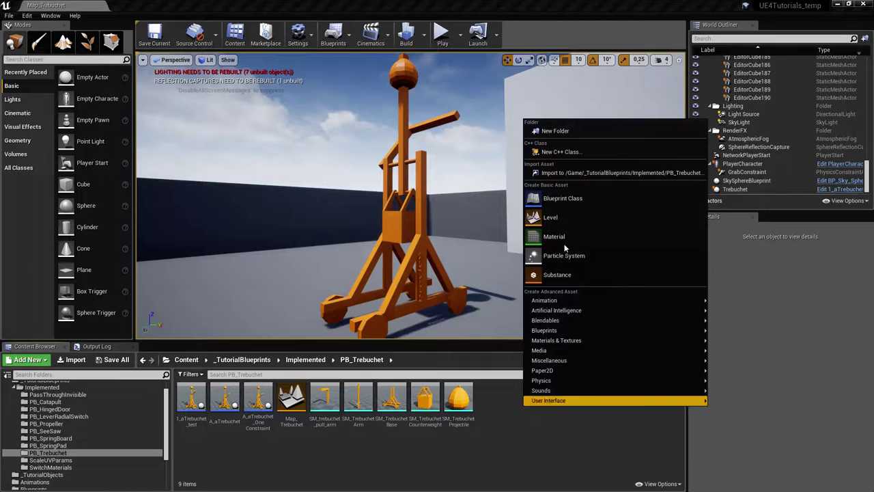
left_click(581, 196)
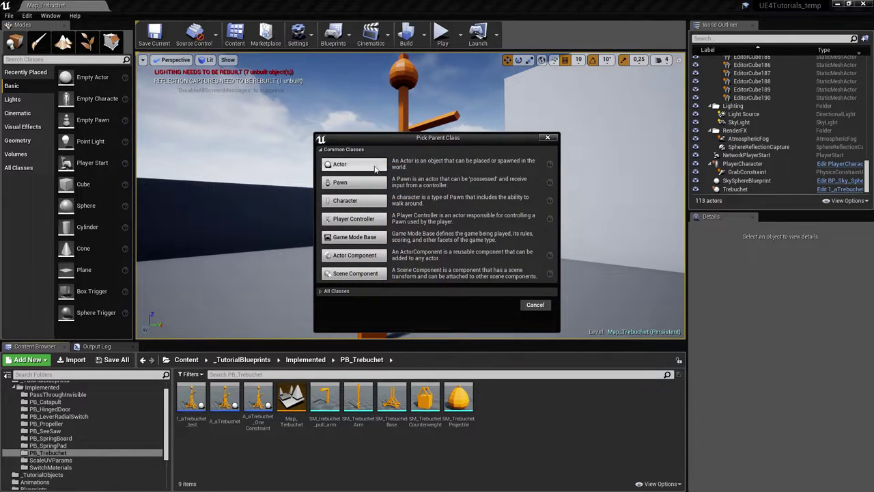
left_click(367, 162)
type("Trebuche")
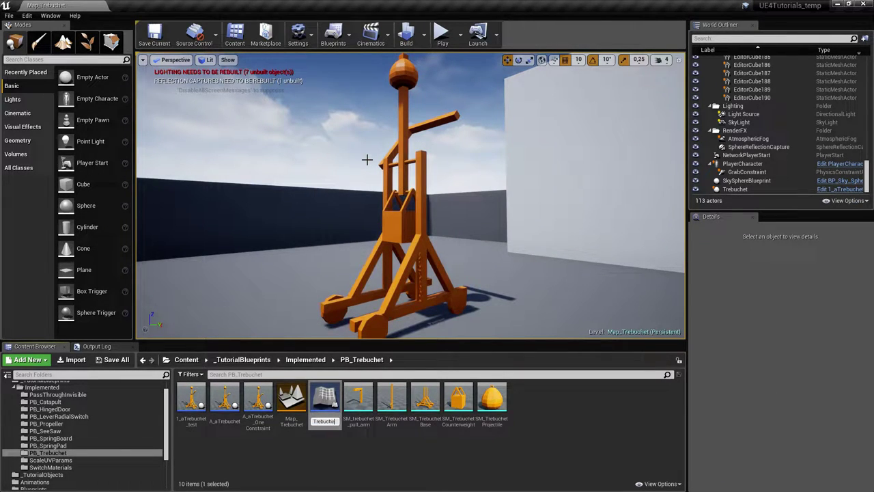
type("t")
key("Return")
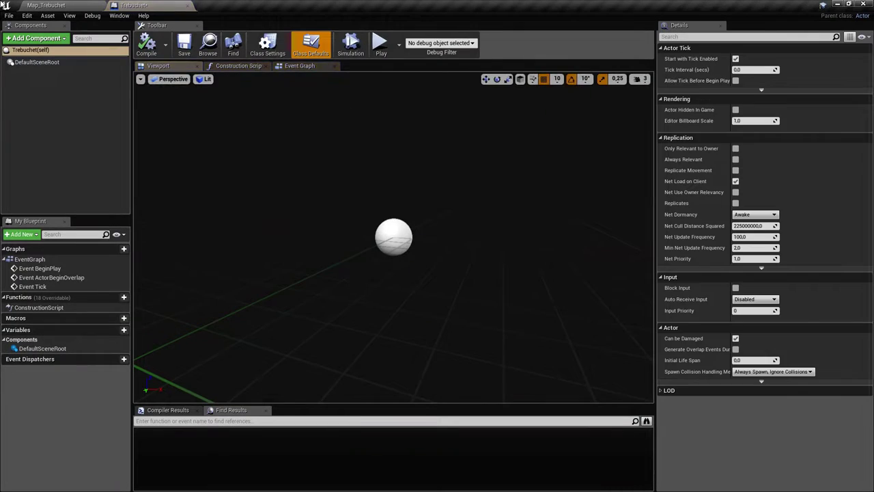
Add a Static Mesh component named Base to the Trebuchet blueprint and make it the root in place of DefaultSceneRoot
left_click(57, 41)
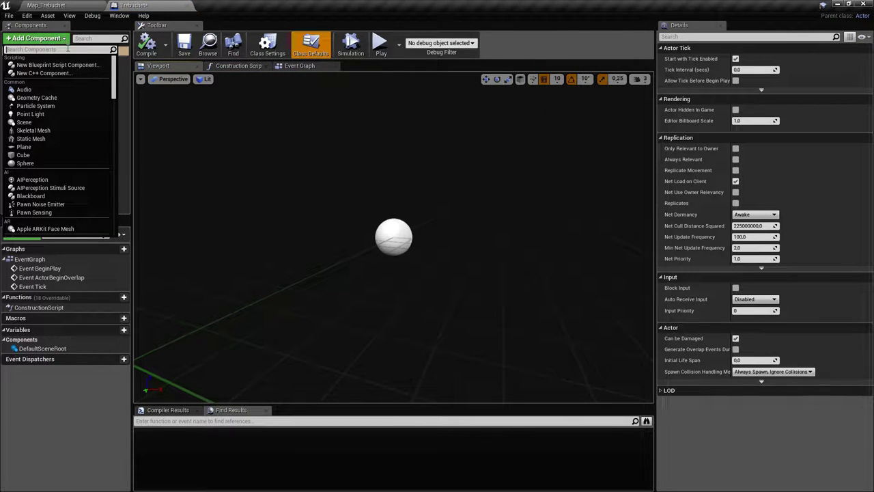
type("Sta")
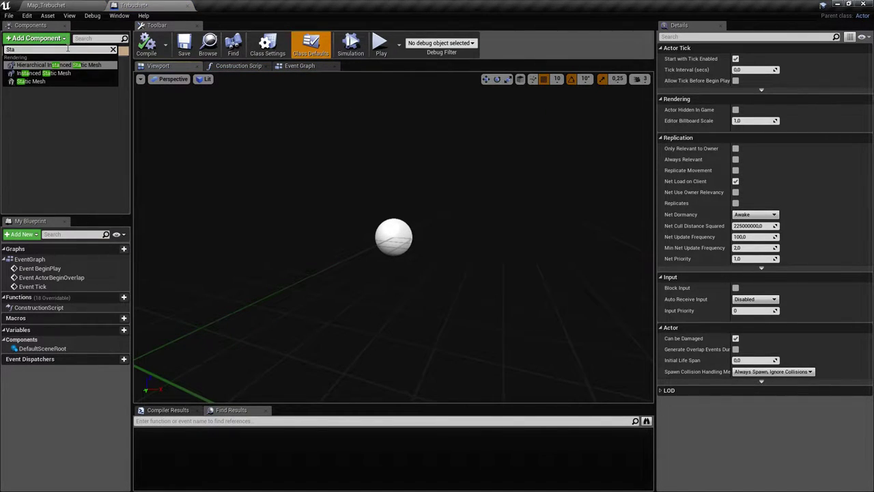
type("tic")
key("Down")
key("Down")
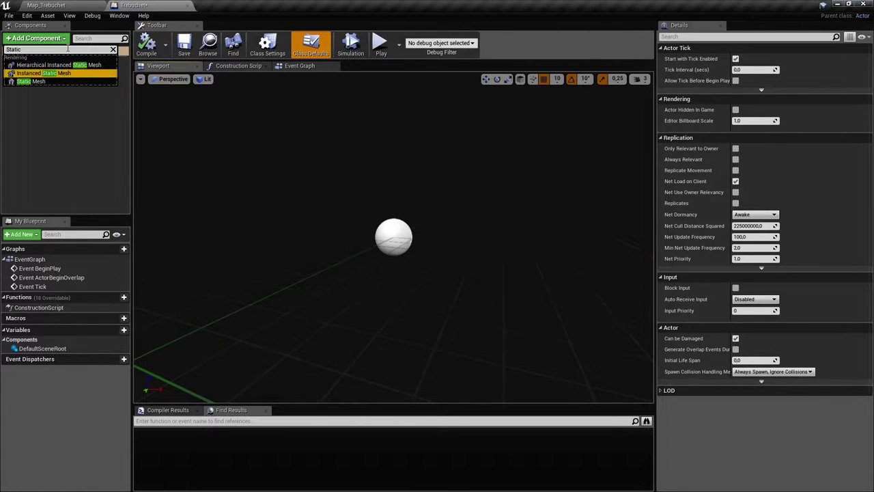
key("Return")
type("Base")
key("Return")
left_click_drag(39, 72, 38, 62)
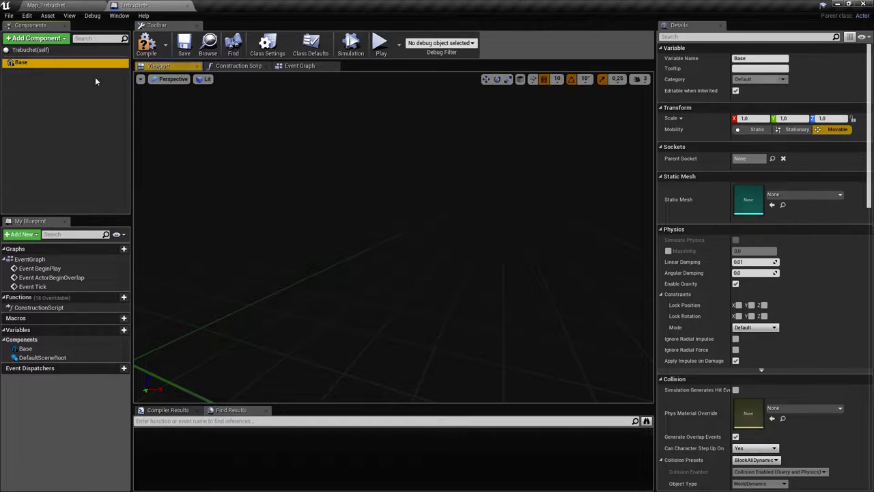
Assign the SM_TrebuchetBase static mesh to the Base component
left_click(782, 196)
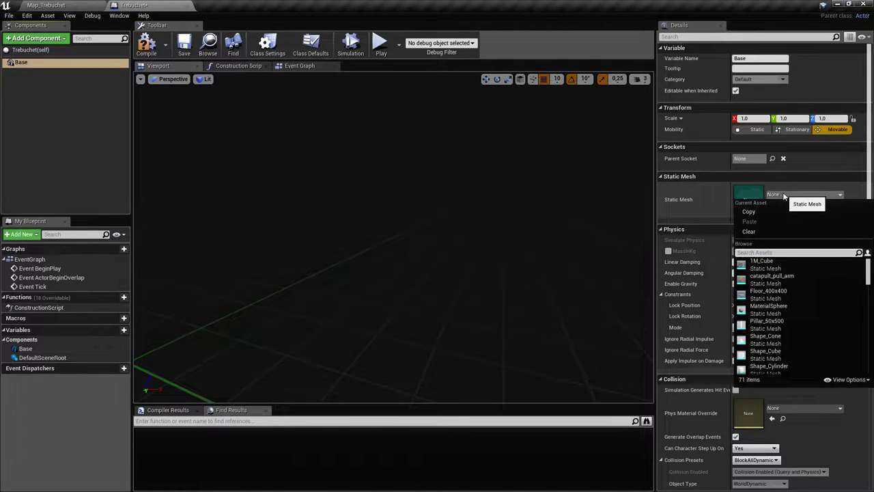
type("trebu base")
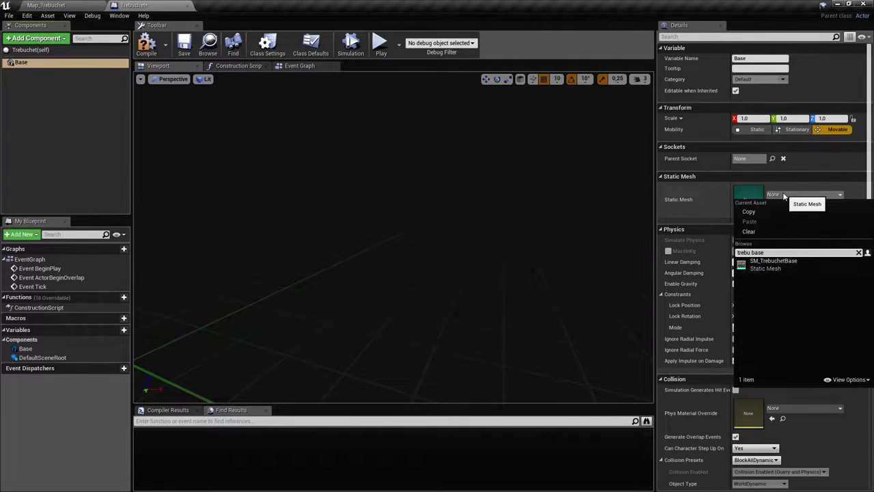
left_click(813, 273)
right_click_drag(393, 237, 395, 211)
mouse_move(188, 167)
right_mouse_down()
mouse_move(198, 130)
mouse_move(218, 198)
mouse_move(189, 167)
right_mouse_up()
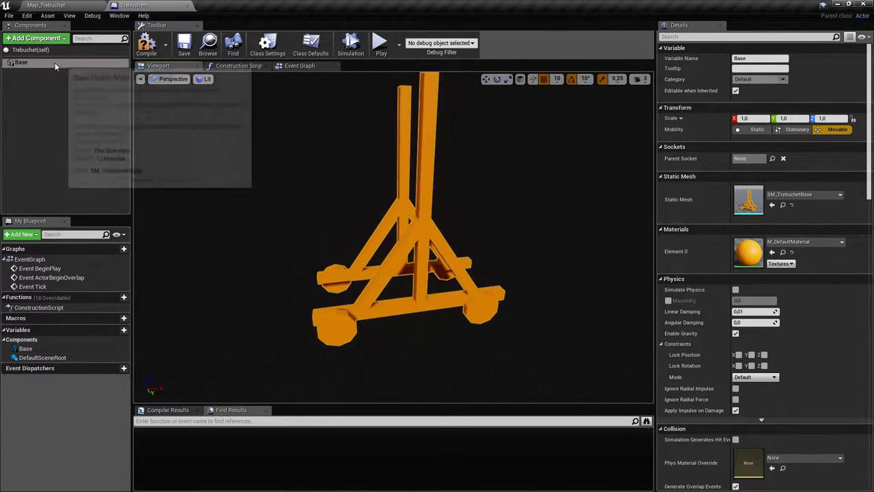
Add a Static Mesh component named Arm as a child of Base
left_click(56, 39)
type("arm")
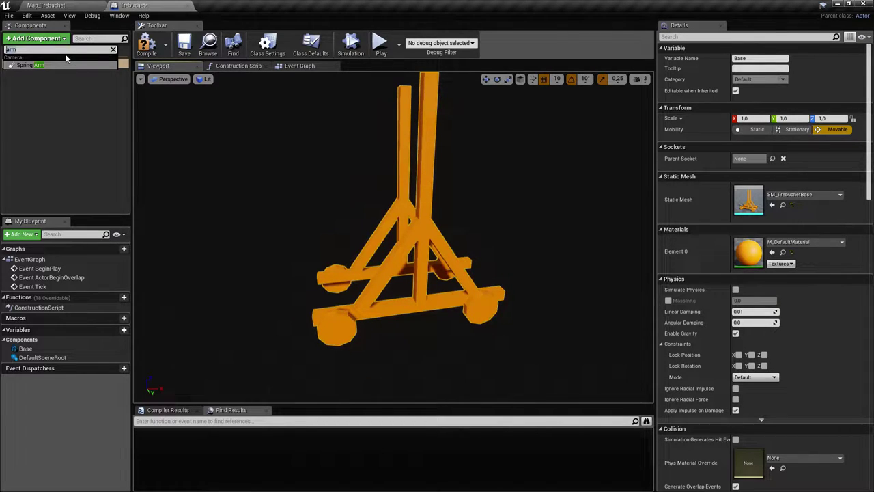
key("BackSpace")
key("BackSpace")
key("BackSpace")
type("Stati")
key("Down")
key("Down")
key("Down")
key("Return")
type("Arm")
key("Return")
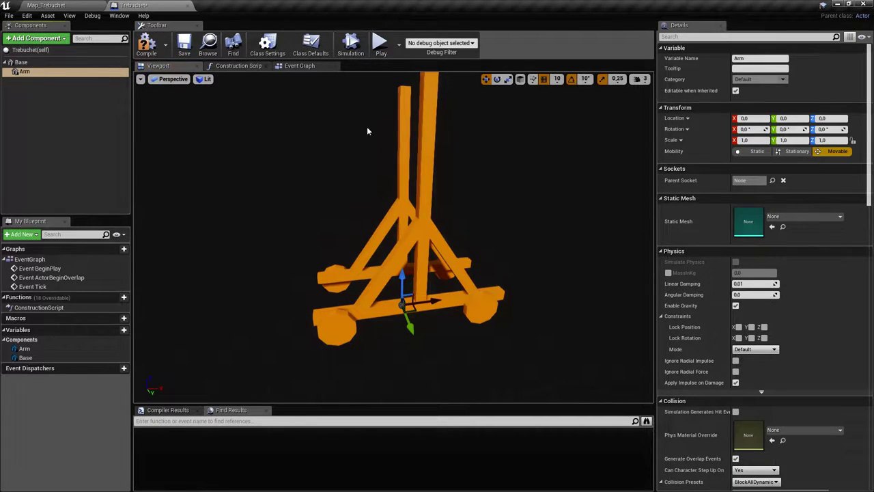
Assign the SM_TrebuchetArm static mesh to the Arm component
left_click(793, 217)
type("arm tre")
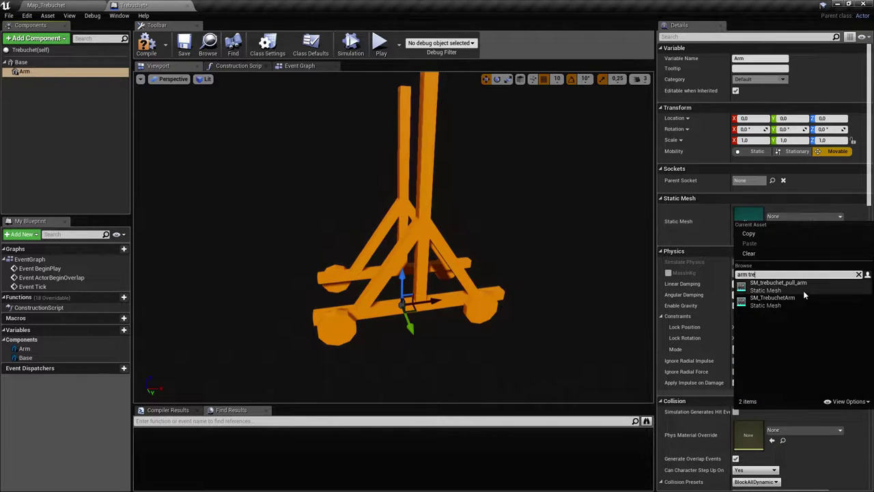
left_click(803, 290)
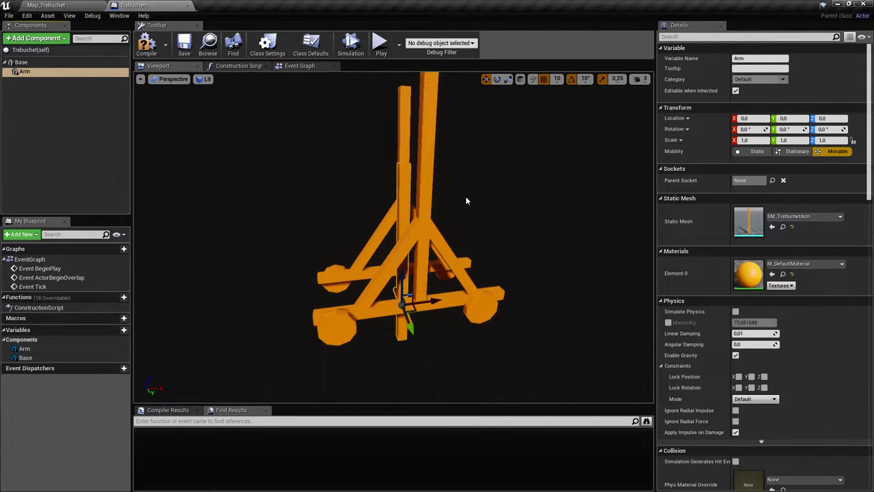
left_click_drag(443, 205, 443, 205)
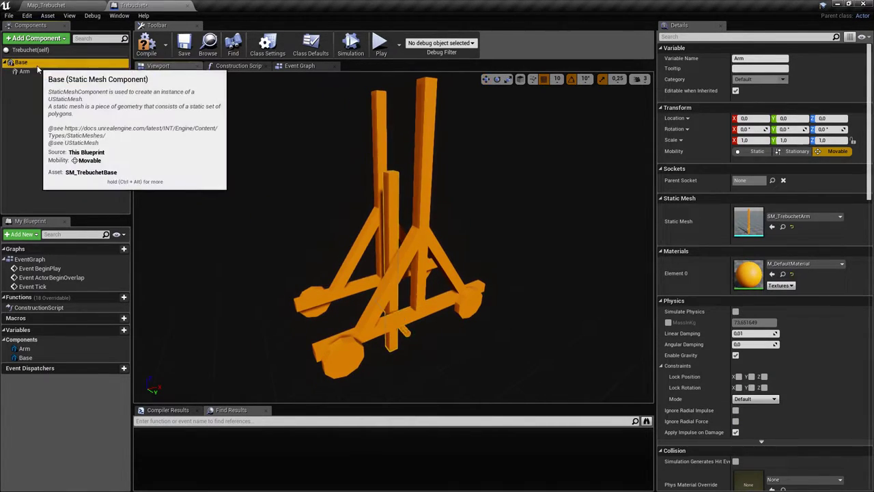
Add a Physics Constraint component named ArmAxis as a child of Base
left_click(21, 62)
left_click(59, 41)
type("physics")
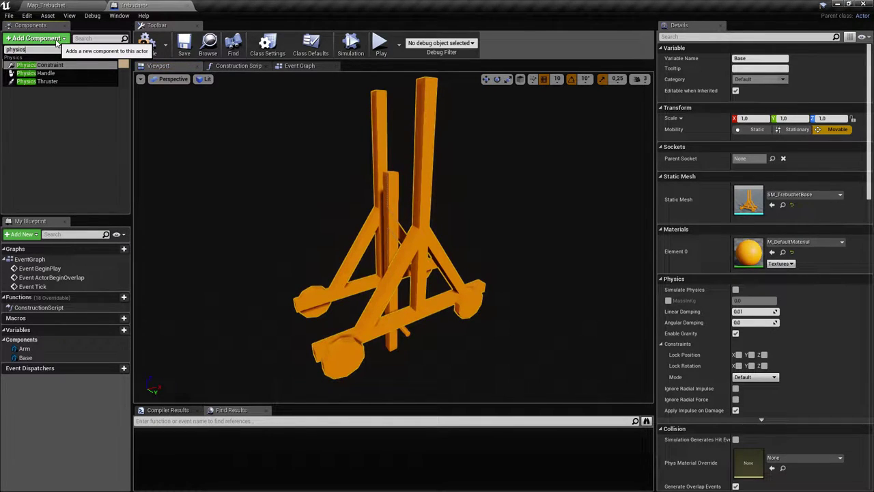
key("Return")
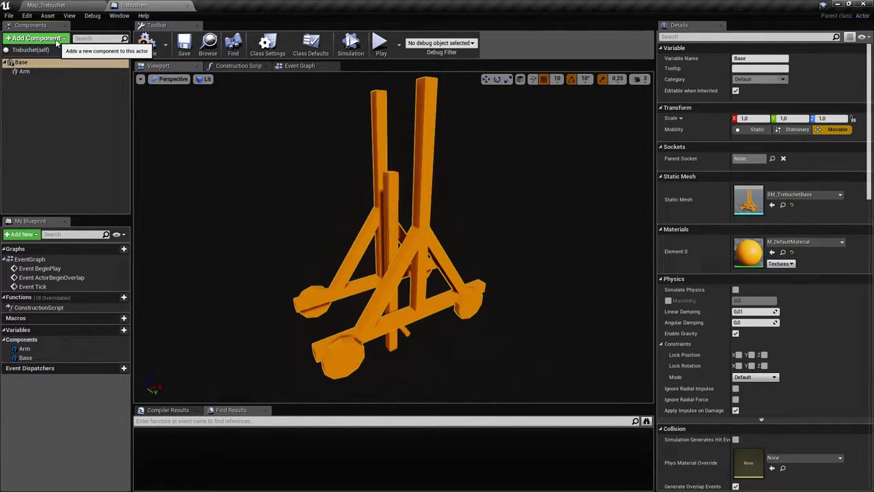
type("Axem")
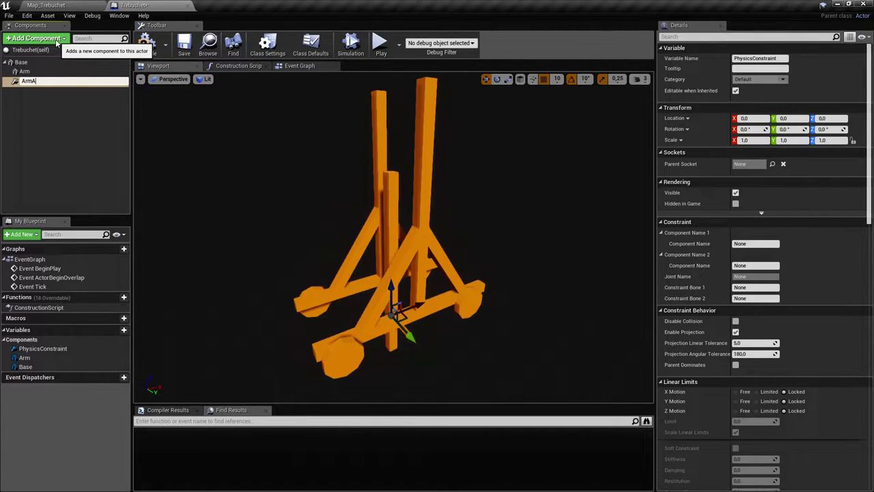
key("Return")
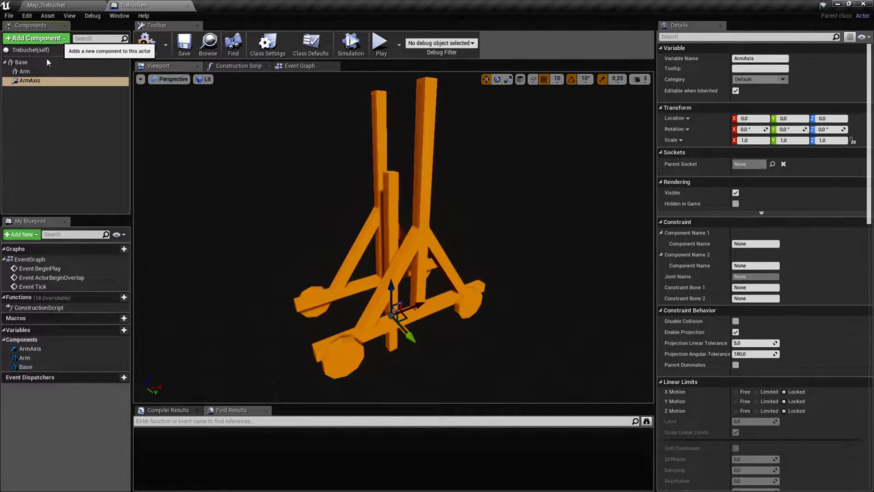
Raise the Arm and ArmAxis components together to a Z location of 490
right_click_drag(345, 254, 372, 268)
left_click(45, 80)
key("ctrl+a")
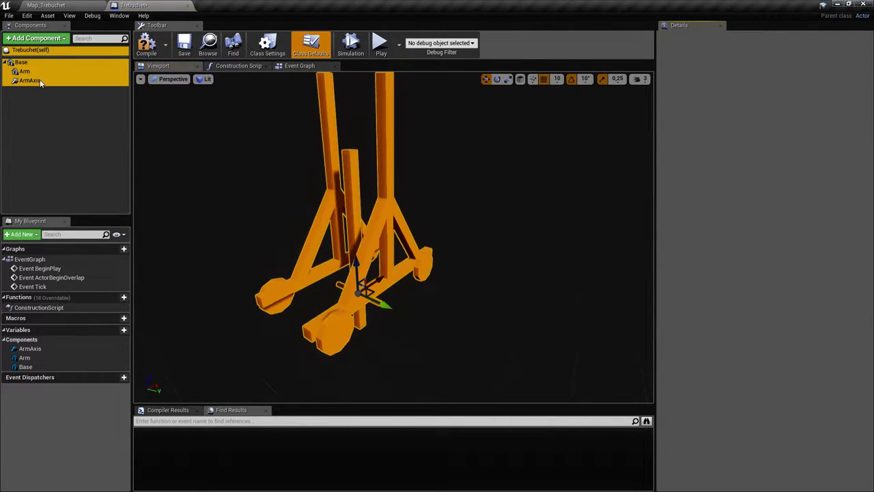
left_click(43, 81)
left_click(42, 73, "ctrl")
key("w")
right_click_drag(355, 225, 336, 262)
right_click_drag(268, 193, 257, 188)
right_click_drag(328, 218, 304, 218)
left_click(458, 255)
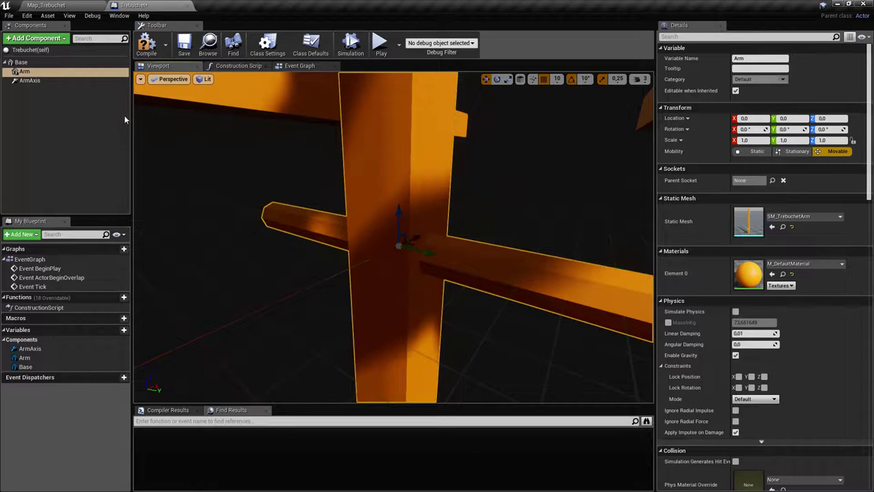
left_click(31, 80, "ctrl")
right_click_drag(321, 238, 359, 239)
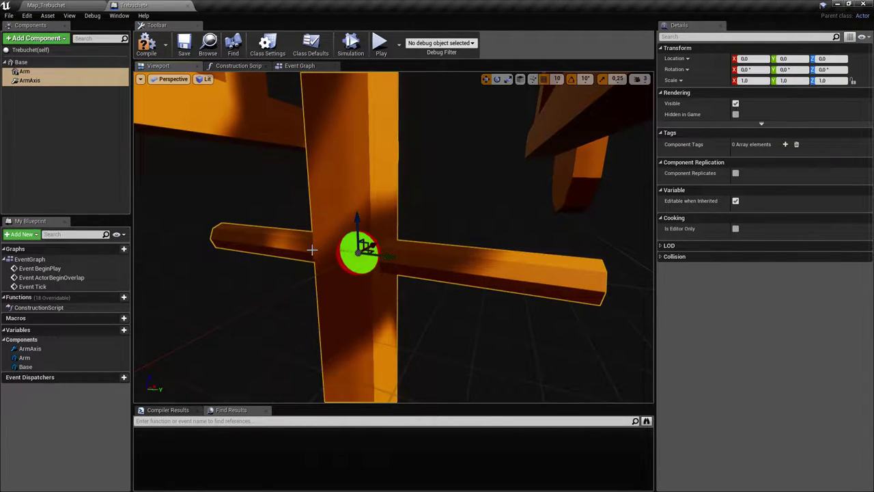
right_click_drag(368, 262, 355, 259)
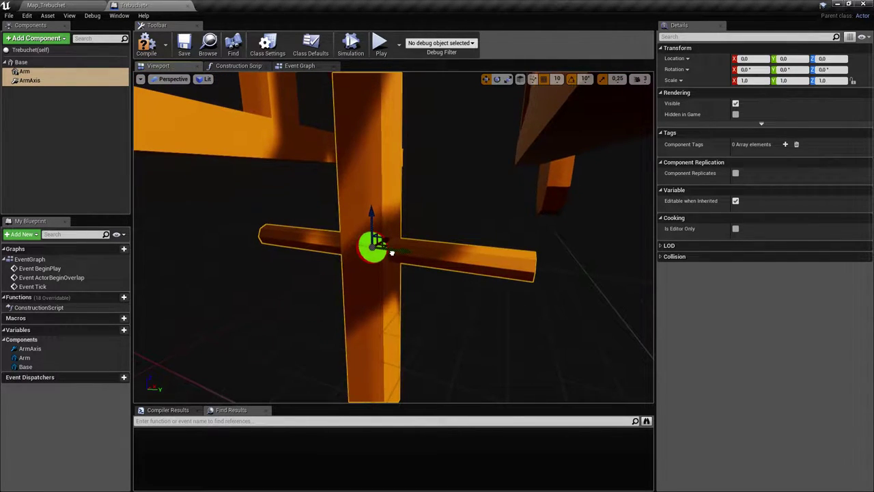
mouse_move(392, 253)
right_mouse_down()
mouse_move(384, 268)
mouse_move(394, 244)
right_mouse_up()
left_click_drag(388, 338, 398, 82)
right_click_drag(380, 109, 326, 282)
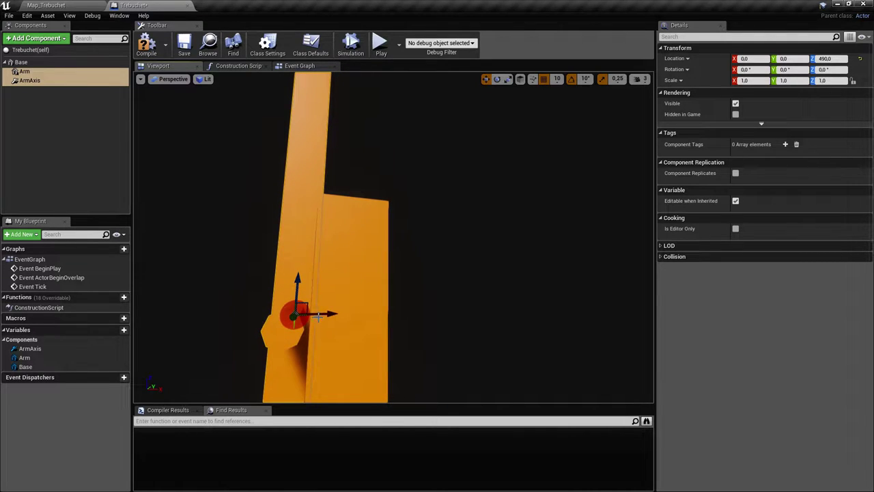
Shift Arm and ArmAxis together to location X 20, Z 520, with the axle near the tops of the base posts
left_click_drag(325, 313, 378, 314)
mouse_move(431, 289)
right_mouse_down()
mouse_move(382, 291)
mouse_move(431, 288)
right_mouse_up()
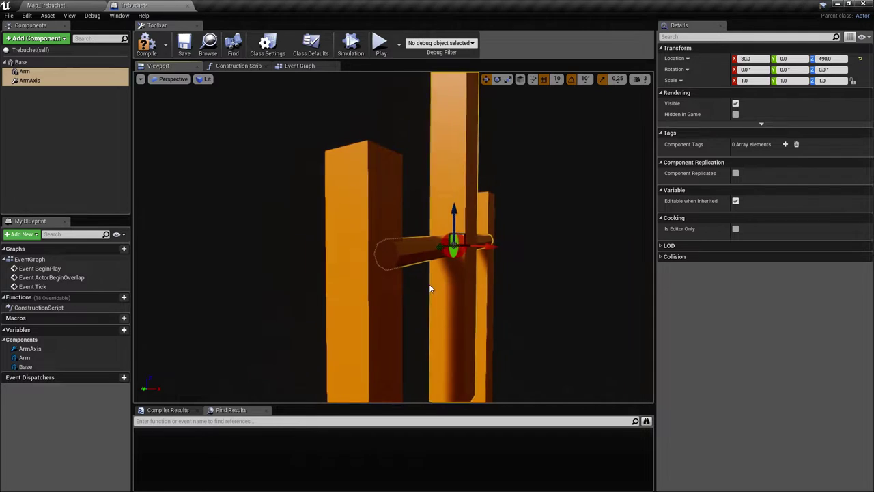
left_click_drag(486, 251, 478, 249)
left_click_drag(443, 219, 442, 175)
mouse_move(443, 175)
right_mouse_down()
mouse_move(533, 177)
mouse_move(444, 175)
right_mouse_up()
right_click_drag(433, 212, 396, 194)
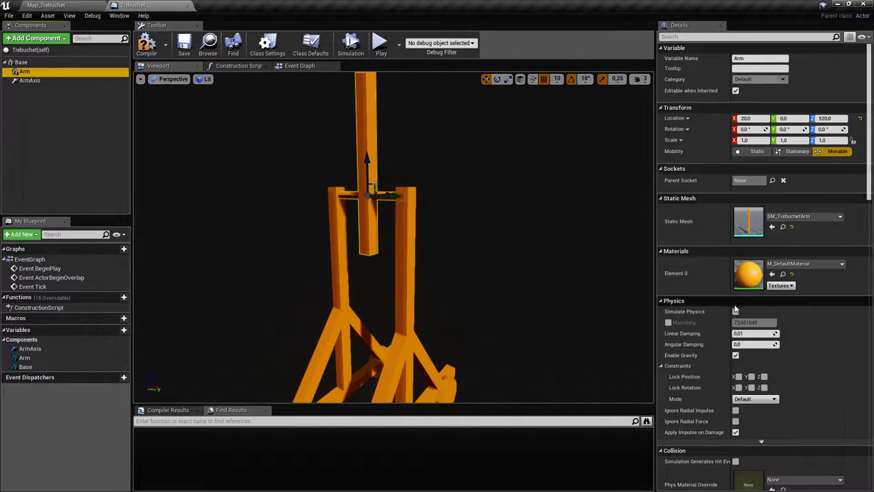
Enable Simulate Physics on the Arm component and Disable Collision on the ArmAxis constraint
left_click(735, 312)
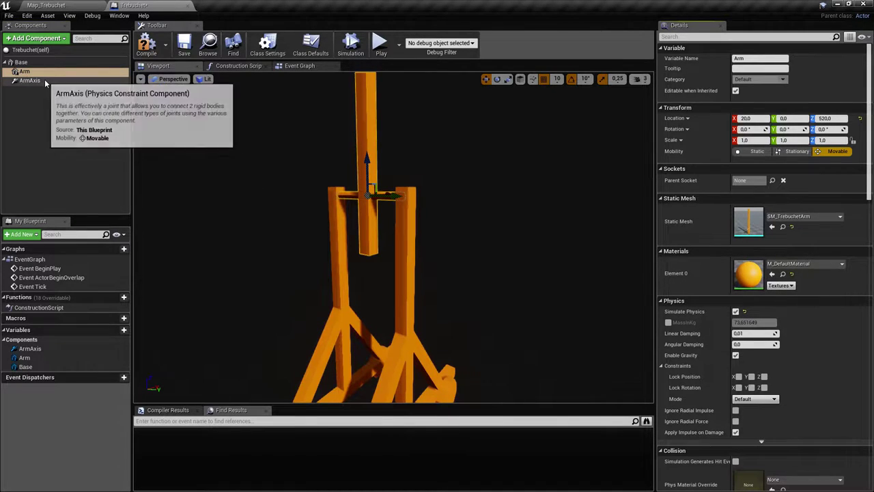
left_click(31, 80)
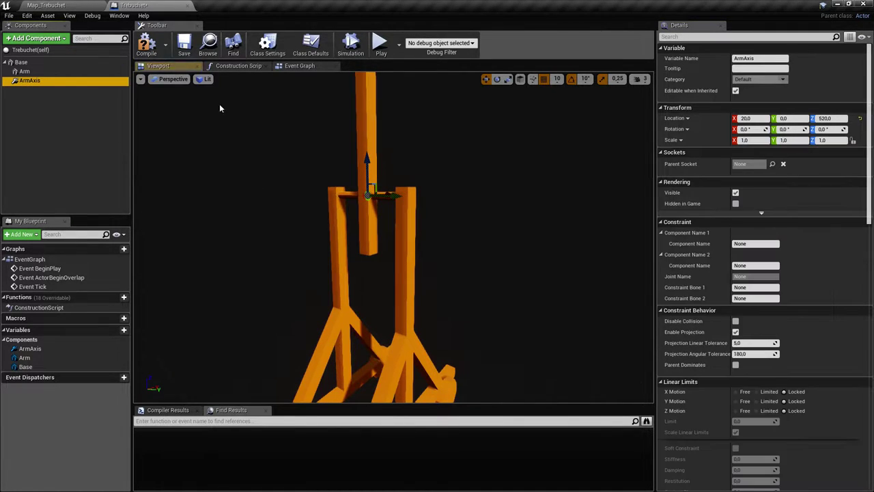
left_click(716, 36)
type("colli")
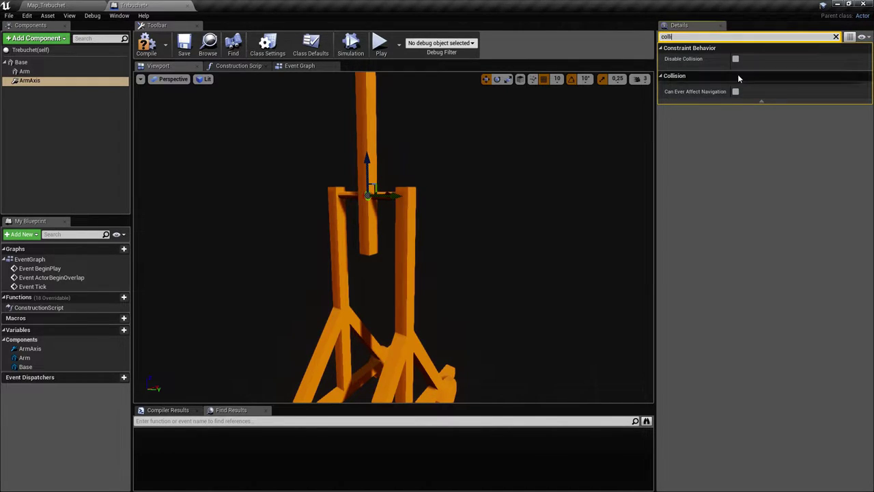
left_click(836, 36)
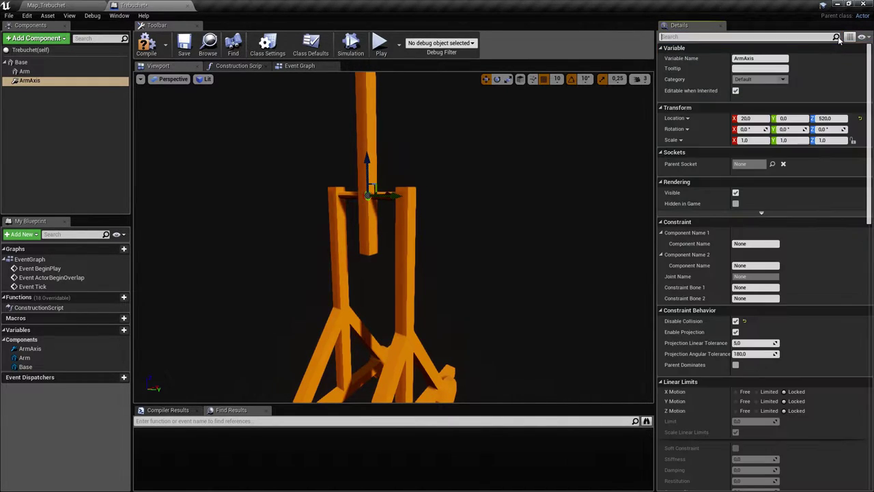
Set the ArmAxis constraint's Component Name 1 to Base and Component Name 2 to Arm
left_click(758, 244)
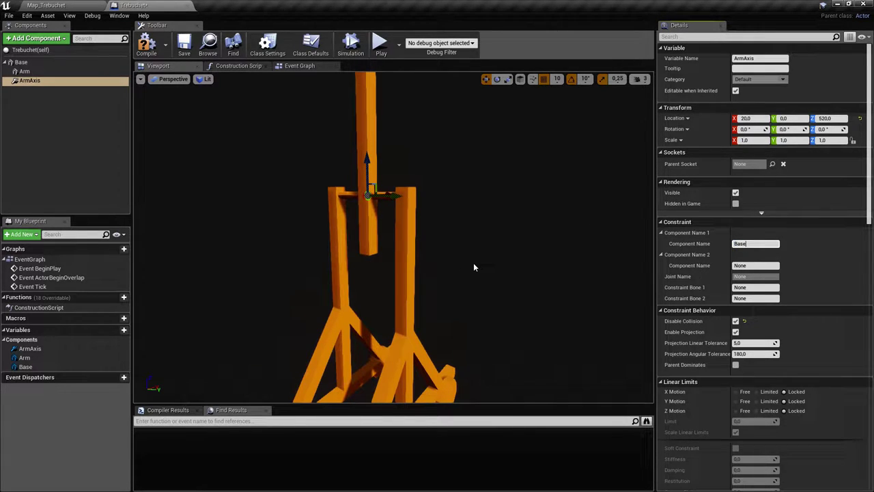
type("Base")
key("Return")
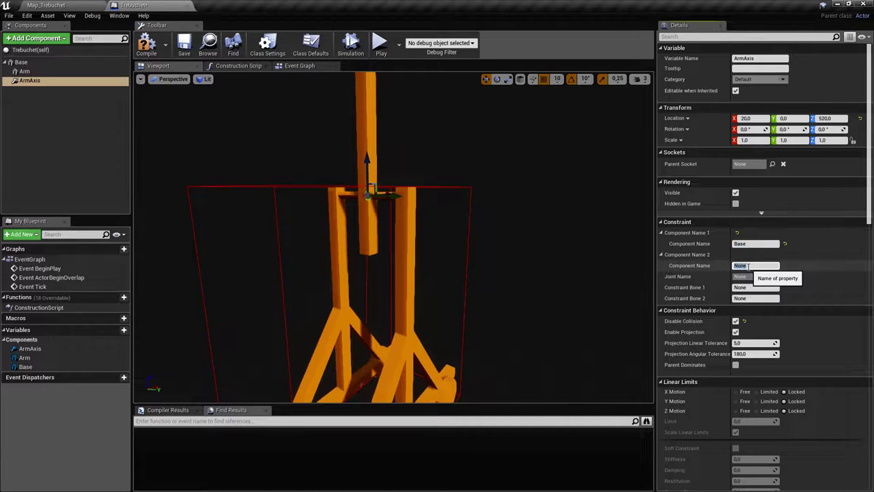
right_click_drag(581, 239, 550, 222)
Lock Swing 1, Swing 2 and Twist Motion in the ArmAxis constraint's angular limits
scroll(811, 312, "down", 5)
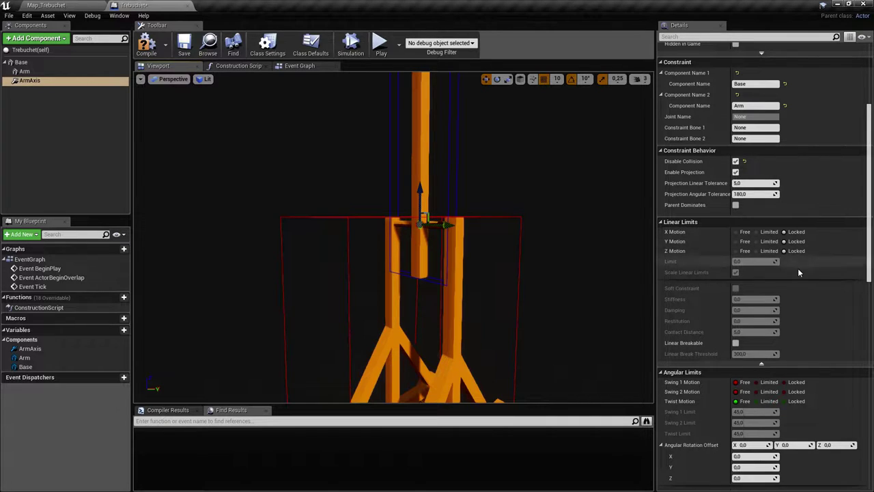
scroll(808, 310, "down", 3)
left_click(796, 280)
left_click(796, 288)
left_click(795, 299)
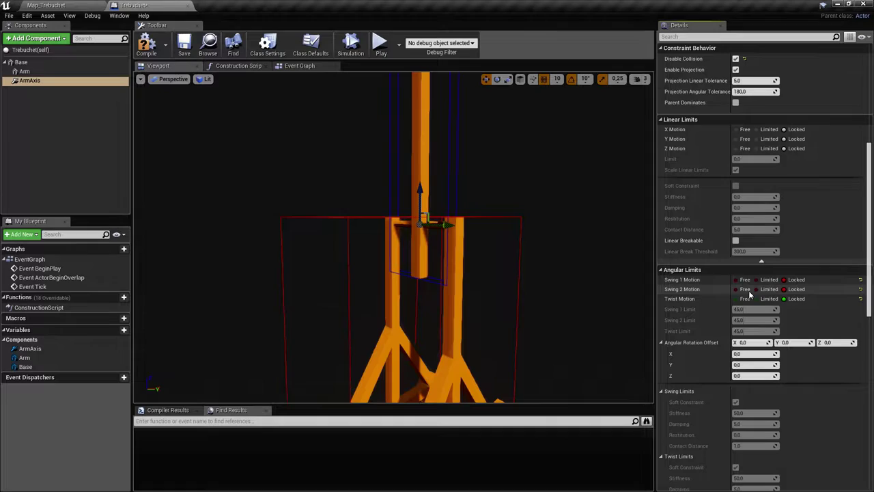
Set the ArmAxis constraint's Swing 2 Motion to Free and compile the Trebuchet blueprint
left_click_drag(557, 260, 339, 146)
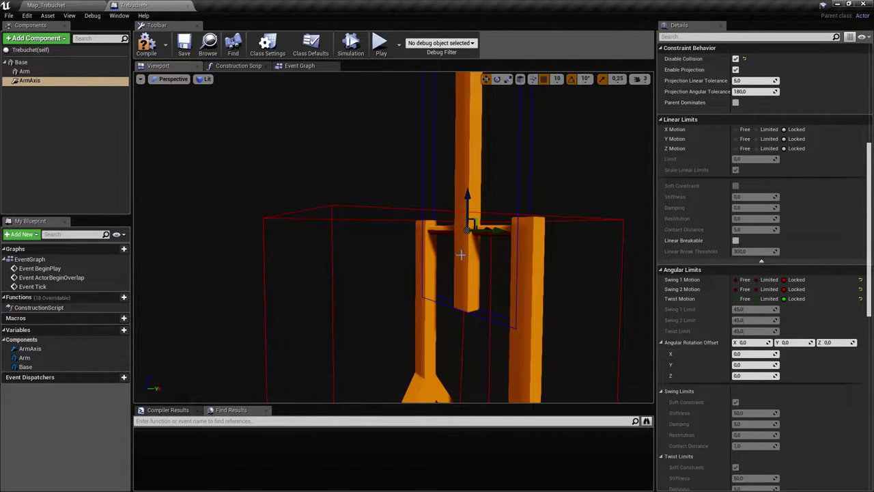
right_click_drag(546, 236, 581, 227)
key("w")
key("w")
right_click_drag(373, 230, 372, 231)
key("d")
key("s")
right_click_drag(500, 232, 295, 146)
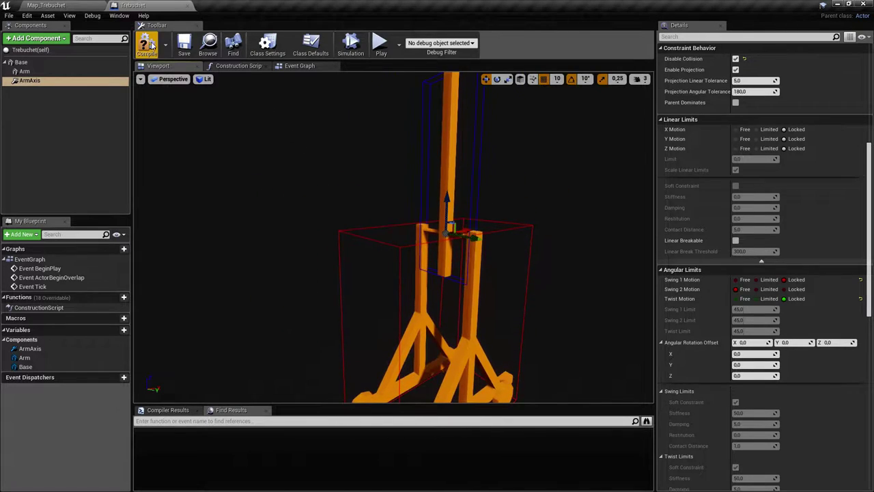
right_click_drag(434, 201, 423, 185)
key("d")
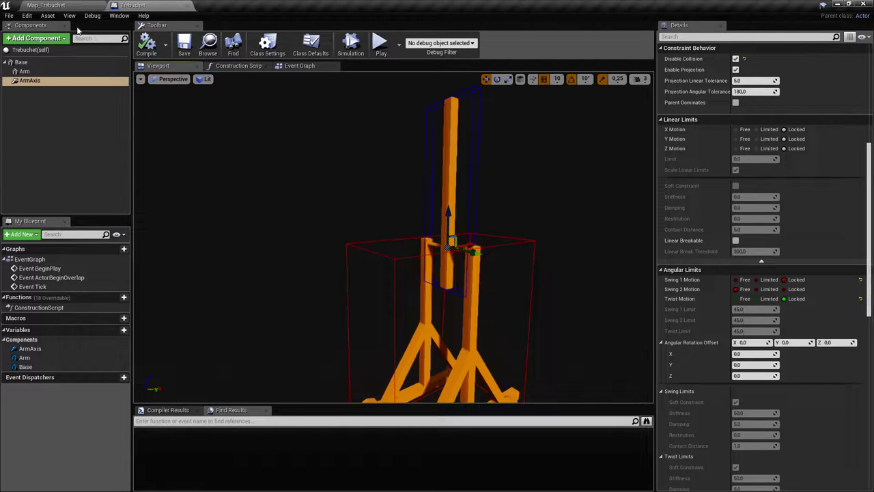
Place a Trebuchet blueprint instance in the Map_Trebuchet level beside the existing trebuchet
left_click(72, 5)
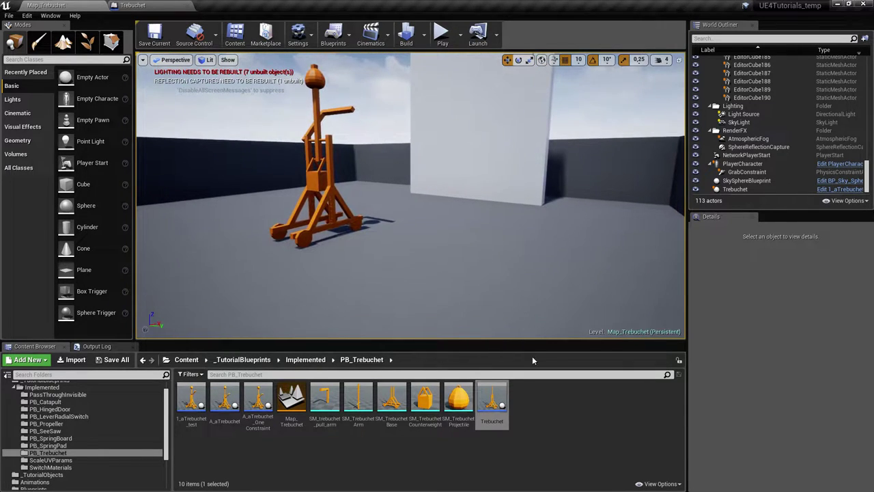
left_click_drag(490, 345, 397, 243)
Play the level and watch from several angles how the new trebuchet's arm swings, ending the play session after the check
left_click(443, 34)
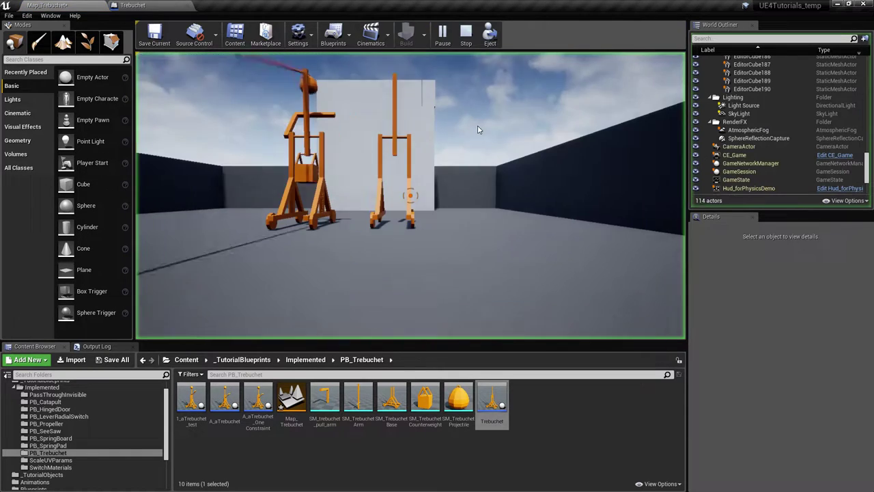
key("w")
key("d")
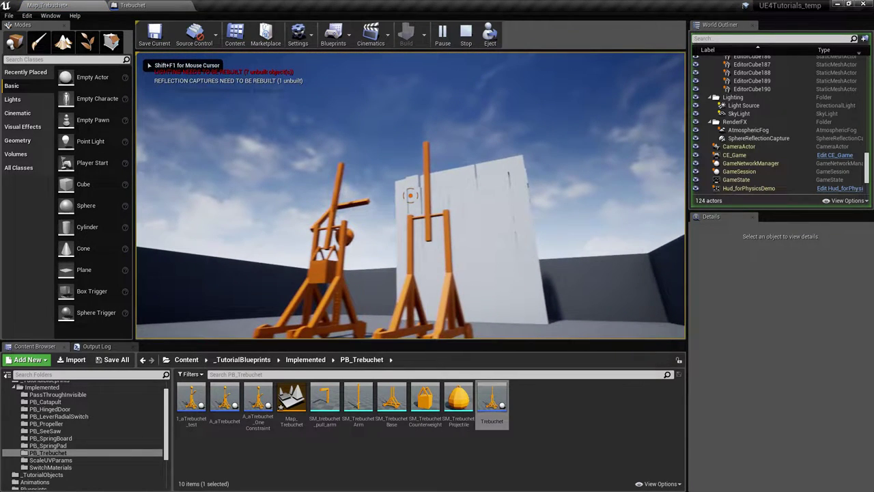
key("d")
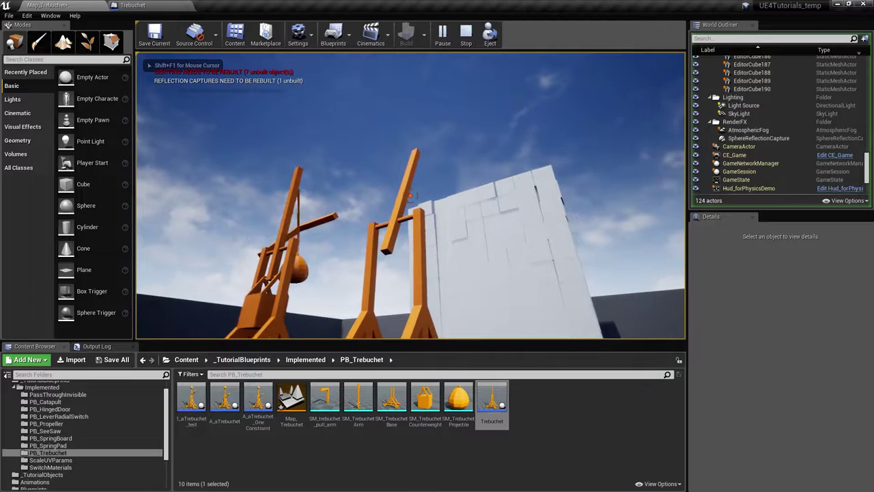
key("s")
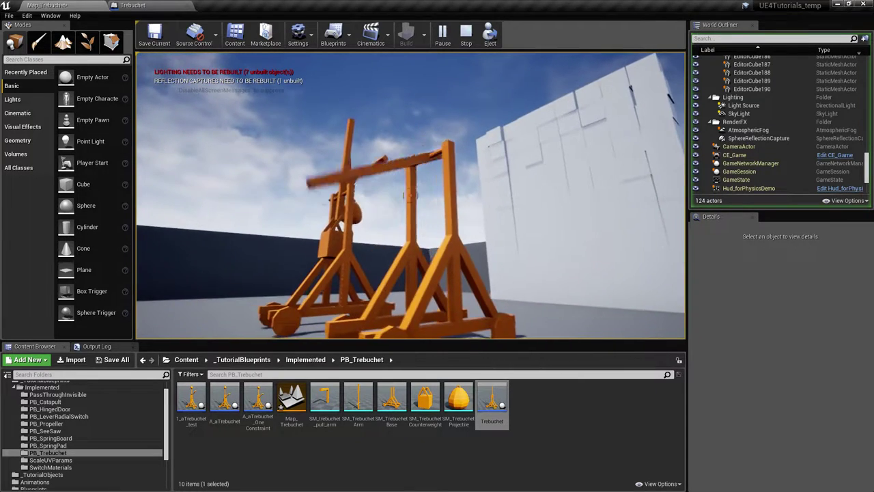
key("a")
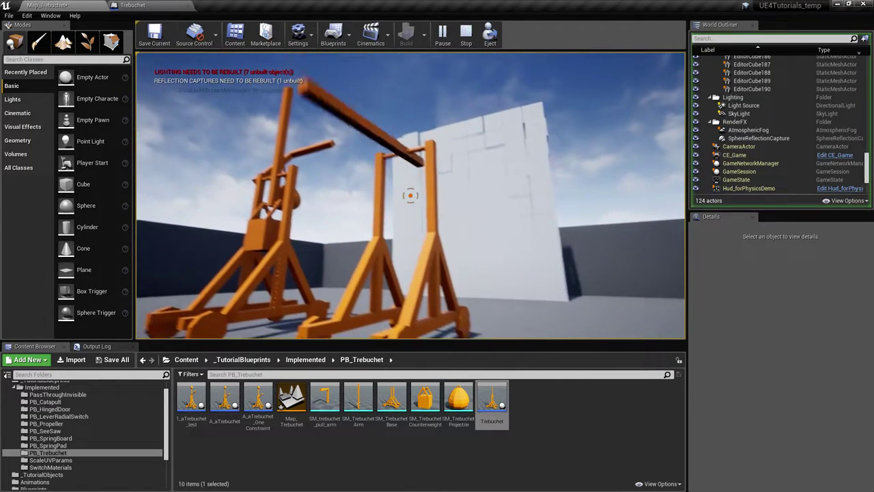
key("Escape")
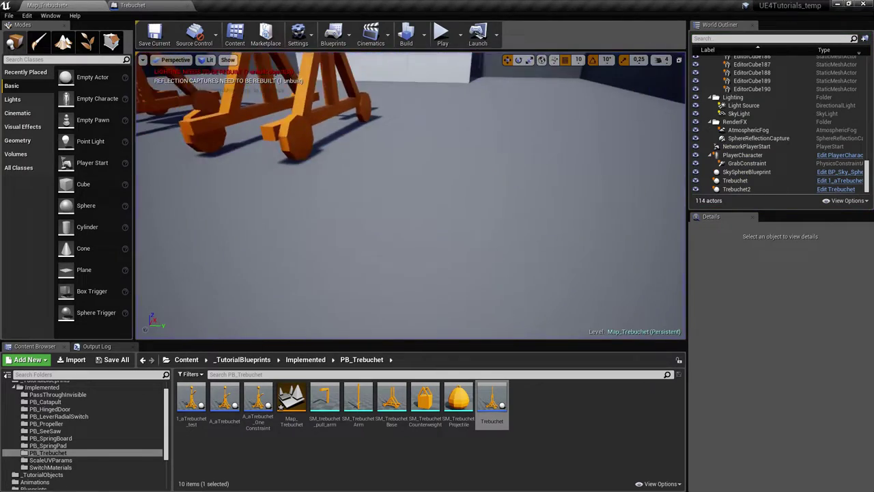
Open the SM_TrebuchetBase mesh and display its complex collision to examine how it follows the frame
double_click(391, 400)
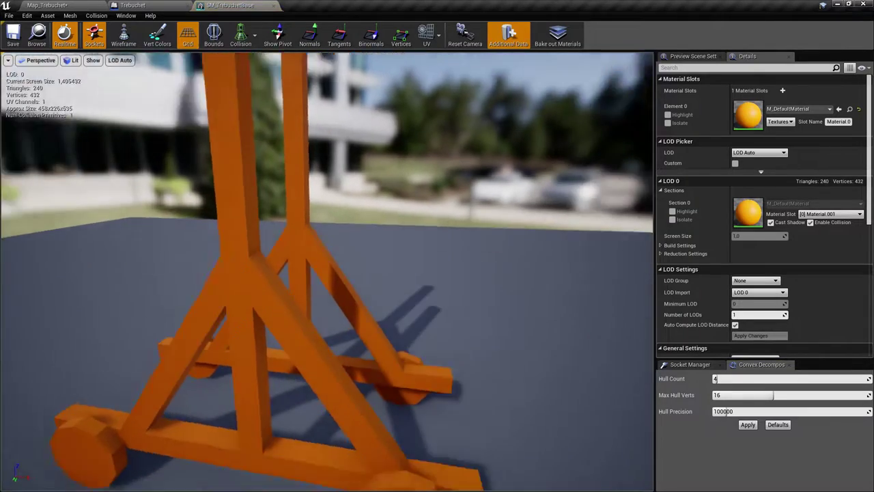
key("s")
right_click_drag(382, 208, 341, 188)
key("w")
key("s")
mouse_move(229, 299)
right_mouse_down()
mouse_move(204, 284)
mouse_move(222, 307)
right_mouse_up()
left_click_drag(320, 297, 381, 297)
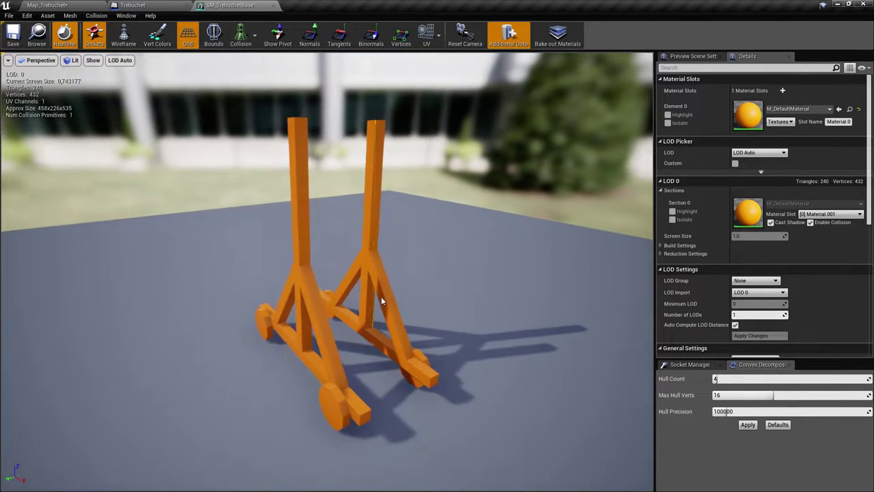
left_click(243, 34)
left_click(253, 71)
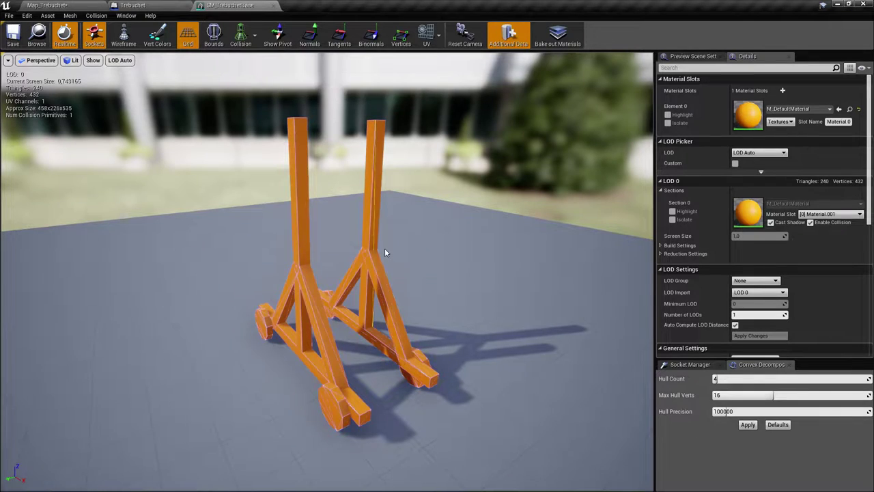
left_click_drag(384, 250, 396, 249)
mouse_move(377, 306)
right_mouse_down()
mouse_move(362, 305)
mouse_move(378, 306)
right_mouse_up()
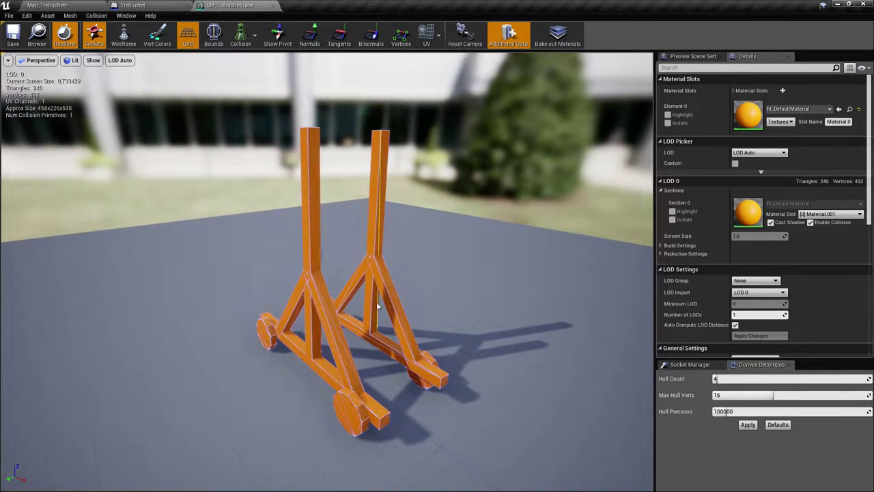
Check the Collision Complexity setting of SM_TrebuchetBase and save the mesh
scroll(831, 237, "down", 6)
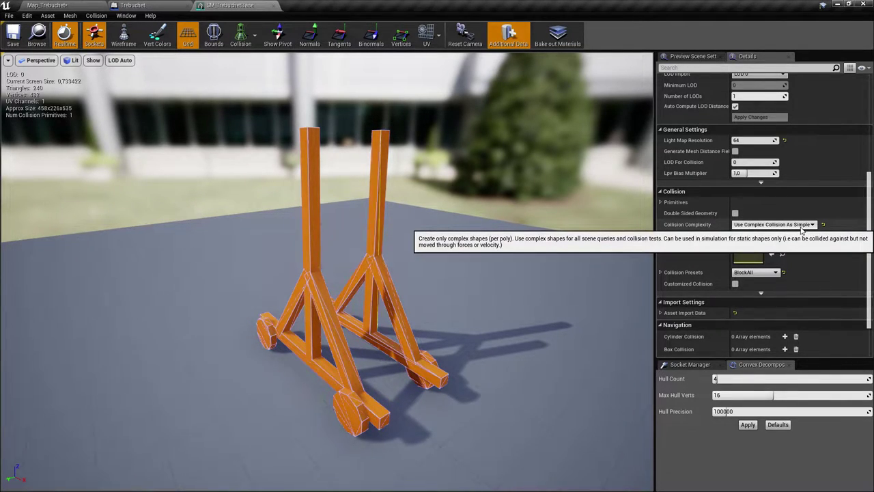
left_click_drag(375, 314, 271, 277)
key("ctrl+s")
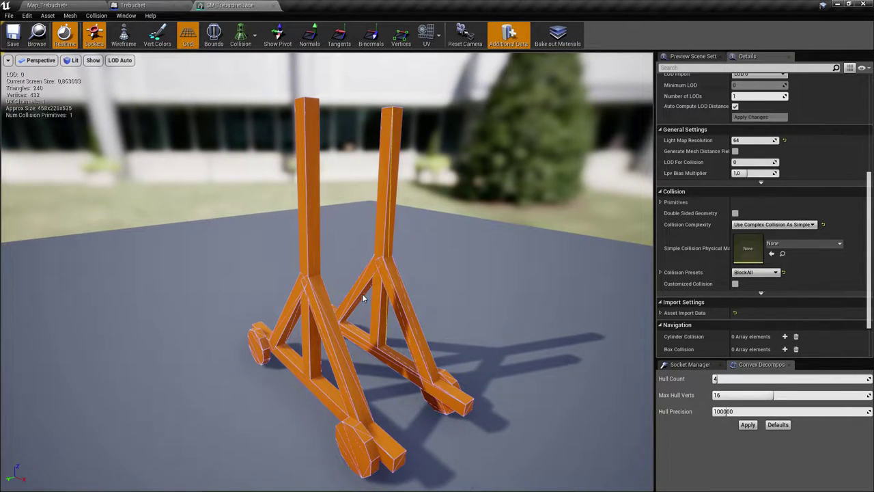
Close the base mesh, open the SM_TrebuchetArm mesh and display its simple collision to examine the shapes around the arm and axle
middle_click(215, 4)
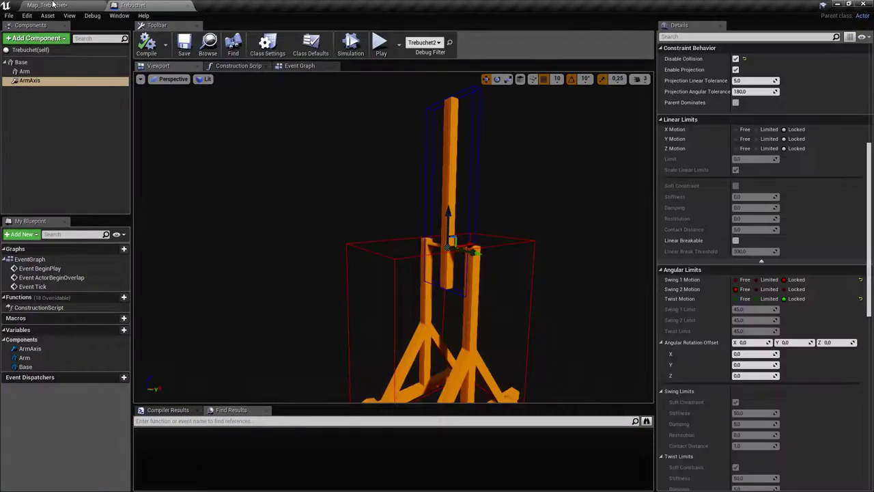
left_click(69, 7)
left_click(365, 393)
double_click(365, 394)
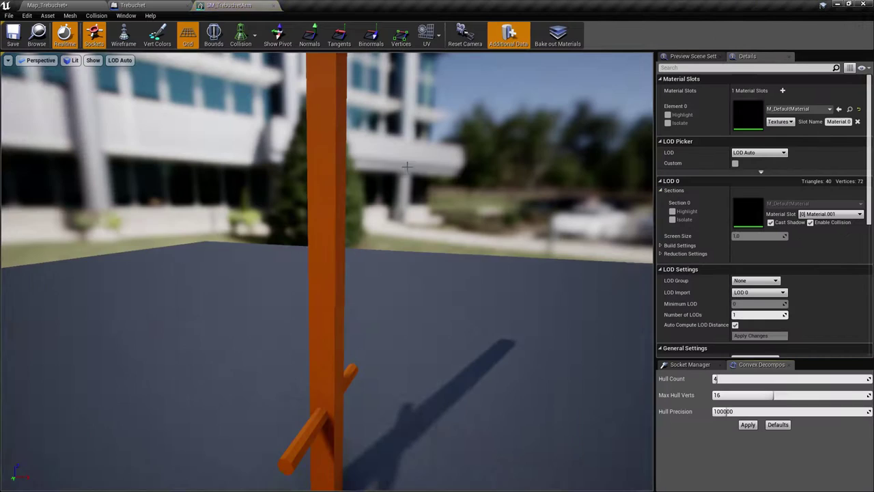
scroll(258, 160, "up", 3)
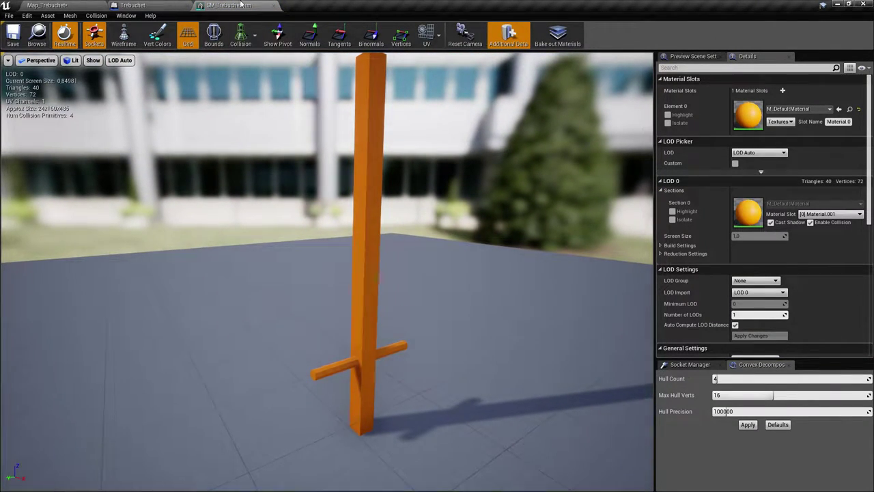
left_click(240, 34)
left_click(258, 58)
left_click_drag(351, 171, 341, 154)
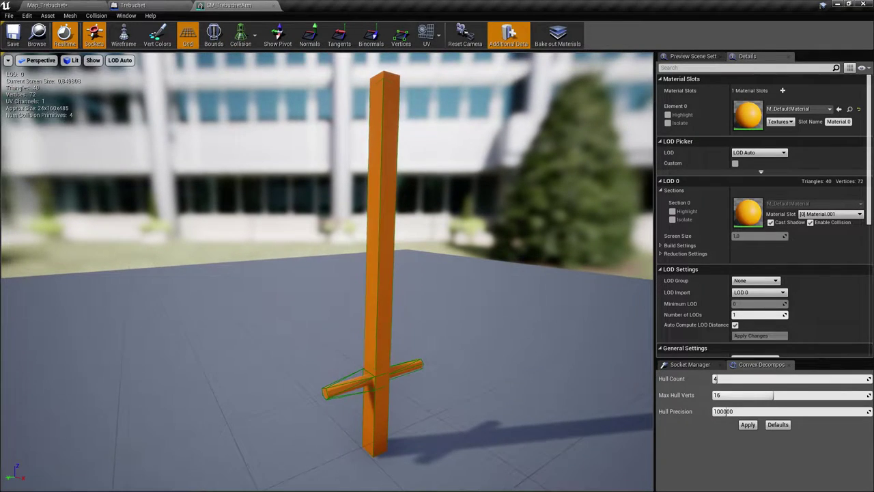
left_click_drag(344, 407, 338, 407)
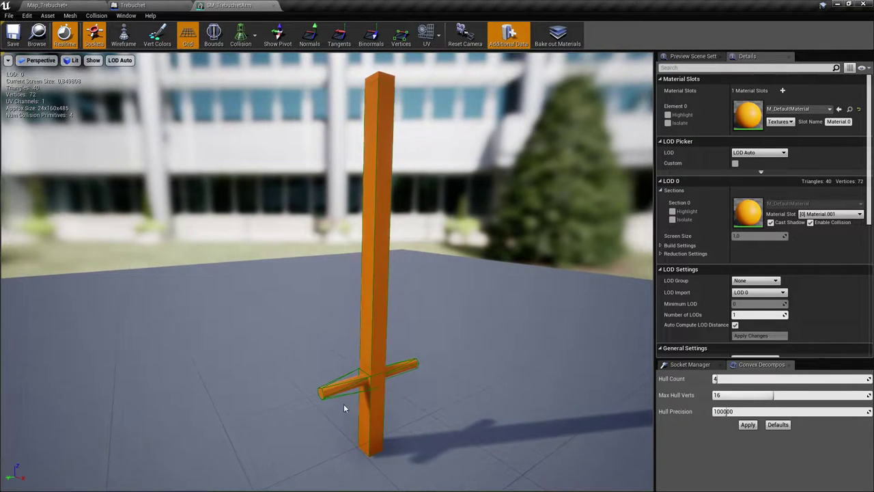
Replace SM_TrebuchetArm's collision with auto convex collision using hull count 4, max hull verts 16 and precision 100000, save and close the mesh
left_click(124, 19)
mouse_move(104, 14)
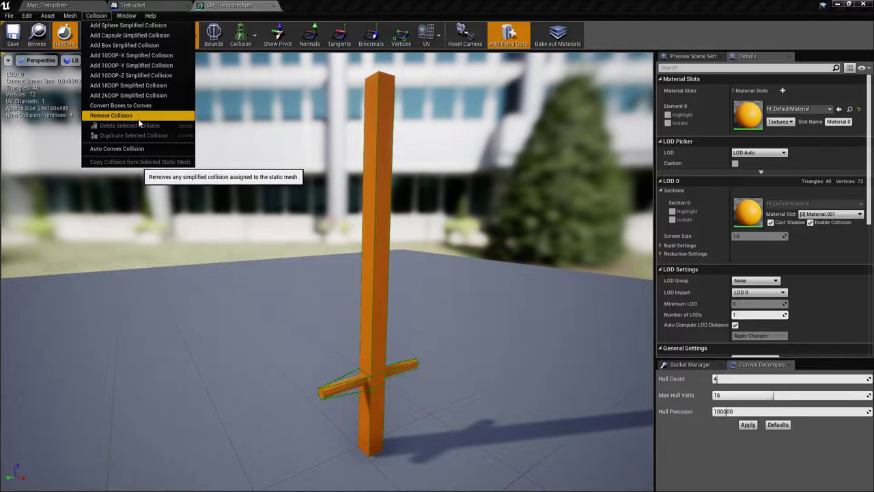
left_click(117, 116)
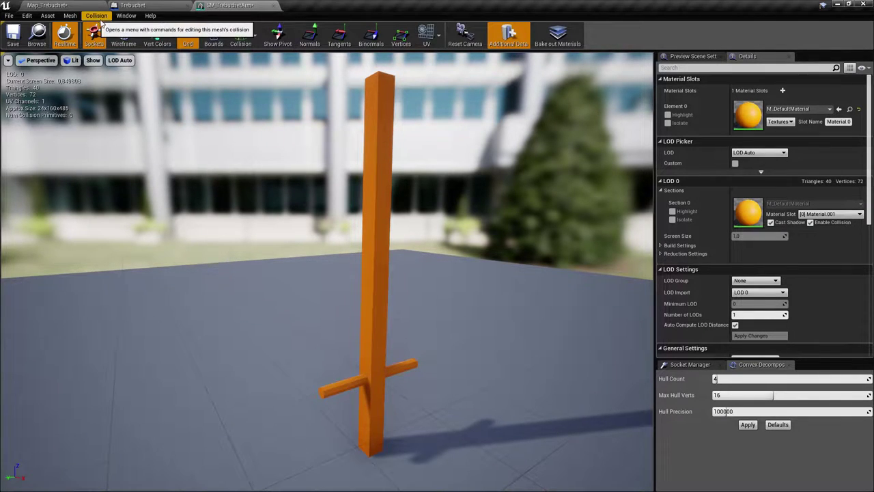
left_click(99, 18)
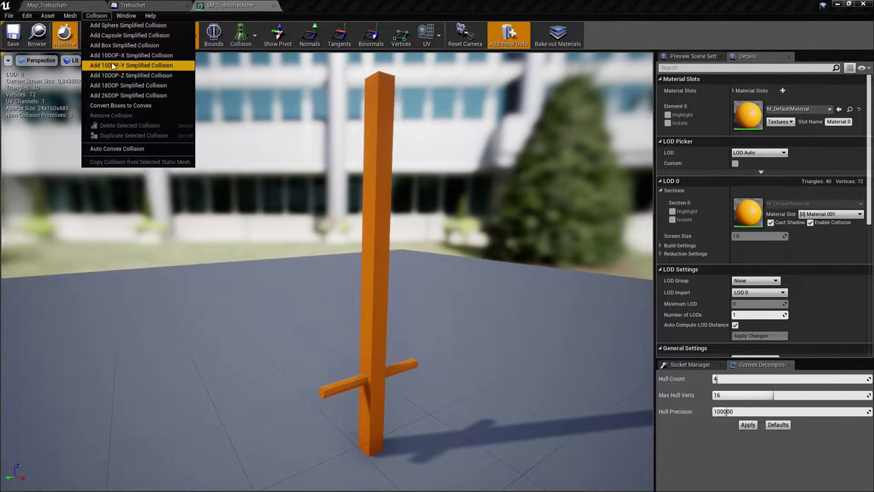
left_click(133, 150)
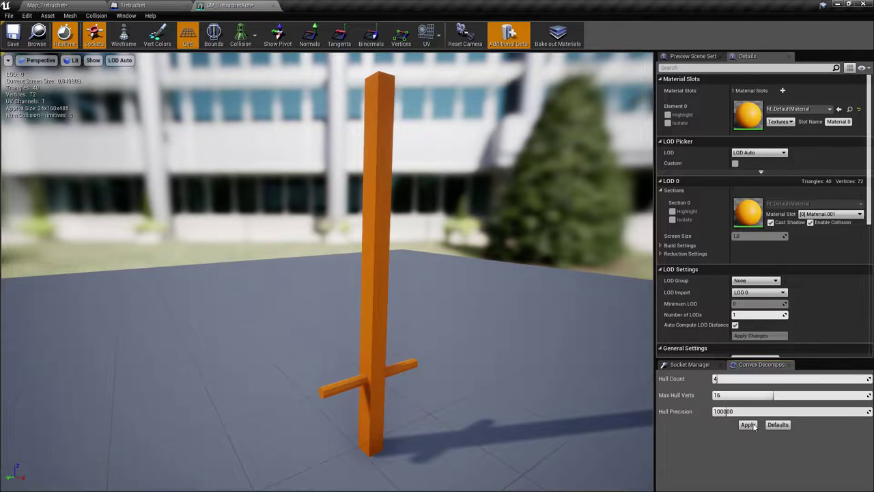
right_click_drag(390, 408, 326, 413)
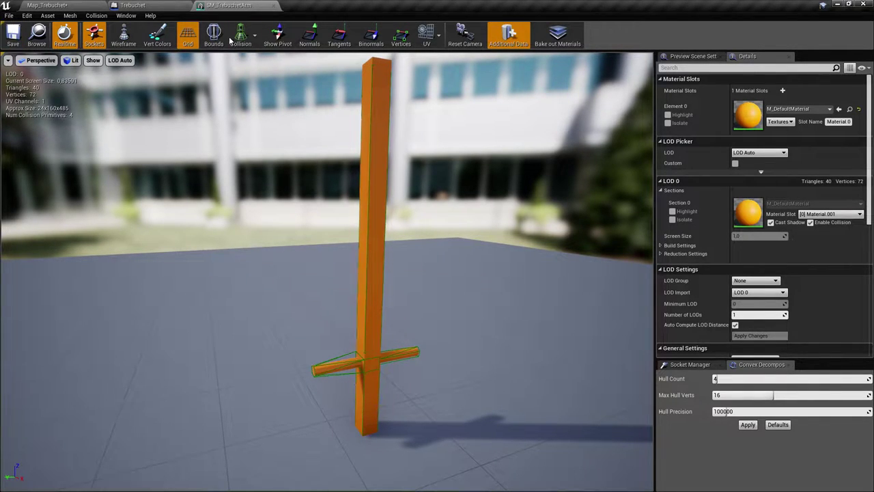
middle_click(231, 6)
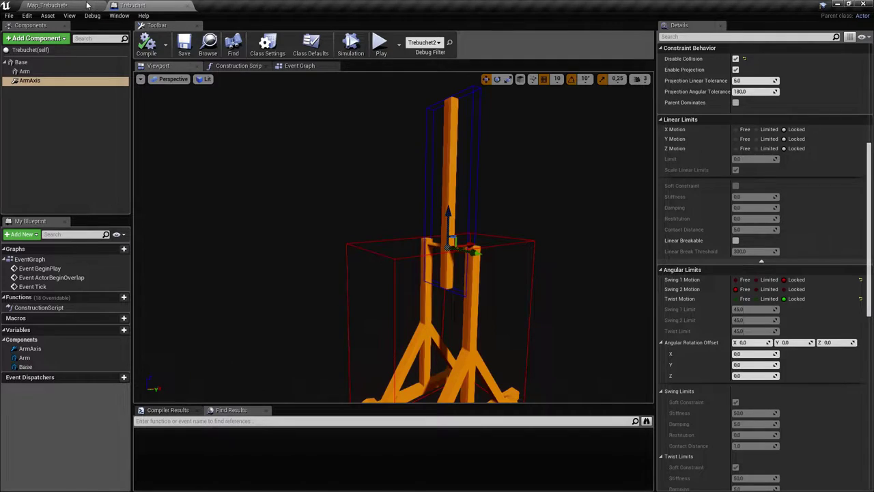
Add a Static Mesh component under Base in the Trebuchet blueprint and name it Counterweight
left_click(79, 5)
left_click(161, 6)
left_click_drag(393, 234, 335, 239)
right_click_drag(394, 234, 413, 233)
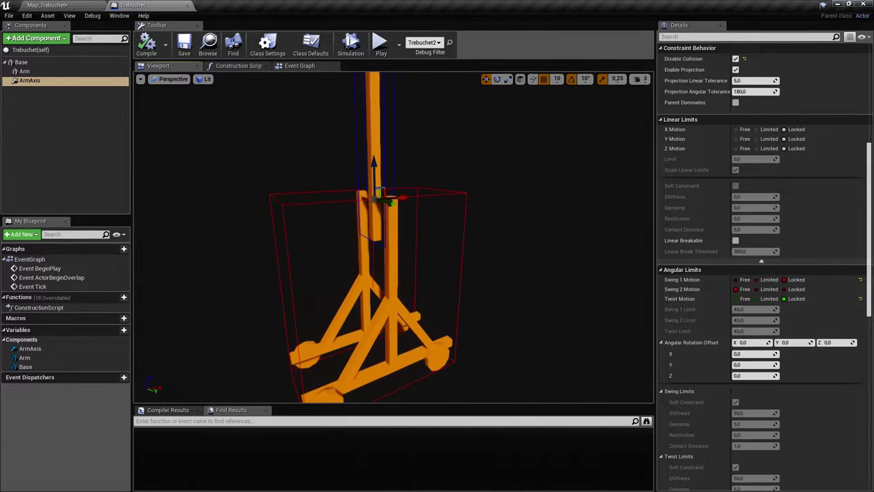
left_click(37, 62)
left_click(57, 39)
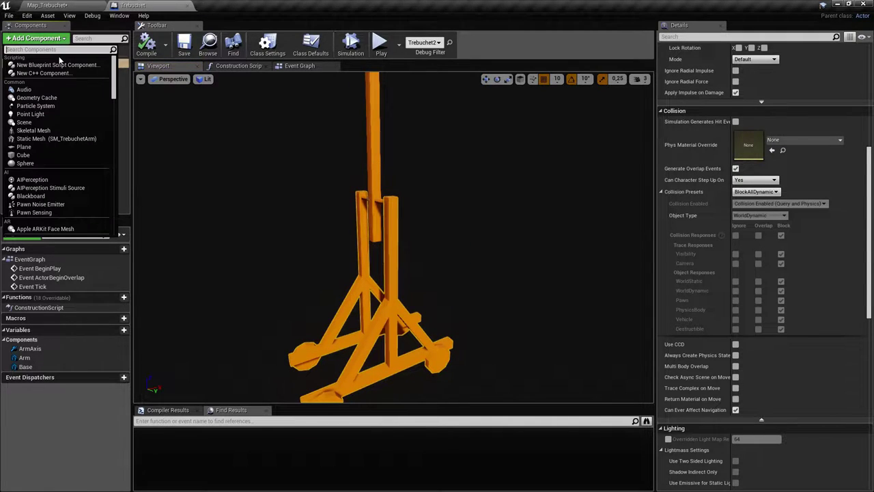
type("Stati")
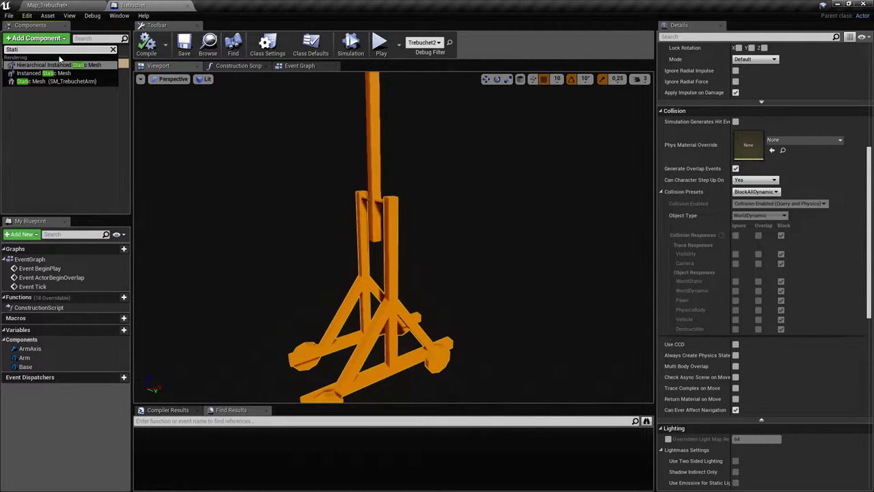
left_click(51, 82)
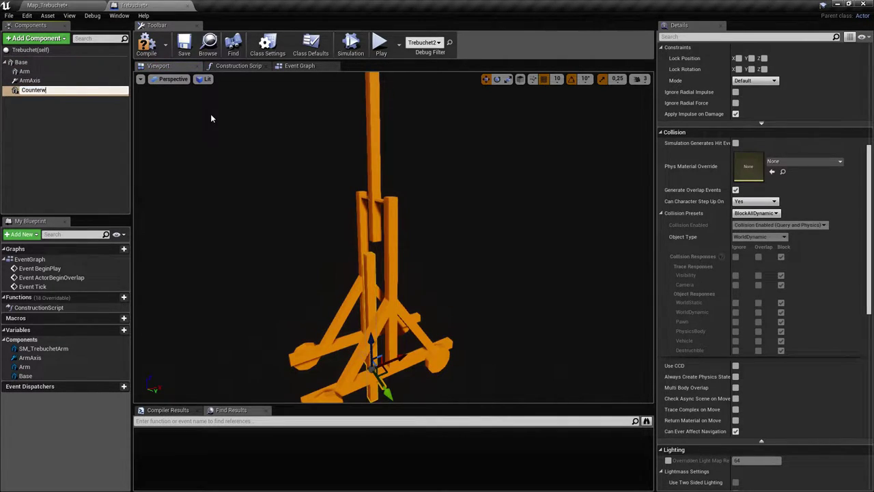
type("Counterweight")
key("Return")
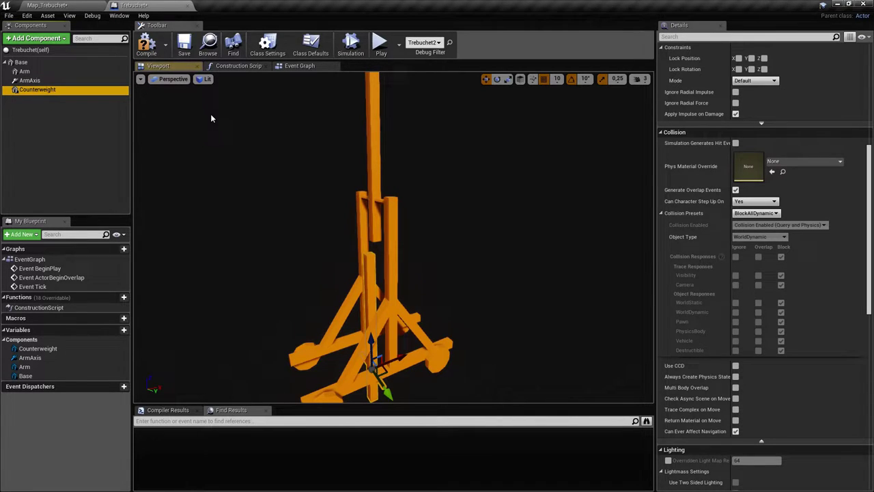
left_click(801, 165)
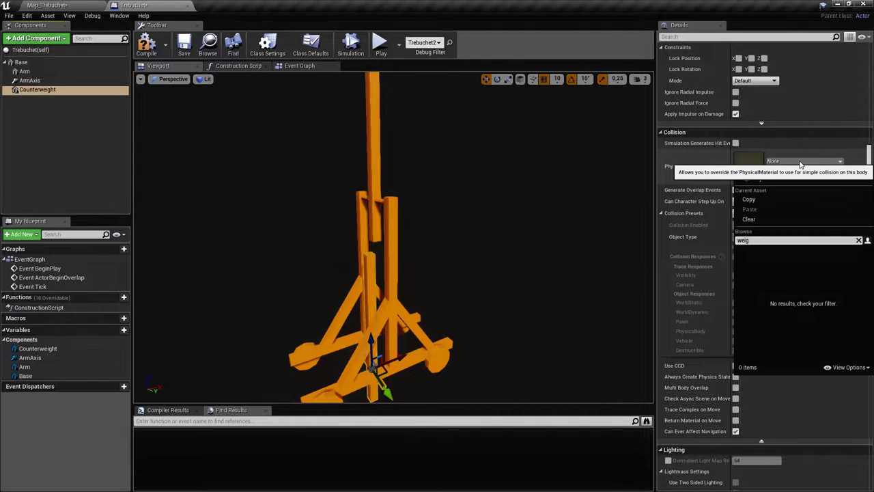
key("BackSpace")
key("BackSpace")
key("BackSpace")
key("BackSpace")
Assign the SM_TrebuchetCounterweight mesh to the Counterweight component and inspect its pivot between the two axle stubs
left_click(867, 159)
left_click_drag(869, 161, 869, 69)
left_click(798, 193)
type("wei")
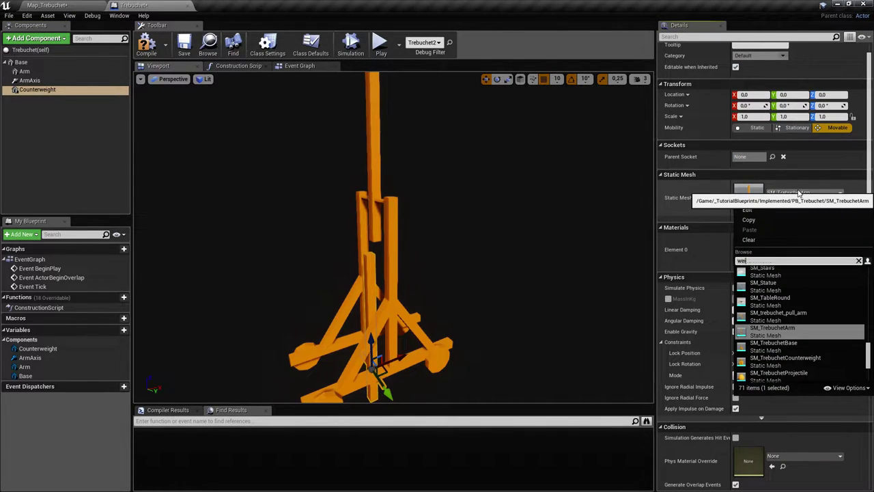
type("ght")
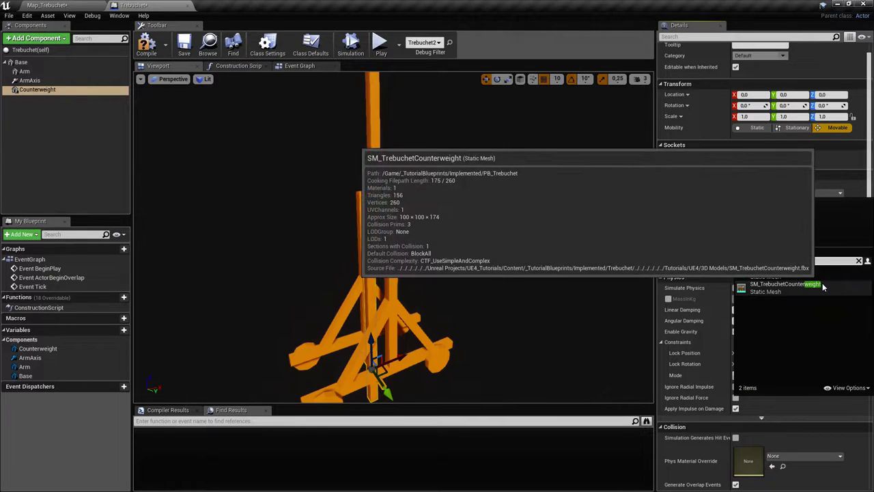
left_click(825, 288)
left_click_drag(484, 267, 459, 251)
right_click_drag(439, 246, 389, 290)
key("ctrl+s")
key("w")
right_click_drag(375, 232, 406, 198)
key("s")
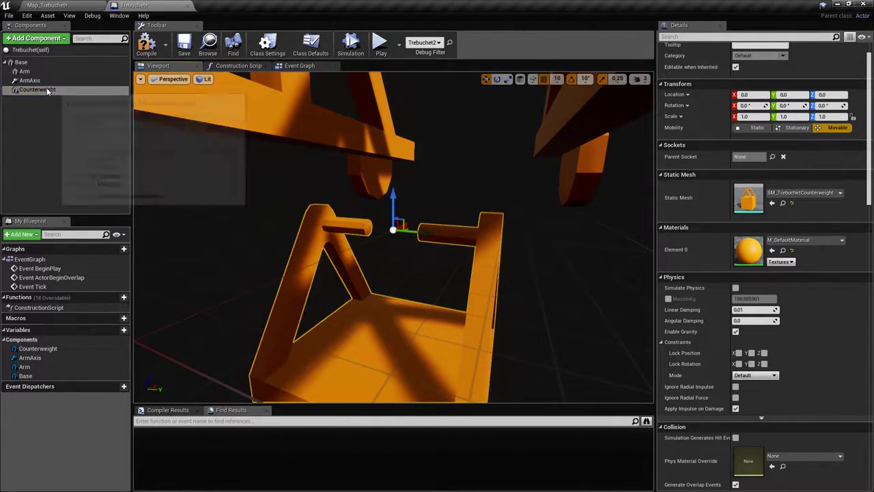
Add a Physics Constraint component under Base and name it CounterweightAxis
left_click(52, 42)
key("Escape")
left_click(21, 62)
left_click(49, 40)
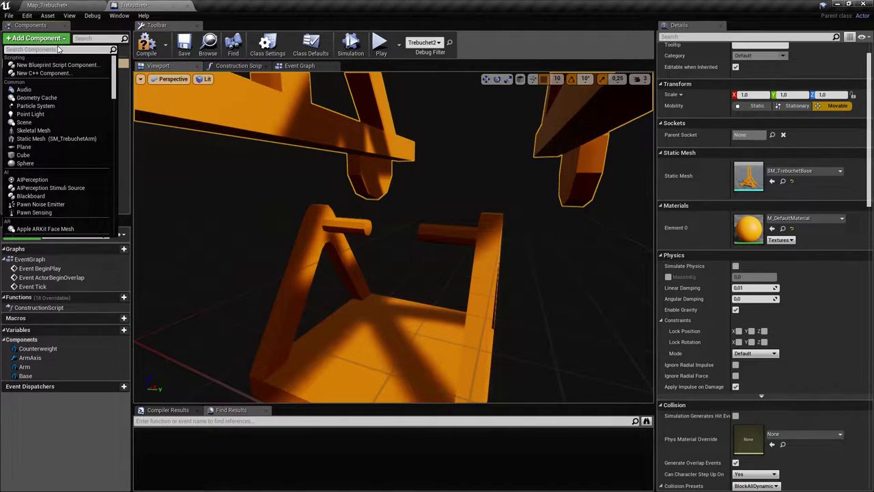
type("physics")
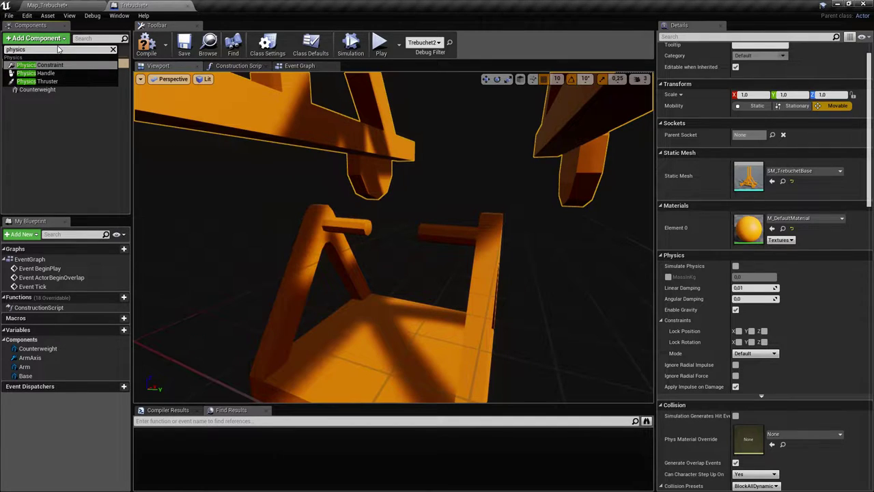
left_click(60, 65)
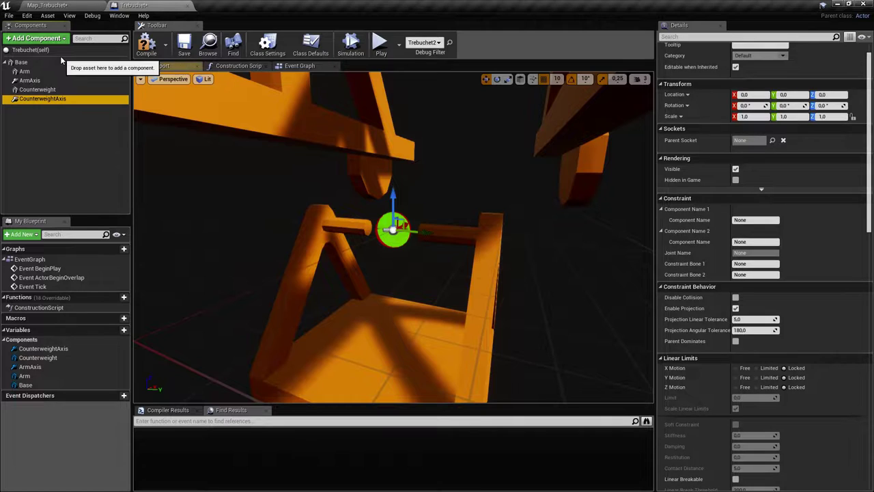
Move Counterweight and CounterweightAxis together to X 20, Z 420 so they sit at the lower end of the arm
right_click_drag(404, 235, 373, 230)
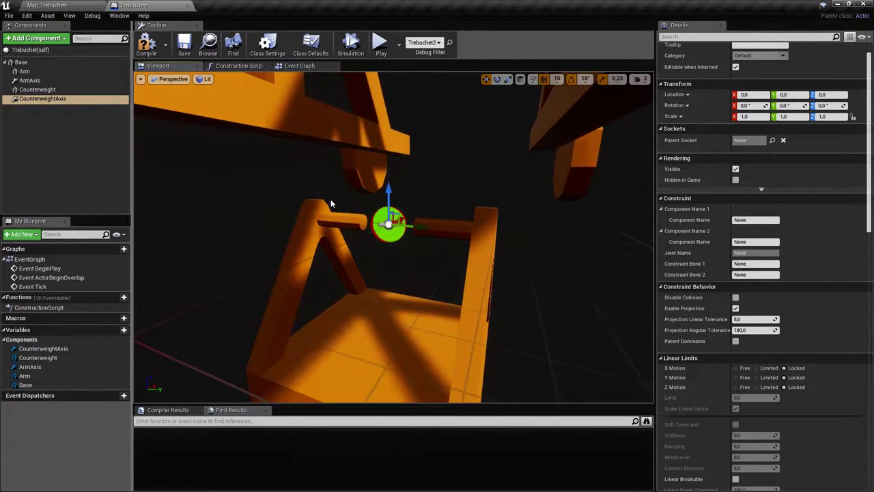
left_click(40, 92)
key("ctrl+a")
left_click(48, 91)
left_click(56, 97, "ctrl")
right_click_drag(341, 219, 443, 191)
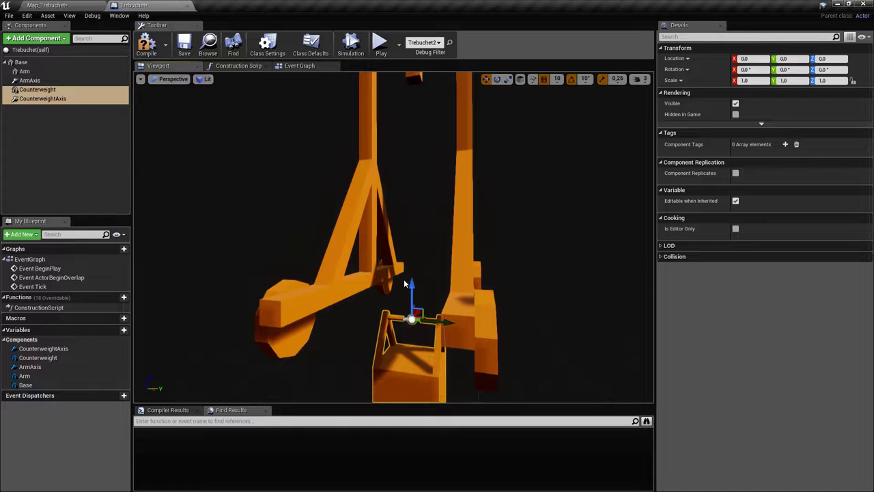
left_click_drag(412, 296, 415, 74)
right_click_drag(415, 89, 369, 82)
right_click_drag(348, 215, 382, 224)
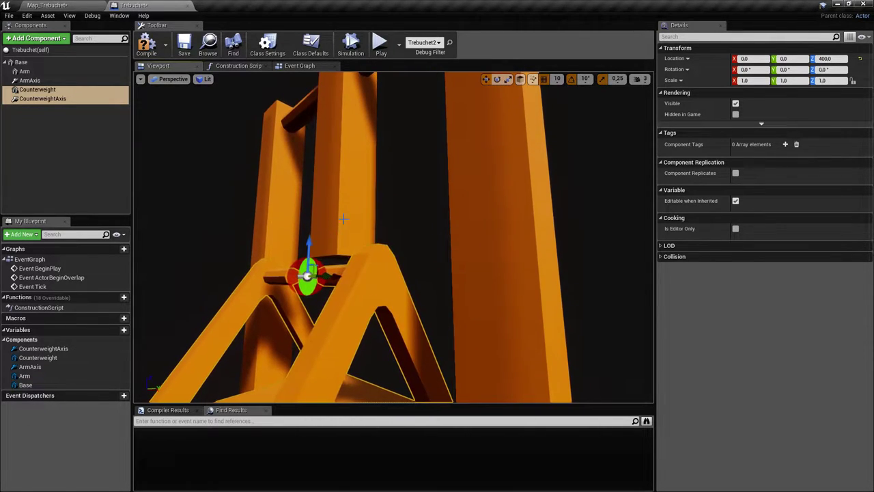
left_click_drag(308, 244, 327, 194)
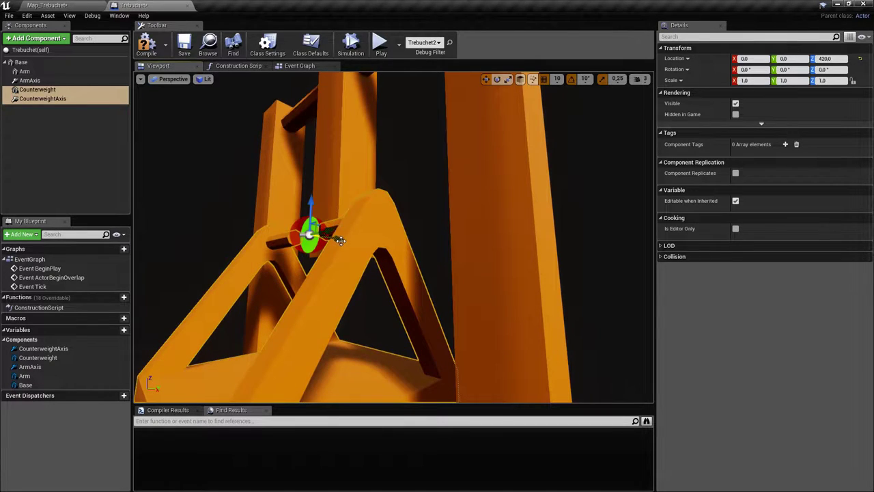
left_click_drag(344, 240, 367, 239)
right_click_drag(367, 239, 457, 240)
right_click_drag(348, 218, 279, 171)
Set the CounterweightAxis constraint's Component Name 1 to Arm and Component Name 2 to Counterweight, and save the blueprint
left_click(40, 89)
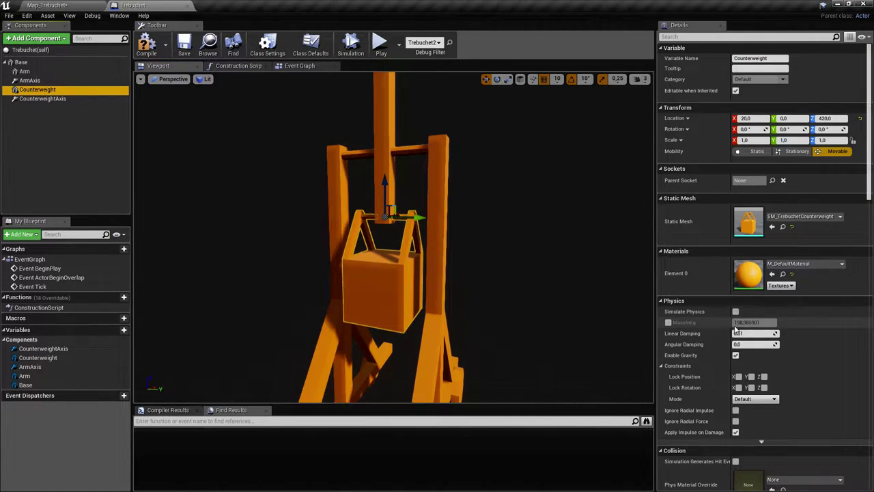
left_click(55, 99)
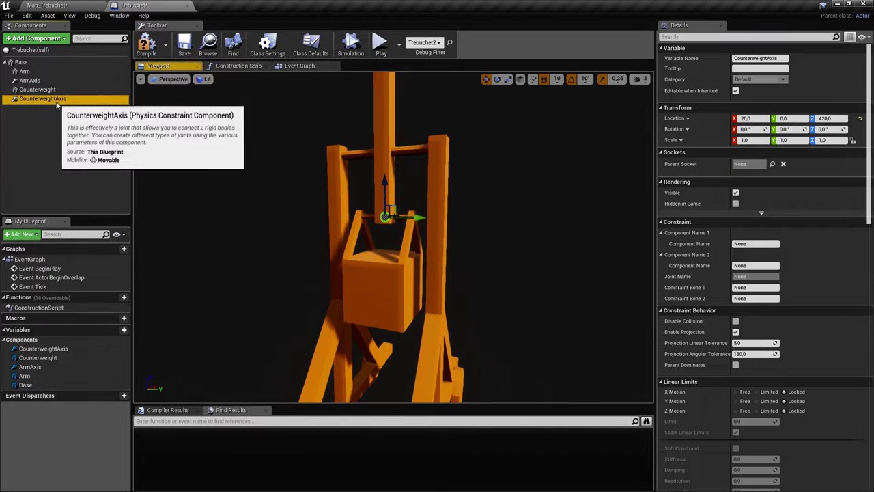
right_click_drag(409, 225, 351, 222)
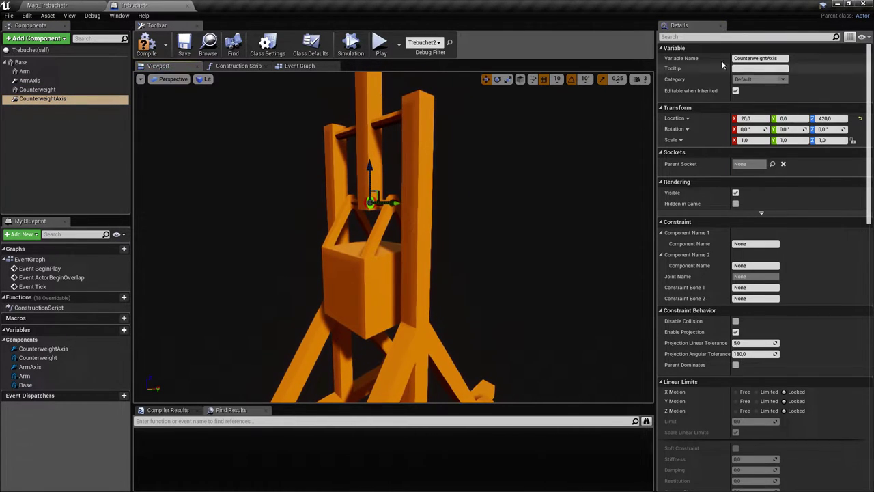
right_click_drag(437, 216, 413, 216)
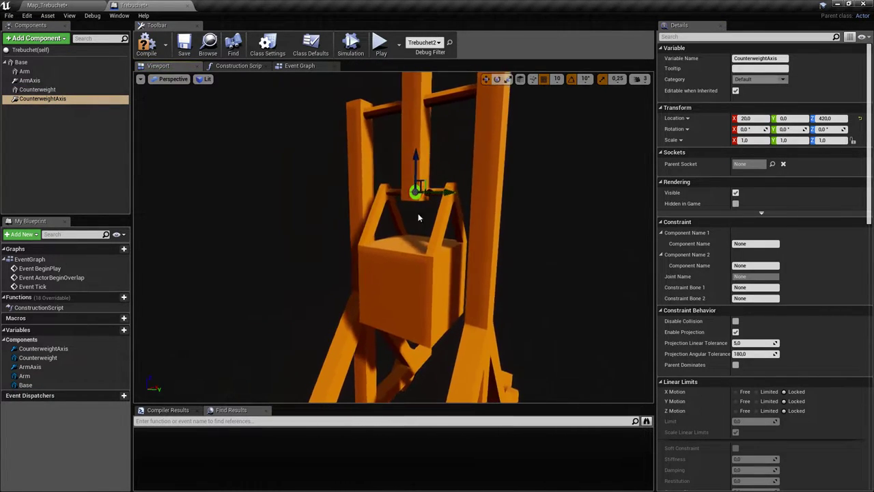
right_click_drag(465, 187, 453, 177)
left_click_drag(465, 204, 556, 221)
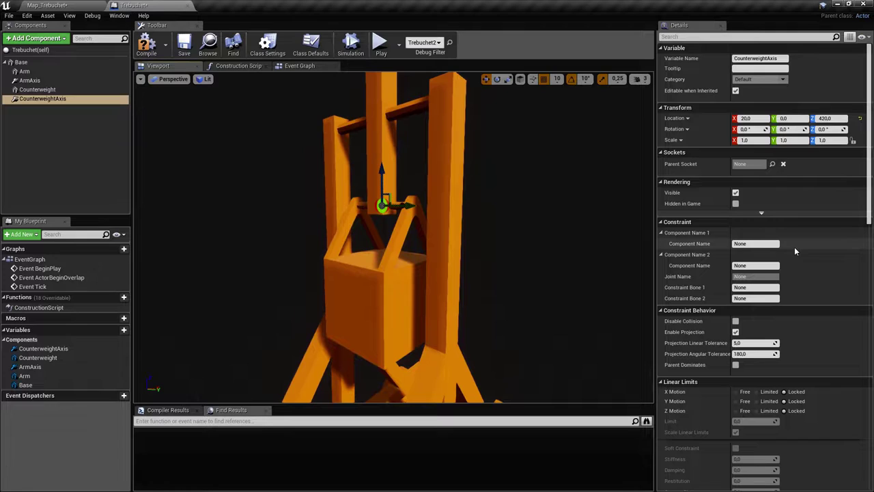
left_click(765, 244)
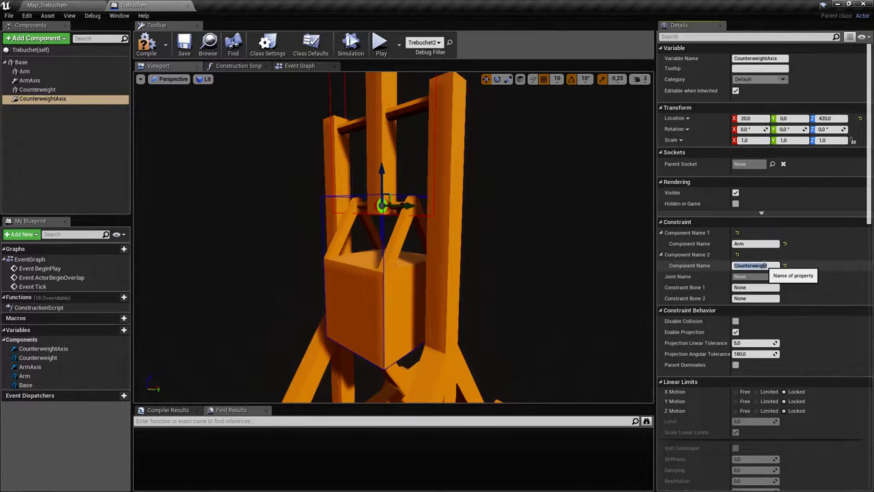
right_click_drag(316, 249, 308, 240)
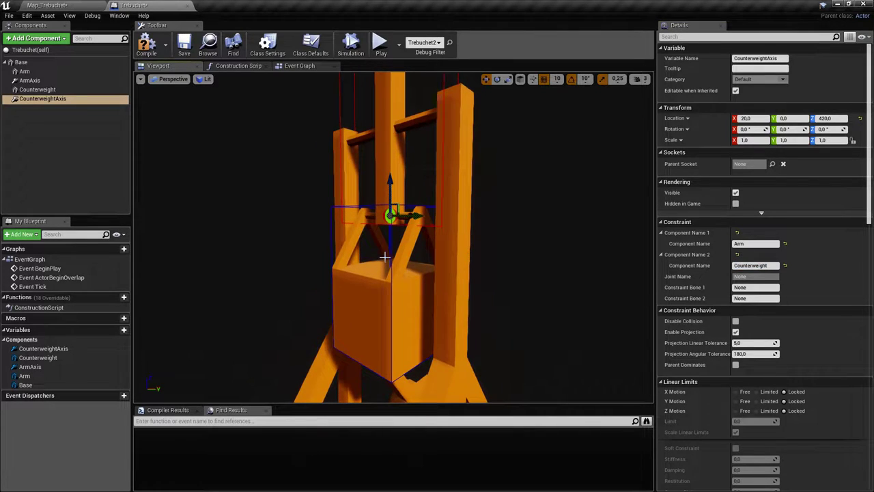
mouse_move(601, 284)
right_mouse_down()
mouse_move(624, 282)
mouse_move(591, 285)
right_mouse_up()
key("ctrl+s")
scroll(827, 280, "down", 8)
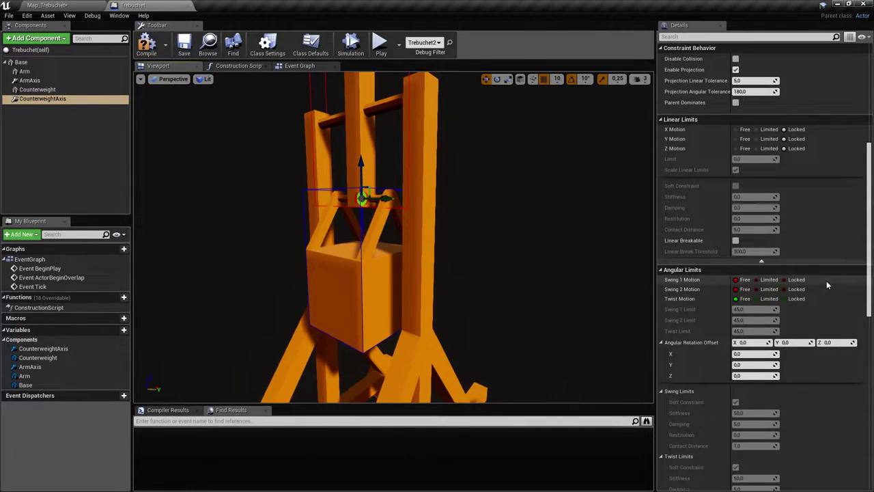
Set the CounterweightAxis angular limits to Swing 1 Locked, Swing 2 Free and Twist Locked, and save the blueprint
left_click(794, 289)
left_click(799, 300)
left_click(743, 291)
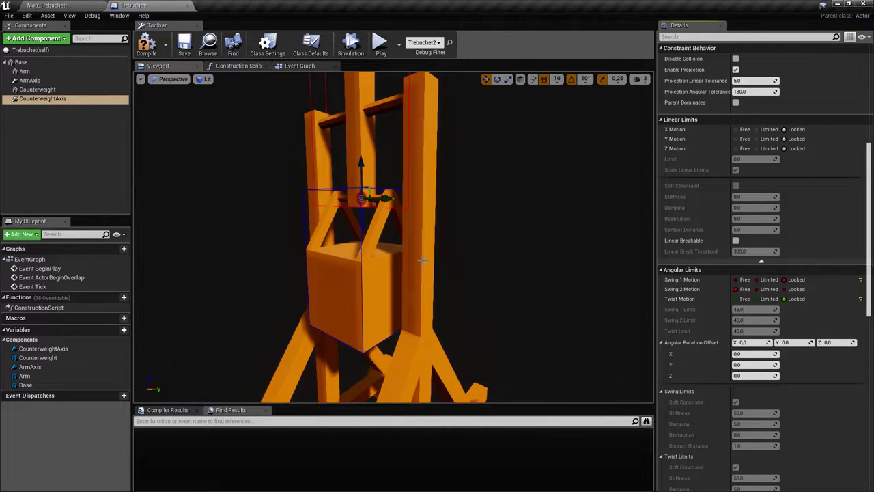
key("w")
right_click_drag(421, 258, 398, 237)
right_click_drag(490, 258, 517, 256)
key("s")
key("ctrl+s")
key("a")
key("w")
left_click_drag(491, 259, 501, 259)
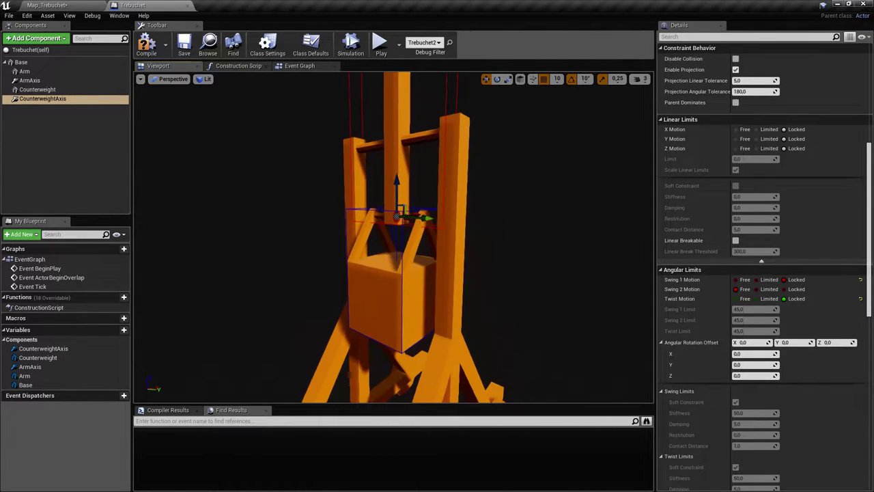
left_click(186, 47)
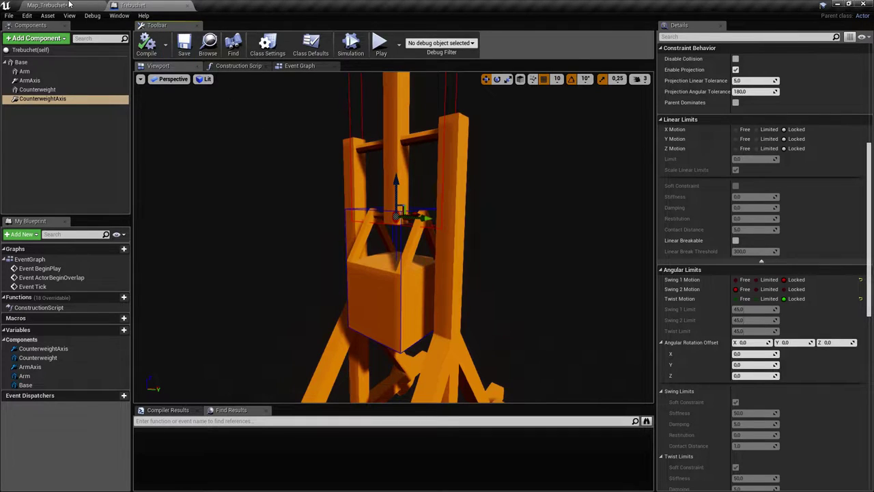
Play Map_Trebuchet, swing the new trebuchet's arm to test how the counterweight hangs and rotates, and stop the session
left_click(75, 5)
left_click(442, 34)
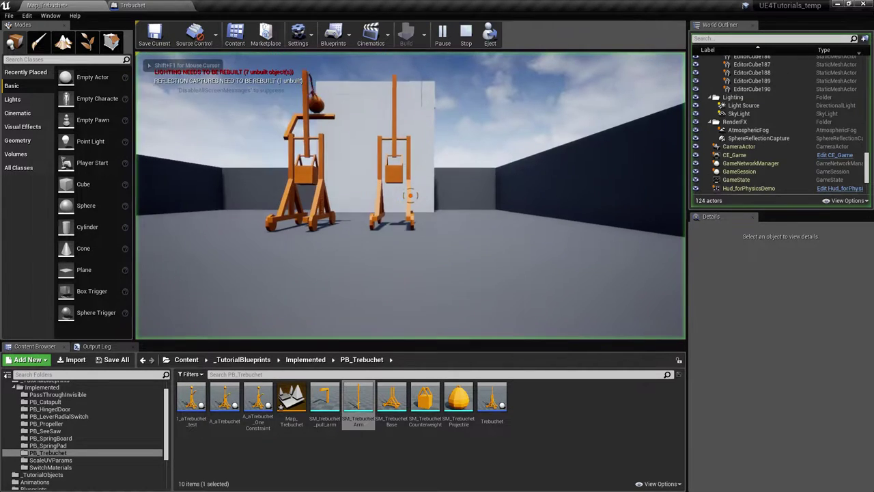
key("w")
key("d")
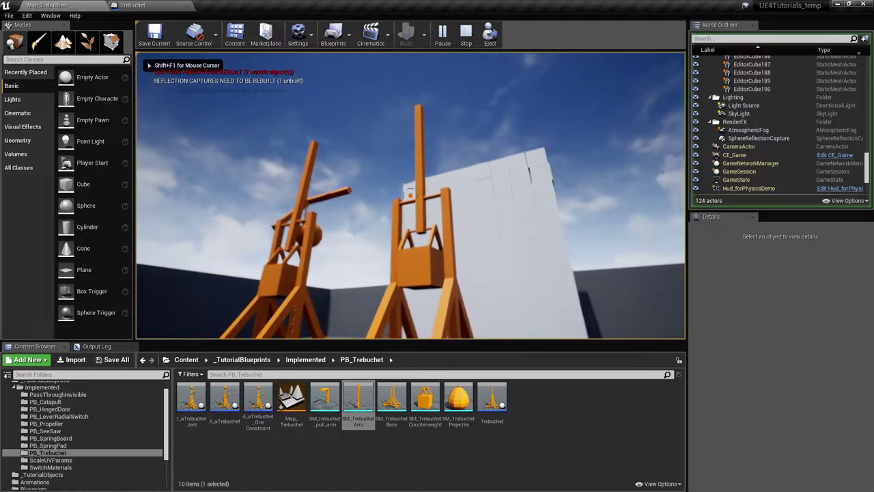
key("w")
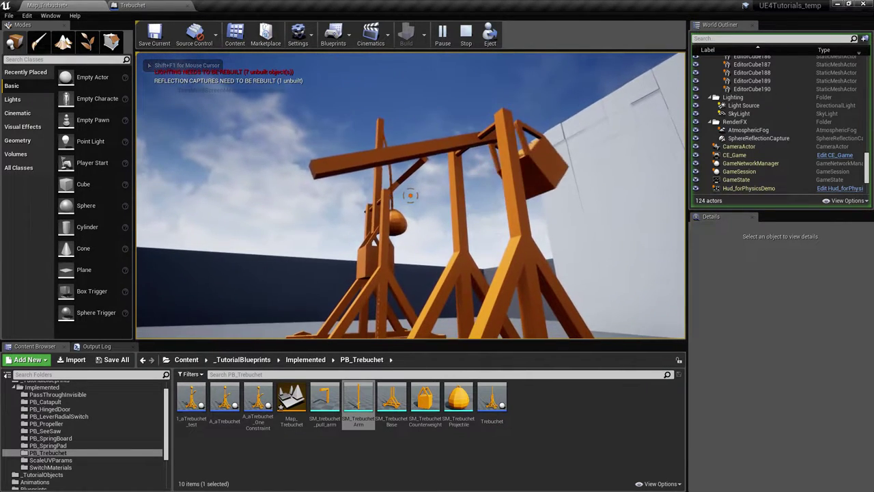
key("s")
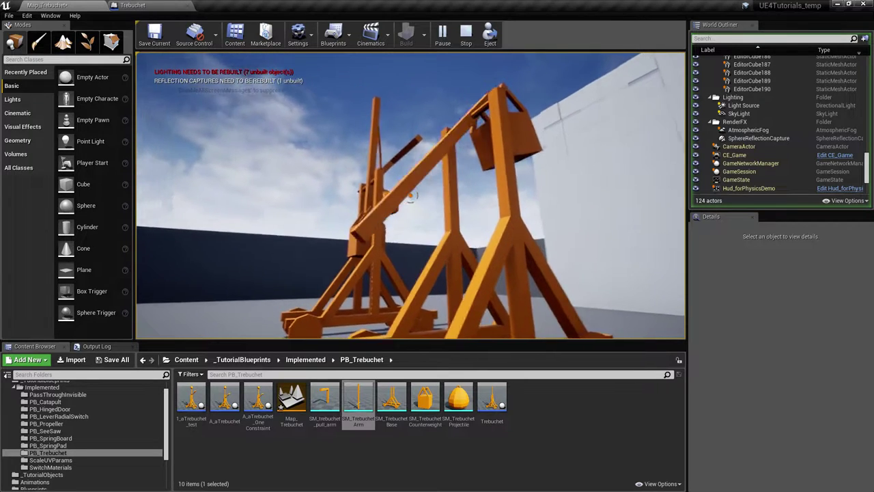
key("d")
key("d")
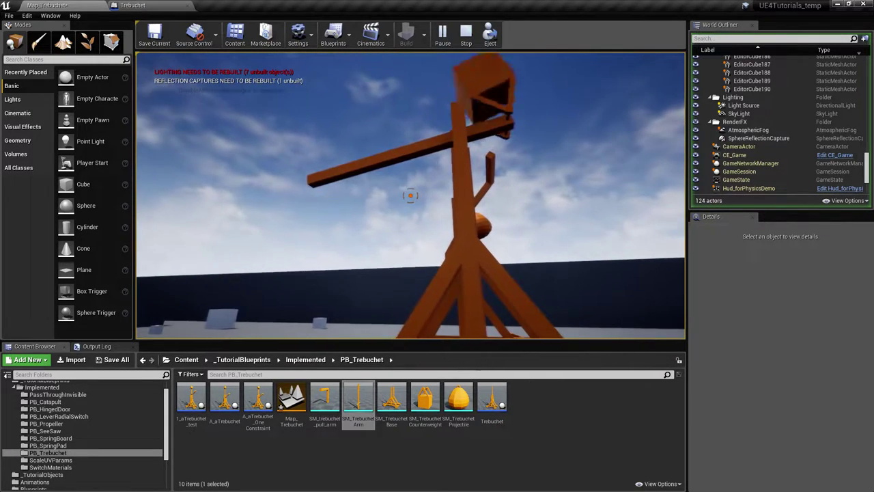
key("Escape")
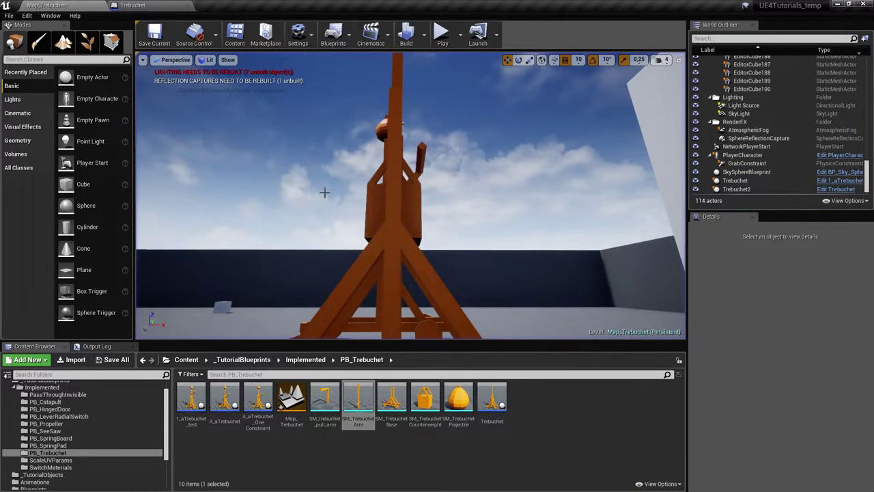
Open the SM_TrebuchetCounterweight mesh and display its simple collision
double_click(419, 403)
right_click_drag(355, 273, 256, 276)
mouse_move(416, 185)
right_mouse_down()
mouse_move(433, 184)
mouse_move(416, 186)
right_mouse_up()
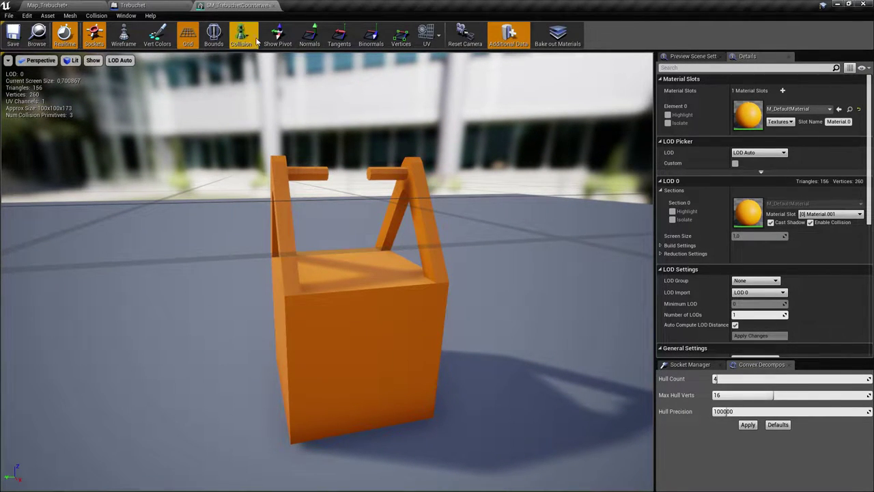
left_click(264, 62)
right_click_drag(362, 161, 284, 164)
mouse_move(362, 161)
left_mouse_down()
mouse_move(403, 170)
mouse_move(372, 155)
left_mouse_up()
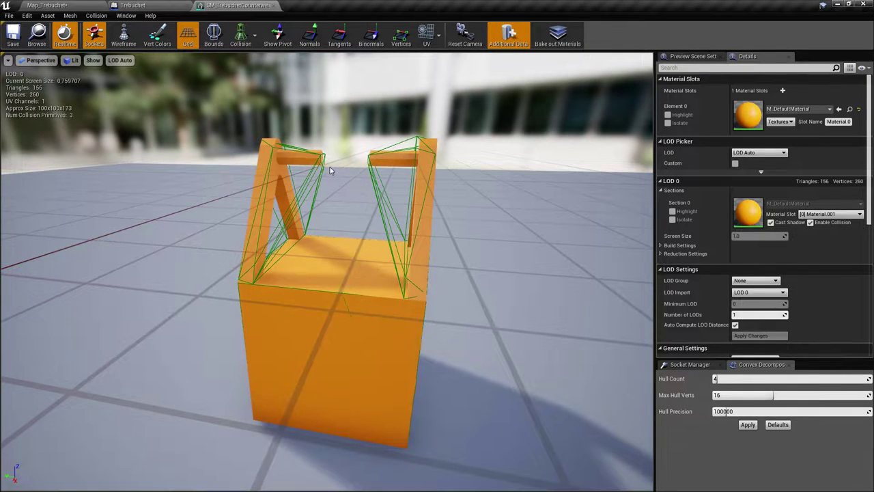
Examine the convex collision hulls around the counterweight's axle stubs and the gap between them, and close the mesh
mouse_move(348, 169)
left_mouse_down()
mouse_move(366, 159)
mouse_move(347, 153)
left_mouse_up()
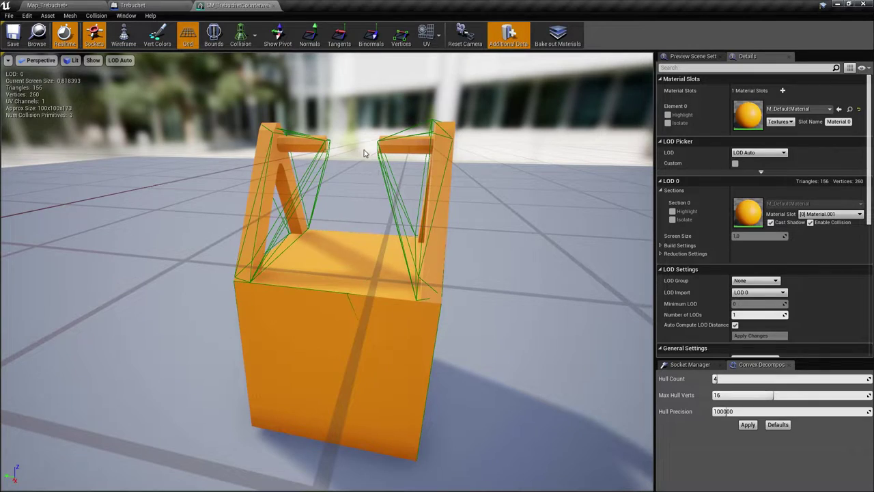
left_click_drag(374, 148, 345, 162)
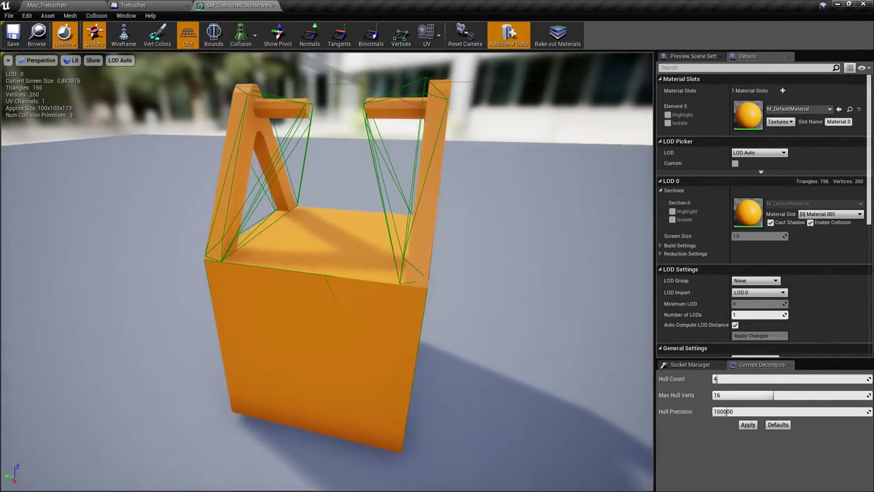
scroll(344, 162, "down", 5)
scroll(344, 163, "up", 4)
left_click(96, 15)
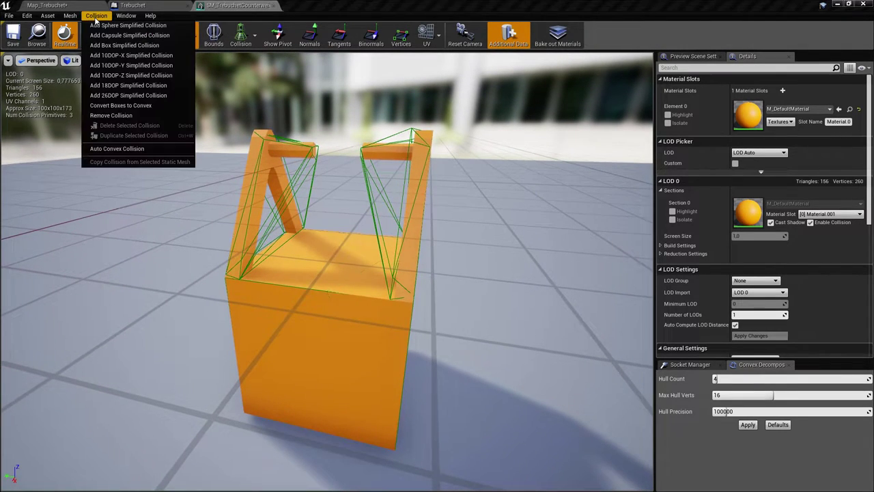
left_click(94, 19)
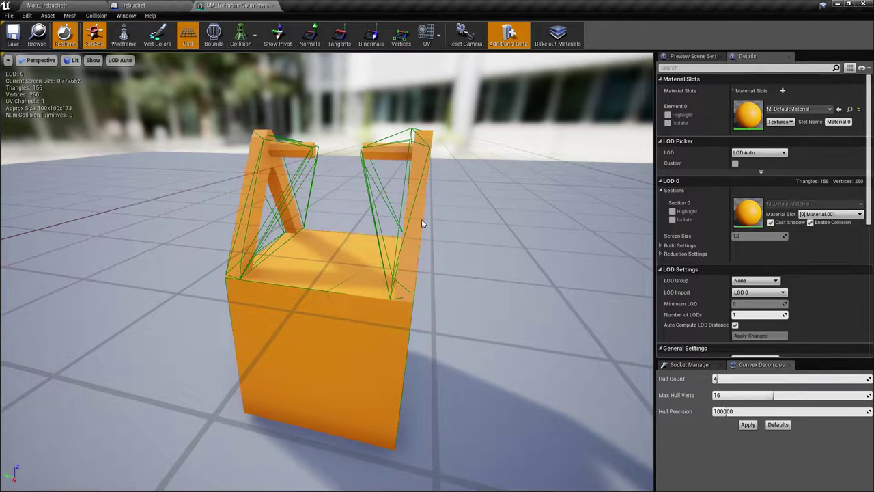
right_click_drag(385, 158, 384, 156)
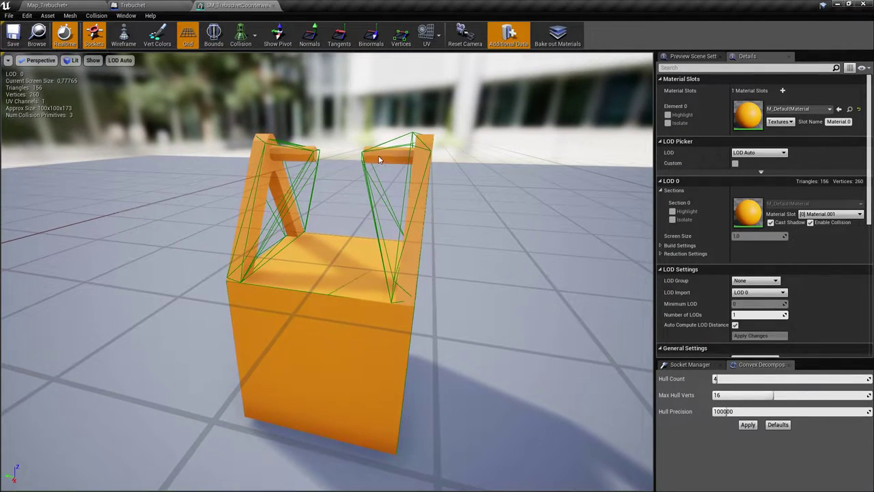
left_click_drag(358, 157, 260, 103)
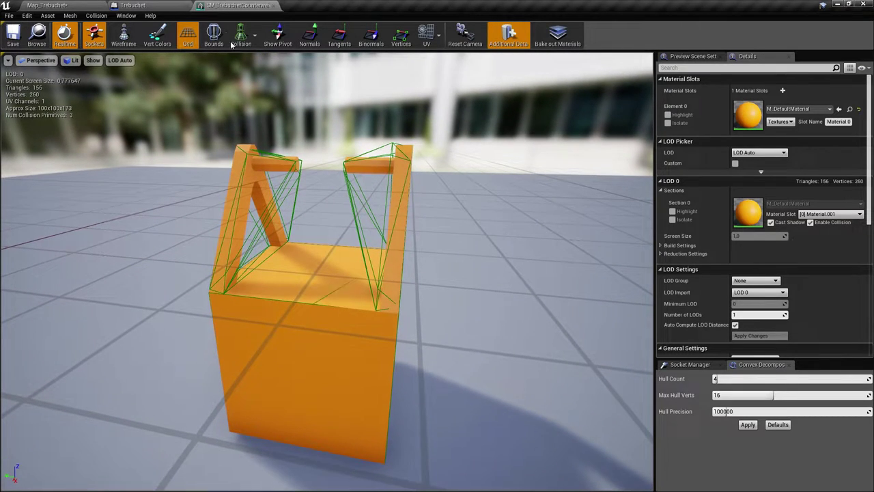
middle_click(227, 4)
Add a Static Mesh component under Base in the Trebuchet blueprint and name it Projectile
right_click_drag(239, 178, 141, 184)
mouse_move(340, 169)
right_mouse_down()
mouse_move(346, 152)
mouse_move(342, 170)
right_mouse_up()
left_click_drag(393, 165, 391, 161)
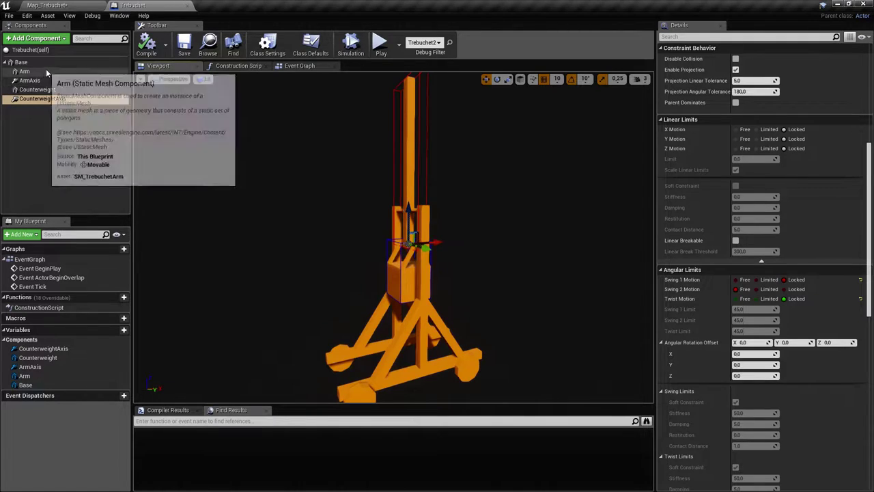
left_click(31, 62)
left_click(57, 39)
type("sta")
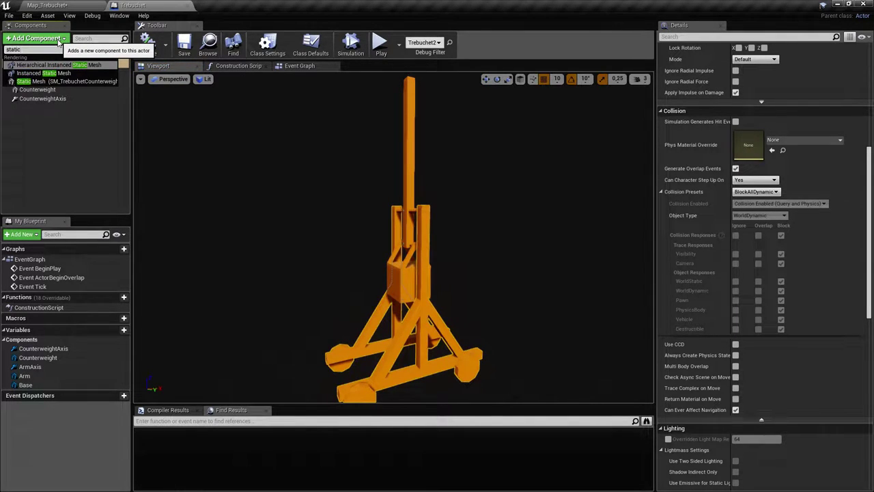
type("tic")
left_click(53, 81)
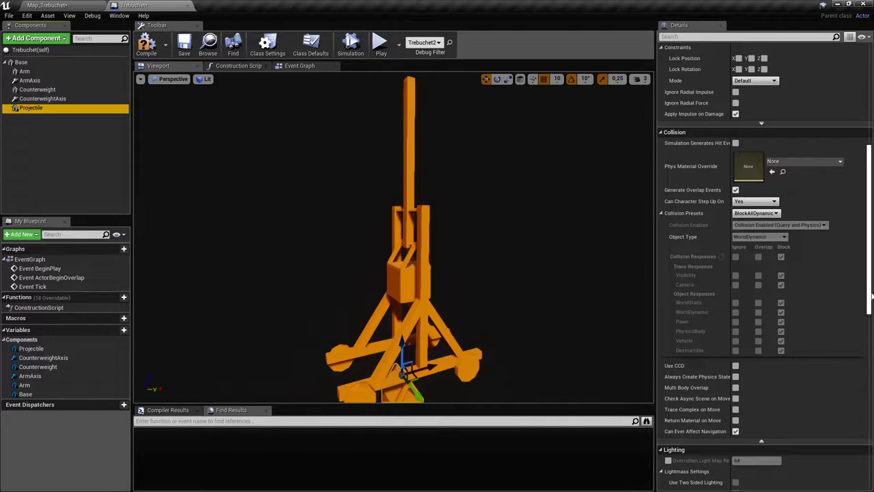
Add a Physics Constraint component under Base and name it ProjectileRope
left_click(22, 62)
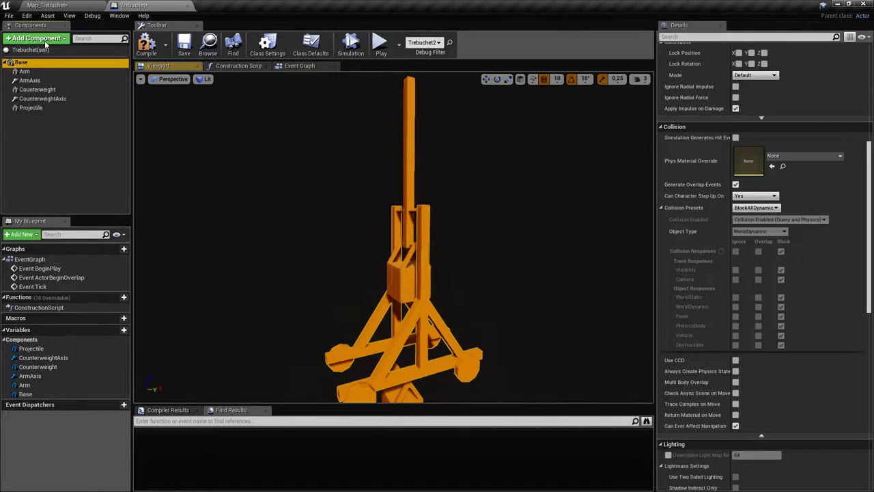
left_click(37, 38)
type("ph")
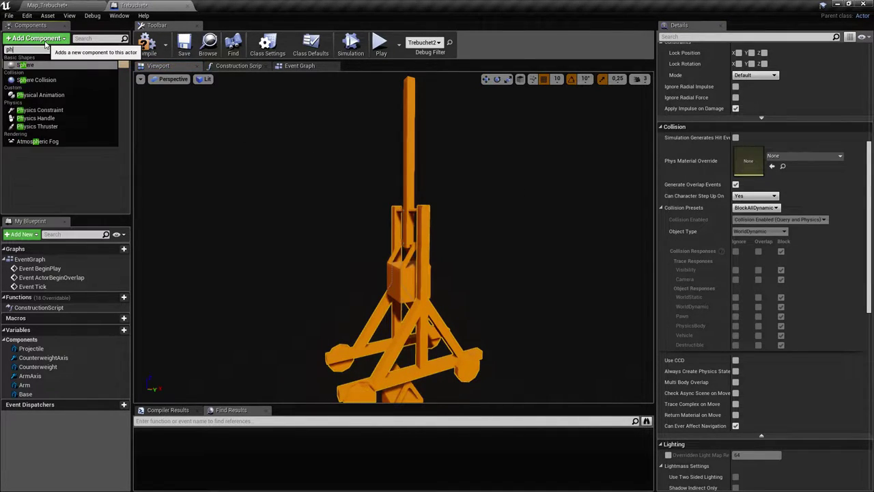
type("ysi")
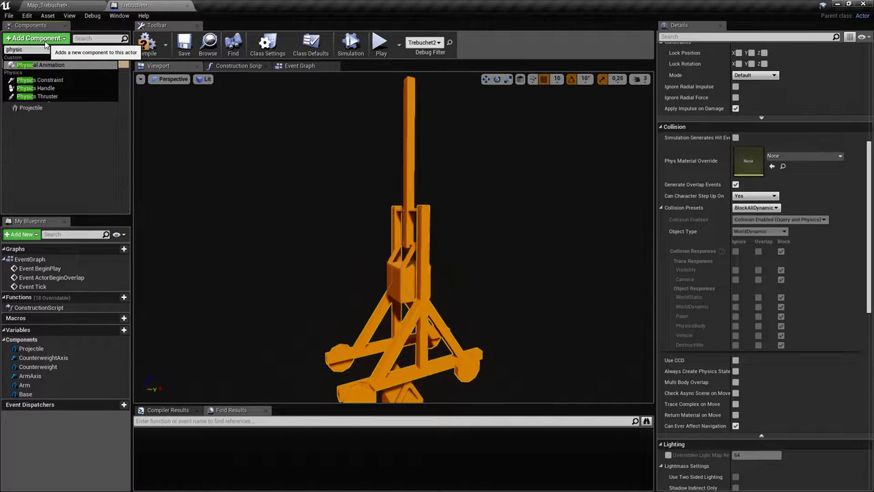
type("c")
left_click(40, 80)
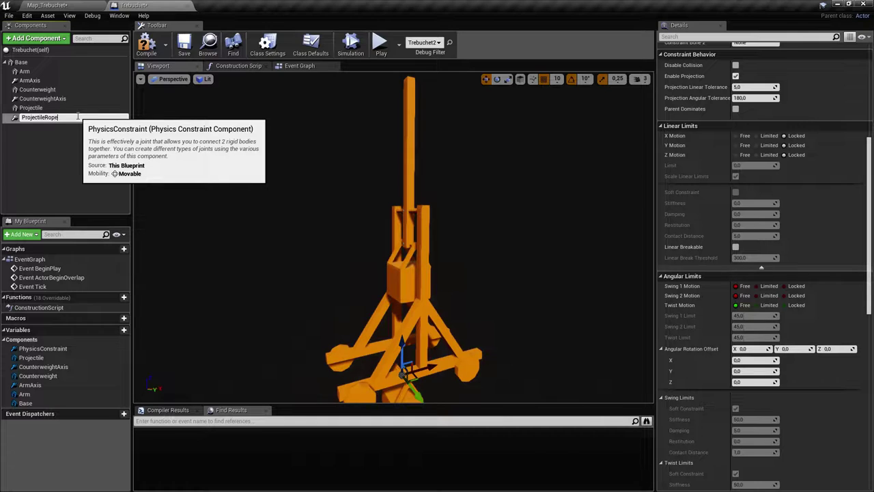
key("Return")
Enable Simulate Physics on the Projectile component
left_click(65, 110)
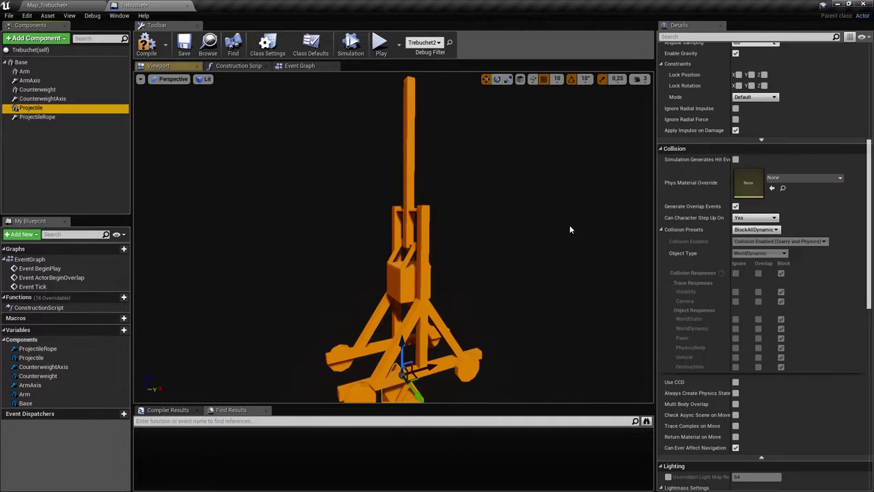
scroll(783, 319, "up", 3)
scroll(783, 319, "up", 3)
left_click(735, 213)
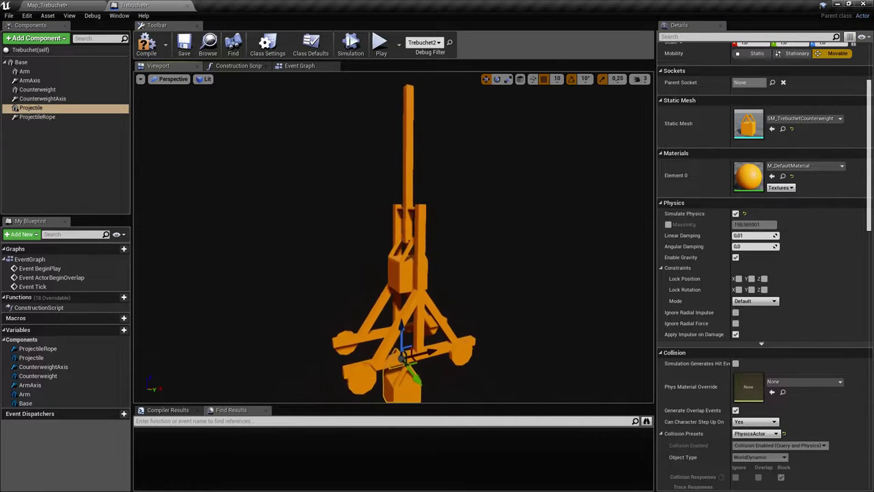
Set the ProjectileRope constraint's Component Name 1 to Arm and Component Name 2 to Projectile
left_click(55, 118)
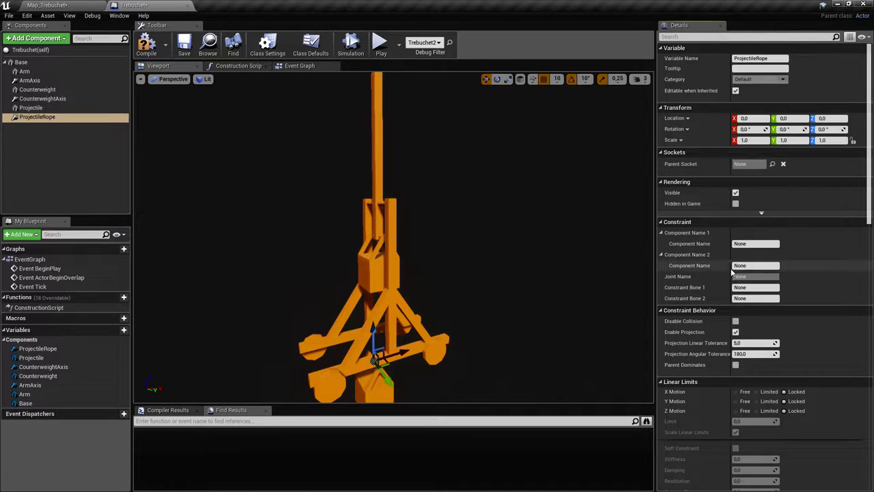
right_click_drag(579, 237, 560, 239)
right_click_drag(431, 135, 437, 113)
right_click_drag(409, 252, 411, 273)
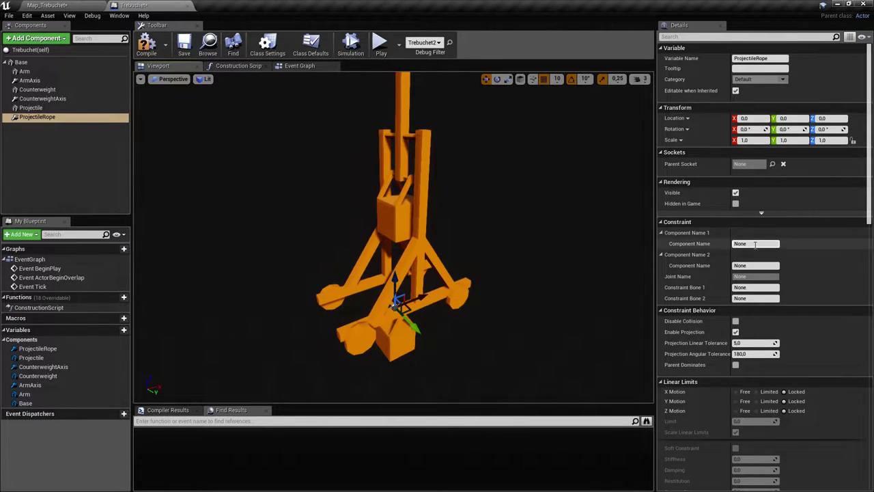
left_click(755, 243)
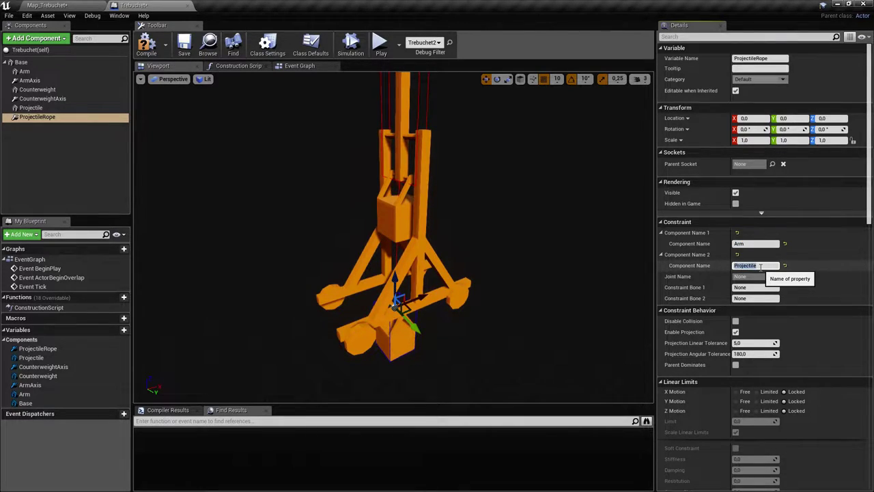
Assign the SM_TrebuchetProjectile mesh to the Projectile component and inspect its pivot at the top loop and the arm's upper end
right_click_drag(440, 246, 526, 280)
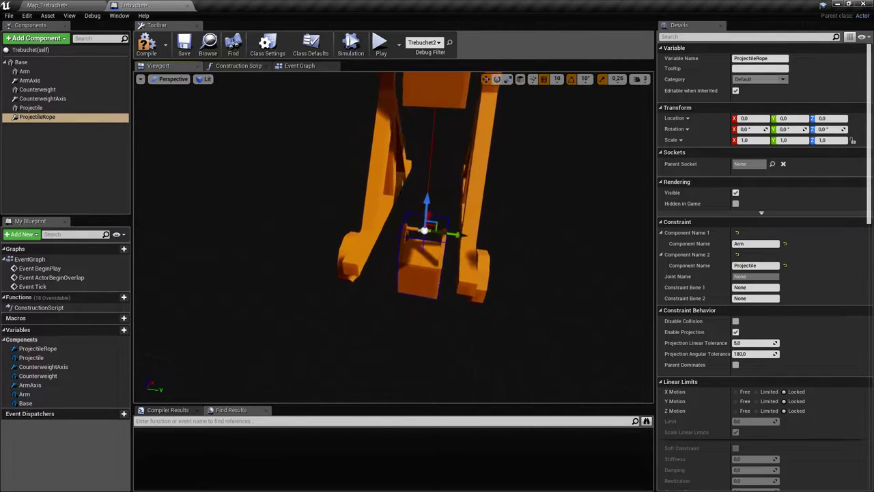
left_click(62, 108)
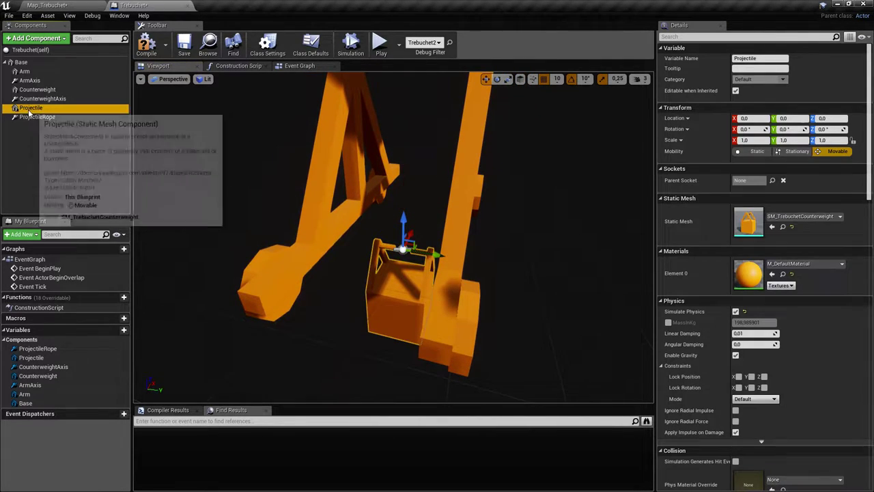
left_click(790, 216)
type("projec")
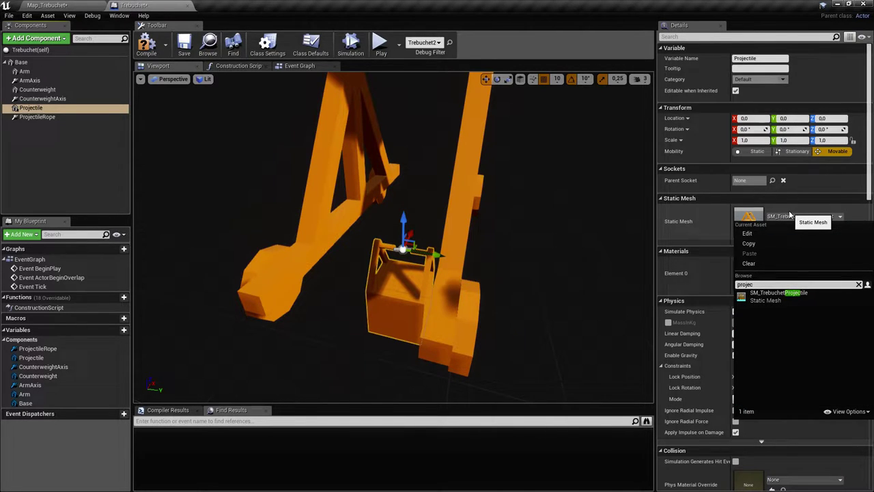
left_click(778, 292)
mouse_move(410, 259)
right_mouse_down()
mouse_move(464, 273)
mouse_move(409, 263)
right_mouse_up()
right_click_drag(364, 215, 449, 248)
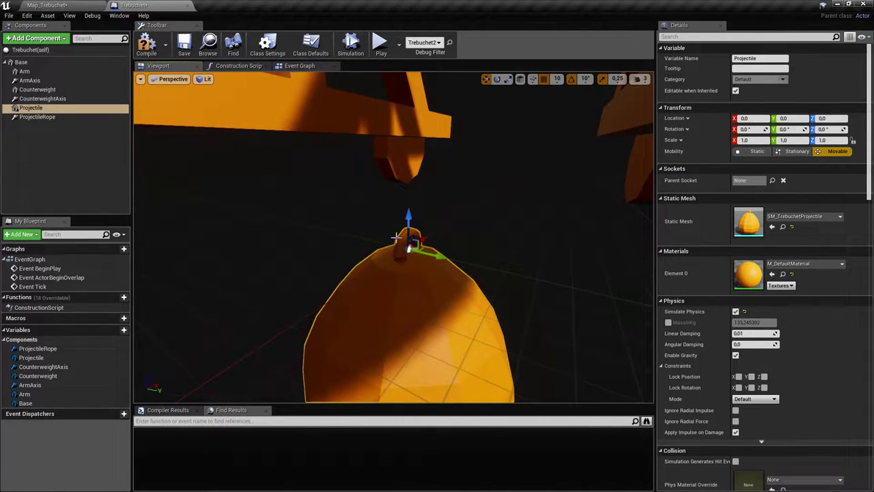
mouse_move(420, 250)
right_mouse_down()
mouse_move(389, 242)
mouse_move(420, 250)
right_mouse_up()
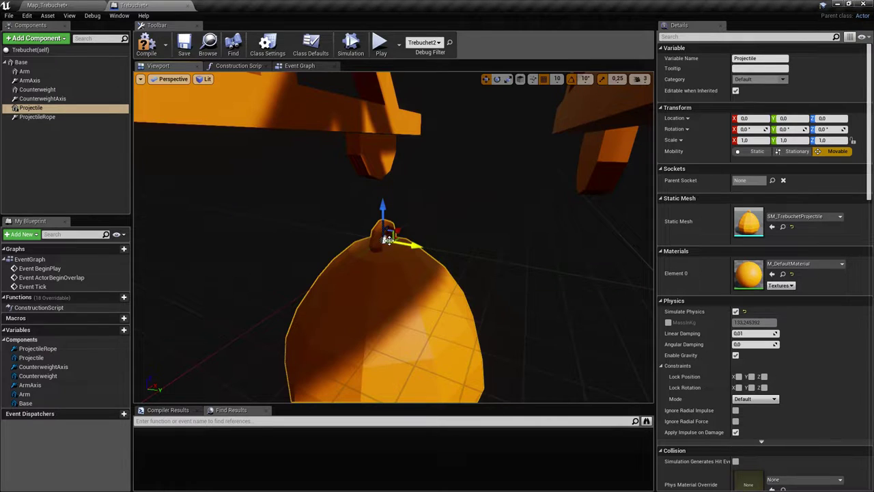
right_click_drag(382, 238, 412, 144)
right_click_drag(402, 208, 382, 160)
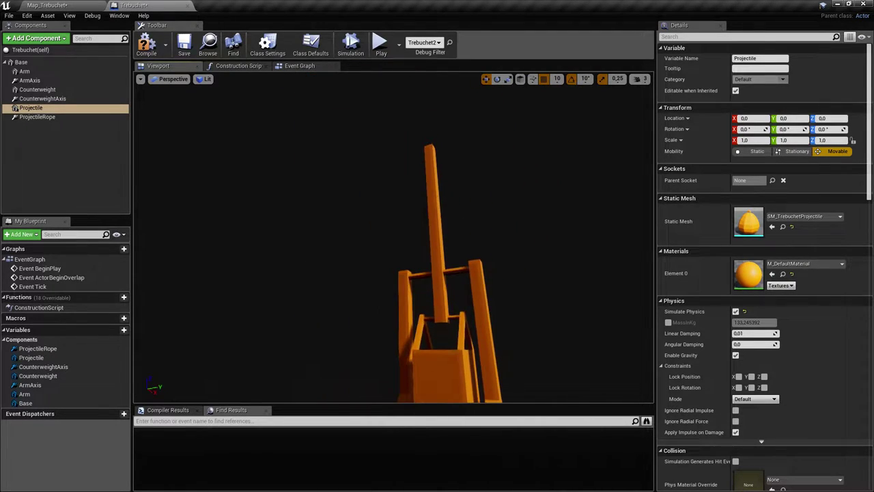
Select the Projectile and ProjectileRope components together and raise them to Z 850, near the arm's upper end
right_click_drag(430, 144, 416, 236)
left_click(55, 118)
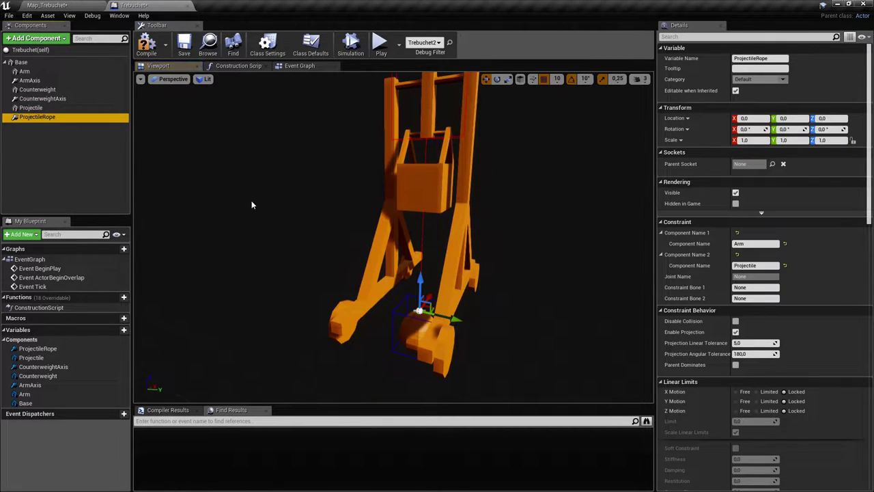
left_click(71, 108, "ctrl")
mouse_move(332, 219)
right_mouse_down()
mouse_move(348, 219)
mouse_move(340, 208)
right_mouse_up()
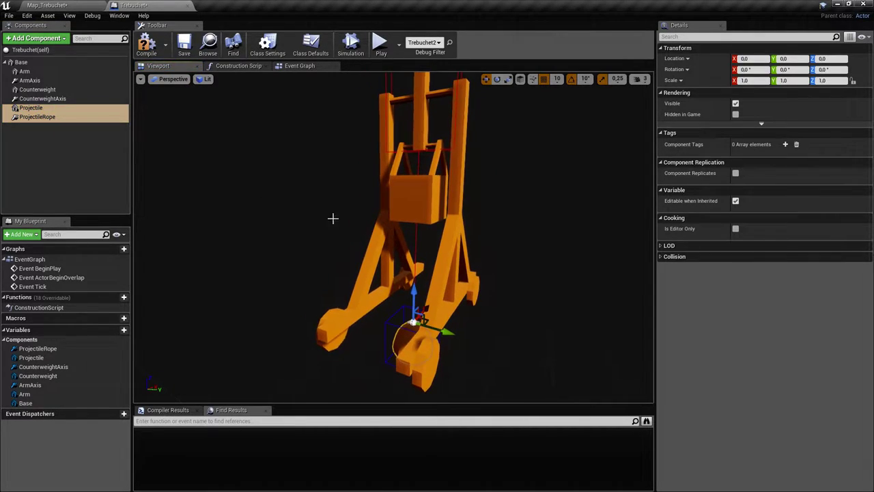
left_click(46, 118, "ctrl")
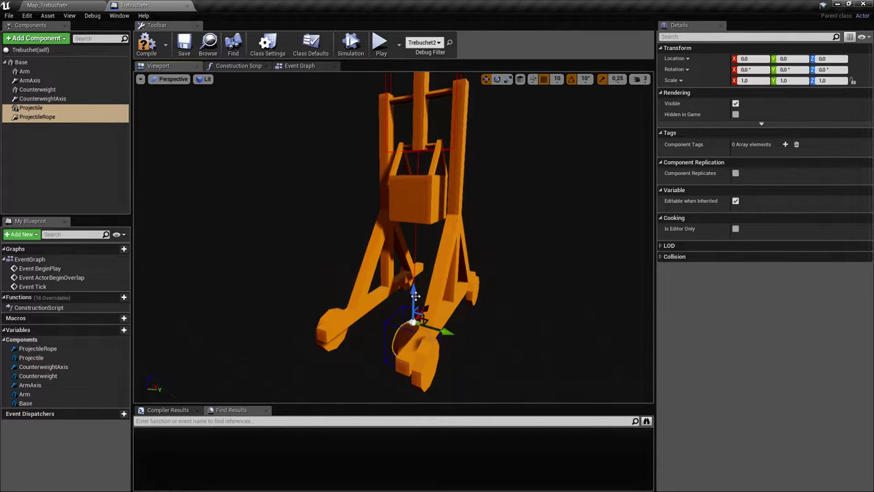
left_click_drag(415, 295, 416, 123)
right_click_drag(443, 238, 437, 273)
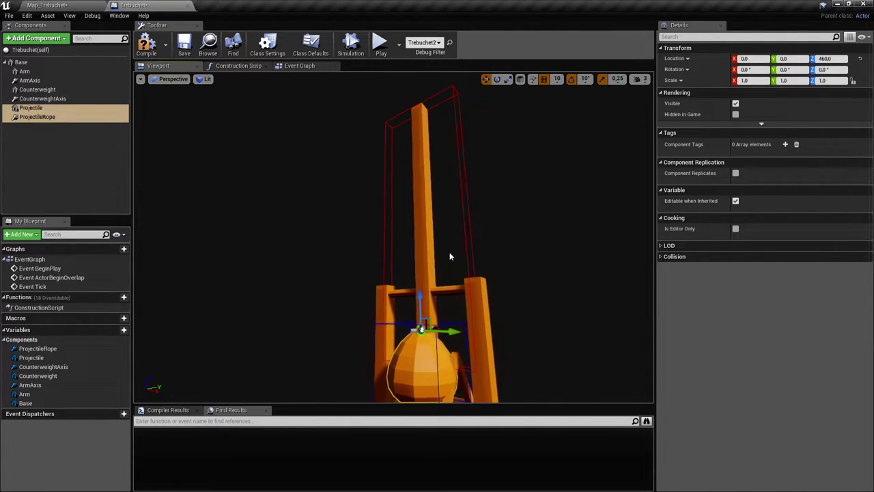
left_click_drag(412, 119, 411, 95)
Fine-position the Projectile and ProjectileRope against the tip of the arm at X 20, Z 870
right_click_drag(412, 95, 327, 109)
key("w")
key("d")
right_click_drag(461, 214, 460, 214)
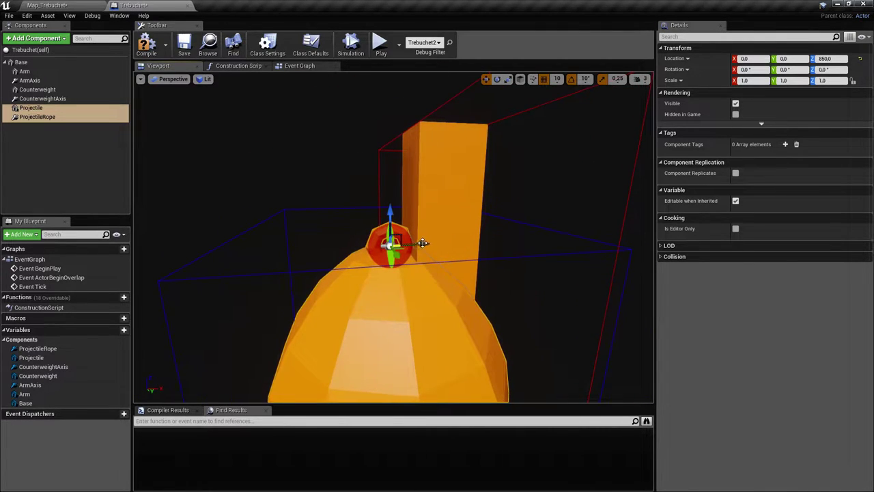
left_click_drag(424, 243, 462, 237)
right_click_drag(297, 197, 252, 197)
key("d")
left_click_drag(328, 206, 326, 160)
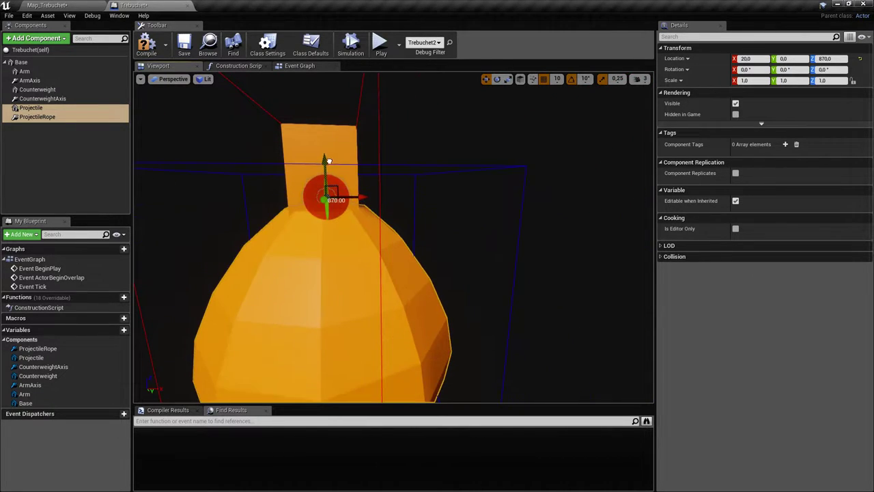
scroll(325, 172, "down", 5)
key("s")
right_click_drag(325, 172, 180, 183)
key("d")
right_click_drag(301, 239, 356, 209)
key("s")
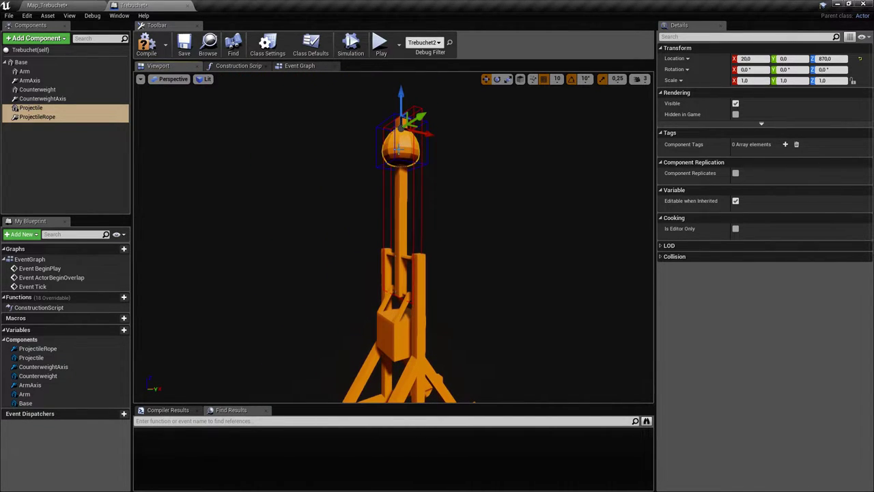
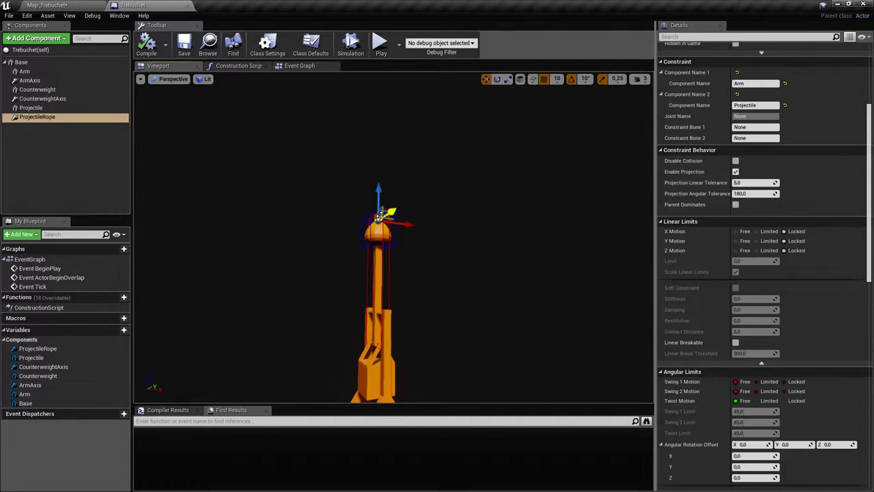
Try setting the ProjectileRope constraint's linear X, Y and Z Motion to Free
right_click_drag(394, 239, 411, 234)
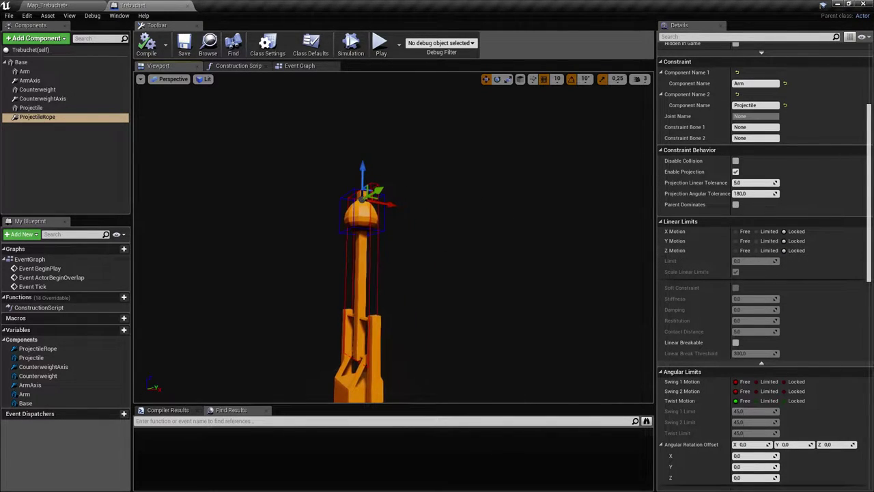
left_click_drag(403, 235, 466, 201)
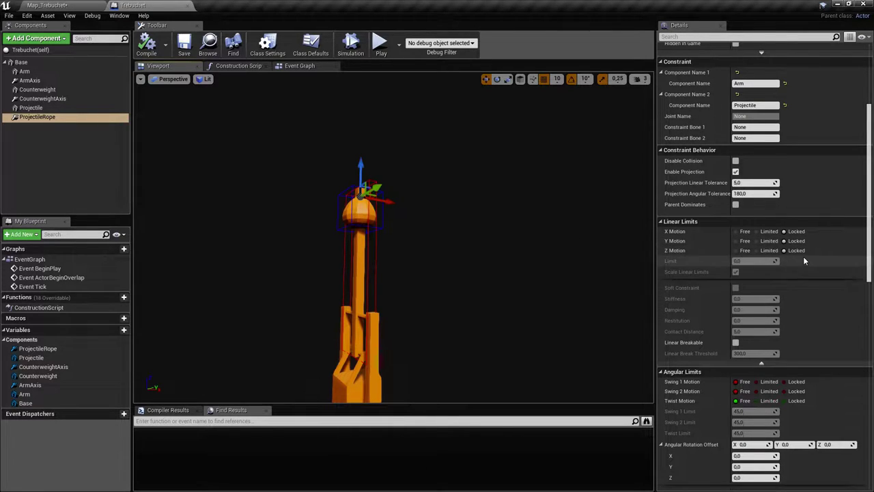
left_click(745, 231)
left_click(744, 241)
left_click(743, 251)
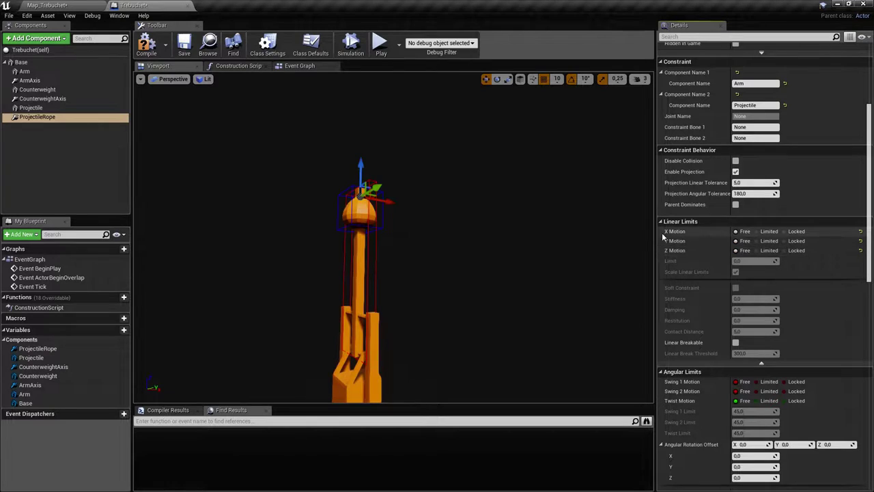
Set the ProjectileRope constraint's linear X, Y and Z Motion to Limited with a Limit of 100, and save the blueprint
left_click(768, 232)
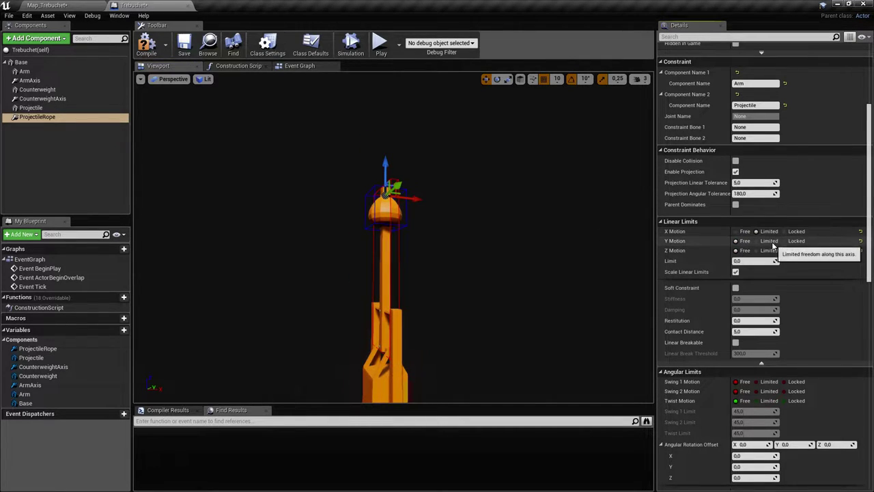
left_click(769, 241)
left_click(769, 251)
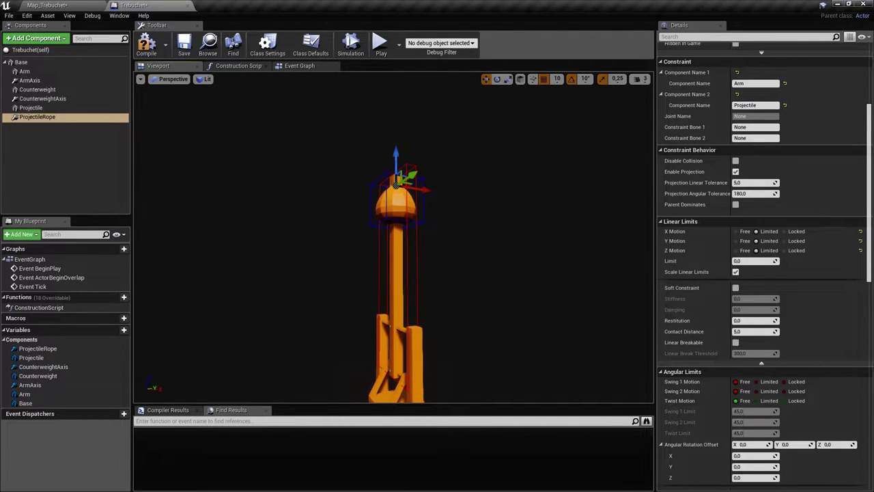
scroll(829, 297, "down", 2)
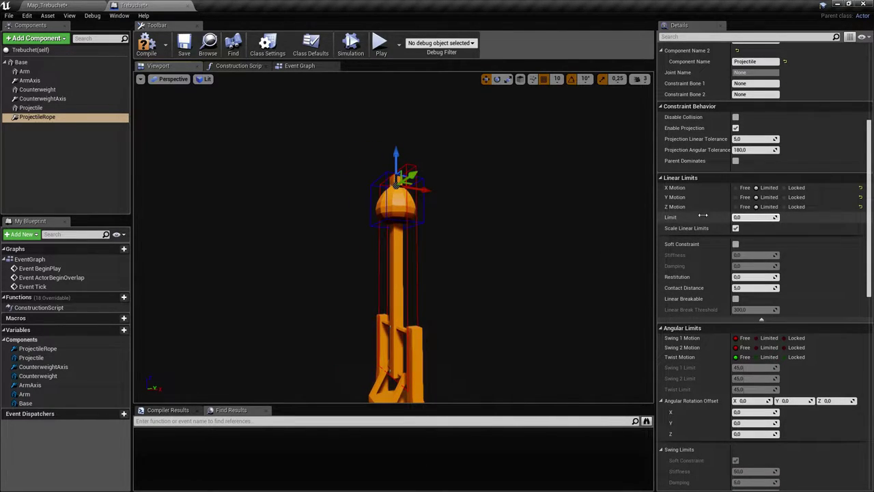
left_click(763, 217)
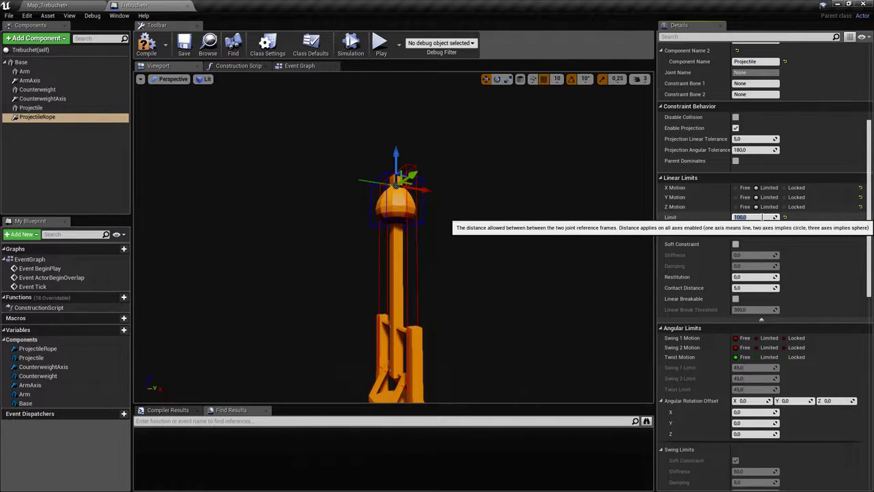
key("Return")
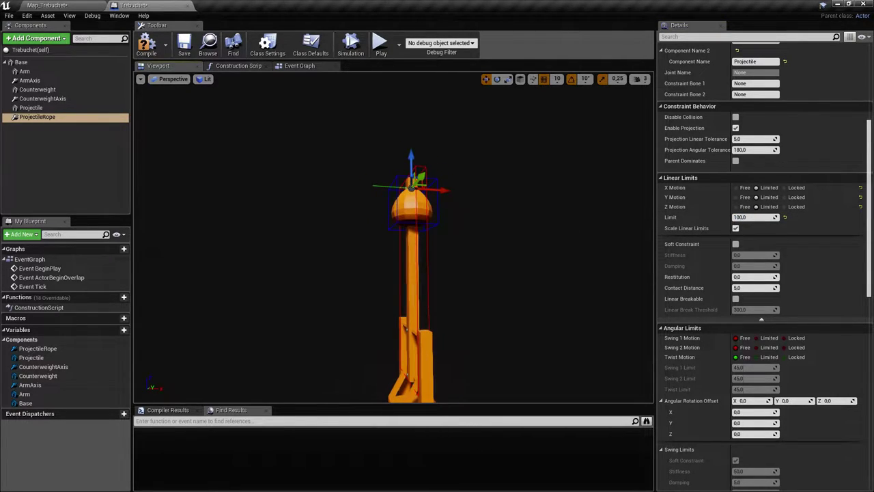
scroll(789, 268, "down", 3)
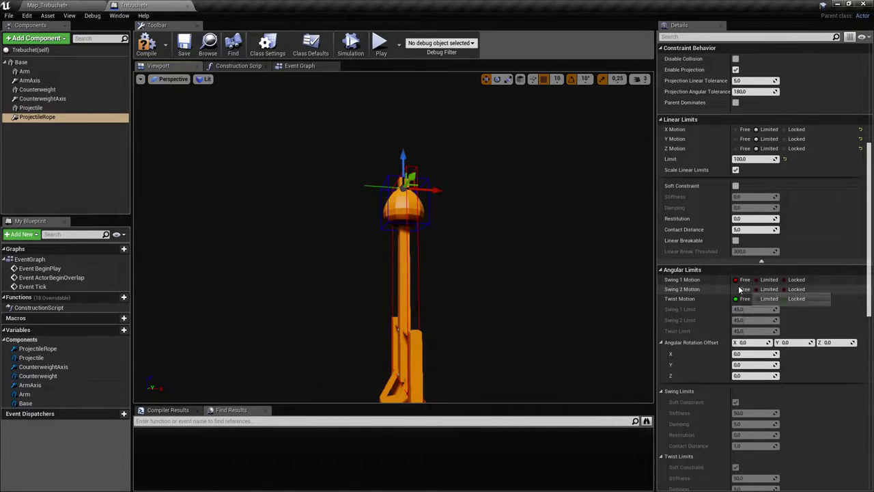
scroll(751, 287, "down", 1)
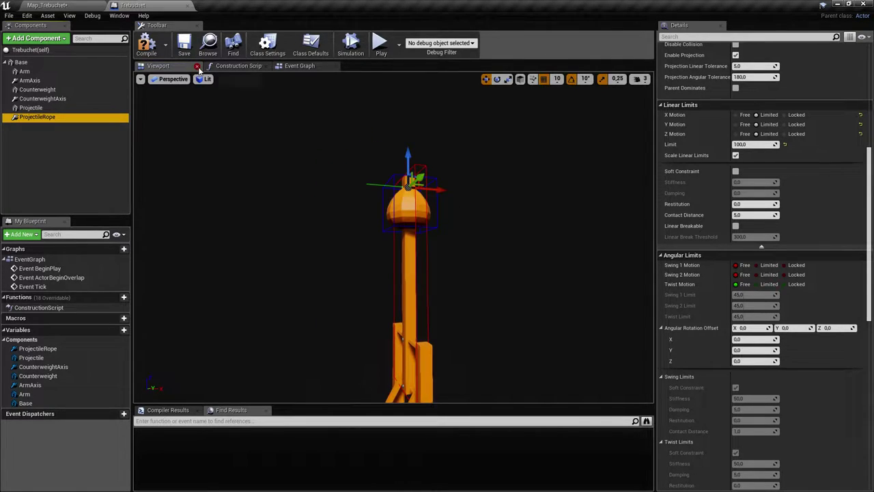
left_click(183, 45)
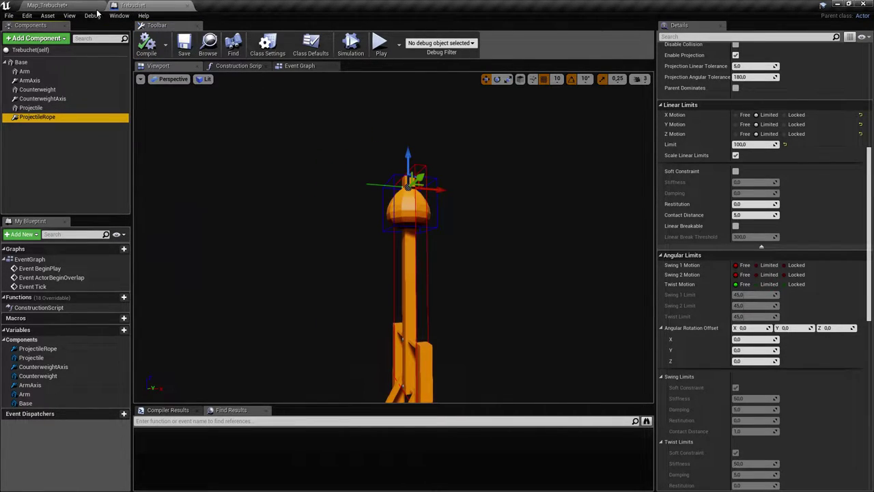
Play-test Map_Trebuchet, watch how the roped projectile and arm move from several sides, and stop the session
left_click(96, 5)
left_click(449, 41)
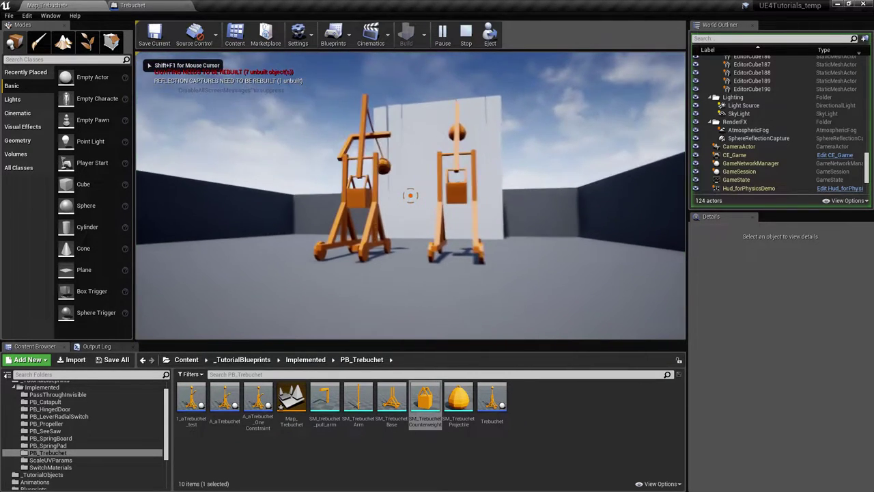
key("w")
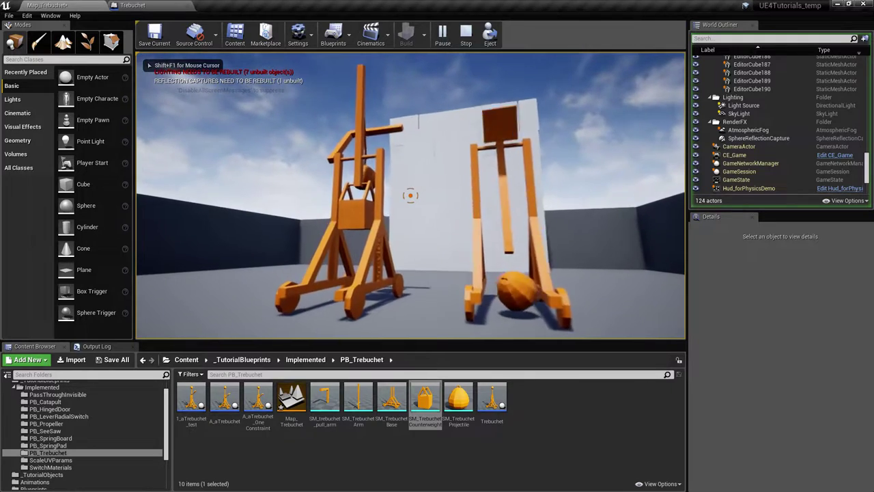
key("w")
key("d")
key("d")
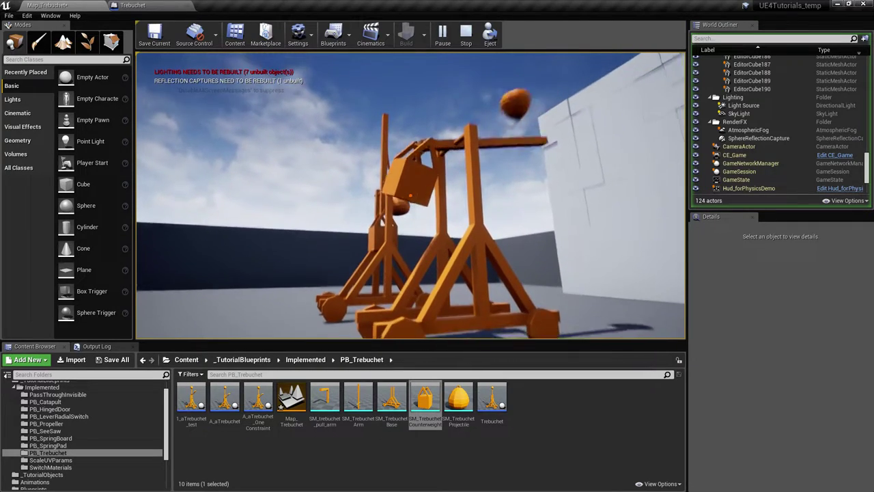
key("w")
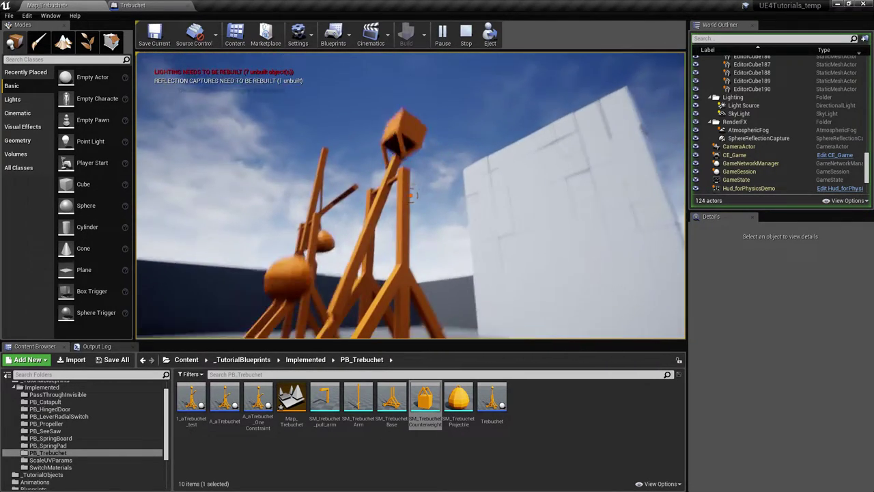
key("s")
key("Escape")
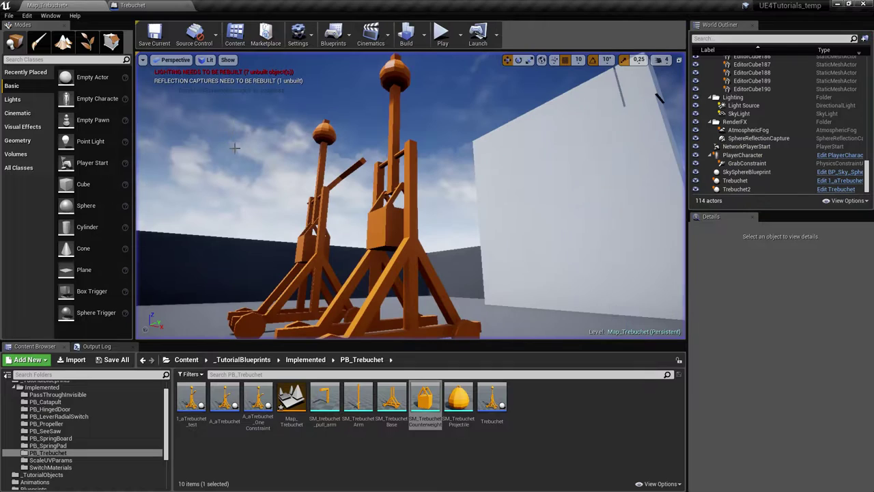
Return to the Trebuchet blueprint and examine the collision settings of the Arm and Base components
left_click(133, 4)
right_click_drag(393, 237, 410, 307)
key("s")
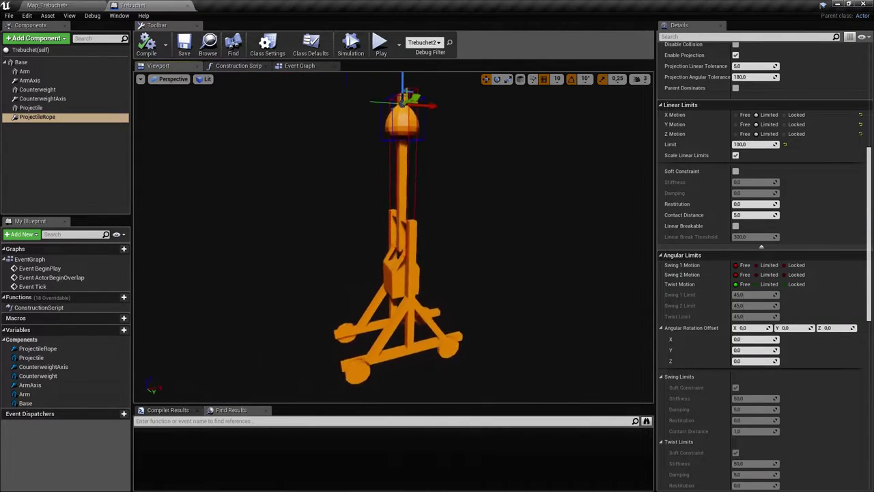
left_click(61, 71)
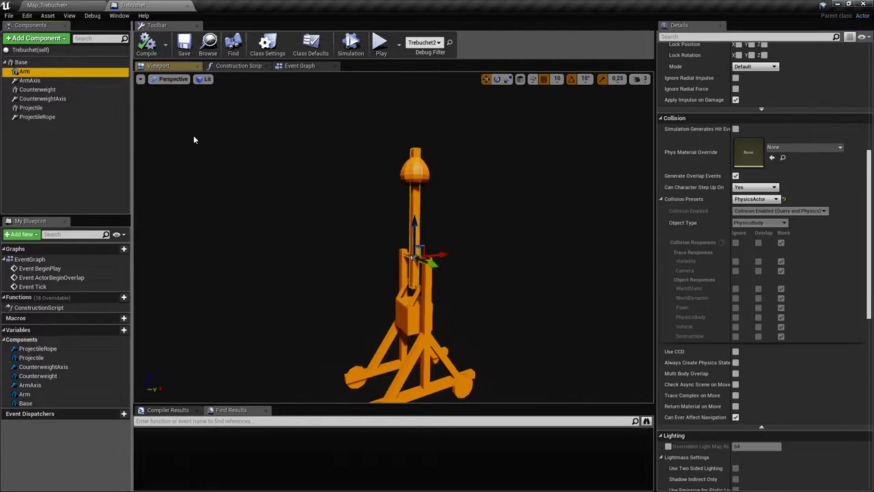
left_click(25, 62)
right_click_drag(412, 359, 432, 359)
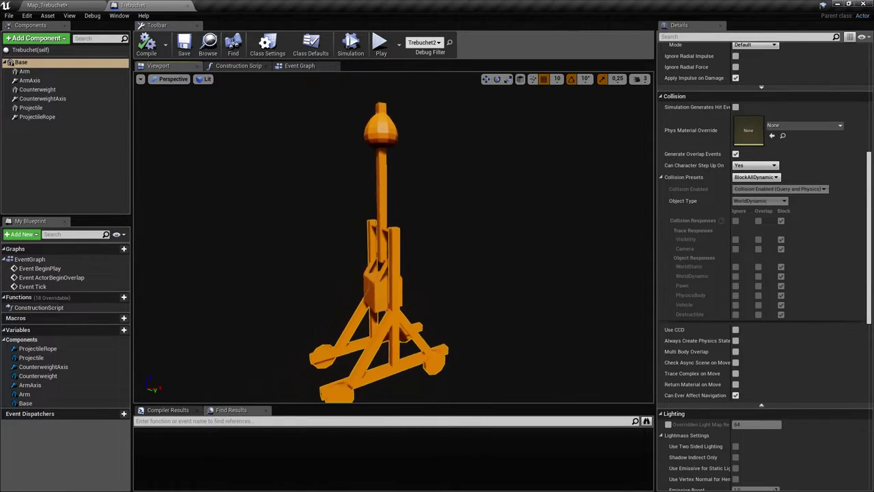
left_click_drag(392, 359, 418, 330)
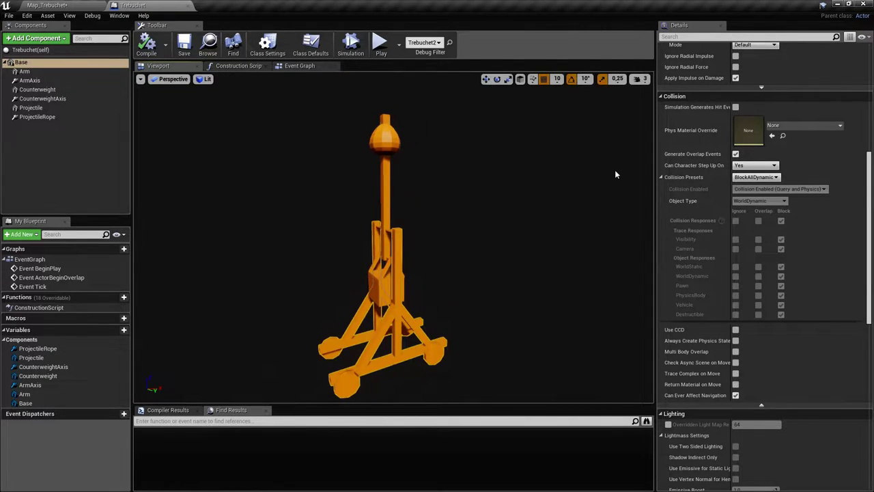
Override the Arm component's mass with 50 kg
left_click(24, 71)
left_click_drag(146, 141, 164, 141)
right_click_drag(341, 235, 354, 236)
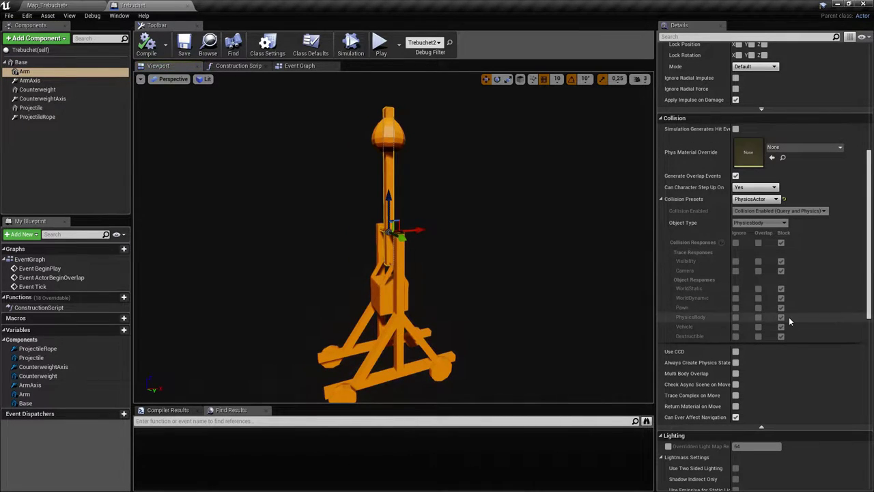
scroll(831, 338, "up", 4)
scroll(830, 334, "up", 4)
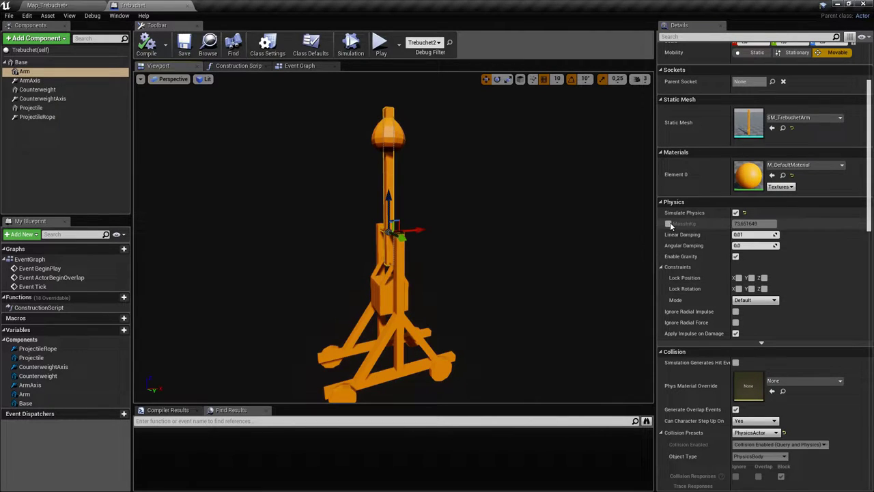
left_click(668, 223)
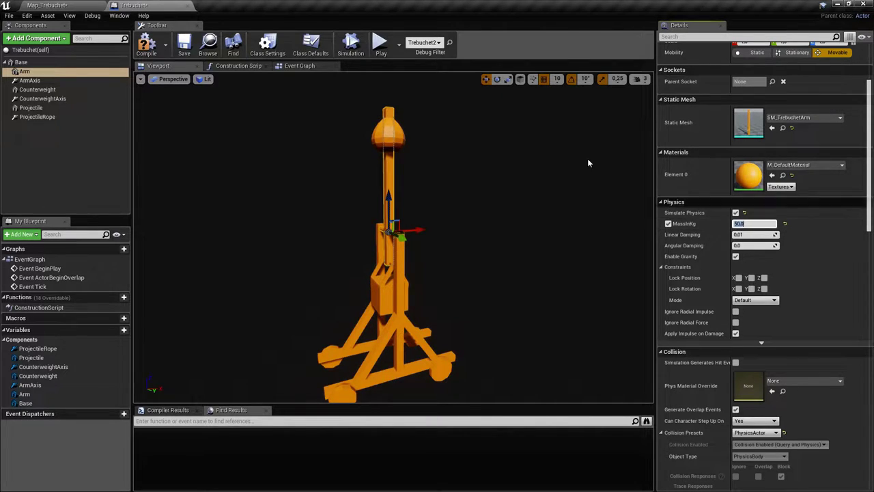
Override the Counterweight's mass with 700 kg and the Projectile's mass with 20 kg
left_click(66, 89)
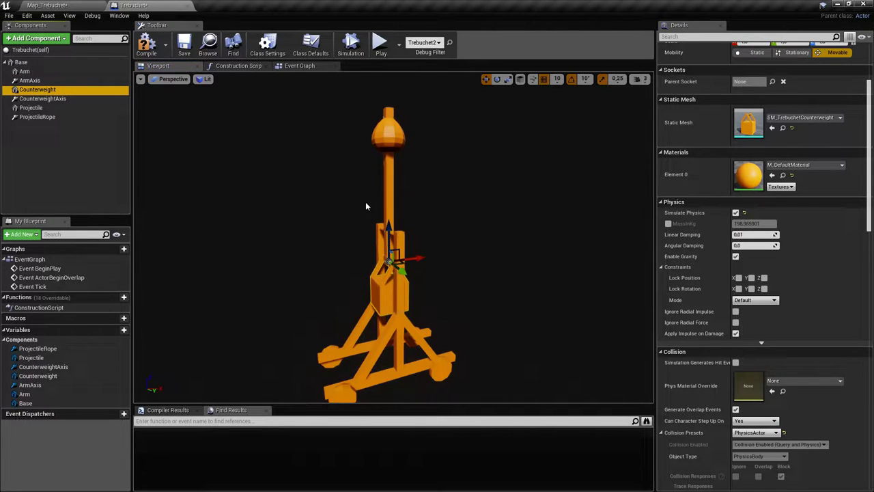
left_click(741, 234)
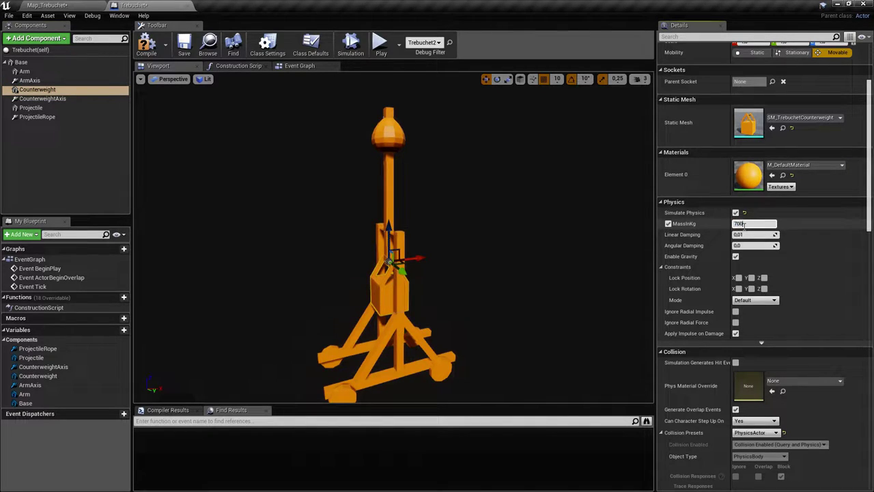
left_click(31, 107)
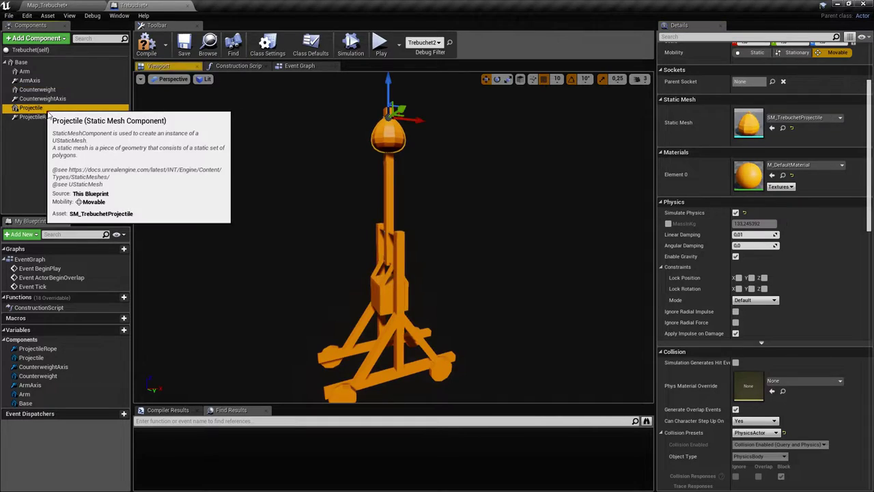
left_click(667, 223)
left_click(748, 223)
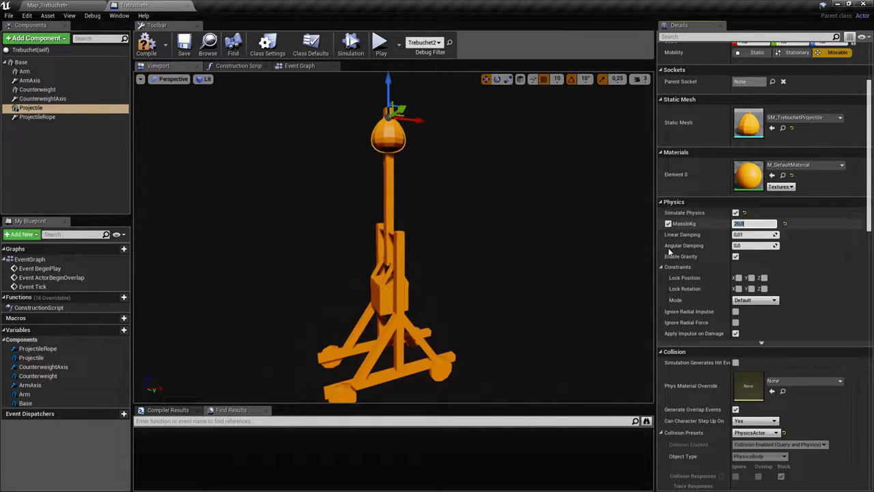
Save the Trebuchet blueprint and play-test Map_Trebuchet, comparing how both trebuchets move with the overridden masses, and stop the session
key("Return")
left_click(185, 45)
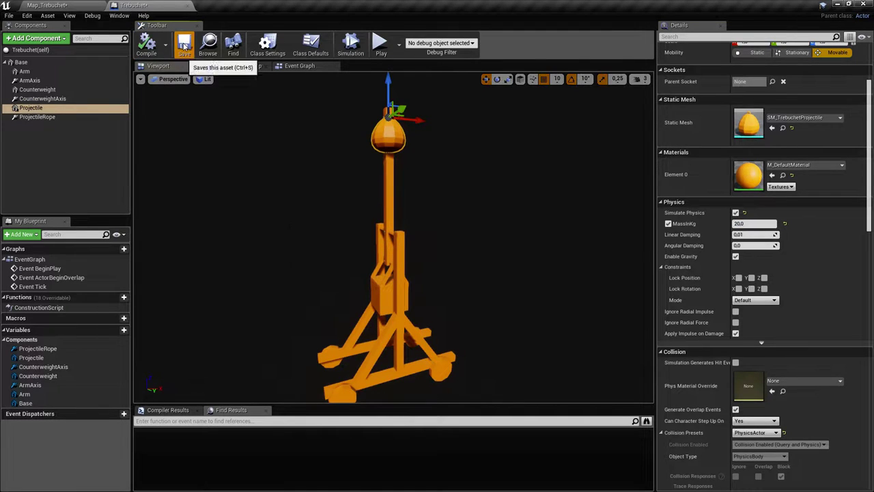
left_click(50, 5)
left_click(444, 36)
left_click(497, 122)
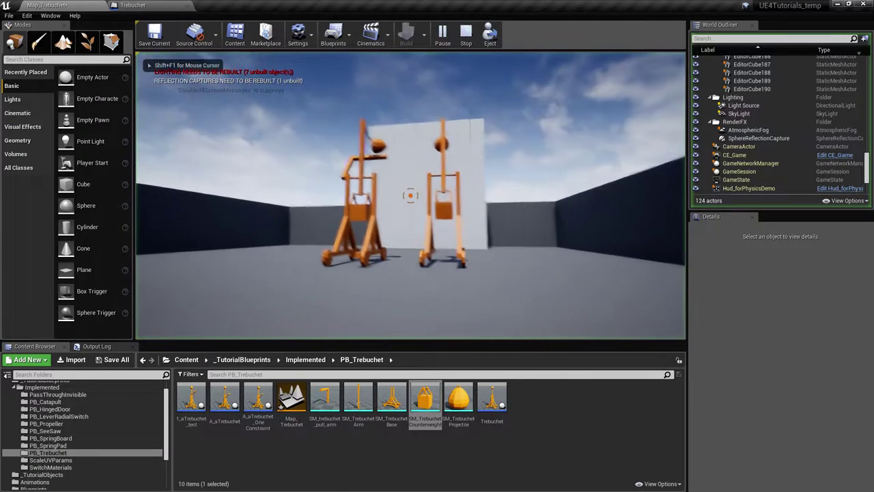
key("w")
key("d")
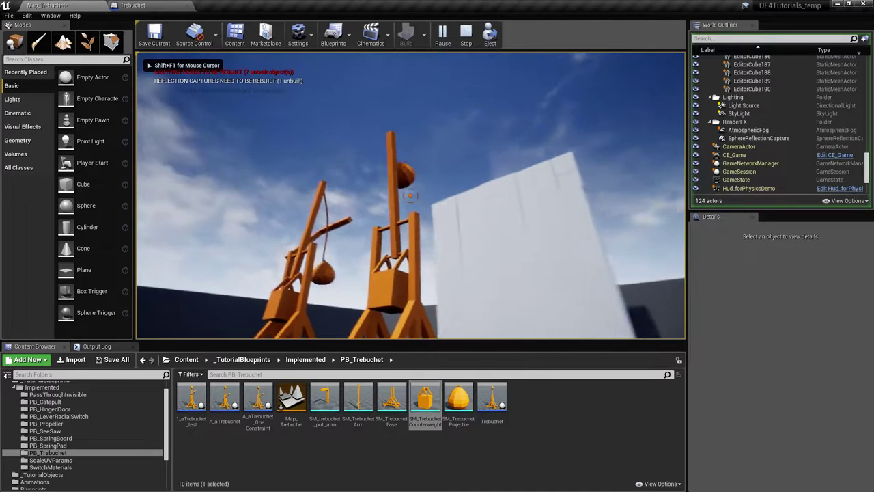
key("s")
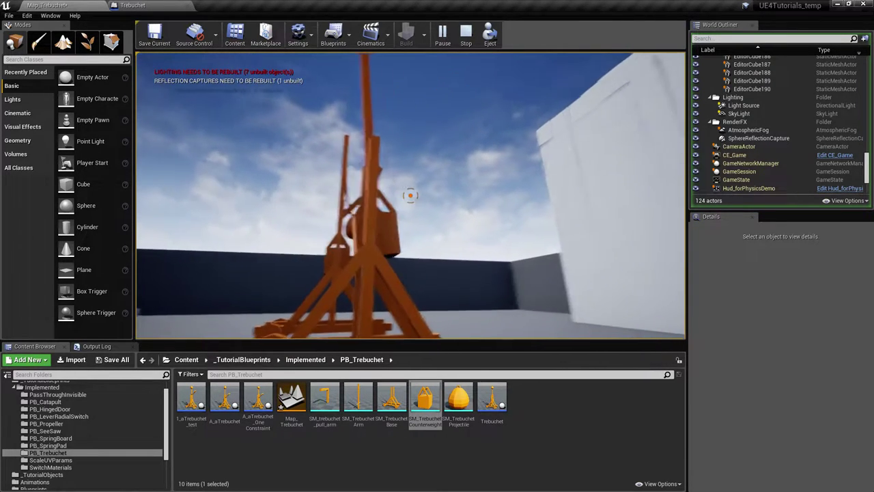
key("shift+F1")
key("Escape")
right_click_drag(314, 163, 422, 196)
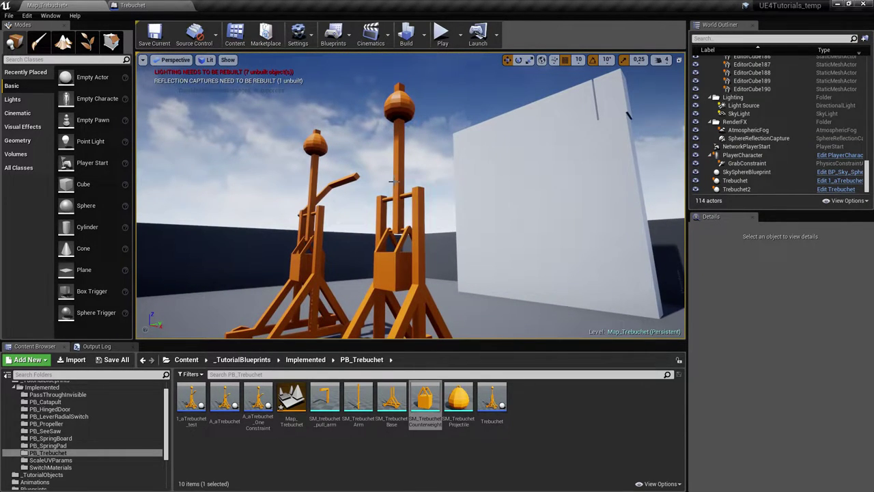
mouse_move(390, 93)
right_mouse_down()
mouse_move(372, 93)
mouse_move(387, 93)
right_mouse_up()
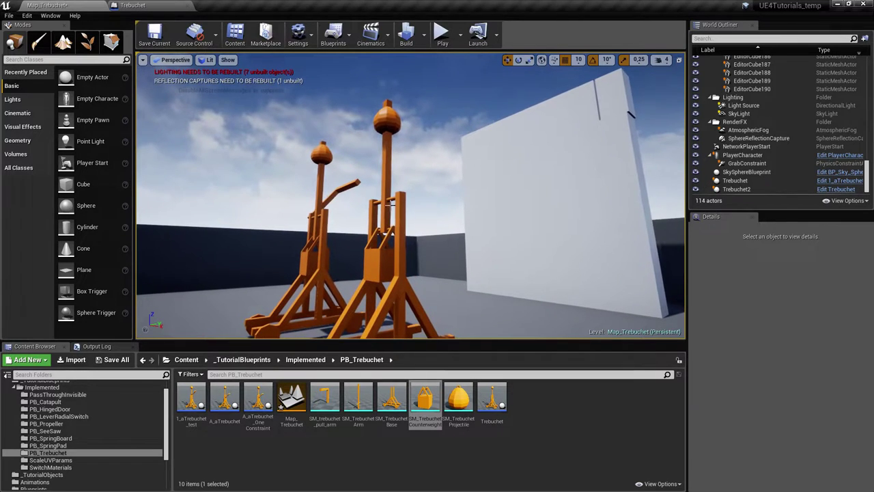
Return to the Trebuchet blueprint and examine the arm, its axles and the projectile's attachment point in the viewport
left_click(189, 5)
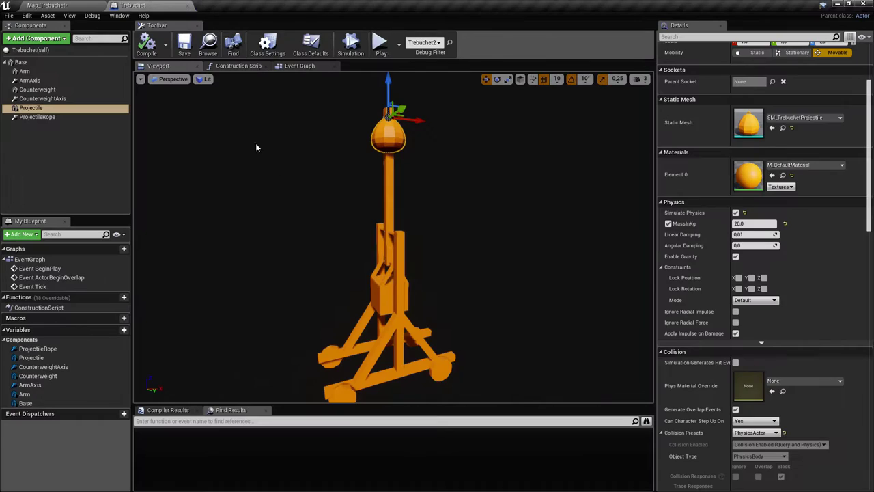
mouse_move(393, 237)
right_mouse_down()
mouse_move(389, 266)
mouse_move(380, 231)
mouse_move(401, 242)
mouse_move(393, 232)
right_mouse_up()
right_click_drag(362, 258, 362, 258)
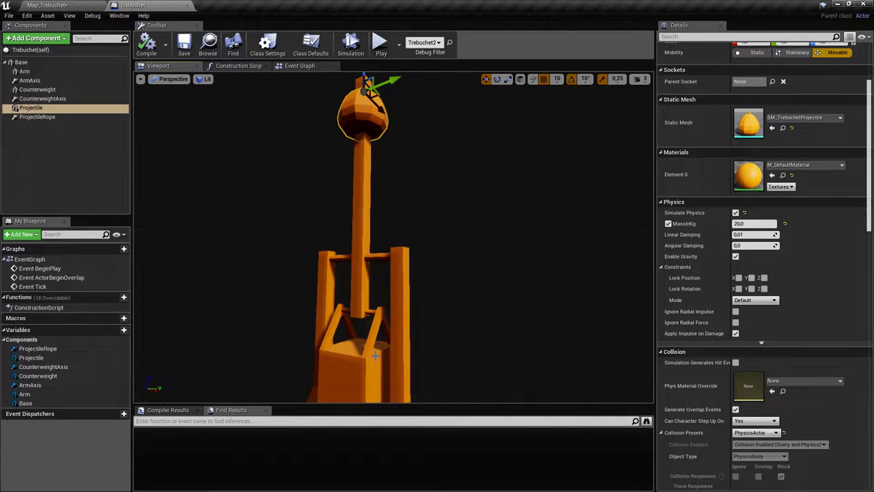
right_click_drag(366, 262, 366, 261)
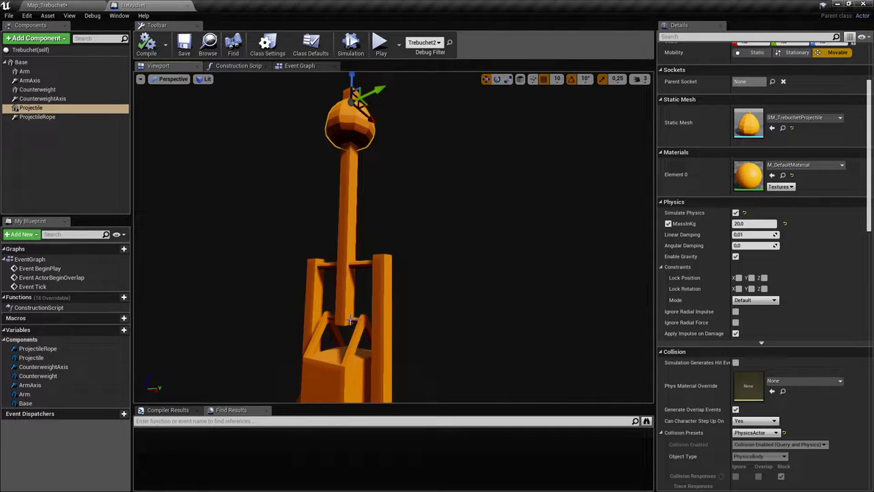
right_click_drag(375, 259, 338, 321)
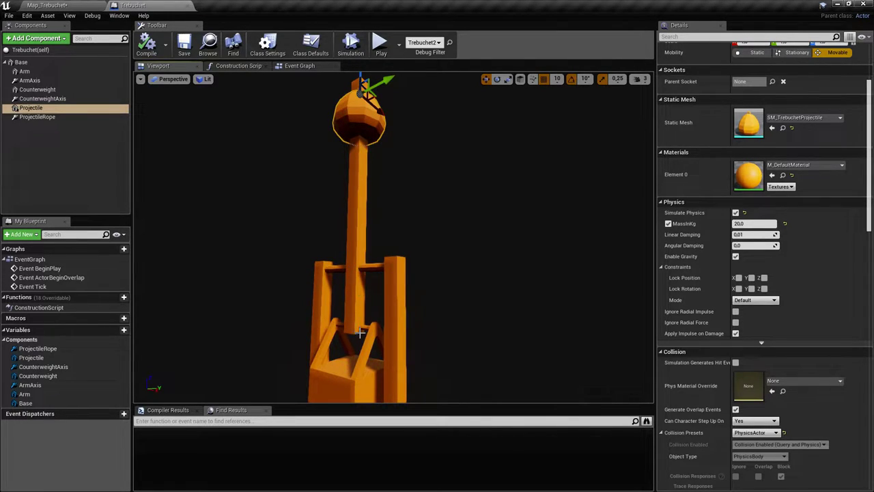
left_click_drag(354, 325, 333, 276)
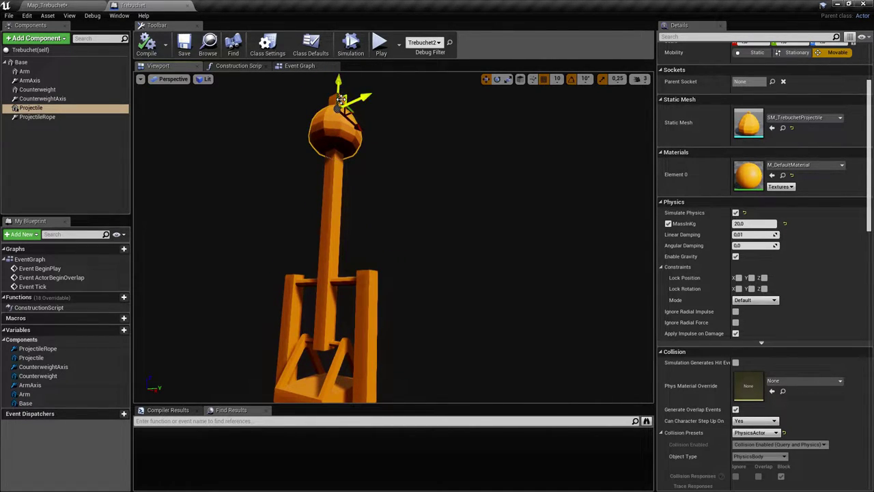
mouse_move(383, 238)
right_mouse_down()
mouse_move(369, 238)
mouse_move(379, 229)
right_mouse_up()
left_click_drag(369, 270, 345, 250)
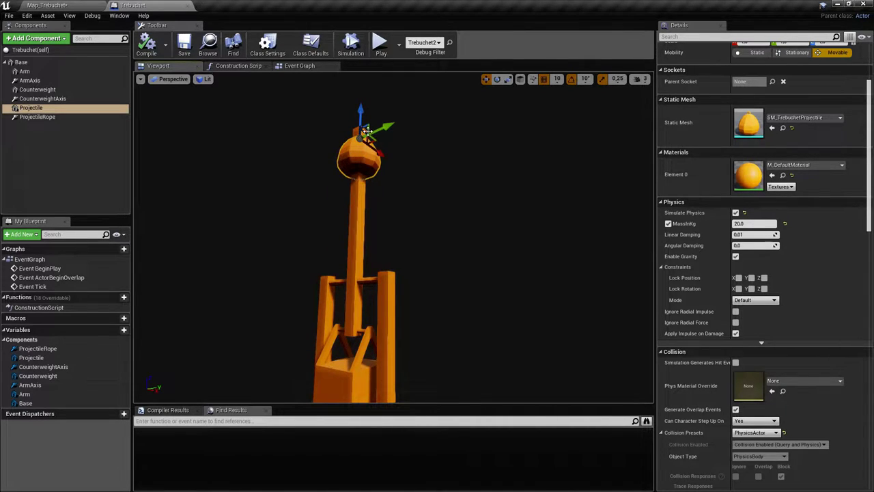
right_click_drag(355, 250, 355, 190)
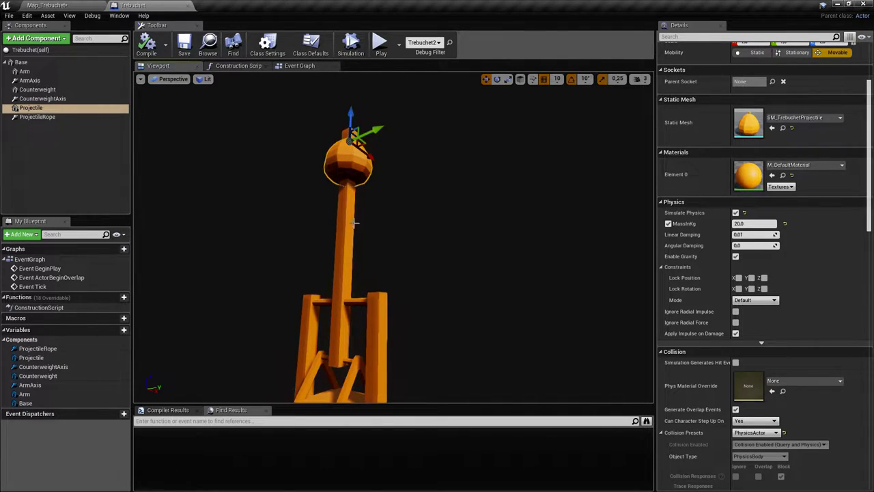
right_click_drag(342, 302, 391, 263)
Set the ProjectileRope constraint's linear limit to 375 and save the blueprint
left_click(75, 117)
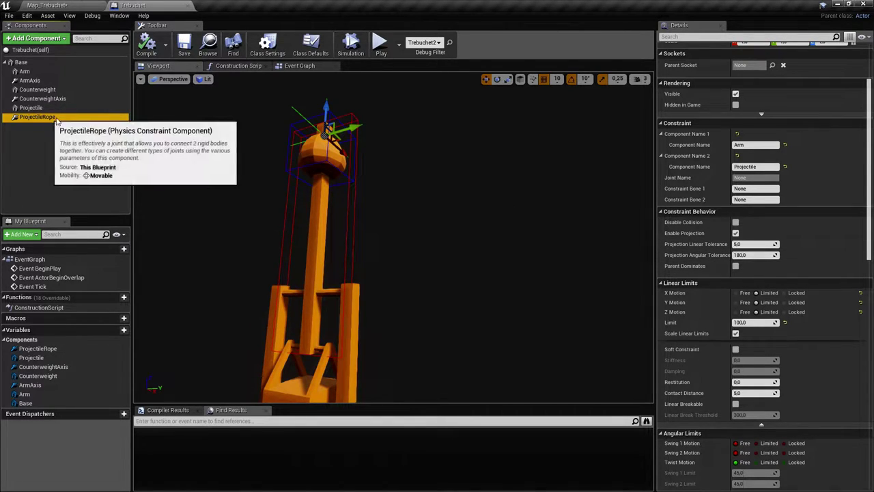
scroll(846, 236, "down", 4)
left_click(755, 220)
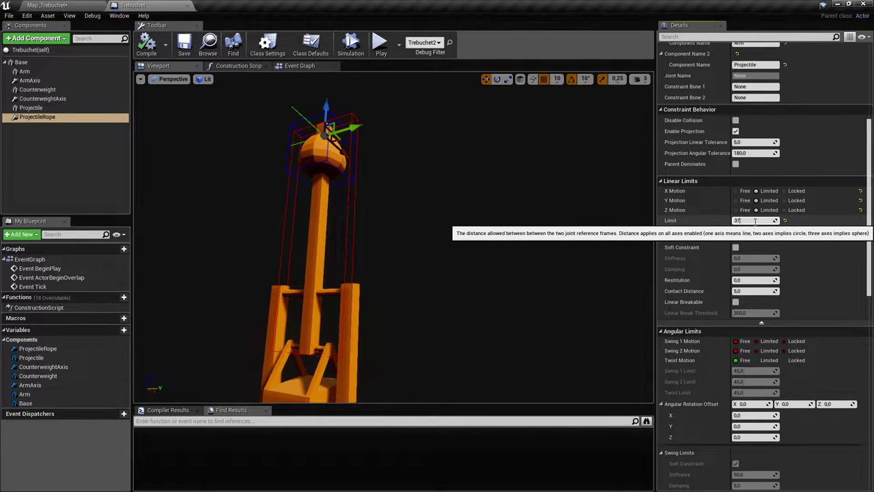
mouse_move(532, 220)
right_mouse_down()
mouse_move(511, 209)
mouse_move(526, 228)
mouse_move(534, 216)
right_mouse_up()
right_click_drag(419, 177, 415, 175)
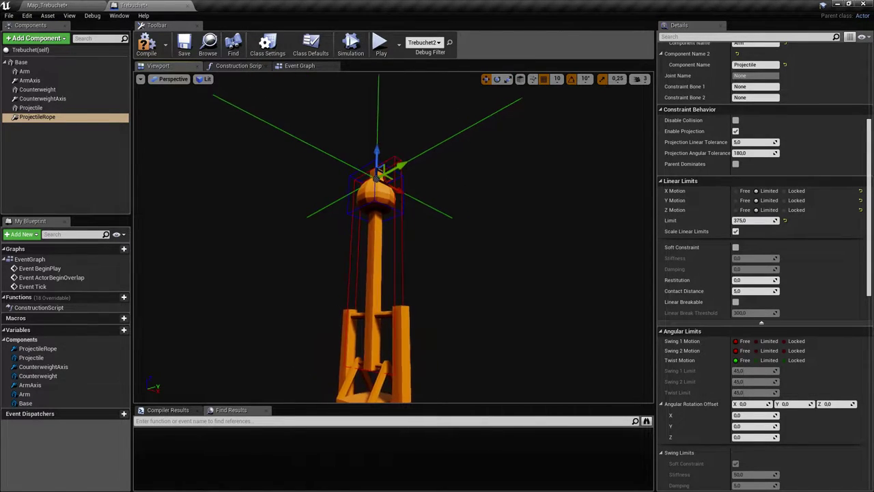
left_click_drag(551, 228, 546, 226)
left_click(186, 46)
Play-test Map_Trebuchet, view the hanging projectile on its lengthened rope from several sides, and stop the session
left_click(77, 6)
left_click(442, 38)
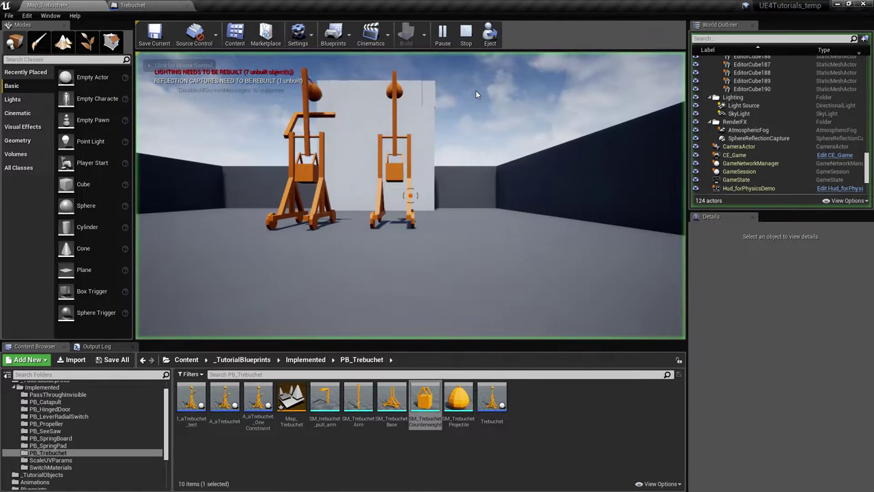
key("w")
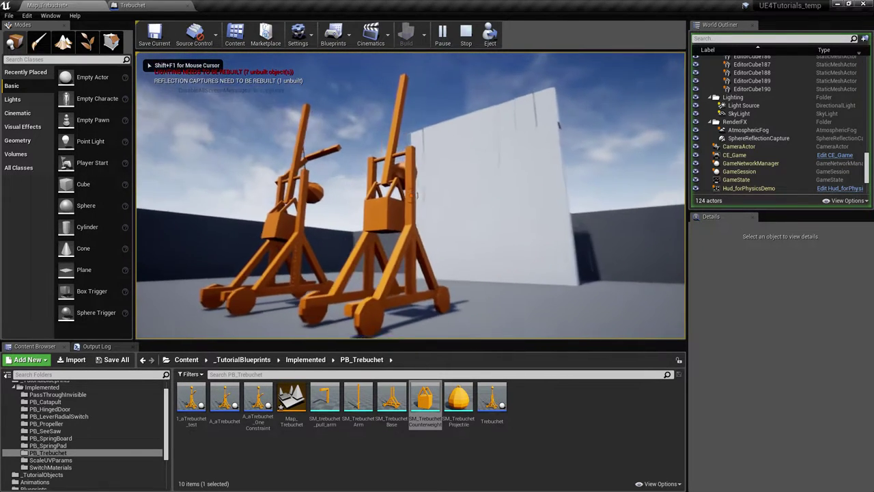
key("d")
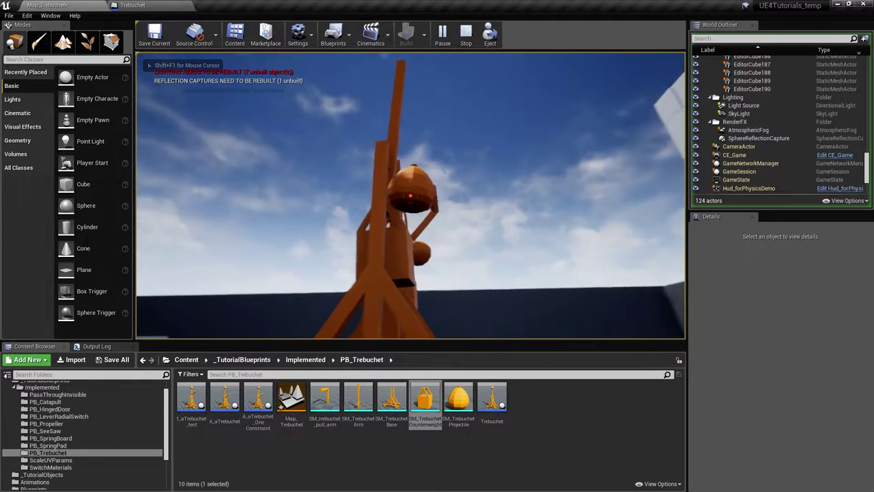
key("d")
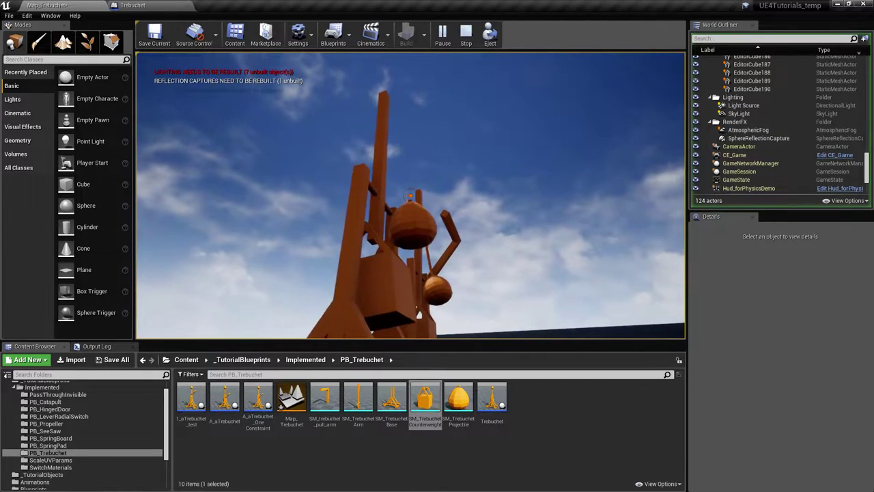
key("a")
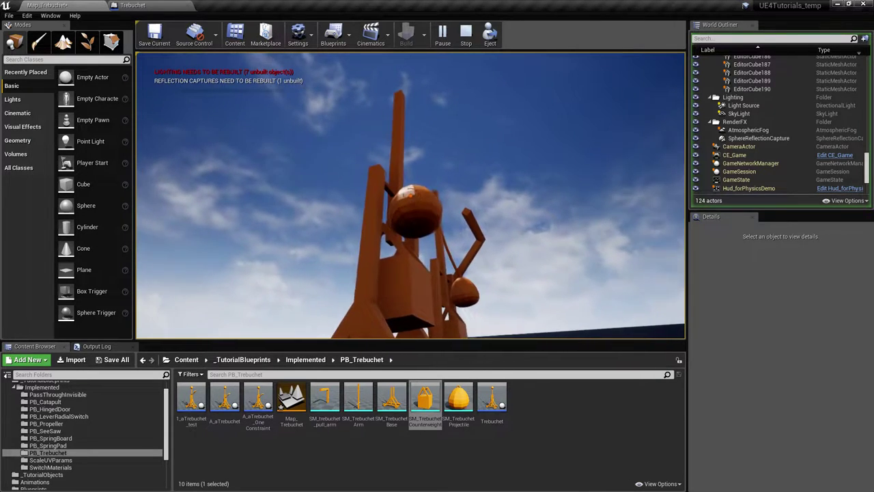
key("a")
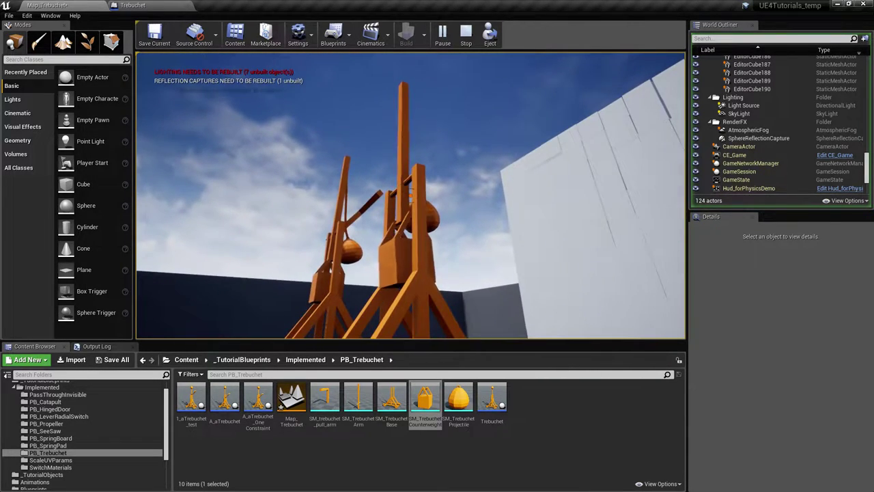
key("Escape")
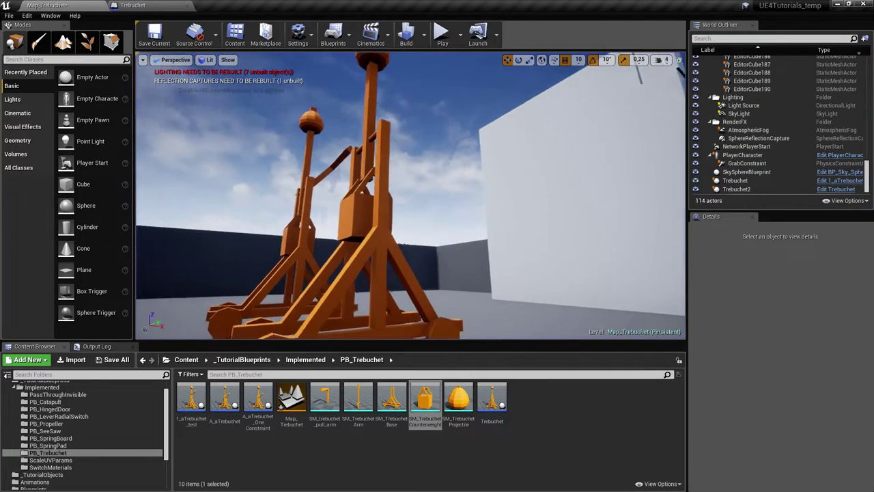
Run Map_Trebuchet again, watch the arm, counterweight and projectile swing up close, and end the session
left_click(440, 44)
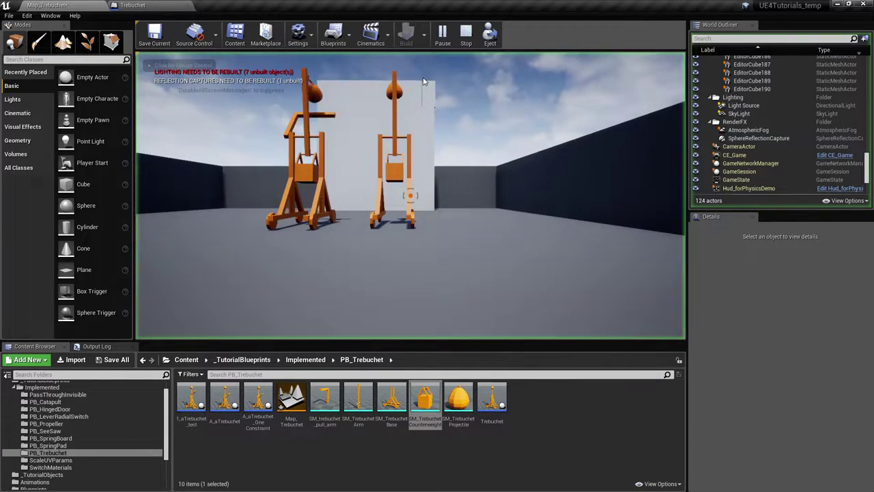
key("w")
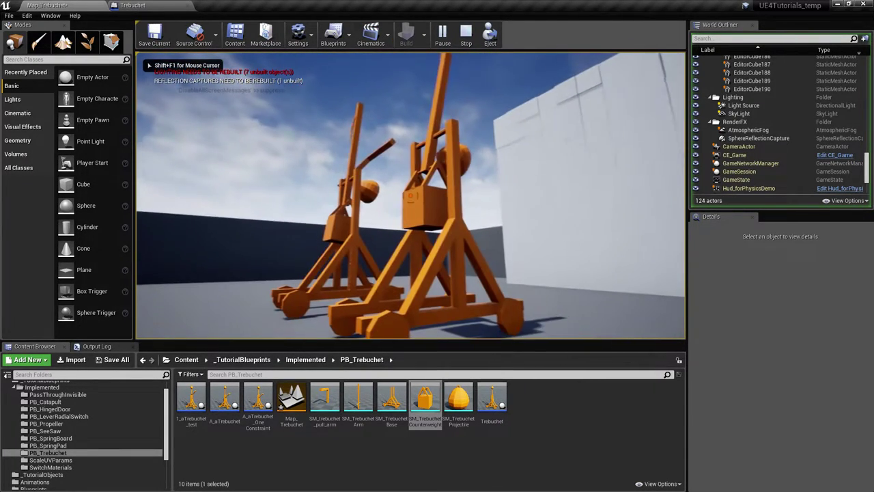
key("w")
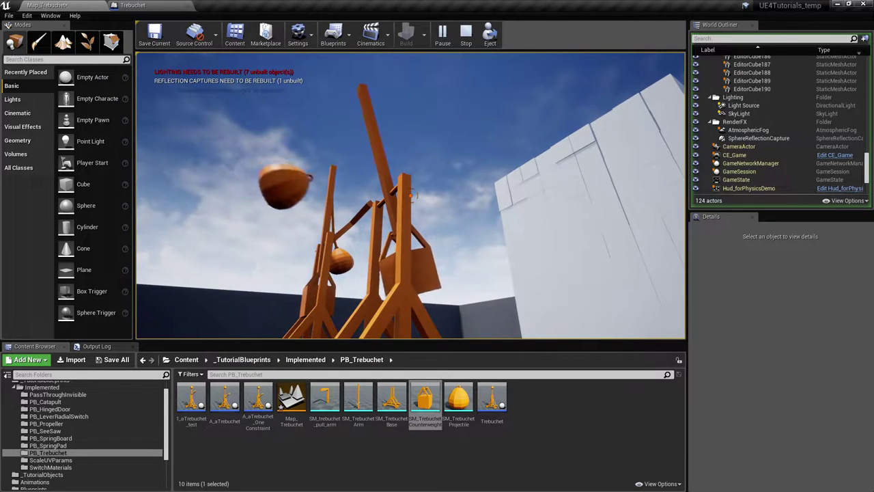
key("a")
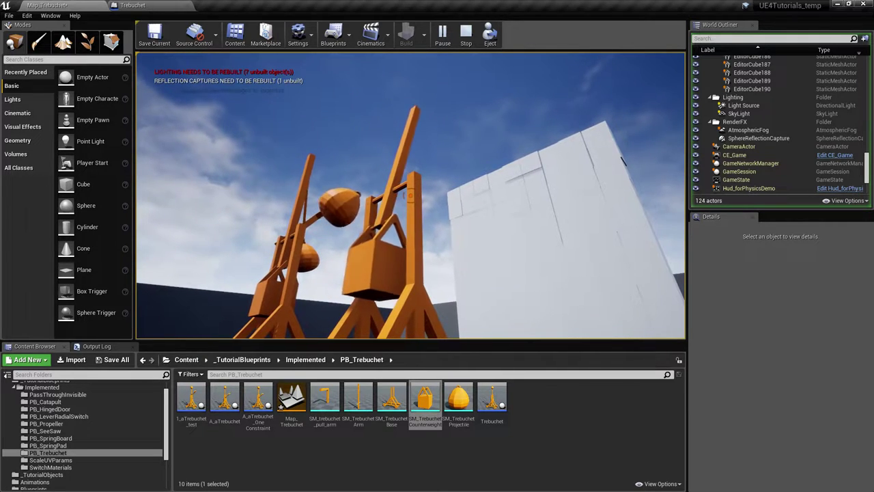
key("Escape")
In the Trebuchet blueprint, set the ArmAxis constraint's angular drive mode to Twist and Swing
left_click(134, 5)
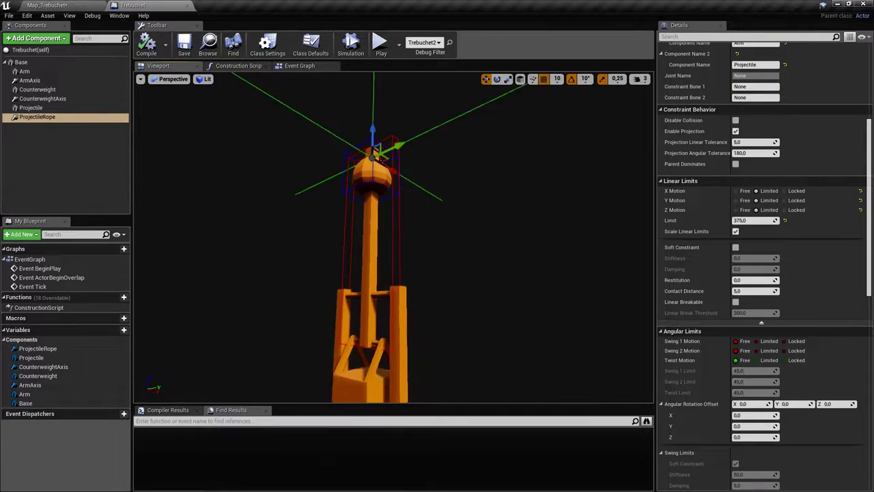
right_click_drag(329, 213, 335, 211)
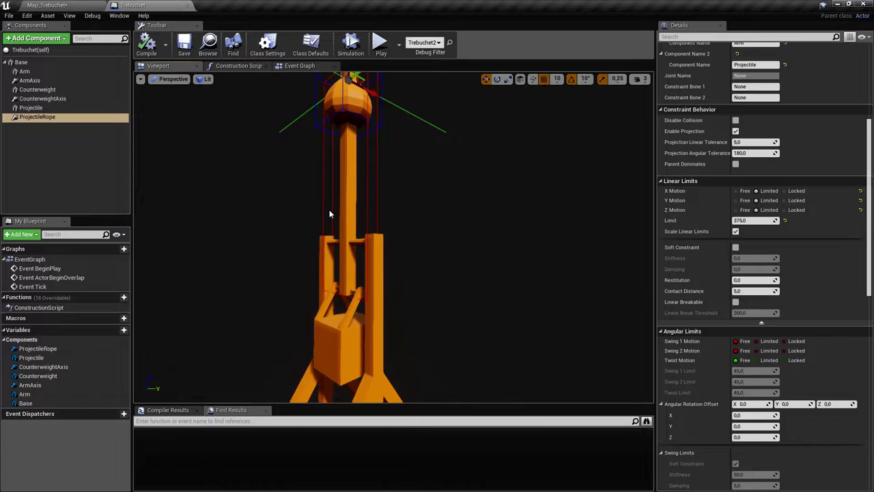
left_click(367, 263)
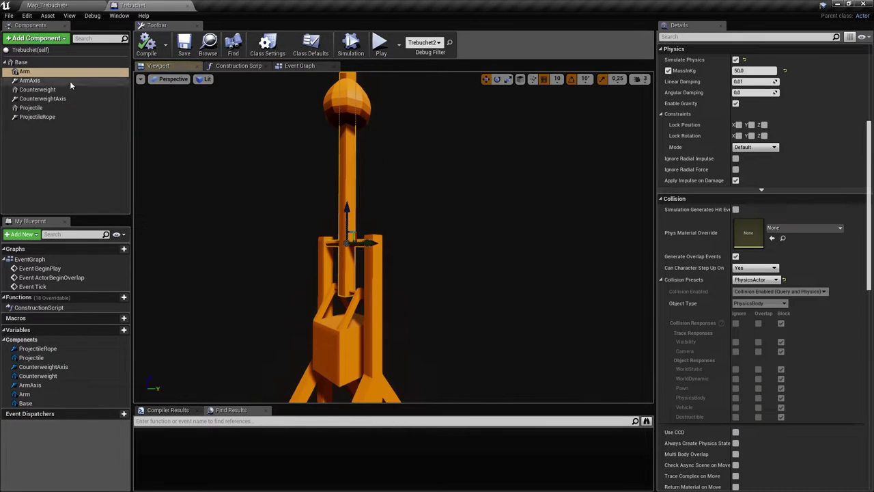
left_click(30, 80)
mouse_move(287, 168)
right_mouse_down()
mouse_move(307, 170)
mouse_move(290, 168)
right_mouse_up()
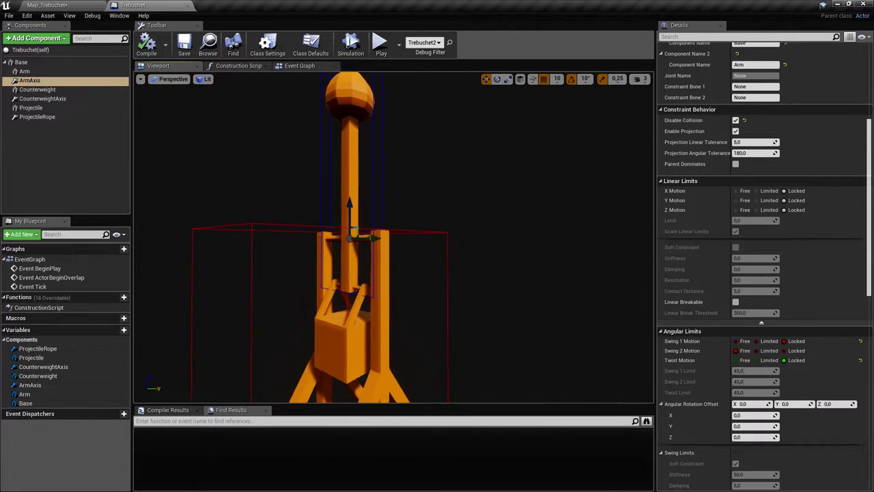
left_click_drag(869, 230, 869, 286)
scroll(693, 323, "down", 10)
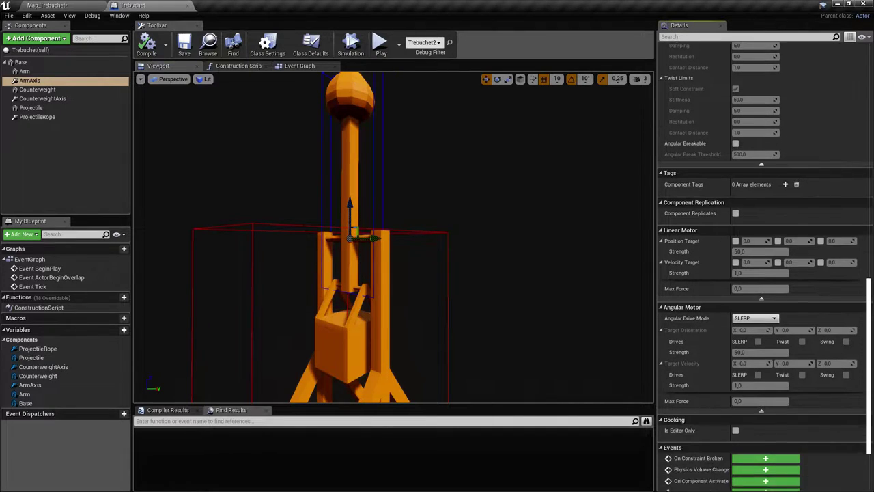
left_click(754, 299)
left_click(751, 321)
scroll(844, 345, "down", 2)
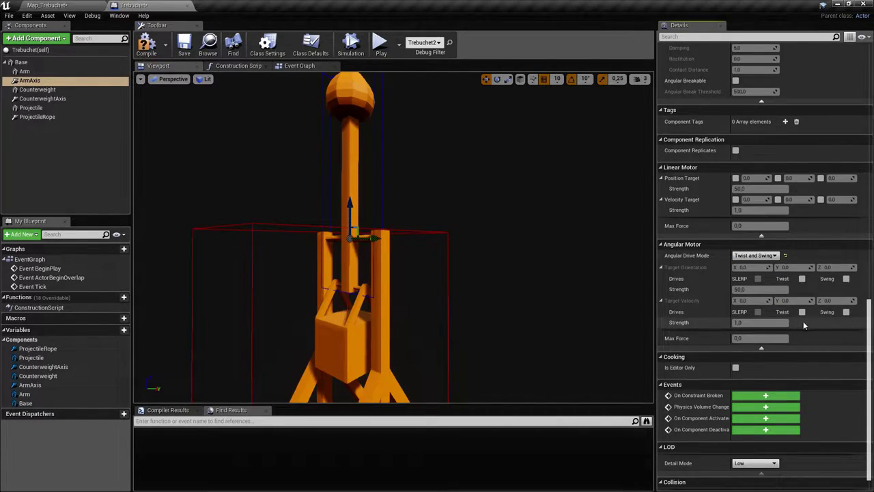
Enable the Swing drive for the ArmAxis angular motor's target velocity and set its strength to 5
left_click(846, 311)
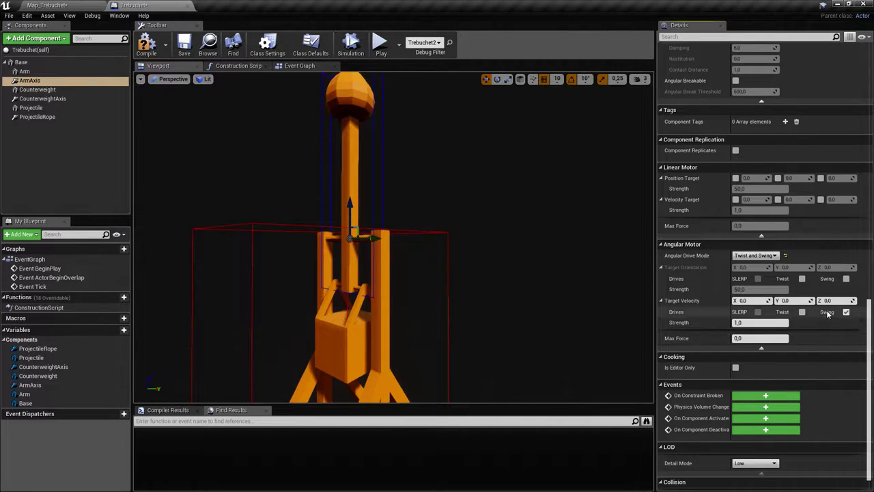
left_click(762, 322)
type("5")
key("Return")
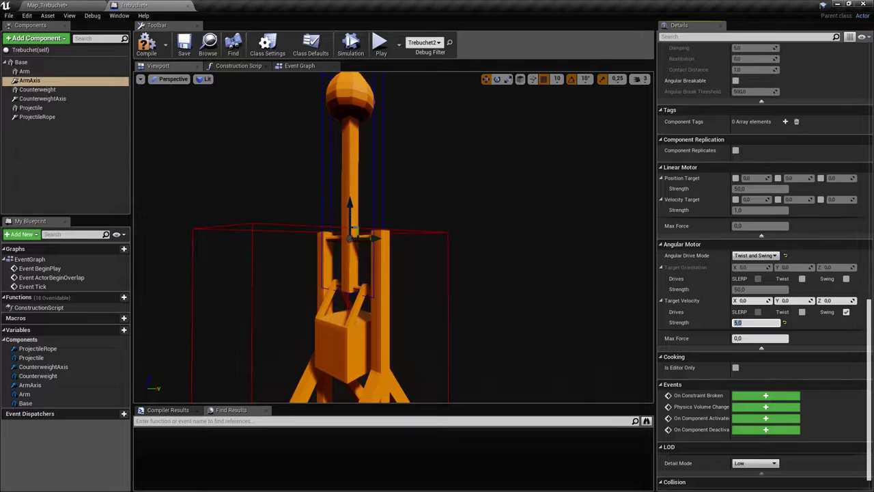
Save the Trebuchet blueprint with the ArmAxis angular motor settings
right_click_drag(327, 221, 308, 229)
key("ctrl+s")
right_click_drag(390, 269, 340, 194)
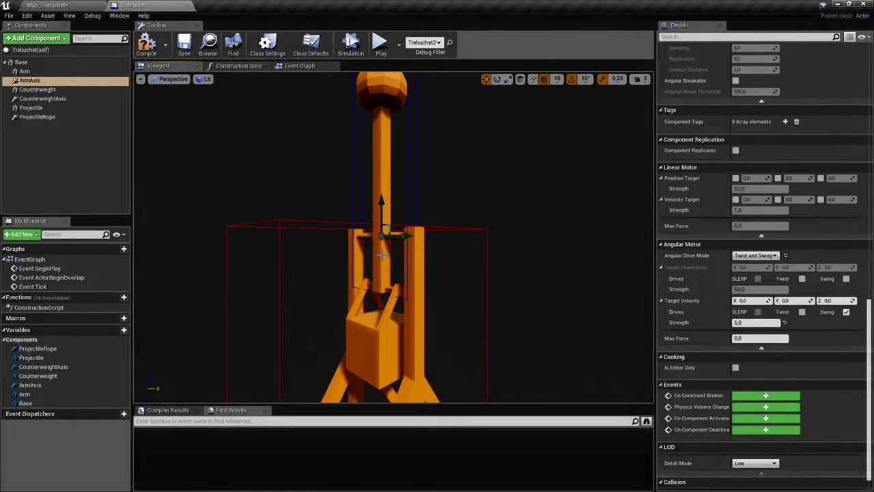
Set the CounterweightAxis angular drive mode to Twist and Swing, enable its Swing drive for target velocity, and open that drive's strength for editing
left_click(84, 99)
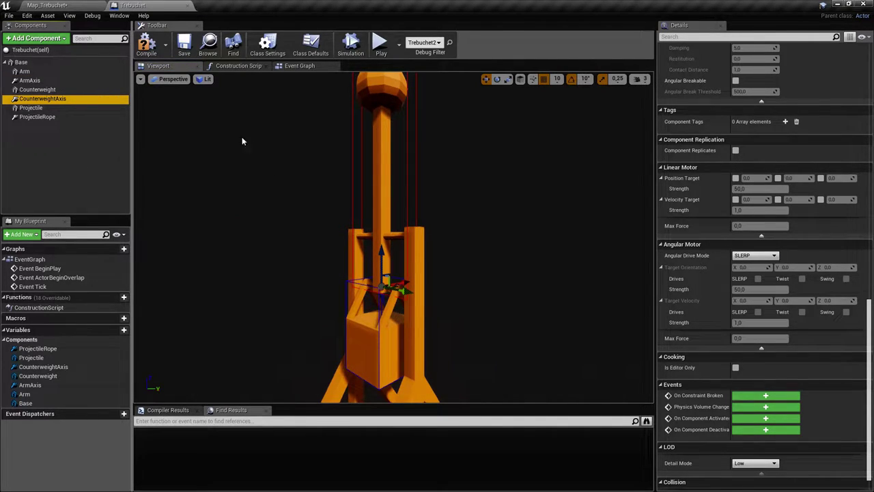
left_click(768, 256)
left_click(754, 269)
left_click(845, 311)
left_click(760, 323)
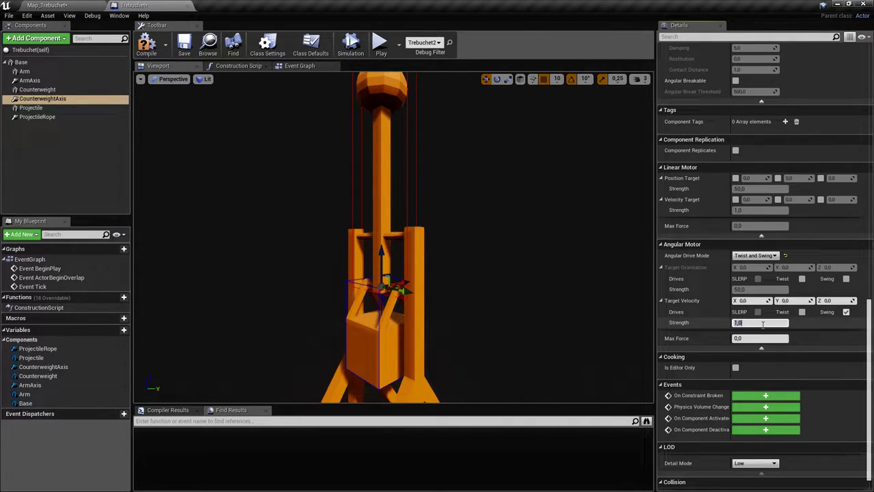
Set ProjectileRope's angular drive mode to Twist and Swing with the Swing velocity drive enabled at strength 5, and save the blueprint
left_click(37, 116)
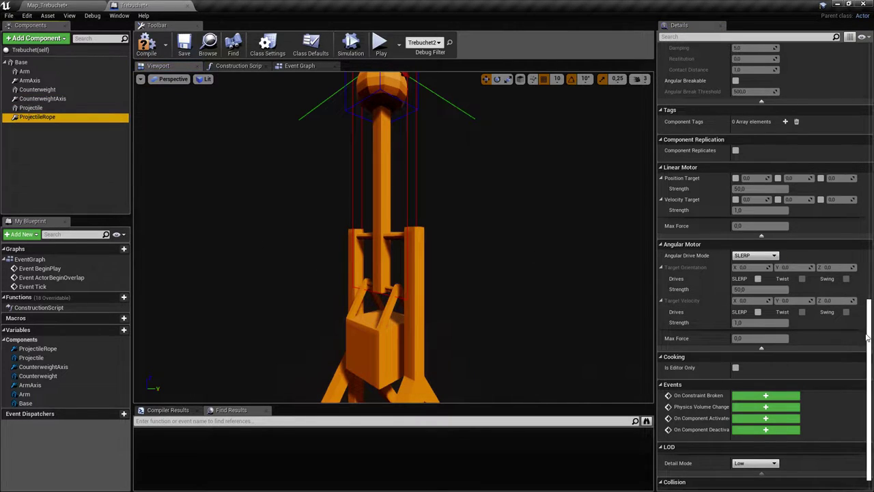
scroll(820, 307, "up", 2)
left_click(754, 290)
left_click(762, 305)
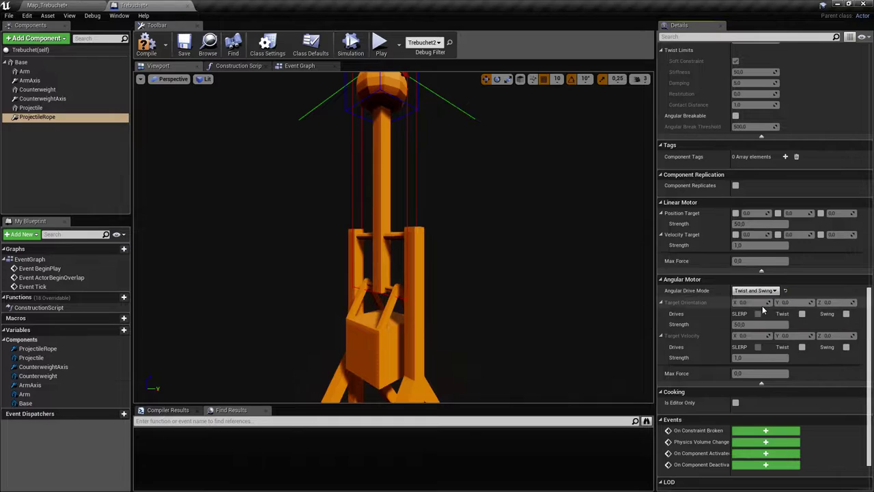
left_click(846, 348)
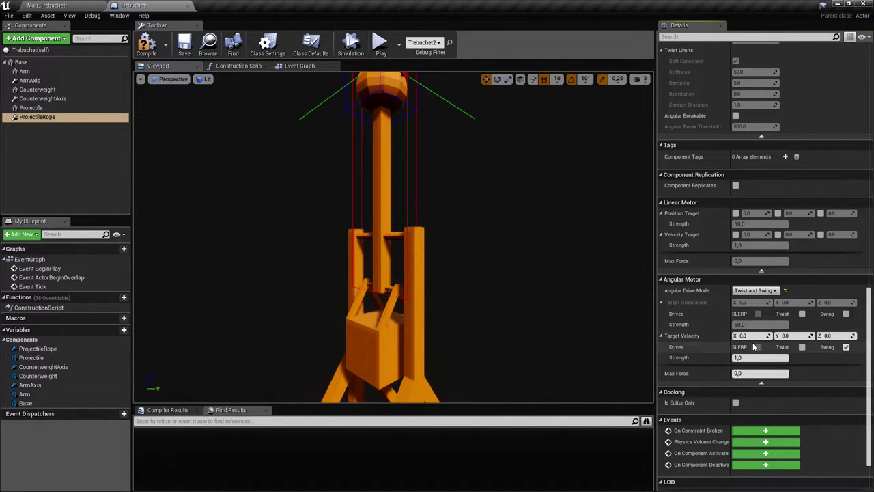
right_click_drag(536, 185, 525, 146)
right_click_drag(348, 152, 346, 179)
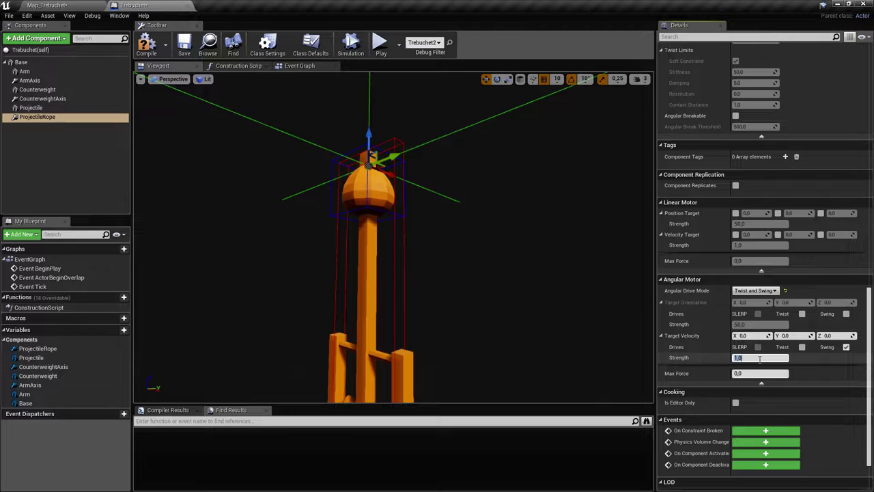
key("Return")
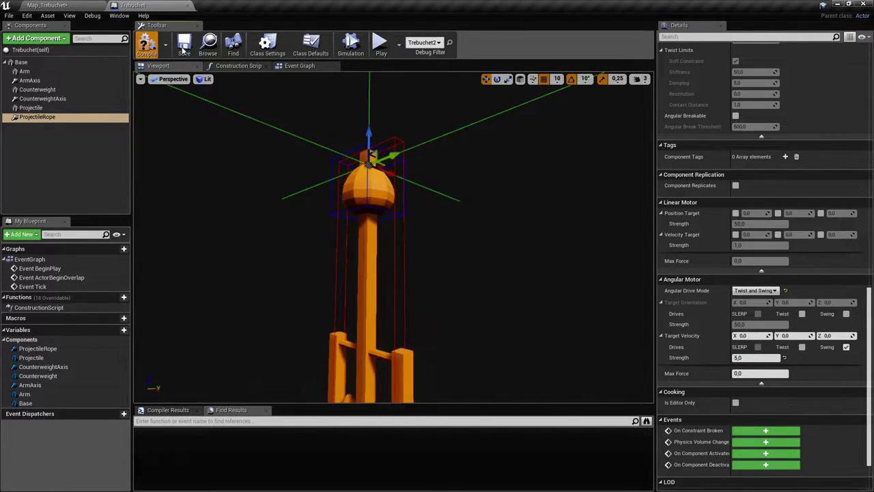
left_click(184, 47)
Play-test Map_Trebuchet, move around both trebuchets to watch the damped swinging, and end the session
left_click(67, 4)
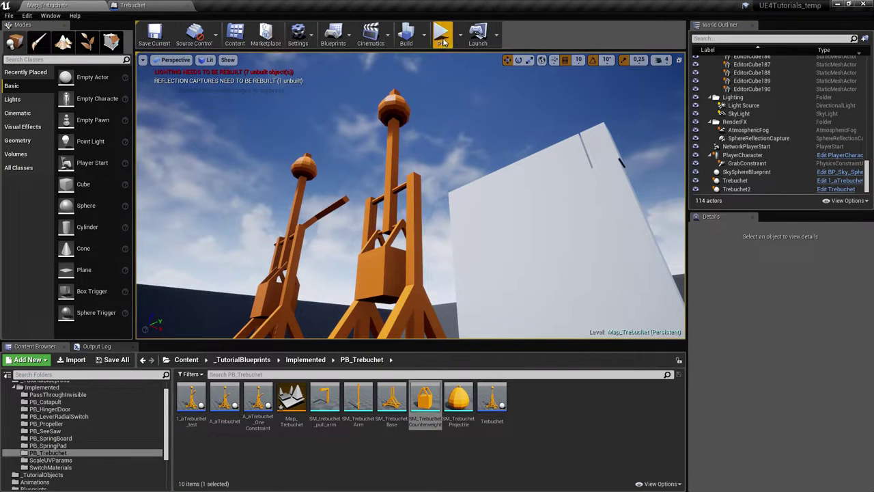
left_click(442, 34)
left_click(457, 99)
key("w")
key("d")
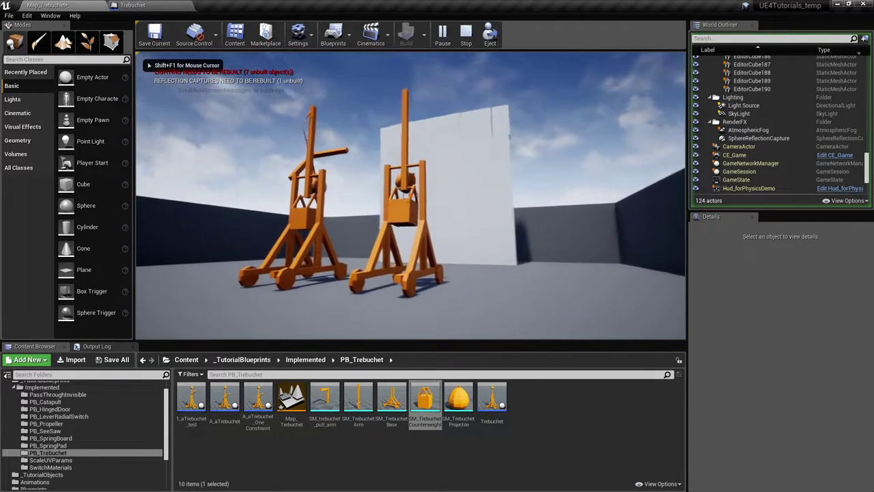
key("w")
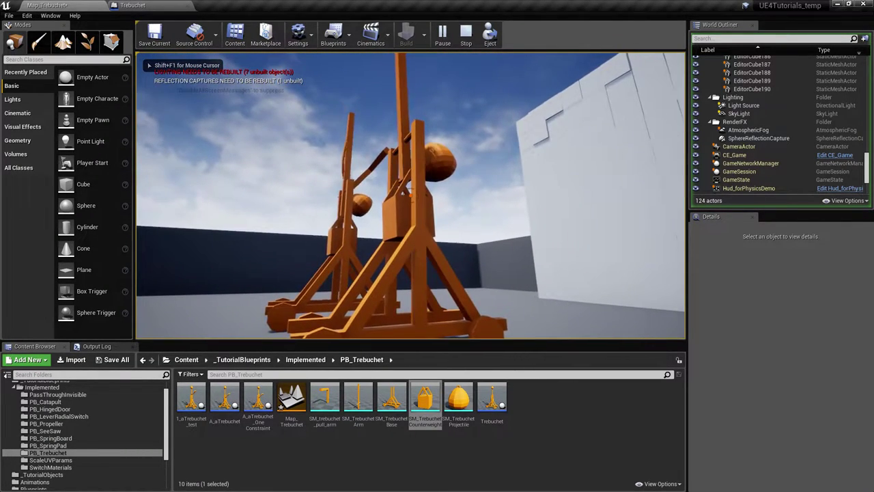
key("d")
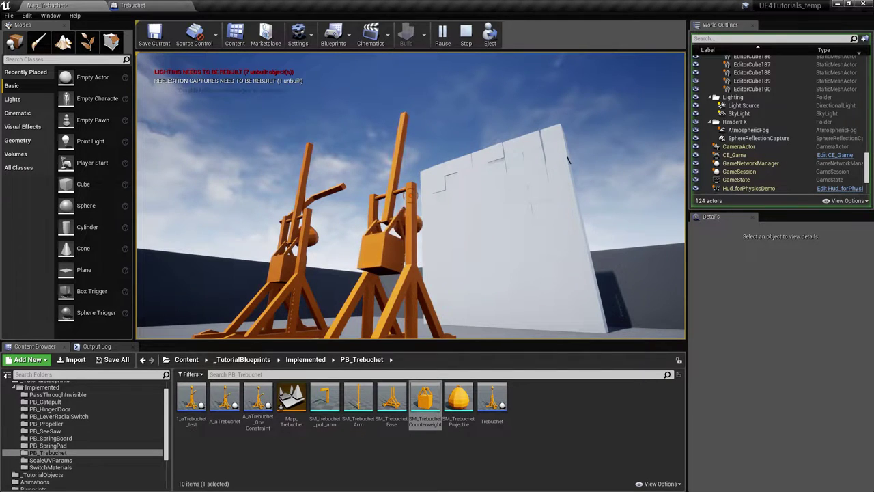
key("Escape")
right_click_drag(669, 230, 670, 231)
right_click_drag(526, 127, 527, 127)
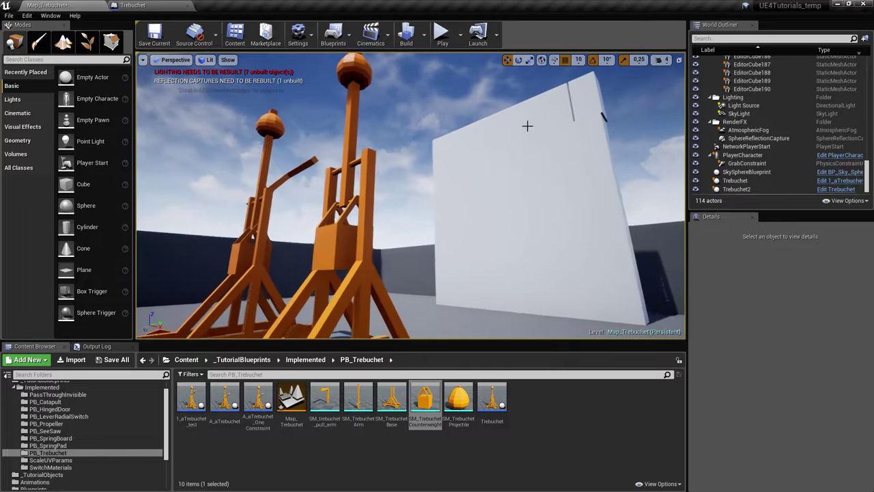
In the Trebuchet blueprint, add a Cable component as a child of Arm
left_click(162, 4)
right_click_drag(194, 102, 194, 102)
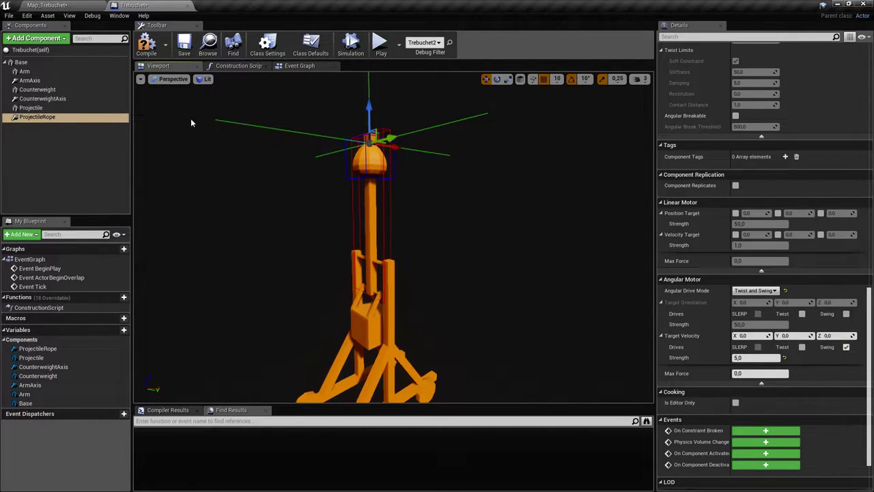
left_click(49, 65)
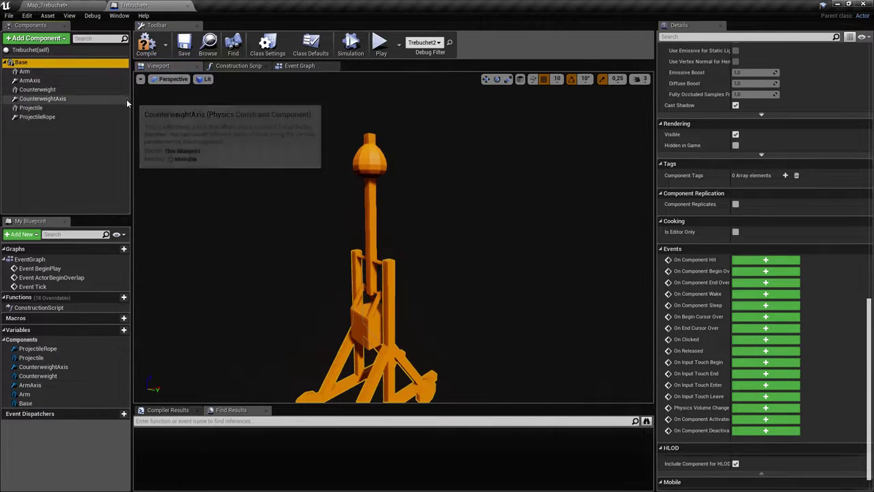
right_click_drag(209, 147, 209, 146)
right_click_drag(306, 144, 305, 144)
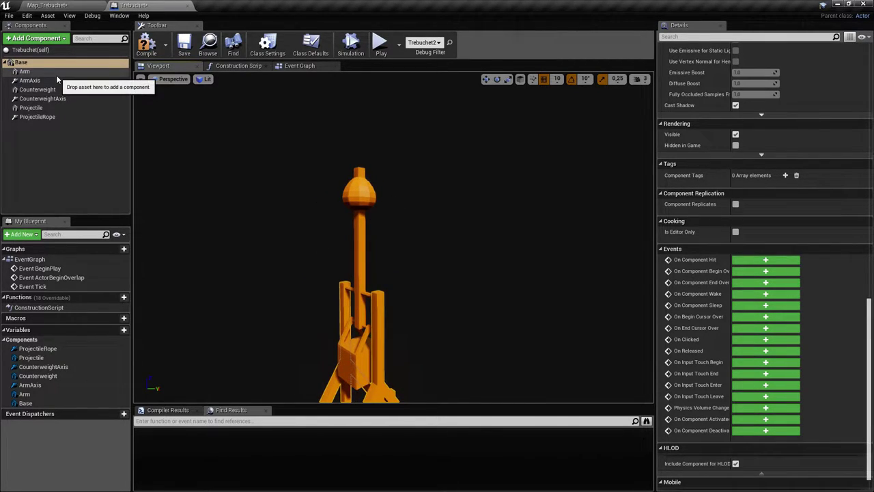
right_click_drag(365, 183, 374, 183)
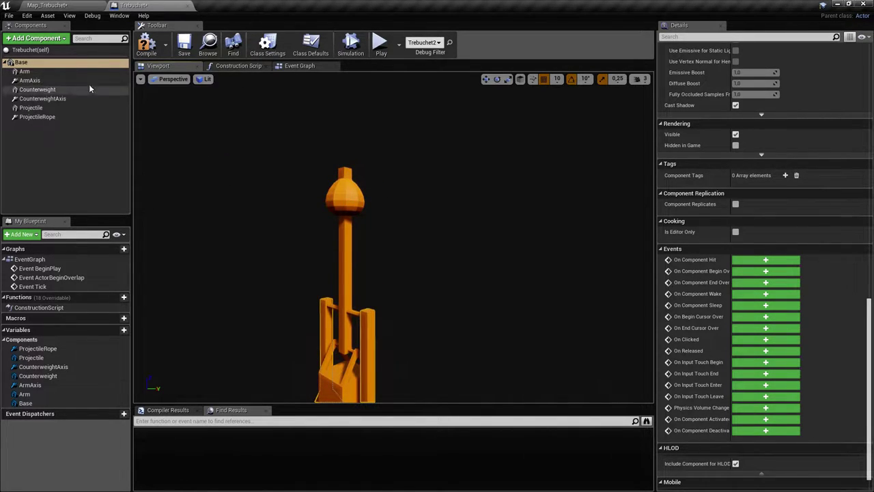
left_click(47, 71)
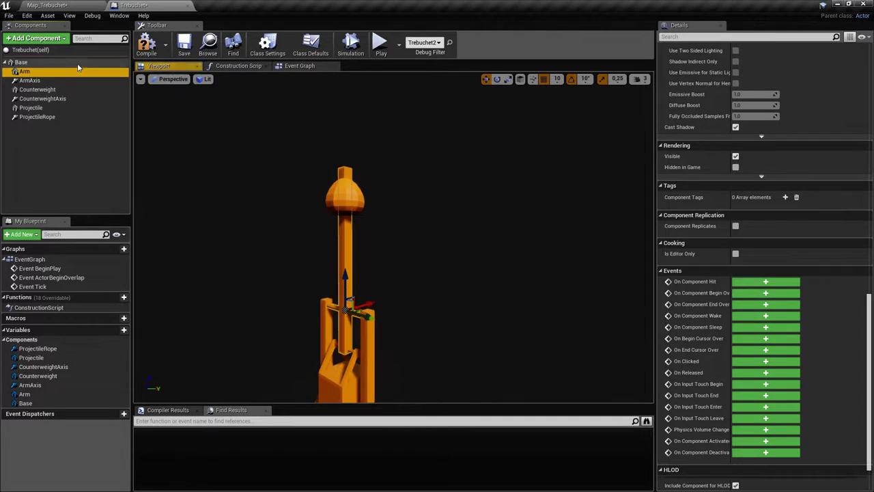
left_click(43, 39)
type("cab")
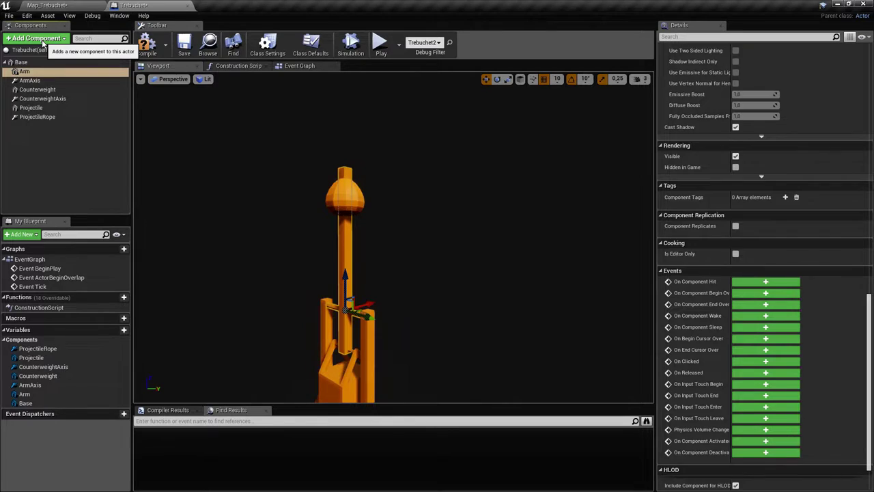
left_click(64, 91)
left_click(65, 82)
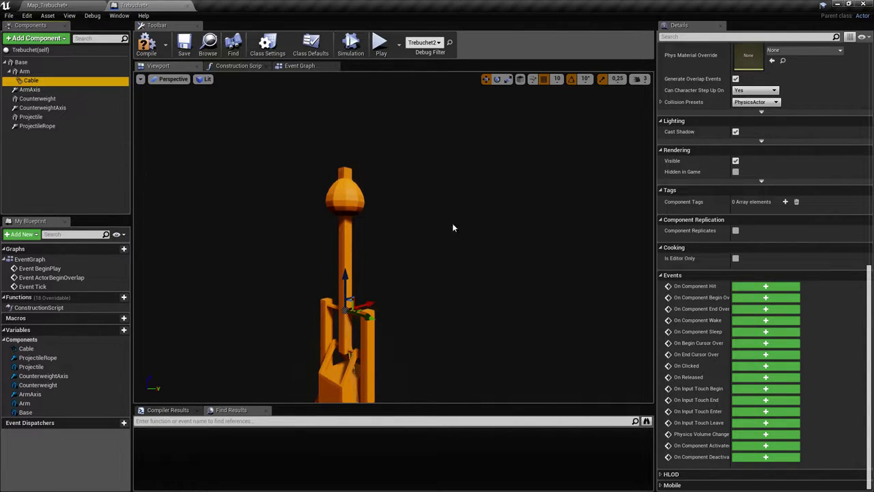
Move the Cable component up to the tip of the arm, at a Z location of 360
scroll(859, 360, "up", 10)
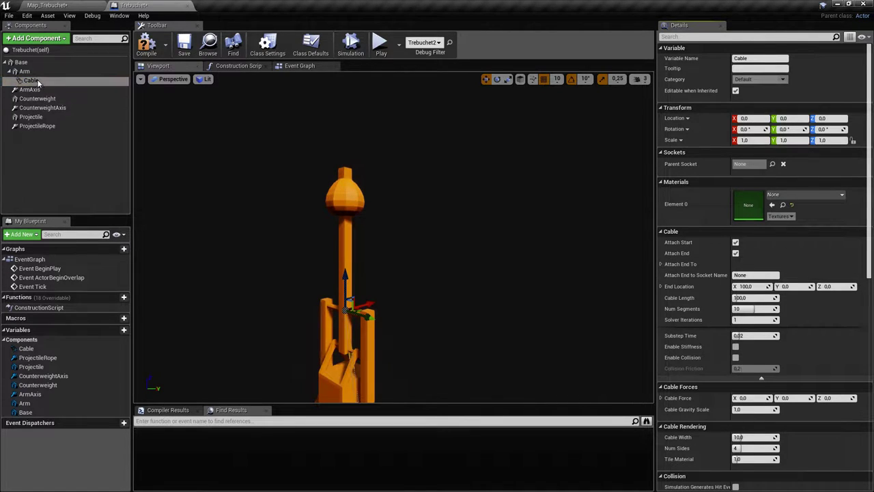
right_click_drag(348, 268, 380, 276)
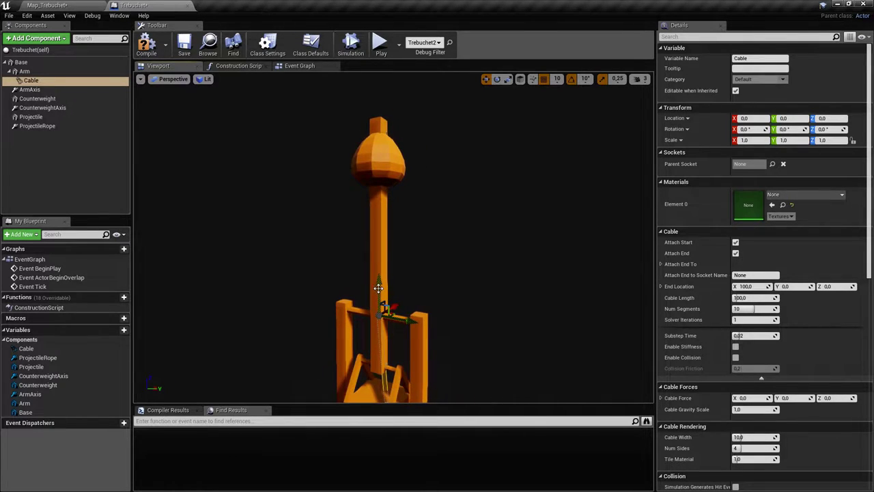
right_click_drag(384, 133, 392, 82)
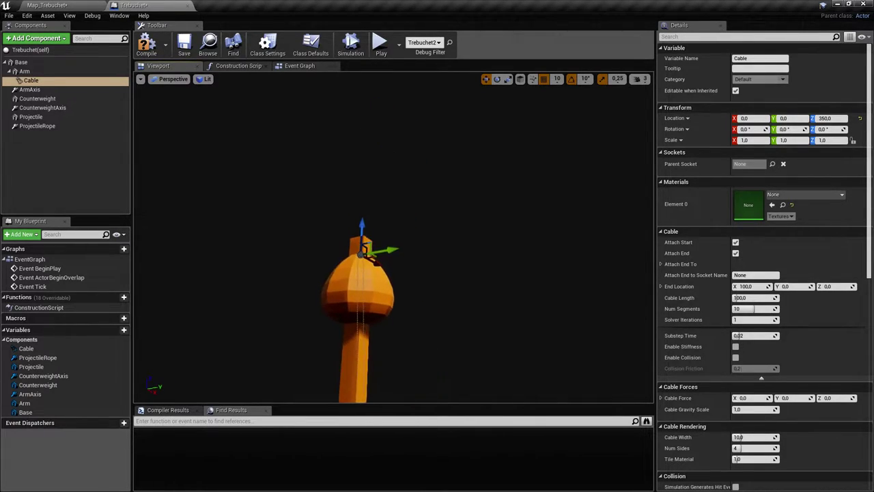
right_click_drag(393, 205, 454, 205)
key("s")
right_click_drag(393, 237, 396, 237)
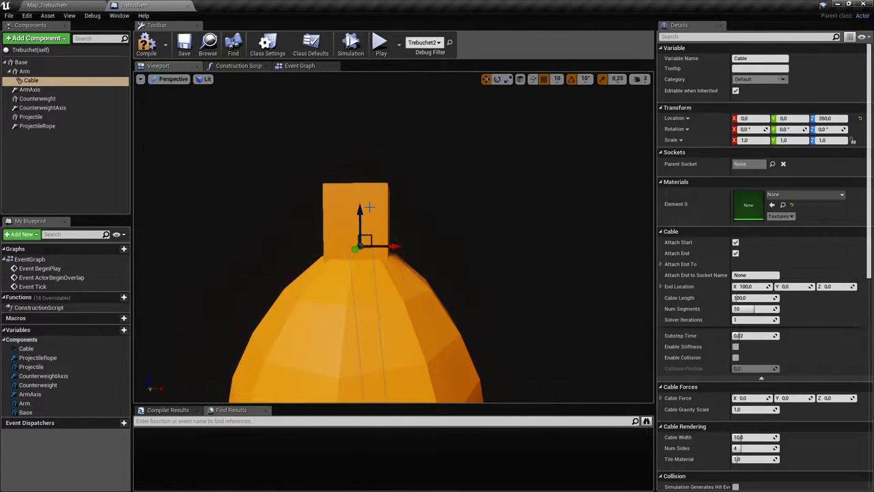
key("a")
right_click_drag(358, 197, 447, 212)
key("s")
right_click_drag(393, 237, 427, 220)
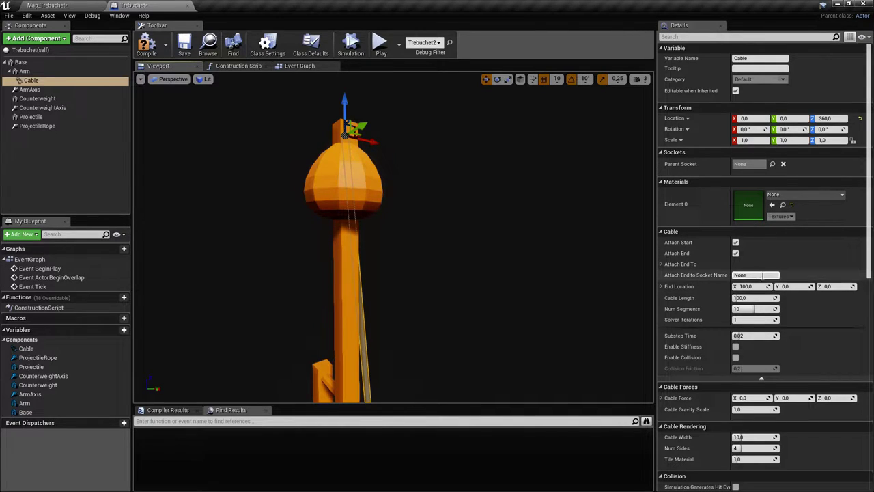
Set the cable's Attach End to Socket Name to Projectile and its End Location X to 0
left_click(761, 275)
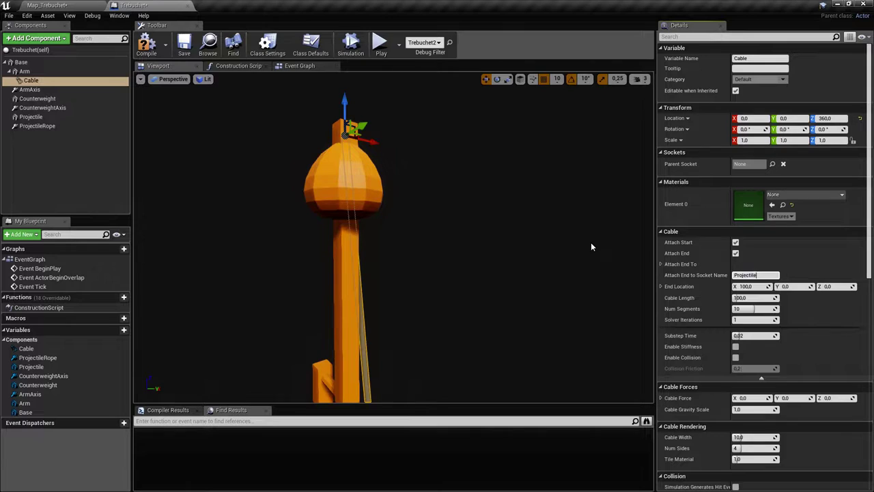
right_click_drag(612, 243, 492, 205)
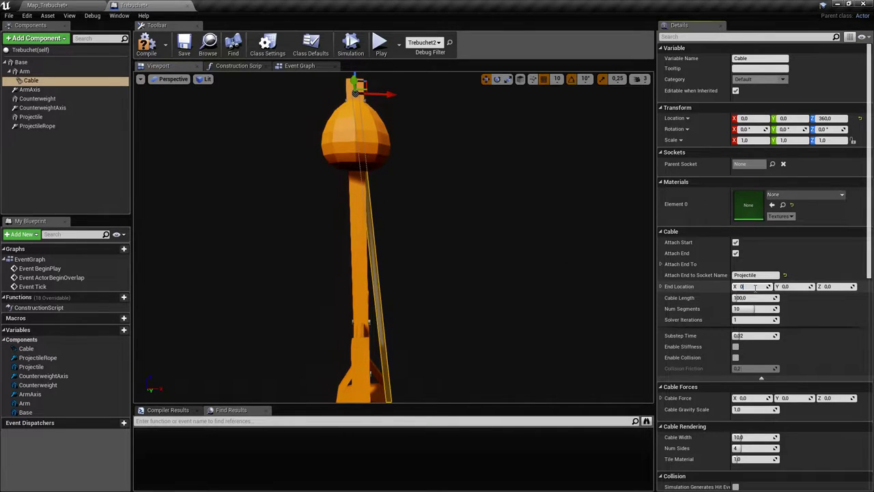
mouse_move(497, 156)
right_mouse_down()
mouse_move(522, 160)
mouse_move(489, 160)
mouse_move(508, 174)
mouse_move(493, 157)
mouse_move(508, 154)
right_mouse_up()
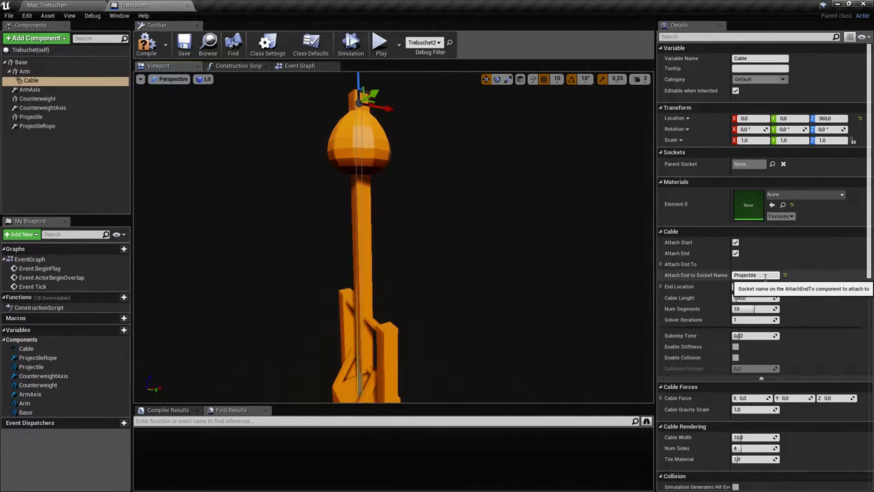
Check the Projectile component's name against the socket name entered for the cable's end
left_click(49, 117)
left_click(45, 80)
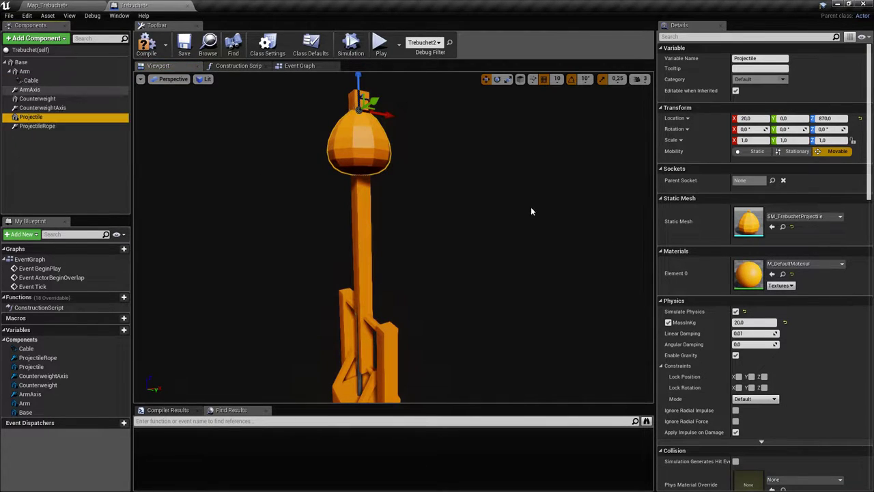
left_click(772, 274)
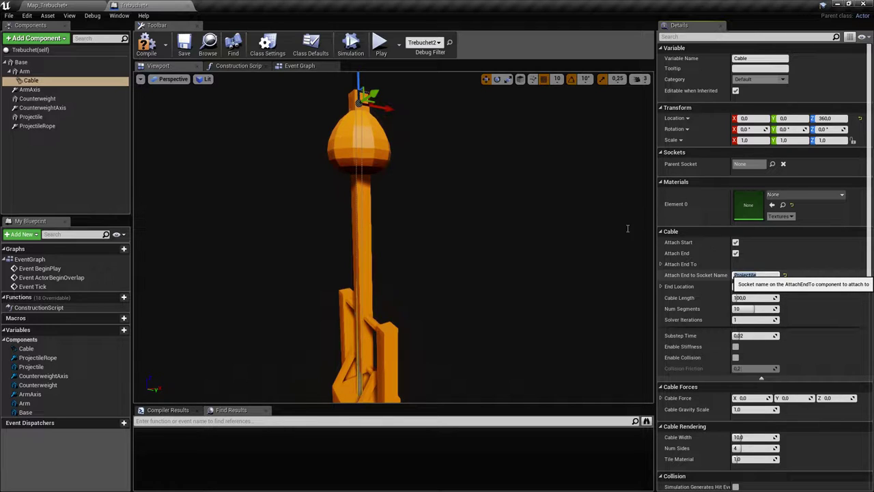
Set the cable's Cable Length to 375 and save the Trebuchet blueprint
mouse_move(512, 251)
right_mouse_down()
mouse_move(498, 240)
mouse_move(512, 251)
right_mouse_up()
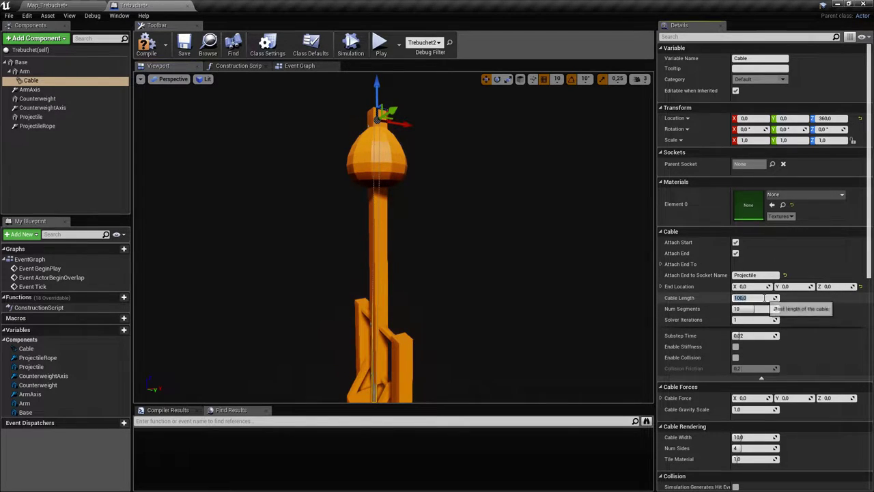
right_click_drag(463, 218, 427, 218)
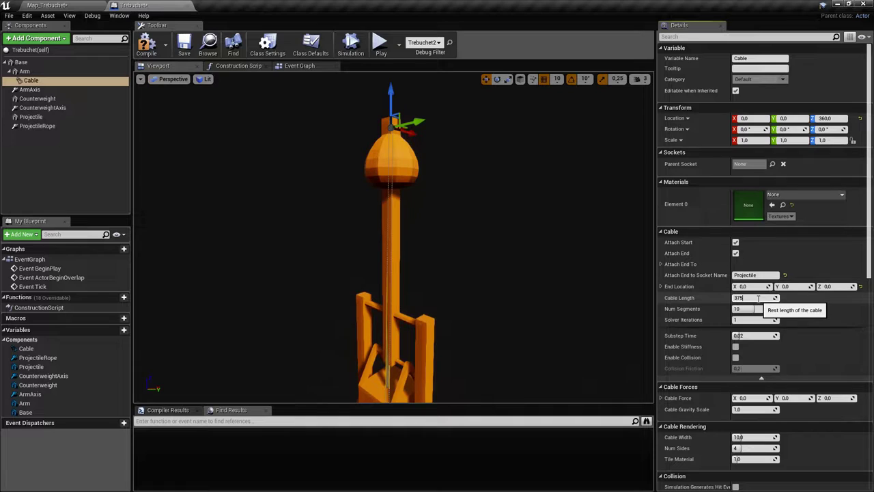
right_click_drag(406, 137, 411, 132)
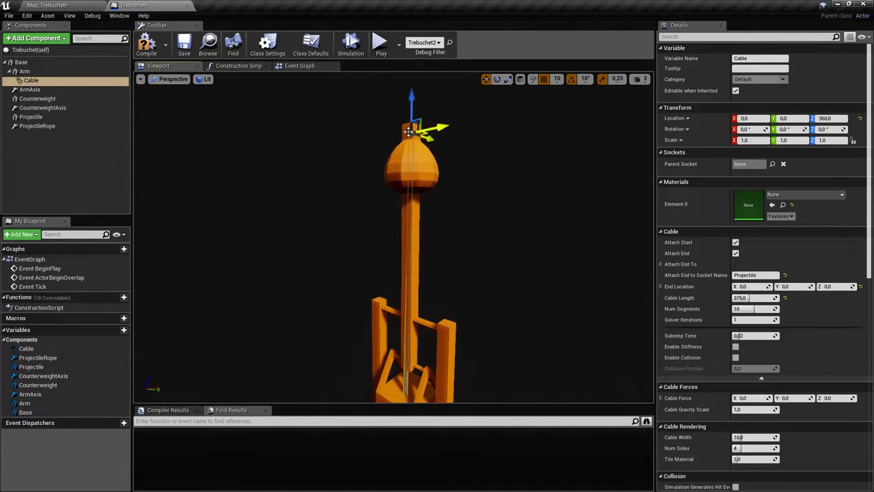
right_click_drag(530, 302, 560, 302)
key("ctrl+s")
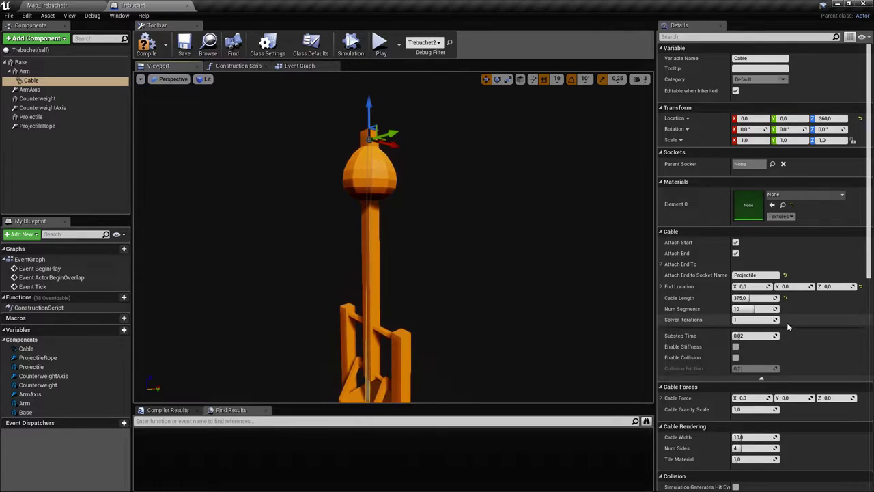
Set the cable's Solver Iterations to 10
right_click_drag(525, 274, 540, 275)
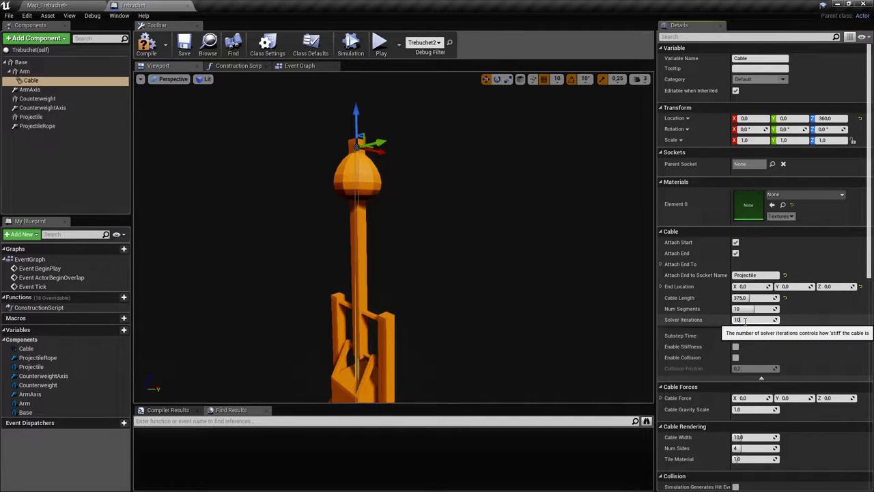
right_click_drag(550, 323, 521, 374)
right_click_drag(404, 287, 448, 234)
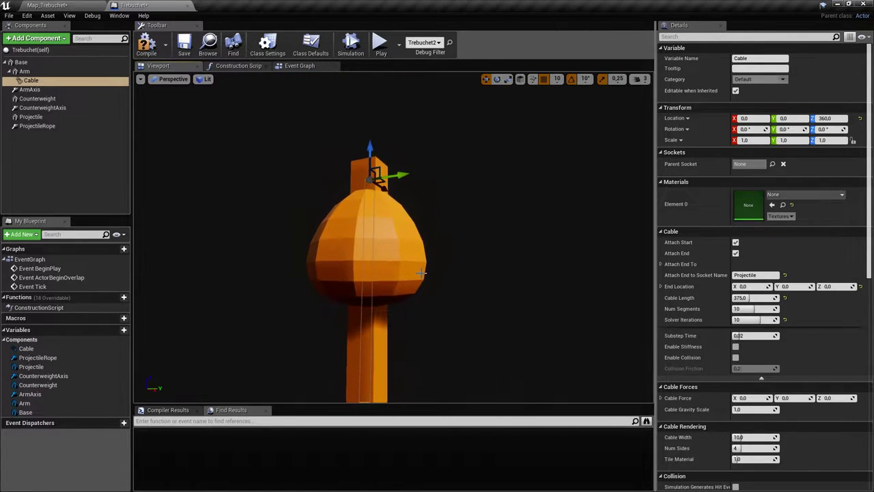
Set the Component Property under the cable's Attach End To to Projectile, clear Attach End to Socket Name, and save the blueprint
left_click(662, 264)
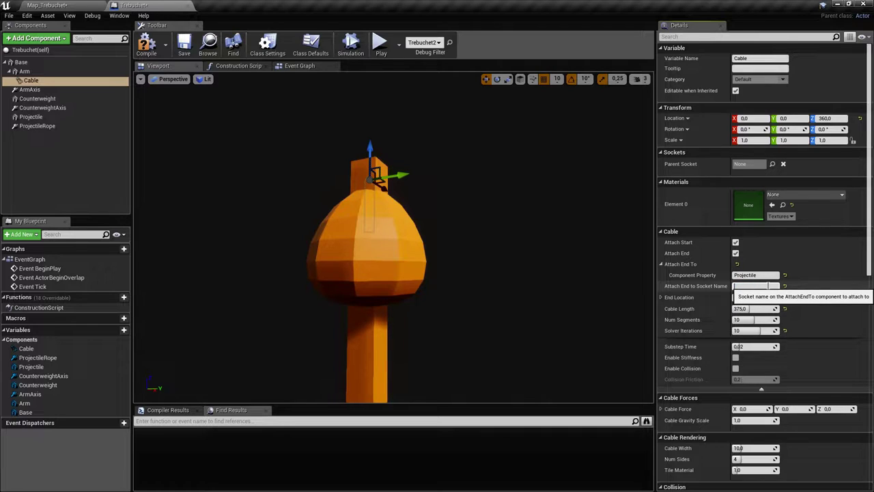
key("ctrl+s")
mouse_move(488, 280)
right_mouse_down()
mouse_move(504, 301)
mouse_move(469, 278)
mouse_move(475, 275)
mouse_move(464, 283)
mouse_move(492, 297)
right_mouse_up()
key("s")
left_click_drag(466, 338, 467, 281)
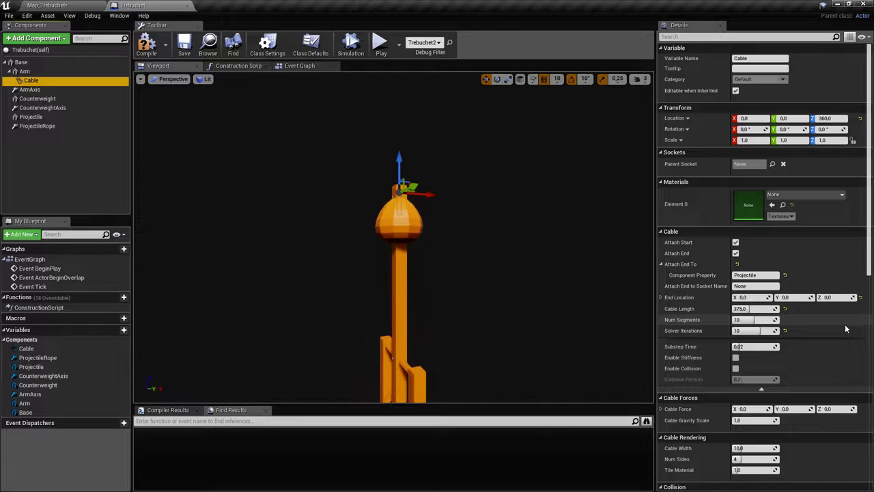
mouse_move(551, 301)
right_mouse_down()
mouse_move(567, 307)
mouse_move(560, 301)
right_mouse_up()
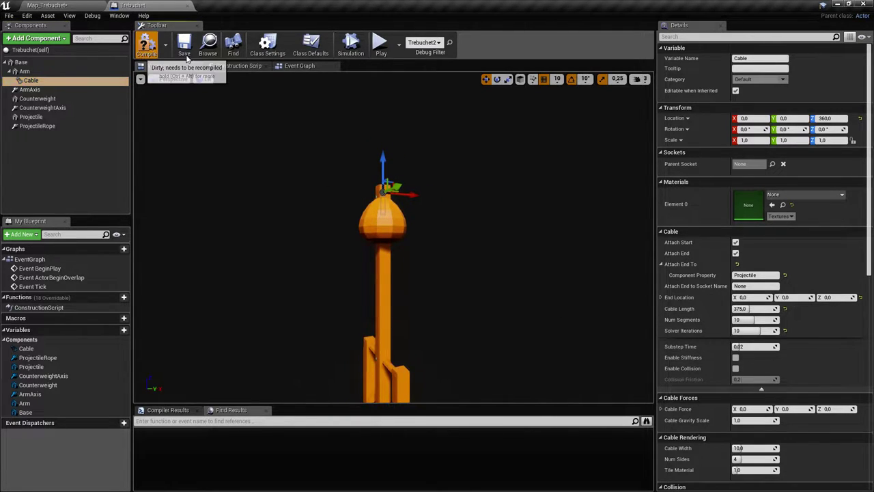
Play Map_Trebuchet and walk up to the trebuchet to watch how the cable follows the swinging projectile
left_click(381, 45)
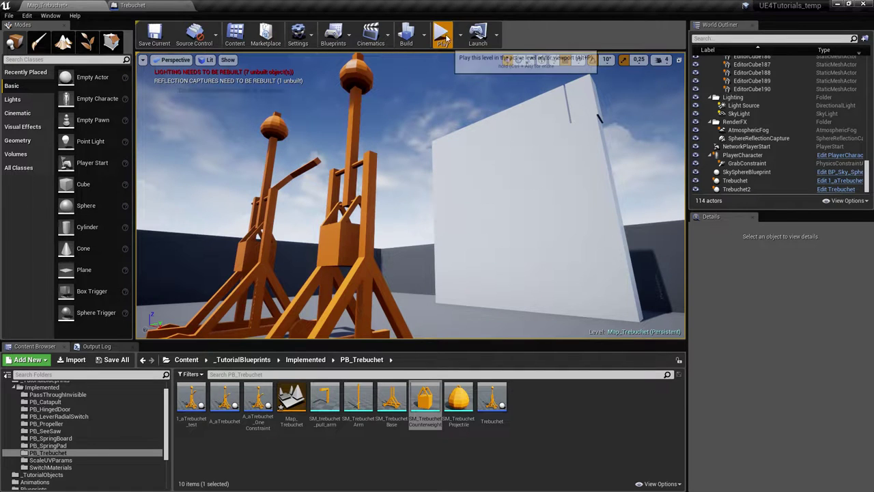
key("w")
key("d")
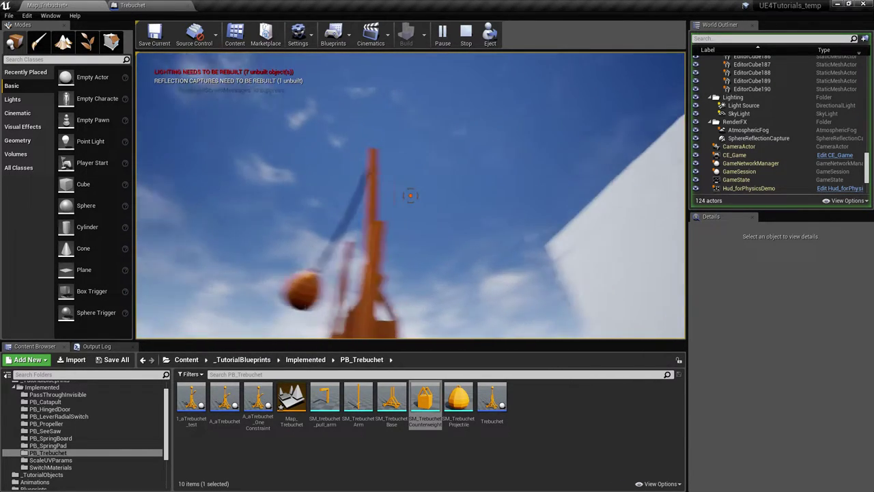
Set the cable's Solver Iterations to 15 in the Trebuchet blueprint and save it
left_click(133, 4)
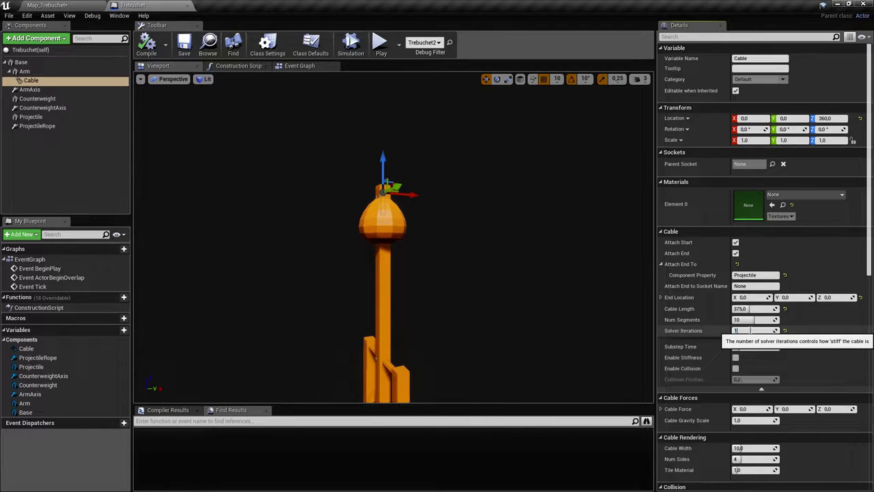
type("5")
key("Return")
left_click(189, 47)
Test the stiffer cable by playing Map_Trebuchet, approaching the trebuchet, and ending the play session
left_click(48, 6)
left_click(443, 34)
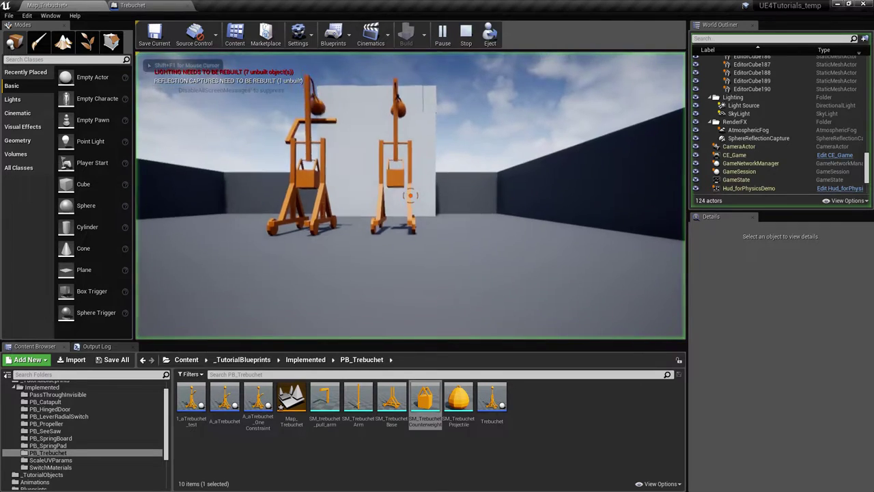
key("w")
key("d")
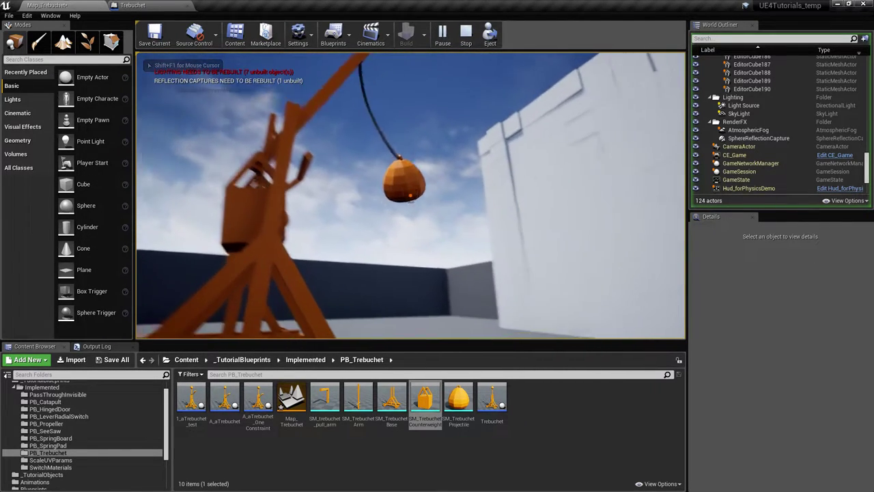
key("d")
key("Escape")
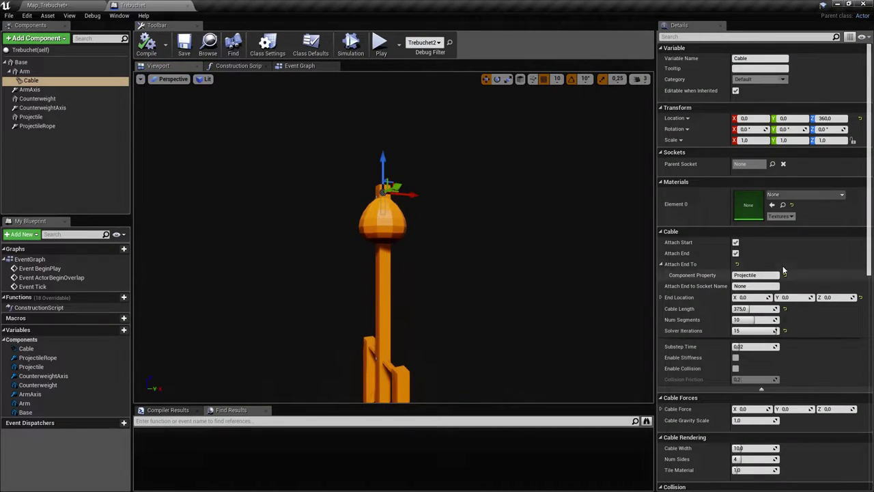
right_click_drag(487, 252, 485, 250)
left_click_drag(484, 250, 468, 249)
right_click_drag(468, 248, 470, 245)
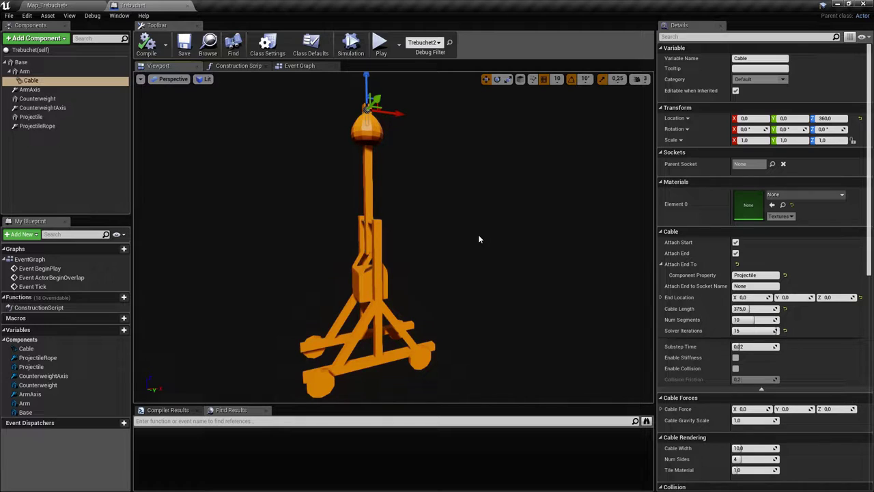
left_click_drag(460, 249, 456, 246)
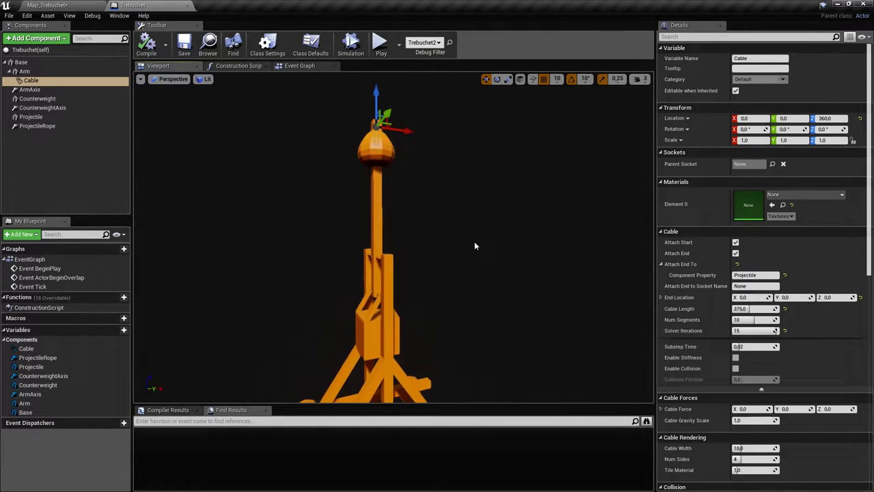
left_click_drag(472, 242, 468, 240)
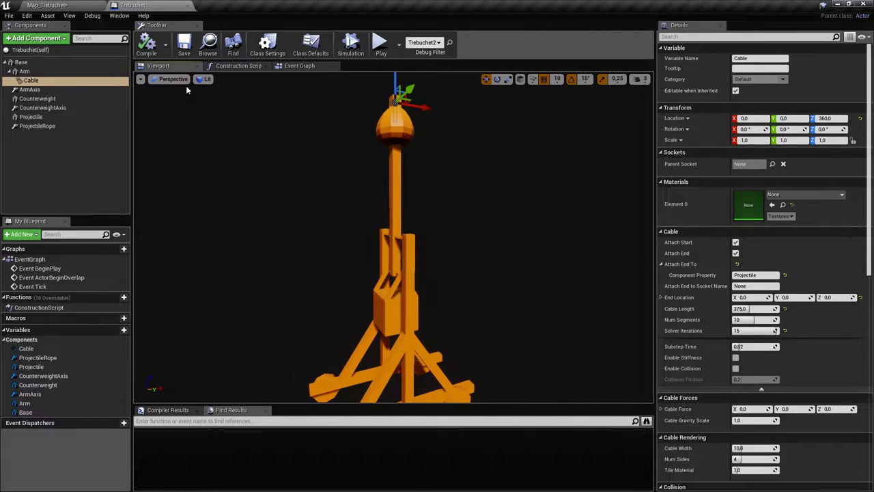
Play Map_Trebuchet again, view the swinging arm, cable and projectile from several sides, and stop the session
left_click(79, 5)
left_click(442, 29)
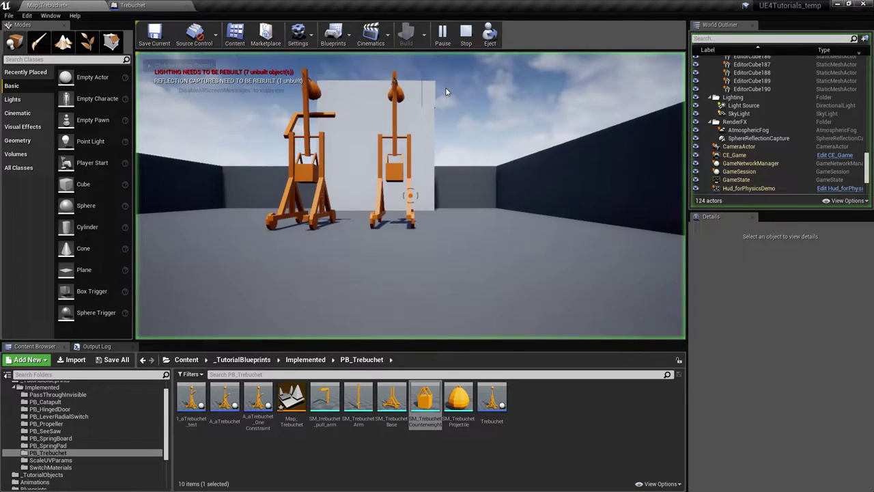
key("d")
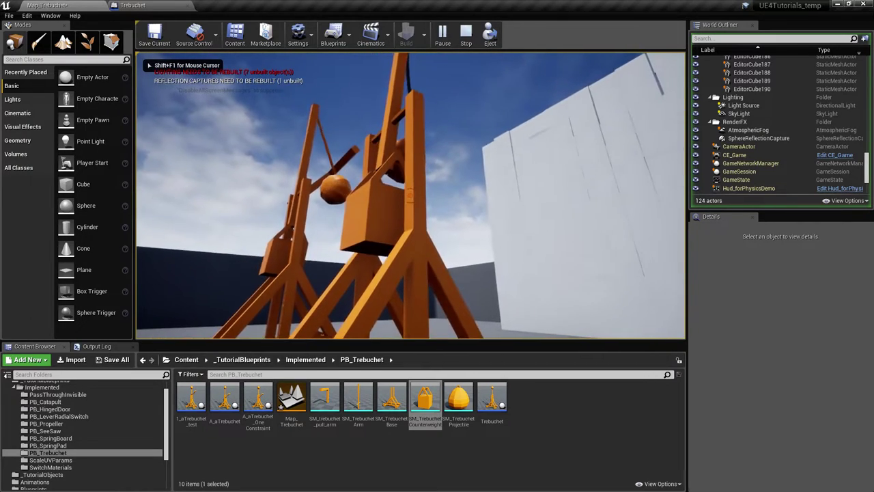
key("d")
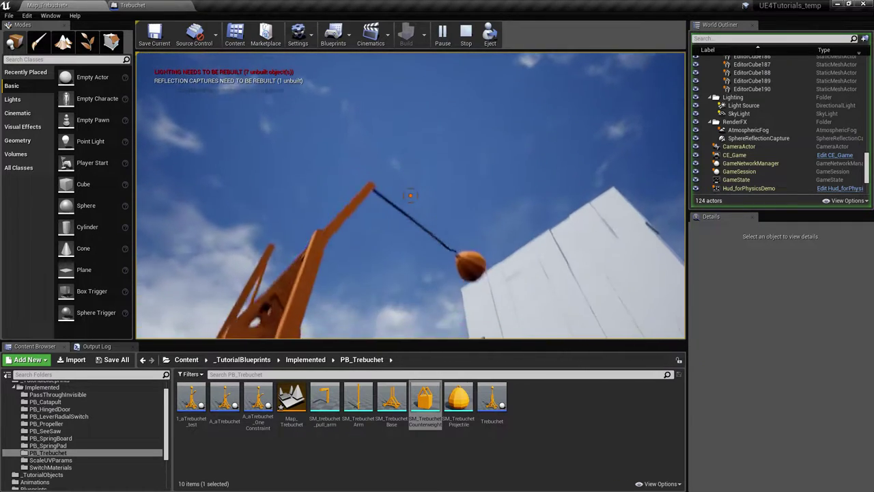
key("a")
key("d")
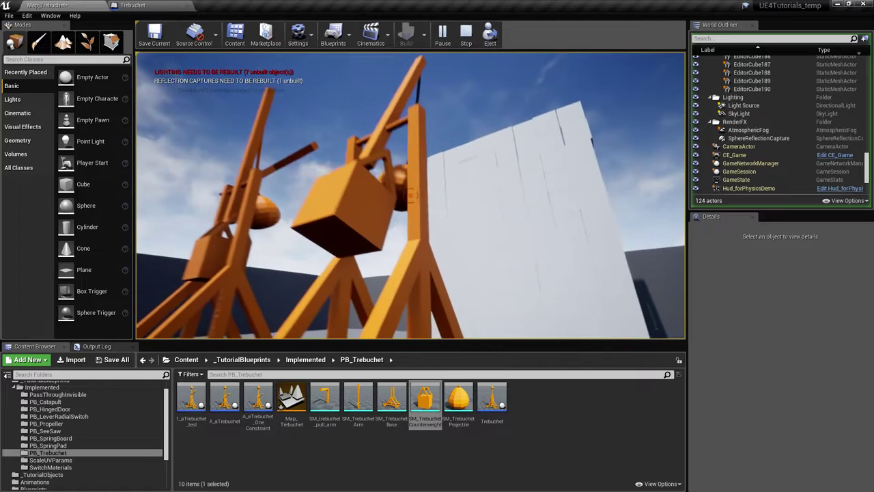
key("Escape")
right_click_drag(389, 202, 390, 171)
key("w")
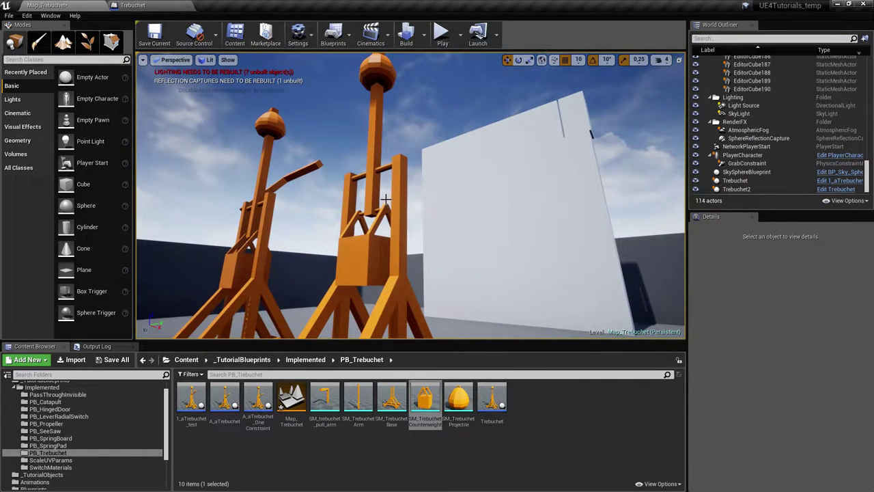
Open the Trebuchet blueprint's Event Graph and bring the empty area above Event BeginPlay into view
left_click(147, 5)
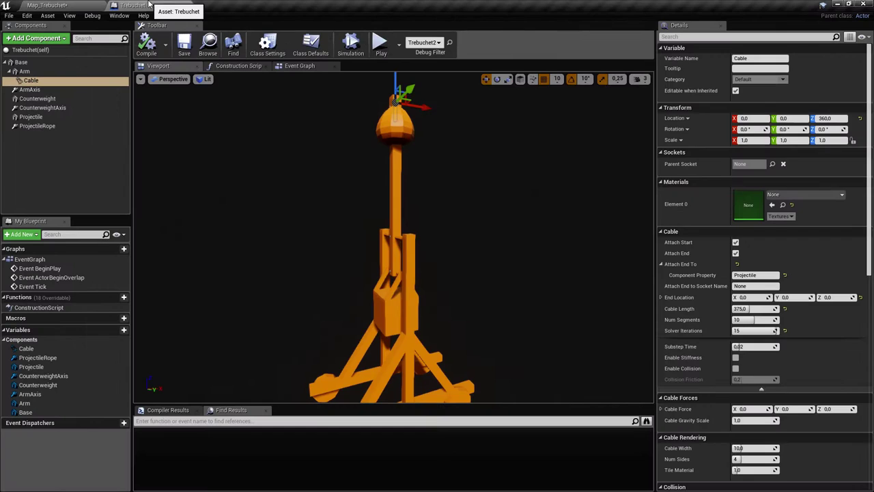
key("s")
right_click_drag(366, 256, 313, 257)
left_click(298, 66)
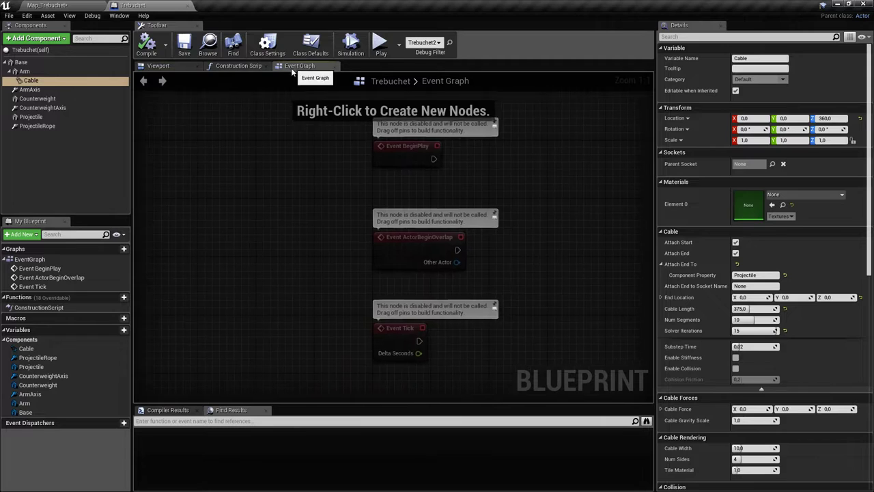
right_click_drag(458, 255, 395, 333)
right_click_drag(398, 296, 373, 331)
right_click_drag(317, 230, 302, 273)
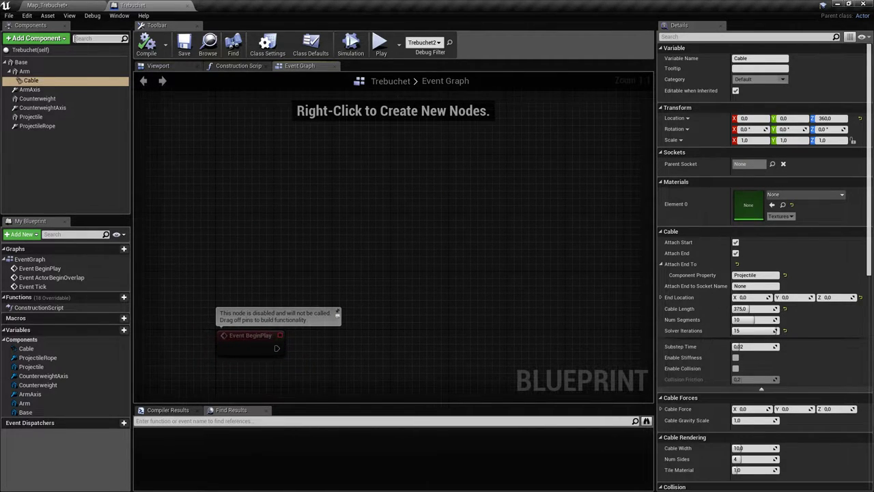
Select the PlayerCharacter in Map_Trebuchet and open its blueprint for editing
left_click(78, 7)
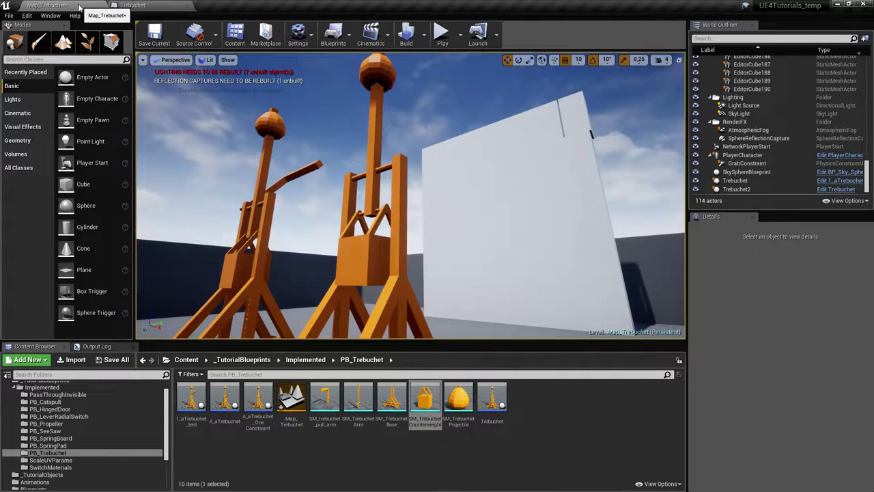
key("s")
right_click_drag(409, 198, 438, 103)
left_click(397, 224)
key("w")
right_click_drag(397, 223, 355, 242)
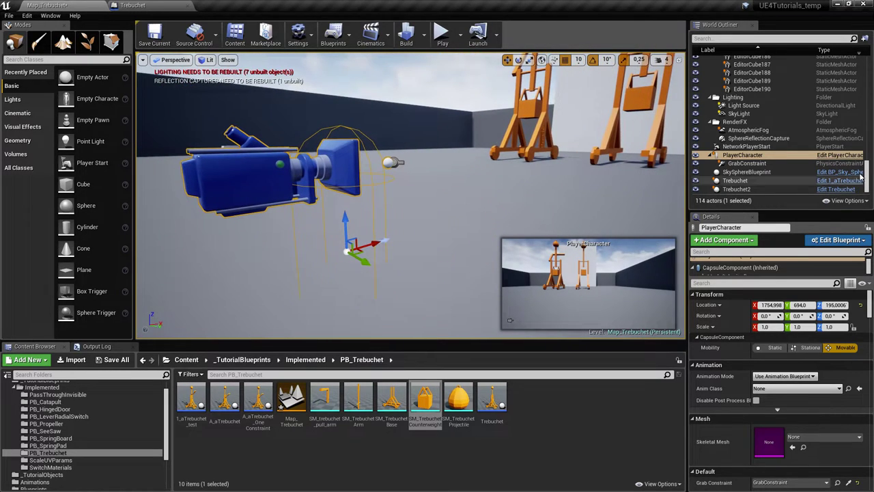
left_click(850, 156)
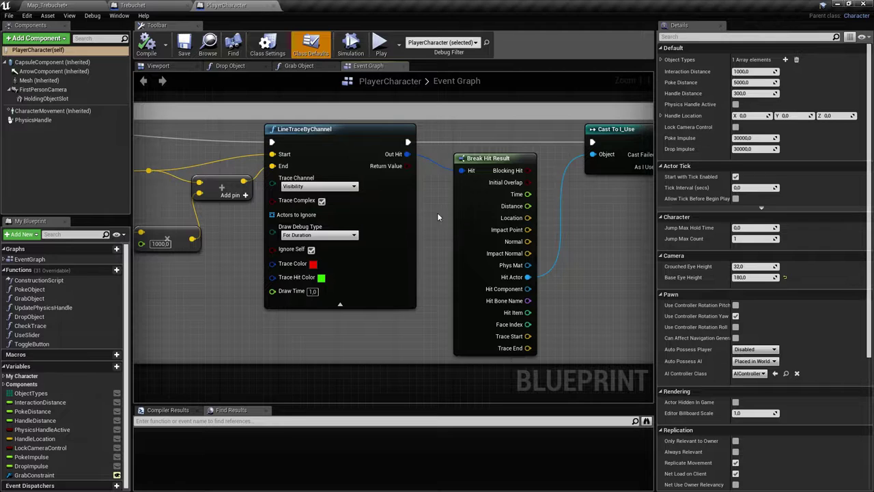
Examine the Use functionality group in PlayerCharacter's Event Graph, from the E key event through the camera vectors to LineTraceByChannel
scroll(486, 213, "down", 3)
scroll(466, 235, "down", 3)
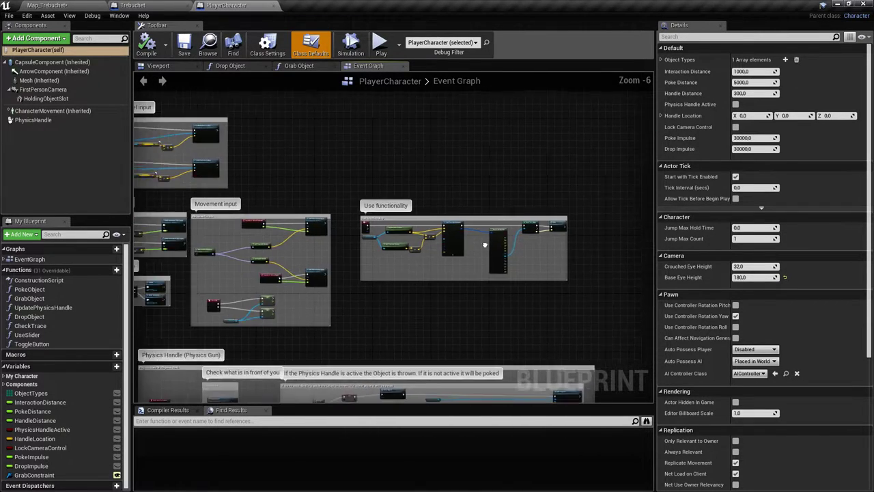
scroll(426, 281, "down", 5)
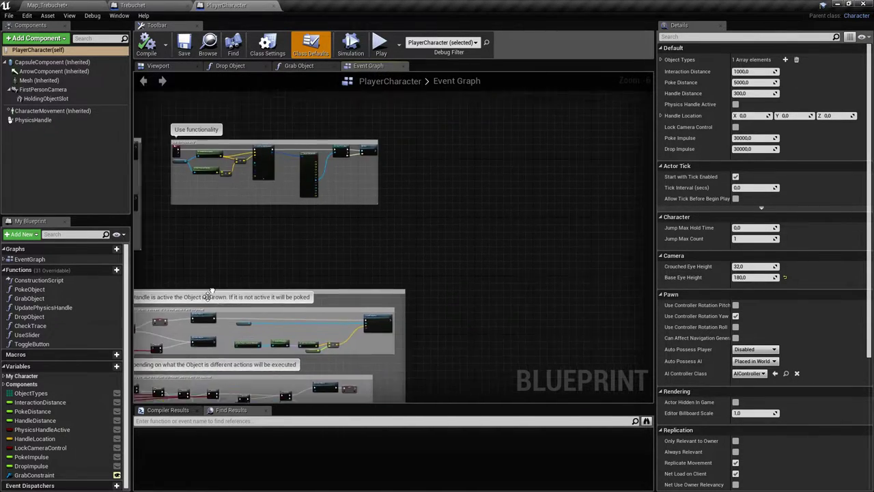
right_click_drag(558, 230, 416, 207)
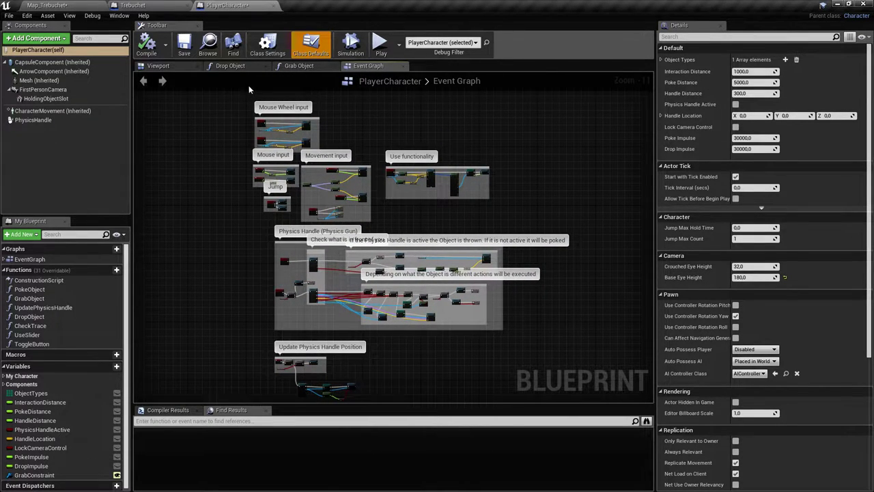
scroll(395, 170, "up", 5)
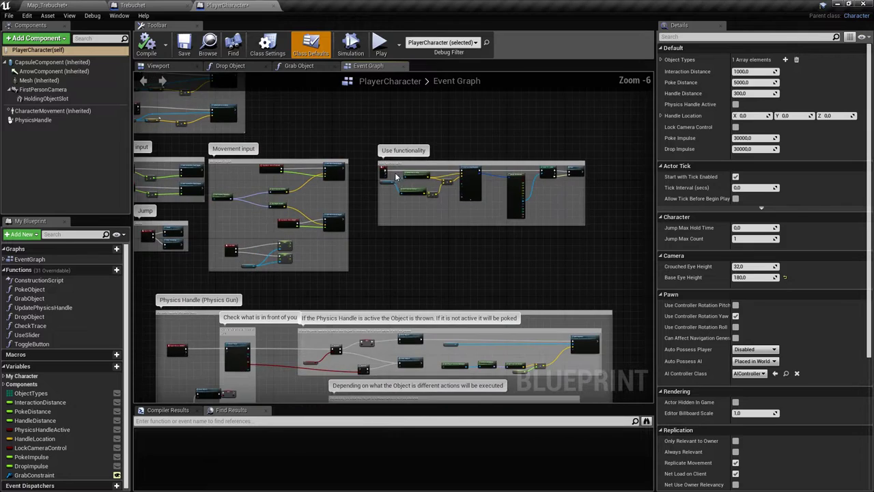
scroll(395, 176, "up", 6)
right_click_drag(303, 191, 296, 274)
right_click_drag(306, 217, 245, 188)
right_click_drag(437, 208, 403, 196)
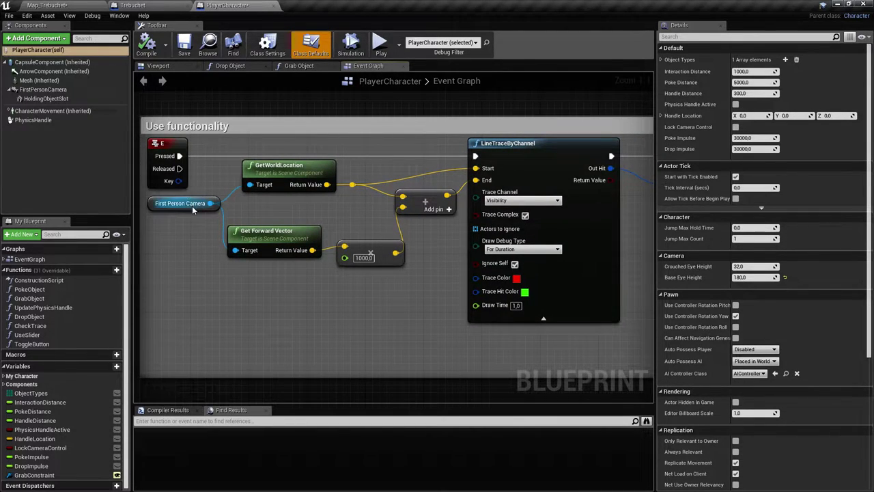
right_click_drag(375, 153, 392, 146)
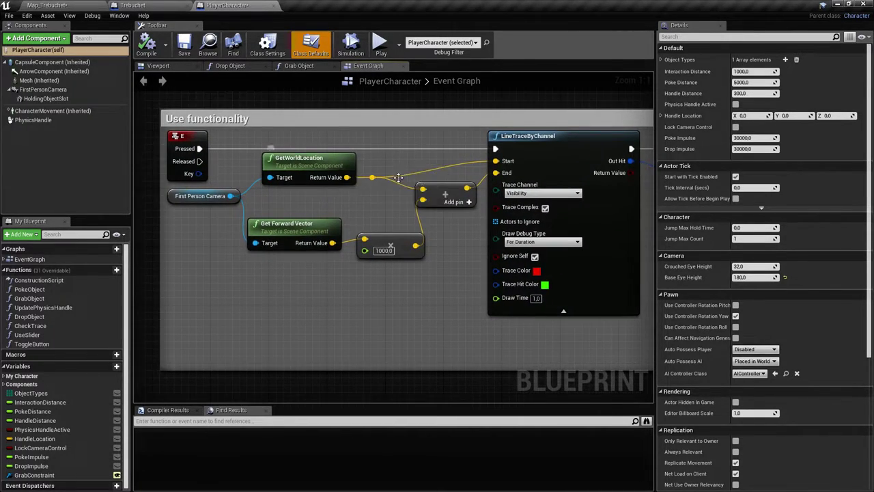
Examine the rest of the Use functionality chain, from LineTraceByChannel through Break Hit Result and Cast To I_Use to the Use call
right_click_drag(231, 197, 225, 198)
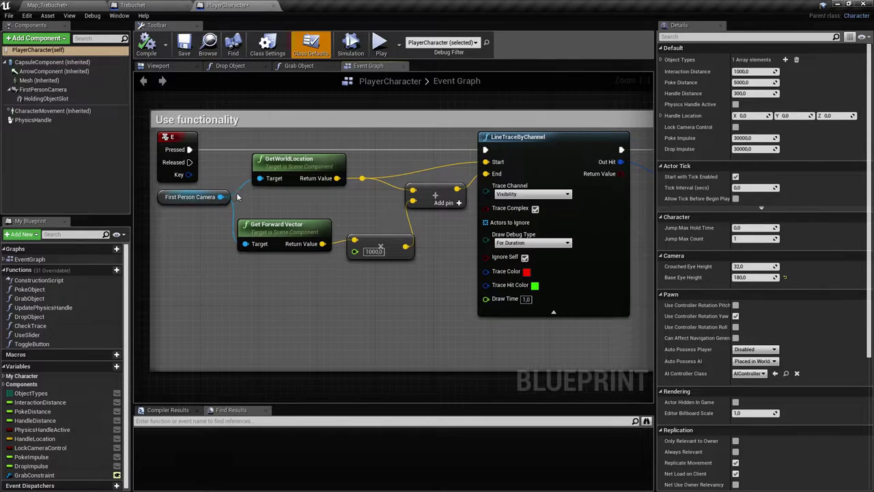
right_click_drag(299, 182, 230, 180)
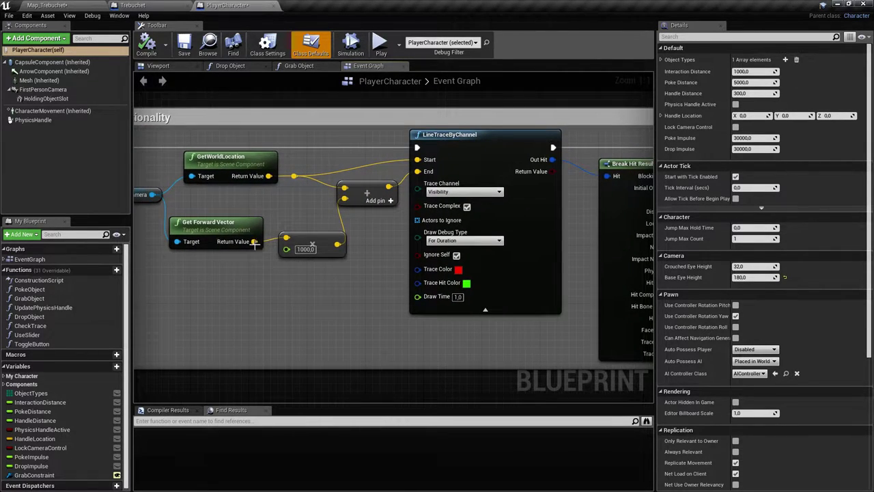
right_click_drag(387, 250, 192, 245)
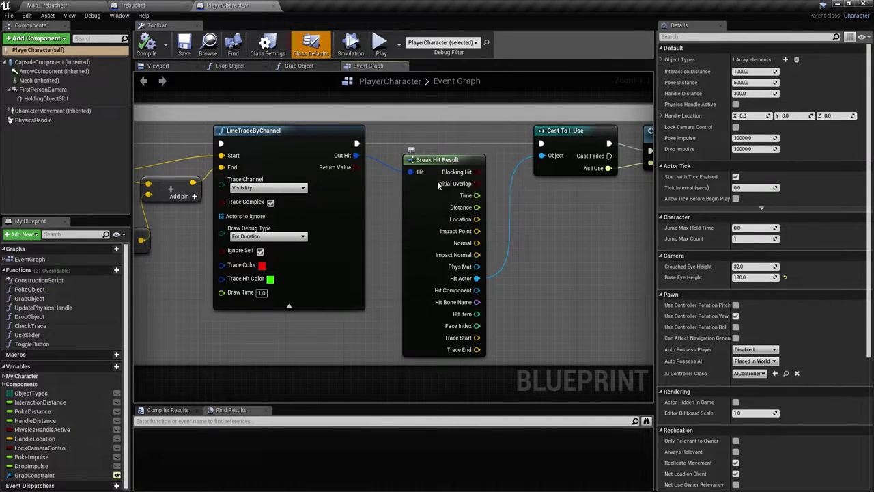
right_click_drag(497, 190, 349, 177)
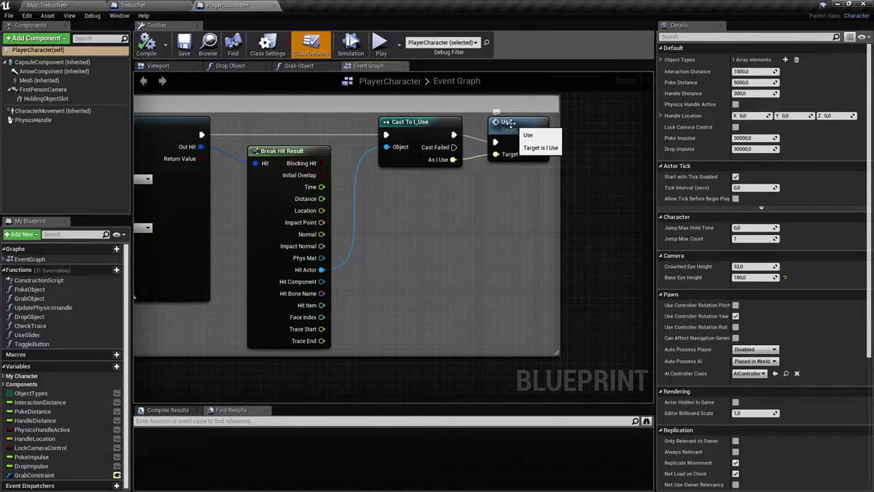
right_click_drag(495, 172, 489, 200)
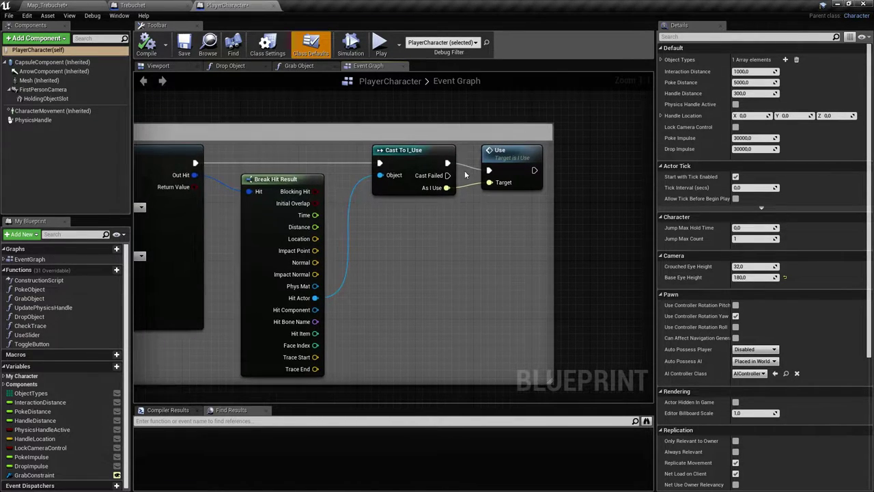
right_click_drag(523, 175, 448, 186)
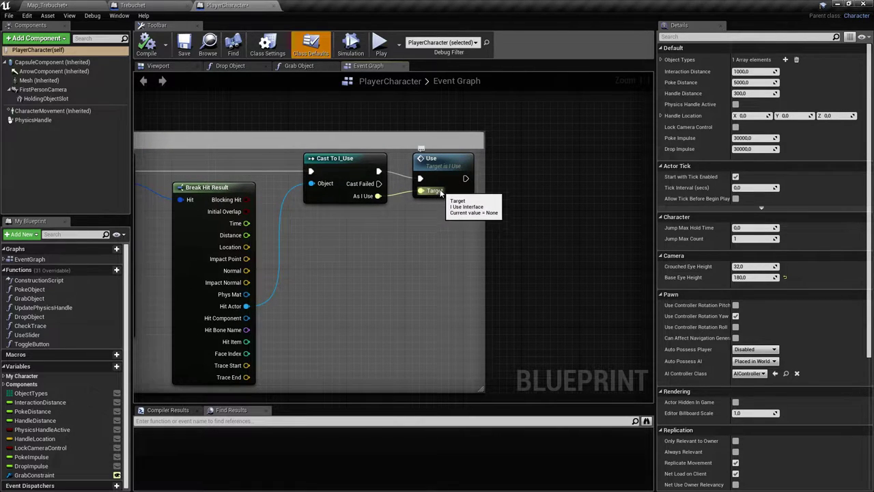
Open the I_Use interface from the Use call, inspect its Use function's inputs and outputs, and close it
double_click(448, 162)
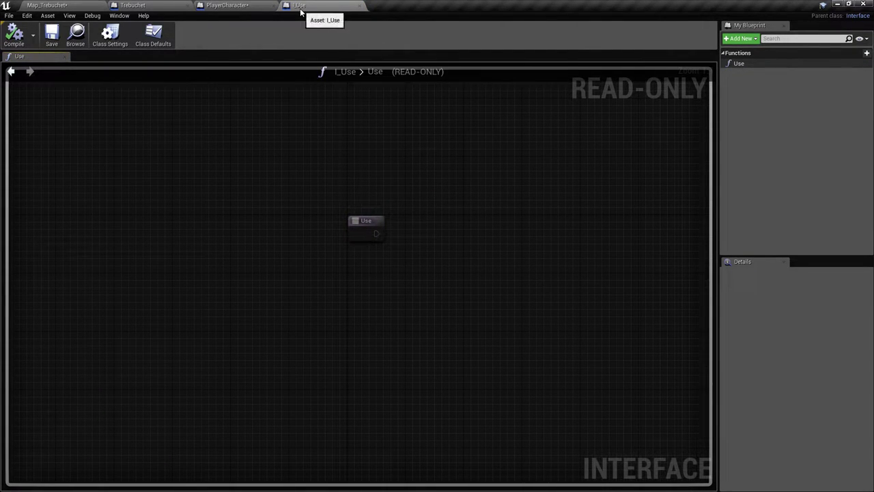
left_click(359, 221)
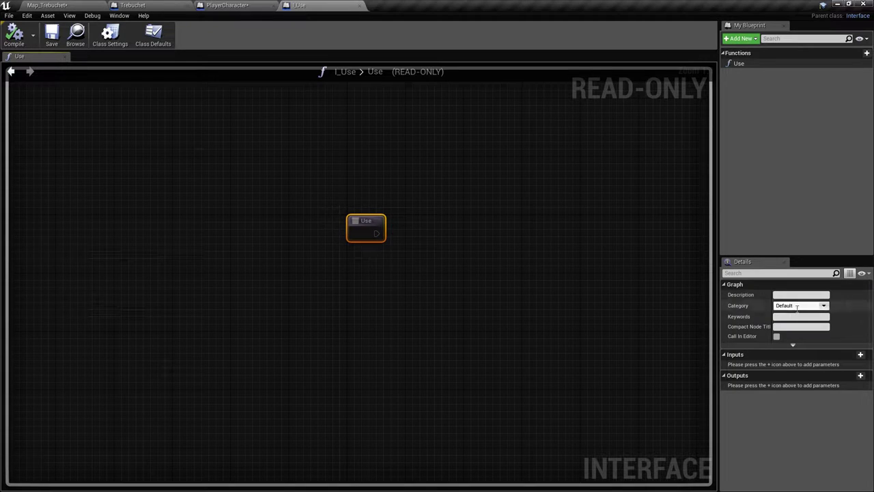
right_click_drag(426, 251, 409, 241)
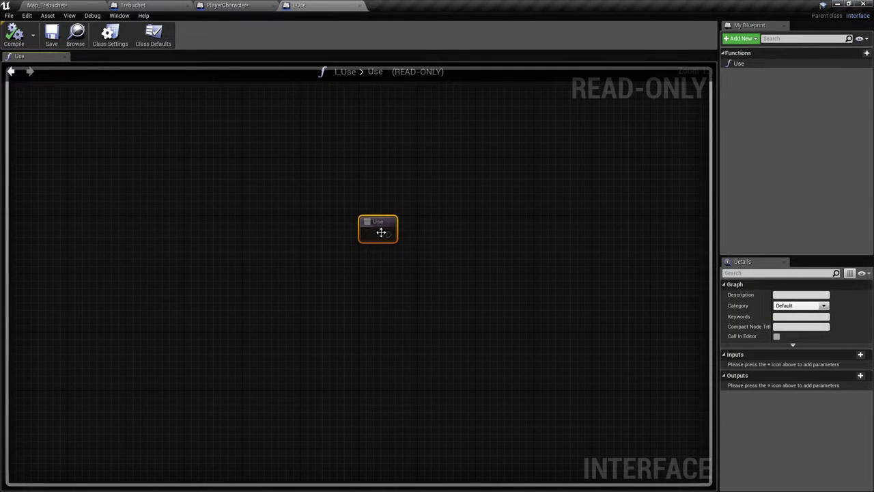
left_click(319, 6)
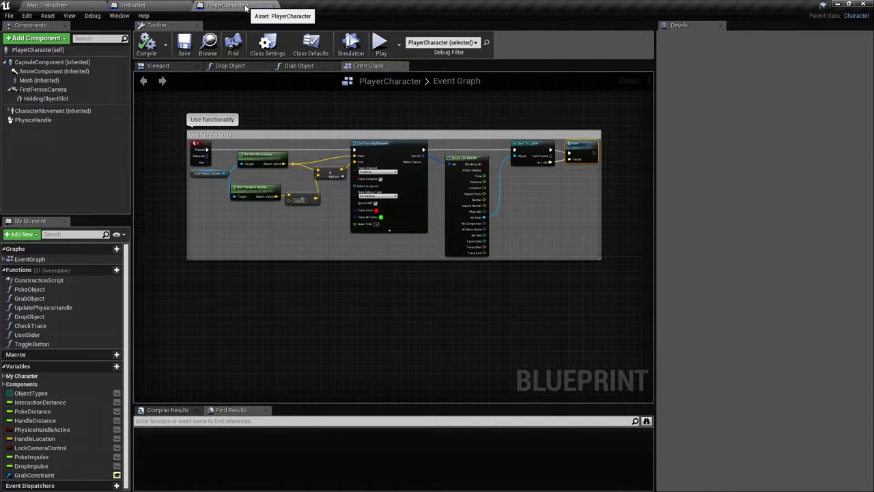
Save and close the PlayerCharacter blueprint, returning to the empty area above Event BeginPlay in the Trebuchet Event Graph
left_click(185, 44)
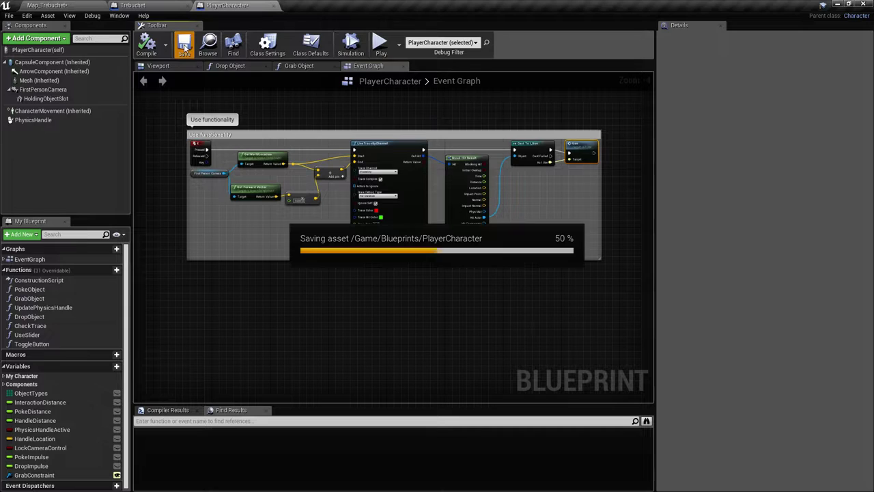
left_click(239, 6)
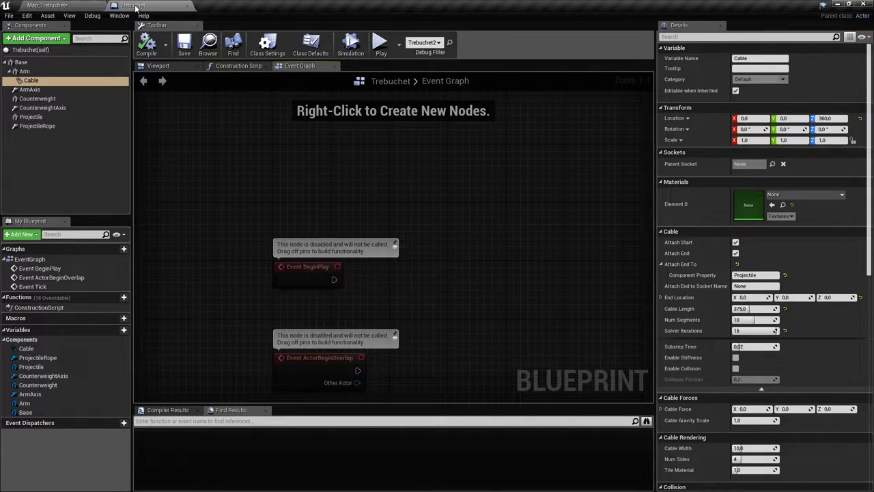
right_click_drag(357, 160, 356, 274)
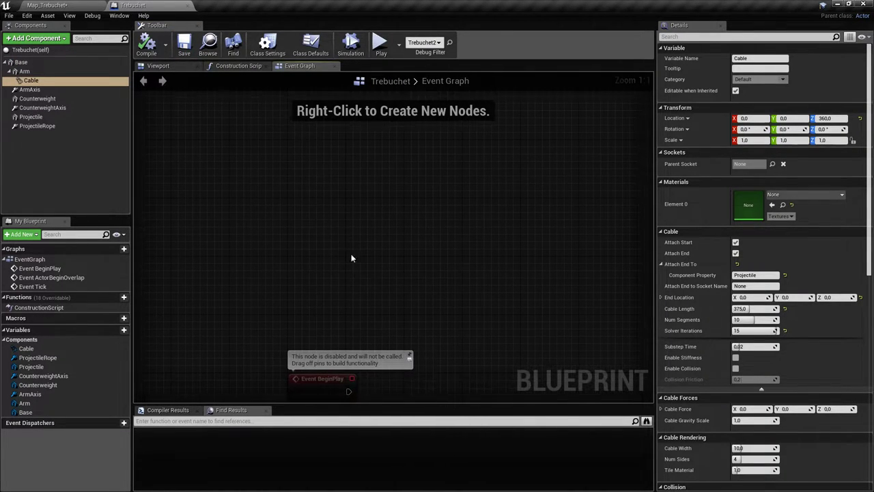
Implement the I_Use interface in the Trebuchet blueprint's class settings and compile the blueprint
left_click(267, 42)
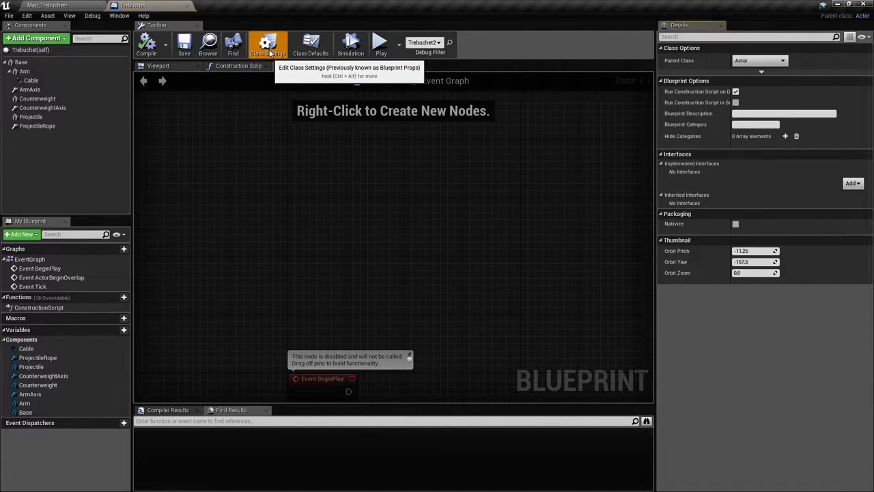
left_click(852, 183)
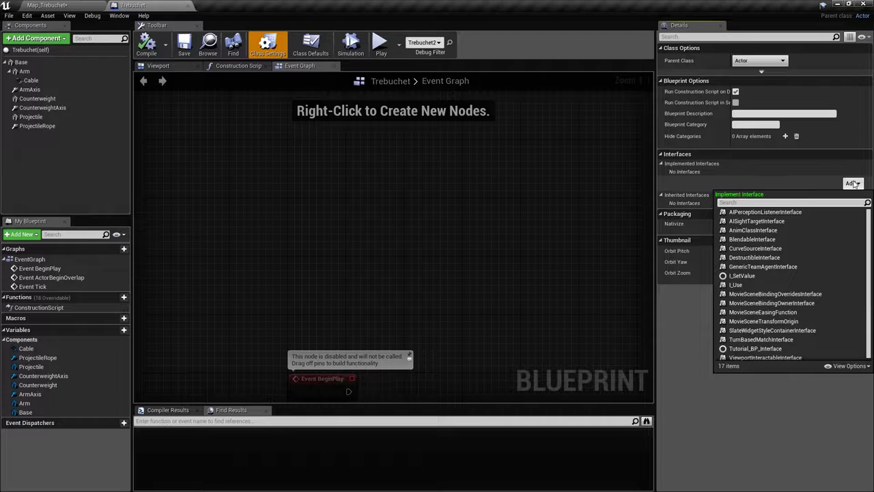
type("use")
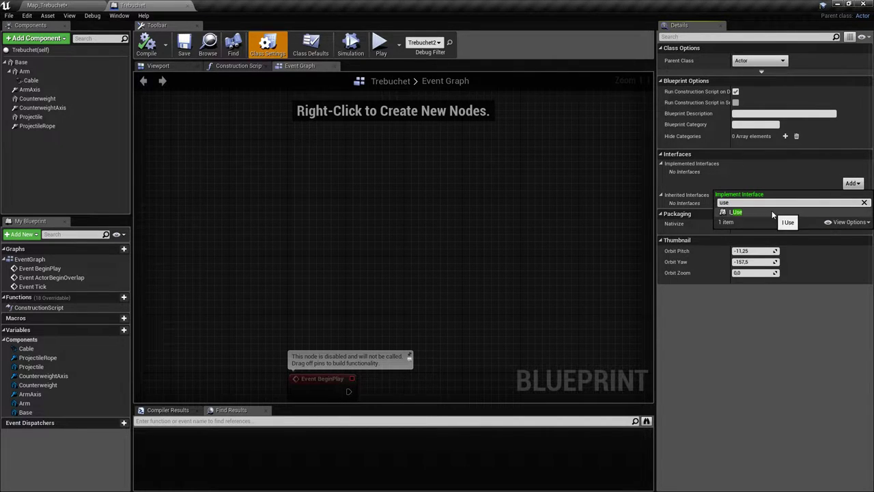
left_click(772, 212)
right_click_drag(472, 194, 394, 184)
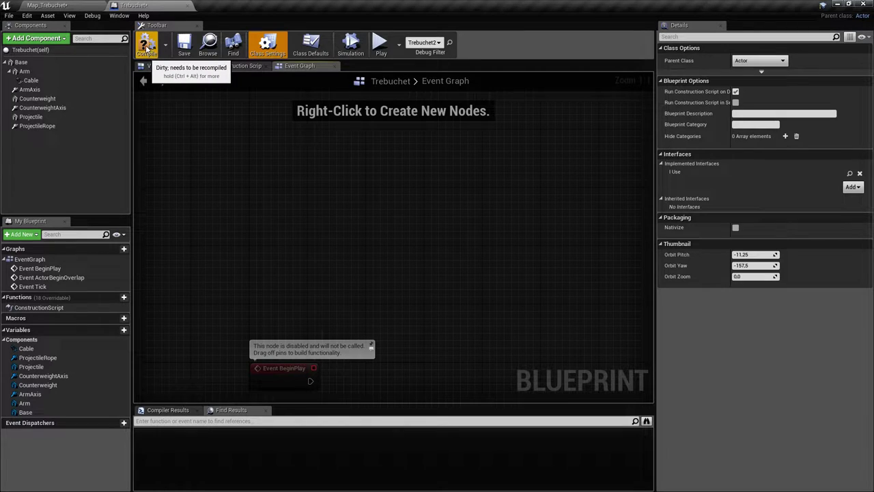
left_click(145, 48)
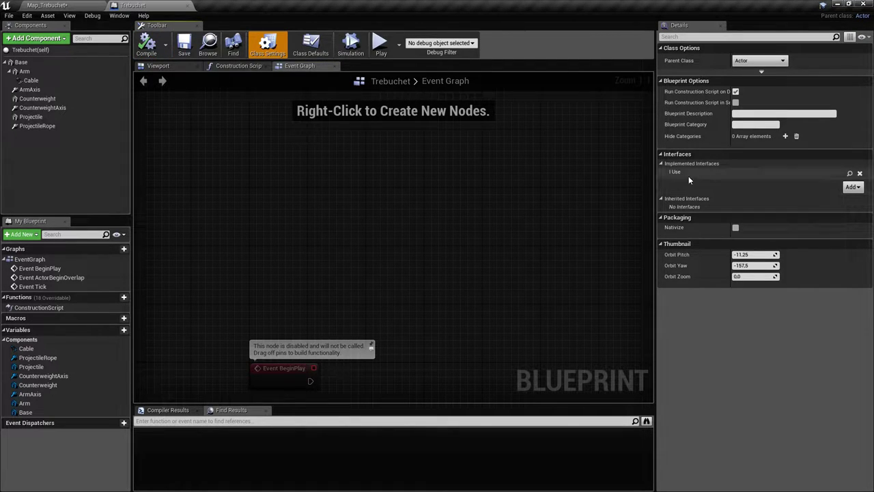
Add an Event Use node to the Trebuchet Event Graph and place it above Event BeginPlay
right_click_drag(327, 203, 352, 199)
right_click(342, 194)
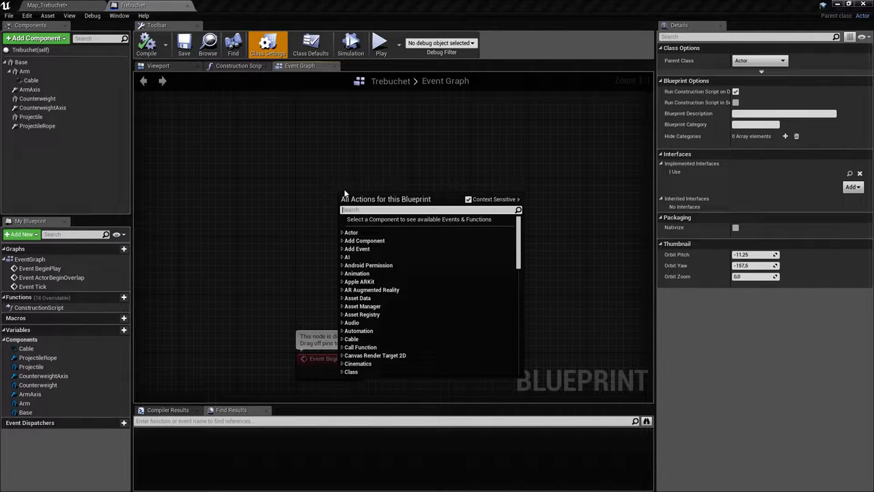
type("event use")
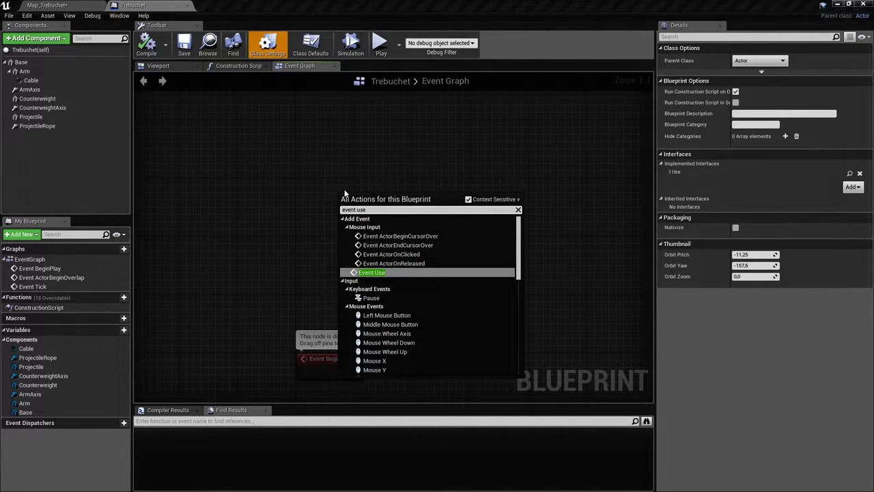
key("Return")
mouse_move(408, 227)
right_mouse_down()
mouse_move(334, 224)
mouse_move(413, 241)
right_mouse_up()
left_click_drag(365, 222, 338, 214)
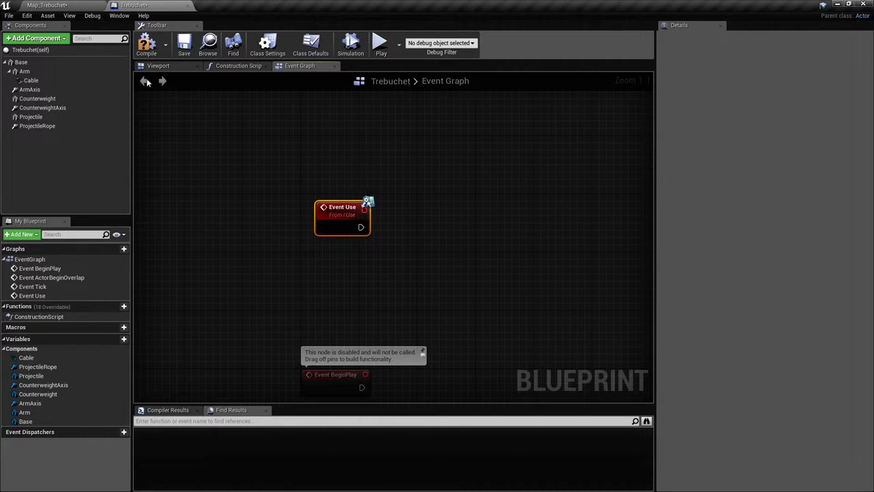
Check the trebuchets in Map_Trebuchet, then save the Trebuchet blueprint and move Event Use farther above Event BeginPlay
left_click(75, 6)
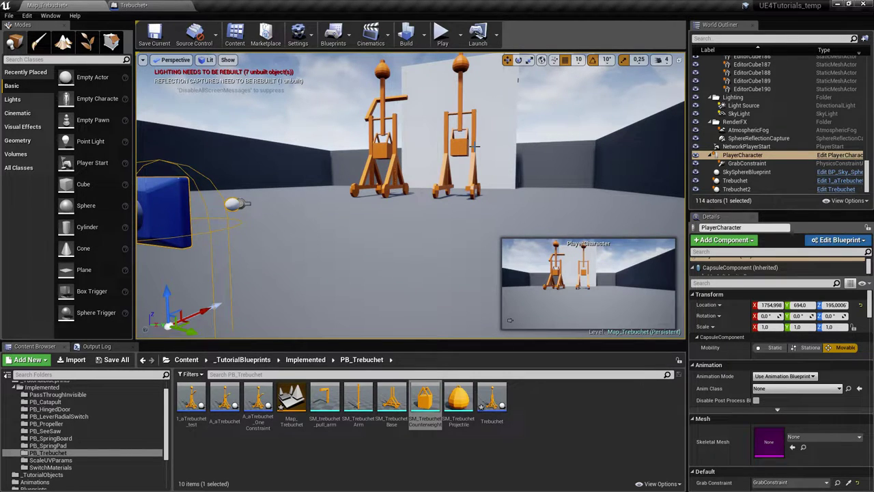
left_click(133, 6)
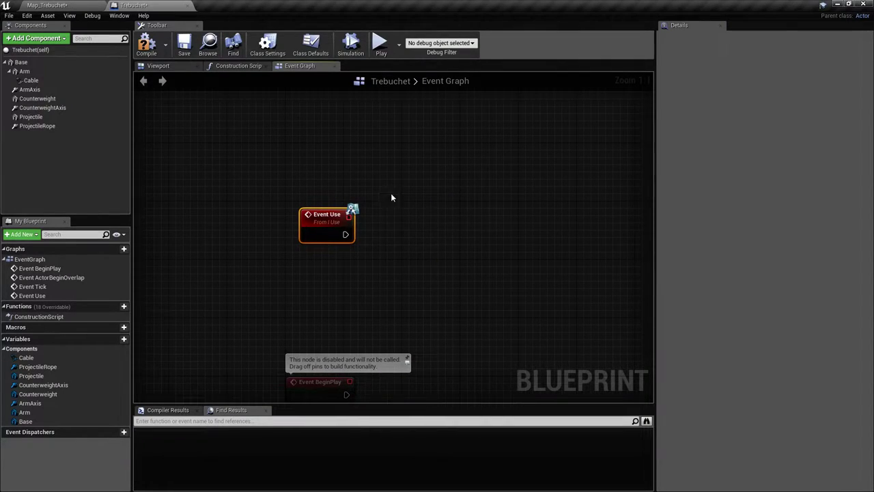
mouse_move(347, 230)
right_mouse_down()
mouse_move(368, 208)
mouse_move(360, 233)
right_mouse_up()
left_click(367, 227)
key("ctrl+s")
left_click_drag(271, 228, 294, 186)
right_click_drag(368, 179, 334, 240)
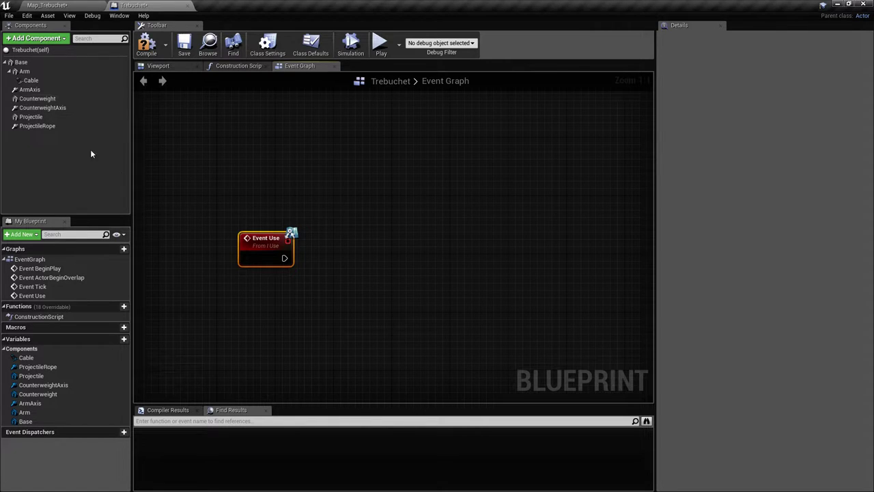
Review the ProjectileRope constraint and the Projectile component among the Trebuchet's components and their settings
right_click_drag(312, 233, 298, 223)
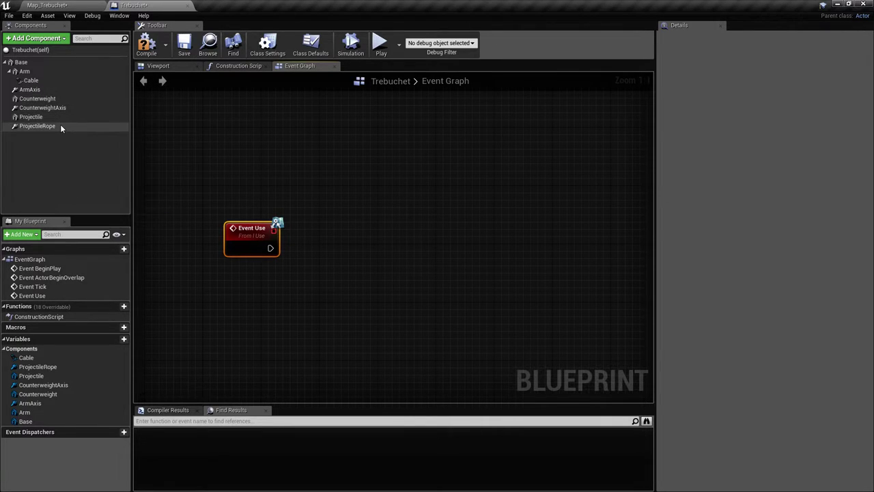
left_click(34, 127)
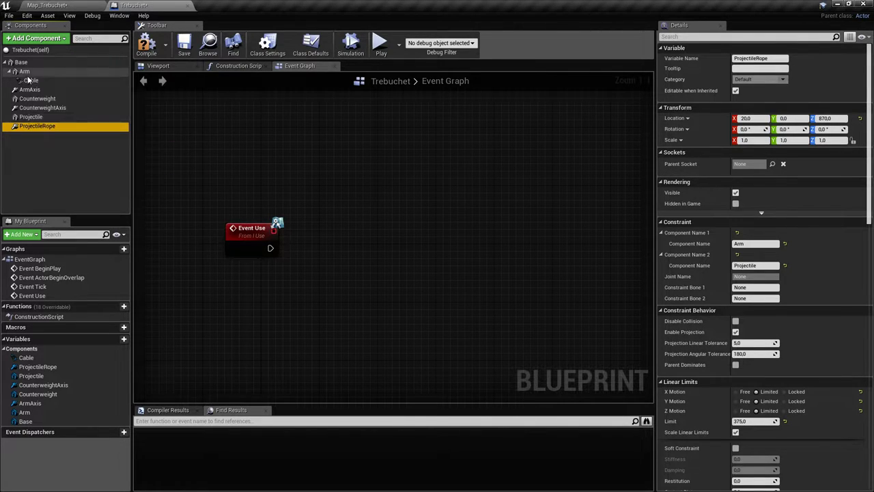
left_click(46, 118)
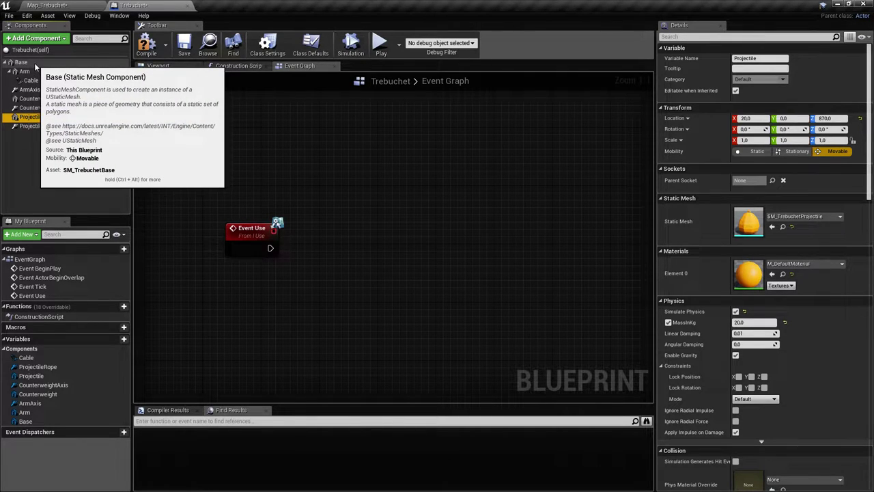
right_click_drag(265, 200, 251, 188)
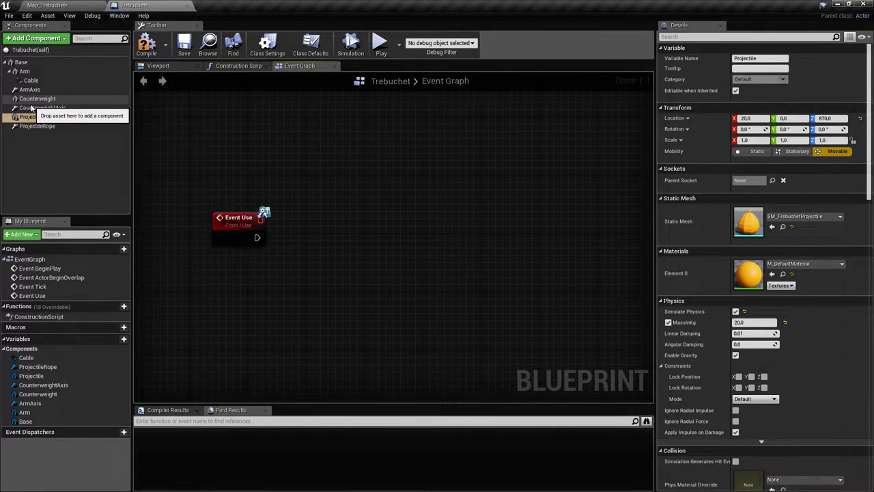
right_click_drag(271, 172, 284, 169)
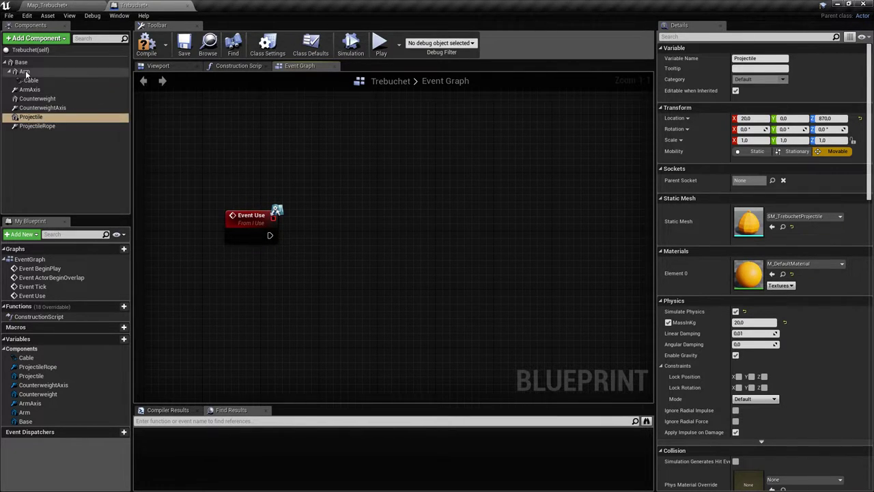
mouse_move(206, 187)
right_mouse_down()
mouse_move(192, 164)
mouse_move(215, 173)
right_mouse_up()
right_click_drag(137, 168, 165, 210)
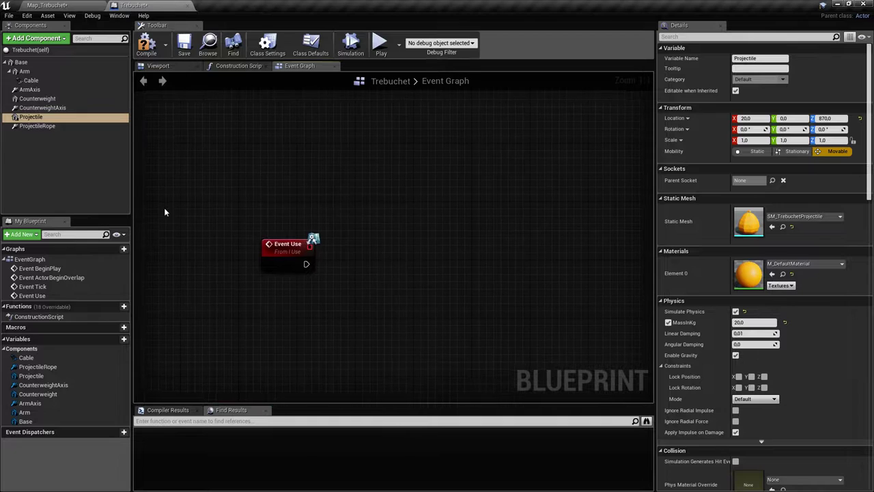
right_click_drag(391, 264, 372, 248)
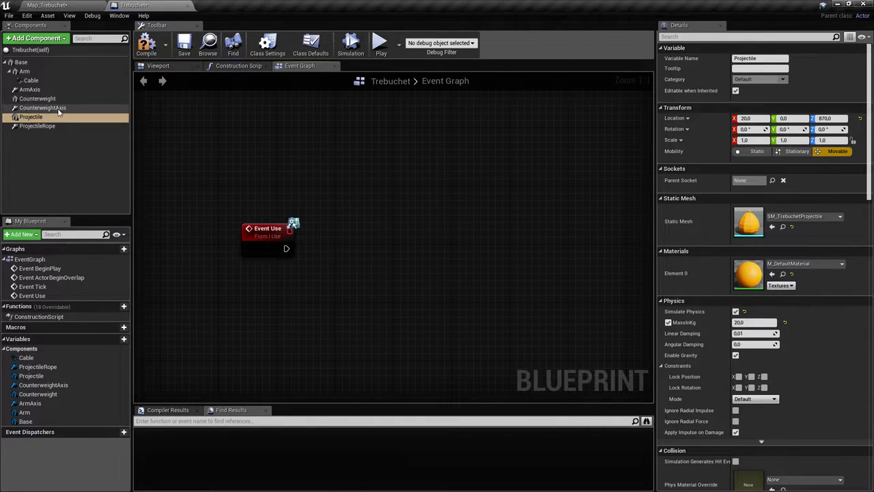
Add a Projectile Rope reference to the Event Graph and create a Break Constraint node that targets it
left_click_drag(59, 127, 314, 282)
left_click(315, 282)
left_click_drag(377, 267, 409, 260)
type("break")
key("Return")
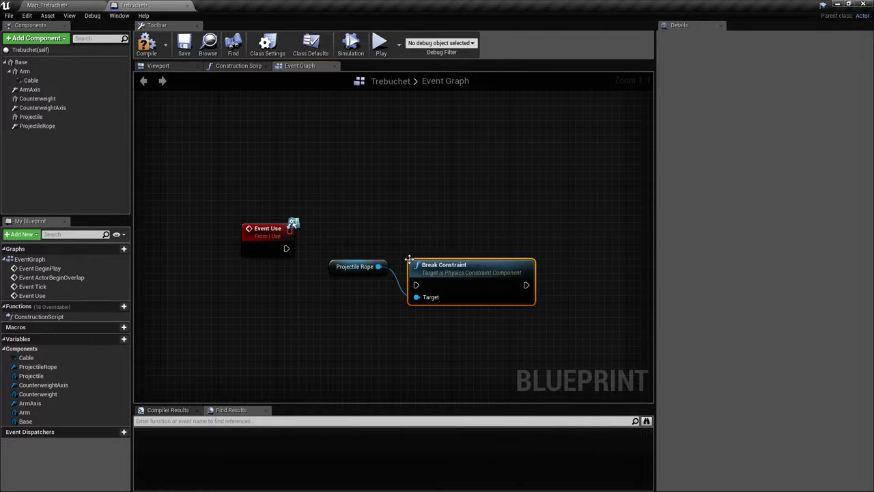
Align Break Constraint with Event Use, place the Projectile Rope reference below them, and connect Event Use's execution to Break Constraint
left_click_drag(355, 267, 318, 295)
left_click_drag(488, 273, 450, 235)
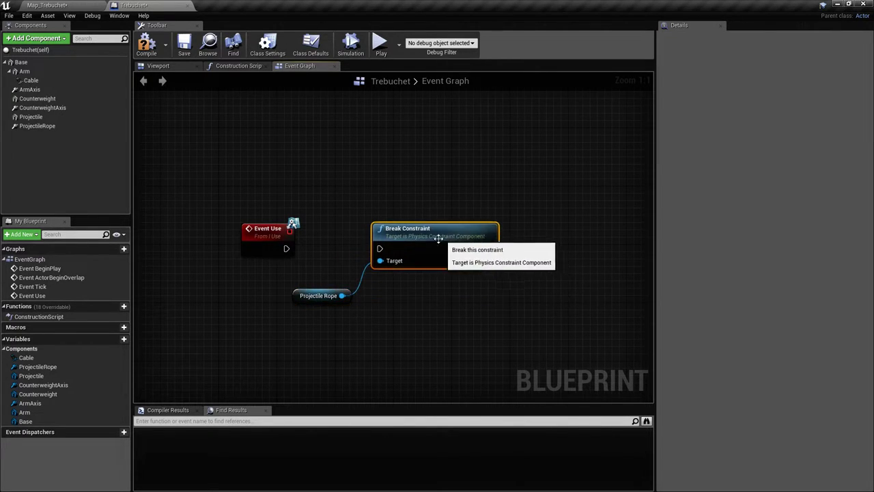
left_click_drag(381, 248, 382, 248)
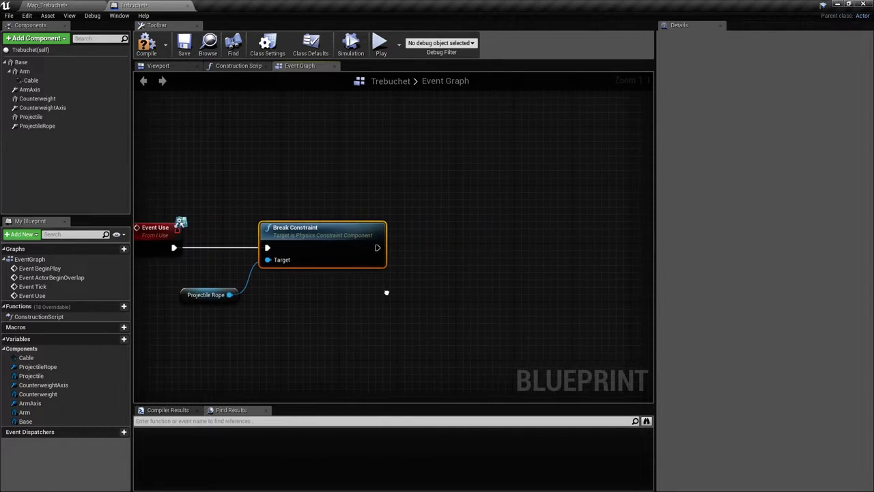
Add a Cable reference to the Event Graph and create a Set Attach End node that targets it
left_click_drag(52, 83, 390, 323)
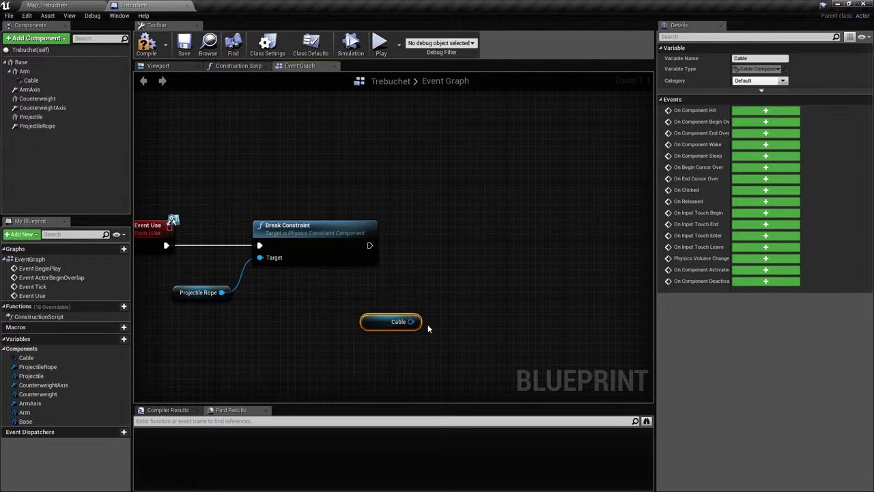
left_click_drag(454, 275, 454, 274)
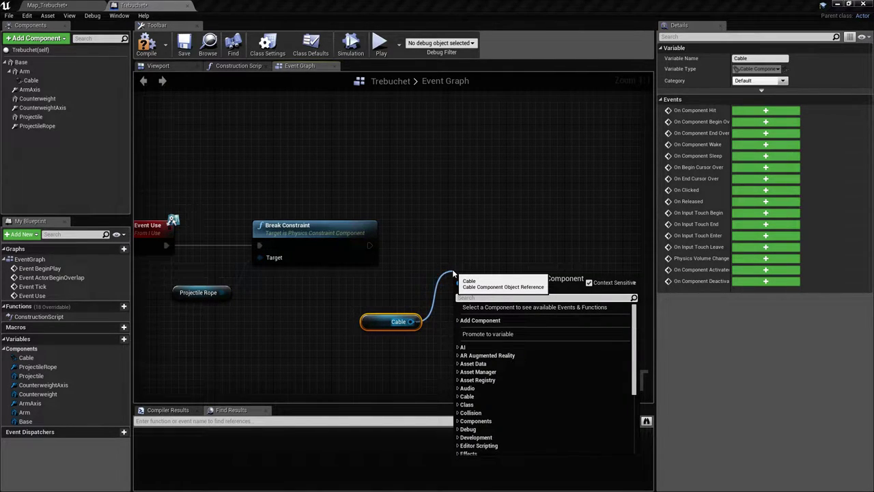
type("set")
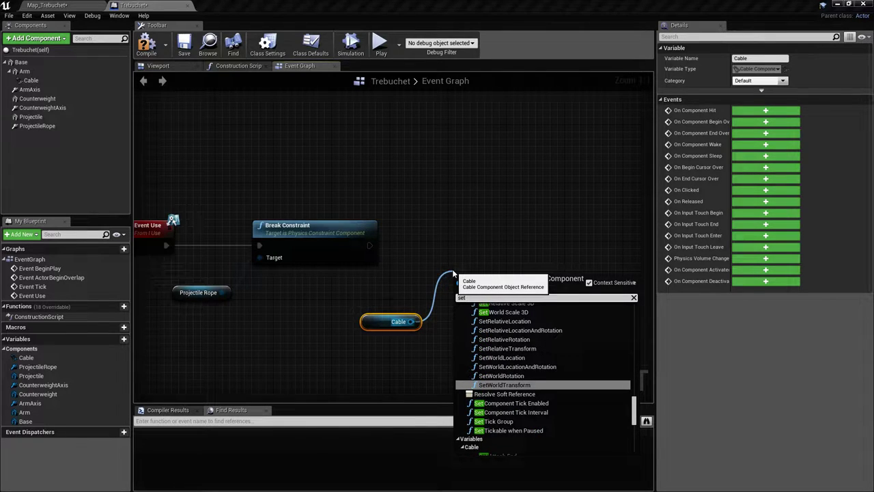
type(" atta")
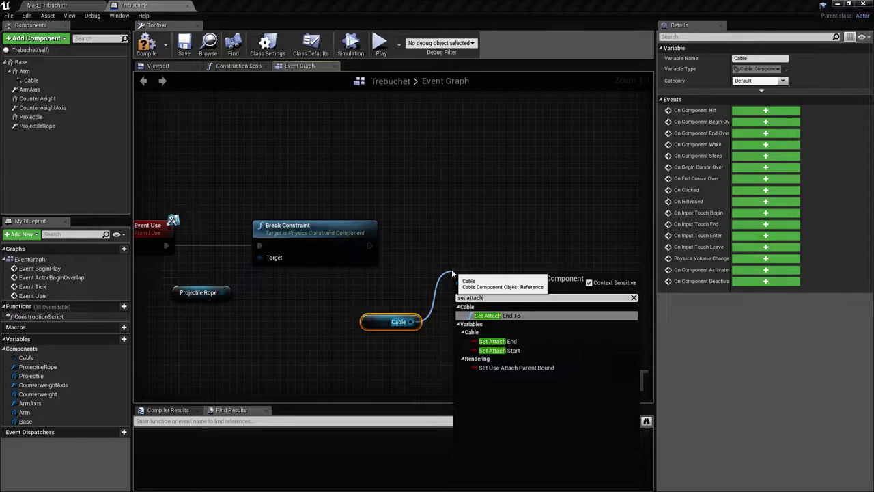
type("ch")
left_click(537, 342)
Align the Attach End SET node with Break Constraint, connect their execution pins, and place the Cable reference beneath them
left_click_drag(489, 239, 473, 247)
left_click_drag(369, 245, 396, 252)
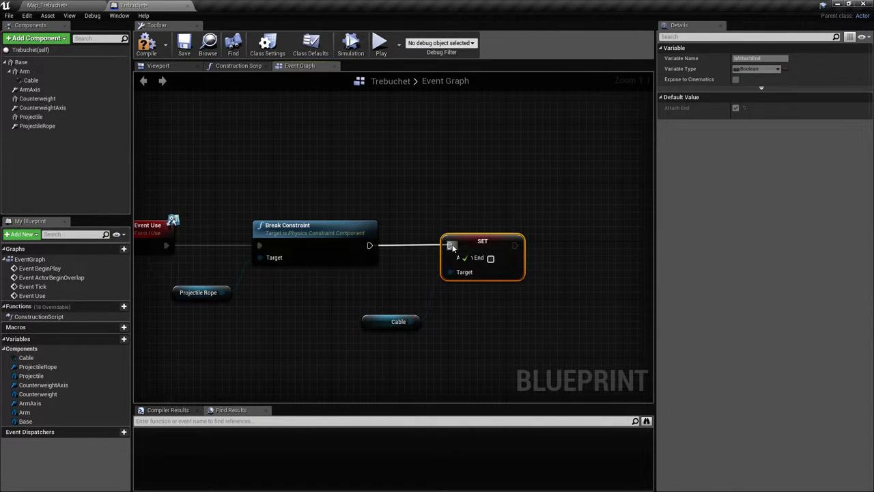
left_click_drag(452, 247, 452, 247)
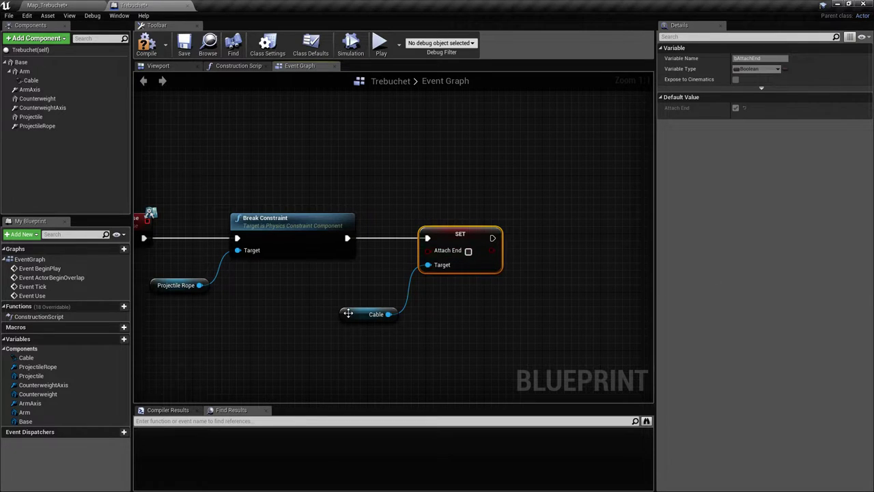
left_click_drag(348, 313, 333, 283)
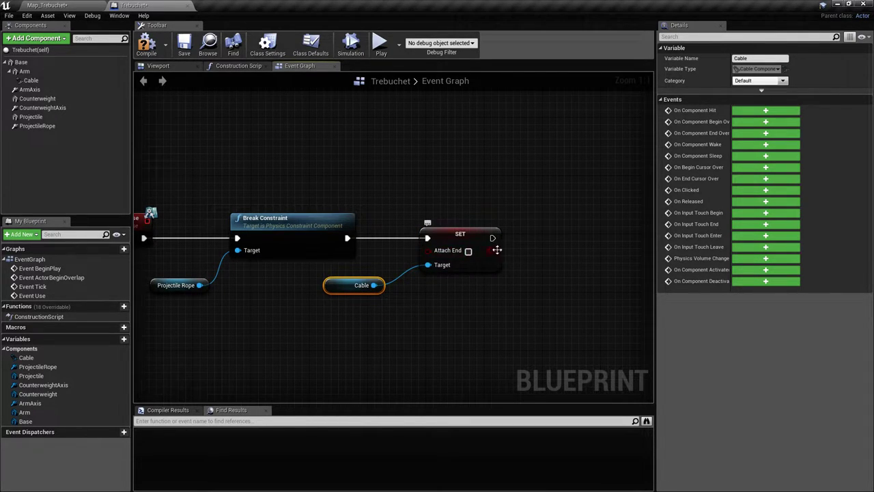
right_click_drag(395, 190, 444, 199)
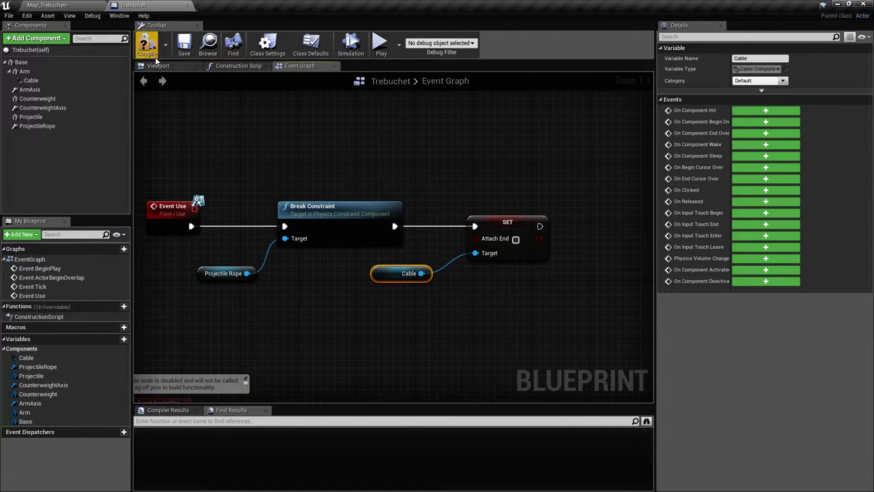
Add a Projectile reference with a DetachFromComponent node targeting it, and connect the Attach End SET node's execution to it
right_click_drag(350, 135, 199, 123)
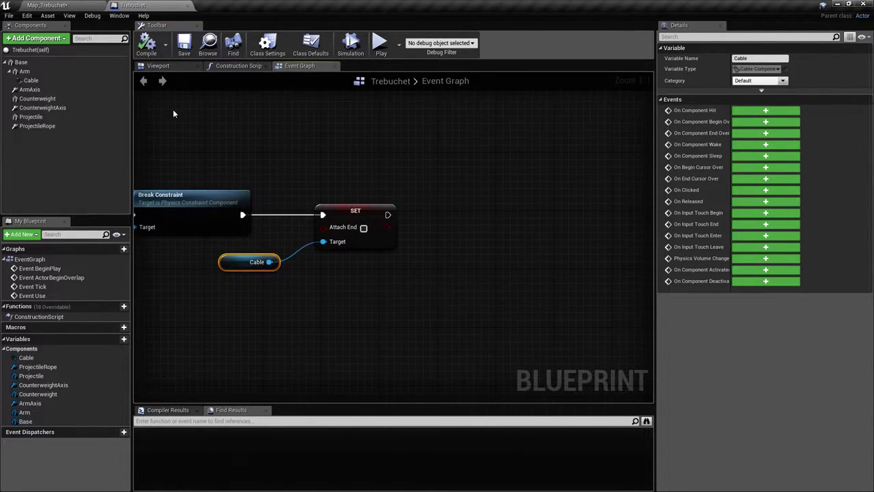
left_click_drag(31, 117, 404, 286)
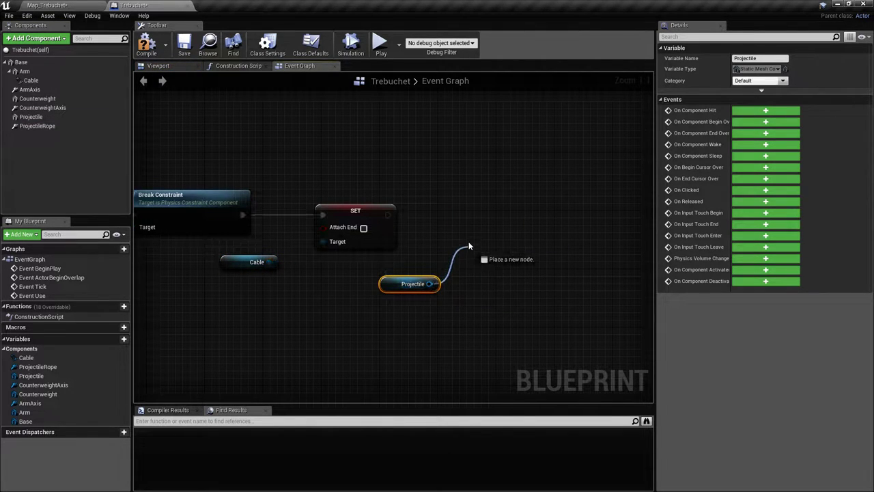
left_click_drag(468, 247, 468, 247)
type("detac")
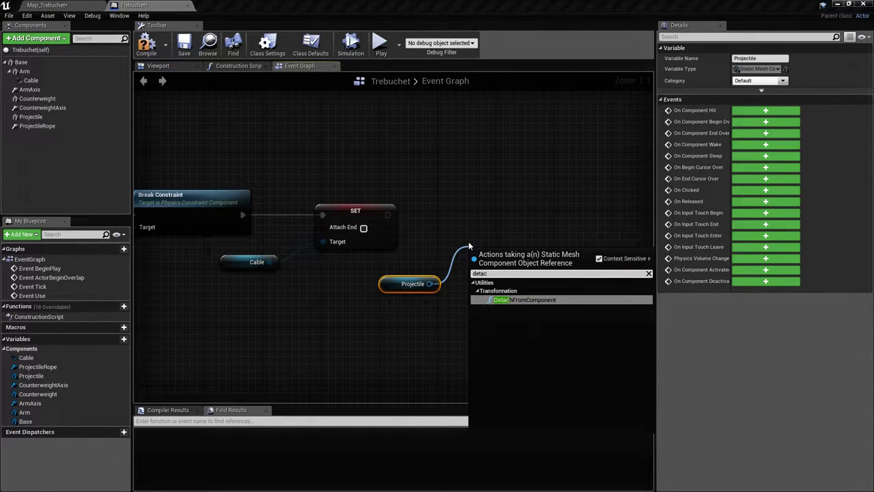
key("Return")
left_click_drag(528, 271, 535, 220)
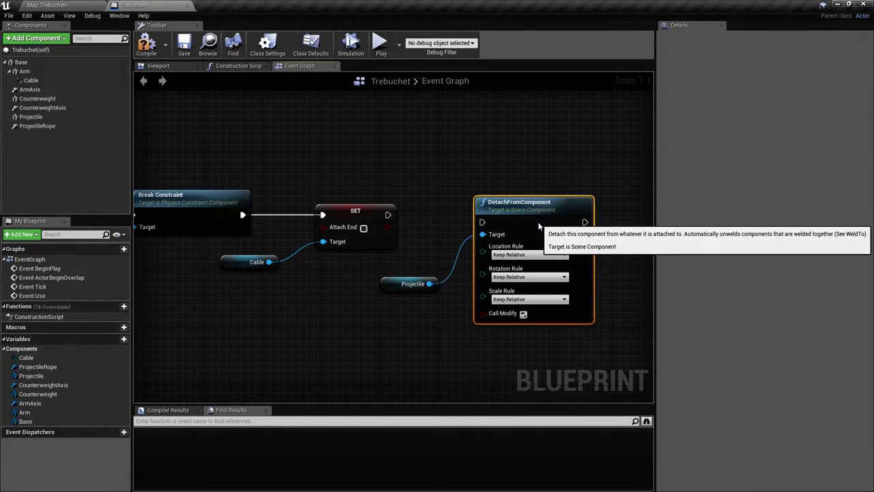
left_click_drag(387, 226, 483, 225)
Set DetachFromComponent's Location, Rotation and Scale Rules to Keep World, then save the Trebuchet blueprint
right_click_drag(443, 228, 411, 217)
left_click(518, 245)
left_click(491, 258)
left_click(500, 265)
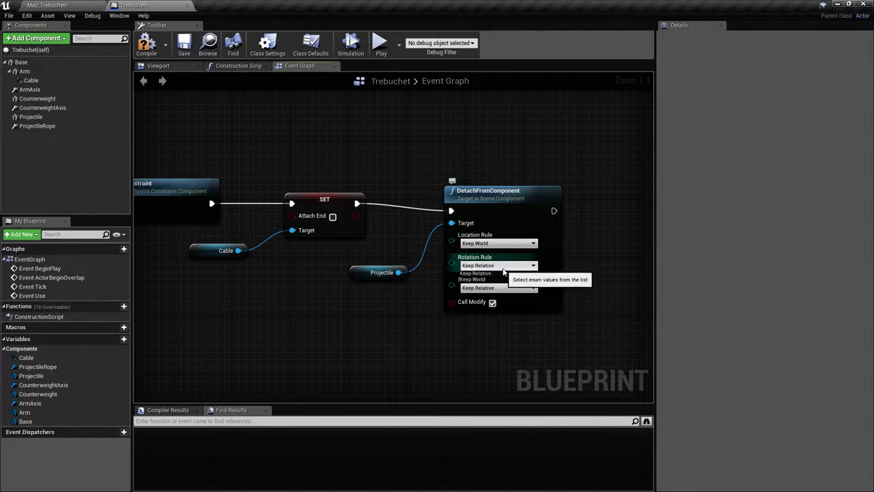
left_click(504, 280)
left_click(512, 294)
left_click(508, 301)
right_click_drag(546, 248, 565, 257)
scroll(565, 257, "down", 3)
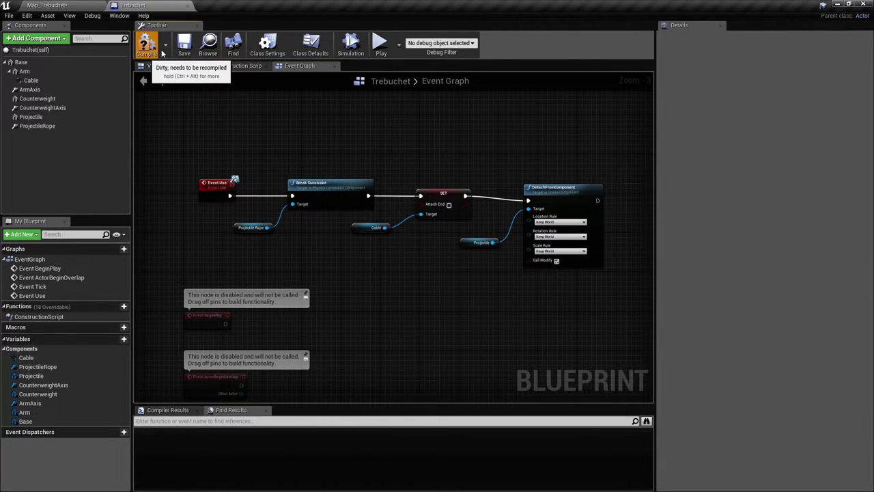
left_click(184, 45)
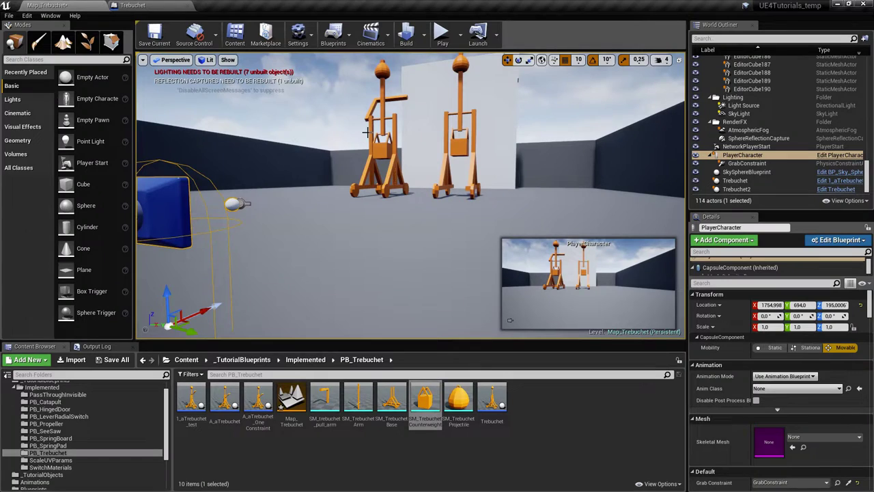
Play Map_Trebuchet, walk up to the new trebuchet and use it to release the swinging projectile
left_click(442, 35)
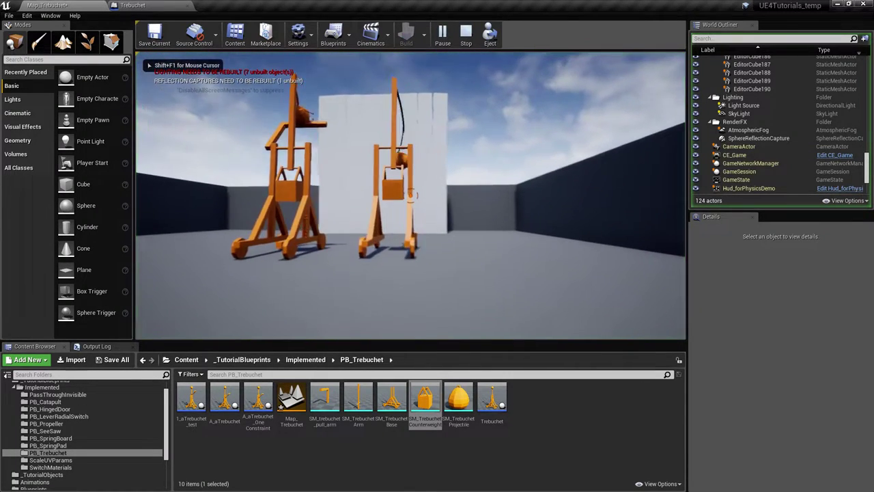
key("w")
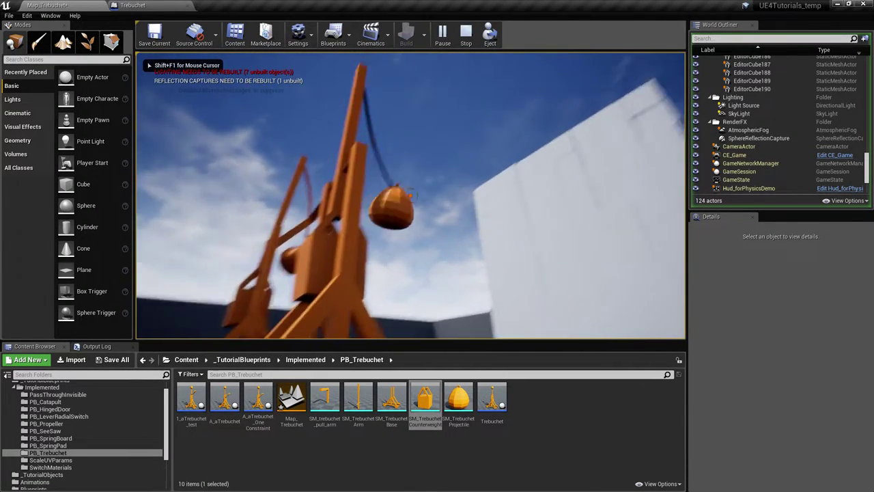
key("s")
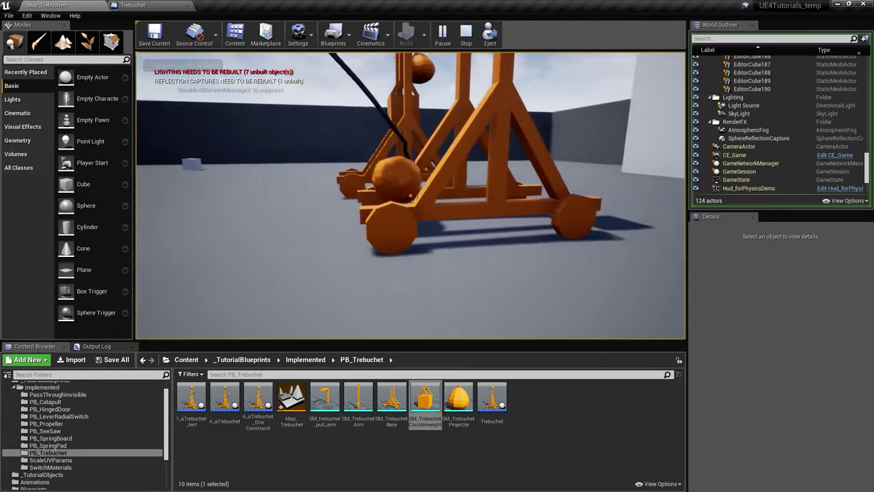
key("w")
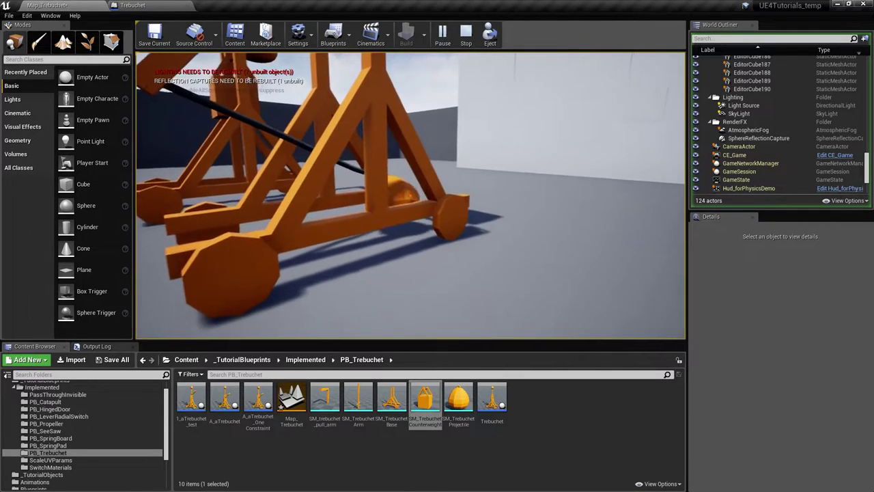
key("e")
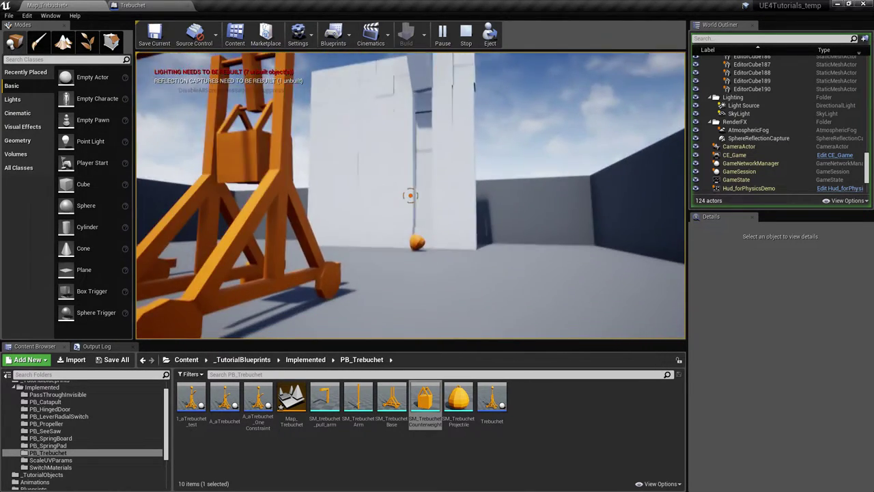
Examine the freed cable on the swinging arm and where the projectile landed from several viewpoints, then end the play session
key("d")
key("s")
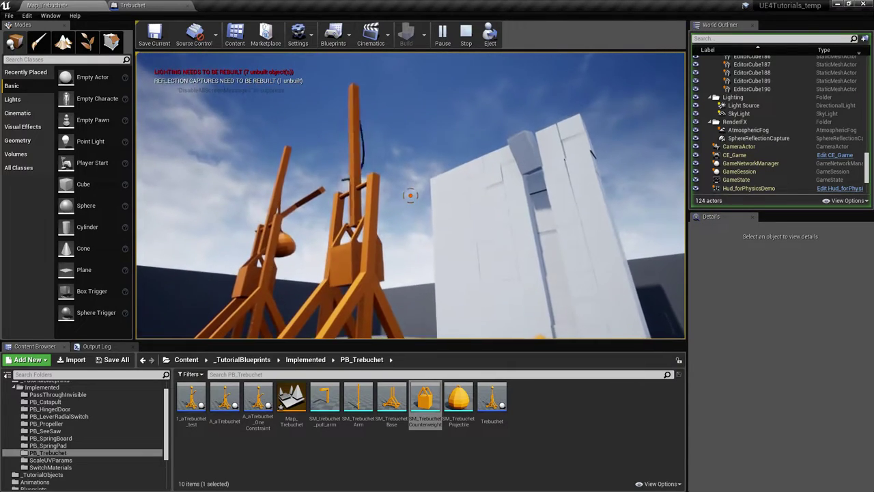
key("a")
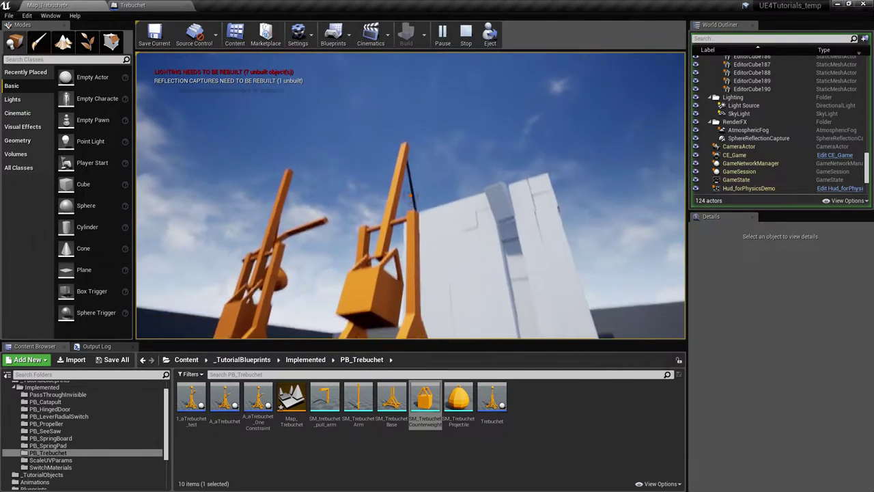
key("s")
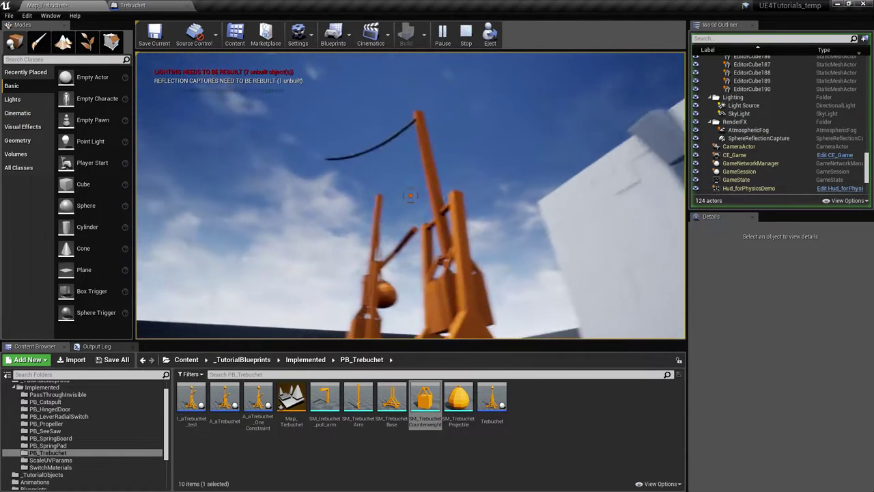
key("a")
key("w")
key("s")
key("w")
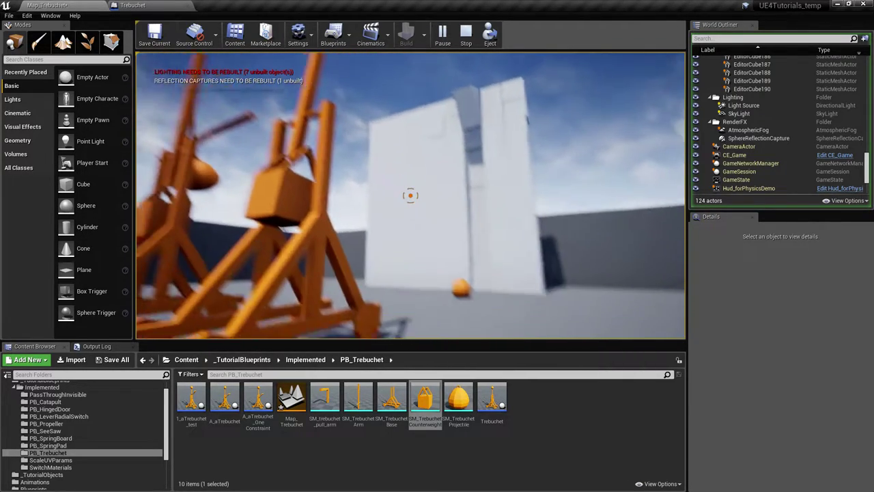
key("d")
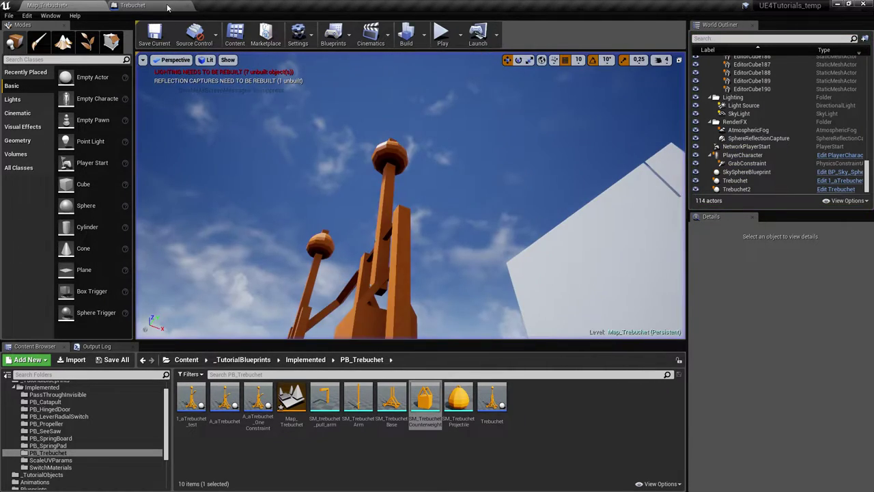
Return to the Trebuchet Event Graph and align DetachFromComponent with the Attach End SET node
left_click(151, 6)
right_click_drag(486, 323, 358, 291)
scroll(494, 277, "up", 3)
right_click_drag(490, 206, 435, 323)
left_click_drag(352, 216, 345, 209)
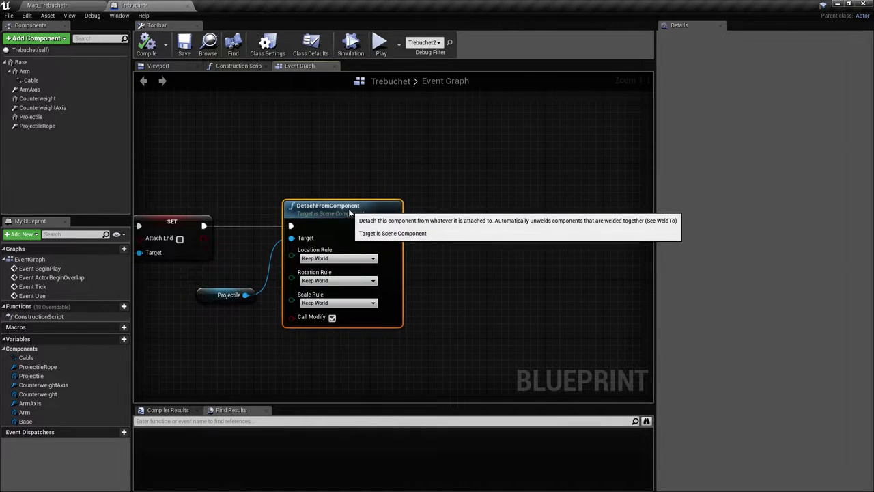
Add another Cable reference with a Set Collision Enabled node targeting it, and arrange both beside DetachFromComponent
right_click_drag(456, 255, 403, 264)
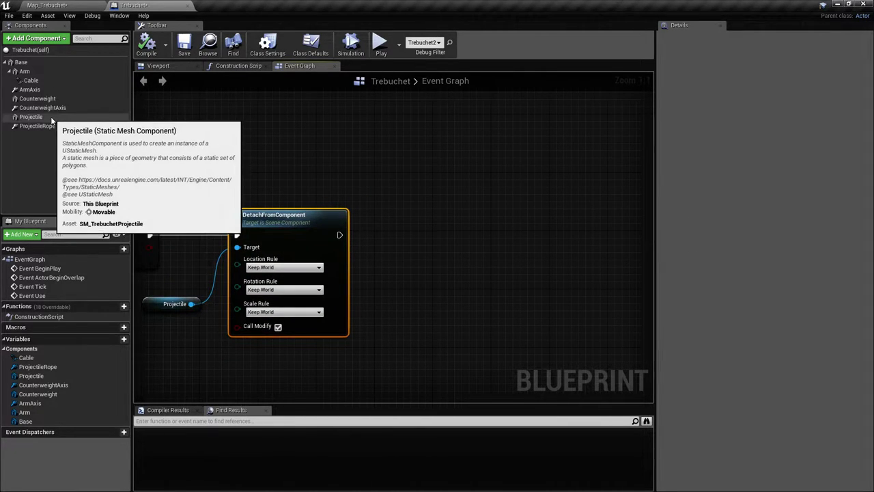
left_click_drag(42, 80, 458, 257)
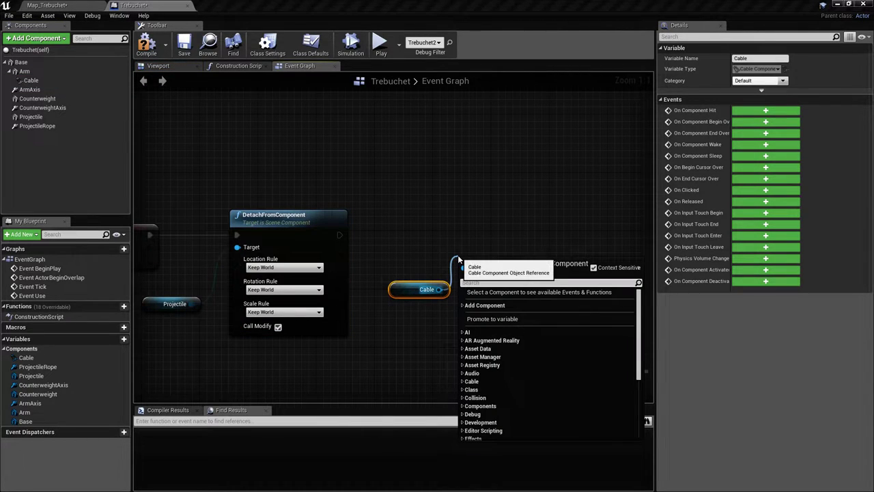
type("enable coll")
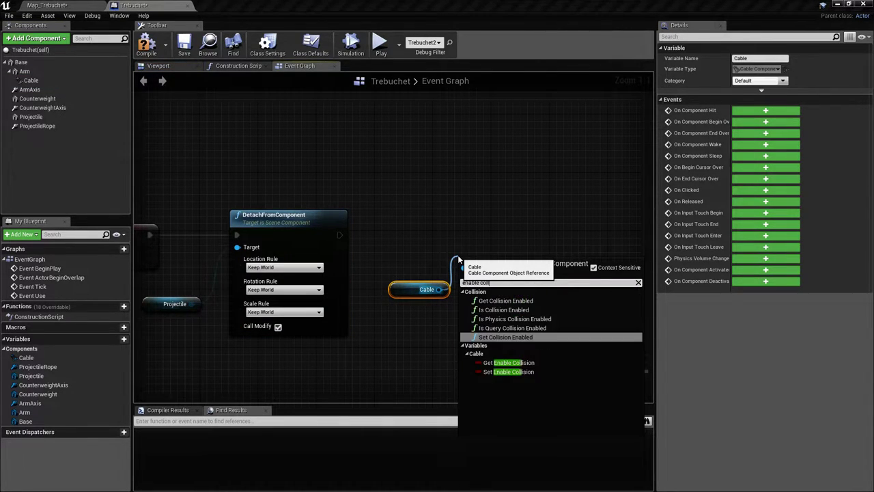
key("Return")
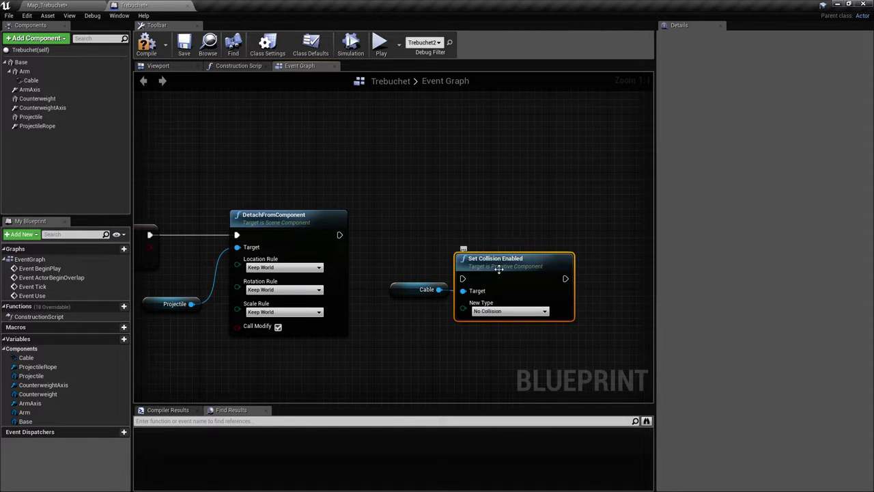
left_click_drag(499, 268, 461, 234)
left_click_drag(415, 297, 370, 315)
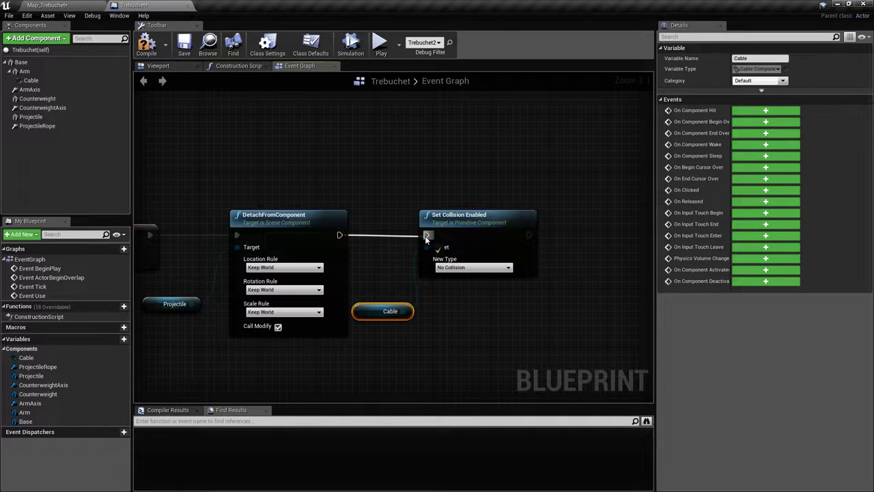
Delete the Set Collision Enabled node from the event graph
left_click(436, 172)
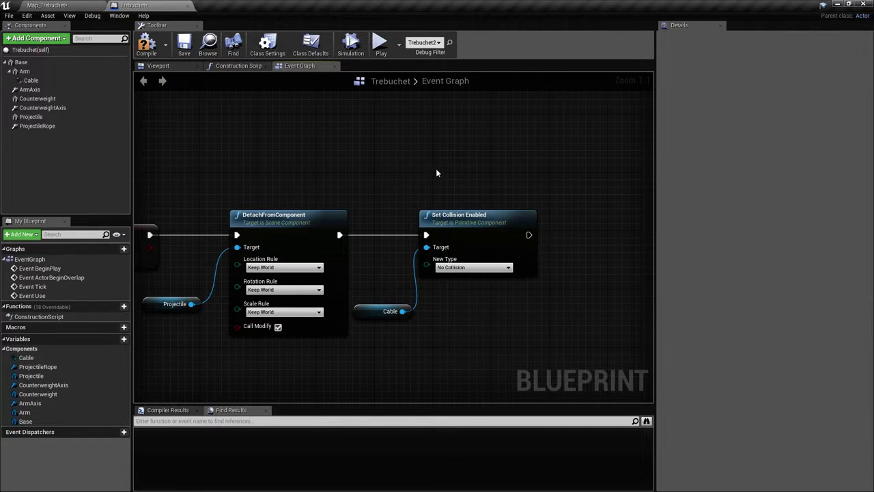
left_click_drag(440, 172, 488, 250)
key("Delete")
Create a Set Enable Collision node from the Cable reference, searching its actions for "collision"
left_click(379, 310)
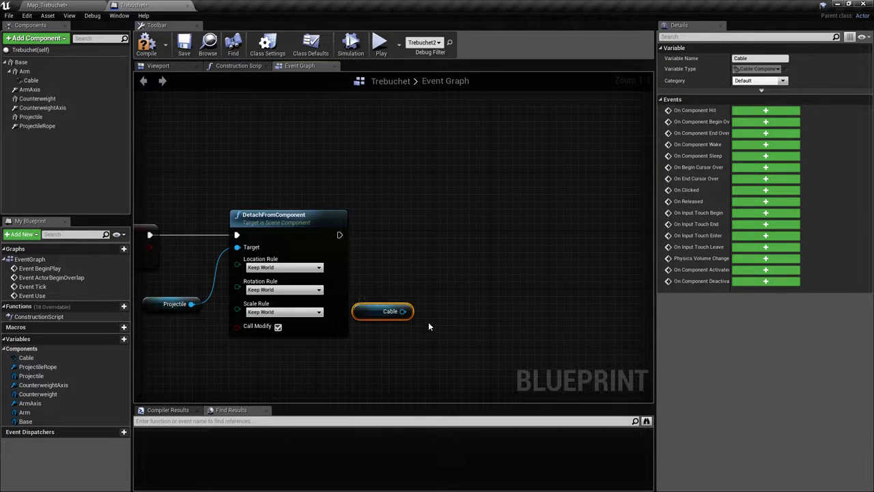
left_click_drag(431, 257, 430, 253)
type("collision")
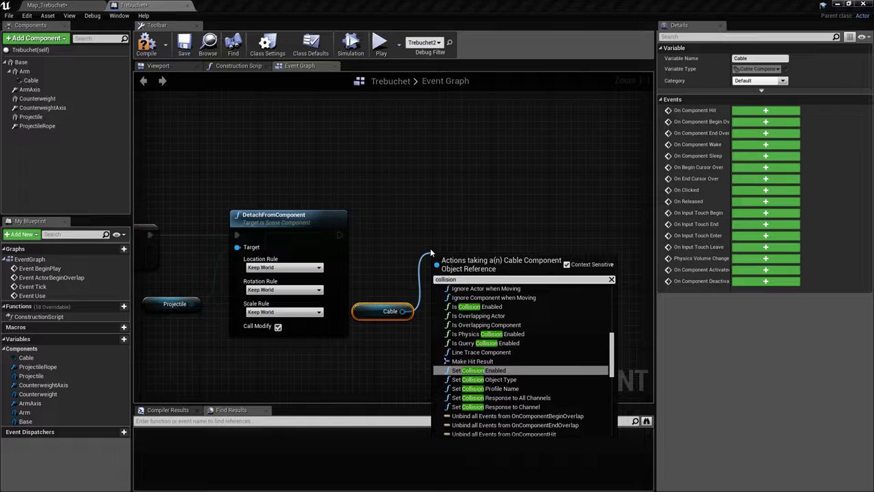
left_click_drag(612, 345, 619, 394)
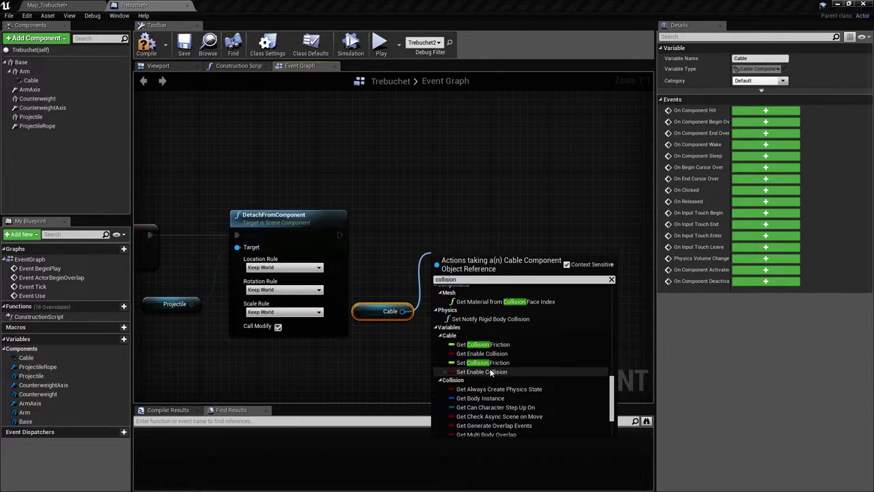
scroll(510, 349, "down", 1)
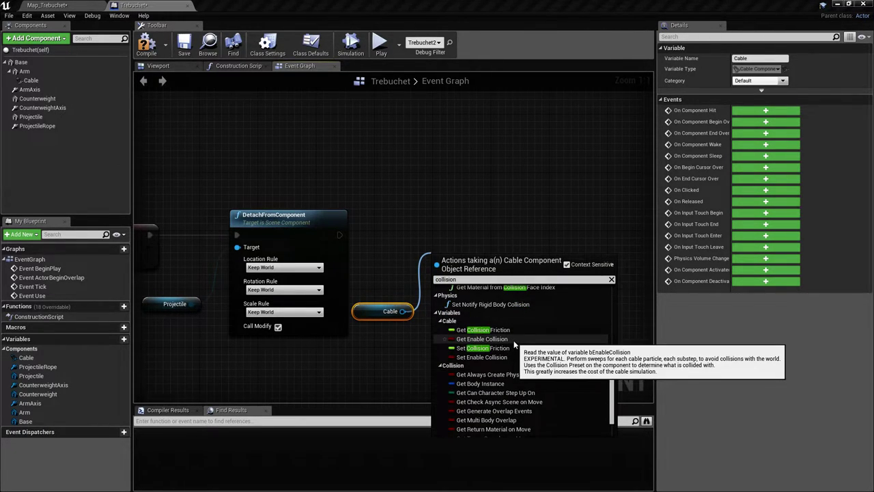
key("Escape")
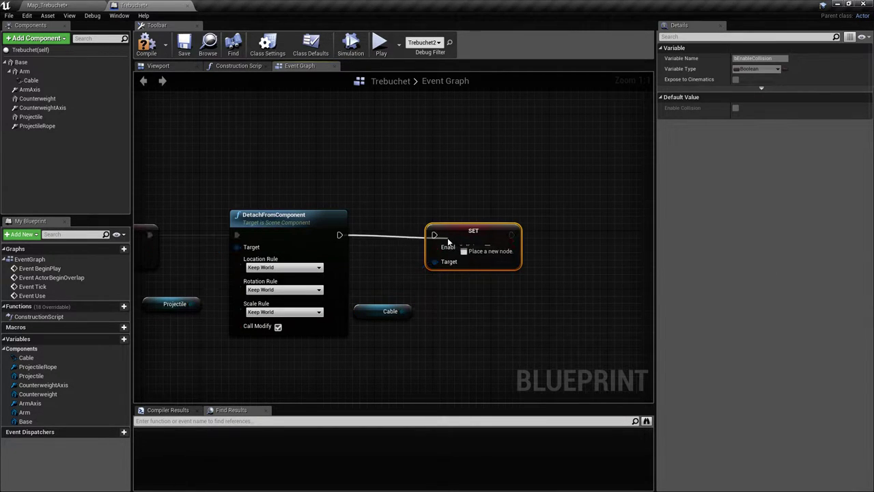
Turn on Enable Collision in the SET node following DetachFromComponent and save the blueprint
left_click(488, 249)
right_click_drag(465, 284, 460, 295)
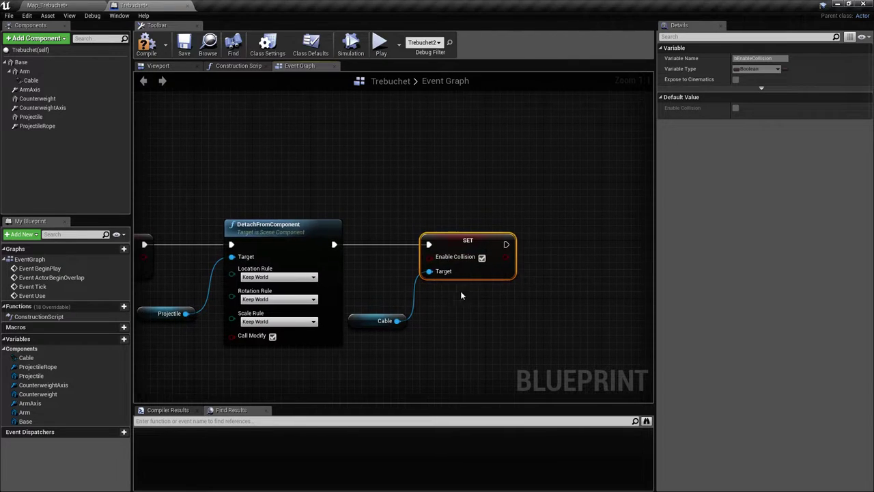
key("ctrl+s")
Review the Cable component's collision settings, and compile and save the Trebuchet blueprint
left_click(30, 79)
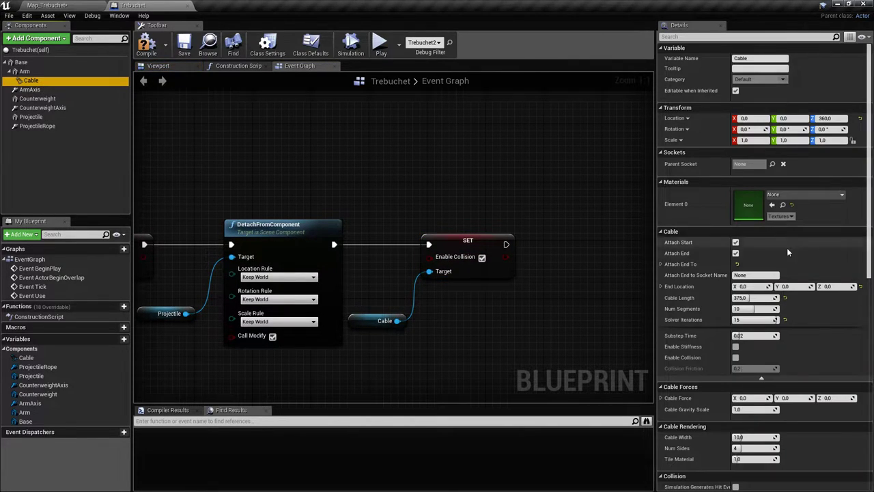
scroll(785, 246, "down", 2)
scroll(781, 251, "down", 1)
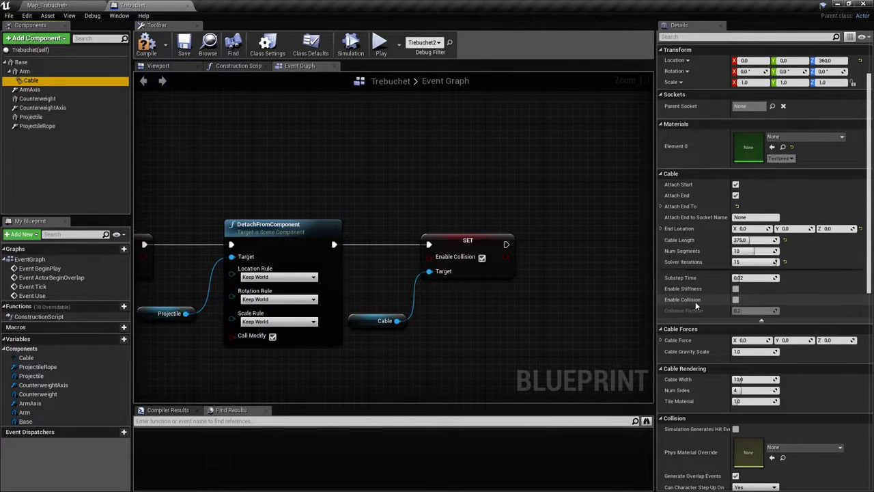
right_click_drag(304, 154, 333, 153)
key("ctrl+s")
left_click(151, 51)
left_click(187, 46)
Switch to the Map_Trebuchet level and start a play session, moving up to the two trebuchets
left_click(76, 5)
scroll(325, 133, "down", 5)
scroll(326, 132, "up", 5)
right_click_drag(412, 183, 418, 197)
right_click_drag(386, 162, 384, 154)
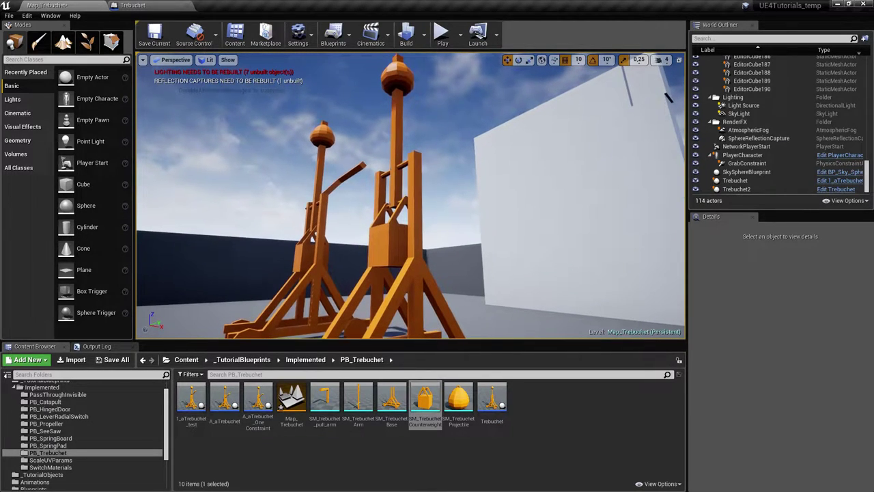
right_click_drag(410, 76, 413, 74)
right_click_drag(441, 124, 440, 108)
left_click(442, 34)
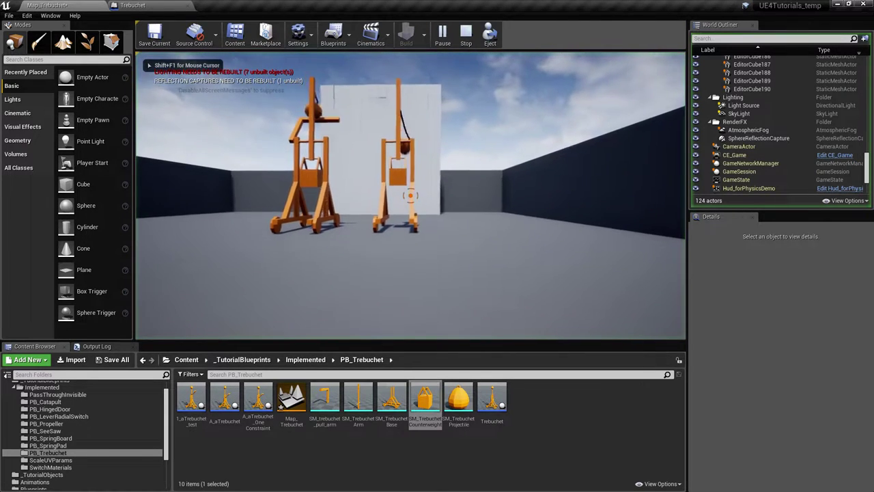
key("w")
key("d")
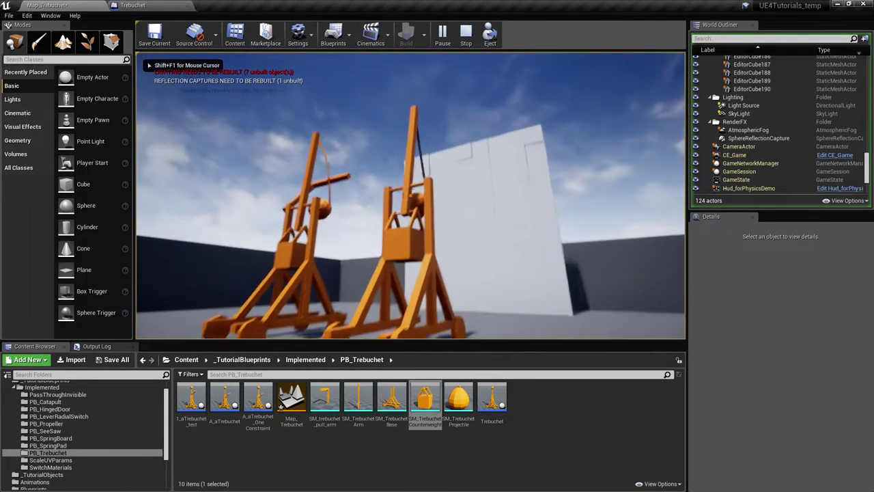
Test the trebuchet in play, examine how the cable behaves against the arm after release, and stop the session
left_click_drag(410, 195, 375, 181)
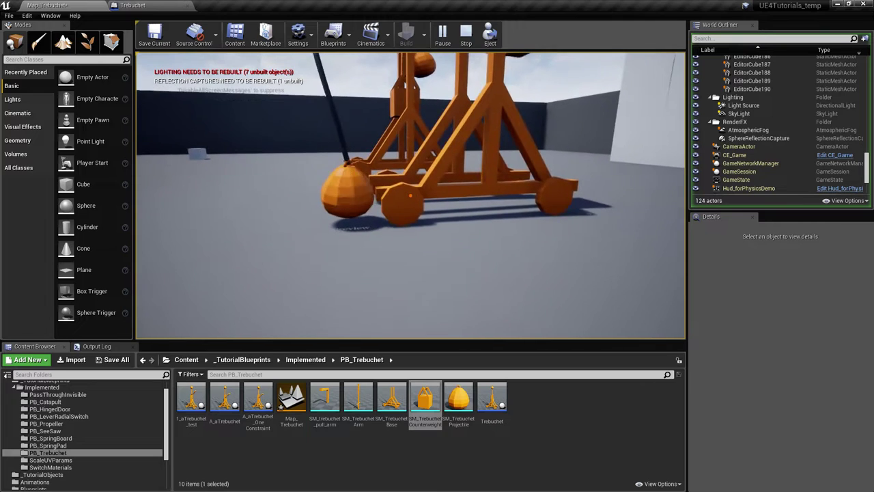
key("d")
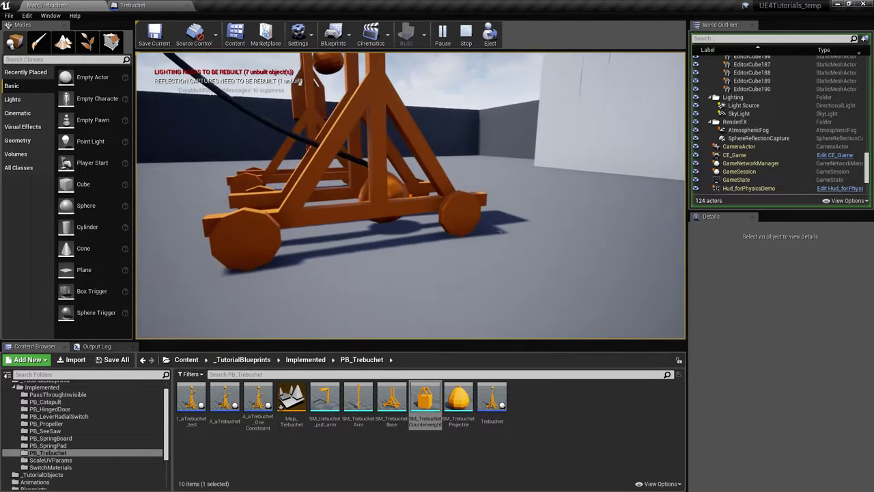
key("w")
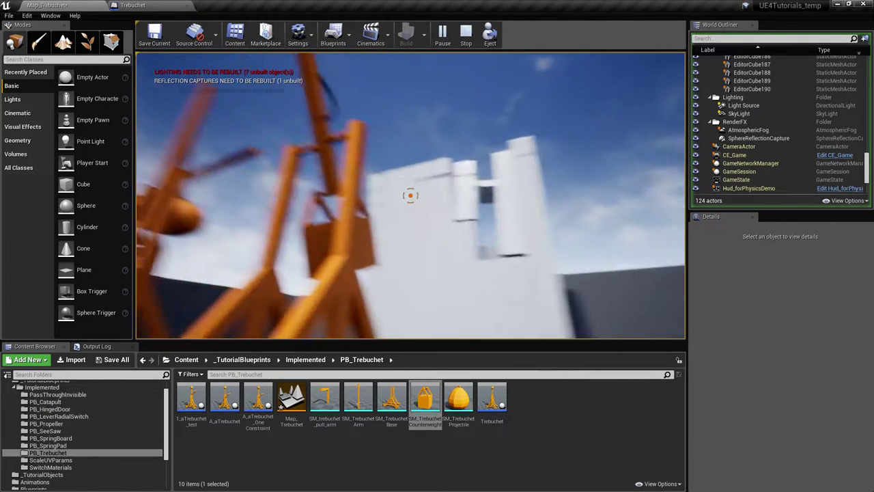
key("a")
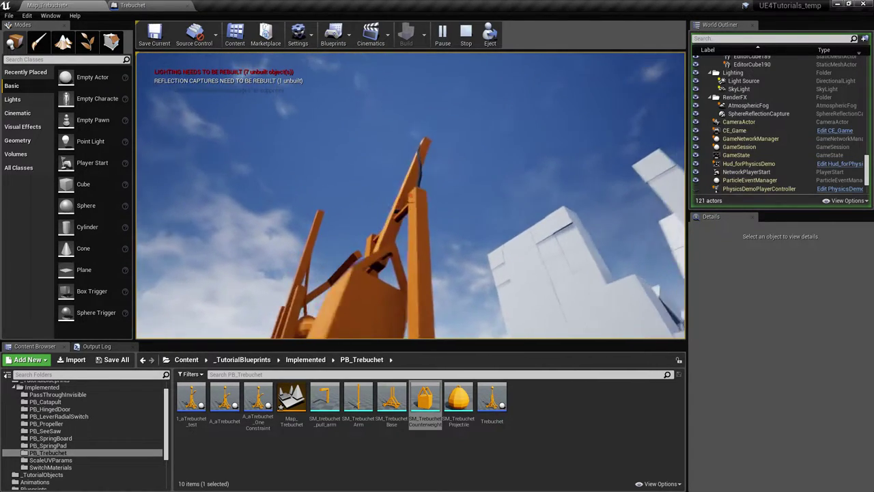
key("w")
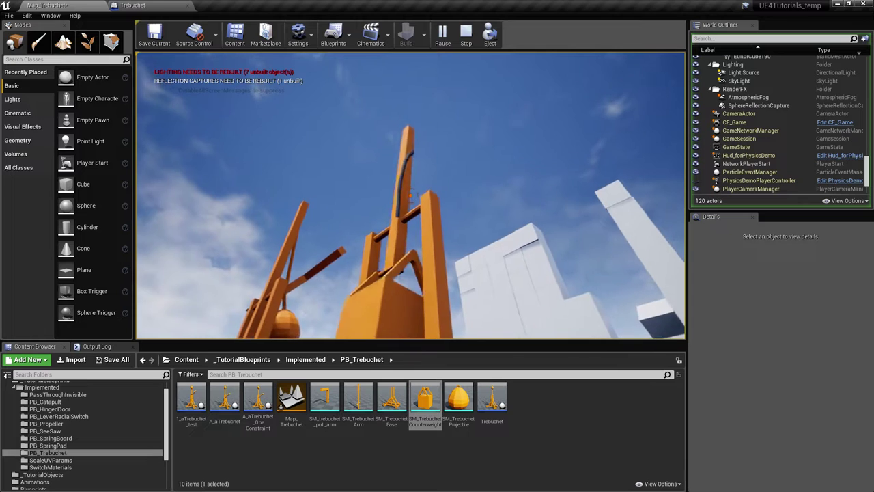
key("d")
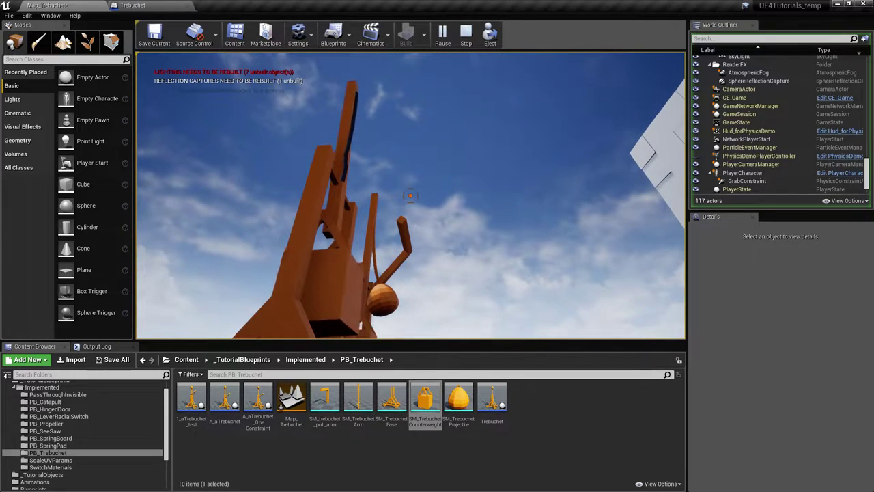
key("Escape")
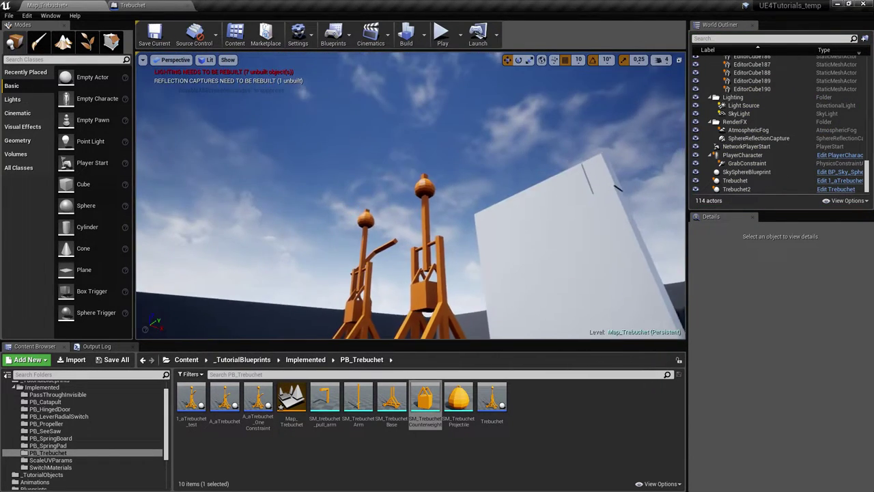
Examine both trebuchets in the level, comparing the one with the angled pull arm to the one without
right_click_drag(411, 196, 411, 258)
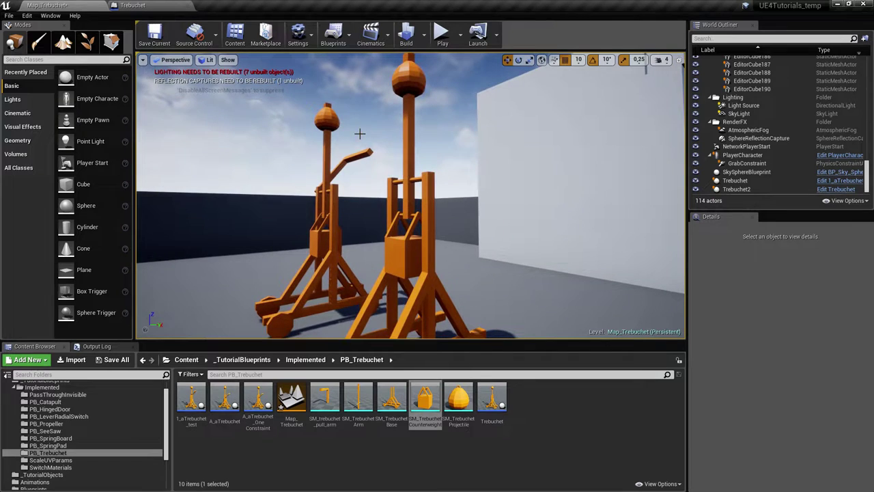
right_click_drag(374, 127, 372, 82)
mouse_move(427, 157)
right_mouse_down()
mouse_move(430, 198)
mouse_move(427, 157)
right_mouse_up()
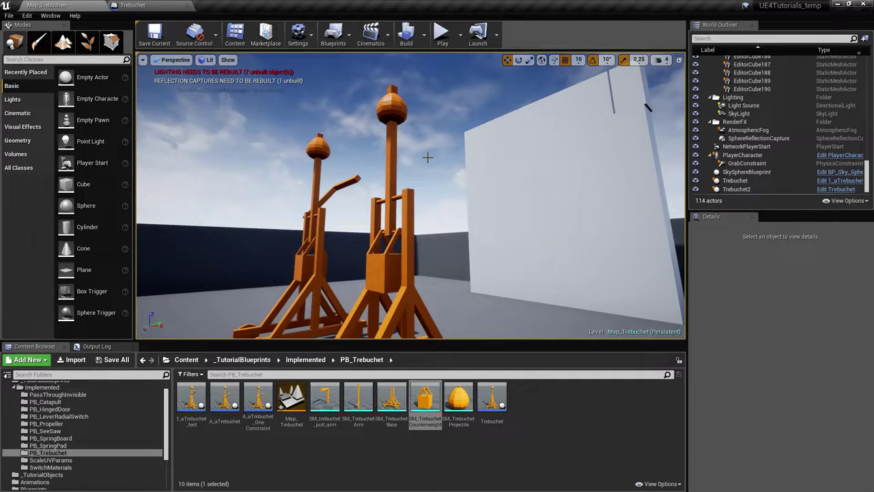
right_click_drag(301, 135, 375, 189)
right_click_drag(406, 144, 360, 171)
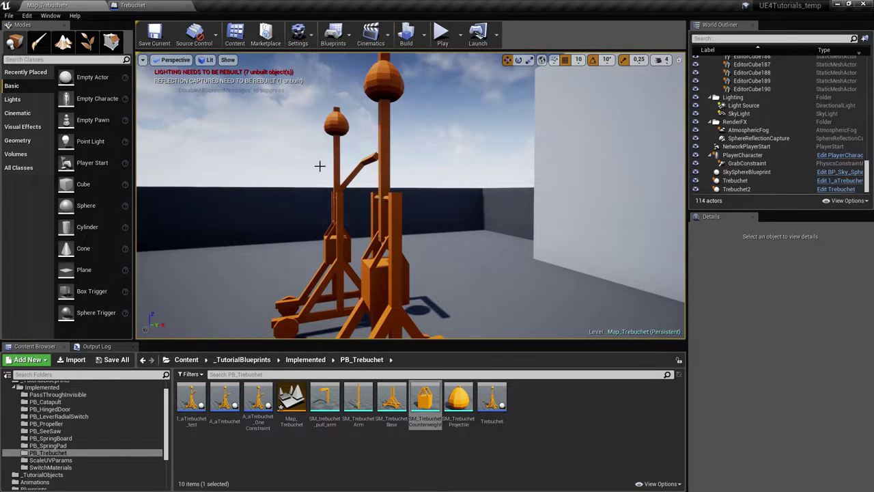
right_click_drag(322, 312, 359, 268)
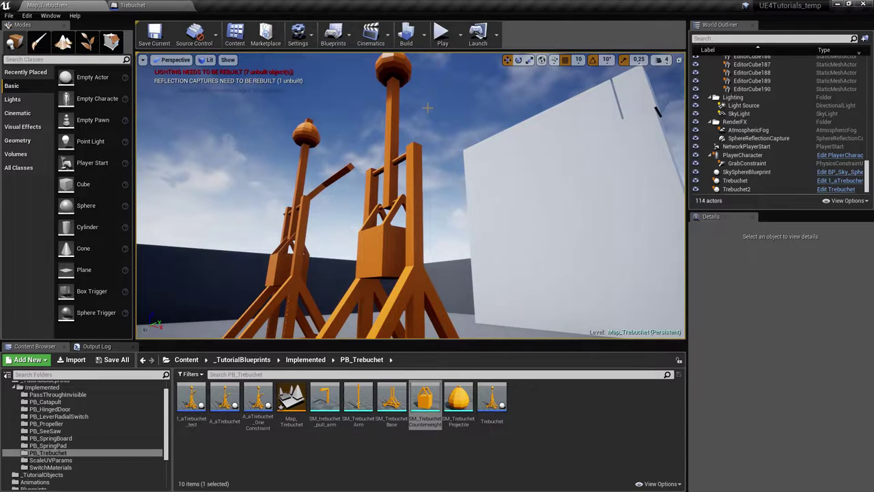
right_click_drag(427, 107, 416, 116)
Add a Static Mesh component named PullArm under Base in the Trebuchet blueprint
left_click(133, 5)
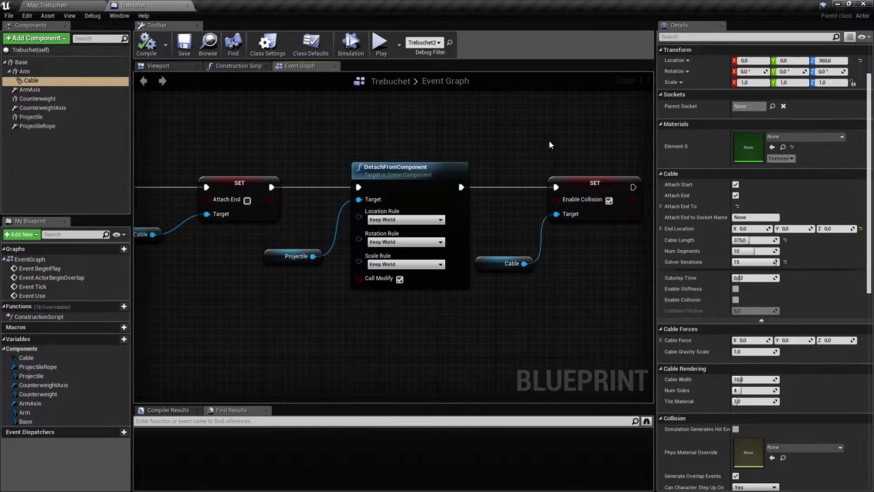
scroll(549, 143, "down", 4)
right_click_drag(477, 141, 485, 259)
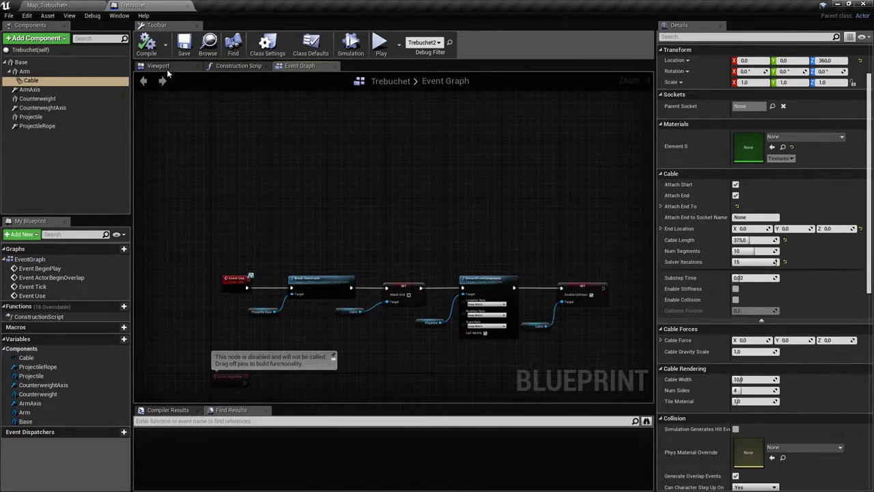
left_click(166, 67)
mouse_move(322, 221)
right_mouse_down()
mouse_move(362, 246)
mouse_move(335, 250)
mouse_move(341, 241)
mouse_move(321, 233)
right_mouse_up()
left_click(45, 64)
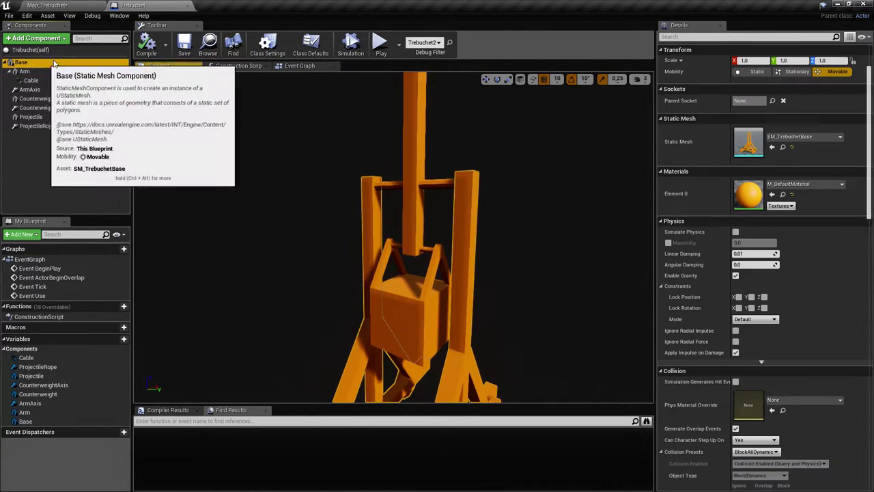
left_click(36, 38)
type("static")
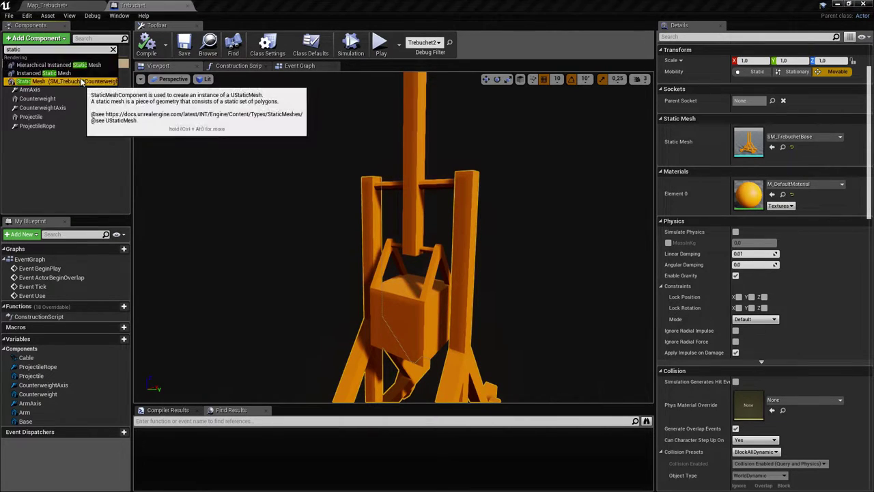
left_click(61, 82)
type("PullArm")
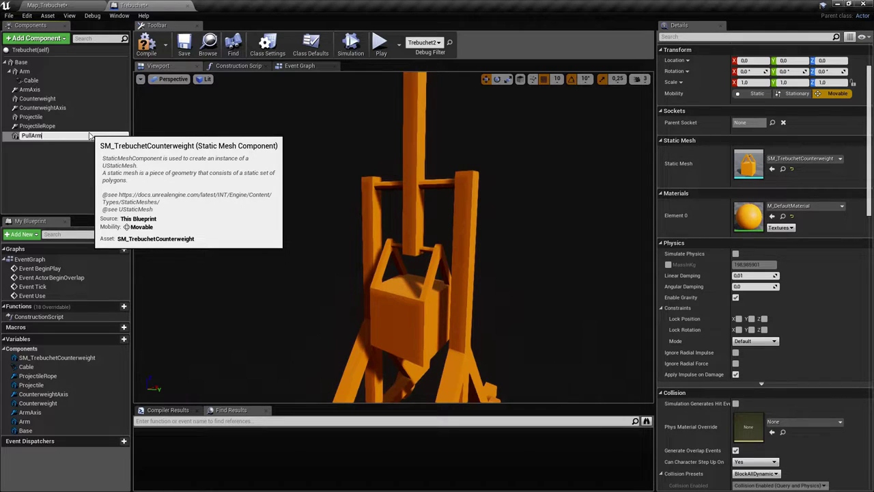
key("Return")
Assign the SM_trebuchet_pull_arm mesh to the PullArm component
left_click(792, 159)
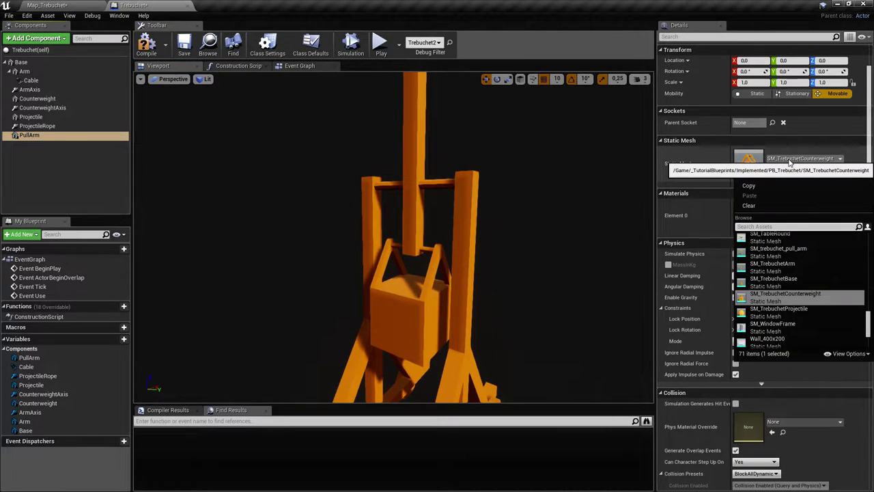
type("pull tre")
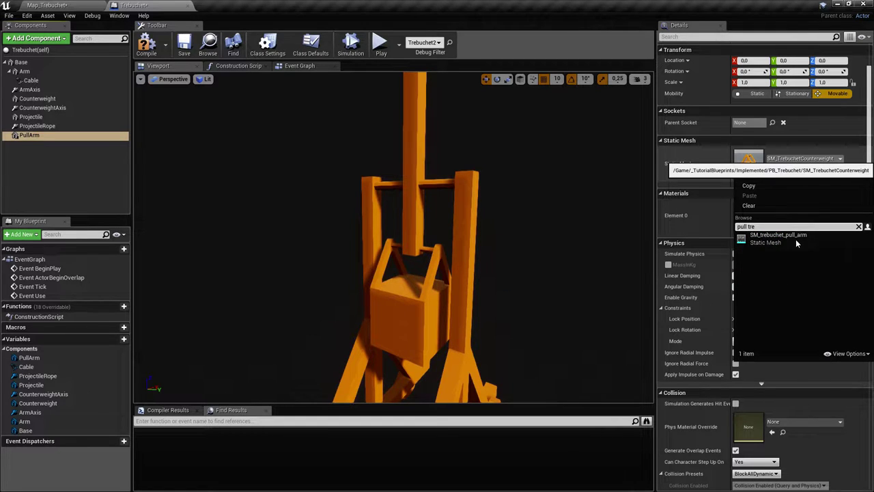
left_click(795, 240)
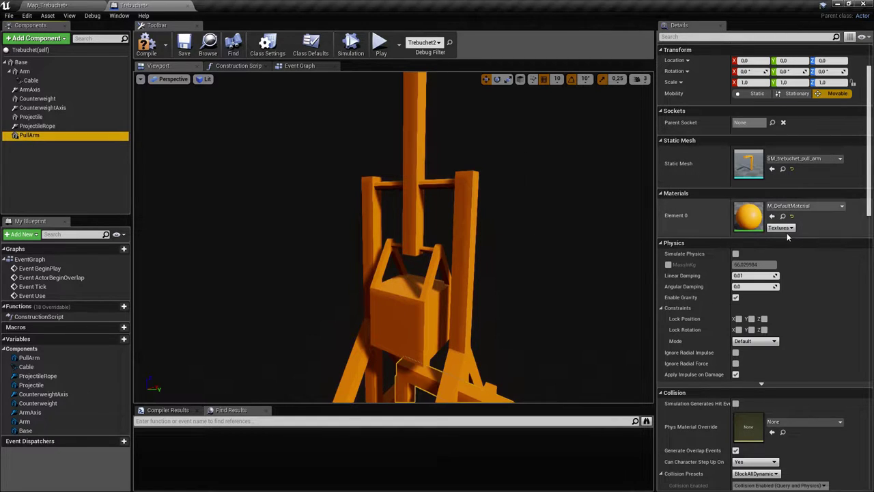
Move the pull arm sideways out of the trebuchet base to Y -120
right_click_drag(527, 307, 676, 273)
right_click_drag(438, 350, 516, 369)
left_click_drag(342, 309, 399, 354)
right_click_drag(399, 354, 211, 341)
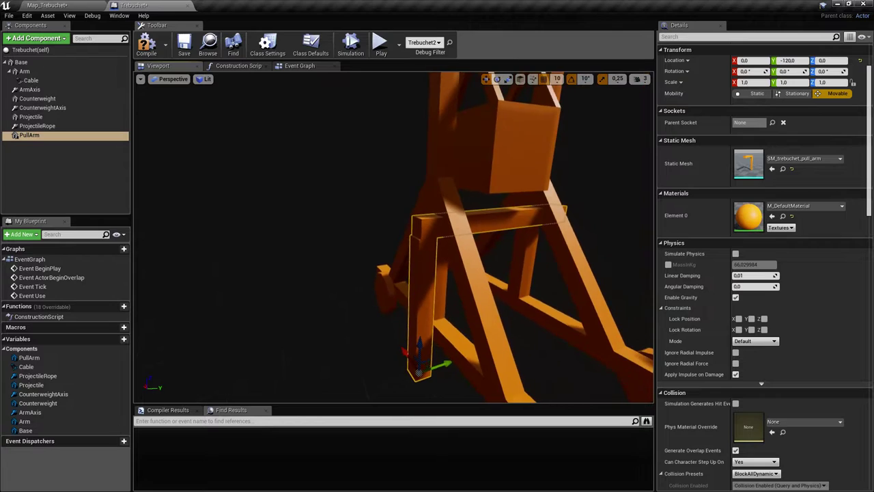
Raise the pull arm to Z 490 along the side post and shift it to X 20
left_click_drag(417, 338, 424, 68)
right_click_drag(423, 68, 471, 34)
mouse_move(396, 168)
right_mouse_down()
mouse_move(451, 164)
mouse_move(396, 168)
right_mouse_up()
left_click_drag(458, 282, 408, 215)
right_click_drag(408, 216, 335, 212)
left_click_drag(443, 216, 440, 243)
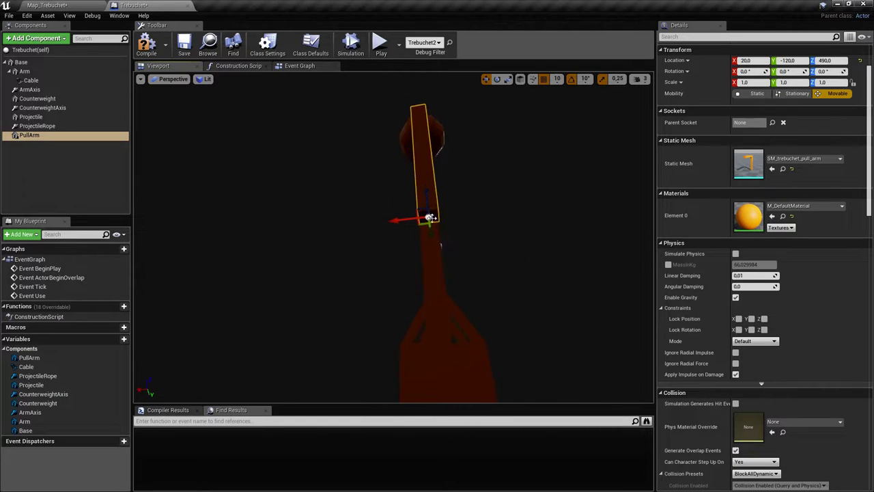
right_click_drag(441, 244, 471, 287)
right_click_drag(451, 207, 441, 217)
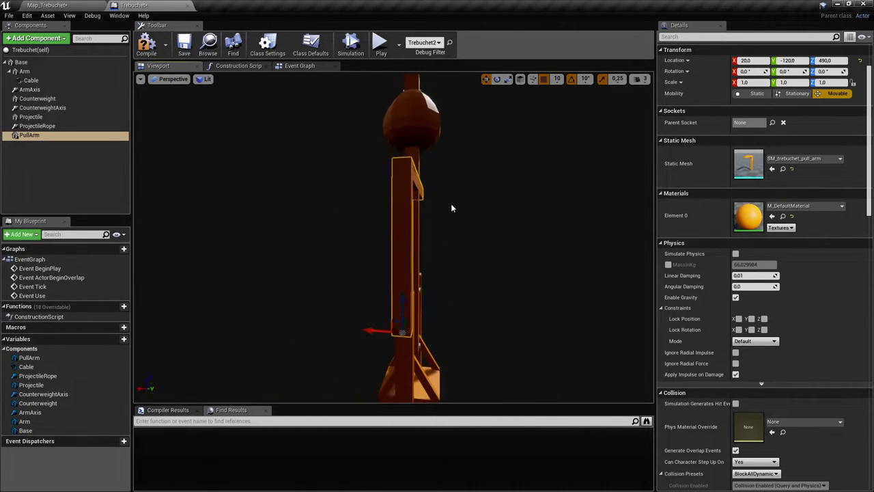
Rotate the pull arm to -40° about the Y axis and save the blueprint
left_click(497, 79)
left_click_drag(439, 294, 345, 361)
right_click_drag(416, 141, 379, 140)
left_click_drag(451, 278, 418, 289)
right_click_drag(417, 289, 314, 306)
key("ctrl+s")
left_click_drag(506, 335, 504, 315)
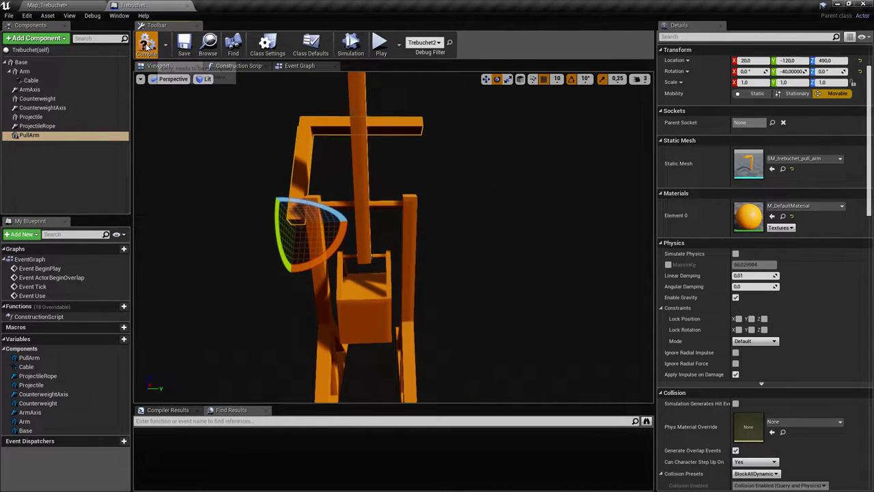
In the Event Graph, move the Break Constraint node chain down and away from the Event Use node
mouse_move(248, 100)
right_mouse_down()
mouse_move(259, 105)
mouse_move(248, 101)
right_mouse_up()
left_click(298, 66)
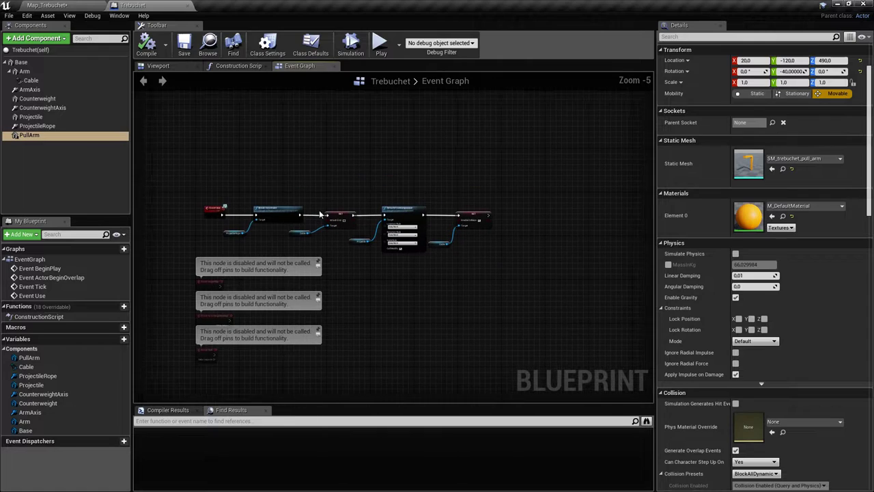
left_click_drag(493, 249, 493, 249)
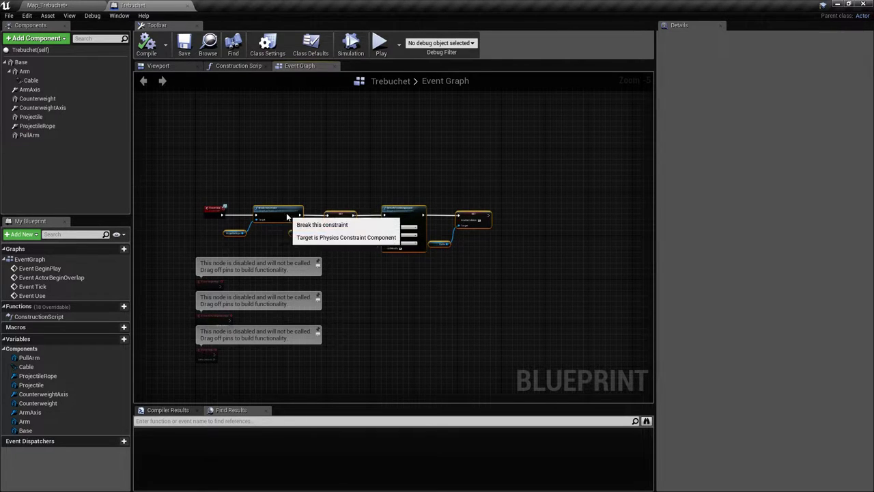
left_click_drag(286, 212, 392, 293)
right_click_drag(369, 271, 404, 254)
Delete the disabled BeginPlay, ActorBeginOverlap and Tick event nodes from the Event Graph
scroll(381, 227, "up", 4)
scroll(381, 227, "down", 3)
right_click_drag(341, 253, 371, 253)
key("Delete")
Create three Boolean variables named Armed, Arming and Firing
scroll(363, 183, "up", 2)
mouse_move(363, 183)
right_mouse_down()
mouse_move(272, 161)
mouse_move(279, 184)
mouse_move(348, 189)
right_mouse_up()
scroll(273, 160, "down", 2)
scroll(309, 179, "up", 3)
right_click_drag(286, 177, 350, 174)
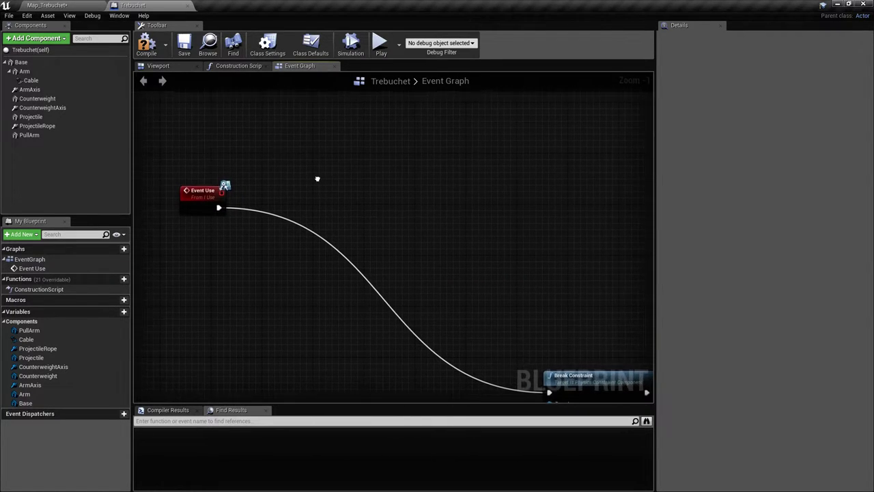
scroll(322, 180, "up", 1)
right_click_drag(333, 196, 321, 177)
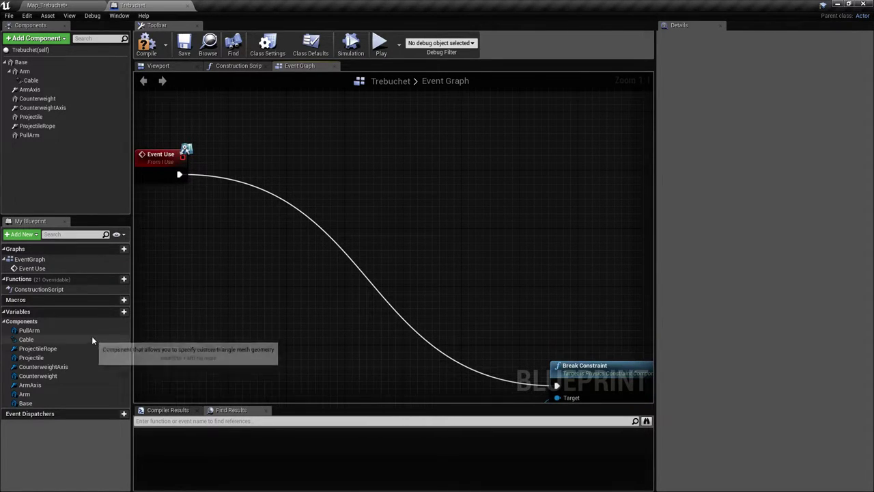
left_click(123, 312)
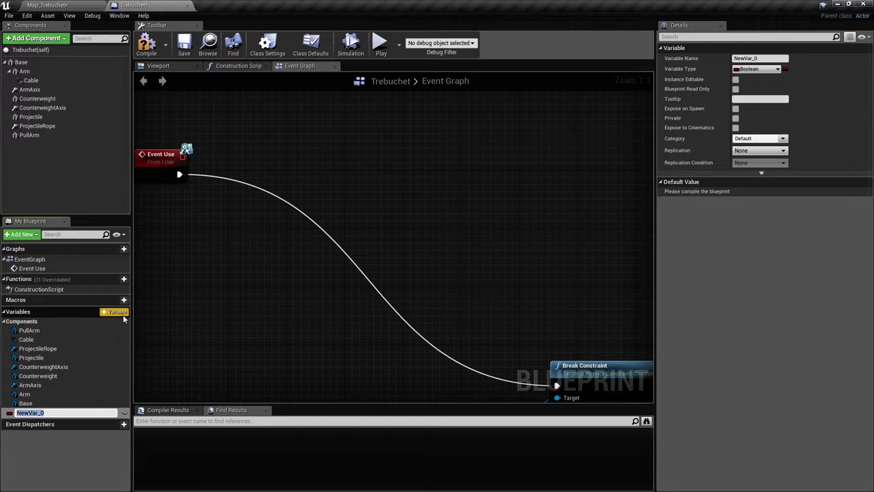
key("Return")
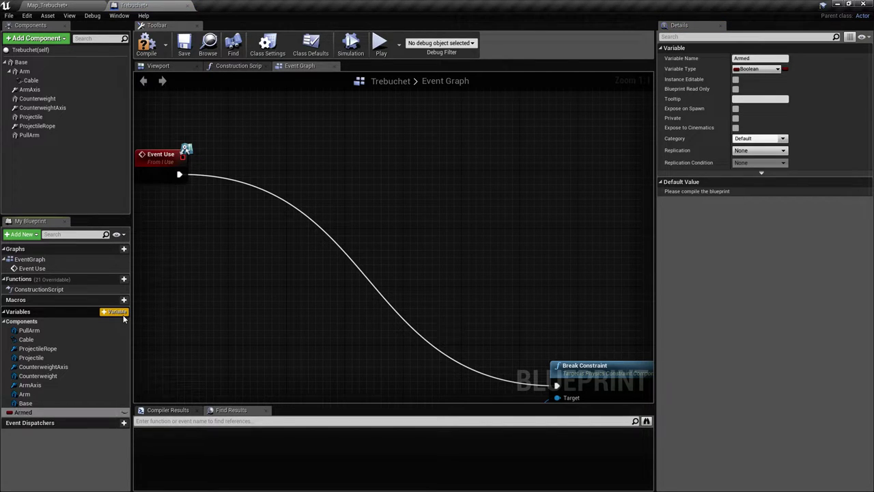
left_click(114, 312)
type("A")
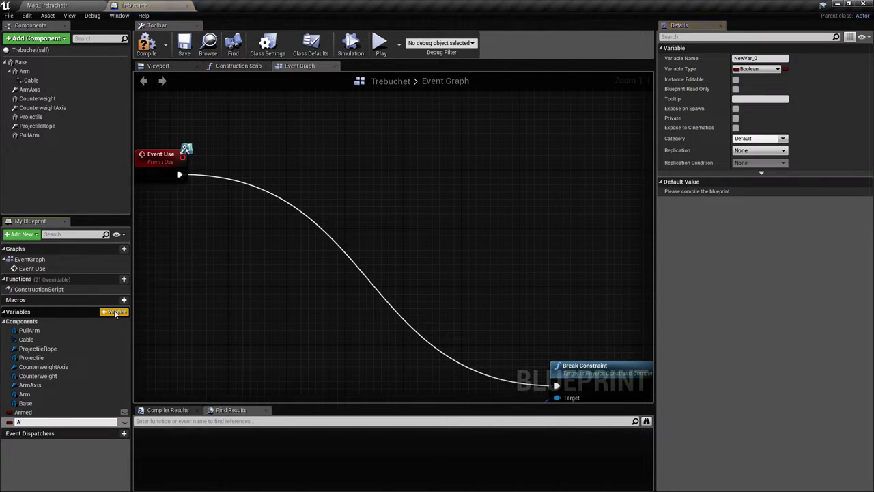
key("Return")
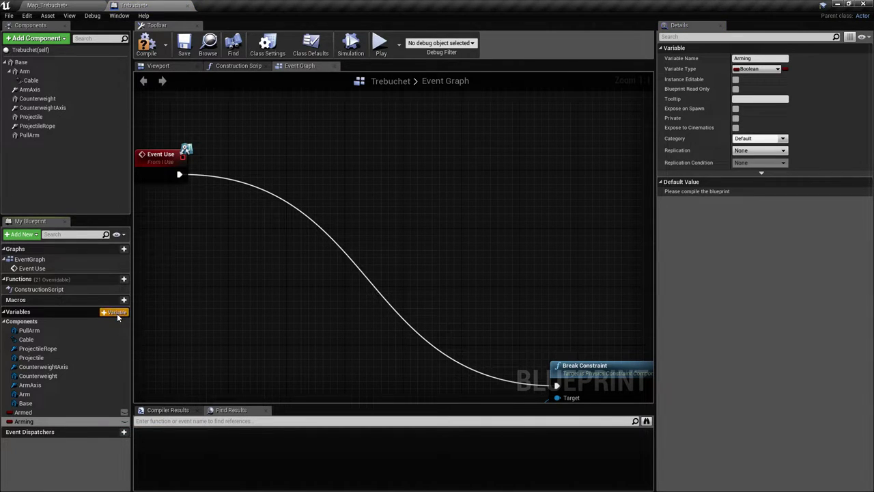
left_click(115, 312)
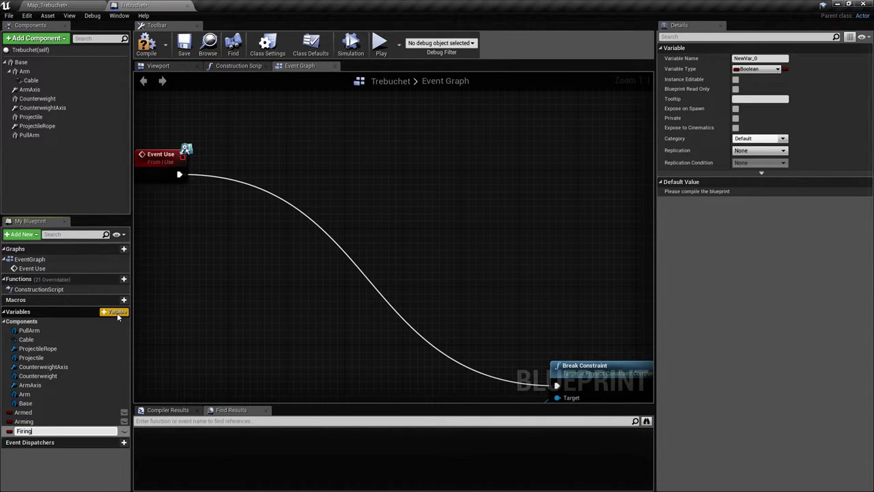
key("Return")
Disconnect the Event Use node from the Break Constraint node
right_click_drag(265, 235, 316, 251)
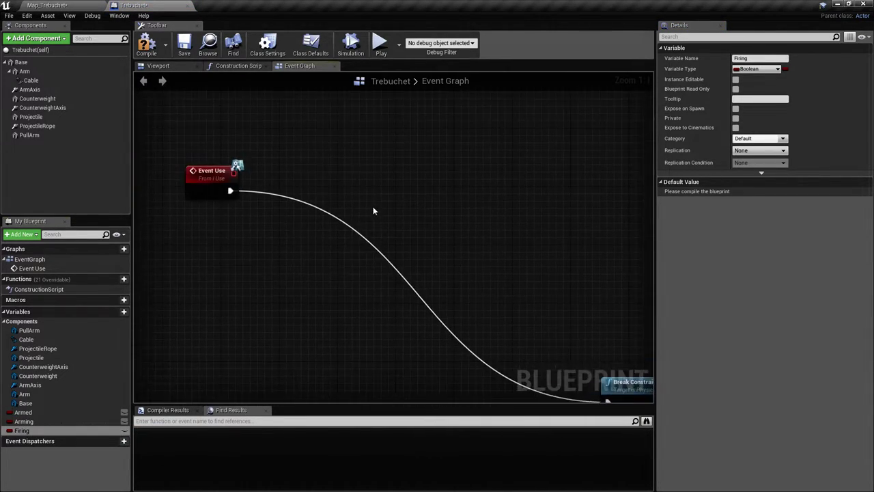
left_click(371, 244, "ctrl")
right_click_drag(368, 212, 305, 202)
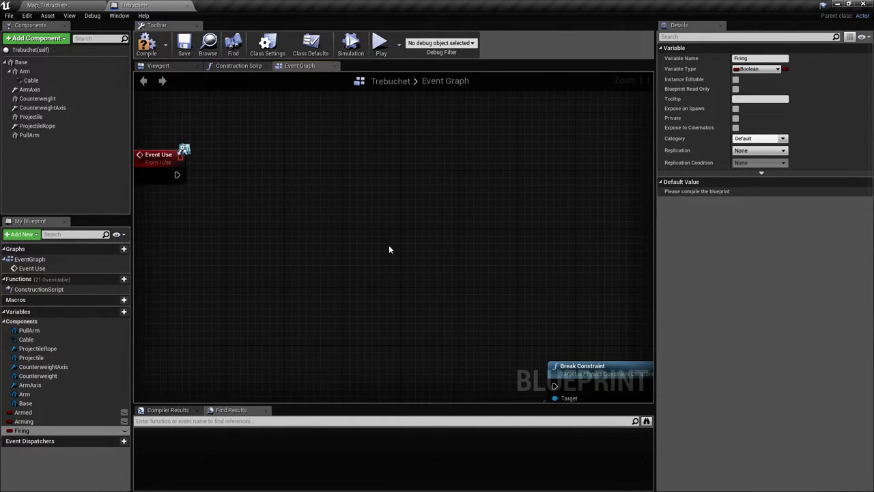
key("Home")
left_click_drag(472, 250, 570, 263)
right_click_drag(301, 175, 320, 239)
scroll(432, 254, "up", 5)
scroll(285, 254, "down", 2)
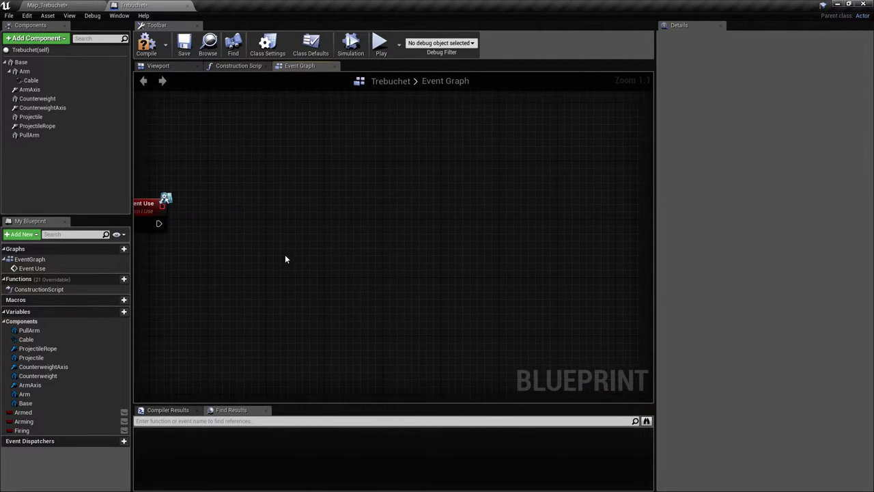
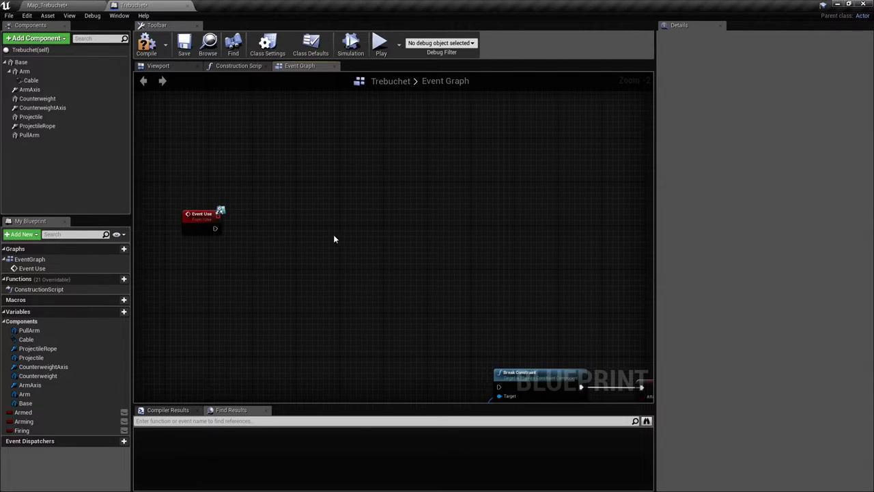
Add a Branch node executed by Event Use, with the Armed variable as its condition
right_click_drag(334, 236, 341, 242)
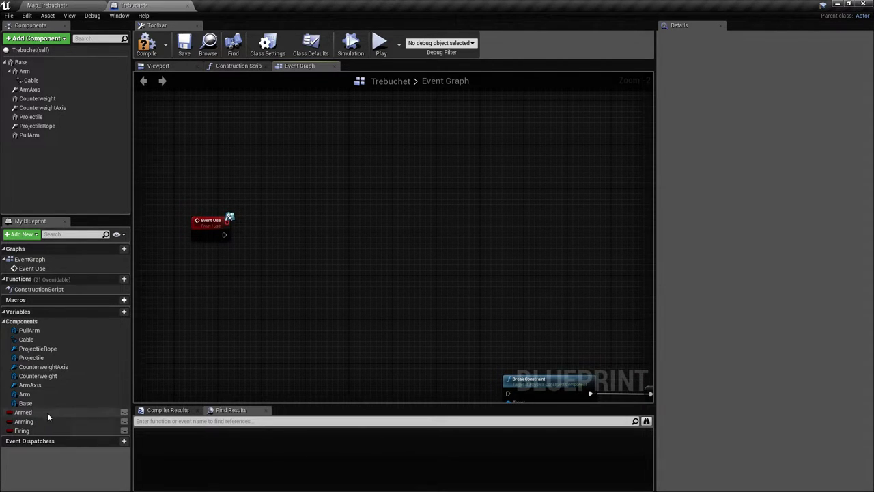
right_click(256, 232)
type("bran")
key("Return")
left_click_drag(273, 239, 302, 224)
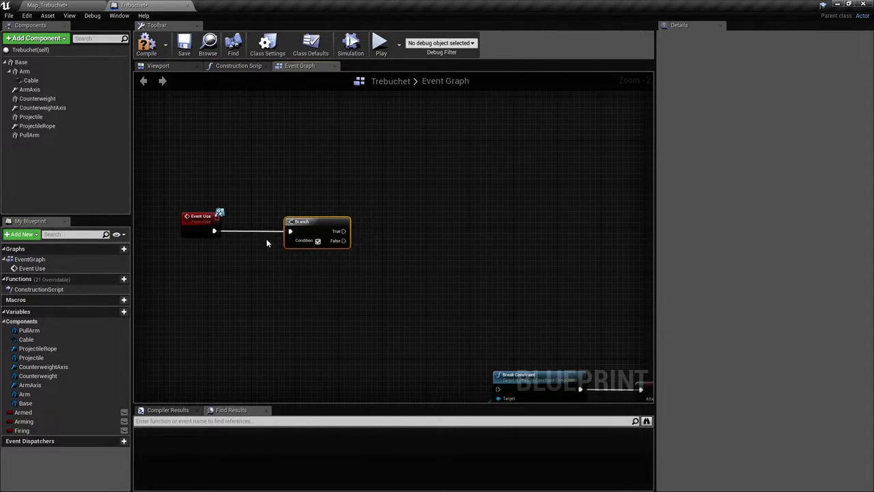
left_click_drag(23, 411, 288, 243)
left_click(234, 270)
scroll(332, 263, "up", 2)
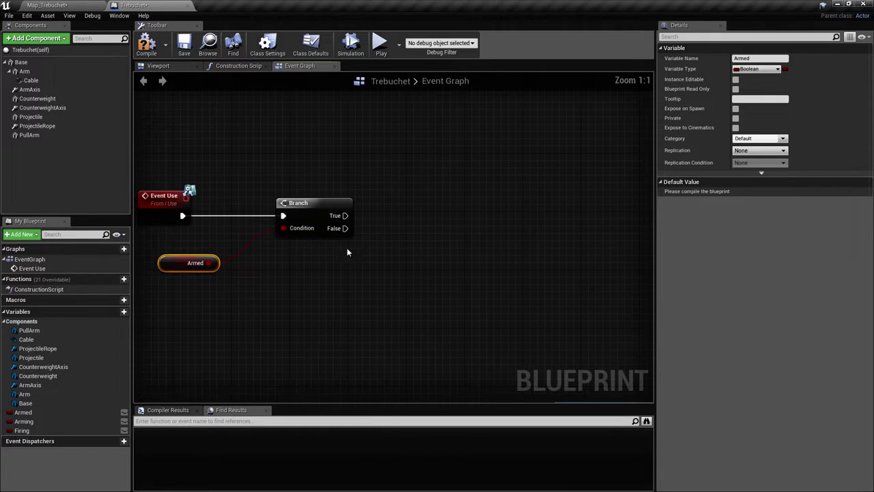
Add a reroute node to each of the Branch's True and False outputs
left_click_drag(346, 215, 454, 143)
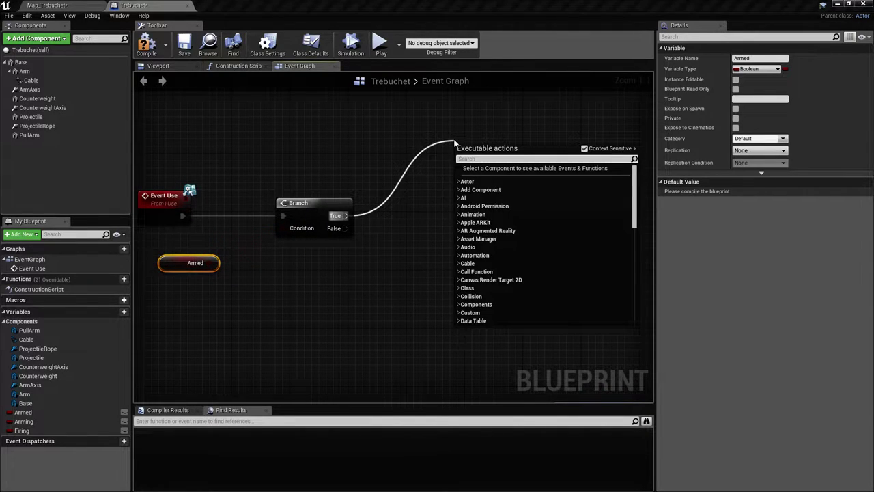
type("reroute")
key("Return")
right_click_drag(394, 258, 311, 239)
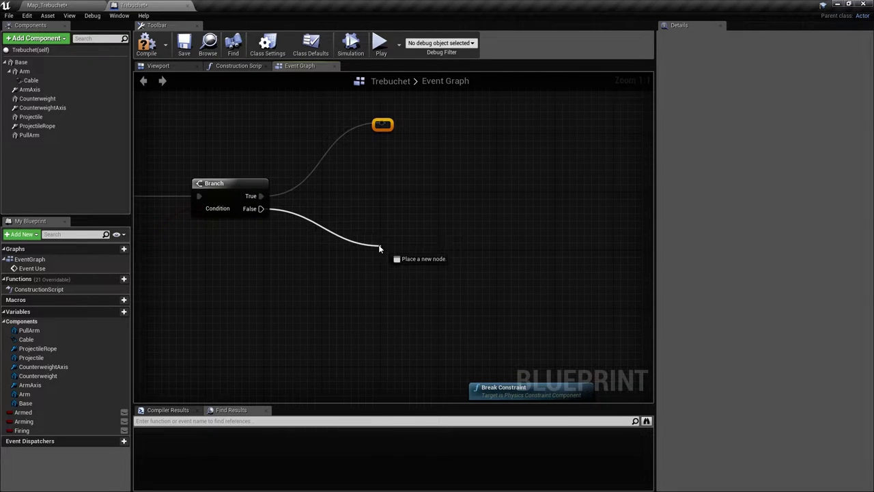
left_click_drag(380, 248, 380, 249)
type("reroute")
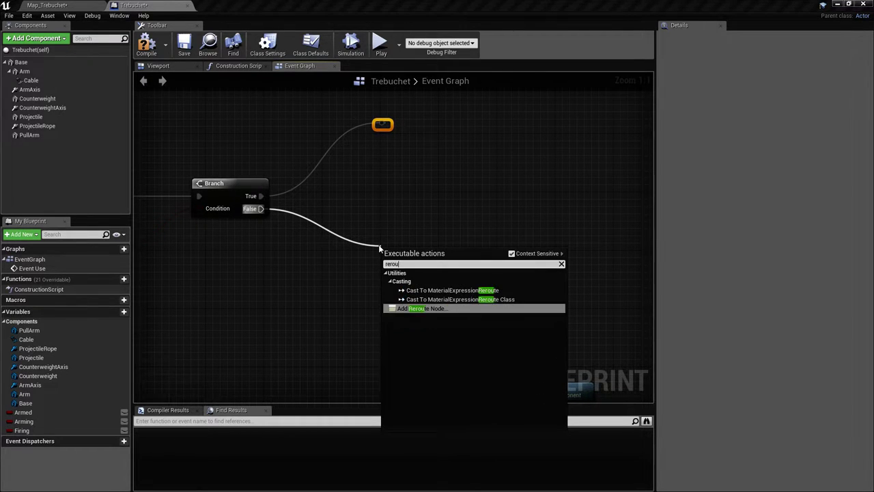
key("Return")
right_click_drag(388, 247, 281, 239)
Try rotating the pull arm 120° about the Y axis in the viewport, and undo the rotation
left_click(179, 66)
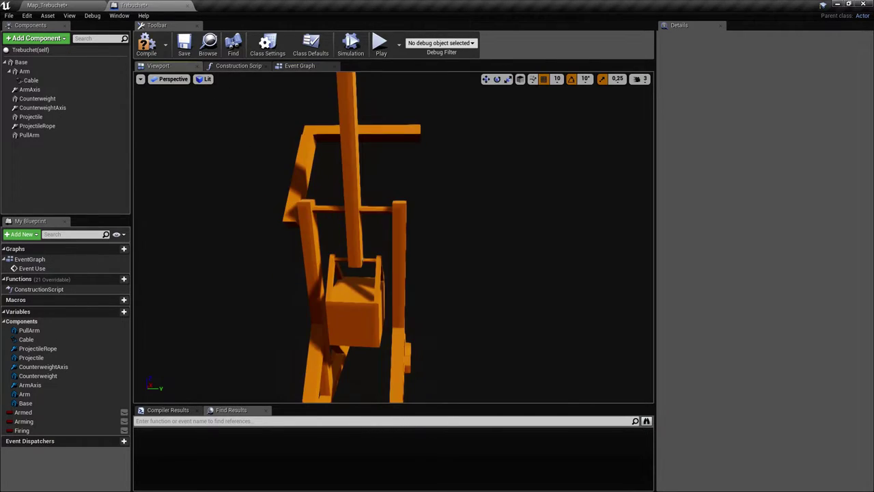
left_click_drag(331, 193, 331, 193)
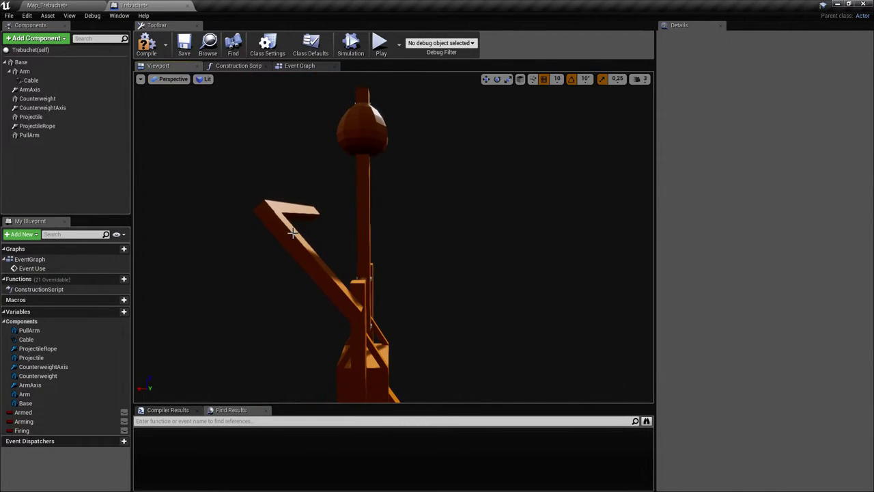
left_click(293, 228)
left_click(497, 79)
left_click_drag(357, 275, 447, 274)
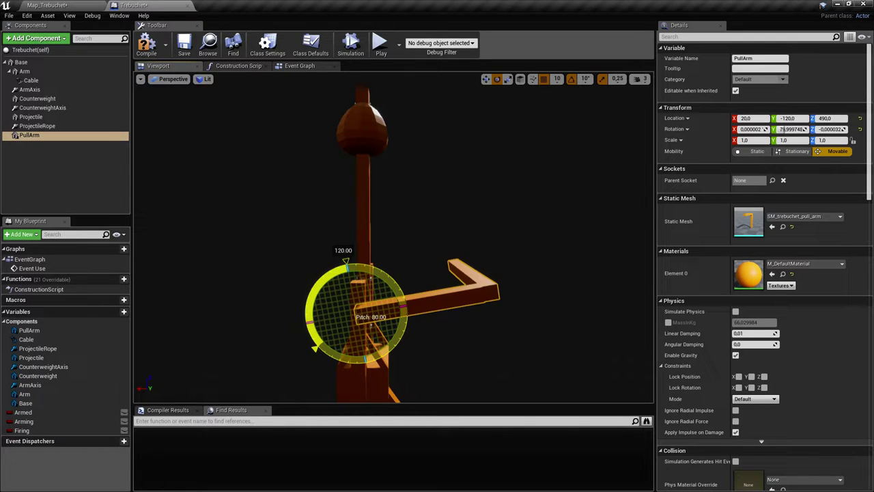
key("ctrl+z")
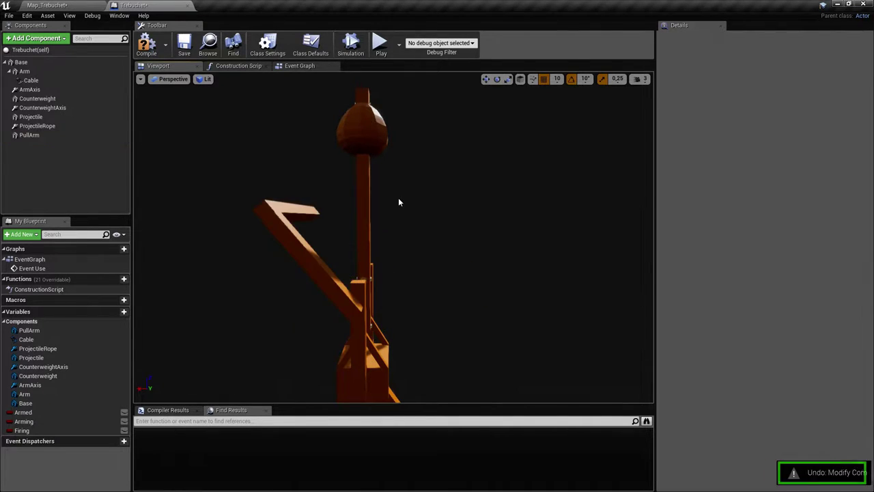
Place a Pull Arm reference in the Event Graph and add a Move Component To node from it
left_click(299, 65)
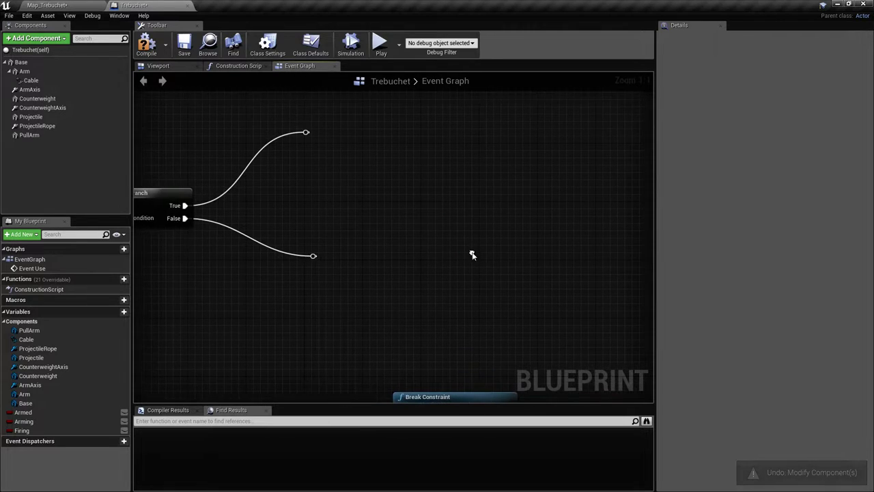
left_click_drag(37, 135, 382, 251)
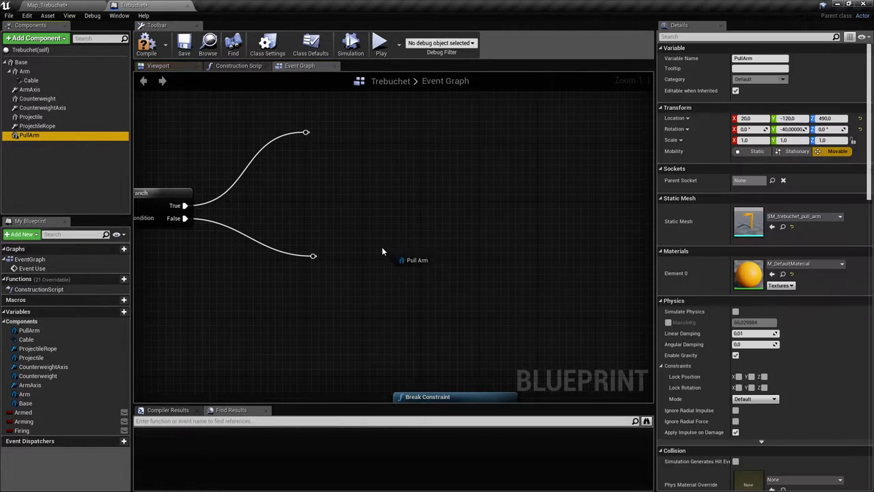
left_click_drag(325, 290, 422, 260)
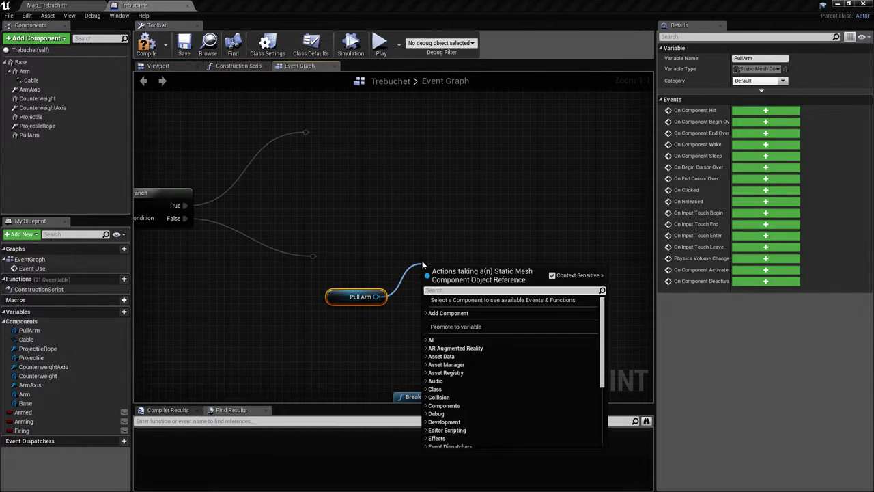
type("move compote")
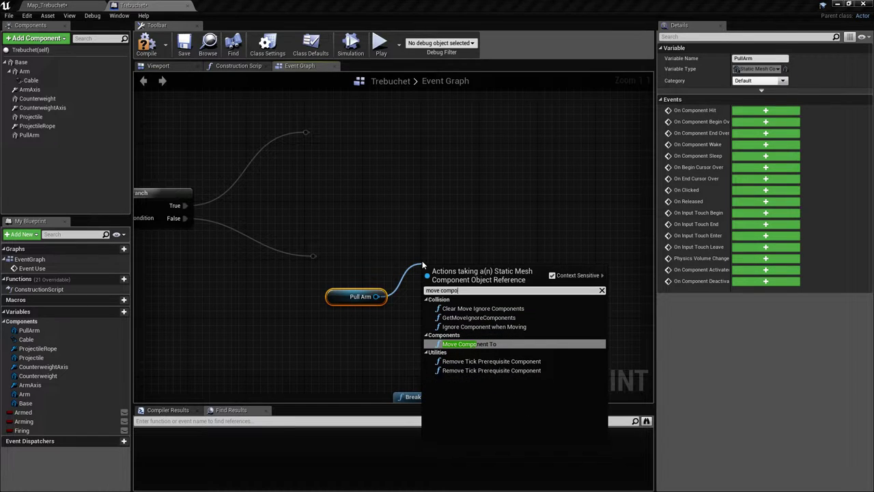
key("BackSpace")
key("BackSpace")
type("ne")
key("Return")
left_click_drag(484, 278, 521, 221)
right_click_drag(512, 291, 490, 205)
right_click_drag(484, 258, 476, 297)
Set Over Time to 2.0 on the Move Component To node and shift the node slightly up and to the right
left_click(474, 300)
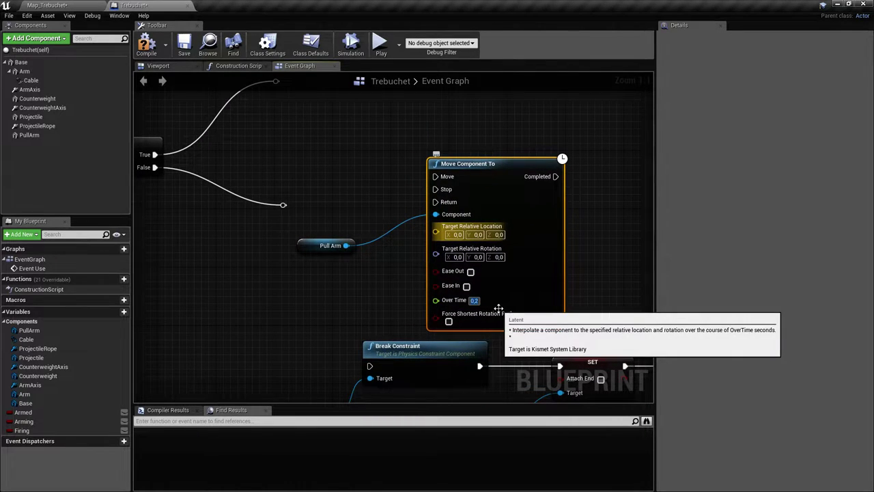
right_click_drag(353, 193, 344, 195)
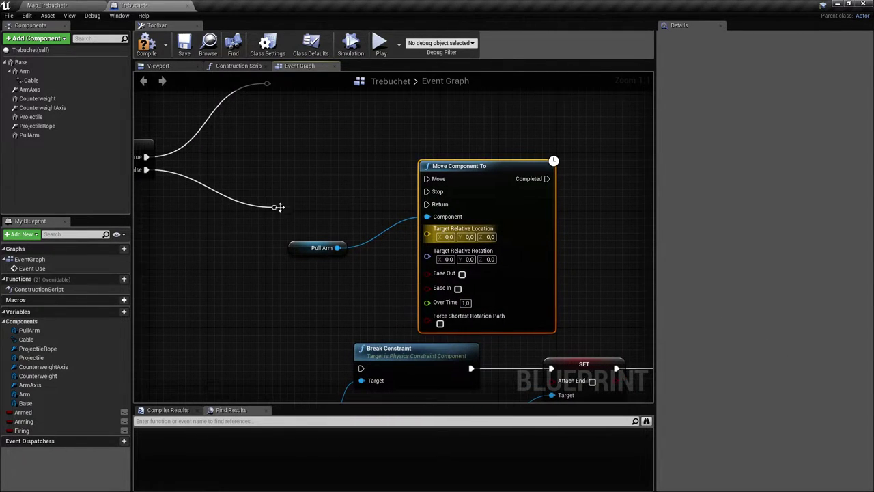
left_click(466, 302)
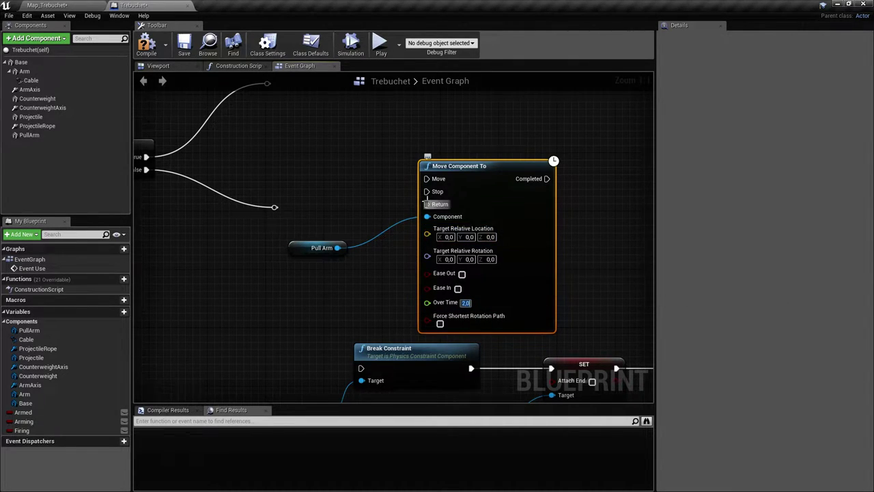
right_click_drag(392, 201, 355, 210)
left_click_drag(483, 191, 497, 175)
right_click_drag(353, 201, 389, 209)
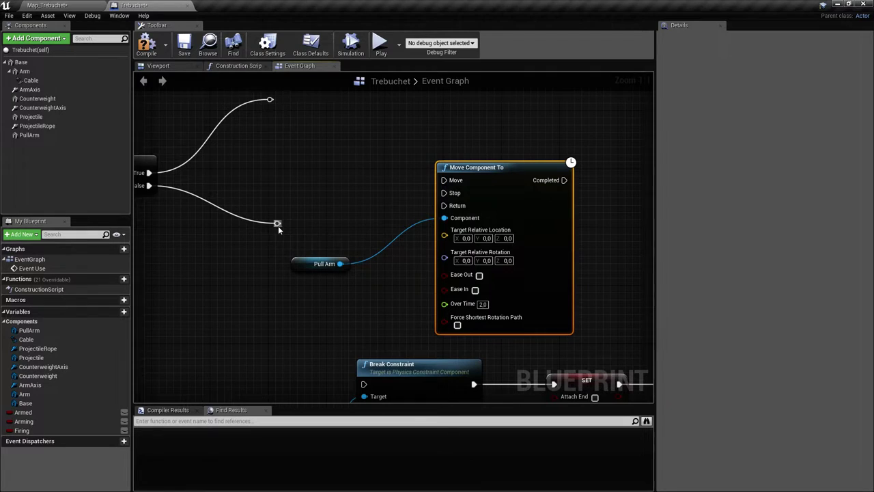
Connect the reroute node on the Branch's False output to the Move input of Move Component To
left_click_drag(276, 223, 310, 223)
left_click_drag(451, 183, 452, 182)
right_click_drag(390, 208, 359, 211)
right_click_drag(375, 262, 426, 269)
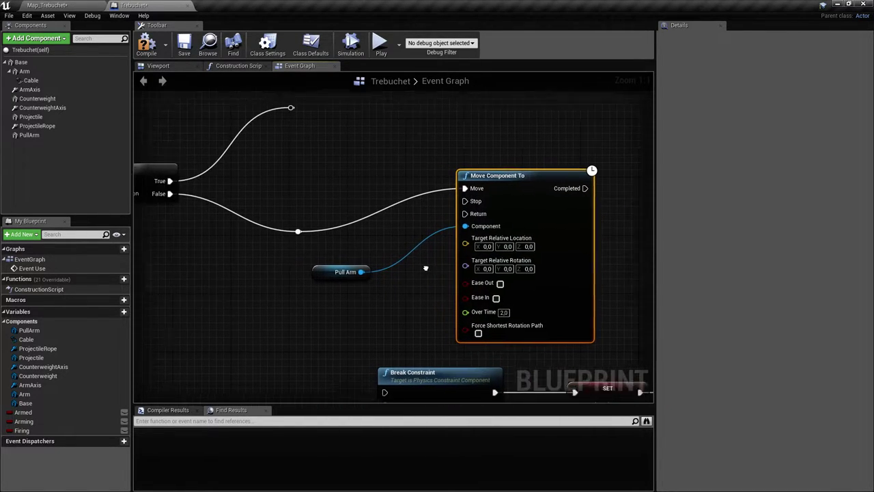
Add a Get Relative Location node from the Pull Arm reference in the Event Graph
left_click_drag(352, 273, 360, 250)
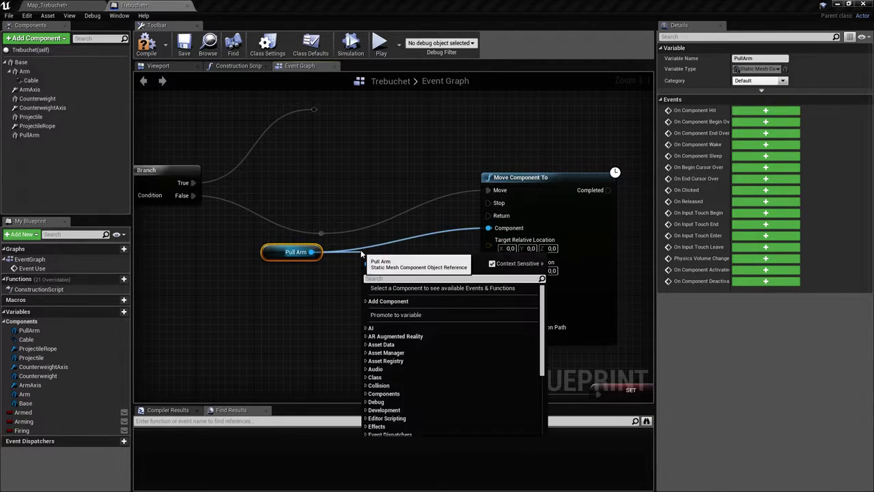
type("get")
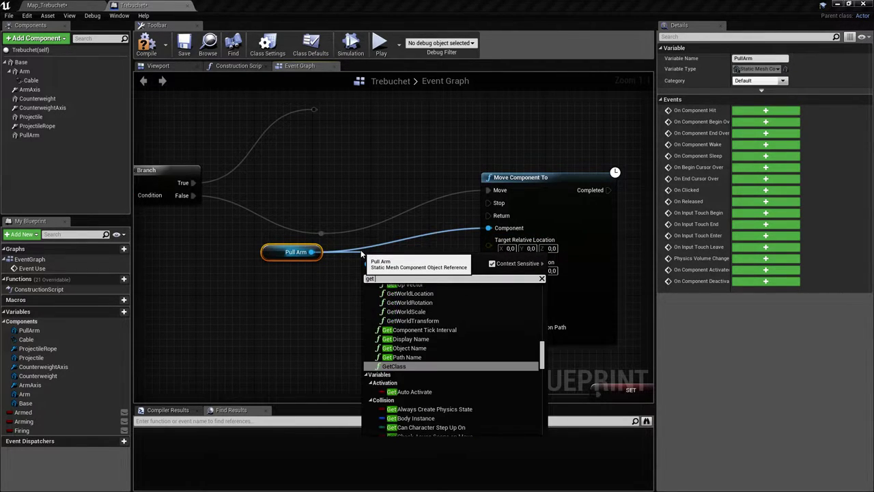
type(" relat")
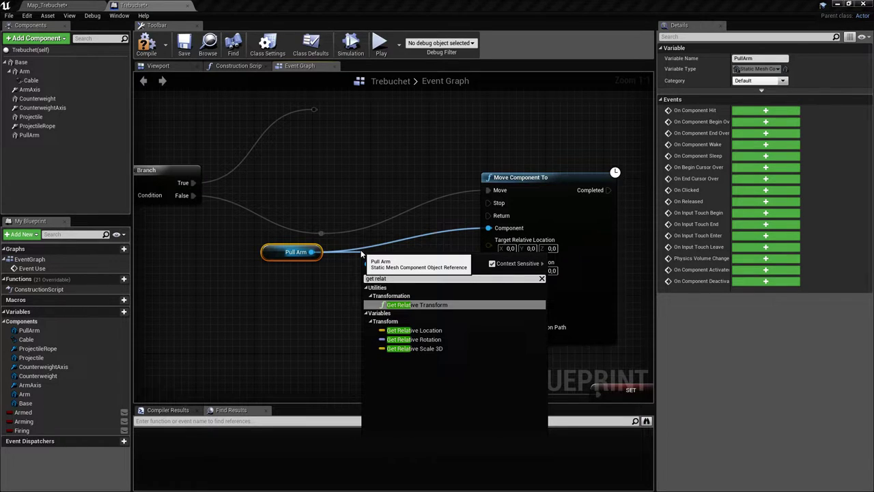
key("Down")
key("Return")
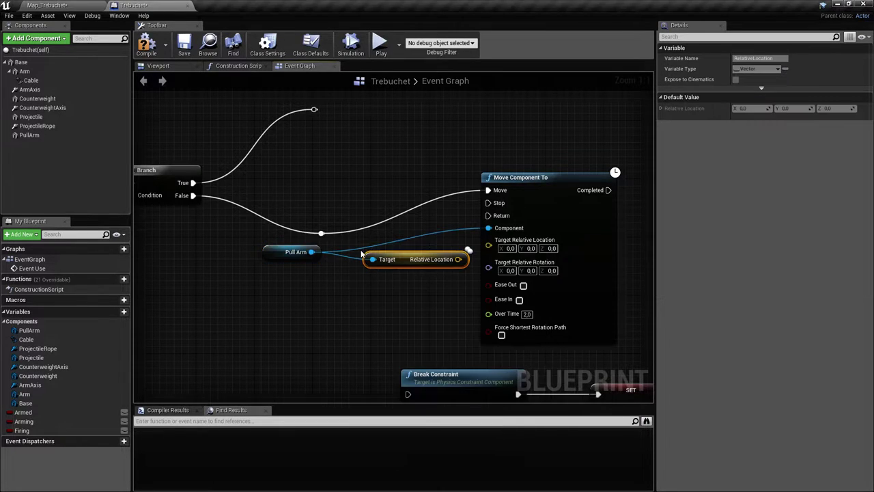
Line up the Pull Arm and Relative Location nodes and connect Relative Location to Target Relative Location on Move Component To
right_click_drag(318, 248, 292, 242)
left_click_drag(263, 259, 266, 261)
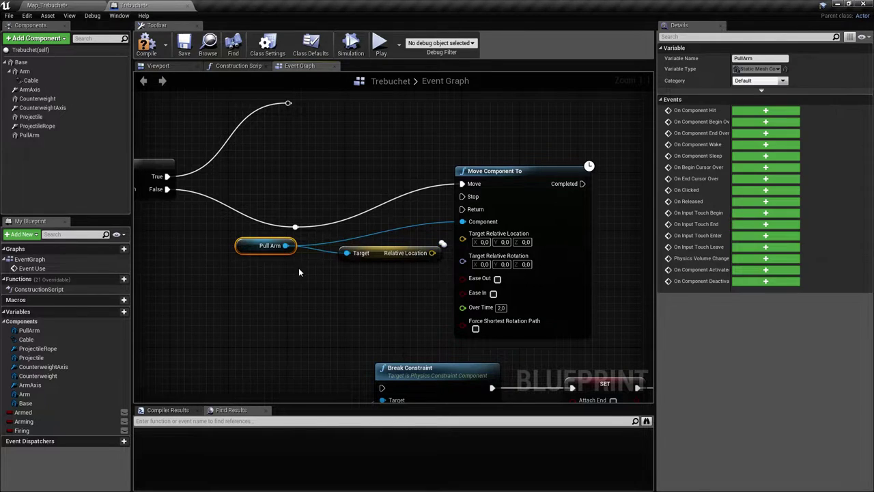
right_click_drag(298, 268, 276, 264)
left_click_drag(324, 250, 319, 259)
left_click_drag(409, 251, 366, 243)
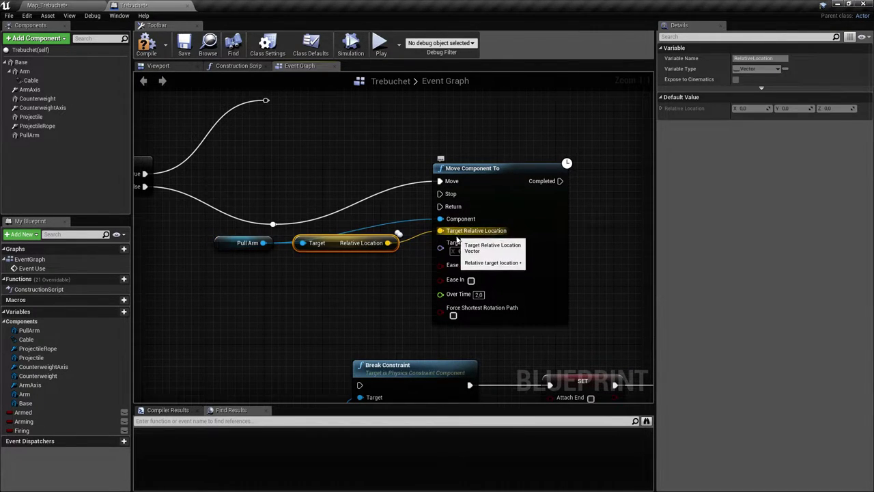
right_click_drag(452, 268, 412, 275)
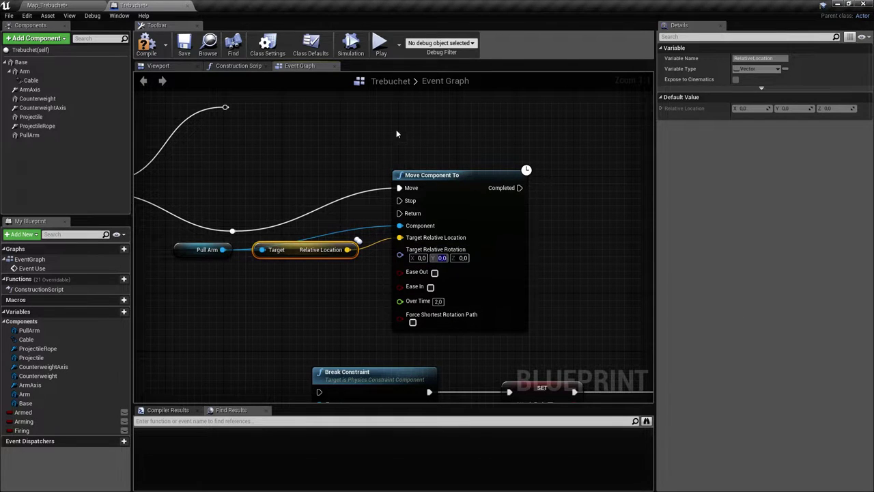
Try rotating the pull arm about the Y axis to 50° and on to 80° in the viewport, and undo both rotations
left_click(164, 66)
left_click_drag(439, 253, 447, 264)
right_click_drag(446, 261, 439, 261)
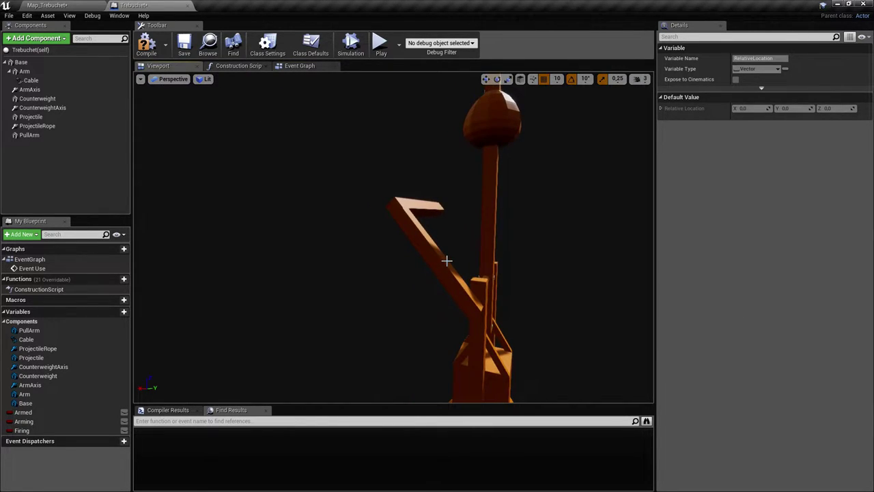
left_click(447, 259)
left_click_drag(466, 263, 530, 270)
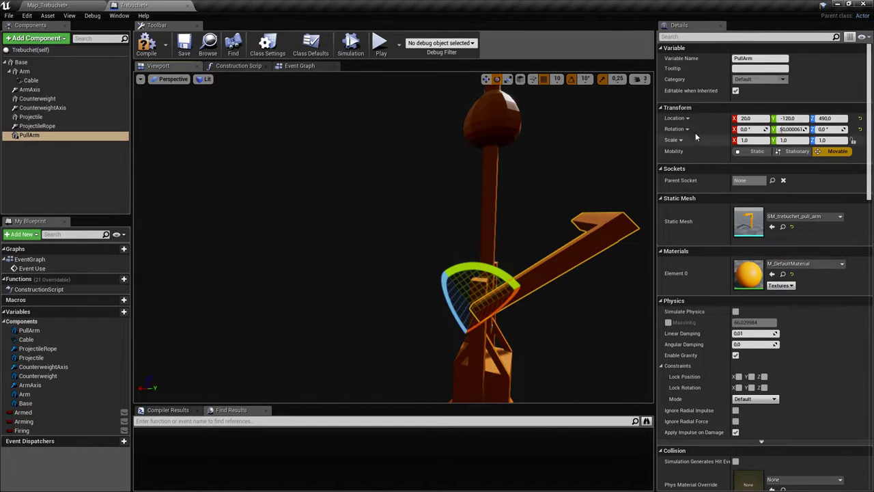
left_click_drag(489, 292, 523, 297)
mouse_move(630, 185)
right_mouse_down()
mouse_move(659, 187)
mouse_move(622, 186)
right_mouse_up()
left_click_drag(567, 192, 553, 192, "alt")
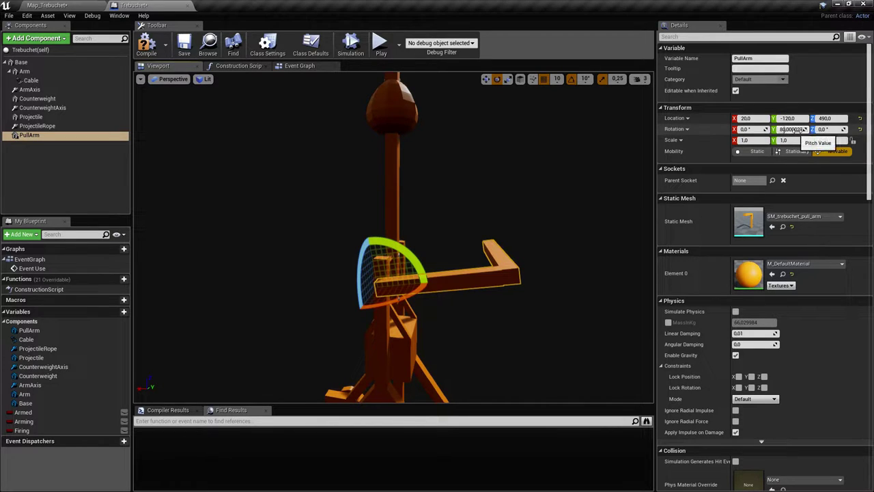
key("ctrl+z")
key("ctrl+z")
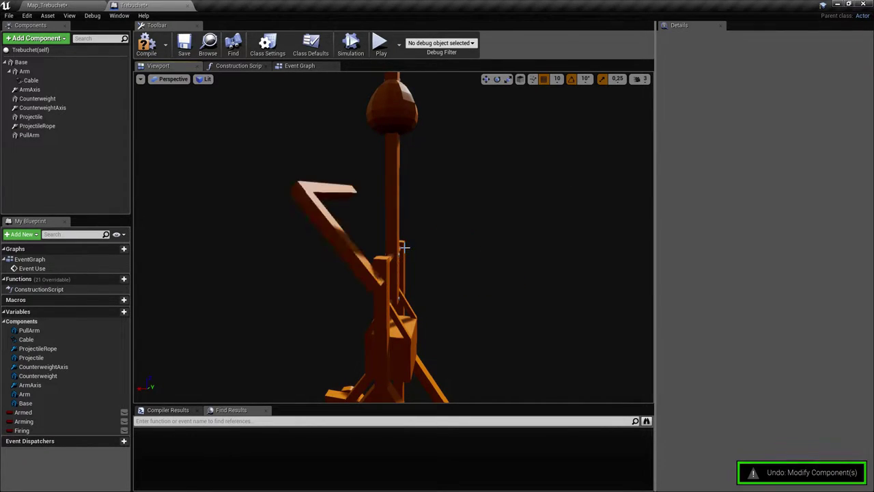
Try rotating the pull arm to 50° about the Y axis once more, and undo that rotation
left_click(370, 245)
left_click_drag(374, 241, 444, 244)
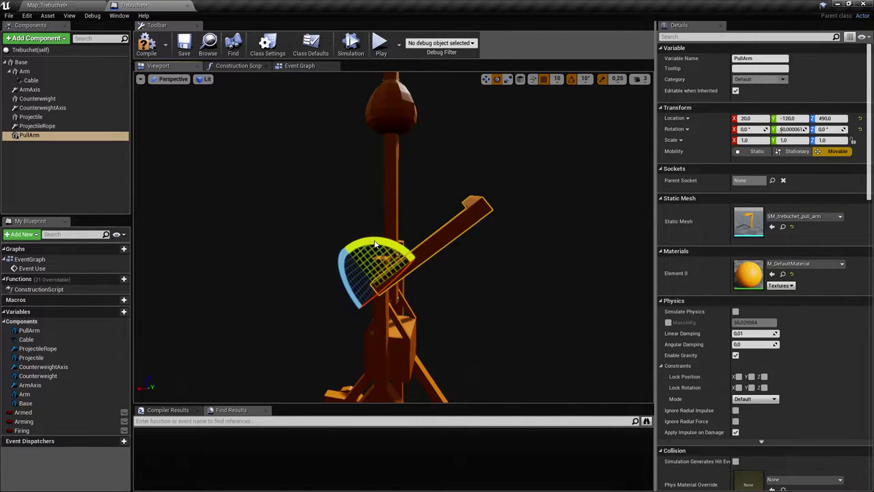
key("ctrl+z")
Set the Y value of Target Relative Rotation on the Move Component To node to 100.0 in the Event Graph
left_click(300, 66)
right_click_drag(435, 259, 454, 228)
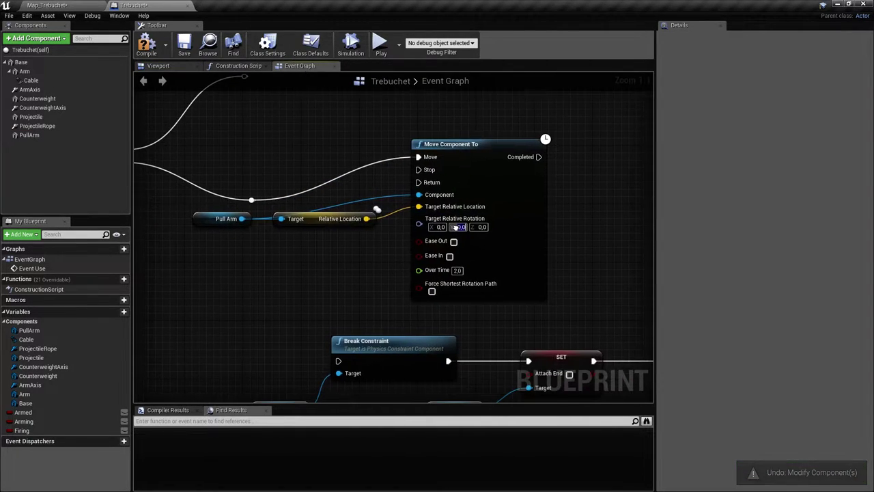
left_click(461, 226)
left_click_drag(458, 232, 477, 230)
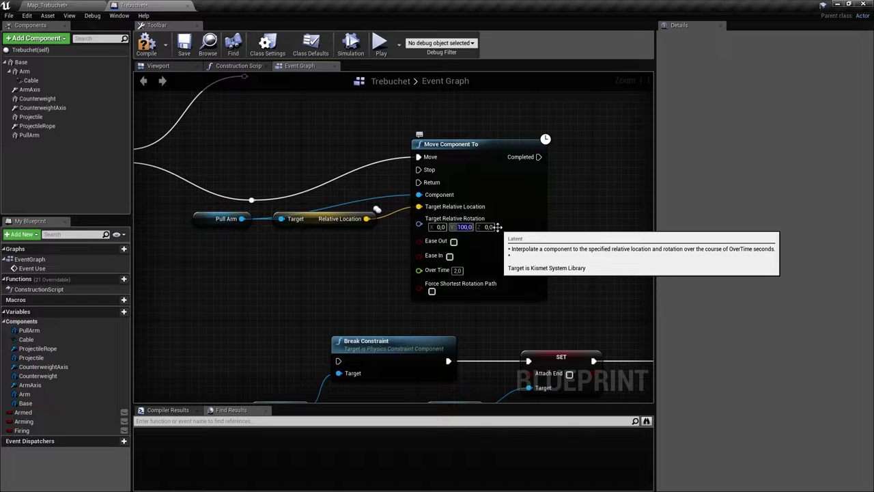
Run a Set Armed node with Armed enabled from the Completed output of Move Component To, and compile and save the blueprint
right_click_drag(386, 230, 355, 233)
right_click_drag(455, 201, 379, 200)
right_click_drag(356, 278, 290, 285)
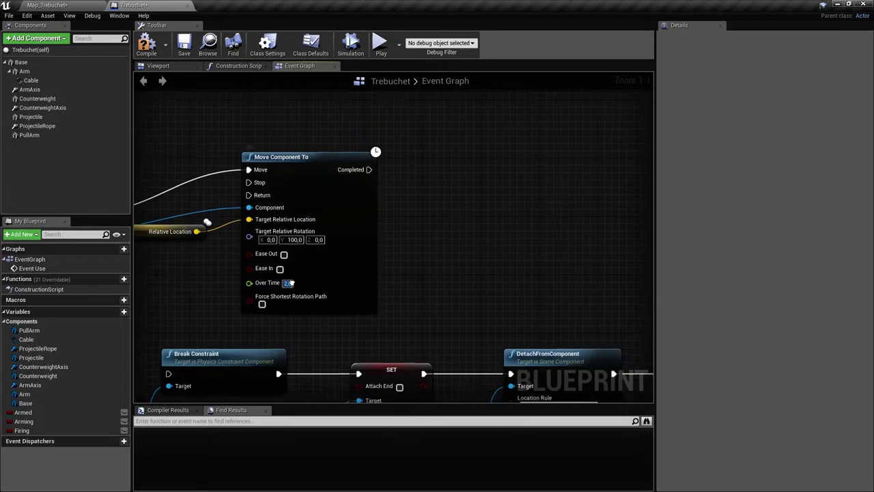
right_click_drag(366, 212, 382, 188)
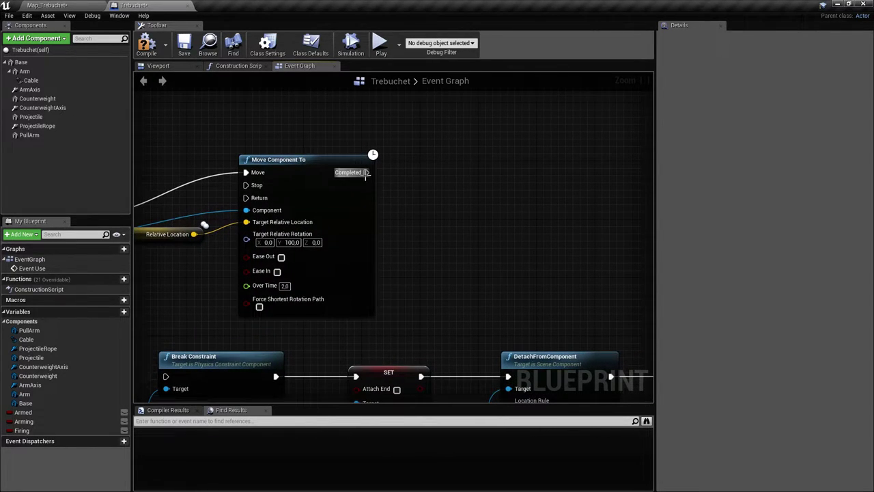
left_click_drag(26, 413, 486, 170)
left_click(441, 194)
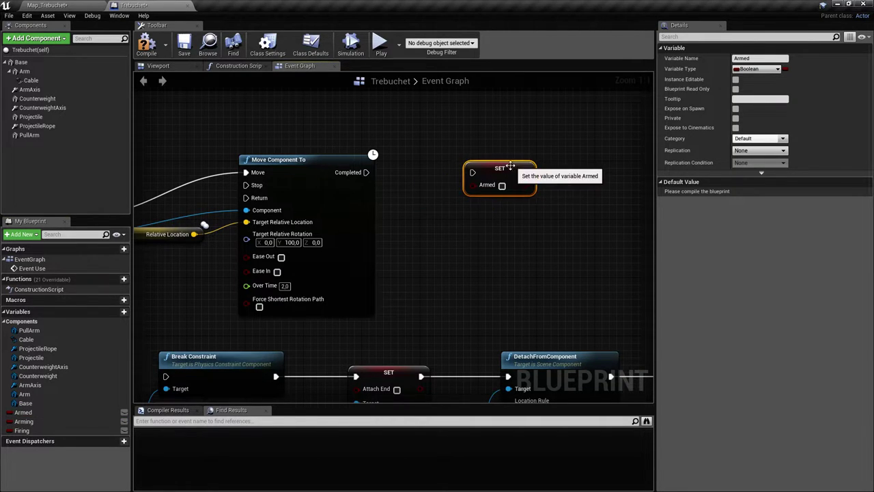
left_click_drag(366, 172, 474, 175)
right_click_drag(402, 271, 557, 221)
left_click(498, 250)
left_click(153, 50)
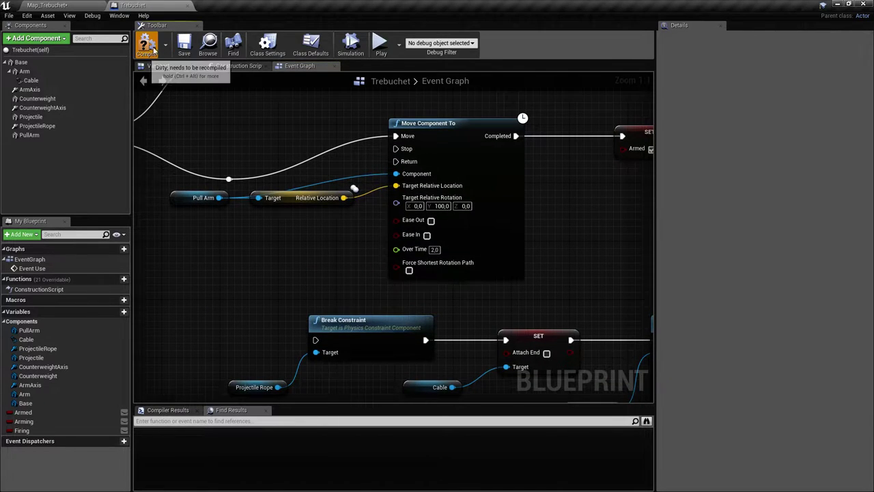
left_click(185, 47)
Enable Force Shortest Rotation Path, Ease Out and Ease In on the Move Component To node, and save the compiled blueprint
right_click_drag(258, 198, 213, 233)
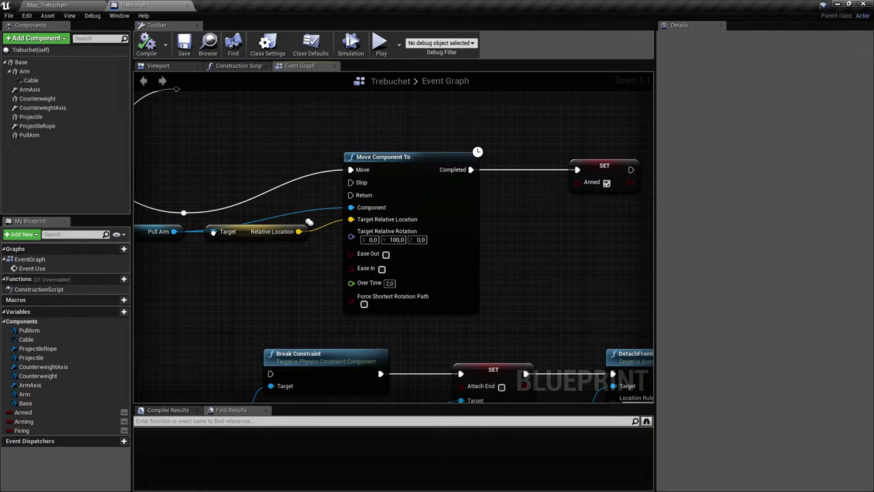
left_click(365, 305)
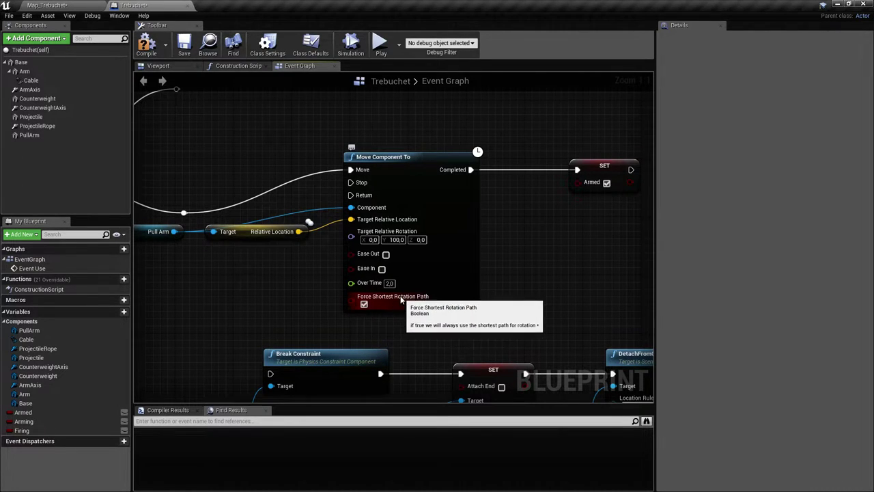
right_click_drag(375, 308, 382, 312)
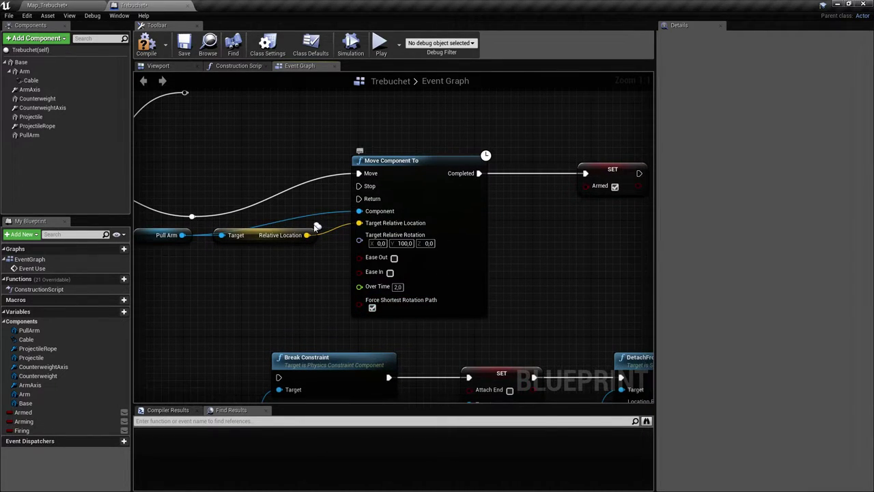
left_click(394, 258)
left_click(390, 271)
right_click_drag(393, 267, 404, 253)
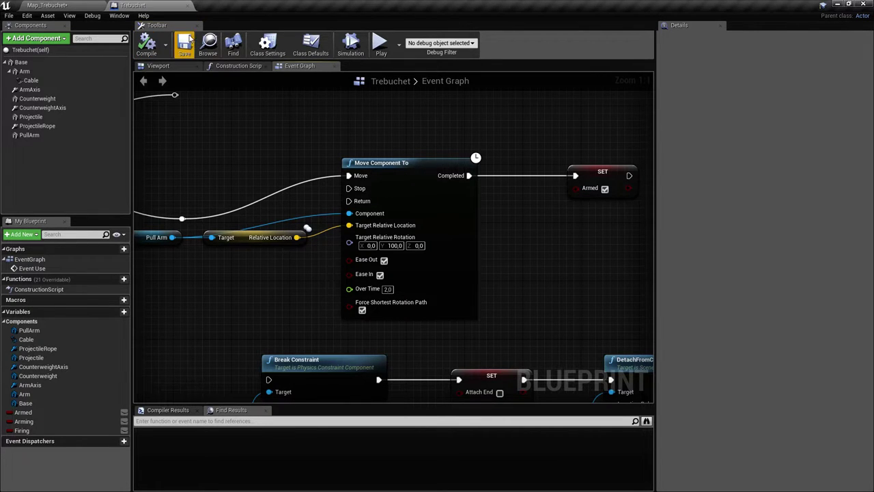
Play the Map_Trebuchet level and walk up to the trebuchet to test how the pull arm moves on use
left_click(69, 5)
left_click(442, 33)
left_click(441, 93)
key("w")
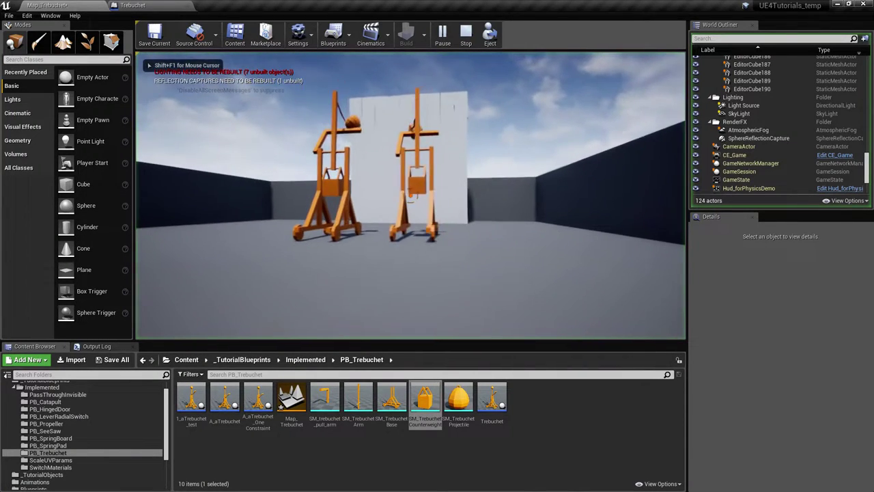
key("s")
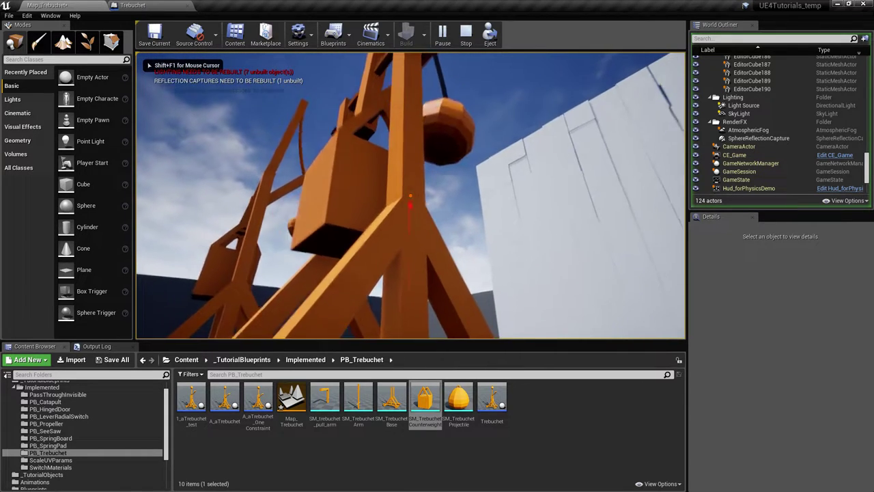
key("w")
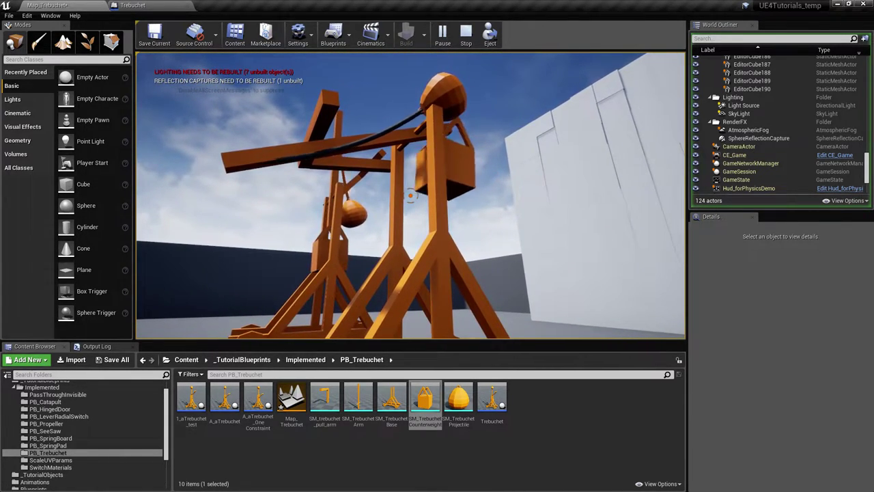
key("s")
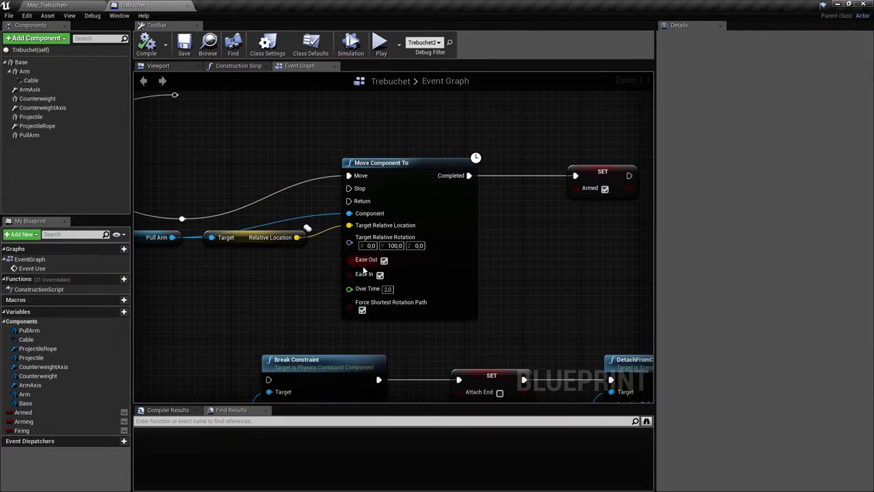
Set Over Time on the Move Component To node to 1.0 and save the blueprint
left_click(388, 289)
type("1")
key("Return")
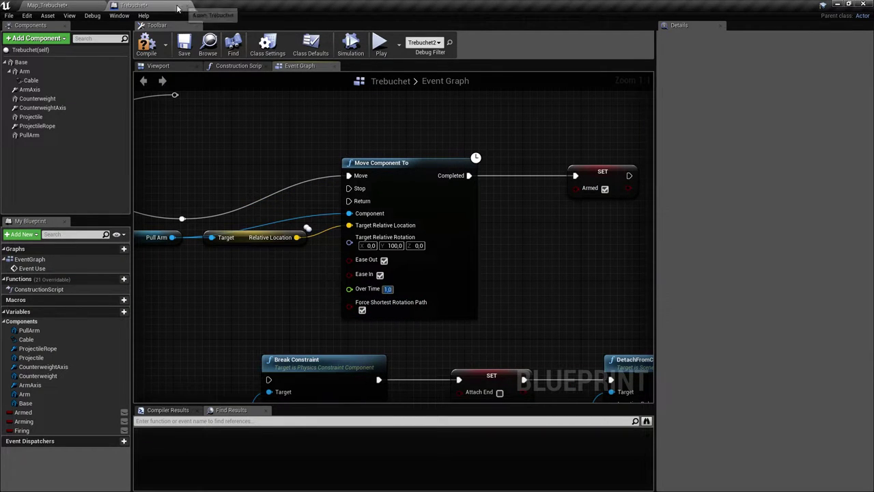
left_click(183, 46)
Save the Map_Trebuchet level and play it to test the trebuchet's arming movement with the shorter time
left_click(47, 5)
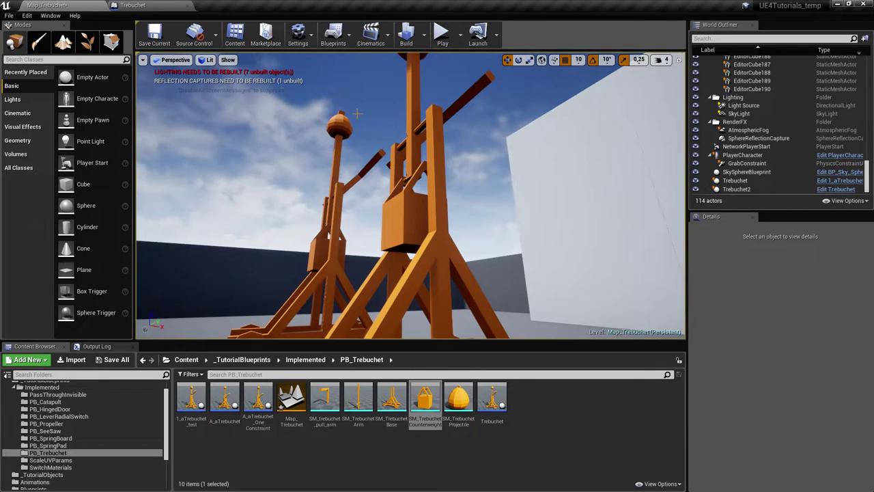
left_click(154, 35)
left_click(442, 41)
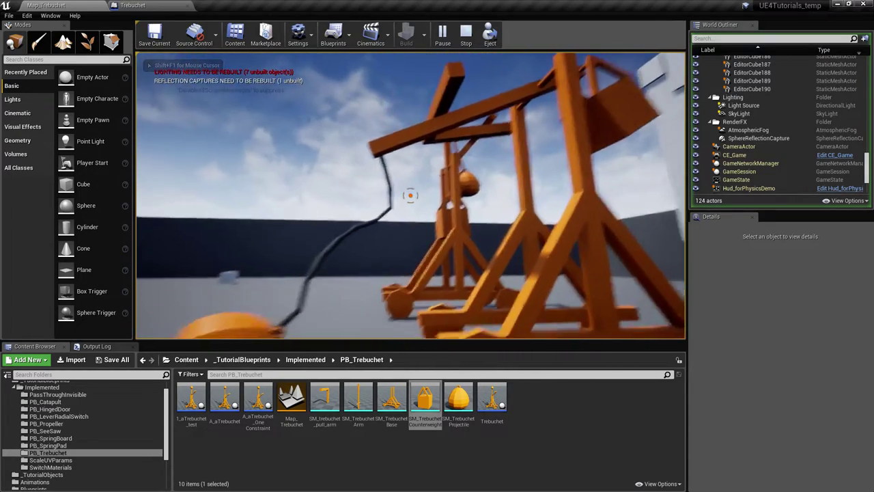
key("w")
key("w")
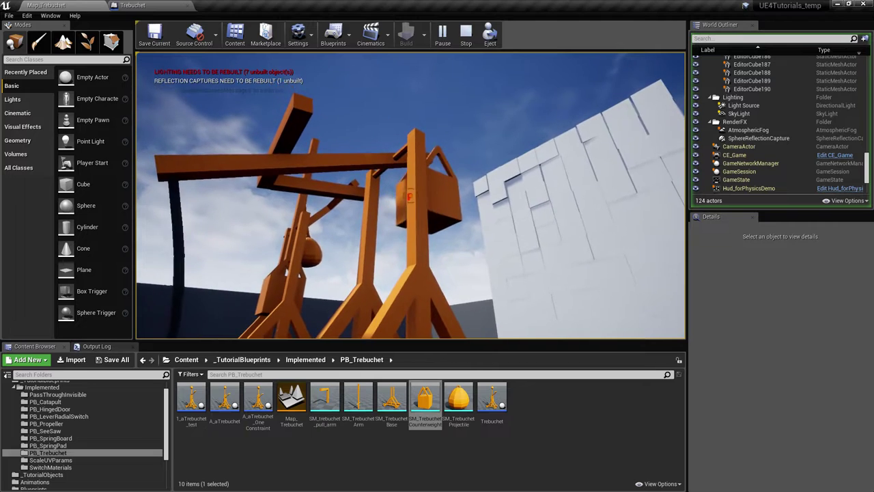
key("Escape")
Move the reroute node on the Branch's False output closer to the Branch in the Trebuchet Event Graph
left_click(181, 4)
right_click_drag(429, 294, 522, 290)
right_click_drag(370, 291, 454, 278)
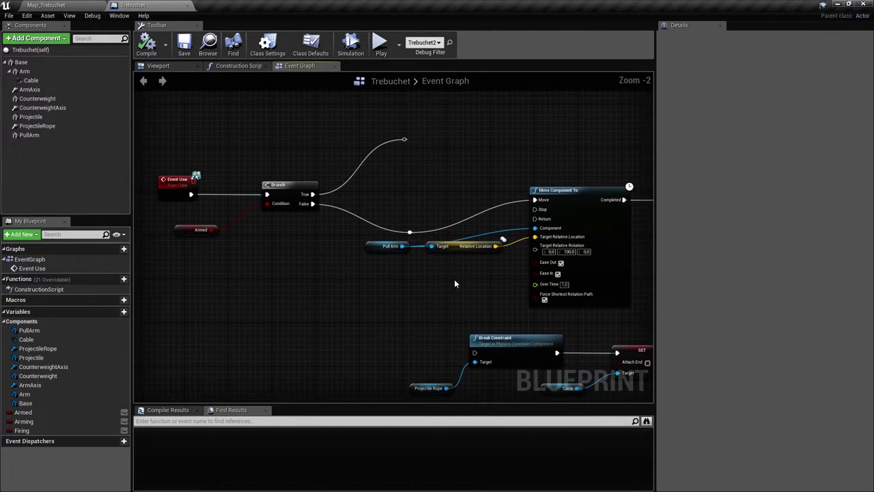
scroll(372, 194, "up", 1)
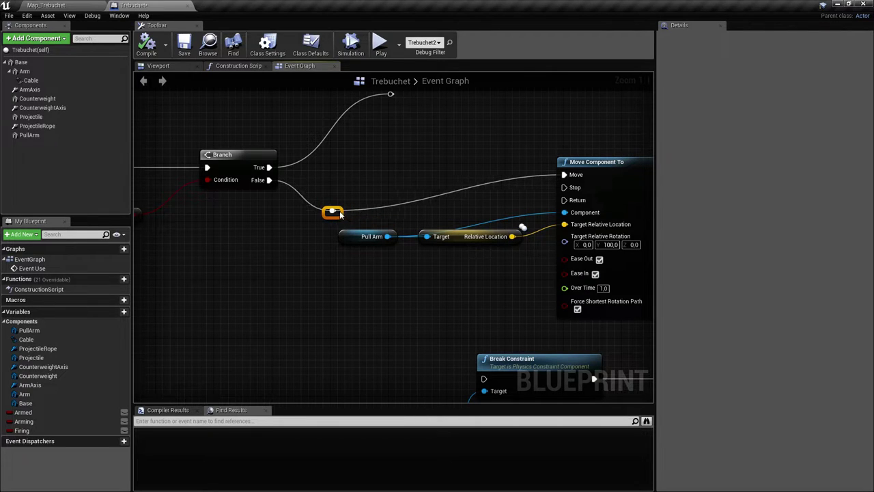
right_click_drag(433, 153, 413, 224)
right_click_drag(342, 233, 185, 277)
right_click_drag(316, 213, 345, 240)
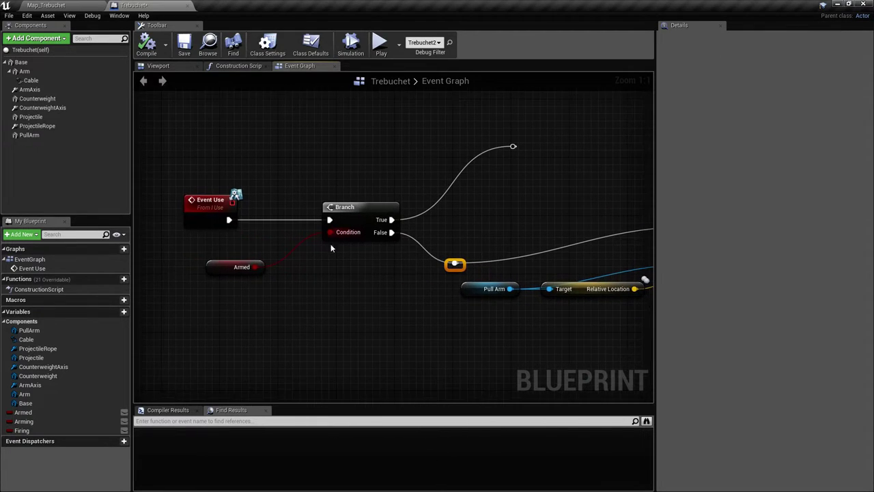
Duplicate the Move Component To node and place the copy above the original, near the Branch's True path
mouse_move(464, 200)
right_mouse_down()
mouse_move(346, 252)
mouse_move(306, 259)
right_mouse_up()
right_click_drag(437, 205, 342, 197)
left_click(500, 260)
key("ctrl+c")
key("ctrl+v")
right_click_drag(435, 174, 418, 232)
left_click_drag(404, 188, 367, 108)
Connect the Branch's True path to the copied Move Component To node, matching PullArm's -40 Y rotation and setting Over Time to 0.5
left_click(179, 67)
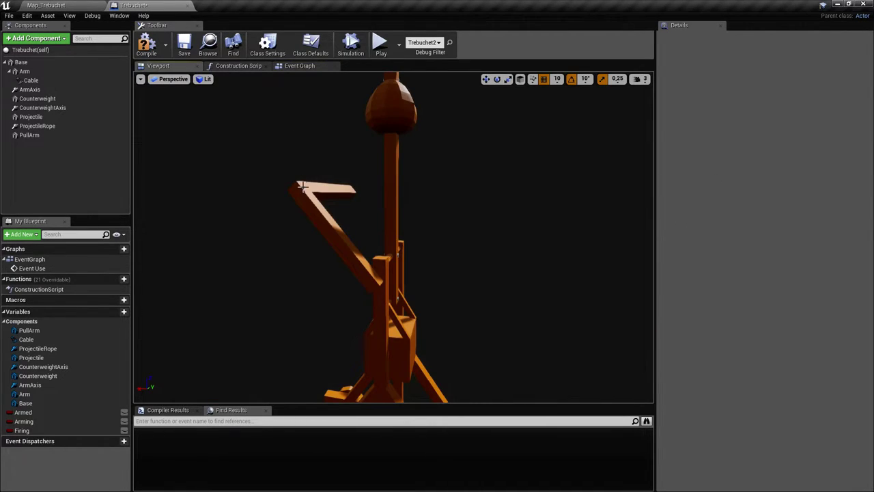
left_click(357, 263)
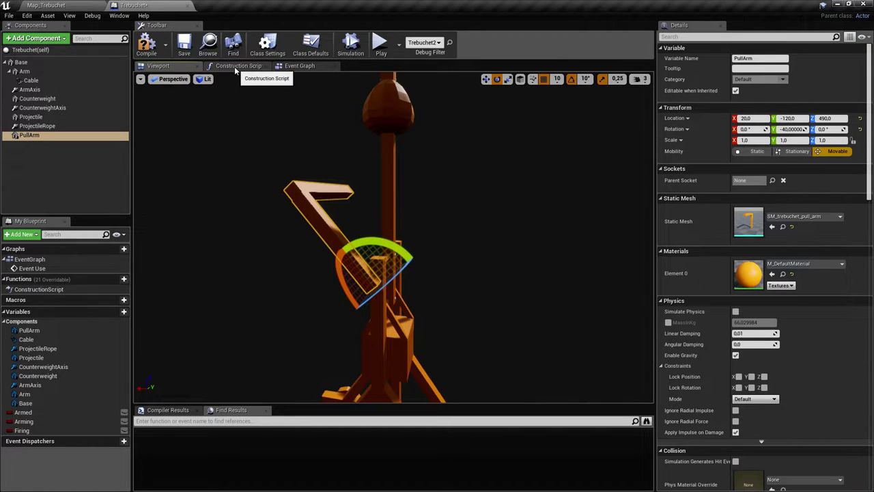
left_click(281, 70)
right_click_drag(359, 181, 419, 185)
left_click_drag(448, 142, 465, 144)
right_click_drag(353, 207, 327, 227)
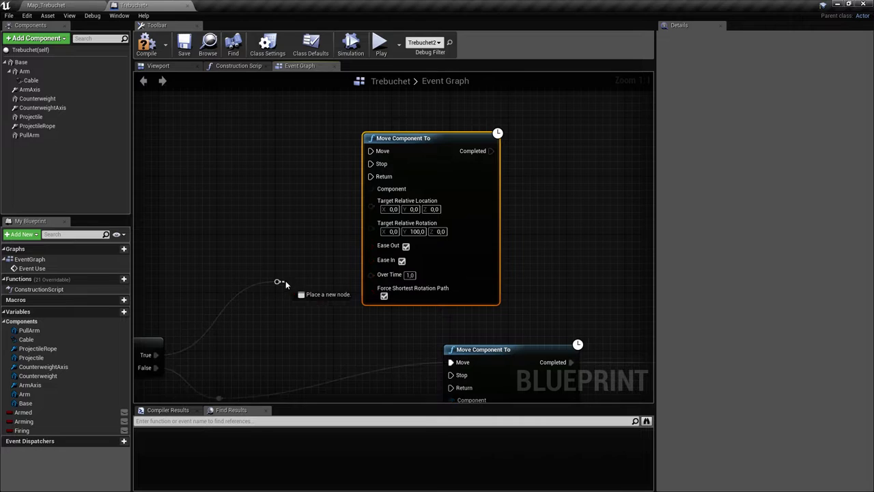
right_click_drag(379, 151, 389, 117)
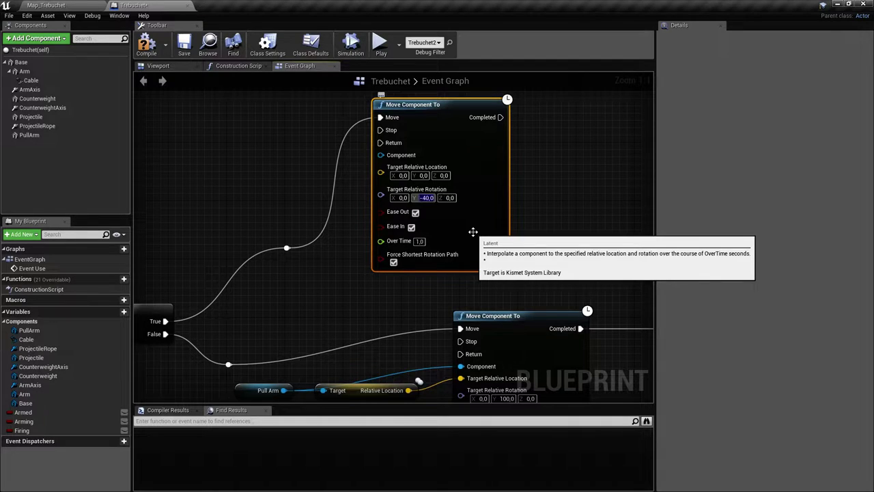
type("0,5")
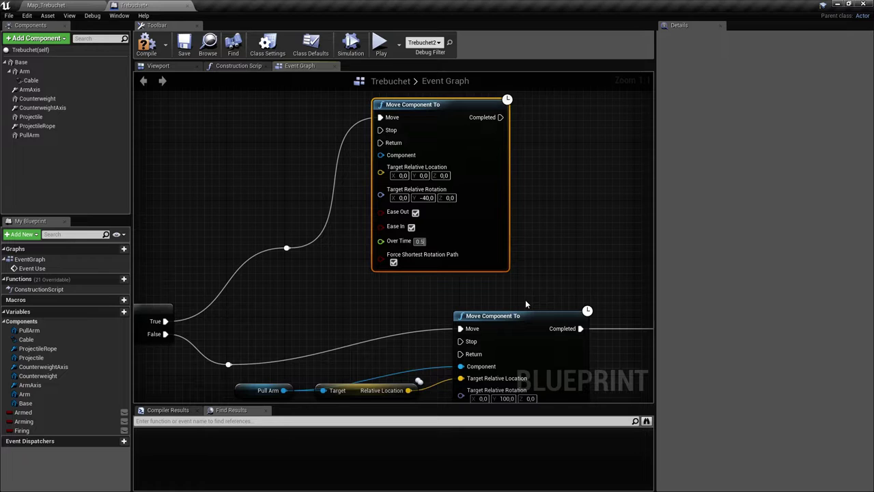
Copy the Pull Arm and Relative Location nodes beside the upper Move Component To and wire them to its Component and Target Relative Location
right_click_drag(525, 304, 443, 204)
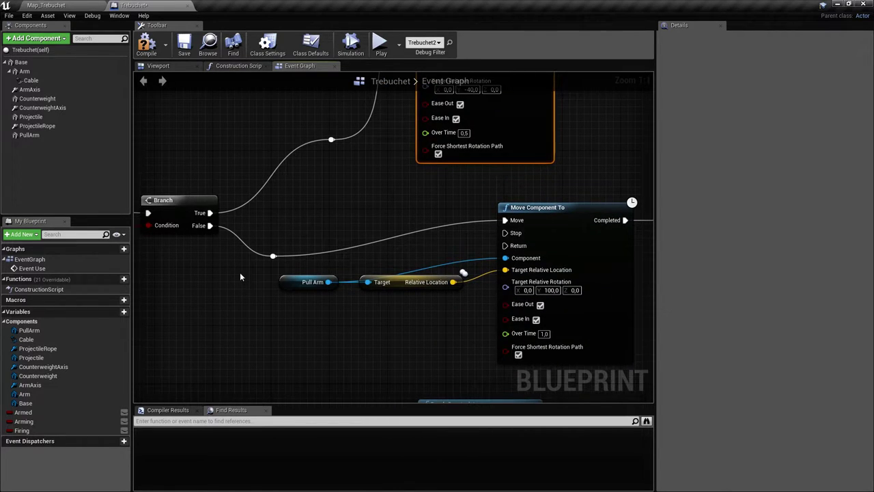
right_click_drag(445, 254, 465, 408)
key("ctrl+v")
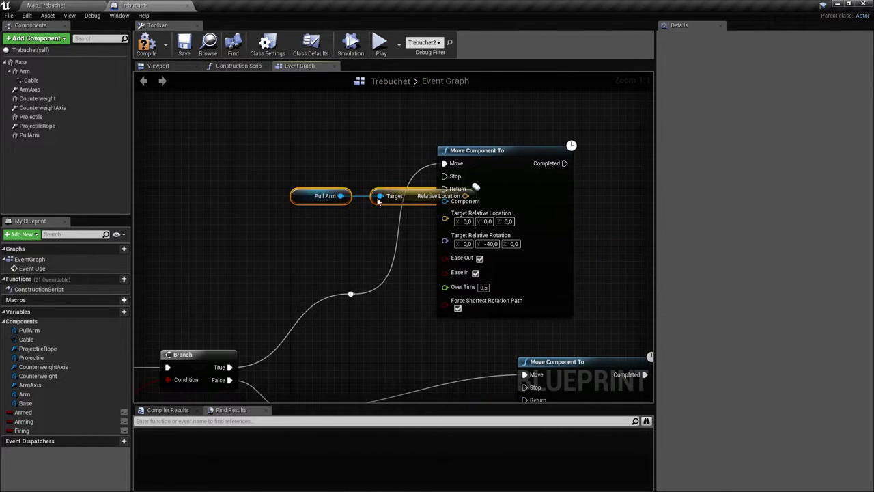
left_click_drag(396, 198, 318, 226)
left_click_drag(252, 221, 244, 207)
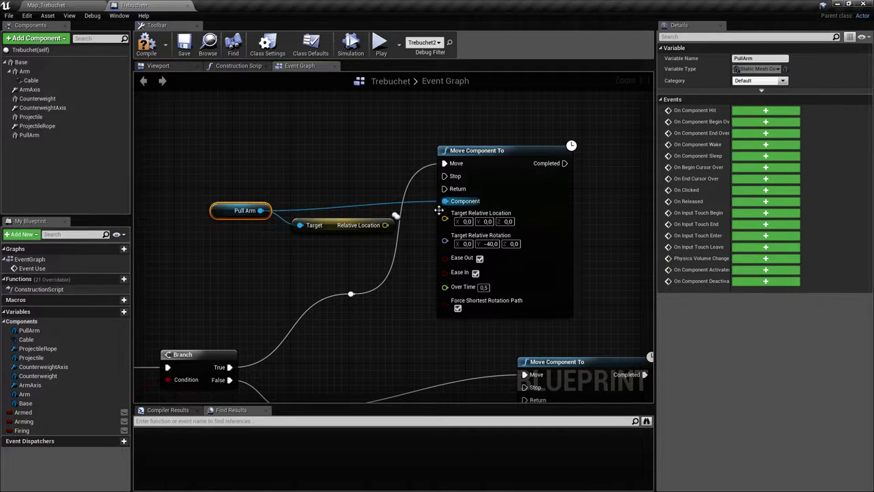
left_click_drag(385, 226, 454, 220)
Compile and save the blueprint, and shift the upper Pull Arm, Relative Location and Move Component To nodes slightly up and right
right_click_drag(403, 293, 336, 242)
left_click(353, 268)
key("ctrl+s")
mouse_move(536, 244)
right_mouse_down()
mouse_move(523, 242)
mouse_move(592, 230)
mouse_move(526, 272)
mouse_move(544, 241)
right_mouse_up()
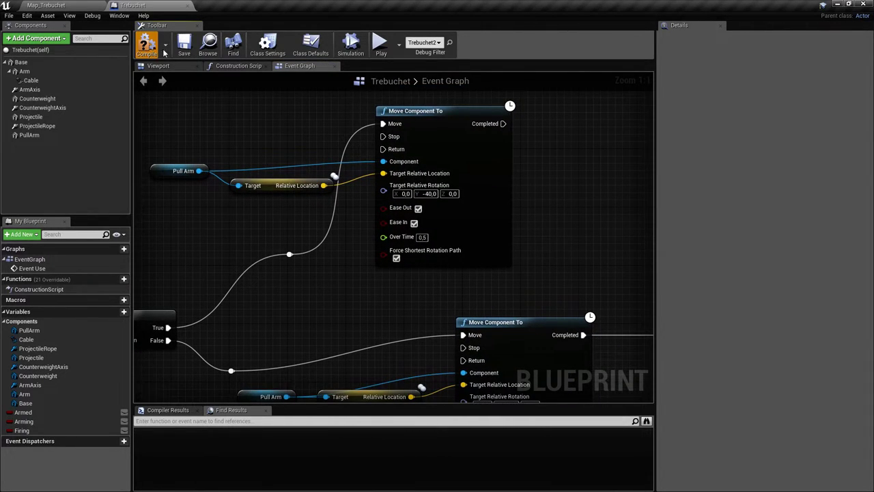
left_click_drag(246, 145, 413, 191)
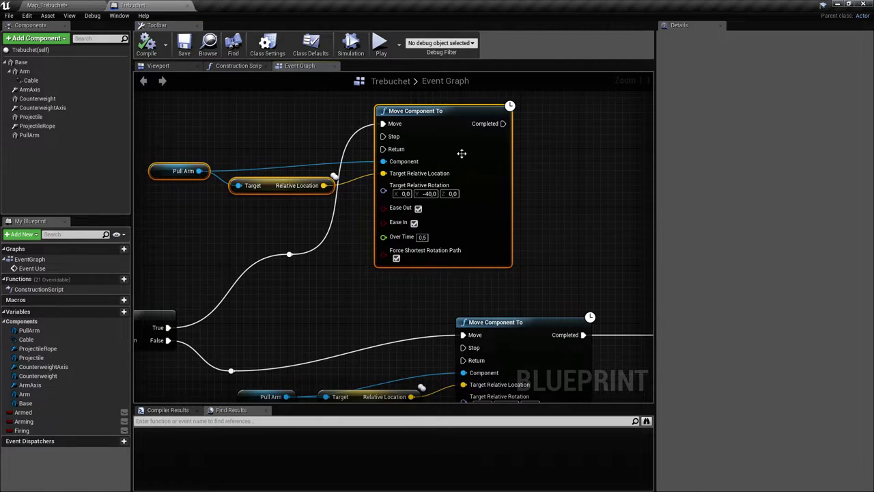
left_click_drag(459, 155, 488, 126)
right_click_drag(504, 183, 479, 211)
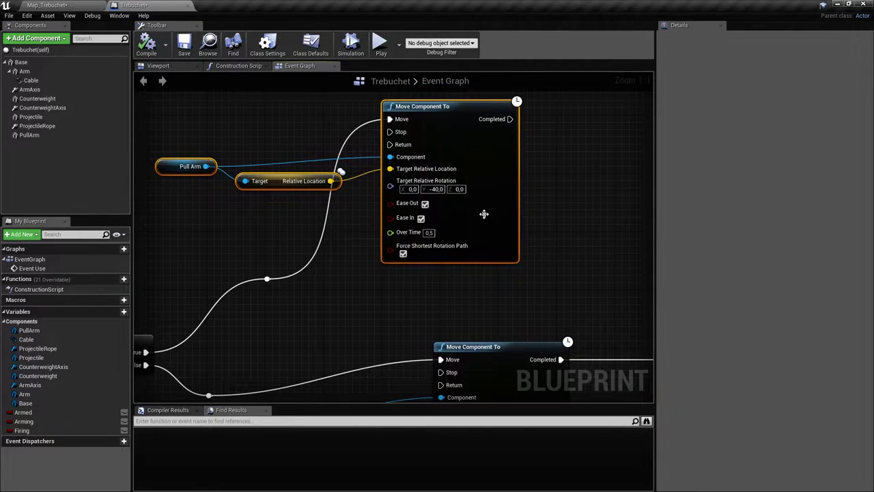
Save the Map_Trebuchet level and play it to test the pull arm's arming and return movements
left_click(60, 6)
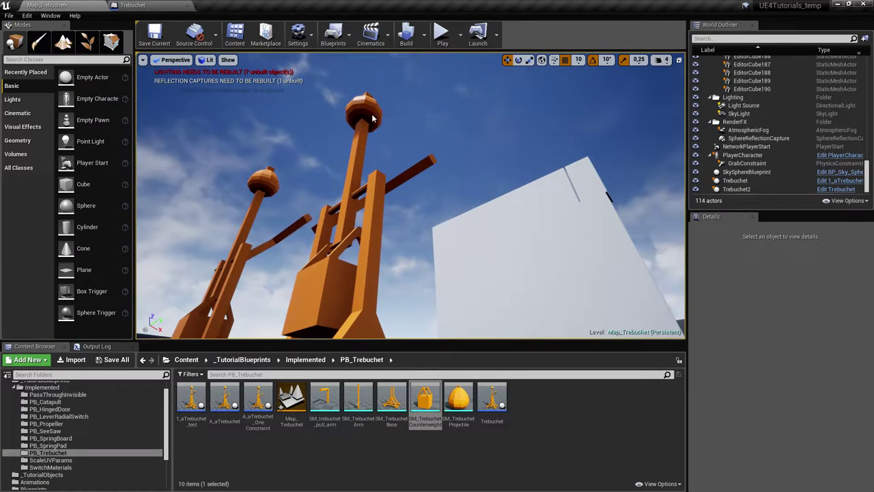
key("ctrl+s")
left_click(442, 35)
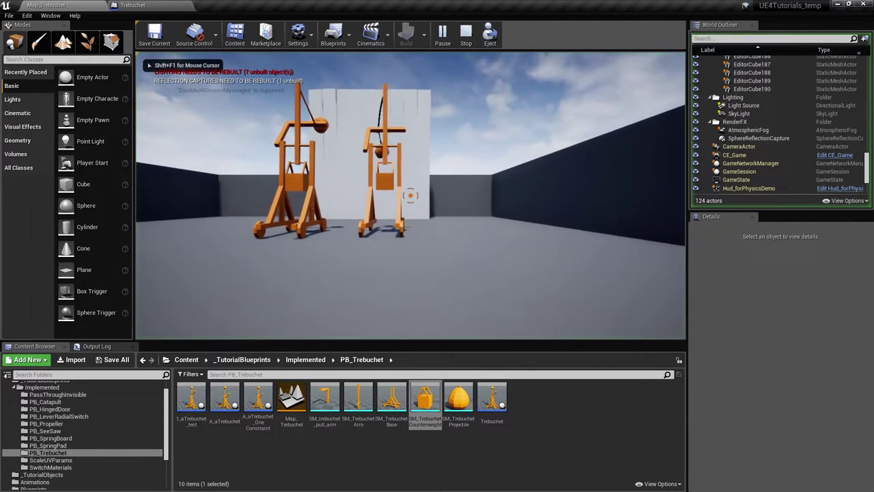
key("w")
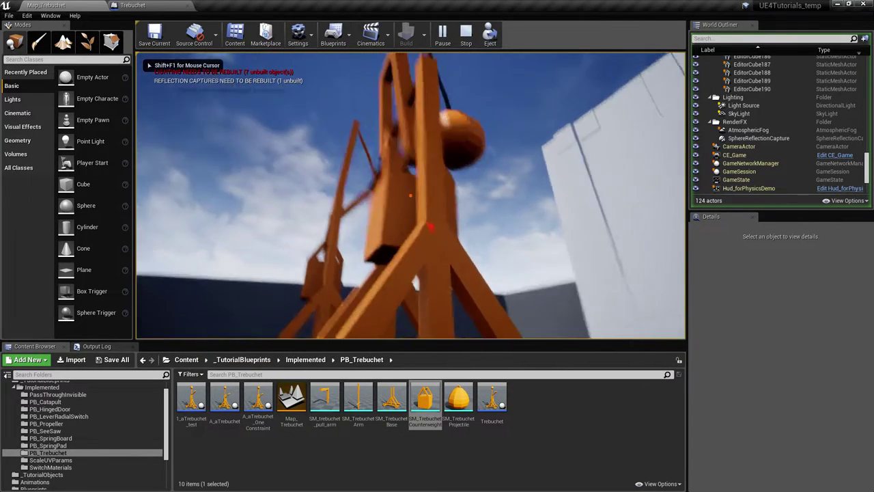
key("s")
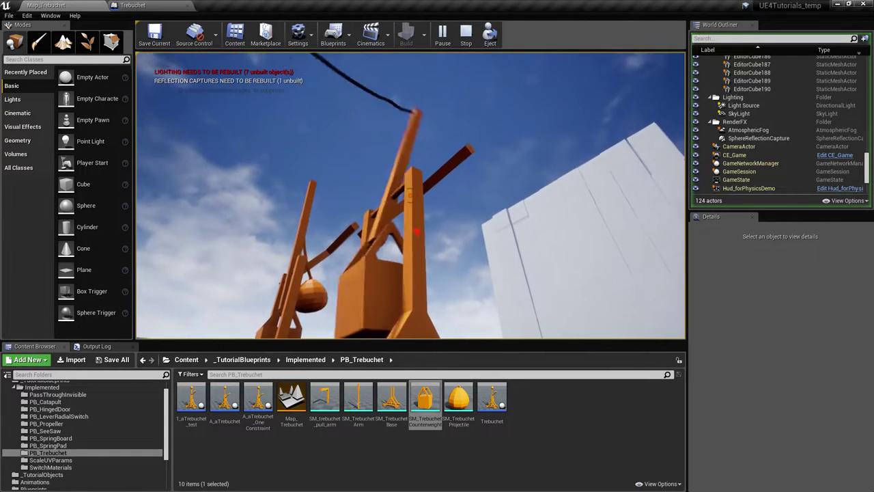
key("s")
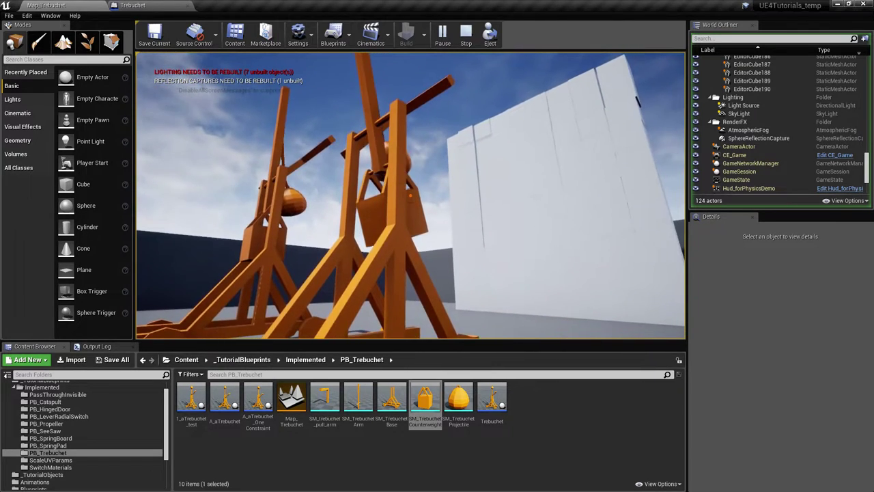
key("Escape")
Move the node chain from Break Constraint to Set Enable Collision left in the Trebuchet Event Graph and save the blueprint
left_click(154, 5)
scroll(352, 263, "down", 2)
right_click_drag(355, 277, 477, 150)
scroll(451, 165, "up", 2)
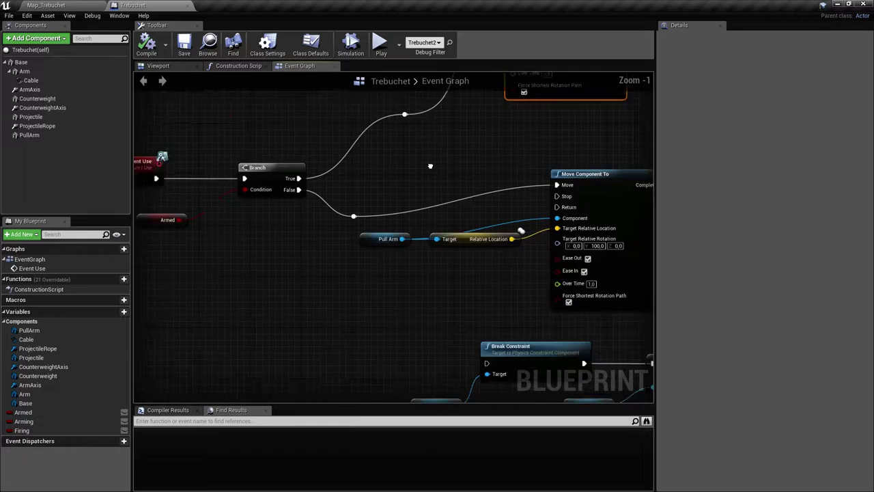
scroll(429, 166, "down", 1)
right_click_drag(430, 166, 438, 85)
right_click_drag(396, 231, 233, 218)
left_click_drag(233, 219, 659, 319)
scroll(425, 305, "down", 2)
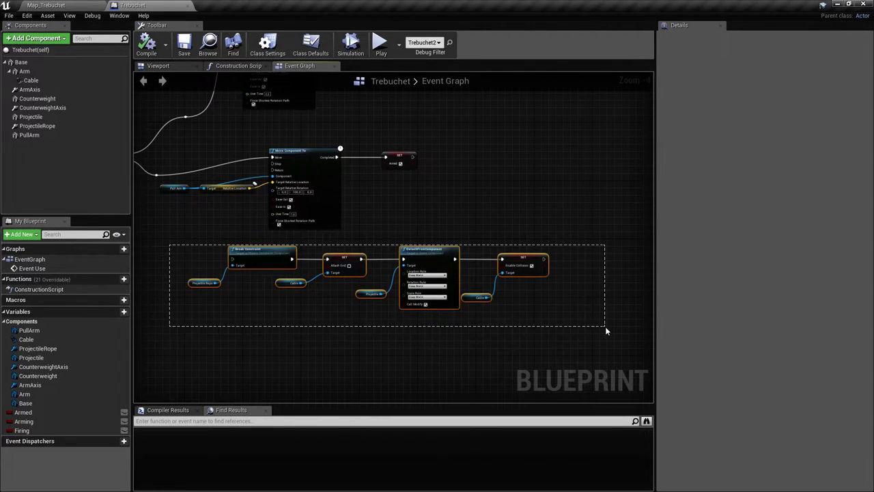
right_click_drag(419, 187, 578, 226)
left_click_drag(422, 287, 323, 303)
right_click_drag(544, 146, 484, 271)
scroll(443, 234, "up", 4)
right_click_drag(437, 231, 424, 203)
key("ctrl+s")
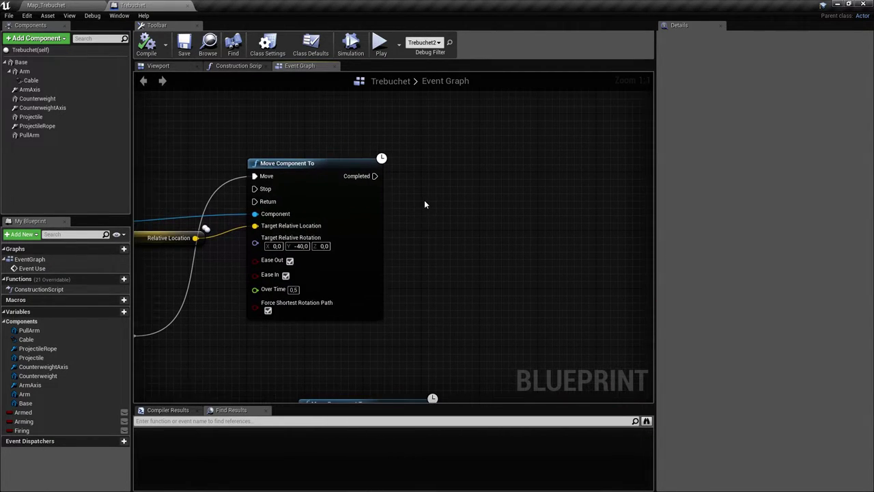
Play the Map_Trebuchet level again to examine how the pull arm behaves when the trebuchet is used
right_click_drag(296, 138, 310, 121)
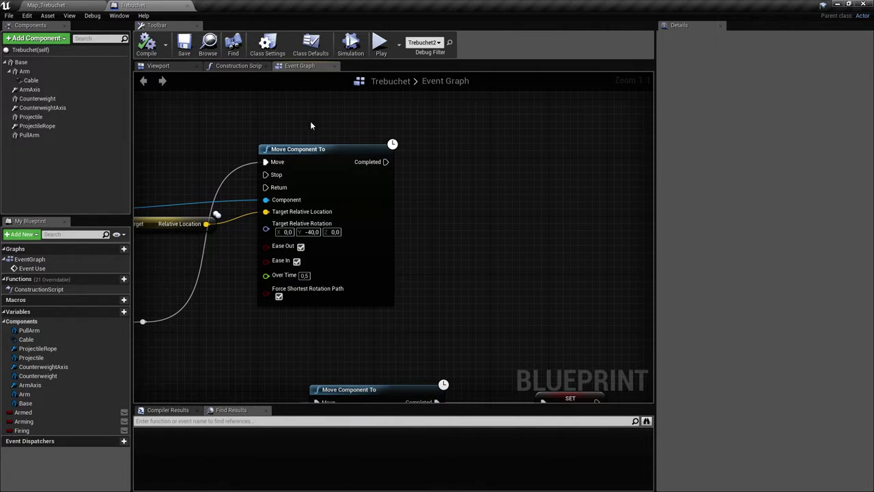
left_click(77, 4)
left_click(443, 34)
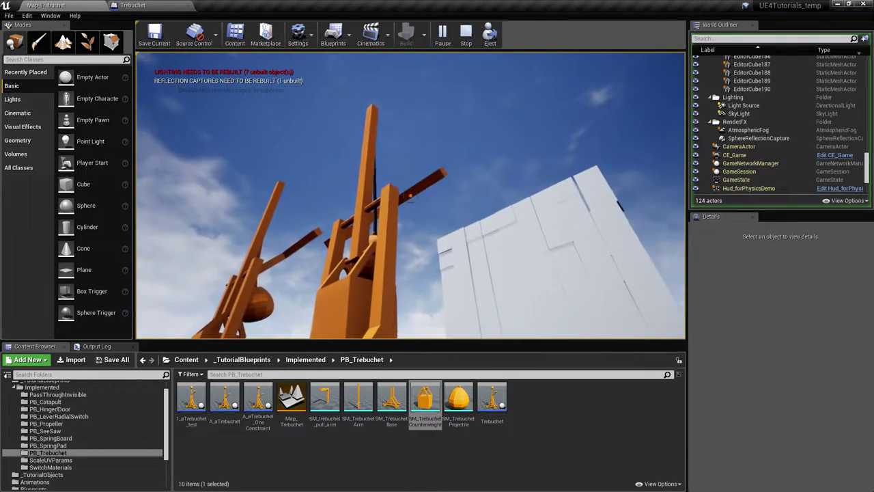
key("Escape")
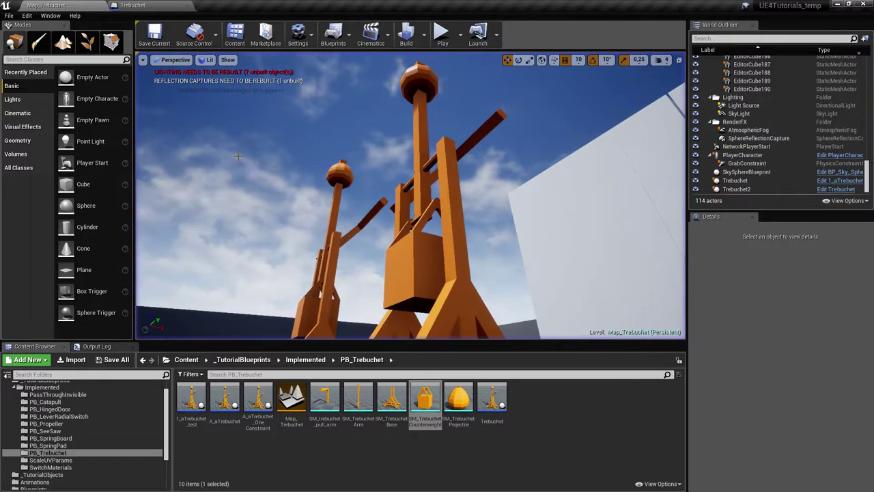
mouse_move(410, 195)
right_mouse_down()
mouse_move(389, 232)
mouse_move(408, 196)
right_mouse_up()
Add a Set Armed node with Armed unticked beside the upper Move Component To node in the Trebuchet Event Graph
left_click(175, 6)
right_click_drag(334, 198, 542, 187)
scroll(548, 189, "down", 3)
scroll(394, 180, "up", 2)
right_click_drag(493, 302, 195, 316)
right_click_drag(372, 230, 401, 284)
scroll(467, 192, "up", 1)
right_click_drag(410, 215, 495, 148)
left_click_drag(38, 410, 554, 138)
left_click(573, 160)
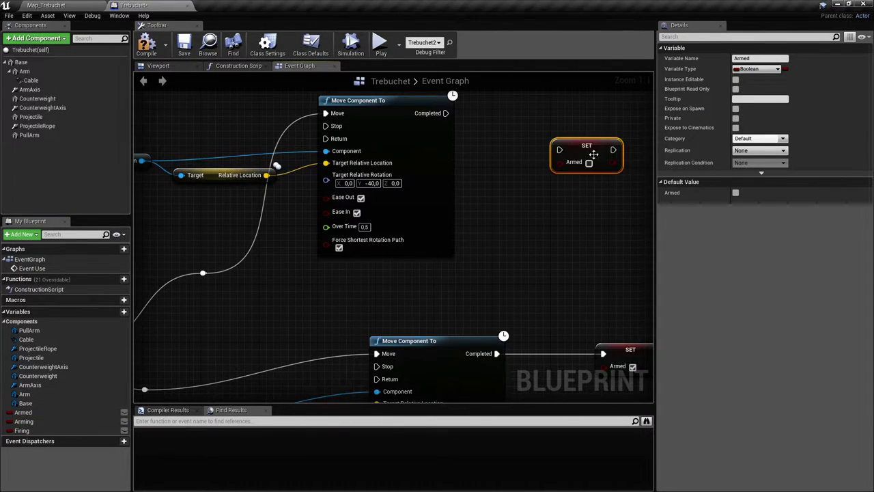
Connect the upper Move Component To's Completed output to the Set Armed node, and compile and save the blueprint
right_click_drag(585, 146, 412, 211)
right_click_drag(317, 196, 330, 174)
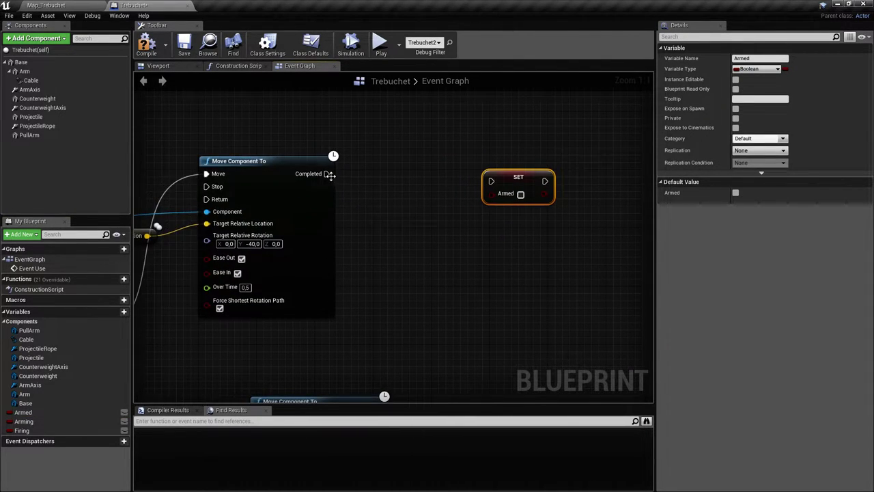
right_click_drag(472, 208, 530, 222)
left_click(531, 222)
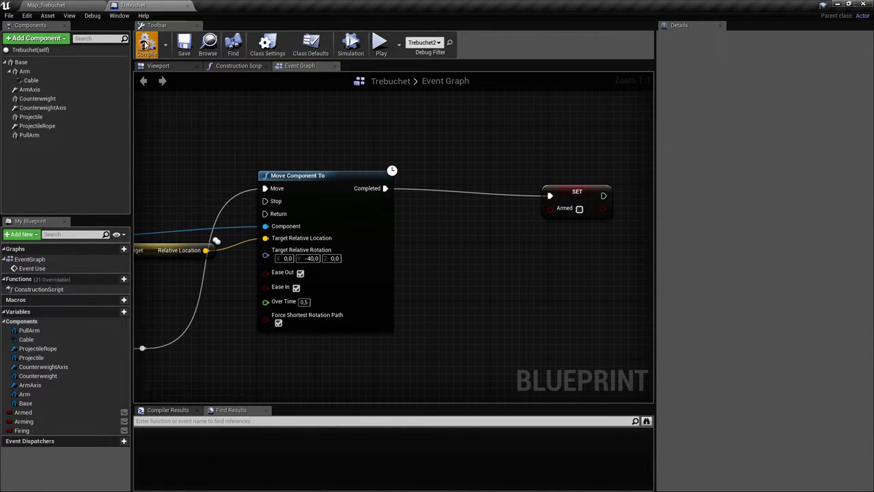
left_click(184, 47)
Move the Set Armed node farther out and insert a Delay node between it and the upper Move Component To's Completed output
right_click_drag(520, 228, 379, 224)
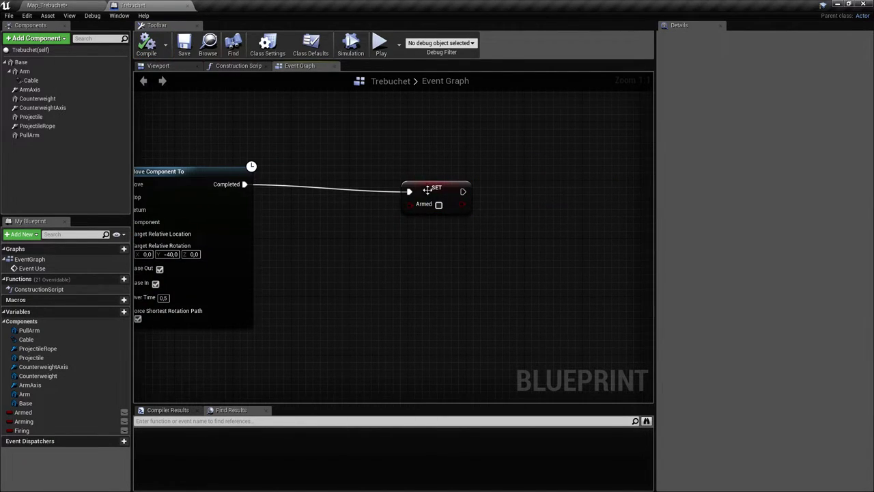
left_click_drag(427, 190, 544, 190)
right_click_drag(347, 208, 361, 209)
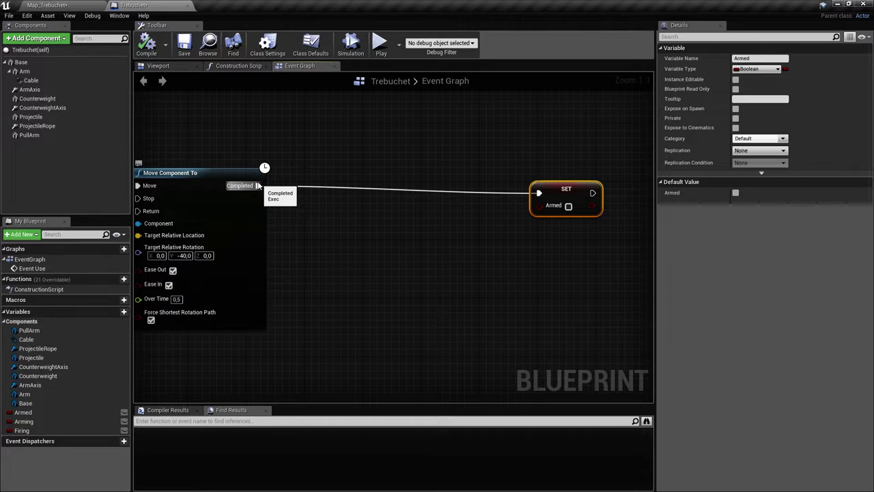
left_click_drag(356, 193, 354, 195)
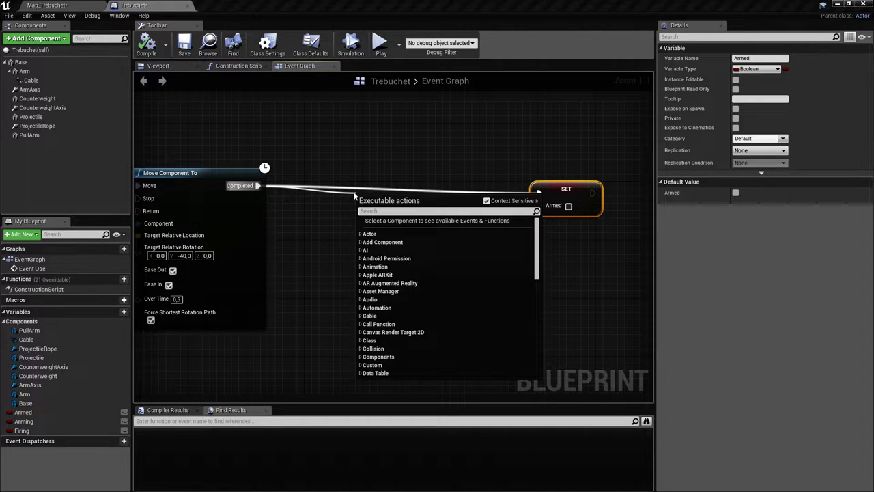
type("delay")
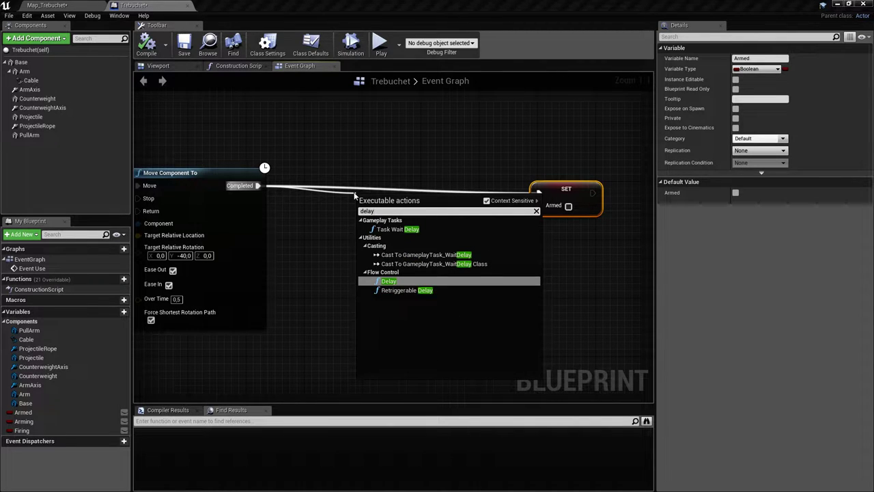
key("Return")
left_click_drag(357, 198, 379, 183)
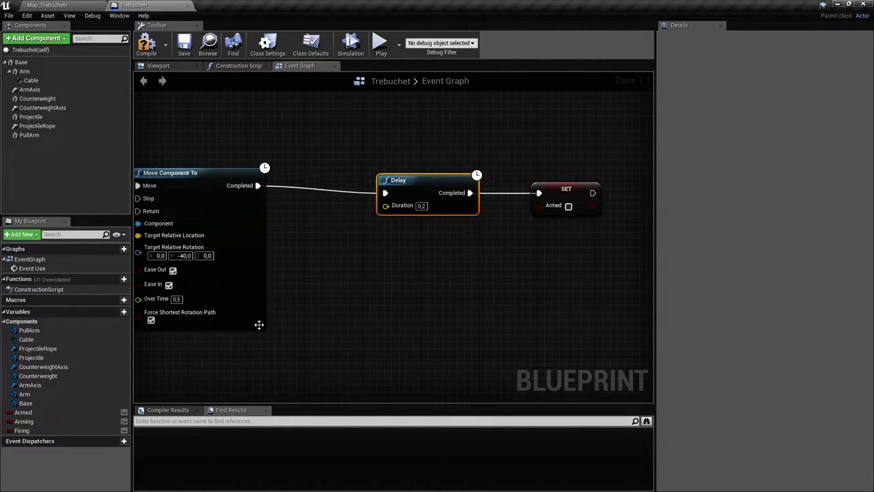
Add a Set Firing node and wire it between the upper Move Component To's Completed output and the Delay node
left_click_drag(27, 432, 341, 253)
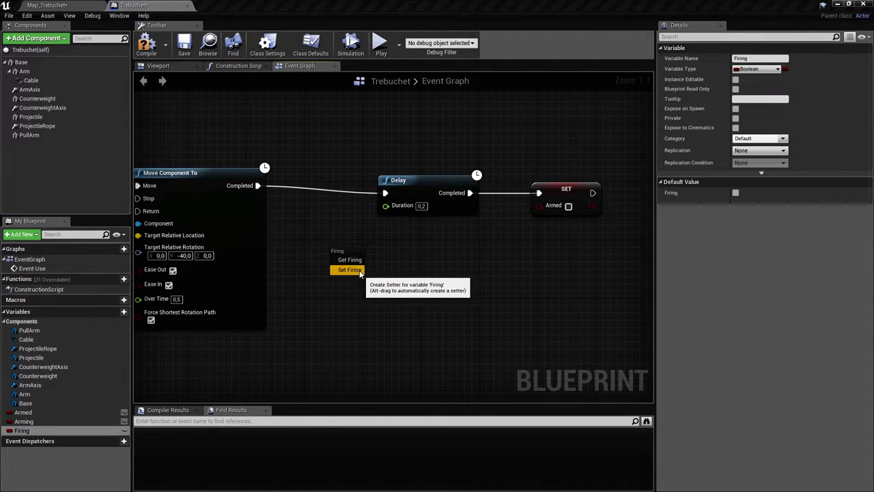
left_click(351, 270)
right_click_drag(377, 247, 294, 239)
left_click_drag(221, 127, 523, 280)
left_click_drag(339, 178, 449, 170)
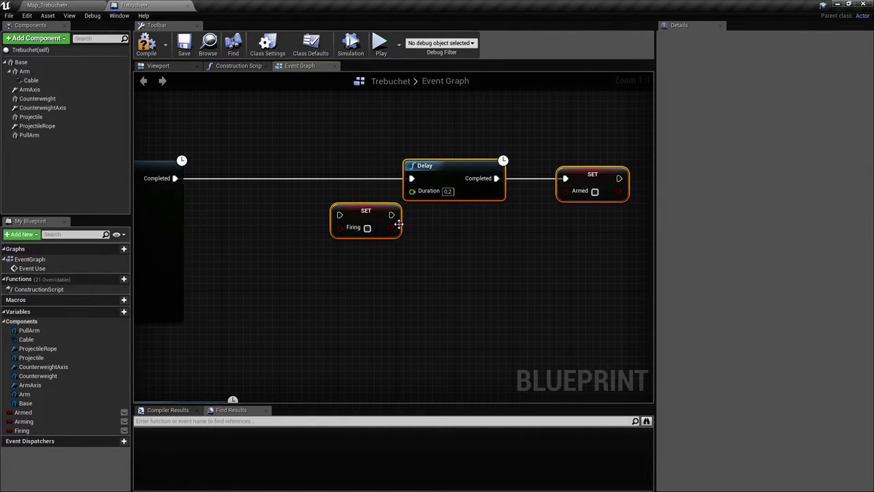
left_click_drag(359, 217, 272, 182)
left_click(334, 253)
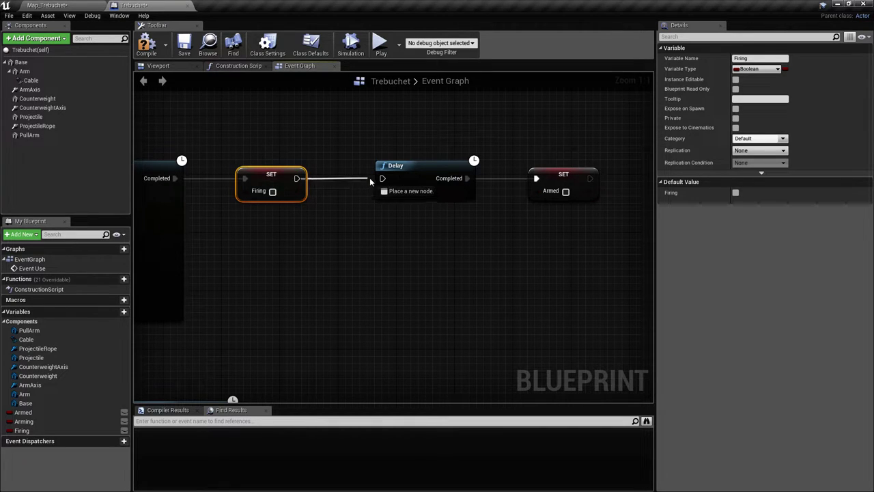
Move the Set Firing node ahead of the upper Move Component To, tick Firing, and wire it between the Armed Branch's True output and Move
right_click_drag(241, 246, 490, 218)
left_click_drag(521, 153, 237, 176)
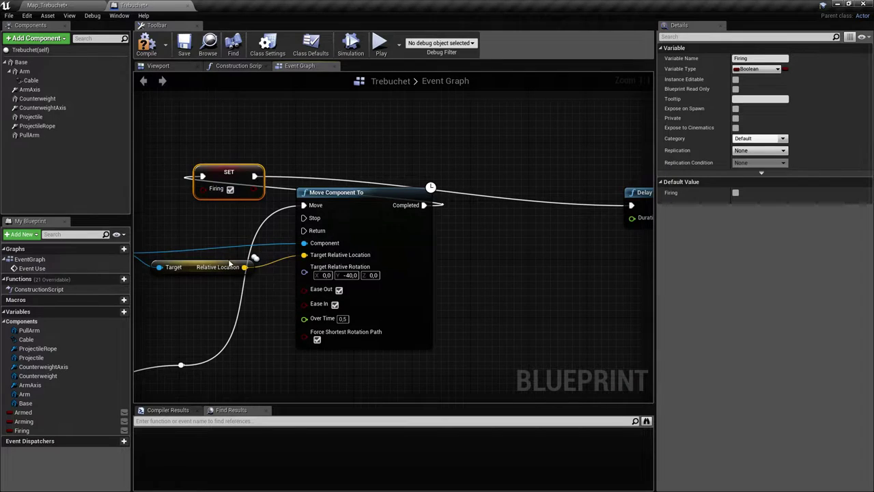
right_click_drag(183, 367, 283, 311)
left_click_drag(322, 132, 319, 128)
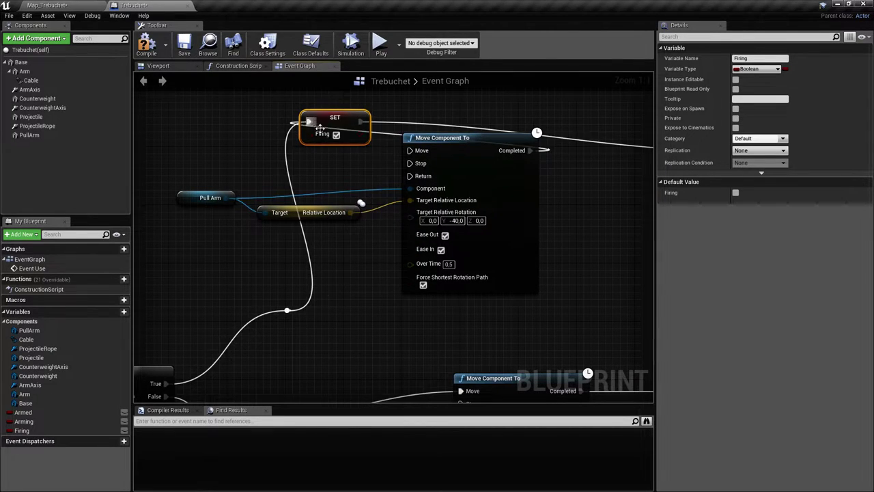
left_click_drag(411, 153, 411, 152)
right_click_drag(514, 206, 422, 247)
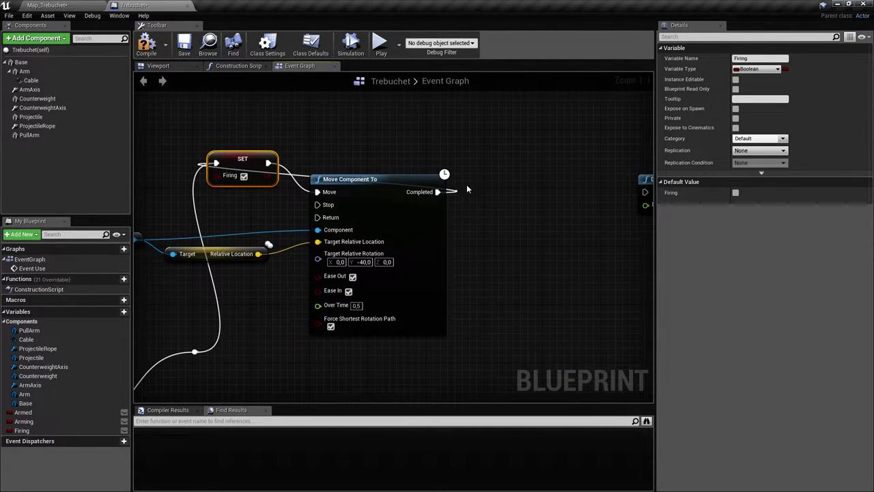
Connect the upper Move Component To's Completed output directly to the Delay node's input
left_click_drag(638, 192, 620, 196)
left_click_drag(536, 192, 536, 192)
right_click_drag(366, 236, 435, 245)
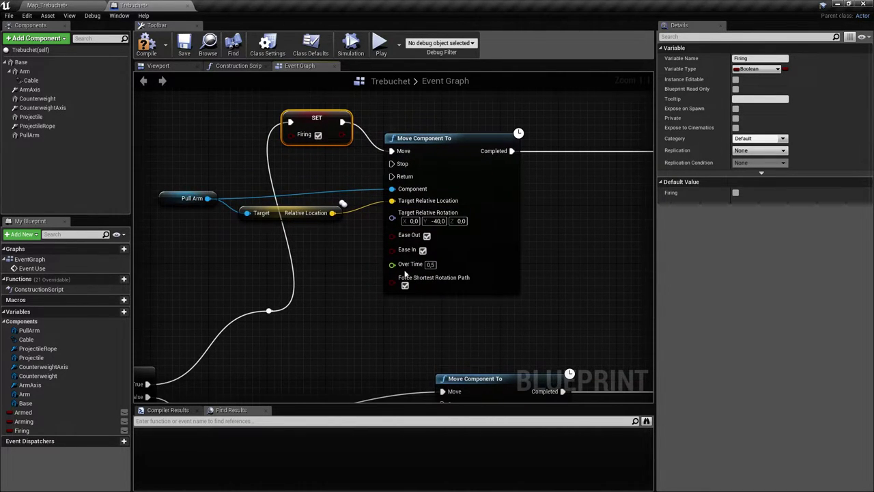
Review the path from the Armed Branch's True output through Set Firing and the upper Move Component To
right_click_drag(405, 273, 360, 183)
right_click_drag(341, 211, 309, 203)
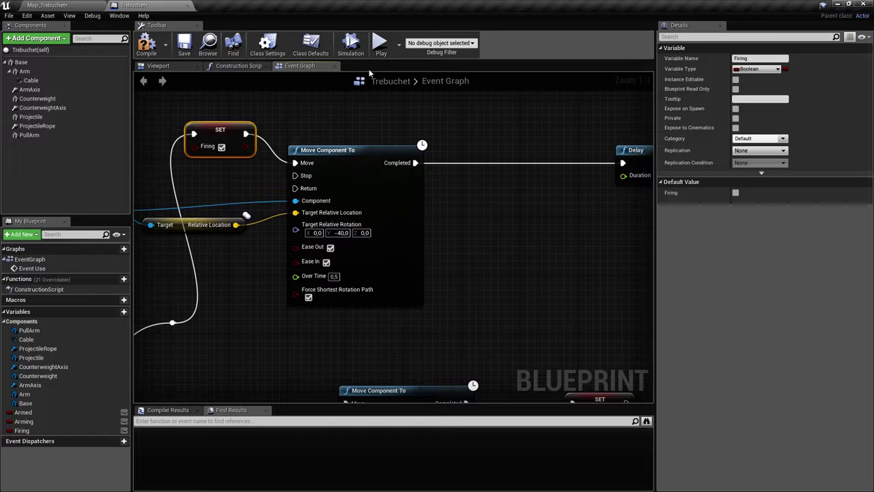
right_click_drag(423, 132, 476, 150)
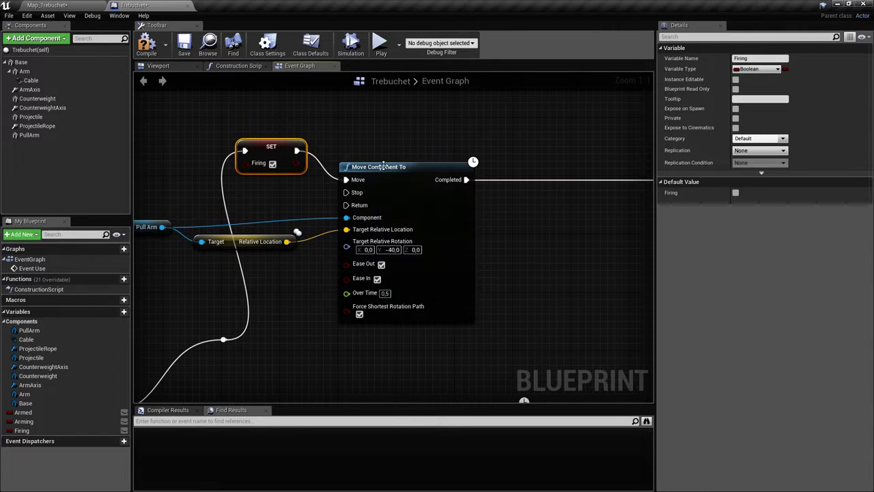
right_click_drag(421, 189, 391, 180)
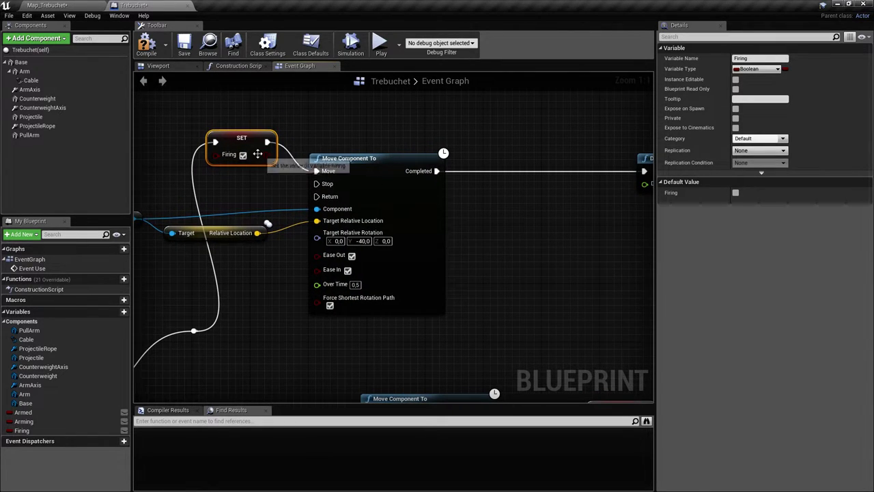
right_click_drag(258, 154, 288, 174)
right_click_drag(158, 398, 458, 285)
right_click_drag(536, 220, 254, 321)
right_click_drag(315, 205, 174, 168)
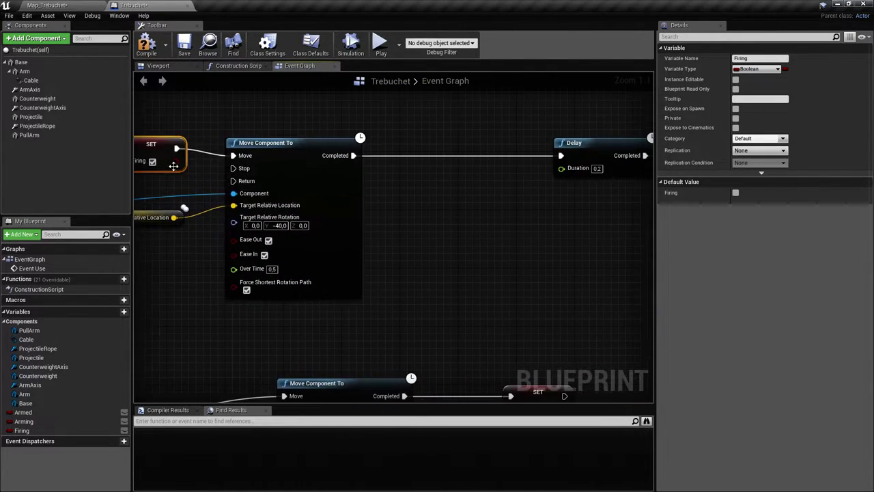
Make room before the Set Armed node and wire a new Set Firing node with Firing unticked between the Delay and Set Armed
right_click_drag(288, 155, 252, 160)
right_click_drag(479, 197, 299, 211)
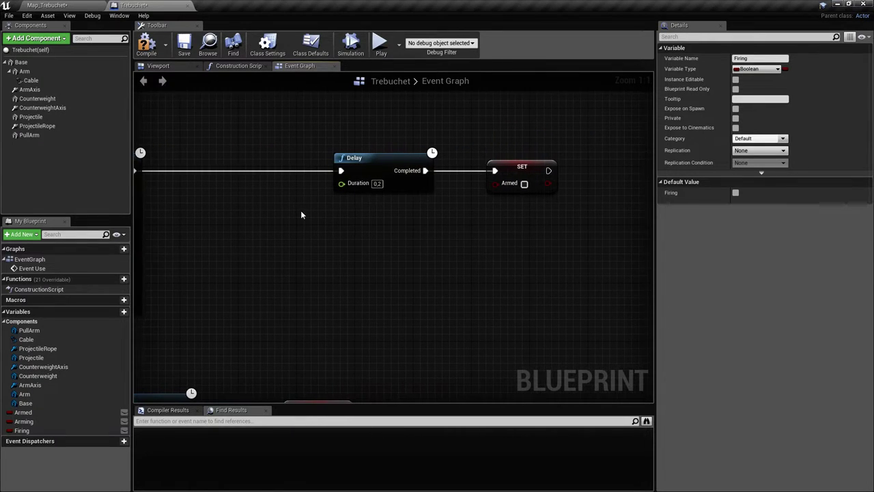
left_click(370, 161)
right_click_drag(359, 152, 276, 141)
left_click_drag(430, 157, 488, 156)
right_click_drag(444, 191, 402, 218)
left_click_drag(24, 434, 348, 181)
left_click(320, 276)
left_click_drag(278, 187, 326, 187)
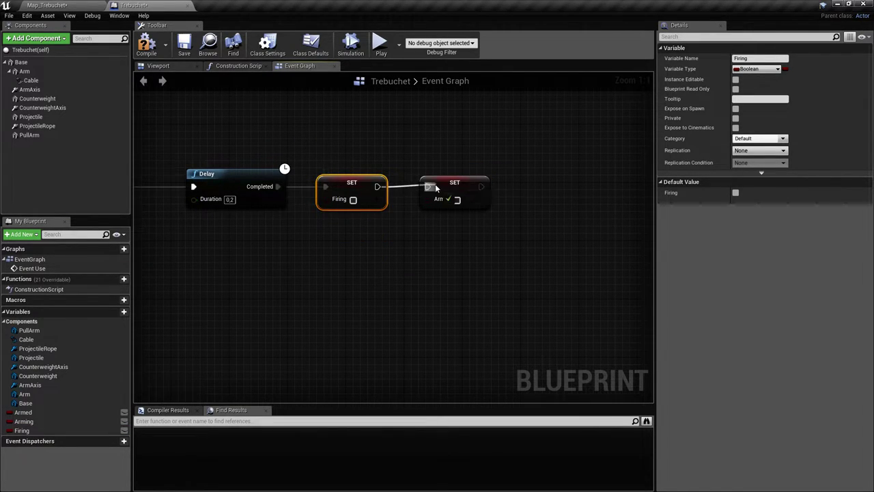
Move the Event Use node farther from the Branch node and place the Armed getter closer to the Branch's Condition input
right_click_drag(233, 245, 598, 265)
scroll(599, 265, "down", 2)
scroll(288, 232, "up", 2)
right_click_drag(608, 302, 332, 265)
left_click(421, 244)
right_click_drag(580, 257, 530, 183)
scroll(476, 214, "down", 2)
scroll(572, 191, "down", 3)
right_click_drag(415, 267, 583, 182)
scroll(583, 182, "down", 1)
scroll(413, 228, "up", 3)
right_click_drag(412, 228, 486, 259)
left_click_drag(366, 180, 233, 180)
scroll(293, 188, "up", 2)
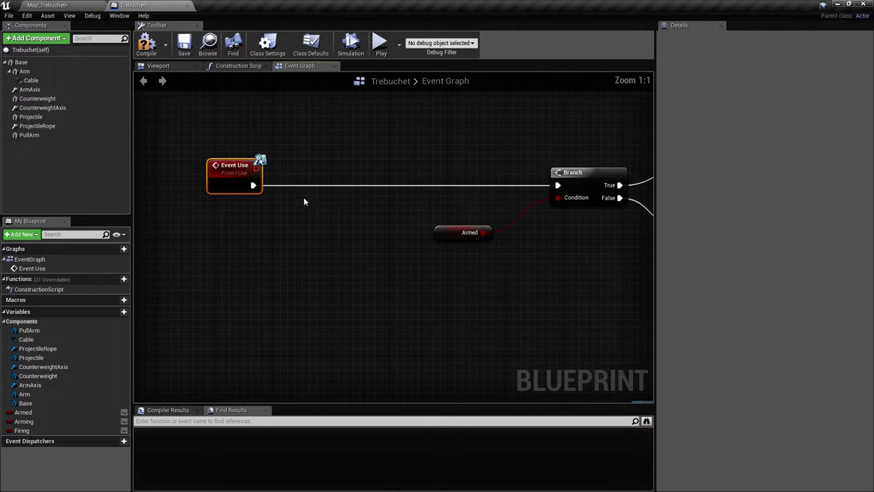
right_click_drag(507, 208, 454, 208)
left_click_drag(403, 236, 450, 218)
right_click_drag(427, 251, 392, 203)
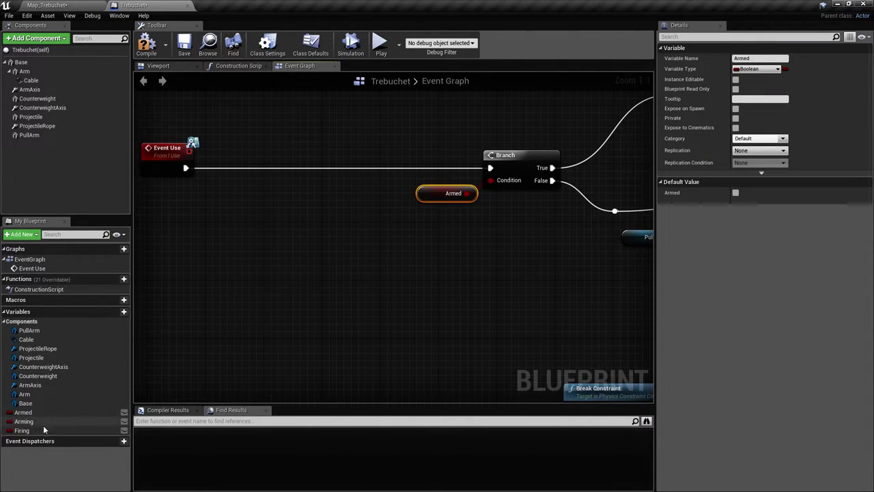
Insert a new Branch node between Event Use and the Armed Branch, with a Get Firing node as its Condition
left_click_drag(85, 409, 239, 222)
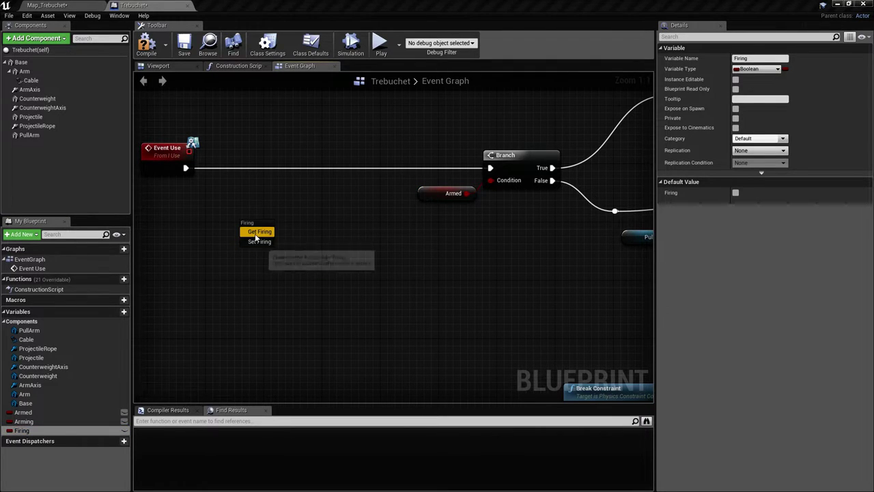
left_click(259, 231)
left_click_drag(309, 198, 310, 198)
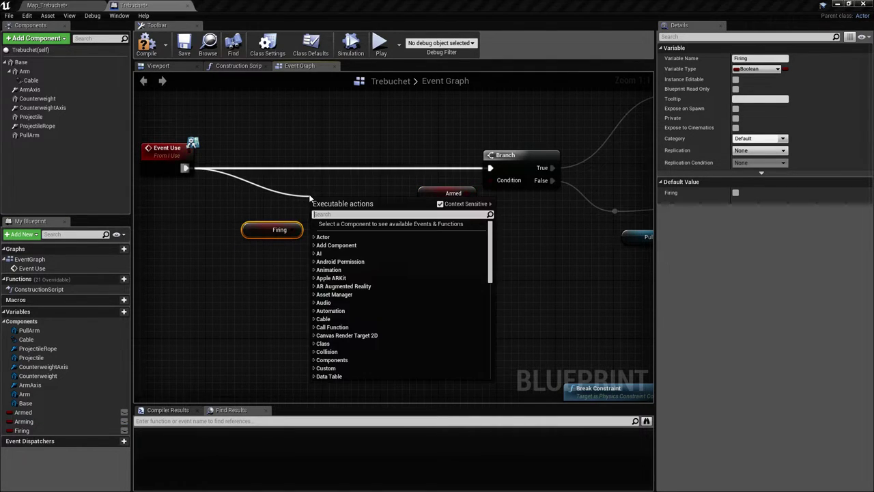
type("brah")
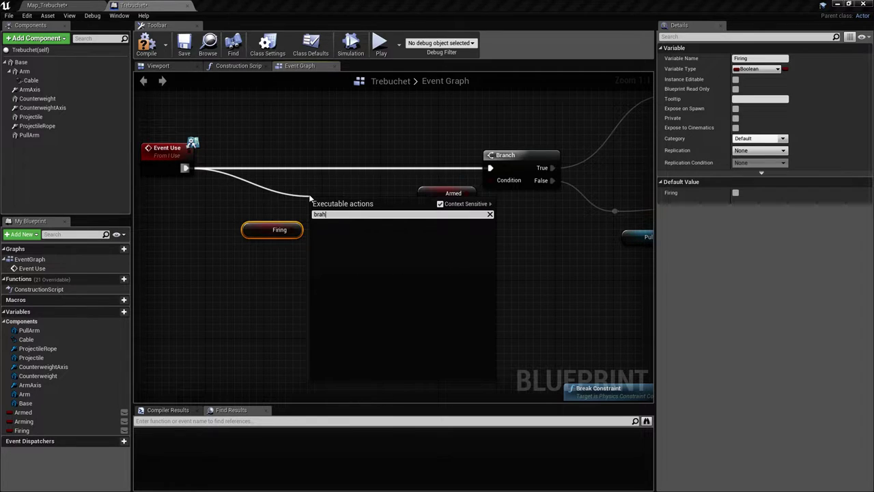
key("BackSpace")
key("BackSpace")
key("BackSpace")
key("BackSpace")
type("branch")
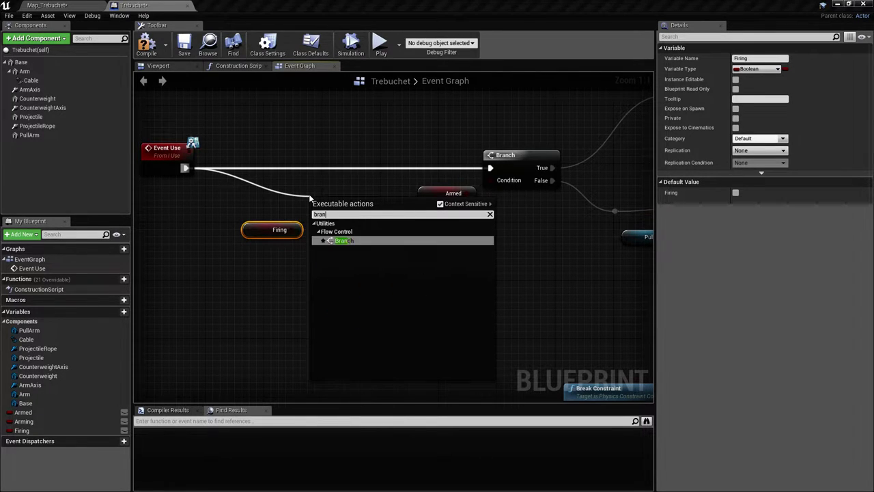
key("Return")
left_click_drag(337, 196, 352, 167)
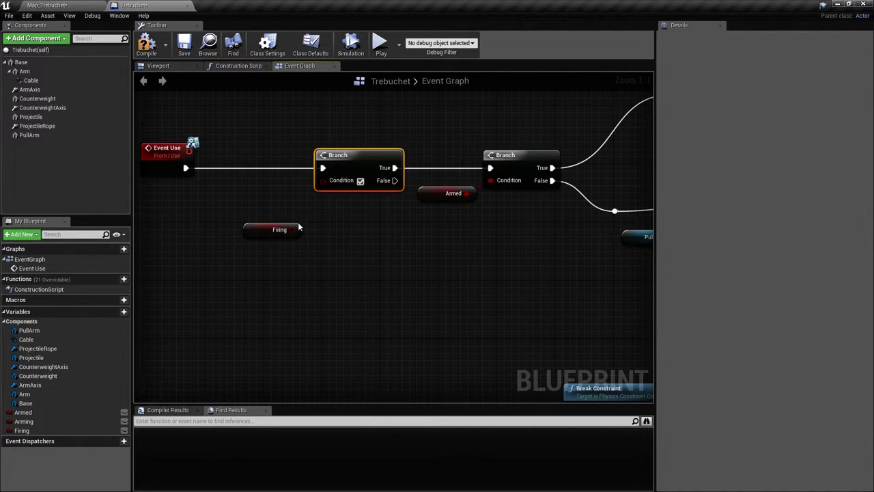
right_click_drag(422, 229, 297, 212)
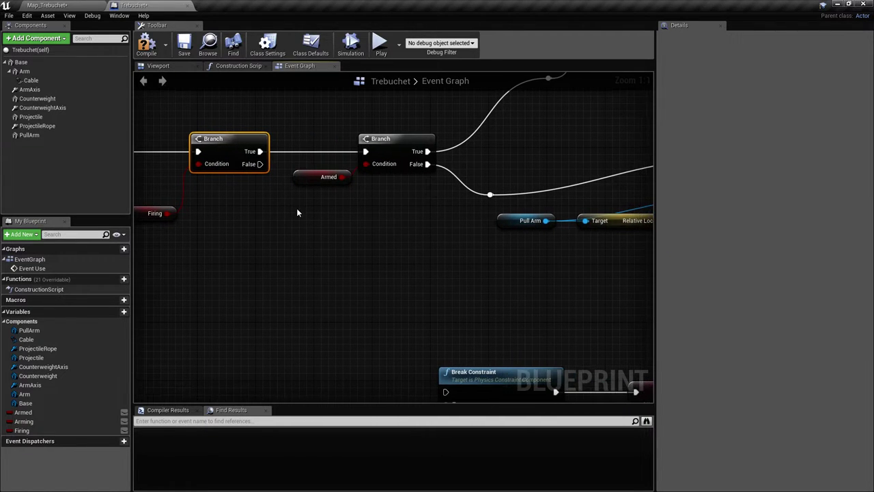
Break the Firing Branch's True link to the Armed Branch and connect its False output to the Armed Branch instead
scroll(388, 232, "down", 1)
right_click_drag(310, 252, 335, 230)
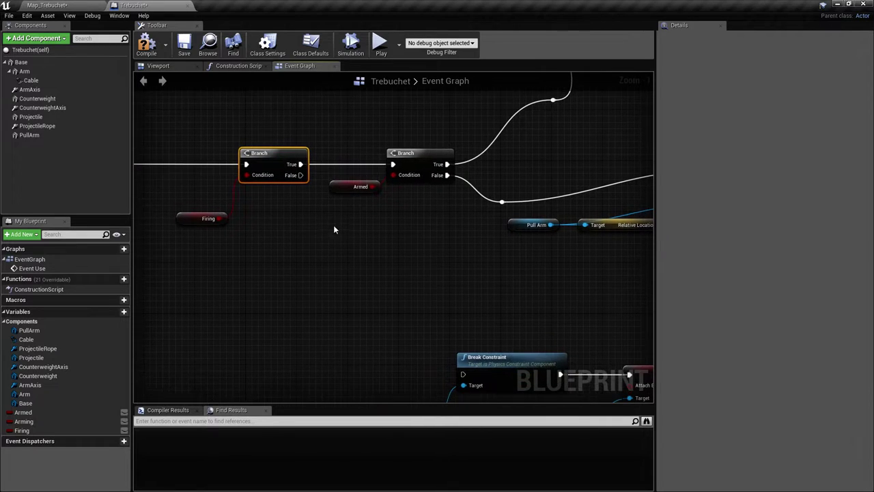
left_click(335, 165, "ctrl")
left_click(305, 186)
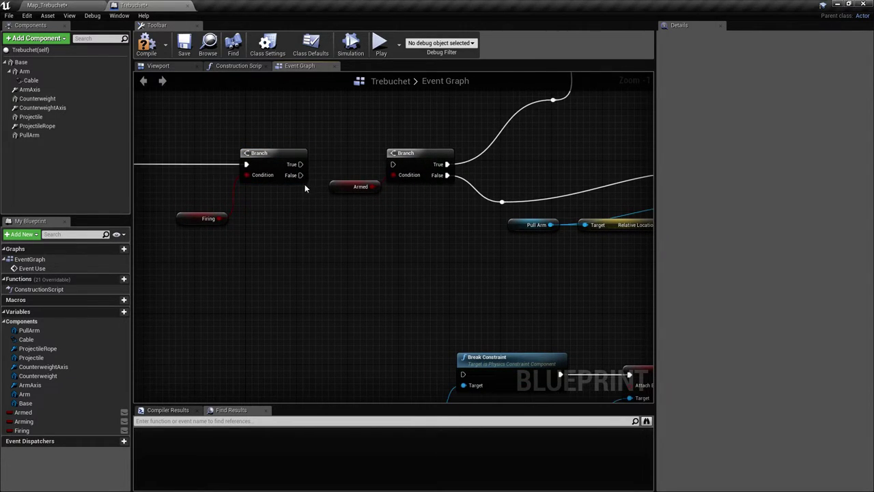
right_click_drag(314, 207, 277, 217)
right_click_drag(354, 250, 383, 195)
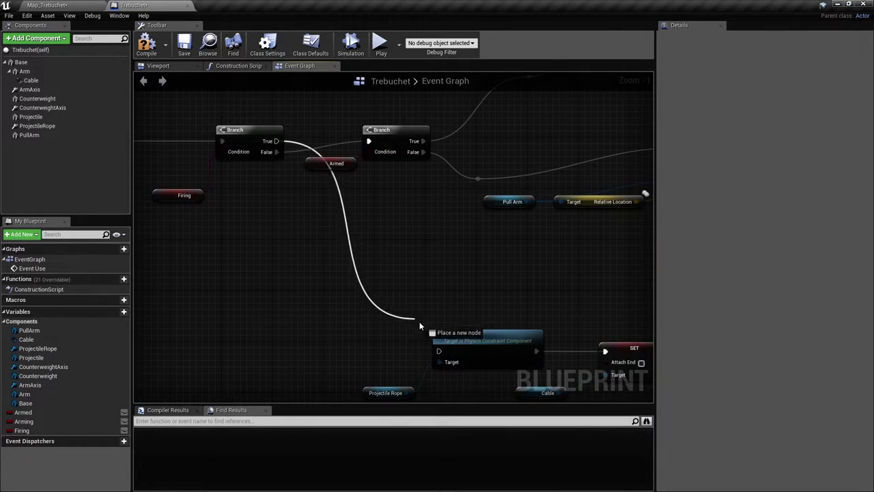
Connect the Firing Branch's True output to the Break Constraint node's execution input
right_click_drag(483, 340, 260, 215)
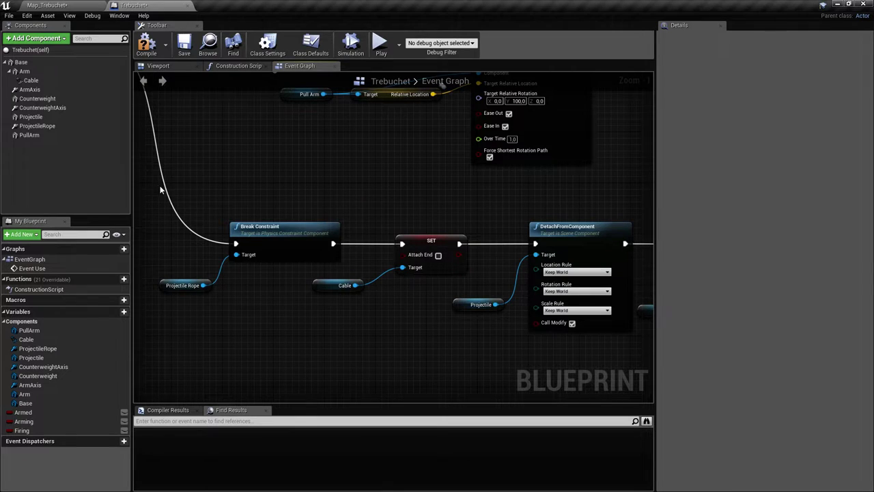
left_click_drag(443, 298, 529, 322)
scroll(482, 325, "down", 5)
scroll(444, 318, "up", 5)
right_click_drag(428, 307, 362, 287)
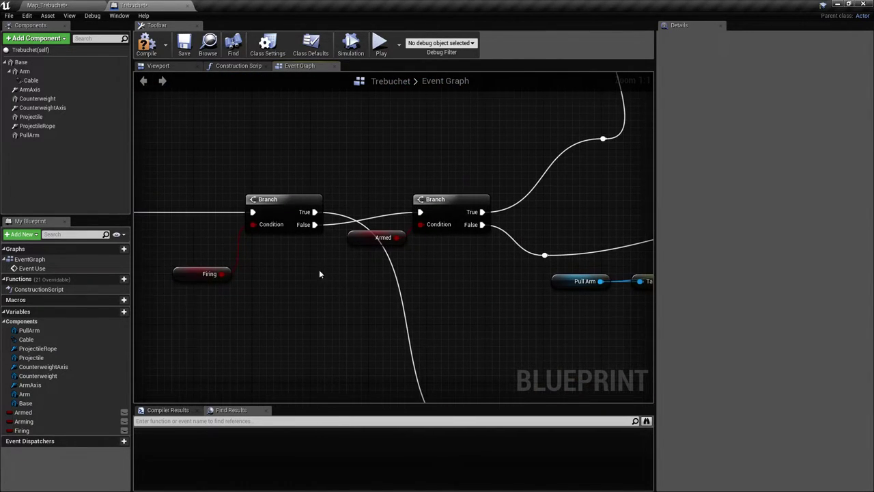
Review the flow from Event Use through the Firing and Armed Branches to the lower Move Component To and its Set Armed node
right_click_drag(256, 247, 326, 230)
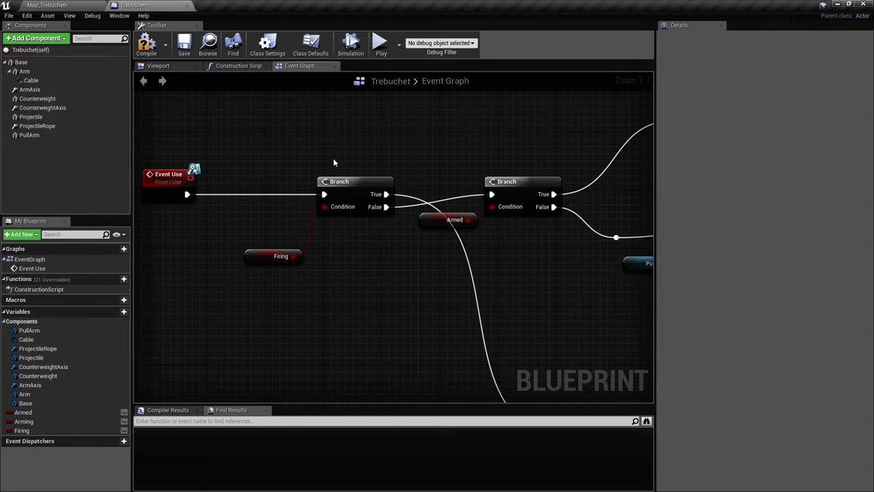
right_click_drag(305, 196, 233, 176)
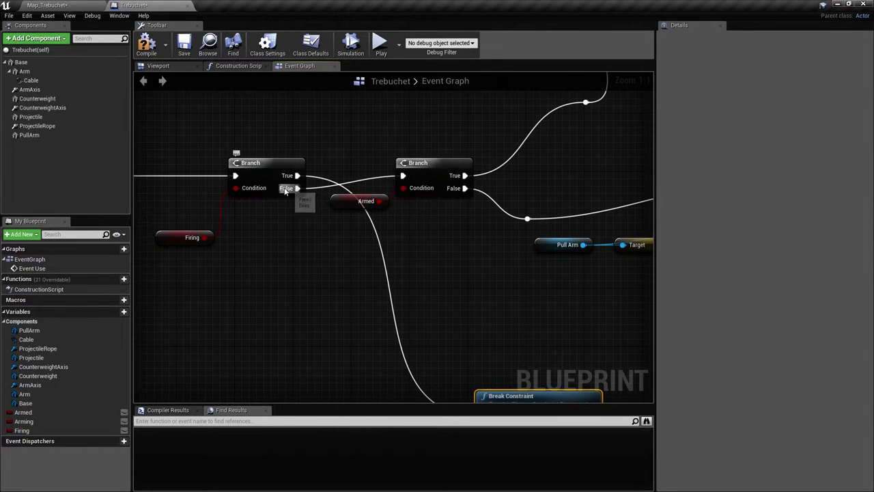
right_click_drag(286, 191, 267, 185)
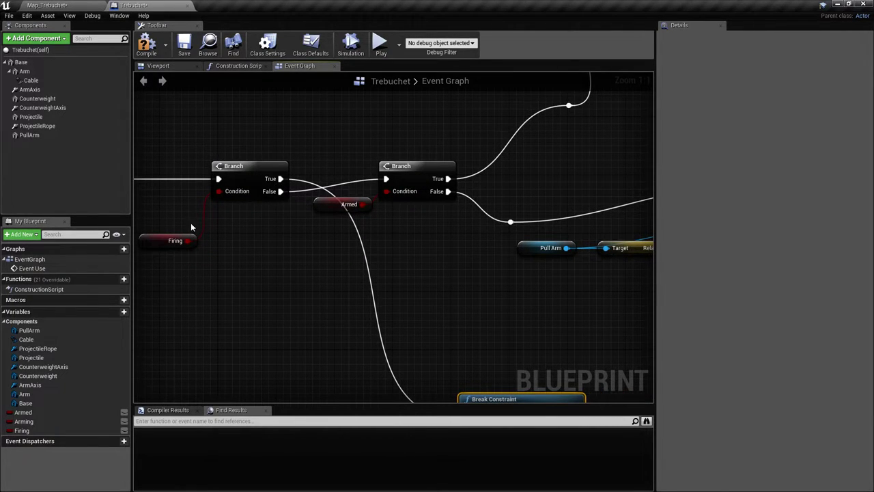
right_click_drag(391, 186, 279, 176)
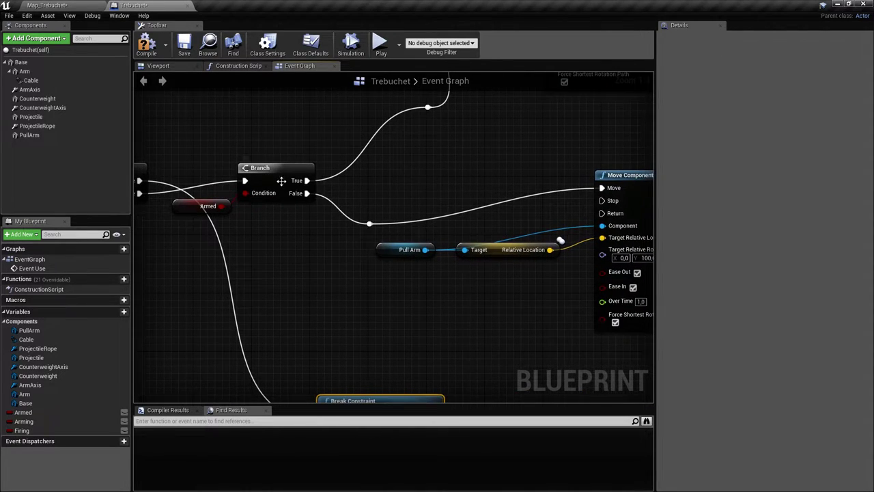
right_click_drag(533, 254, 265, 231)
left_click(357, 230)
scroll(357, 231, "down", 1)
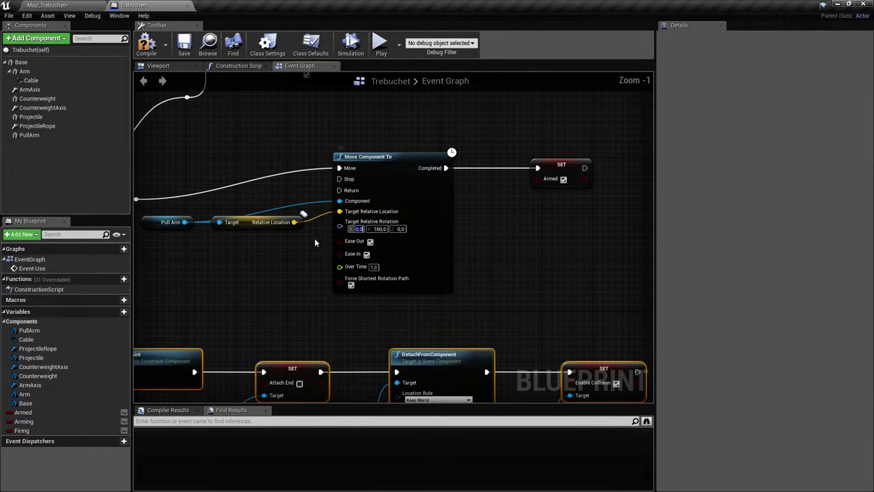
right_click_drag(532, 178, 527, 201)
Review the upper firing chain from the first Set Firing through Move Component To and Delay to the closing Set Firing and Set Armed nodes
right_click_drag(375, 193, 650, 218)
right_click_drag(408, 204, 417, 206)
right_click_drag(200, 218, 192, 210)
right_click_drag(285, 210, 196, 319)
right_click_drag(299, 239, 263, 228)
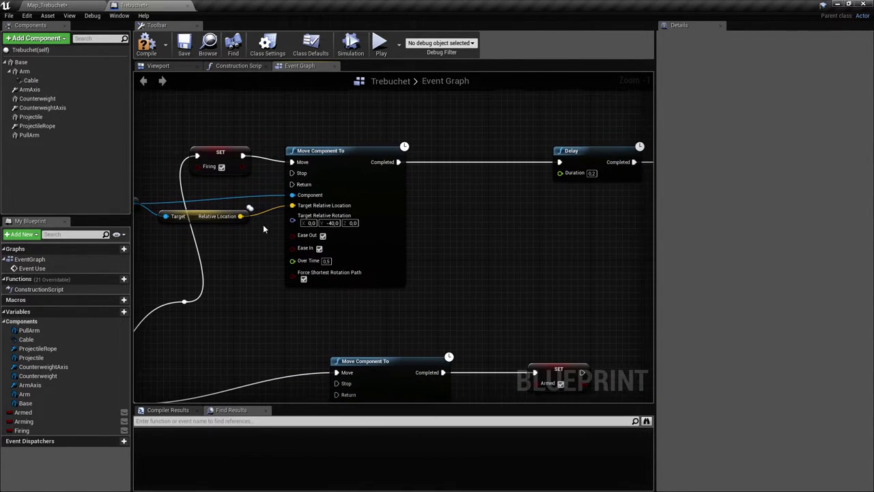
right_click_drag(523, 178, 471, 196)
scroll(399, 197, "down", 2)
right_click_drag(442, 170, 539, 172)
scroll(447, 184, "up", 3)
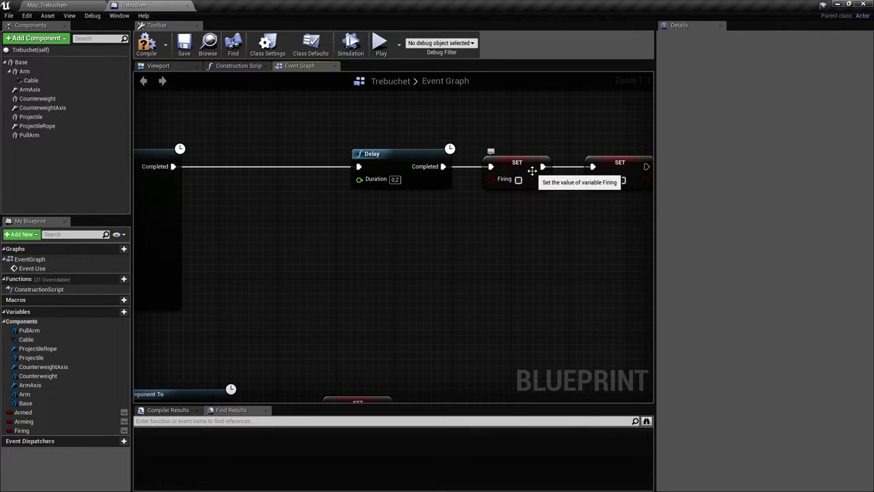
scroll(525, 179, "down", 2)
Review the Firing Branch's True path through Break Constraint, Attach End, DetachFromComponent and Enable Collision
right_click_drag(231, 274, 641, 119)
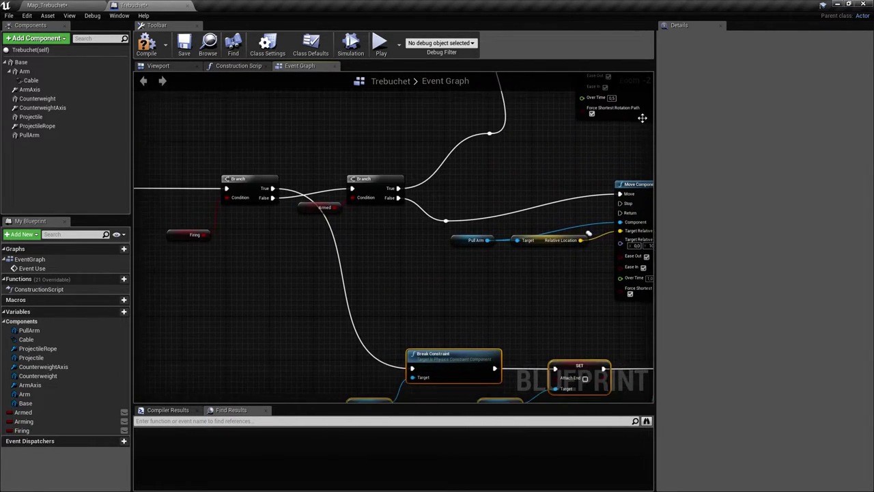
right_click_drag(288, 252, 361, 238)
scroll(341, 228, "up", 2)
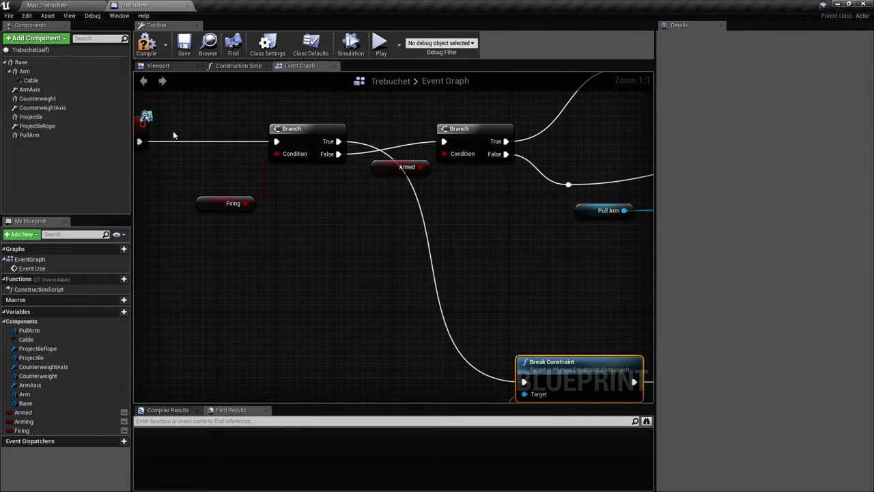
right_click_drag(331, 207, 242, 157)
right_click_drag(443, 309, 190, 217)
scroll(460, 248, "down", 3)
right_click_drag(495, 265, 421, 260)
right_click_drag(347, 198, 367, 213)
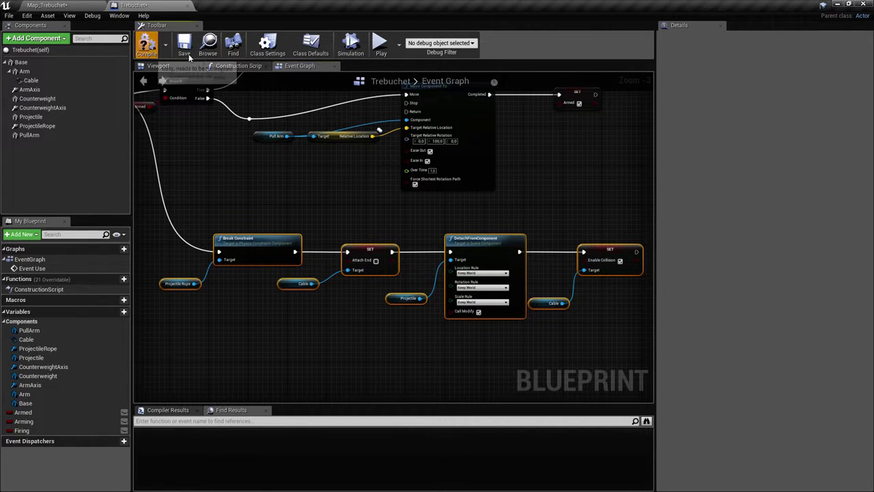
Compile and save the Trebuchet blueprint and save Map_Trebuchet, and start play-testing the level
left_click(184, 46)
left_click(34, 4)
key("ctrl+s")
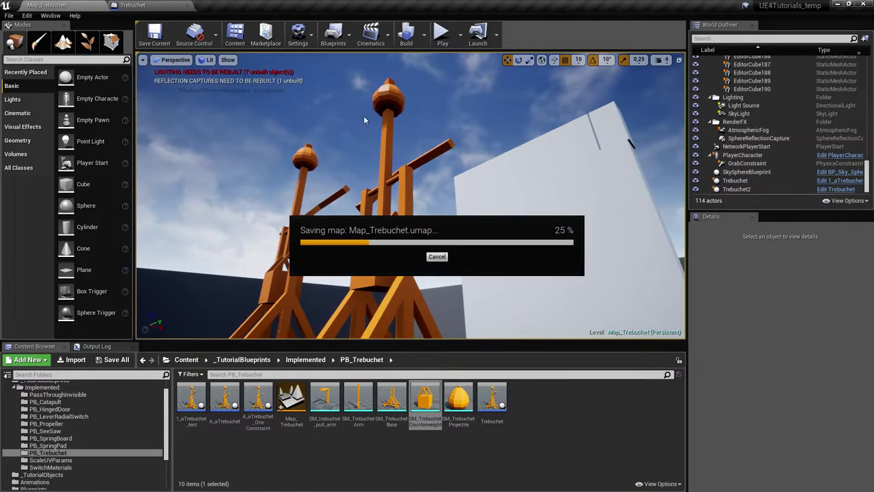
key("alt+p")
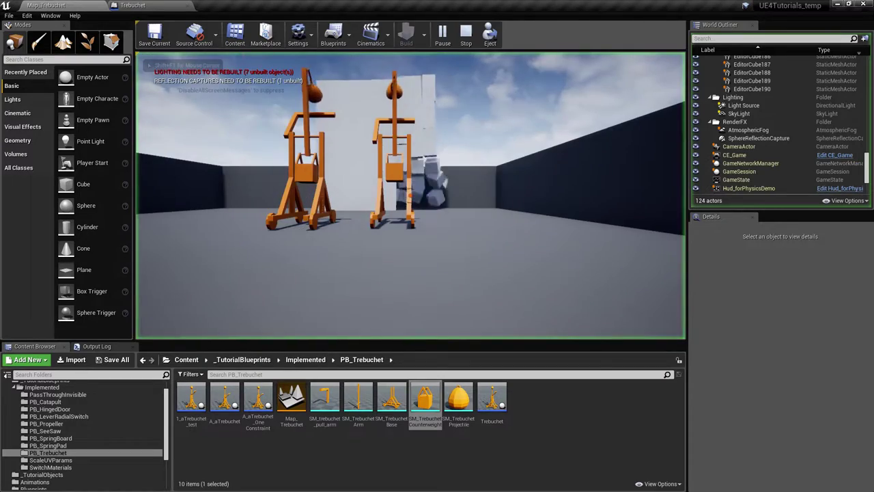
Approach the nearer trebuchet in the running level, test its firing and re-arming cycle, and stop the play session
key("w")
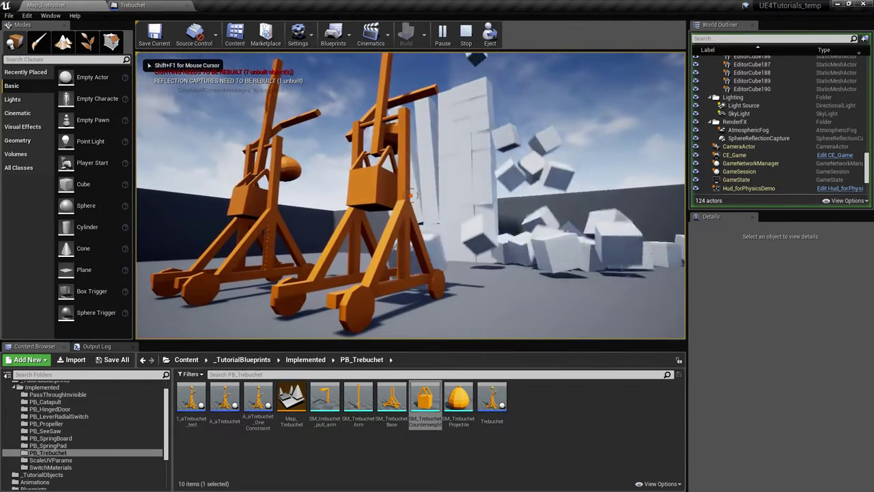
key("w")
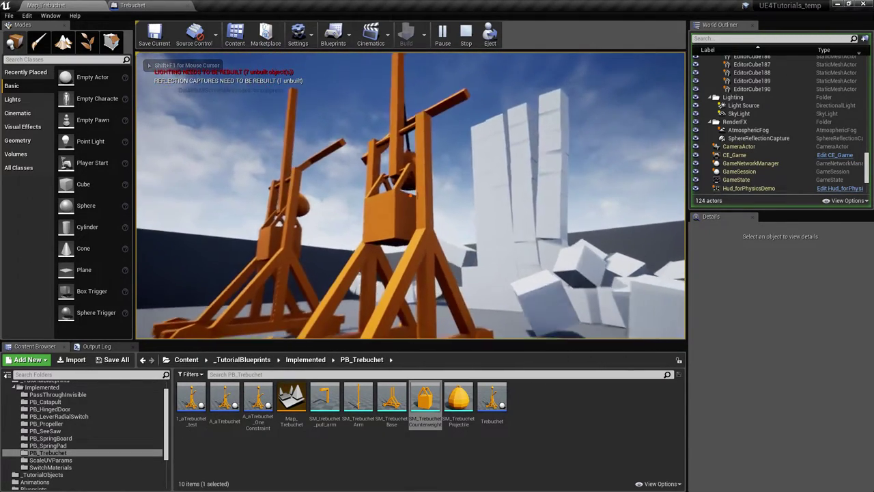
key("d")
key("w")
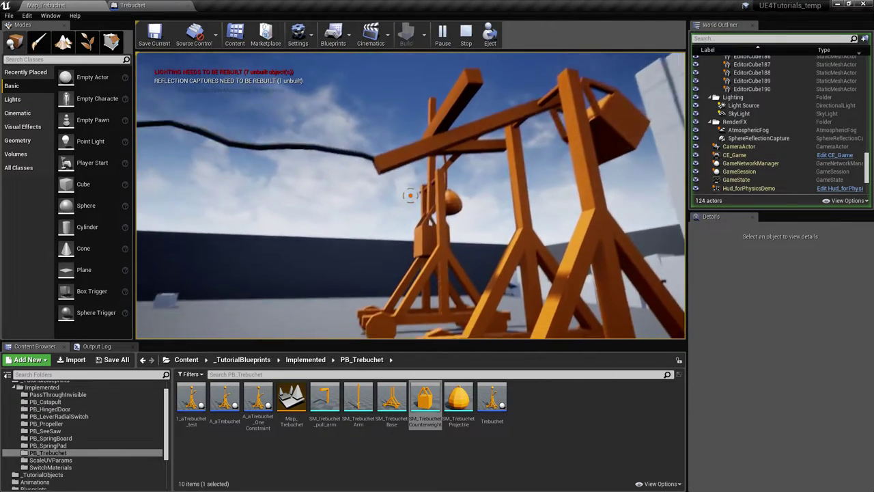
key("d")
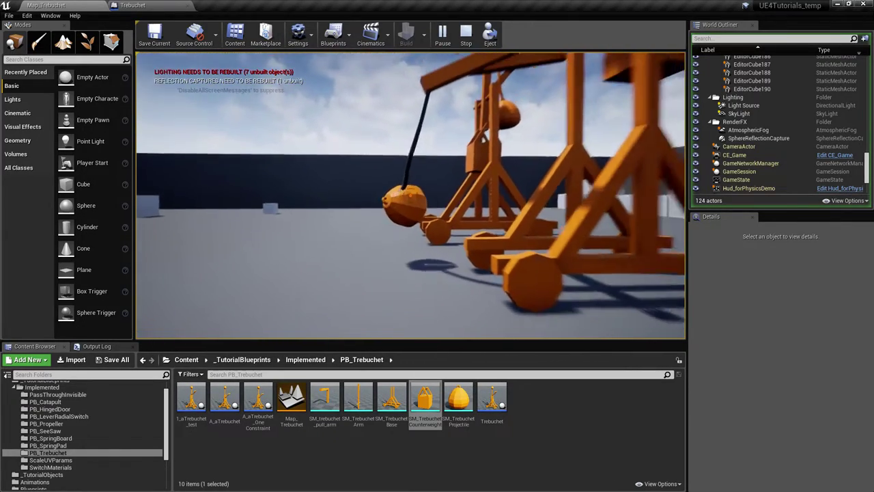
key("w")
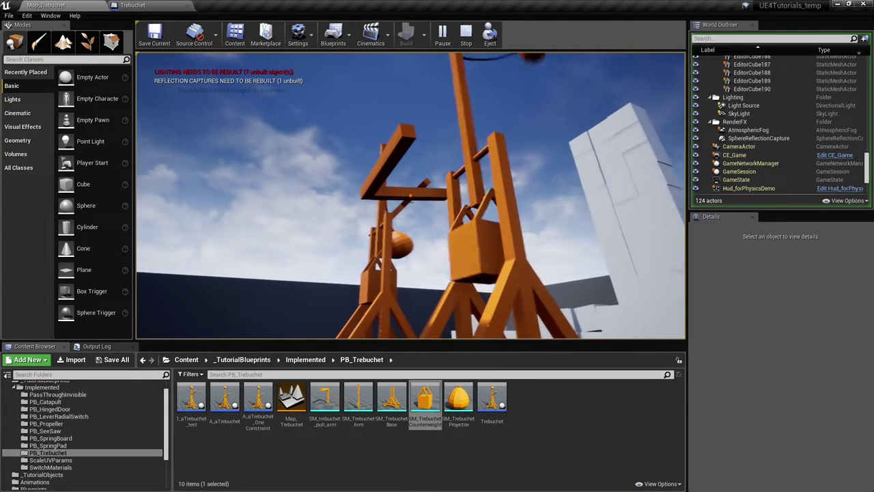
key("w")
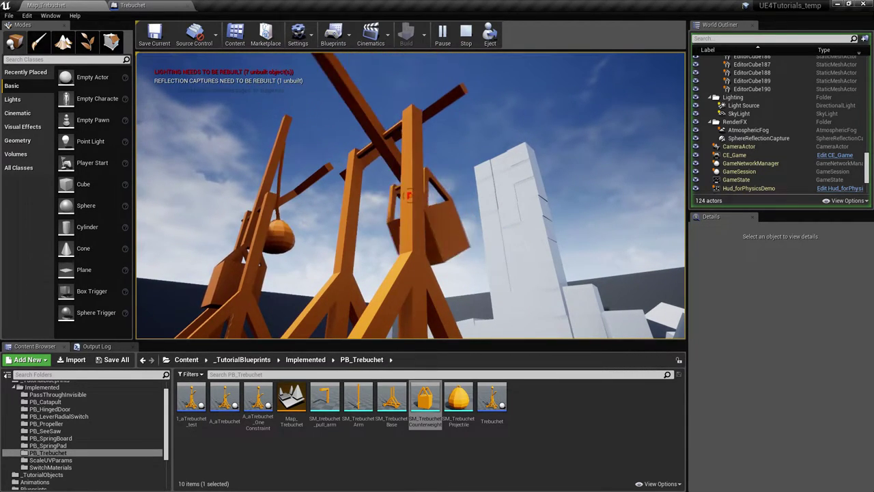
key("Escape")
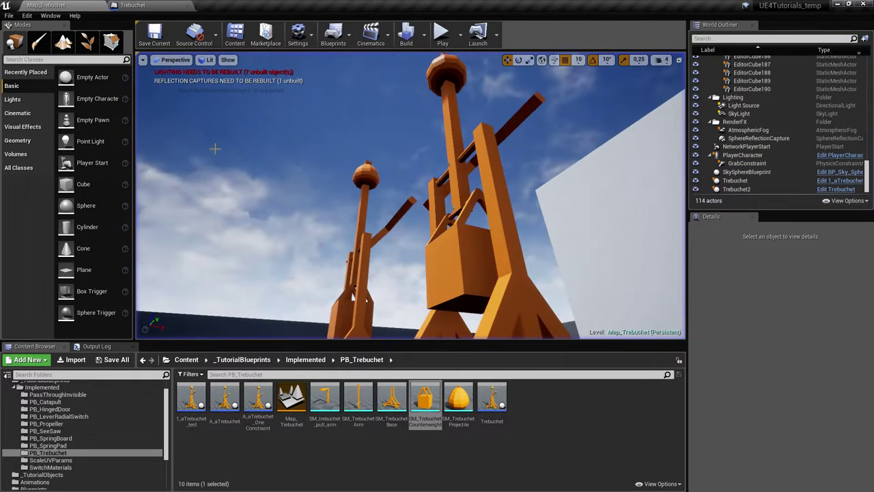
Set the Duration of the Delay before the closing Set Firing node to 3.0, and compile and save the Trebuchet blueprint
left_click(150, 5)
right_click_drag(302, 183, 325, 379)
scroll(406, 254, "up", 3)
right_click_drag(353, 277, 238, 246)
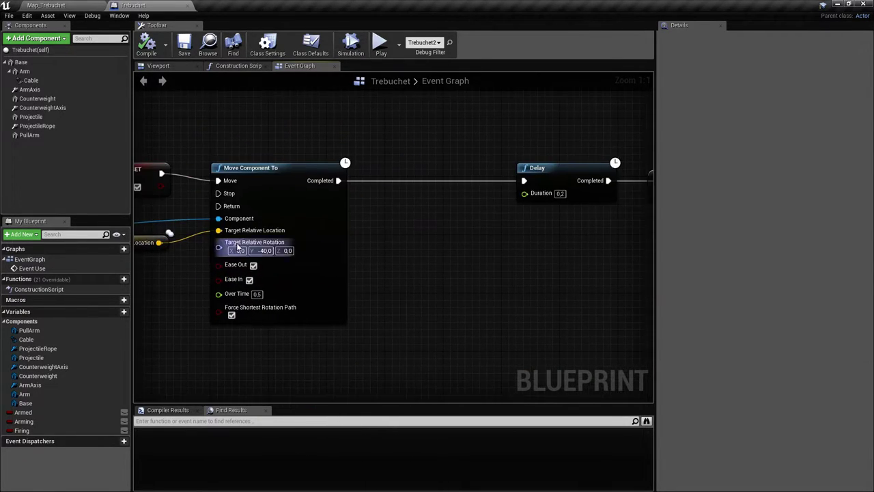
right_click_drag(515, 214, 409, 207)
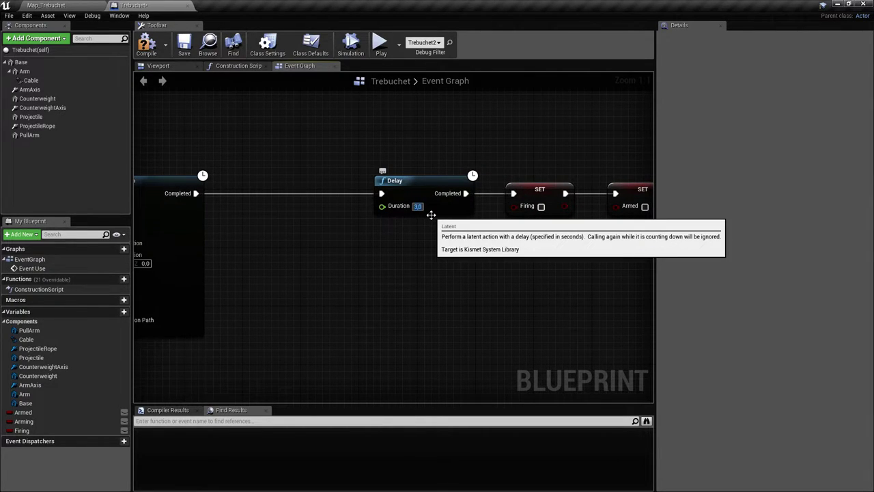
right_click_drag(441, 207, 376, 223)
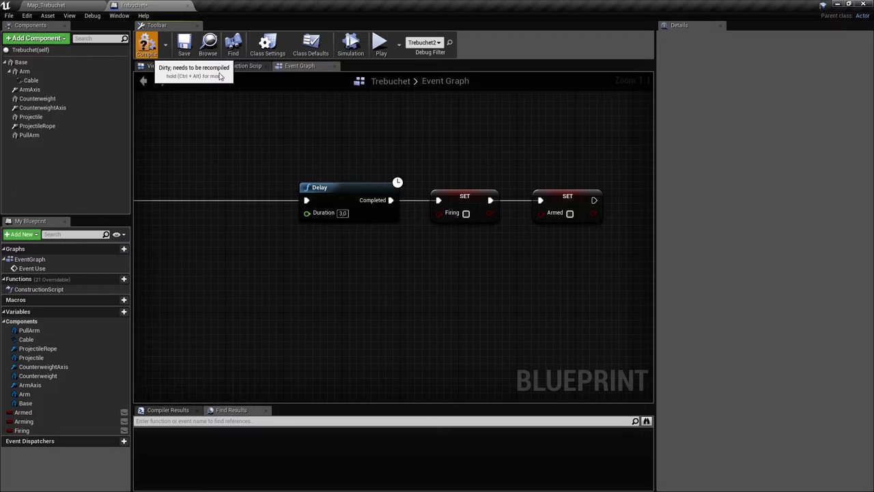
right_click(306, 235)
right_click_drag(558, 238, 496, 227)
scroll(483, 235, "down", 2)
scroll(500, 219, "up", 2)
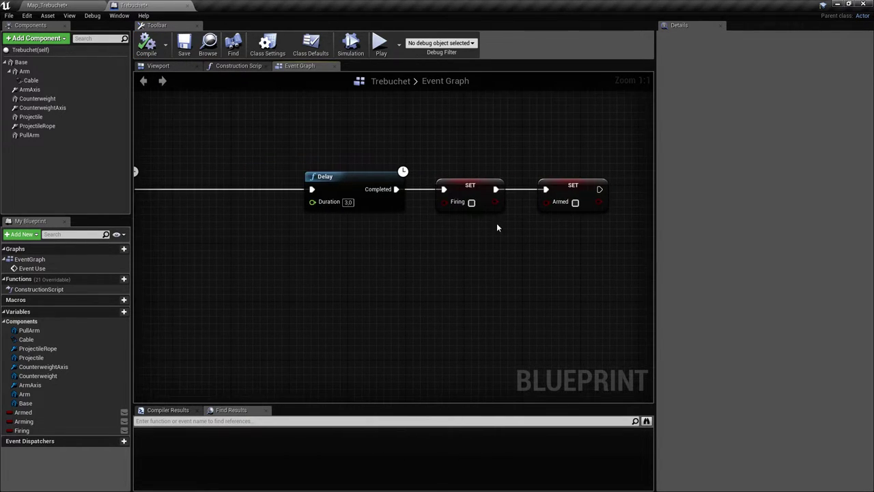
left_click(184, 47)
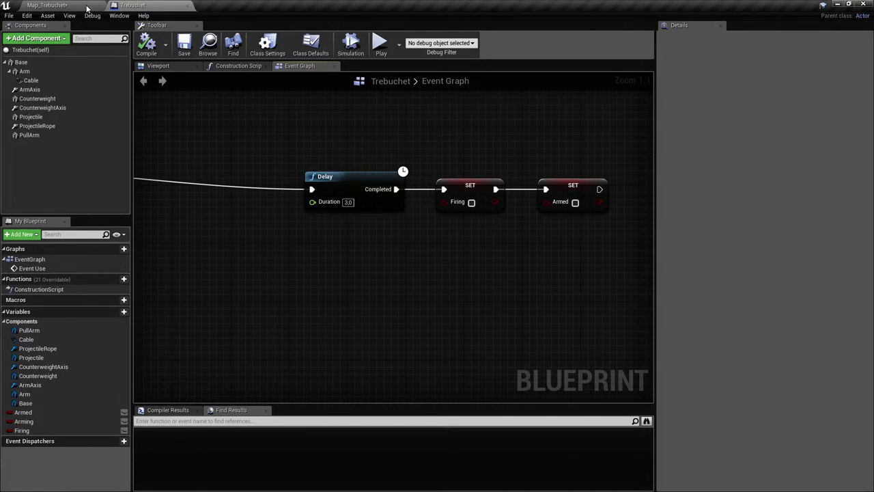
Play-test Map_Trebuchet with the longer delay, firing the nearer trebuchet at the block wall, and stop the play session
left_click(87, 7)
key("alt+p")
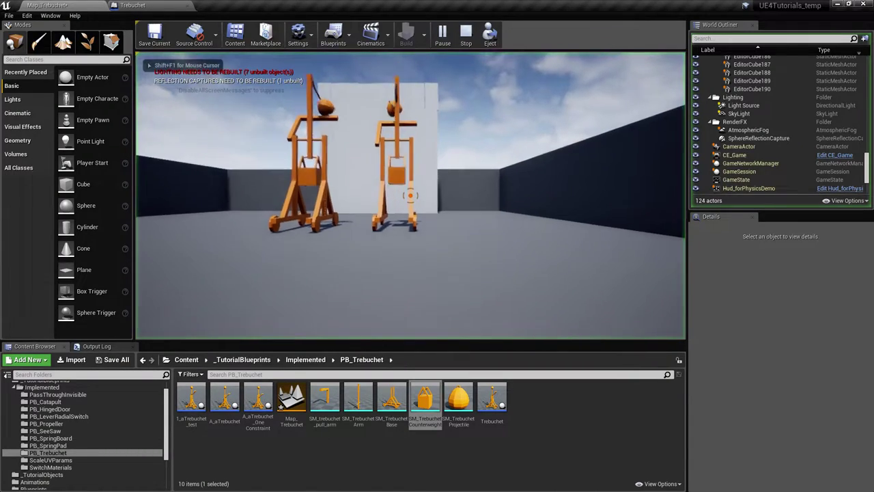
key("a")
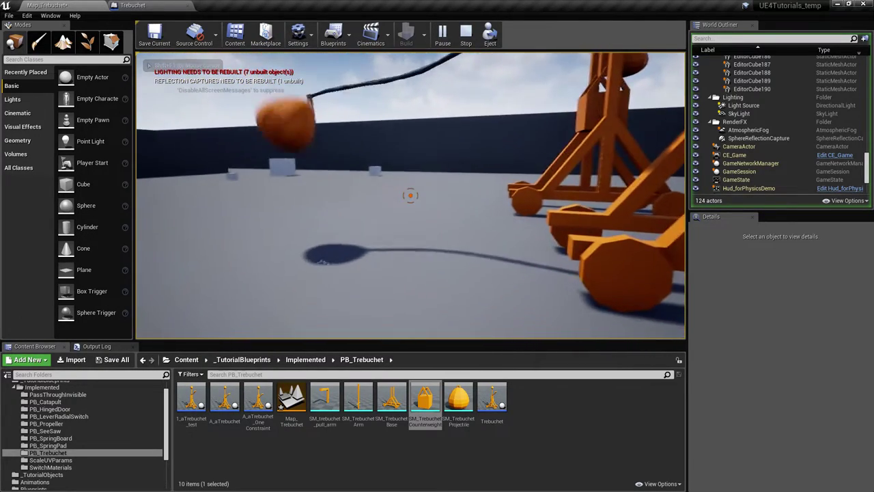
key("w")
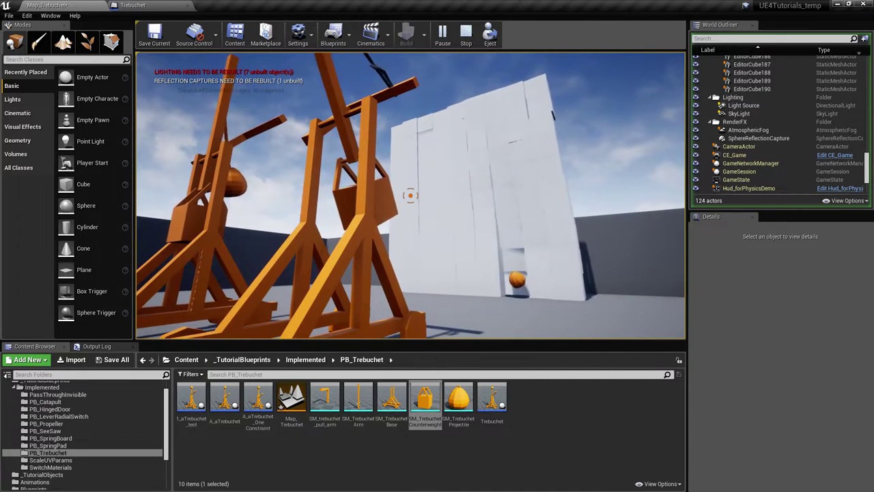
key("a")
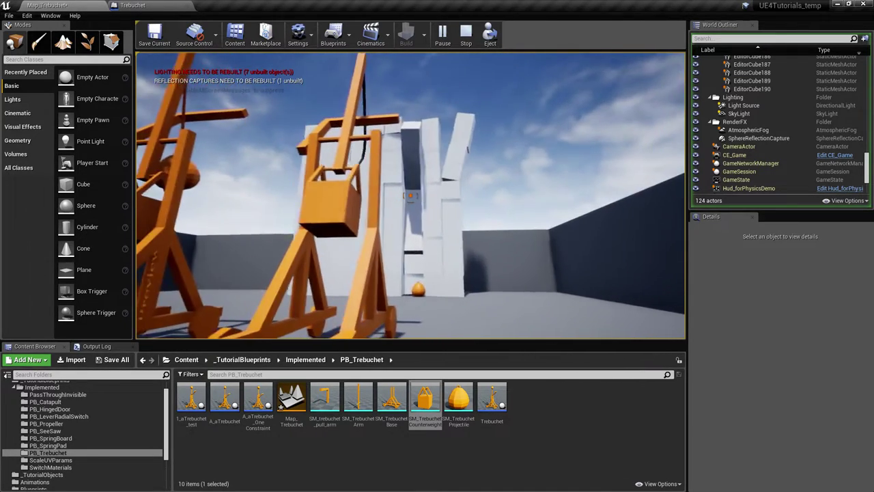
key("d")
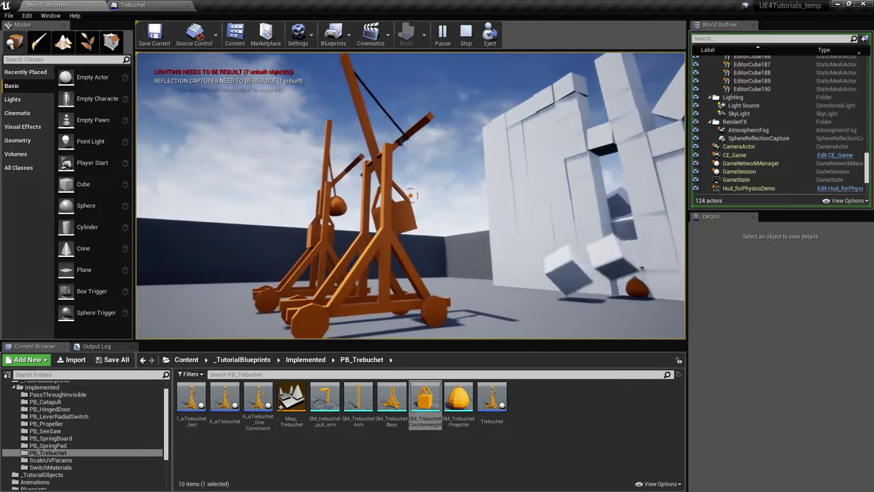
key("w")
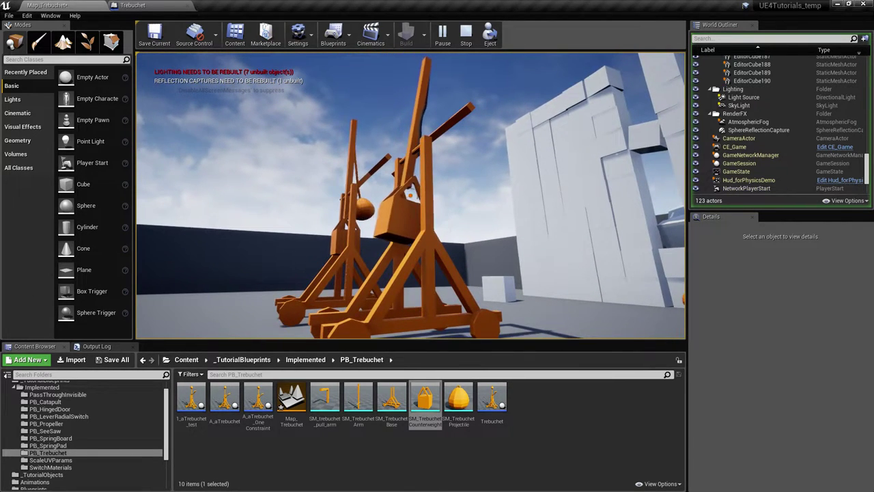
key("Escape")
Review the upper chain from Move Component To through Delay to the closing Set Firing and Set Armed nodes
key("s")
right_click_drag(407, 156, 458, 171)
key("w")
left_click(158, 6)
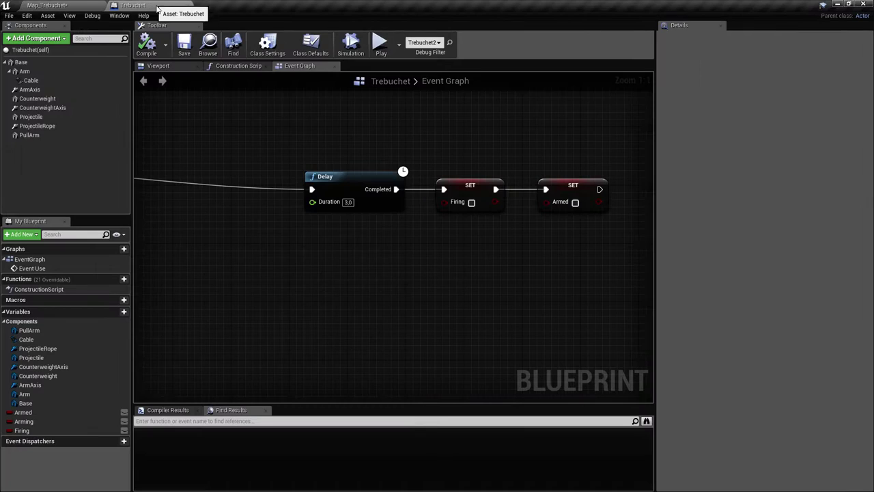
scroll(392, 314, "down", 3)
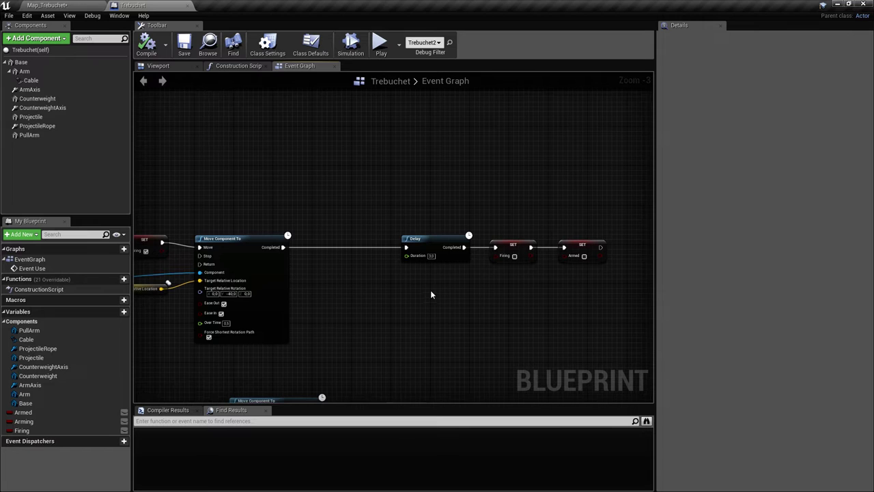
right_click_drag(430, 290, 409, 240)
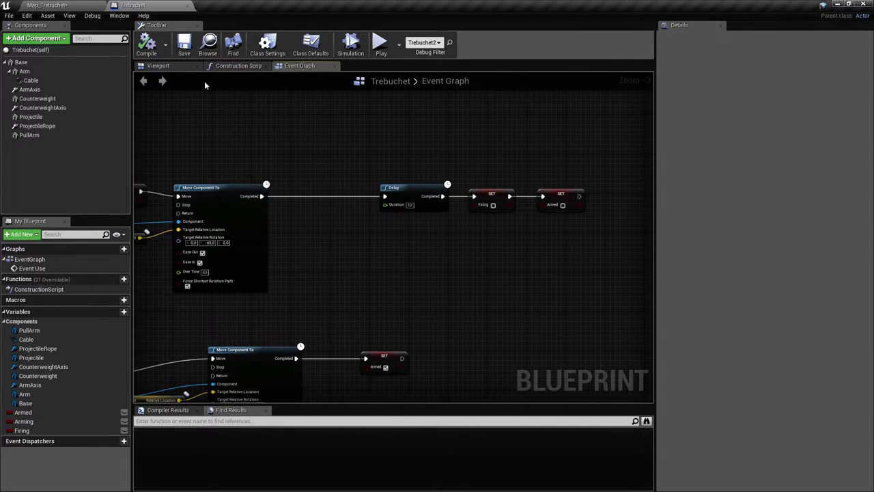
Play-test the farther preview trebuchet, watch its arm, rope and projectile through firing and reloading, and stop the play session
left_click(61, 6)
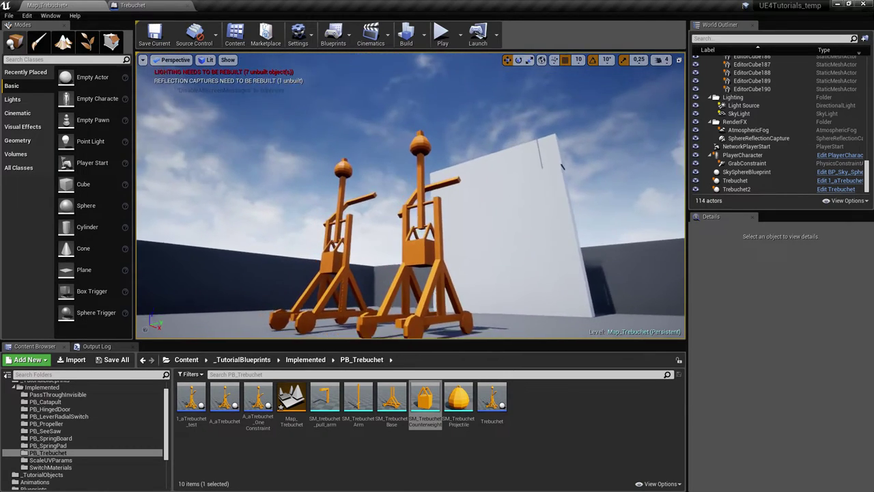
right_click_drag(369, 70, 327, 89)
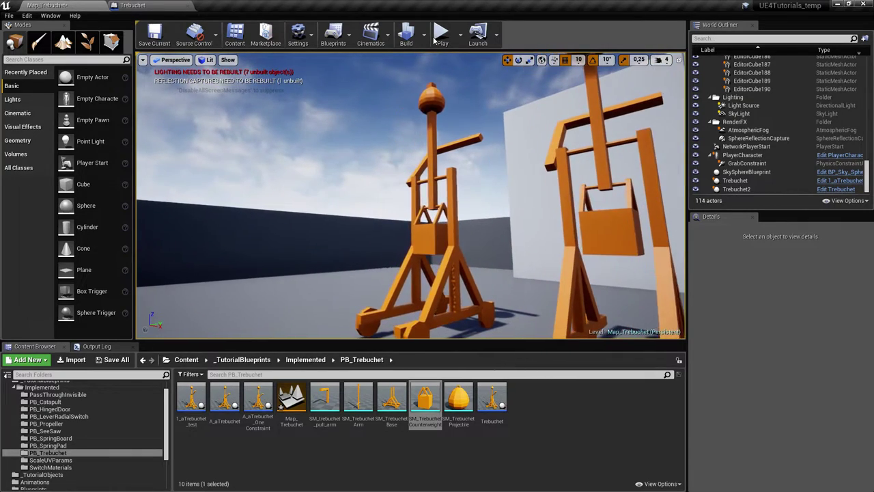
left_click(442, 34)
left_click(449, 168)
key("w")
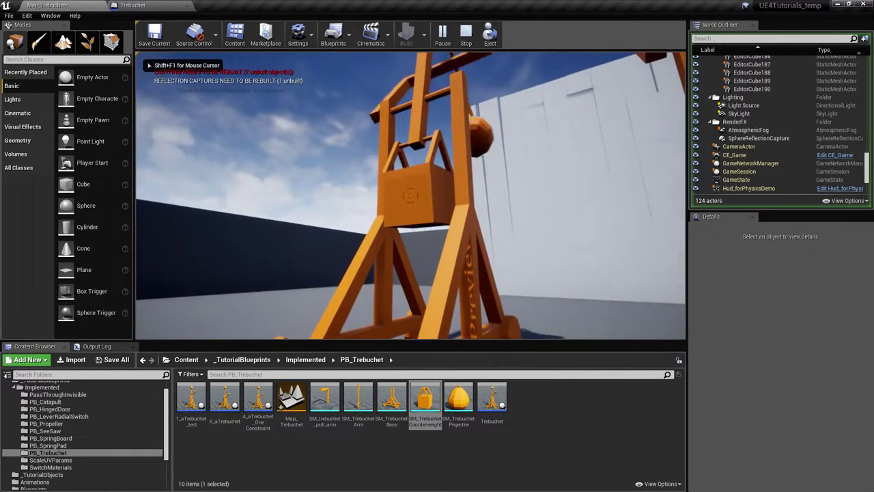
key("s")
key("w")
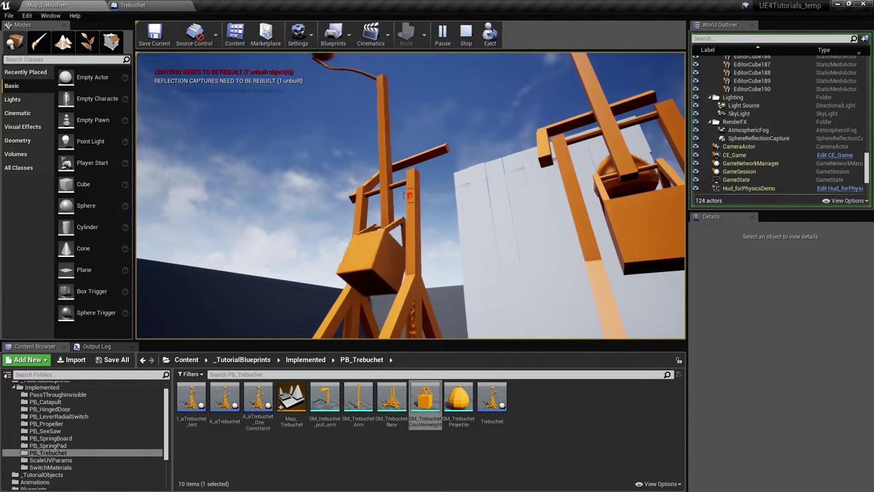
key("w")
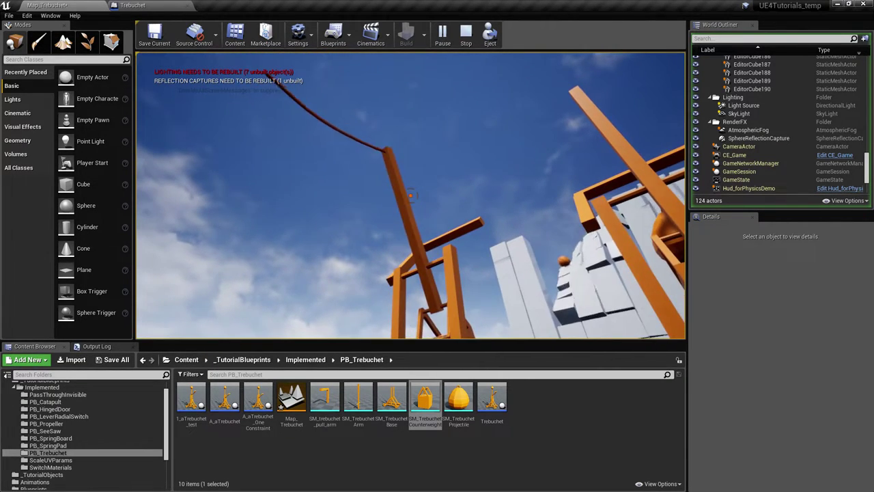
key("s")
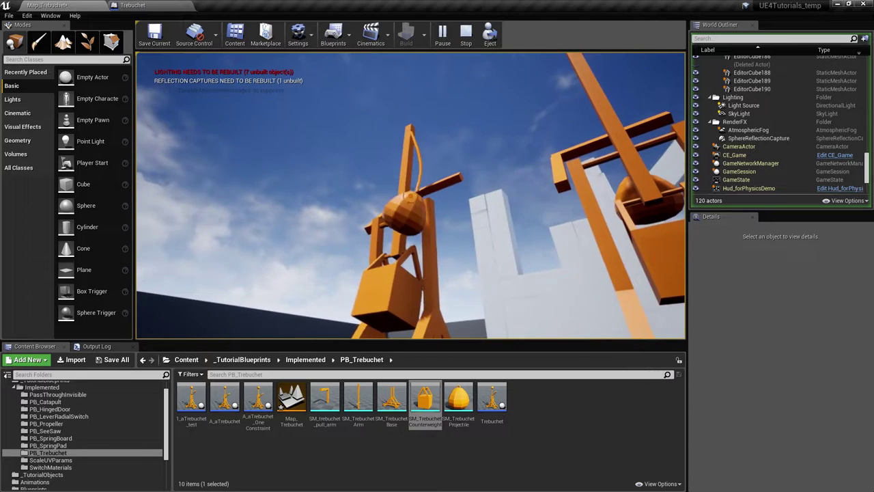
key("d")
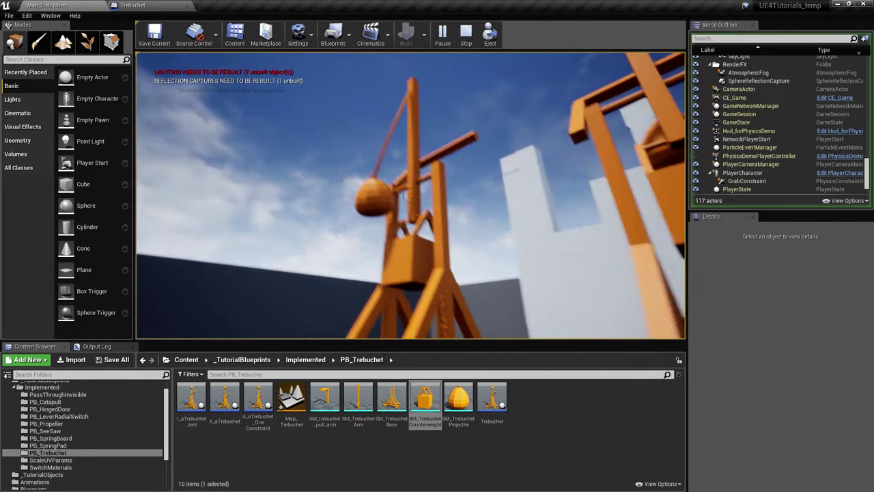
key("d")
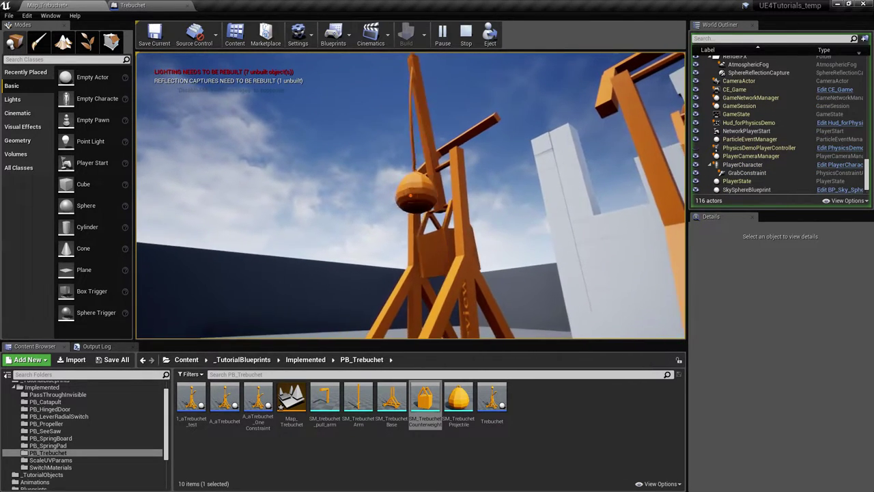
key("Escape")
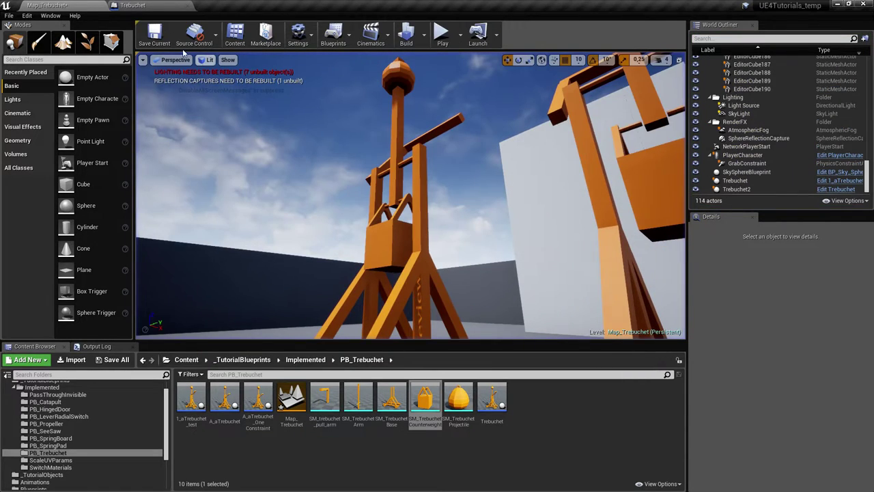
Move the closing Set Firing and Set Armed nodes well away from the Delay node to make room in the upper chain
left_click(147, 5)
right_click_drag(289, 268, 295, 248)
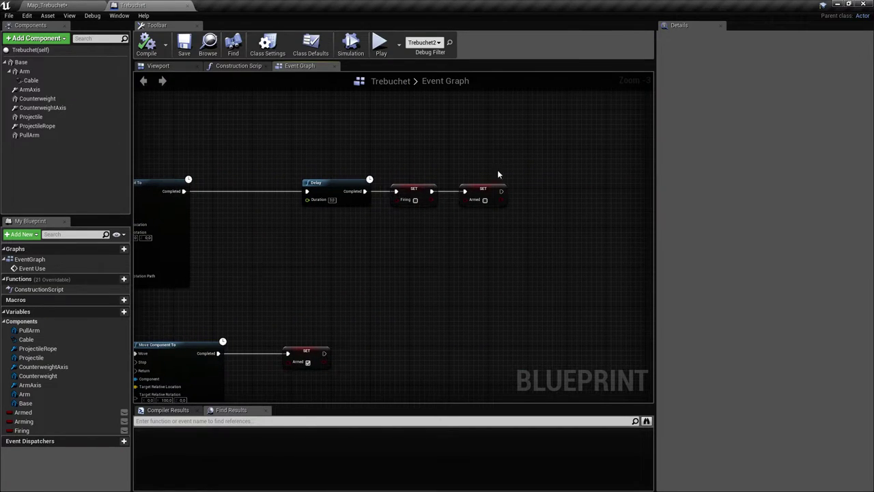
scroll(321, 151, "up", 3)
right_click_drag(435, 287, 328, 287)
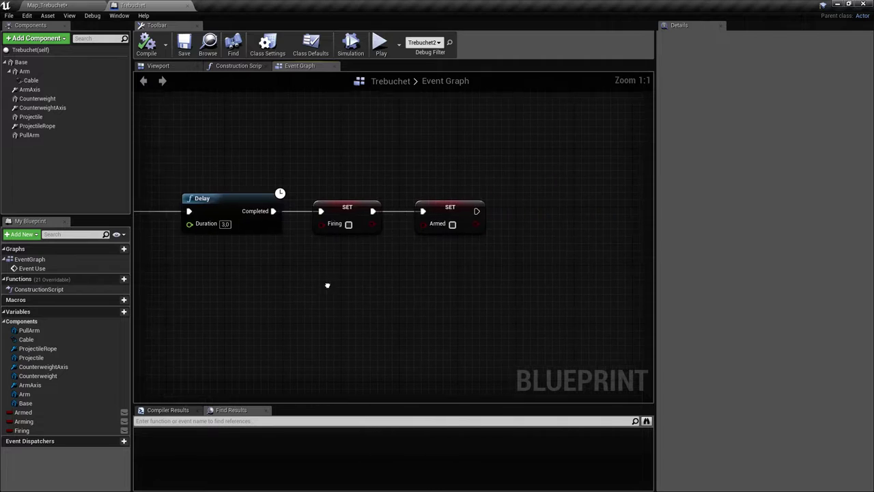
scroll(292, 282, "down", 4)
left_click_drag(295, 222, 350, 254)
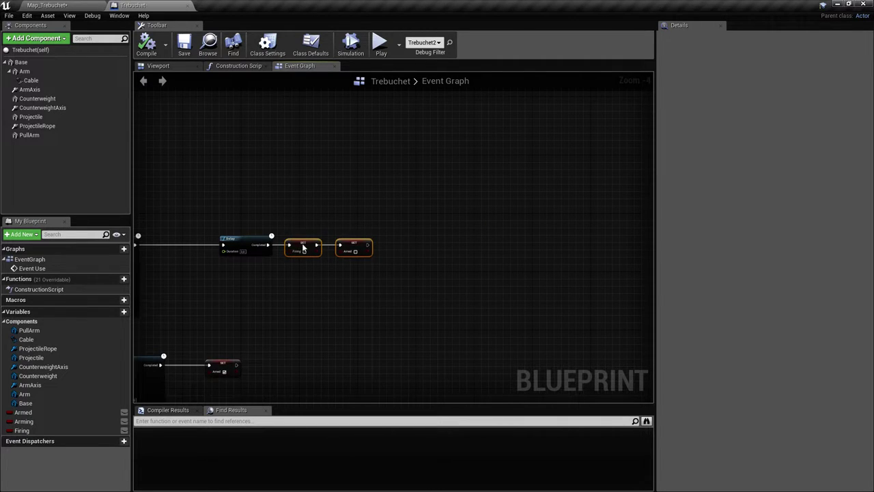
right_click_drag(467, 284, 405, 239)
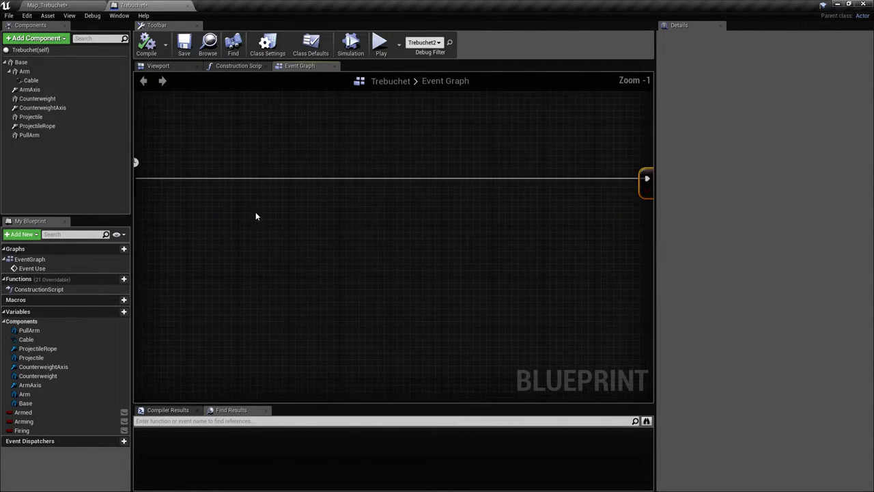
right_click_drag(331, 210, 231, 214)
mouse_move(151, 156)
right_mouse_down()
mouse_move(159, 139)
mouse_move(166, 148)
right_mouse_up()
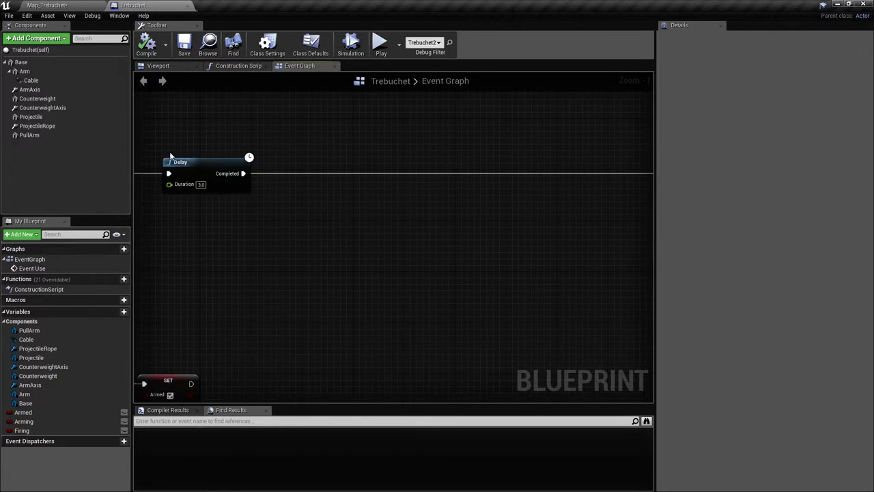
Add an Add Static Mesh Component node after the Delay node and connect it to the delay's Completed output
right_click(253, 214)
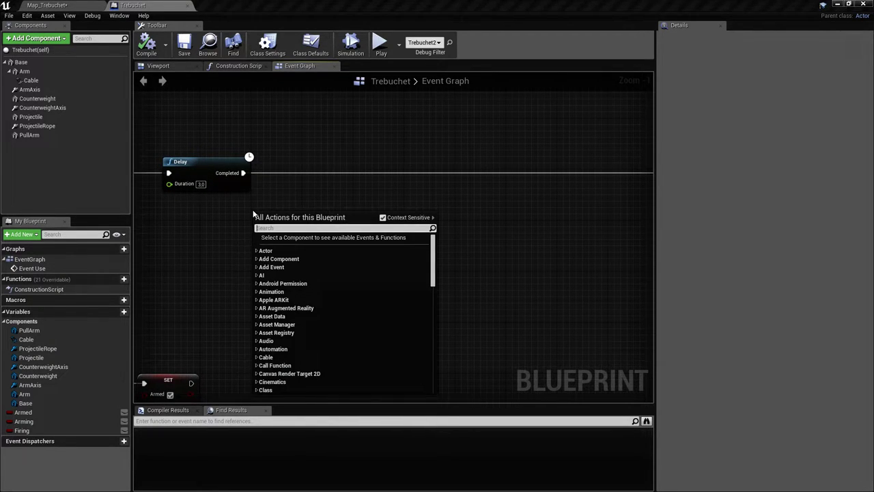
type("add stati")
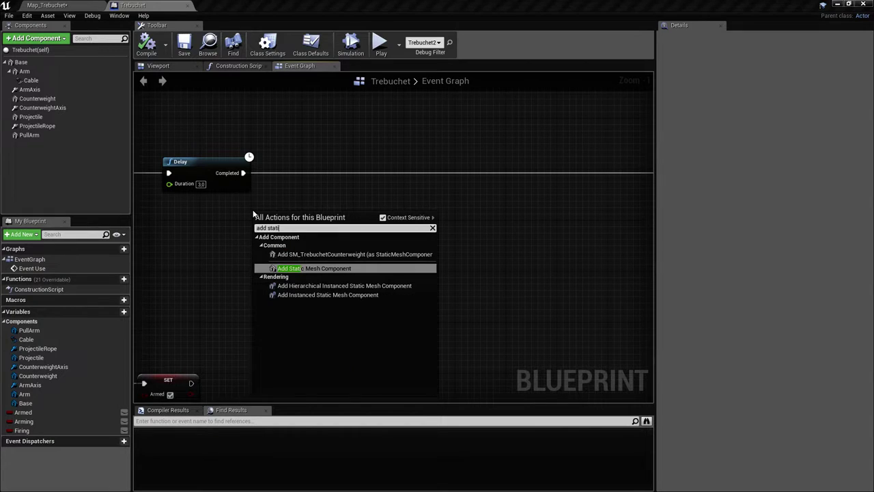
key("Return")
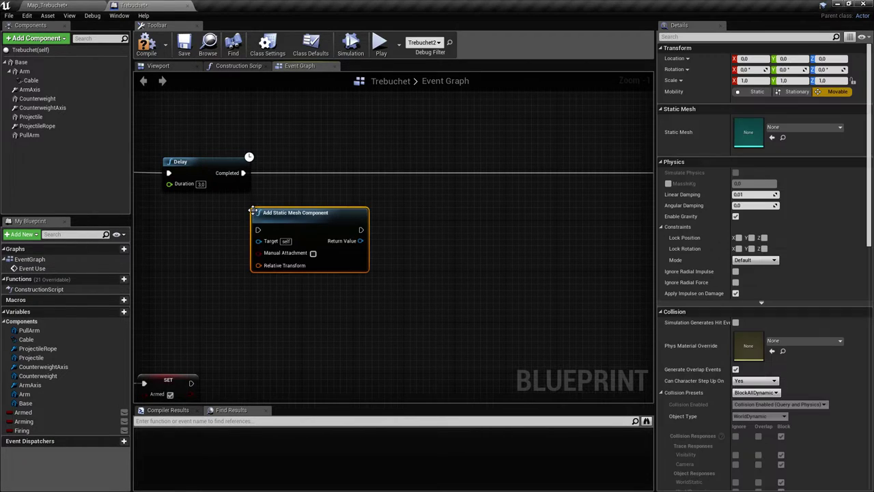
left_click_drag(303, 217, 369, 198)
right_click_drag(363, 207, 307, 228)
scroll(262, 228, "up", 1)
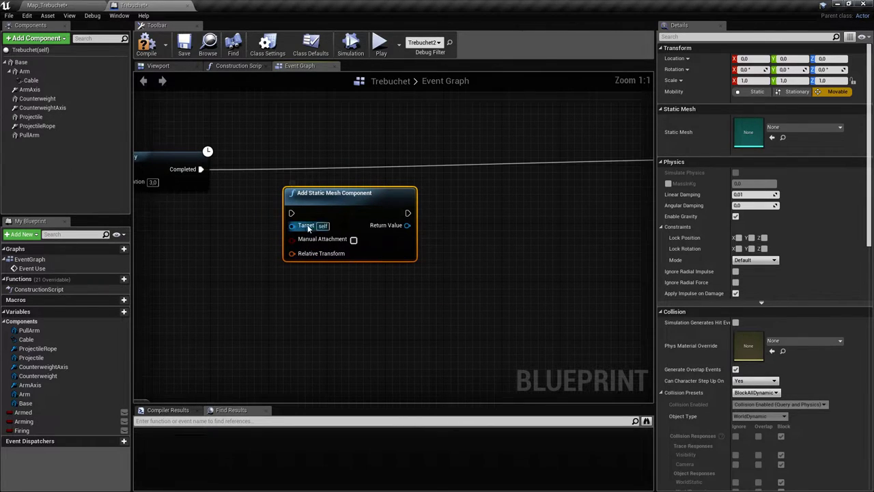
left_click_drag(325, 205, 327, 169)
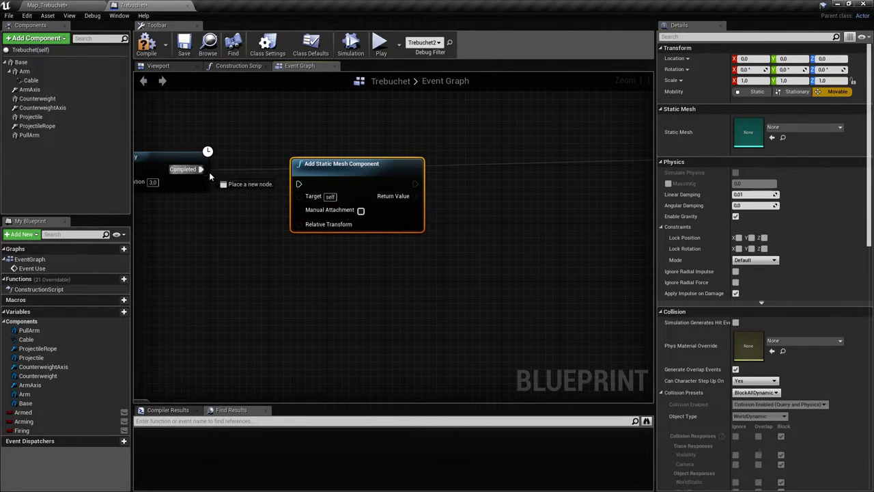
right_click_drag(376, 269, 338, 277)
right_click_drag(326, 241, 340, 232)
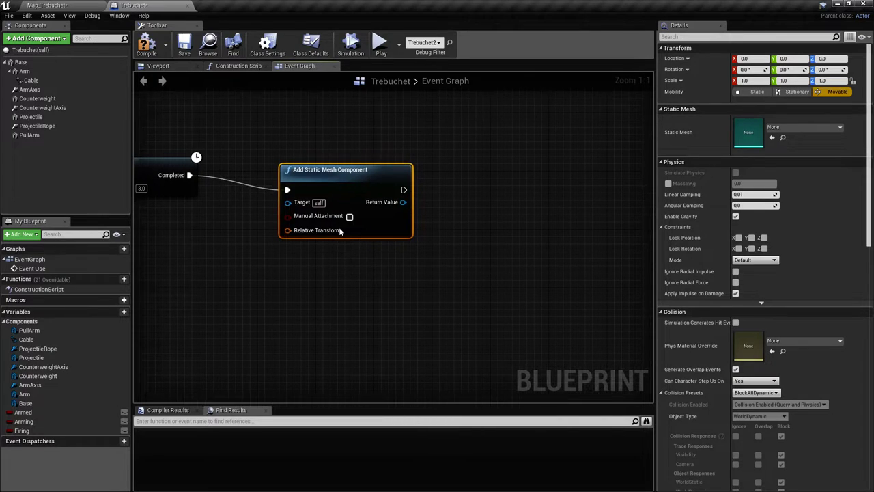
Split the Relative Transform input of the Add Static Mesh Component node into location, rotation and scale
right_click(300, 231)
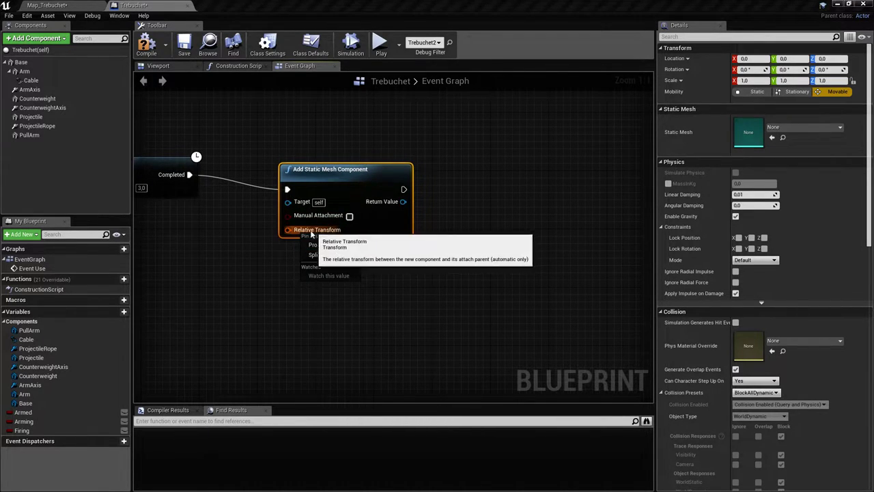
left_click(261, 243)
right_click_drag(301, 253, 291, 237)
right_click(300, 212)
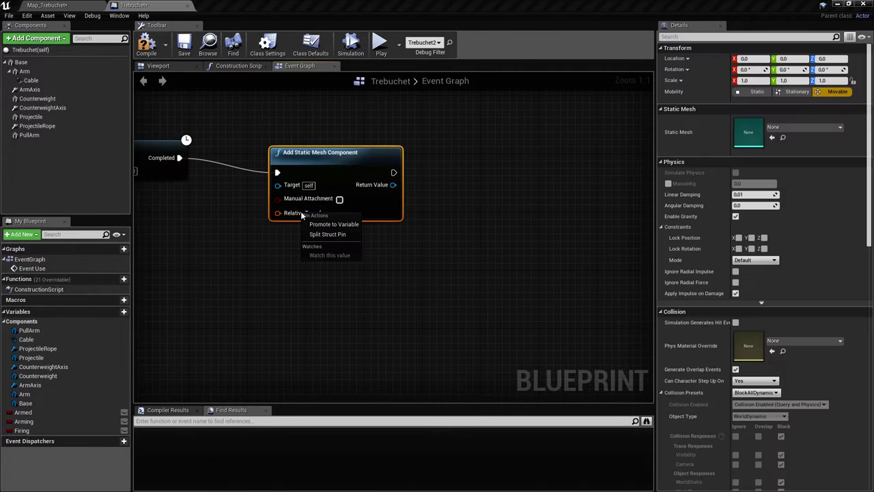
left_click(346, 235)
right_click_drag(347, 238, 413, 254)
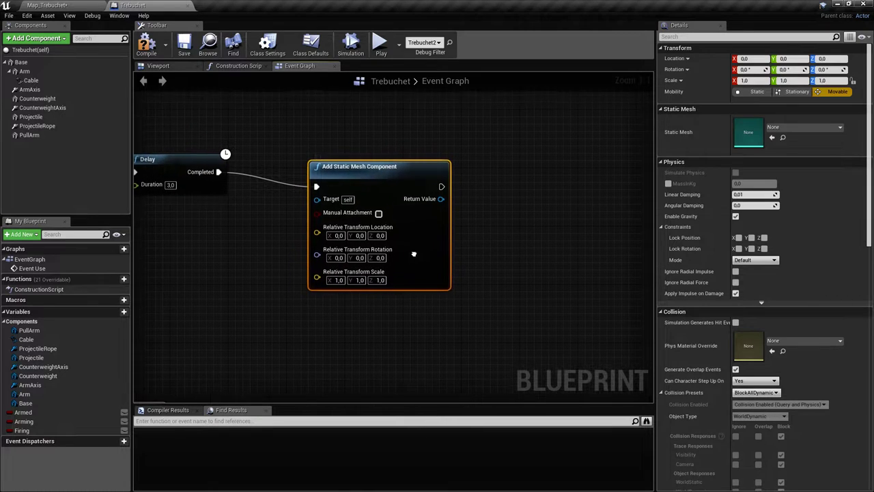
Add a Set Static Mesh node from the new component's Return Value and choose the trebuchet projectile mesh as New Mesh
right_click_drag(397, 137, 336, 129)
right_click_drag(452, 170, 299, 208)
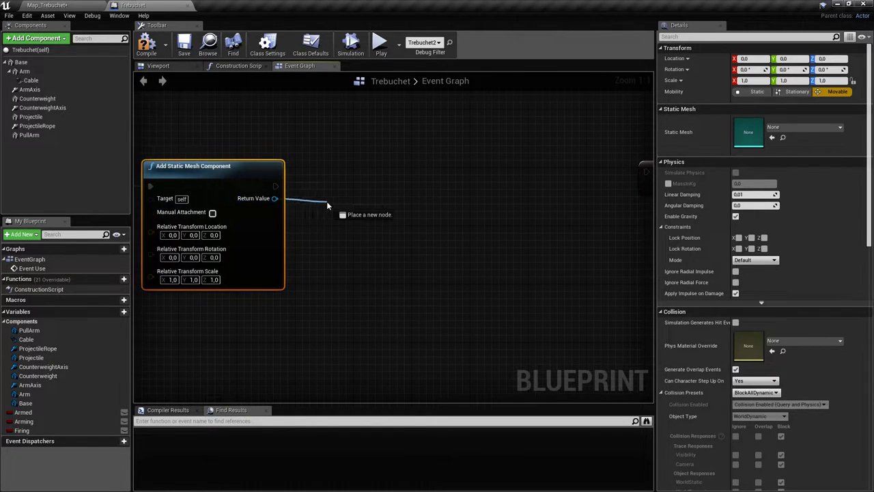
left_click_drag(327, 201, 326, 201)
type("set")
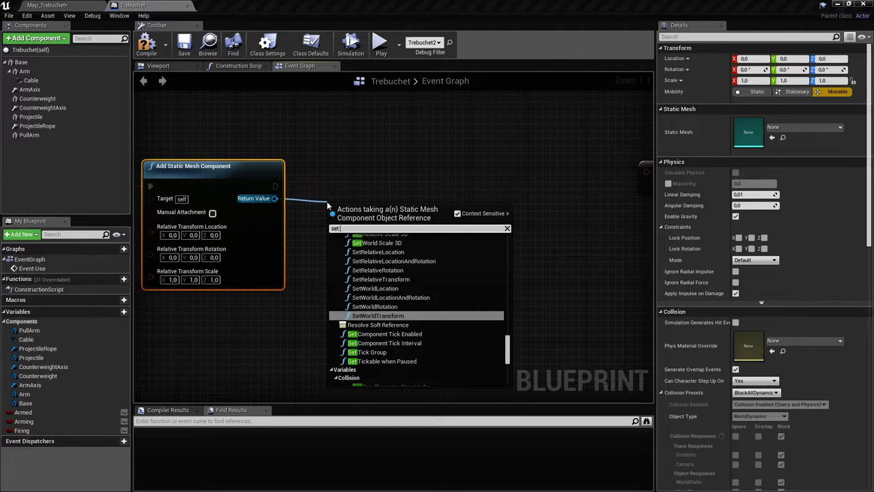
type(" static")
key("Return")
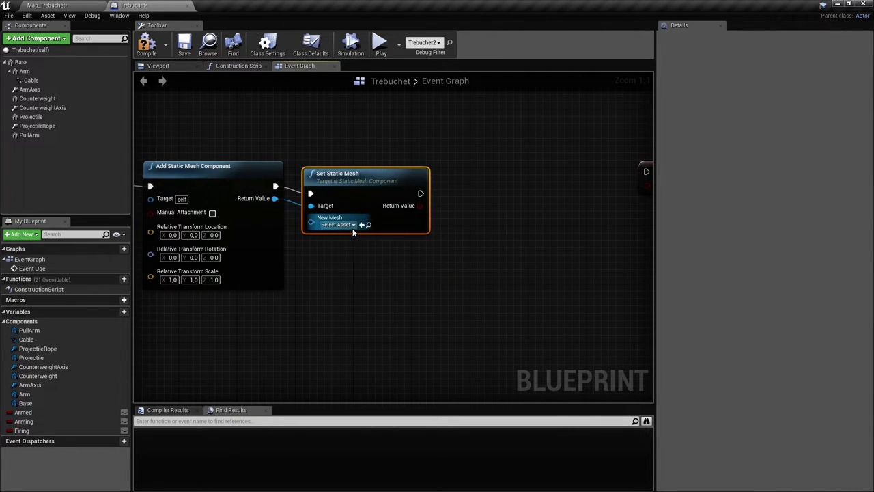
left_click(348, 224)
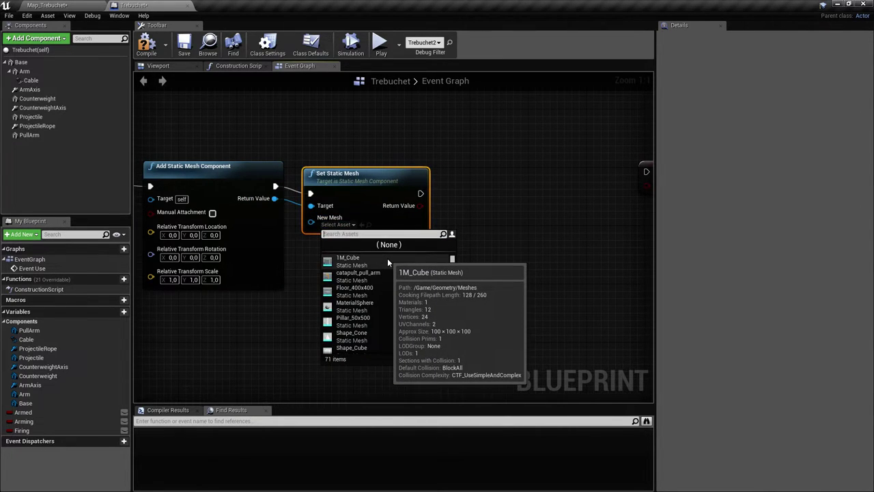
type("project")
left_click(387, 262)
right_click_drag(394, 261, 384, 191)
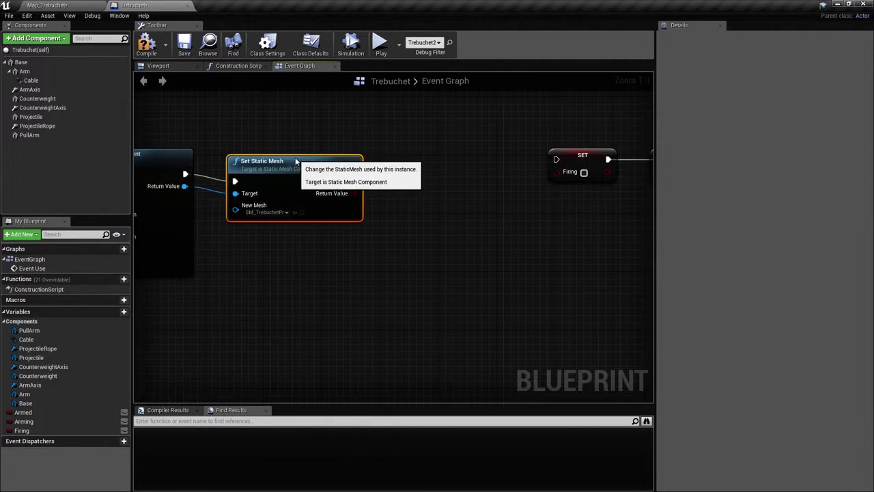
Space out the Set Static Mesh node and carry the component reference beneath it through two reroute nodes
left_click_drag(273, 169, 352, 162)
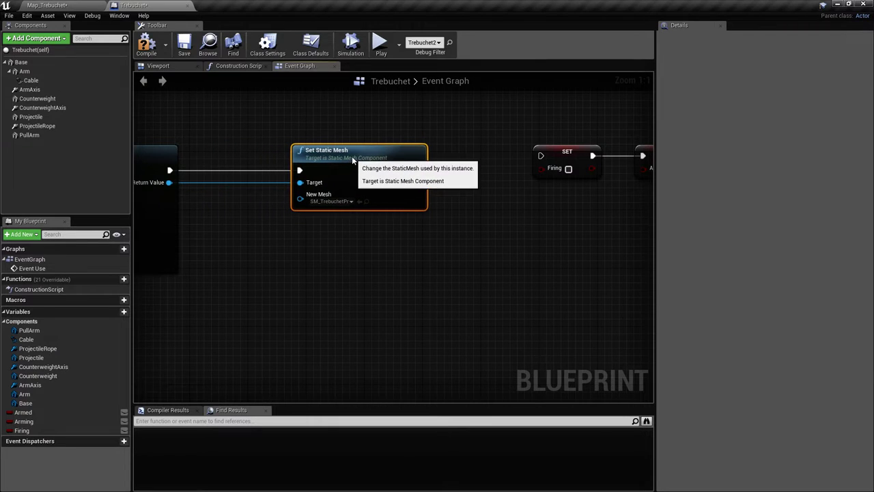
left_click(213, 183)
double_click(219, 182)
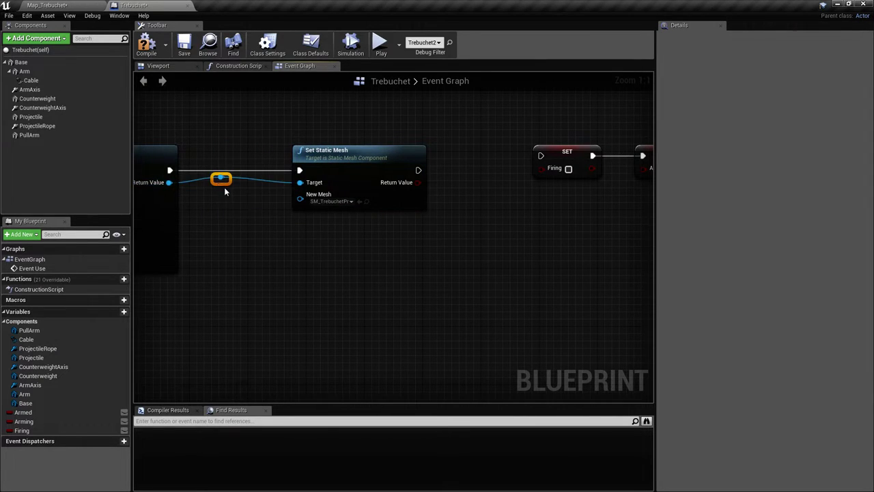
left_click_drag(248, 247, 456, 242)
type("rerouyte")
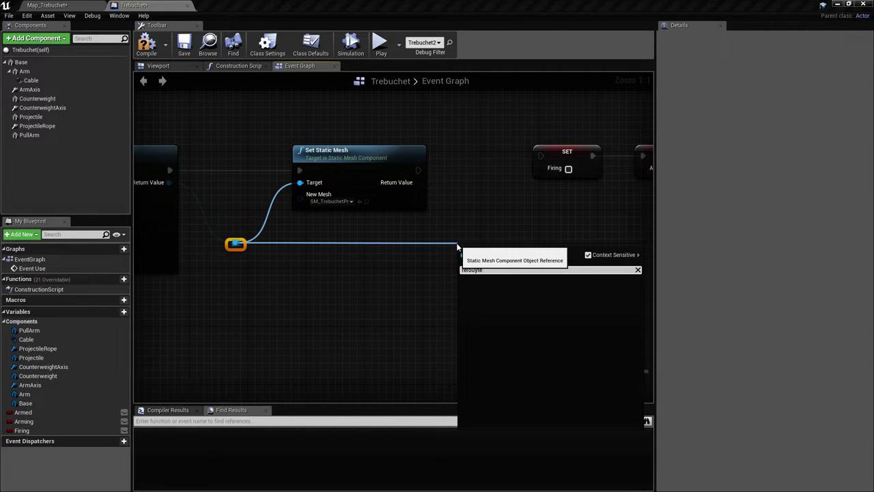
key("ctrl+a")
type("reroute")
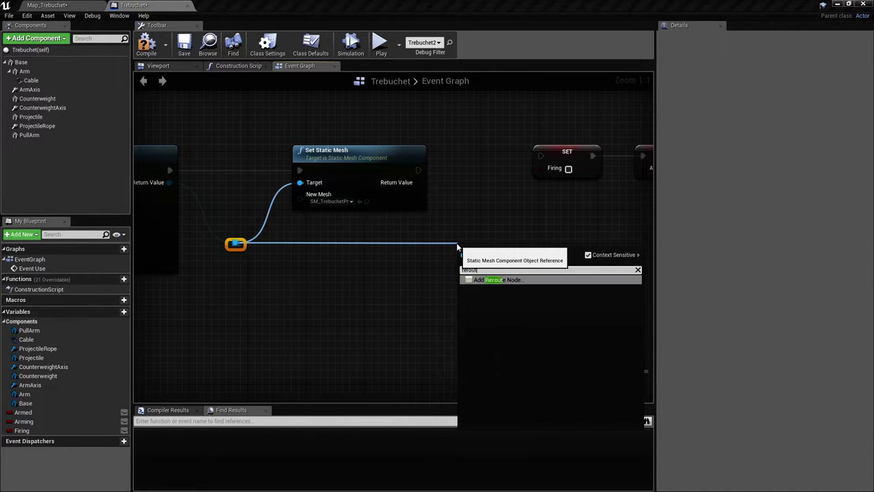
key("Return")
right_click_drag(457, 247, 384, 276)
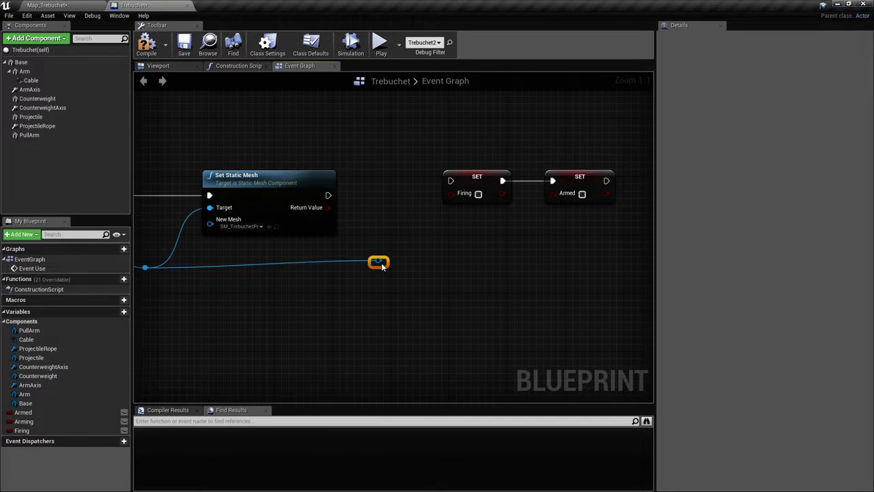
left_click_drag(380, 271, 380, 278)
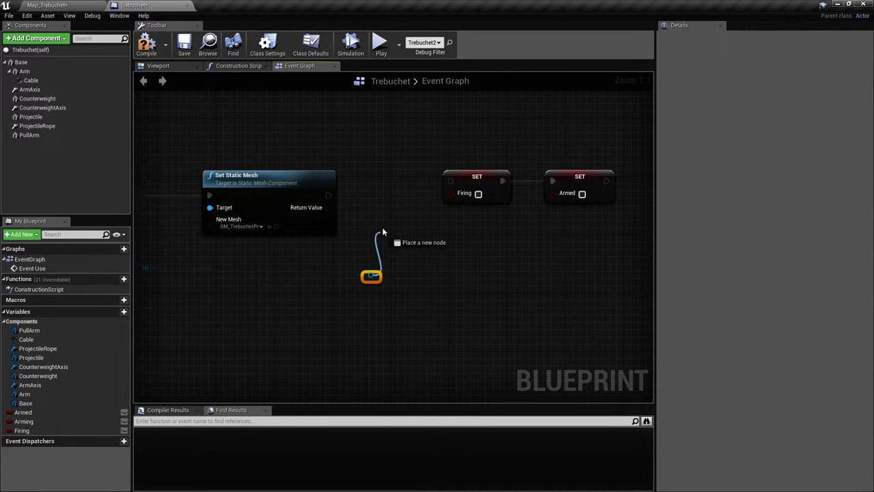
Add a Set Collision Object Type node from the second reroute node and set its Channel to PhysicsBody
left_click_drag(382, 230, 386, 225)
type("set object")
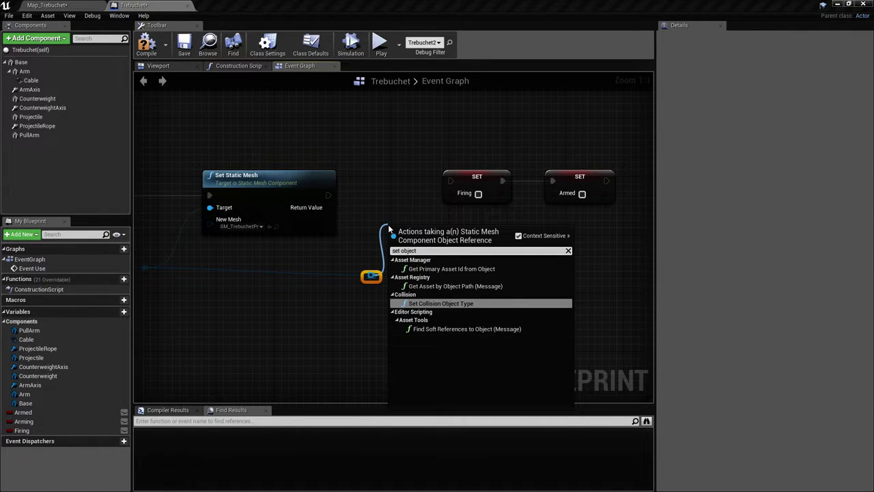
left_click(471, 303)
left_click(471, 288)
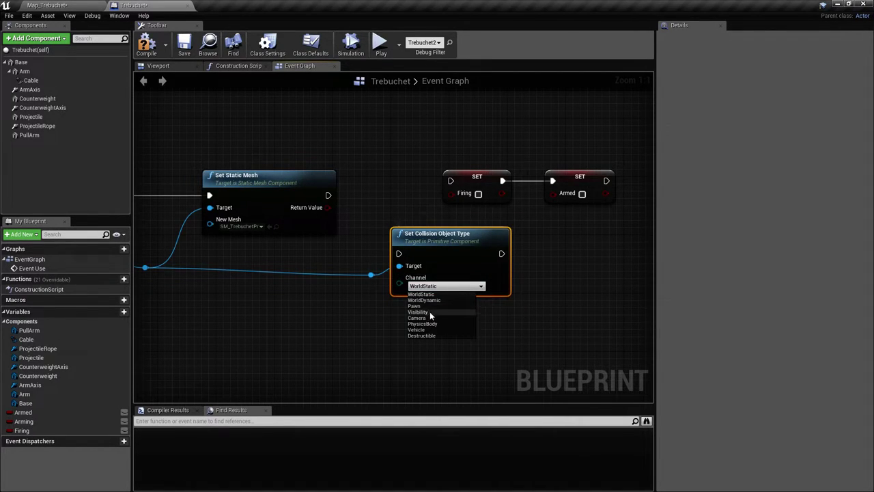
left_click(449, 324)
Move the closing Set Firing and Set Armed nodes farther along the chain to make room for more nodes
right_click_drag(474, 165, 384, 188)
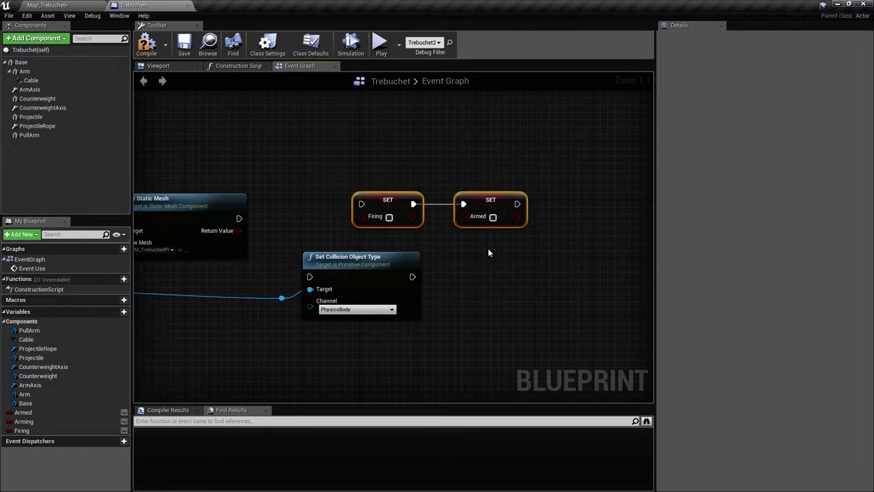
scroll(488, 249, "down", 2)
right_click_drag(489, 249, 371, 276)
left_click_drag(299, 231, 526, 231)
right_click_drag(355, 321, 483, 287)
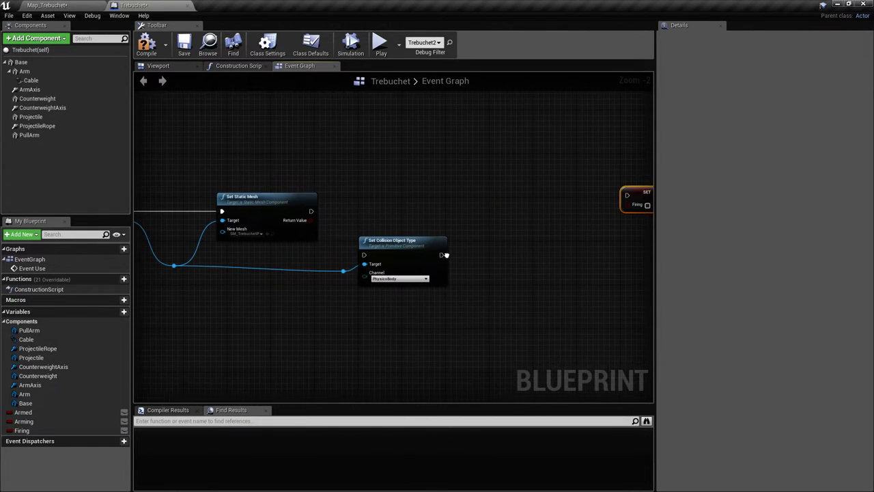
Align the Set Collision Object Type node with Set Static Mesh, straighten its reroute wire and connect the two nodes' execution pins
left_click_drag(414, 241, 460, 200)
scroll(352, 279, "up", 2)
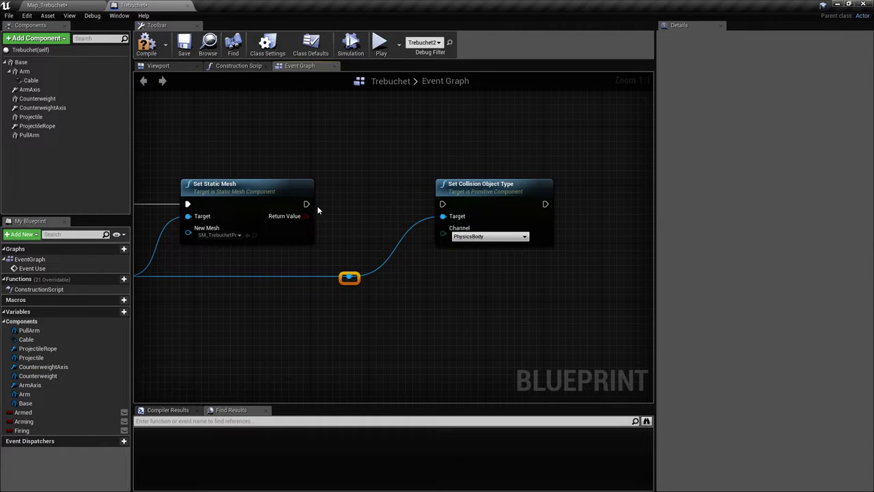
scroll(460, 304, "down", 2)
right_click_drag(439, 305, 551, 257)
scroll(337, 271, "down", 2)
scroll(450, 255, "up", 2)
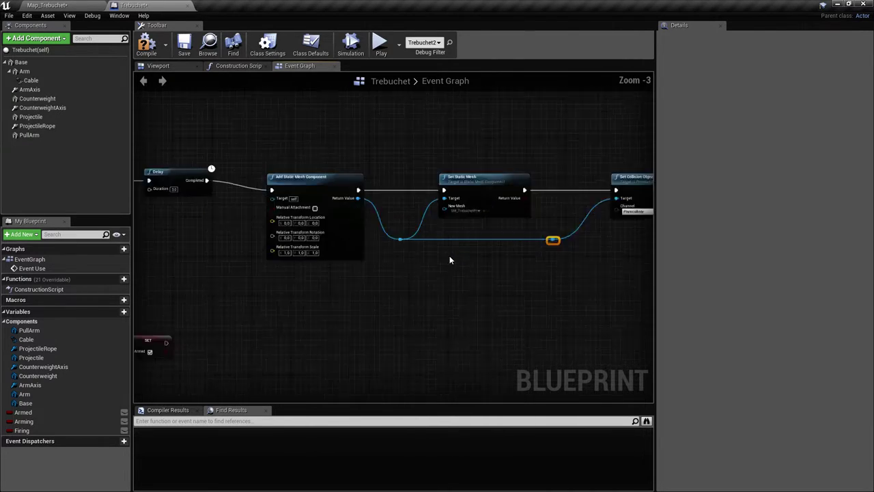
scroll(359, 279, "up", 2)
scroll(376, 289, "down", 2)
Add a Set Simulate Physics node targeting the new mesh component from the reroute node below Set Collision Object Type
right_click_drag(376, 289, 293, 286)
right_click_drag(497, 240, 314, 244)
scroll(264, 263, "up", 2)
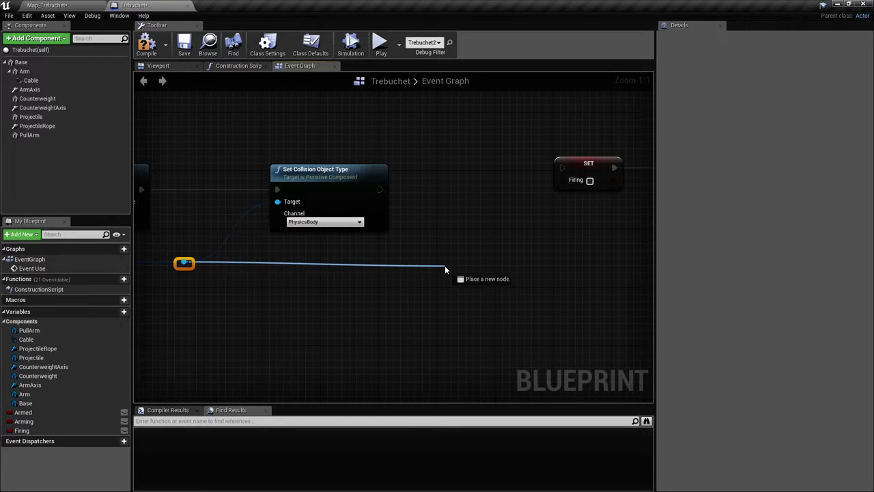
left_click_drag(444, 265, 425, 260)
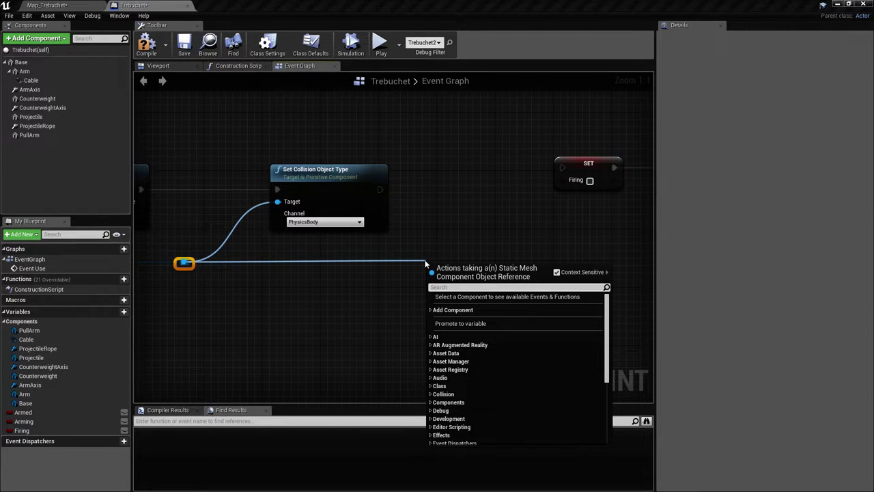
type("ev")
key("BackSpace")
type("nable f")
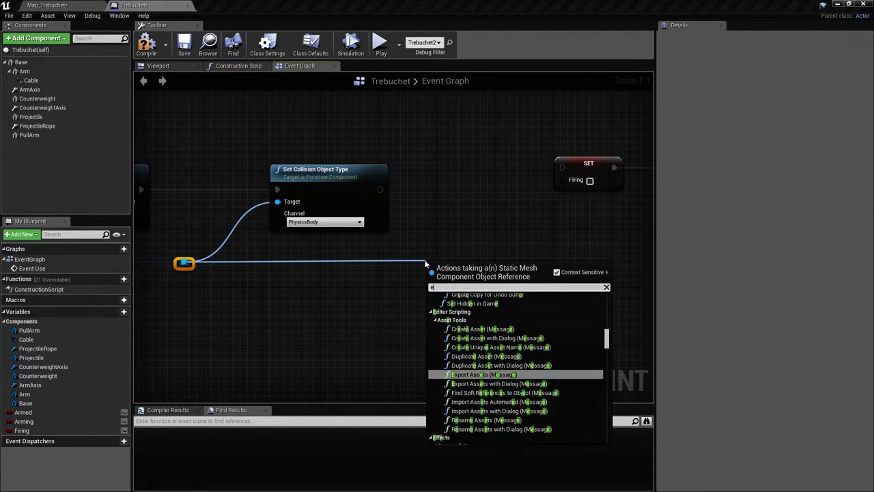
key("BackSpace")
type("phy")
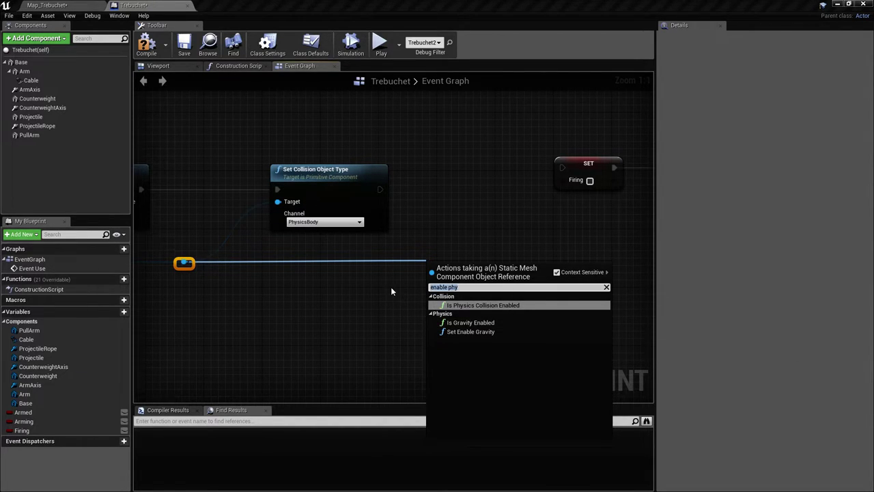
type("physics s")
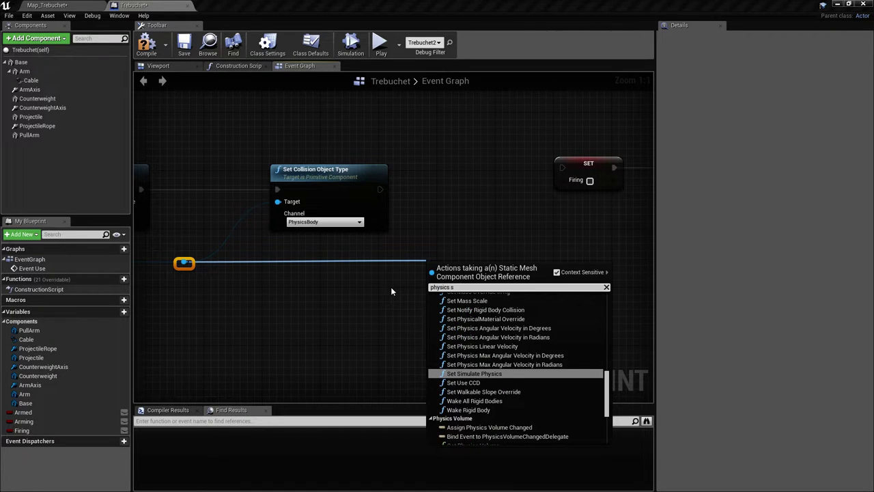
type("imula")
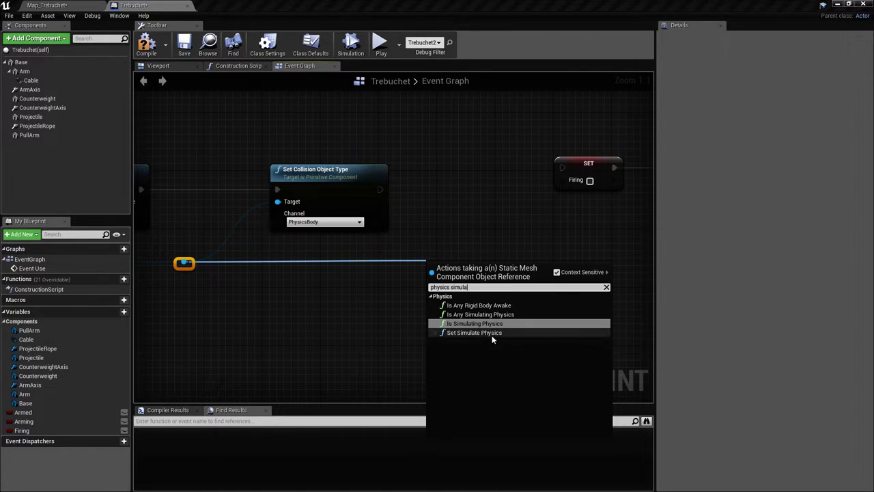
left_click(488, 333)
Line up Set Simulate Physics with the chain and route its Target wire through a reroute node beneath Set Collision Object Type
left_click_drag(508, 232, 509, 197)
double_click(403, 219)
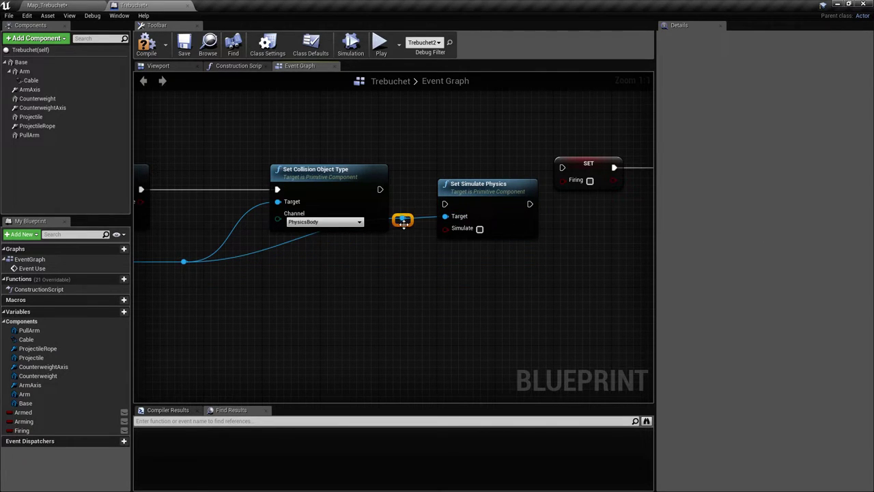
left_click_drag(402, 220, 405, 267)
left_click_drag(499, 200, 506, 184)
Connect Set Collision Object Type to Set Simulate Physics, enable Simulate, and save the blueprint
left_click_drag(381, 190, 372, 188)
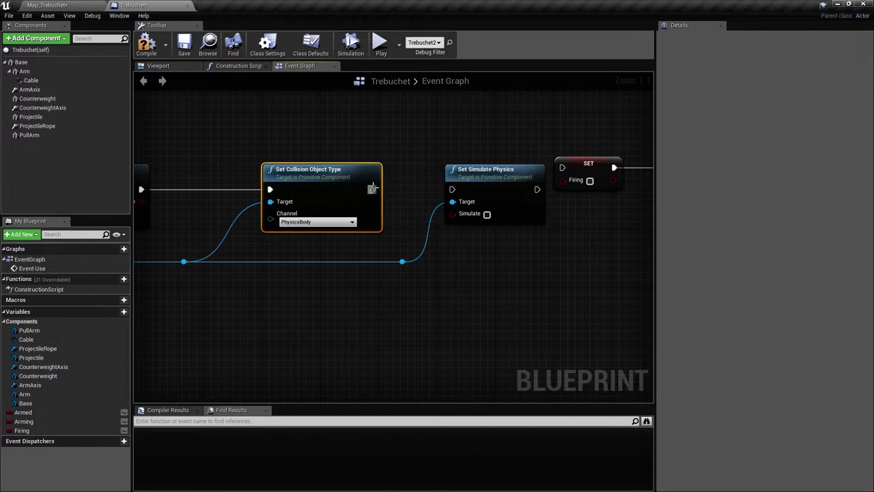
left_click_drag(456, 192, 457, 193)
left_click(487, 214)
right_click_drag(458, 269, 518, 284)
left_click(525, 277)
key("ctrl+s")
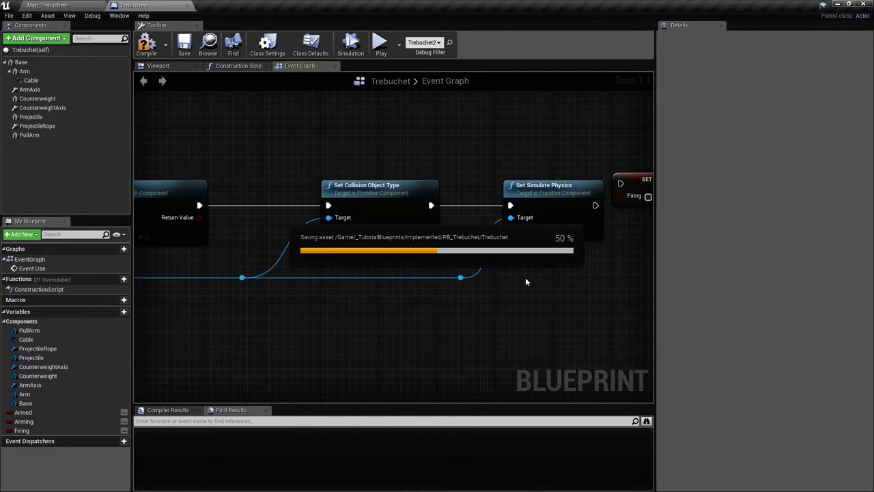
Compare the Projectile component's physics settings and collision preset with the Set Static Mesh and Set Collision Object Type nodes
right_click_drag(351, 252, 561, 240)
scroll(562, 240, "down", 2)
right_click_drag(391, 249, 444, 240)
scroll(444, 240, "up", 2)
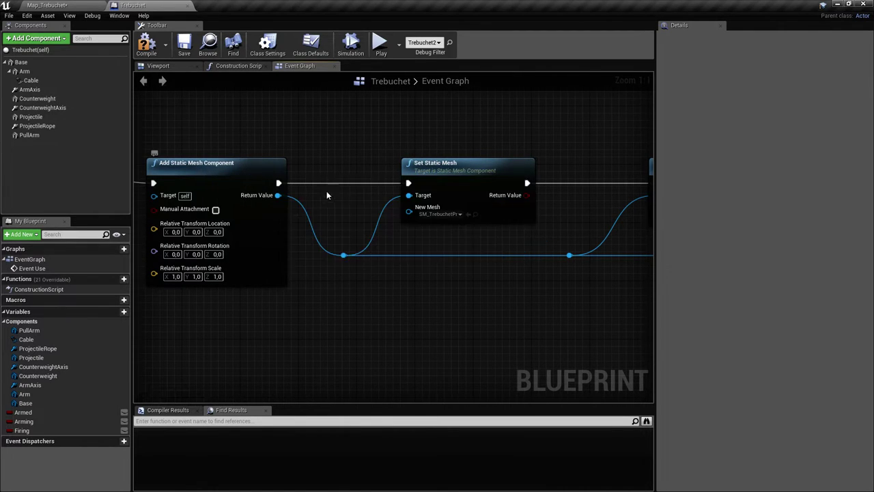
right_click_drag(325, 191, 271, 178)
left_click(31, 117)
right_click_drag(379, 217, 322, 216)
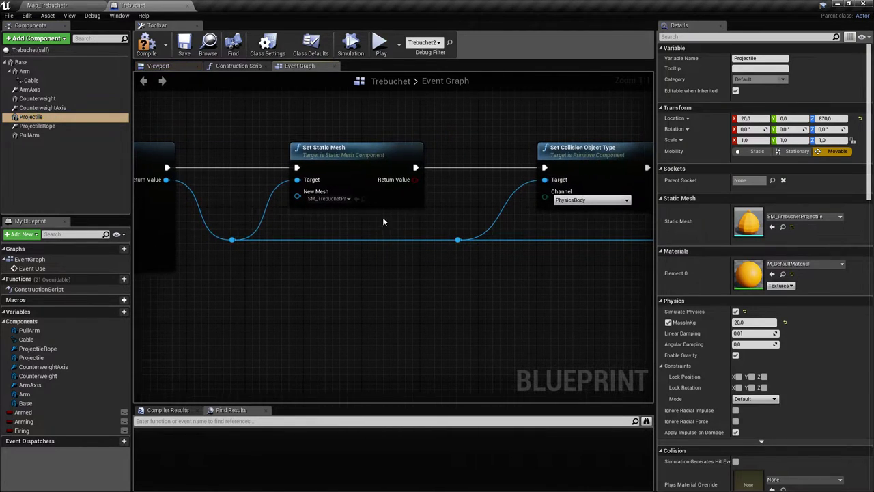
scroll(831, 300, "down", 1)
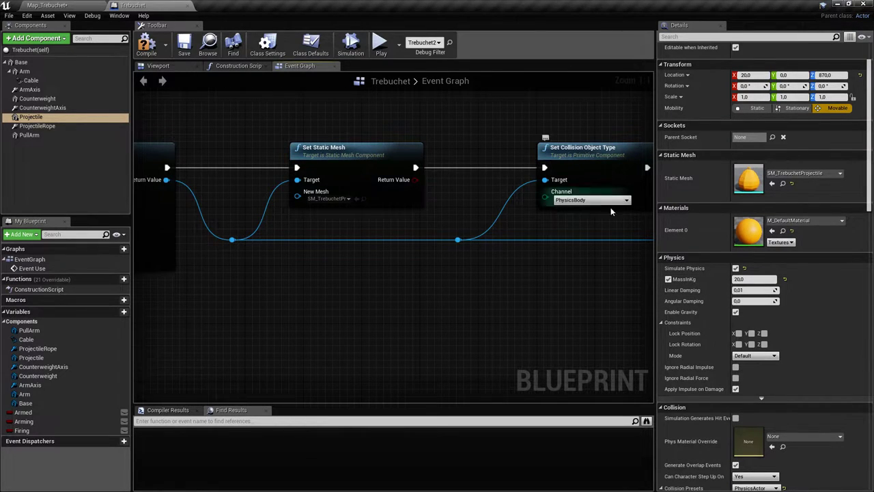
right_click_drag(610, 207, 415, 230)
right_click_drag(493, 237, 604, 209)
right_click_drag(524, 175, 568, 196)
scroll(838, 355, "down", 4)
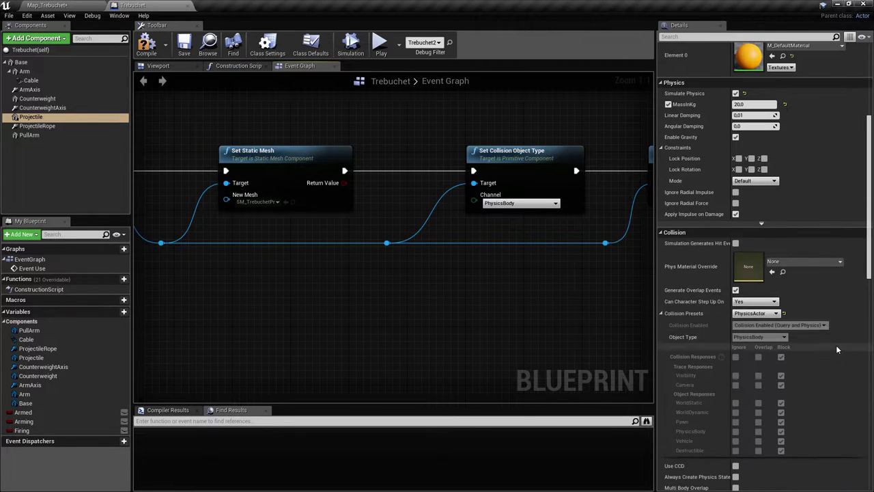
left_click(750, 312)
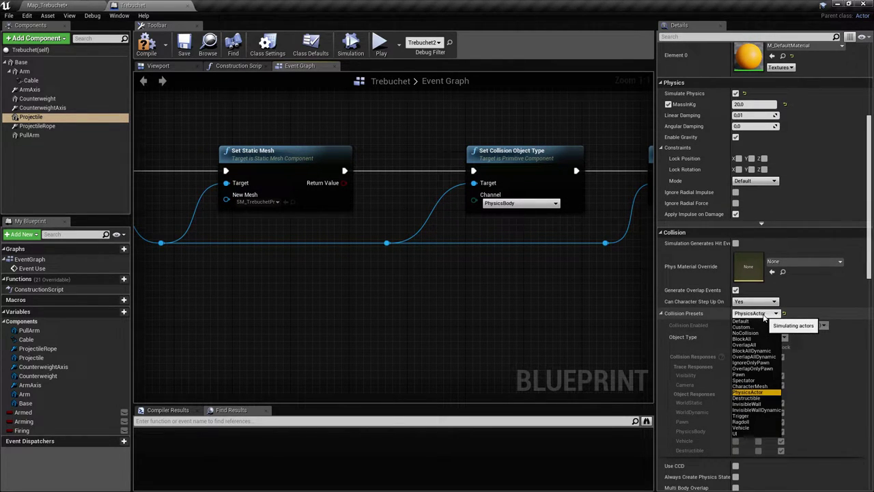
left_click(763, 315)
right_click_drag(540, 284, 611, 296)
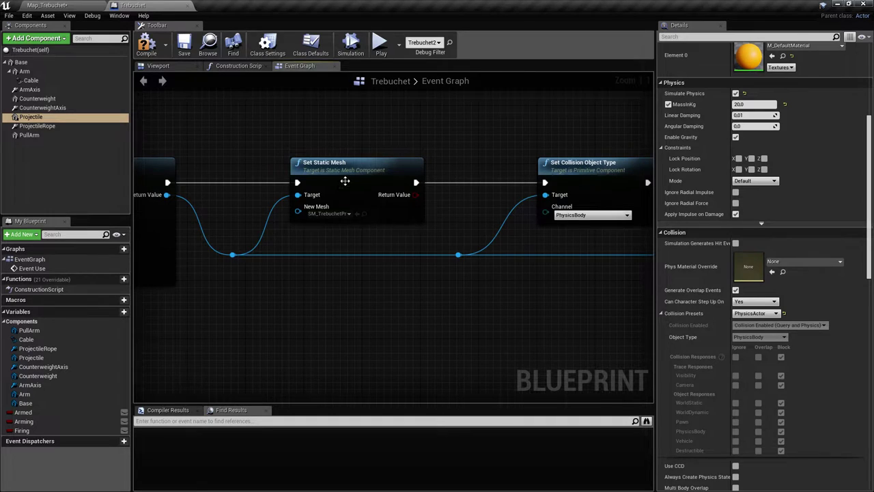
Move the SET Firing and SET Armed nodes further along, connect Set Simulate Physics to SET Firing, and compile and save the blueprint
right_click_drag(567, 329, 458, 285)
right_click_drag(291, 207, 400, 230)
scroll(400, 230, "down", 3)
right_click_drag(477, 272, 331, 276)
scroll(333, 275, "down", 2)
right_click_drag(218, 178, 310, 156)
right_click_drag(591, 203, 449, 221)
scroll(449, 221, "up", 5)
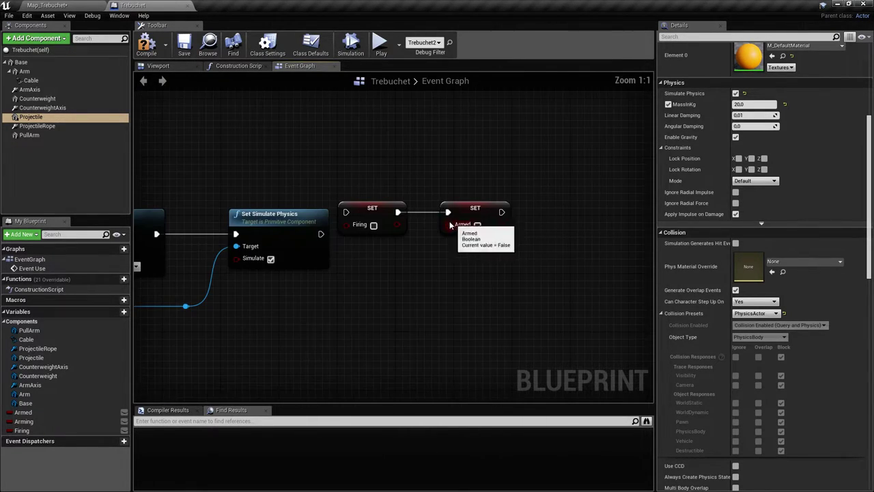
left_click_drag(362, 157, 571, 302)
left_click_drag(381, 214, 543, 228)
mouse_move(324, 234)
left_mouse_down()
mouse_move(336, 238)
mouse_move(312, 234)
left_mouse_up()
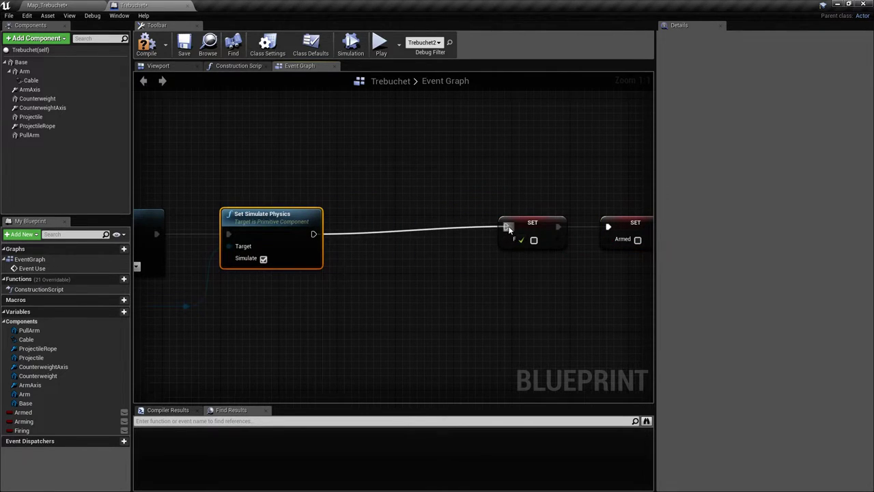
right_click_drag(448, 272, 544, 234)
key("ctrl+s")
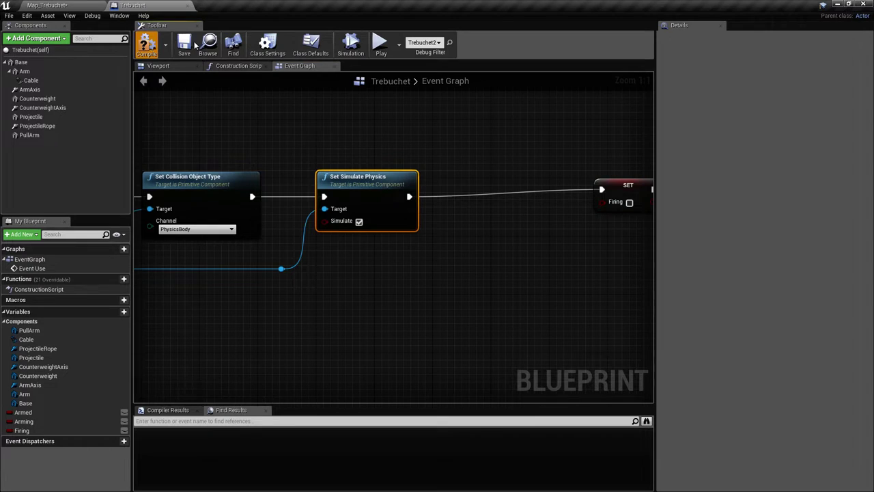
left_click(184, 45)
Return to the Map_Trebuchet level, save it and start a play session in the viewport
scroll(259, 157, "down", 2)
right_click_drag(254, 160, 453, 148)
right_click_drag(387, 160, 581, 203)
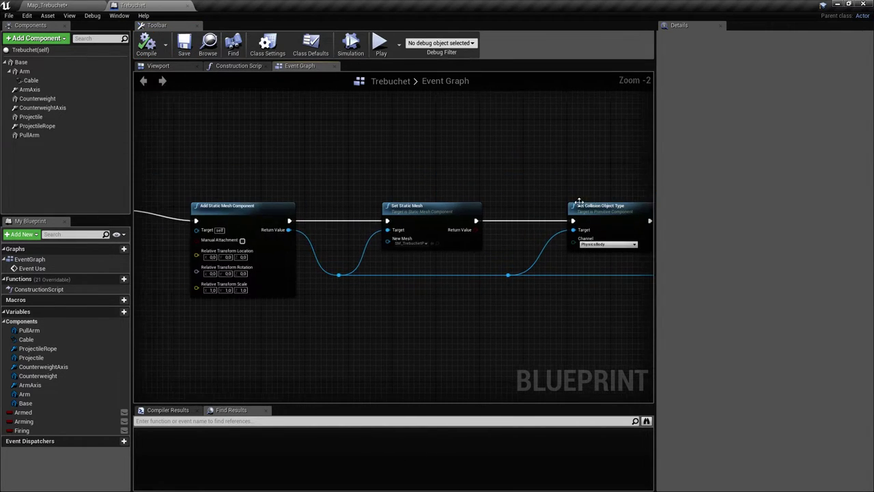
left_click(85, 7)
key("ctrl+s")
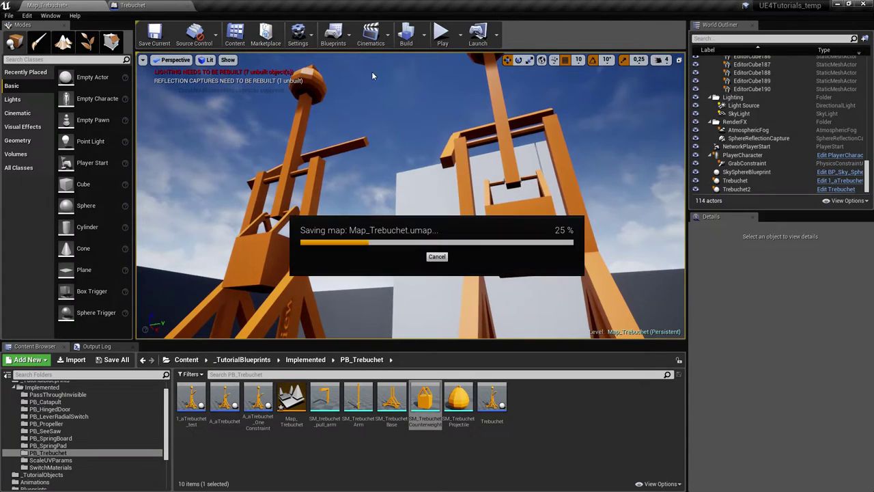
left_click(442, 34)
left_click(383, 128)
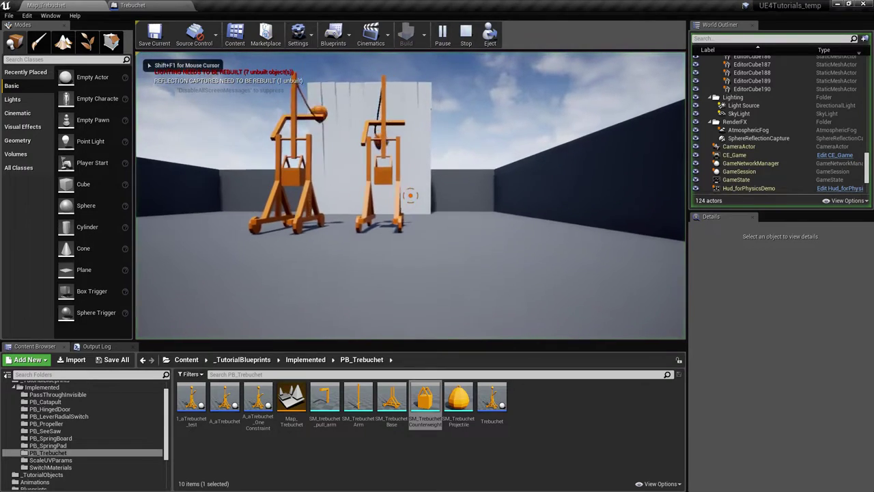
Move around the two trebuchets in the play session and check where the new projectile mesh spawns
key("w")
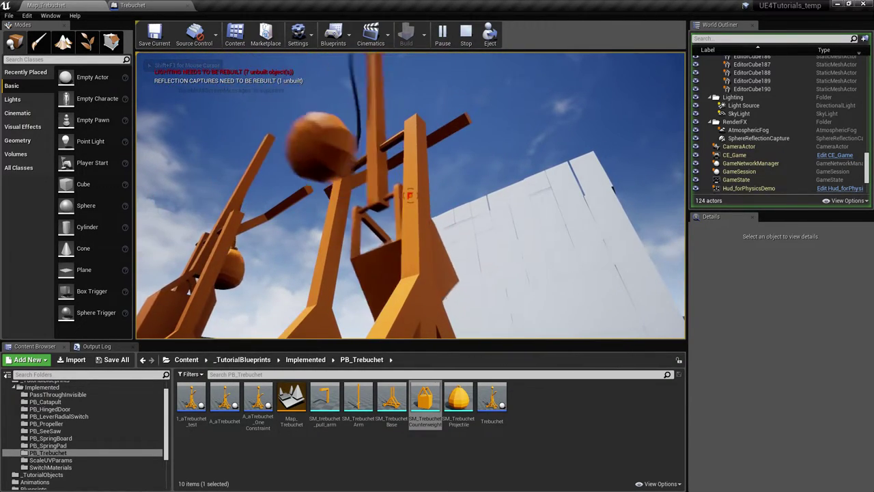
key("s")
key("s")
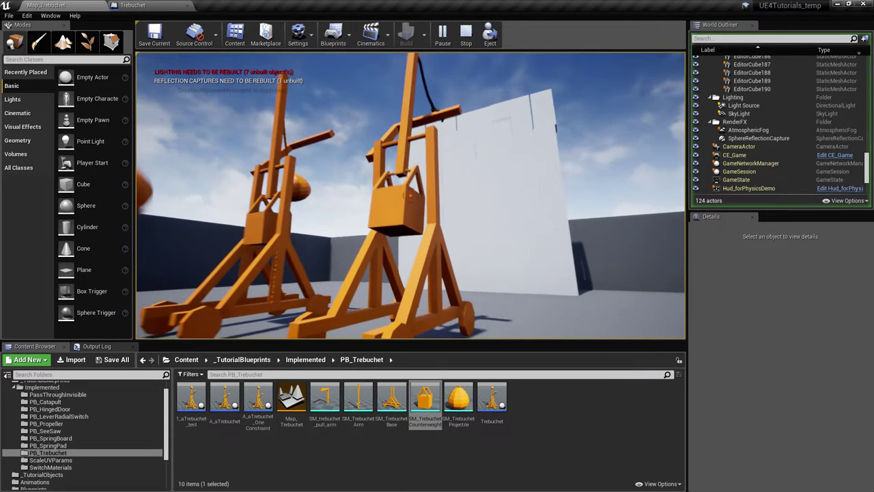
key("a")
key("s")
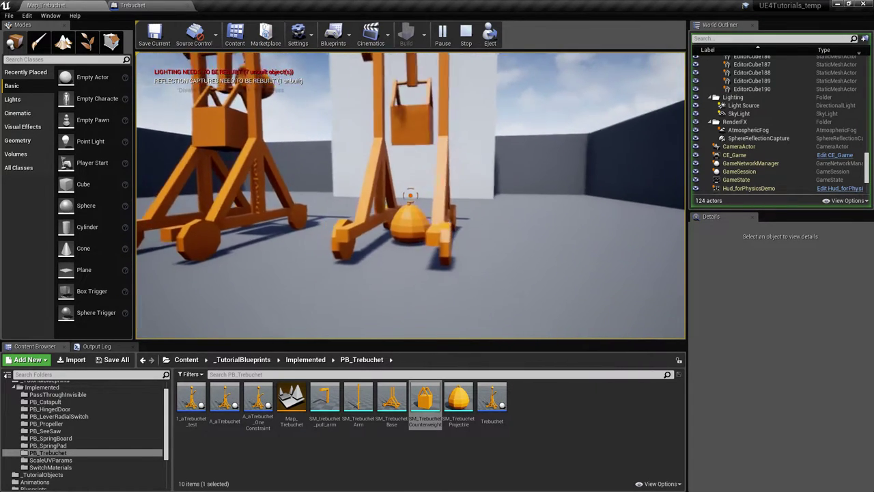
Approach the spawned projectile, grab it to test its physics, and end the play session
key("w")
key("d")
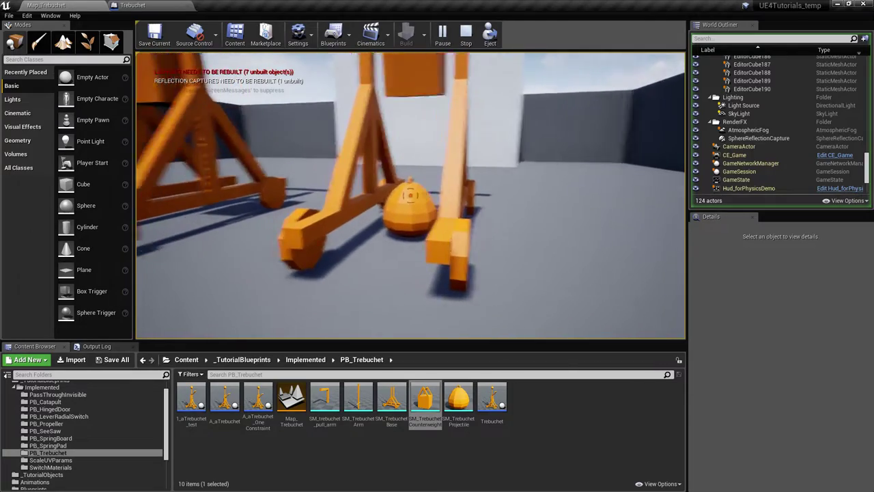
key("w")
left_click(410, 196)
key("s")
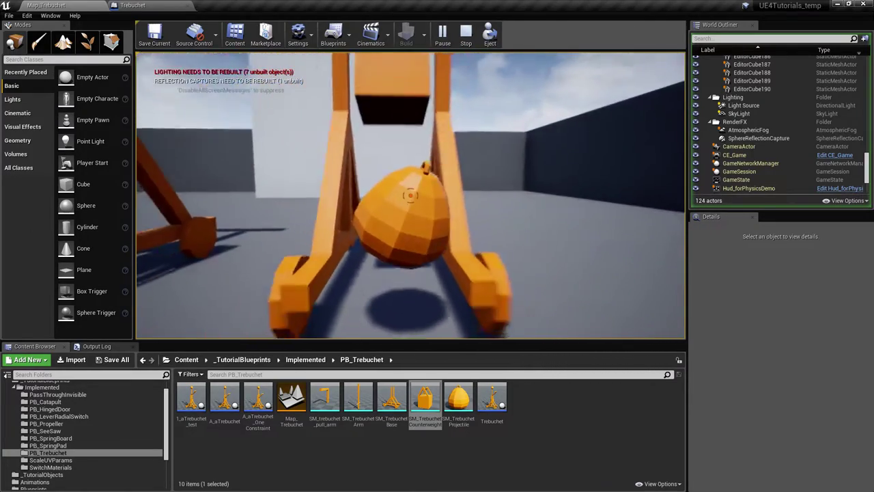
key("d")
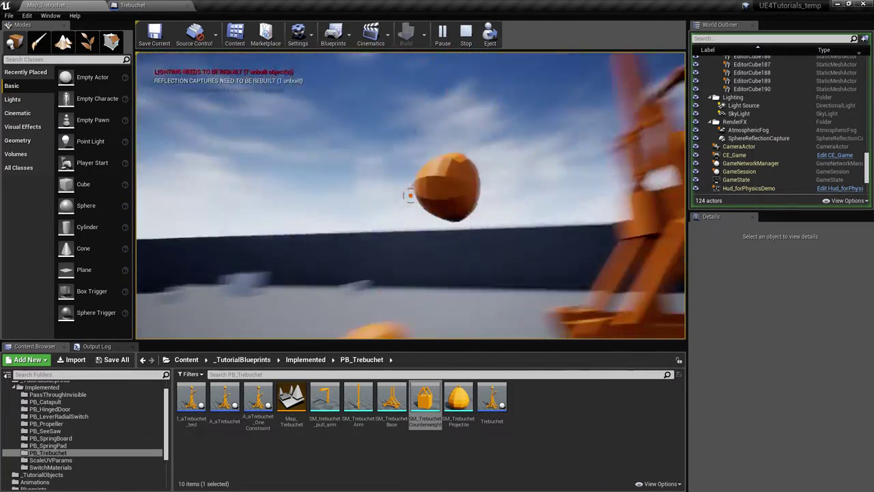
key("w")
key("s")
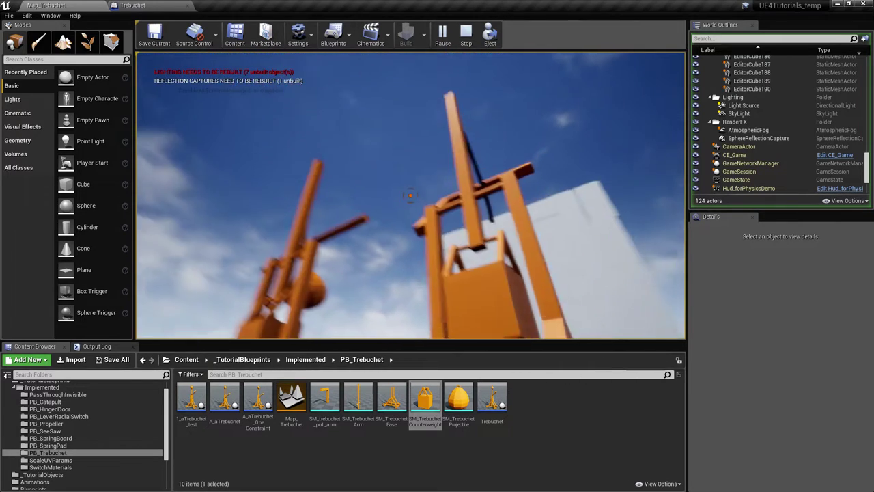
key("Escape")
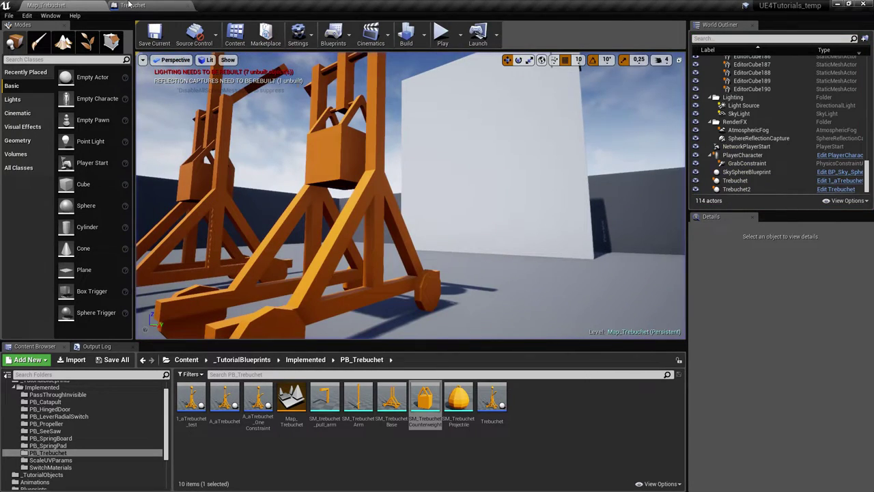
Review the Add Static Mesh Component node in the Trebuchet blueprint and frame the Projectile mesh in its component viewport
left_click(153, 5)
right_click_drag(257, 184, 422, 150)
scroll(375, 273, "up", 2)
right_click_drag(413, 248, 386, 293)
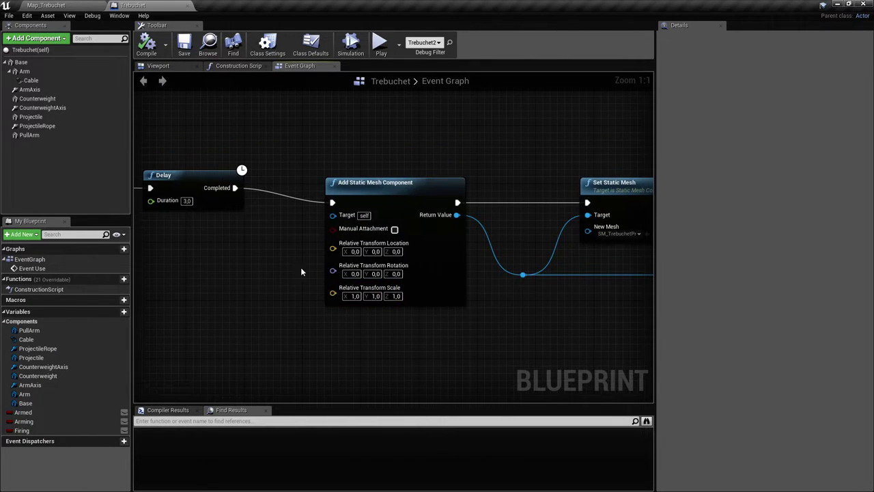
left_click(158, 66)
left_click(256, 66)
left_click(158, 66)
right_click_drag(394, 237, 495, 180)
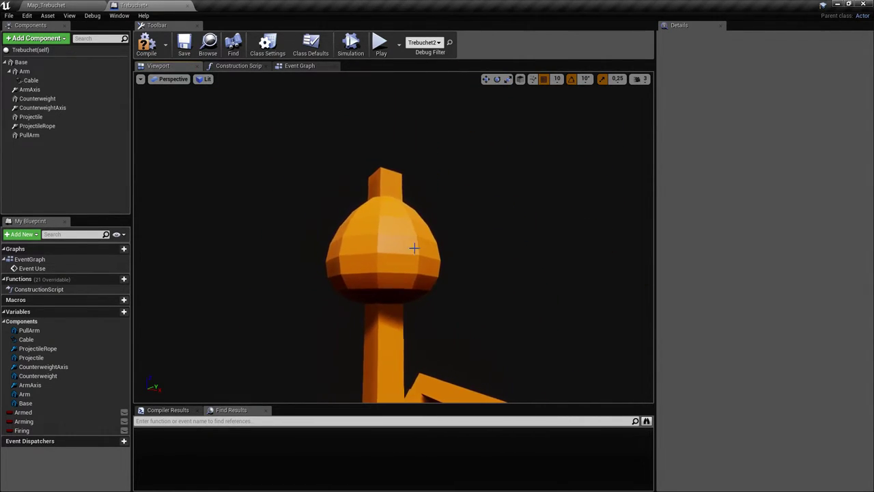
left_click(415, 243)
key("f")
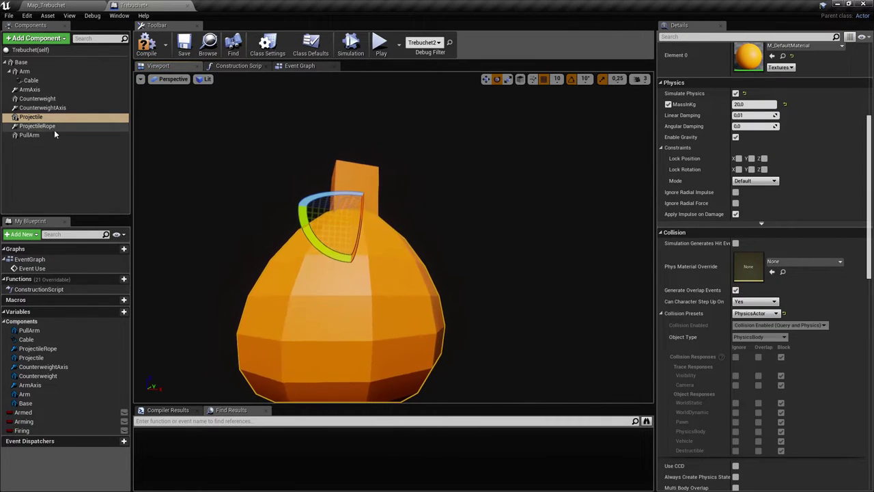
Select Projectile together with ProjectileRope and examine from several angles how the constraint sits at the projectile's pivot
left_click(60, 126, "ctrl")
mouse_move(344, 229)
right_mouse_down()
mouse_move(328, 247)
mouse_move(363, 222)
mouse_move(342, 222)
mouse_move(345, 228)
right_mouse_up()
mouse_move(404, 276)
right_mouse_down()
mouse_move(437, 280)
mouse_move(403, 277)
right_mouse_up()
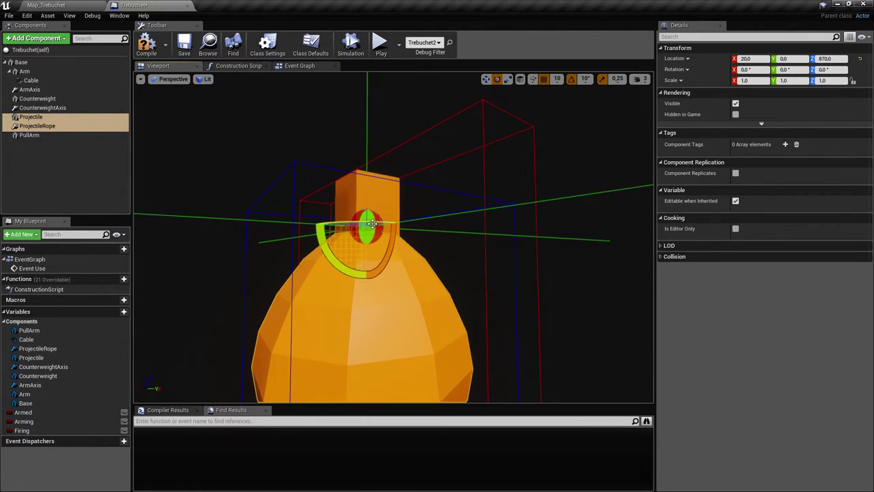
right_click_drag(371, 224, 321, 182)
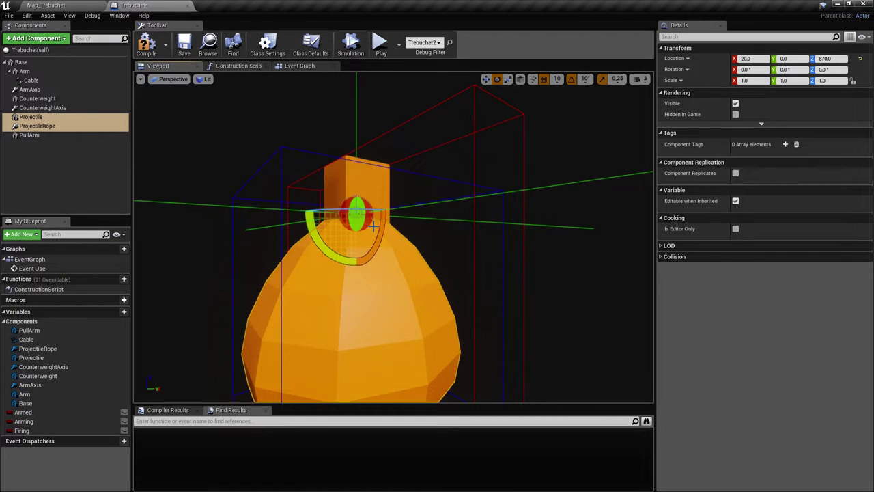
mouse_move(369, 224)
right_mouse_down()
mouse_move(373, 240)
mouse_move(374, 216)
right_mouse_up()
key("s")
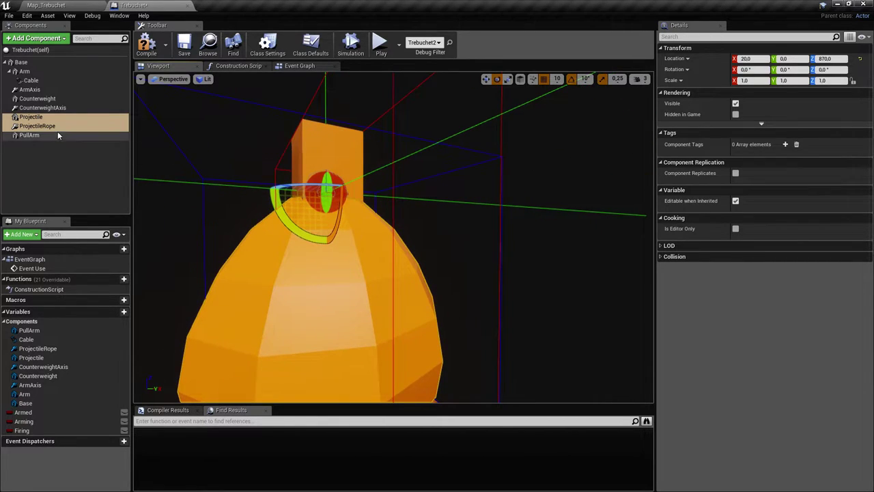
key("a")
right_click_drag(287, 209, 306, 205)
key("s")
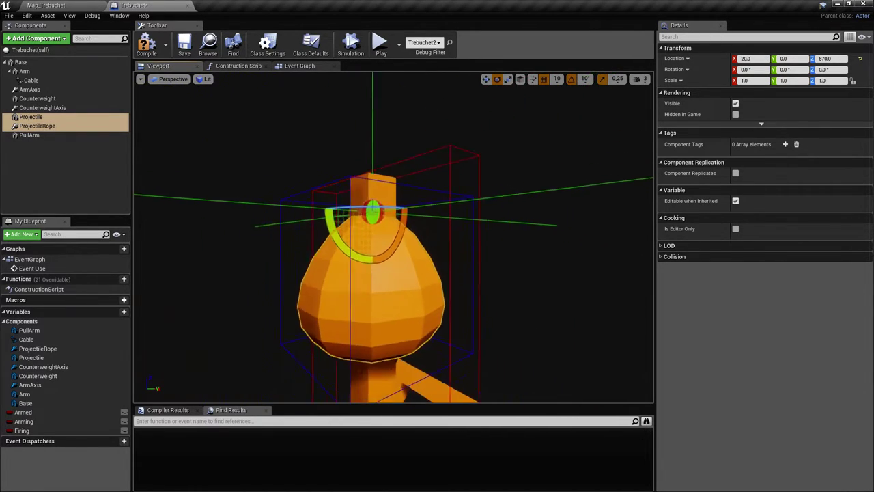
right_click_drag(363, 221, 410, 267)
Review the Projectile's details and the ProjectileRope constraint's linear limits, inspecting the constraint around the projectile
left_click(415, 258)
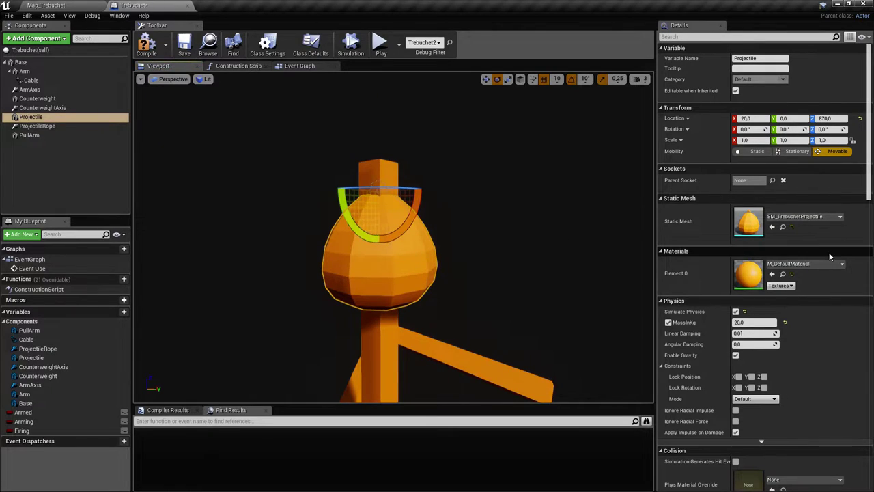
scroll(764, 287, "down", 5)
left_click(53, 127)
scroll(801, 299, "down", 5)
scroll(767, 142, "down", 1)
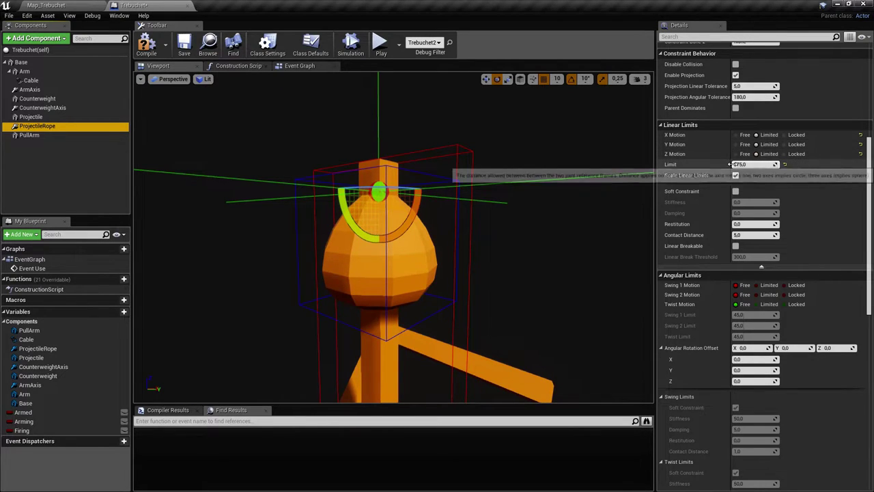
right_click_drag(362, 211, 311, 211)
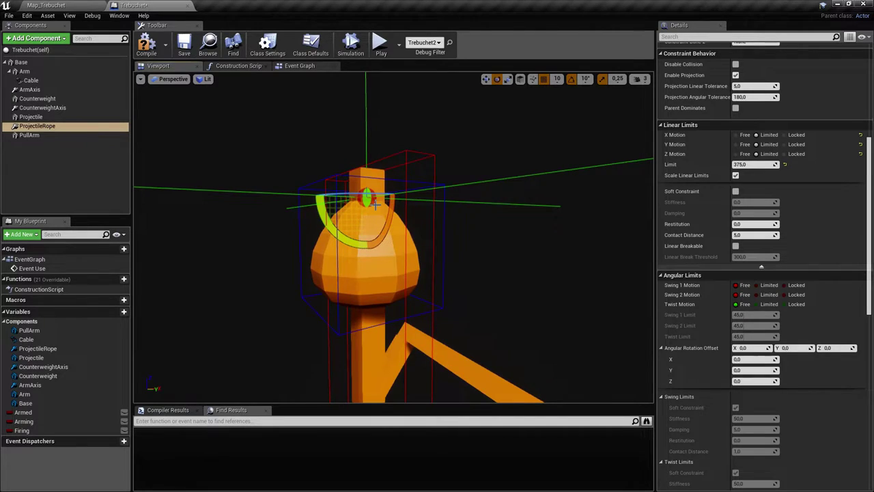
left_click_drag(376, 204, 377, 207)
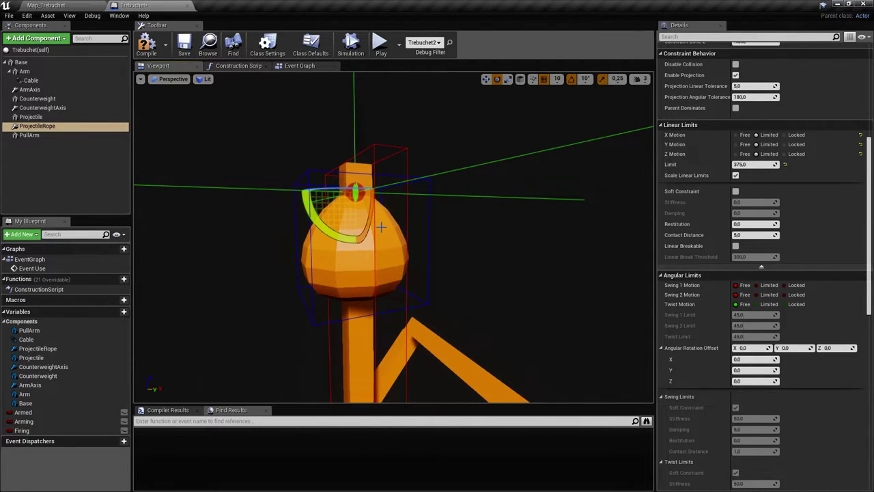
left_click_drag(367, 219, 384, 202)
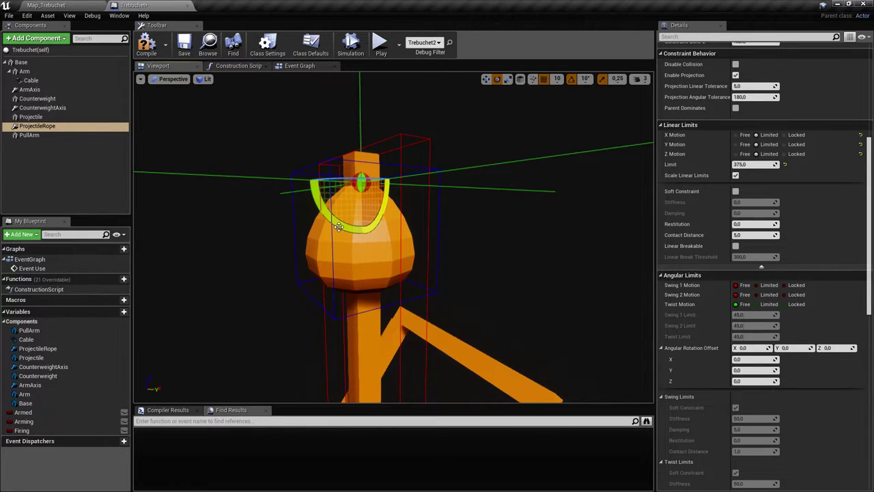
Try moving the ProjectileRope constraint down below the projectile mesh, and undo the move
left_click(486, 79)
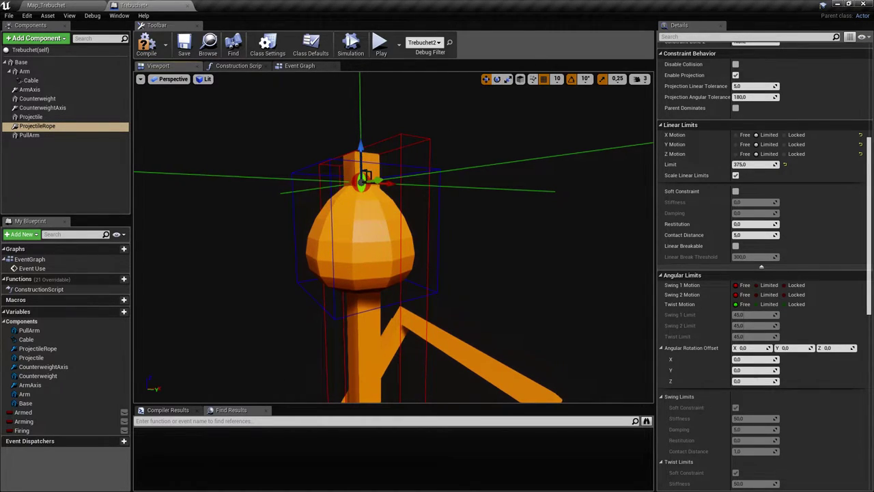
right_click_drag(360, 149, 363, 151)
left_click_drag(359, 148, 385, 275)
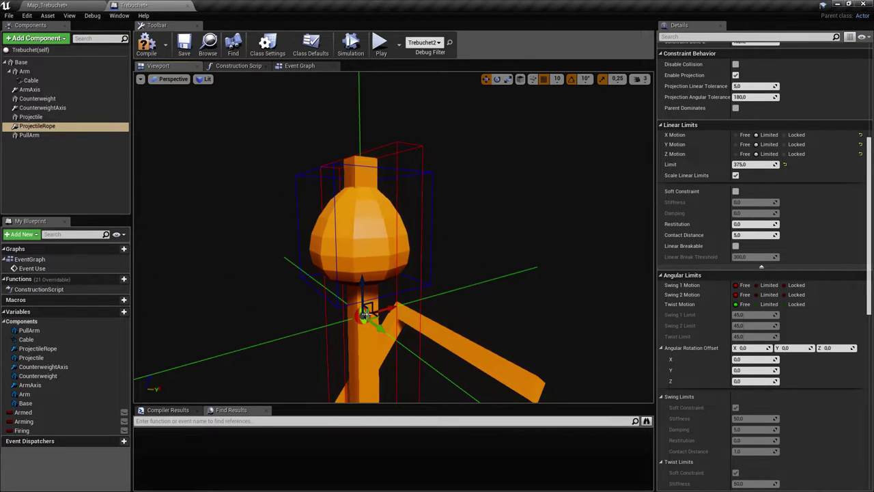
key("ctrl+z")
Examine the ProjectileRope constraint's placement at the top of the Projectile together with its linear limits
left_click(355, 226)
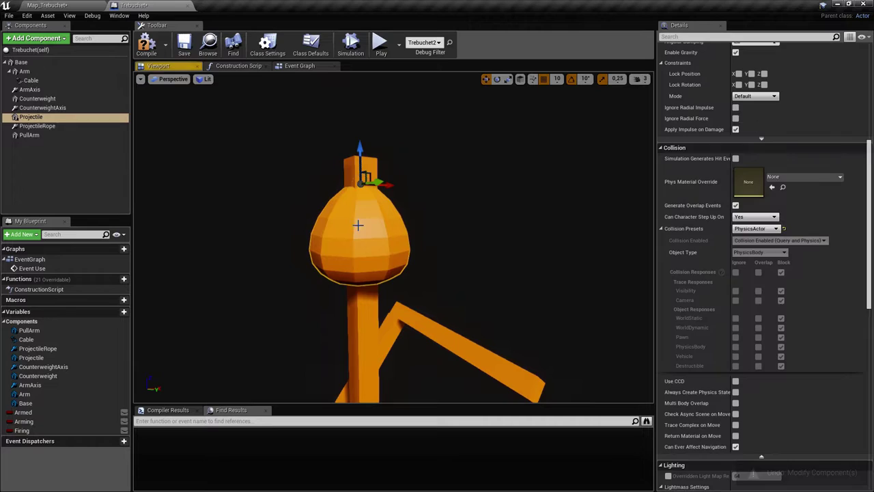
left_click(36, 125)
scroll(758, 205, "down", 5)
right_click_drag(375, 162, 396, 154)
right_click_drag(370, 245, 395, 246)
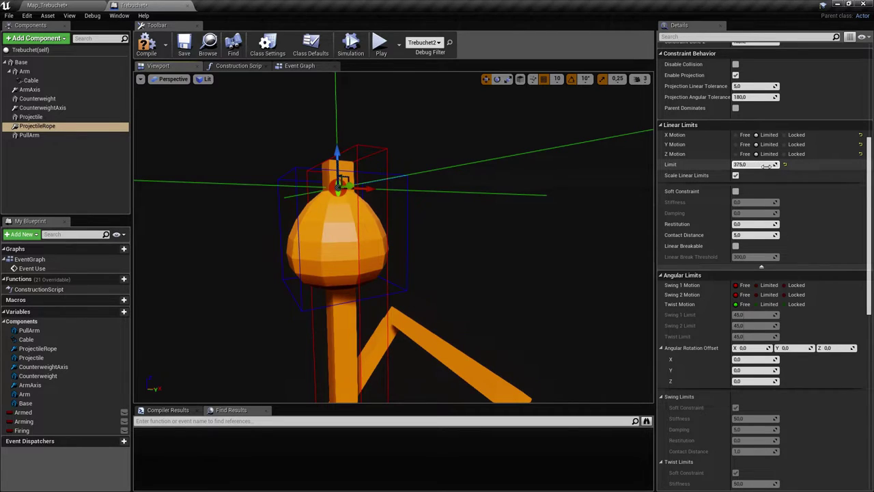
right_click_drag(473, 181, 443, 206)
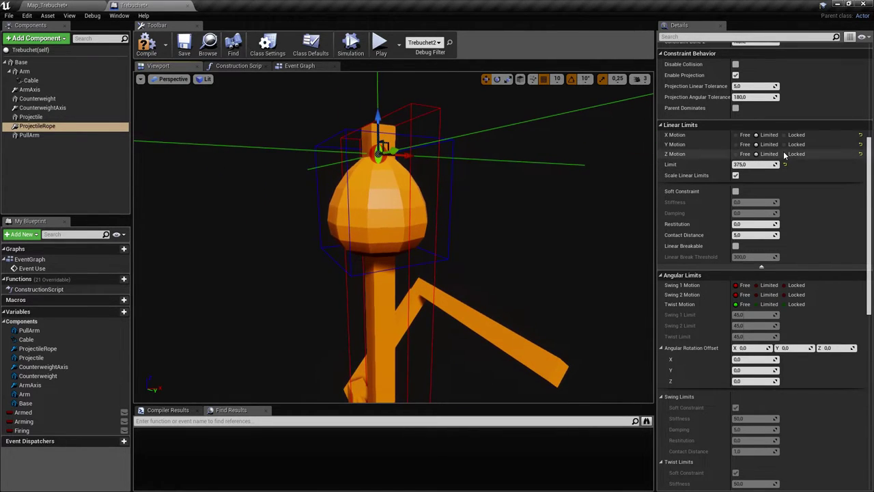
mouse_move(545, 164)
right_mouse_down()
mouse_move(541, 154)
mouse_move(546, 164)
right_mouse_up()
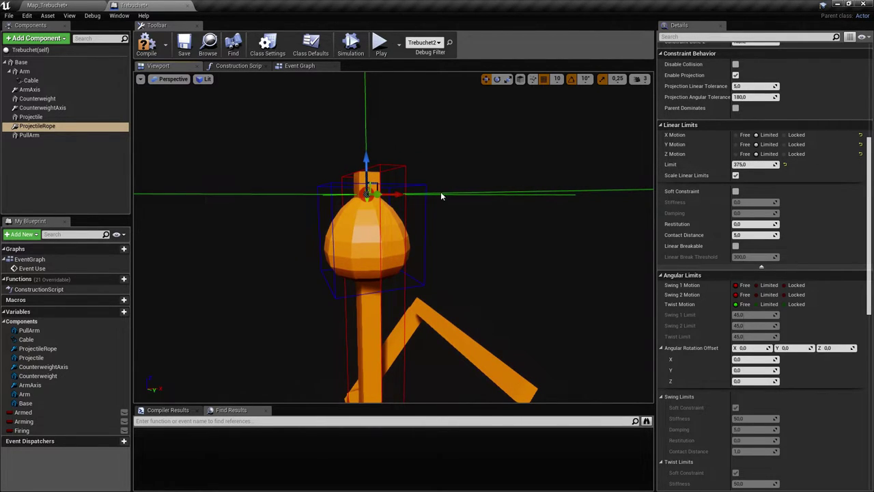
right_click_drag(440, 196, 444, 192)
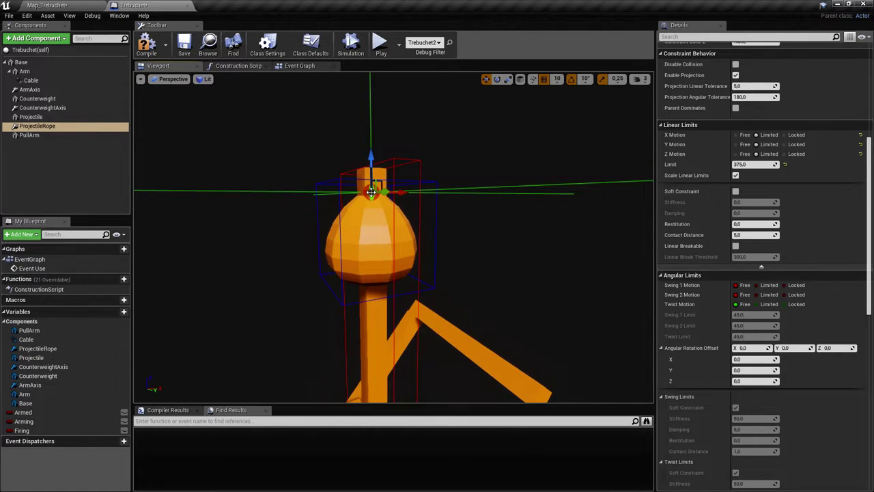
right_click_drag(444, 191, 448, 191)
right_click_drag(362, 230, 369, 230)
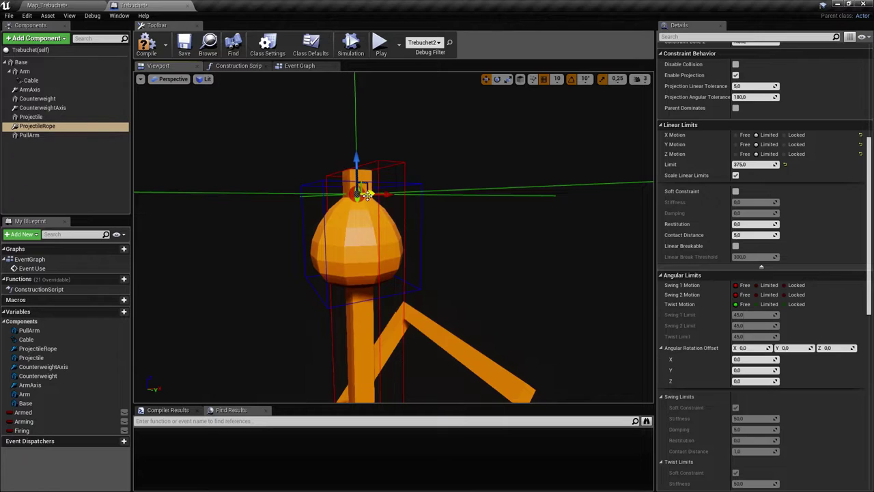
left_click(48, 127)
Move the 3.0-second Delay node in the event graph farther away from the Add Static Mesh Component node
left_click(300, 67)
right_click_drag(470, 210, 331, 157)
right_click_drag(293, 213, 510, 218)
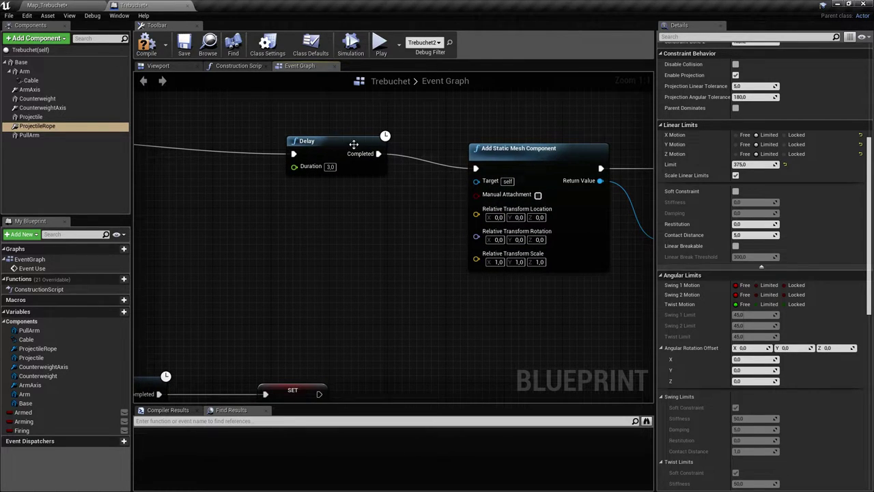
left_click_drag(350, 143, 242, 141)
right_click_drag(281, 188, 306, 185)
mouse_move(471, 217)
right_mouse_down()
mouse_move(381, 210)
mouse_move(467, 211)
right_mouse_up()
right_click_drag(302, 151, 287, 161)
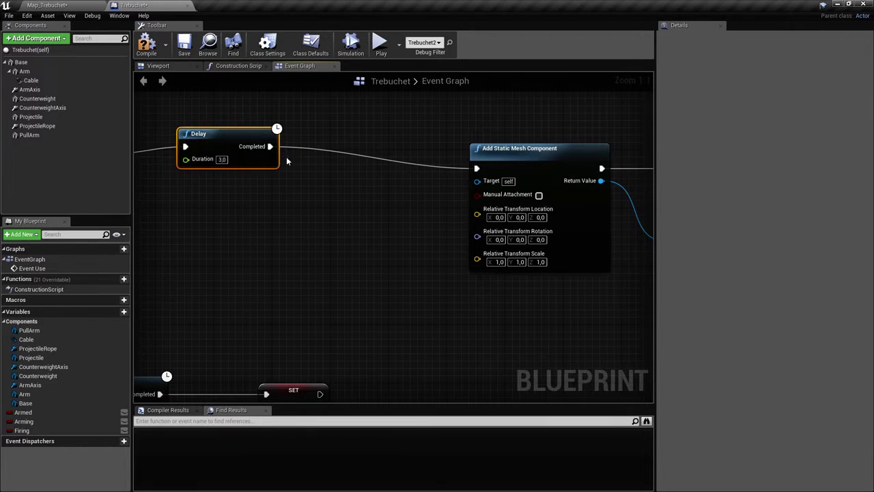
Try rotating the Arm component away from vertical in the component viewport, and undo the rotation
left_click(215, 65)
left_click(180, 65)
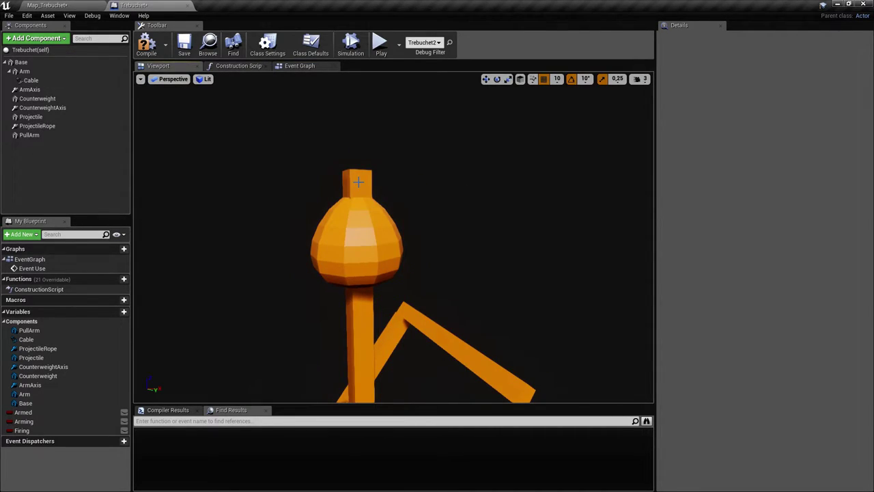
left_click(358, 182)
right_click_drag(358, 183, 358, 222)
left_click_drag(436, 217, 382, 209)
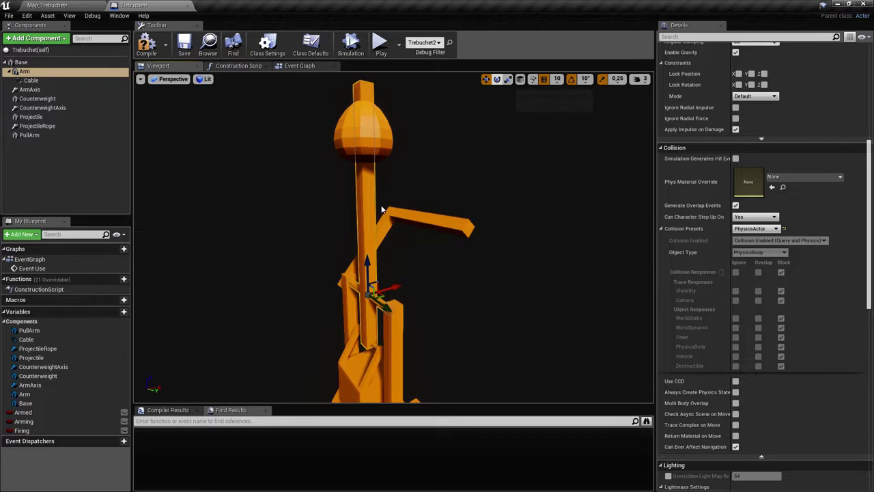
key("e")
left_click_drag(395, 277, 550, 212)
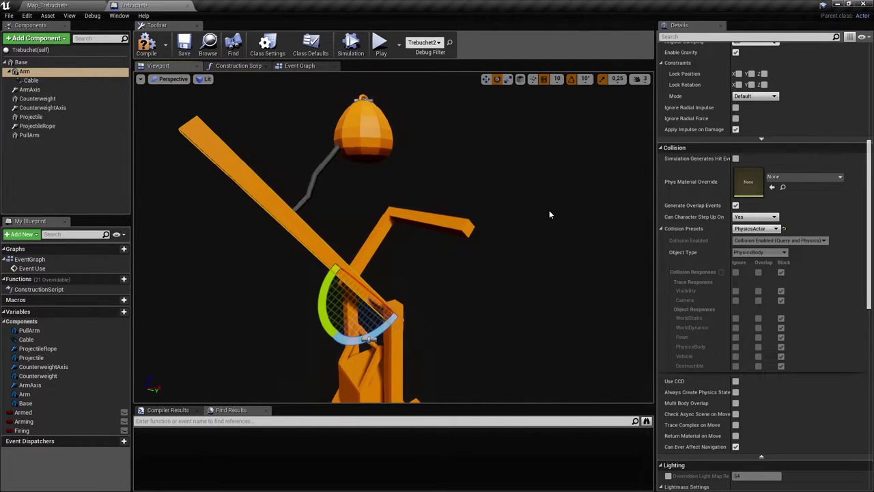
key("ctrl+z")
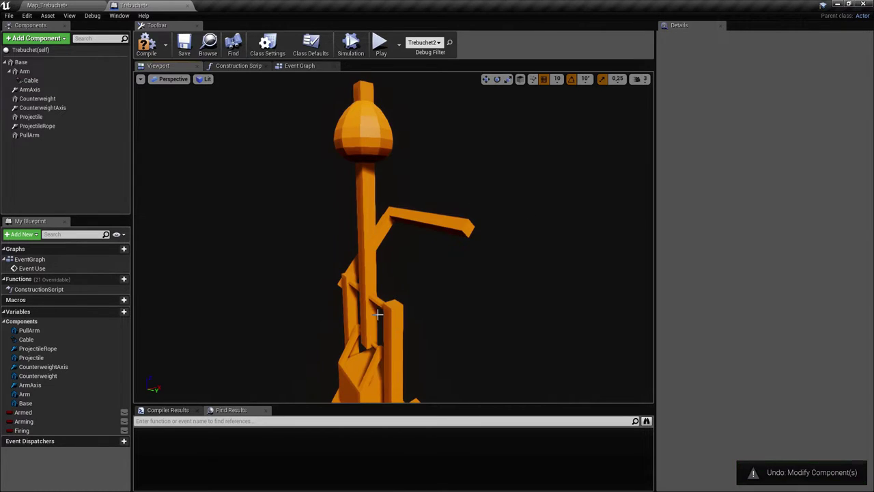
Reselect the Arm, compare its move and rotate gizmos, then try another rotation and undo it
right_click_drag(378, 315, 383, 294)
left_click(352, 312)
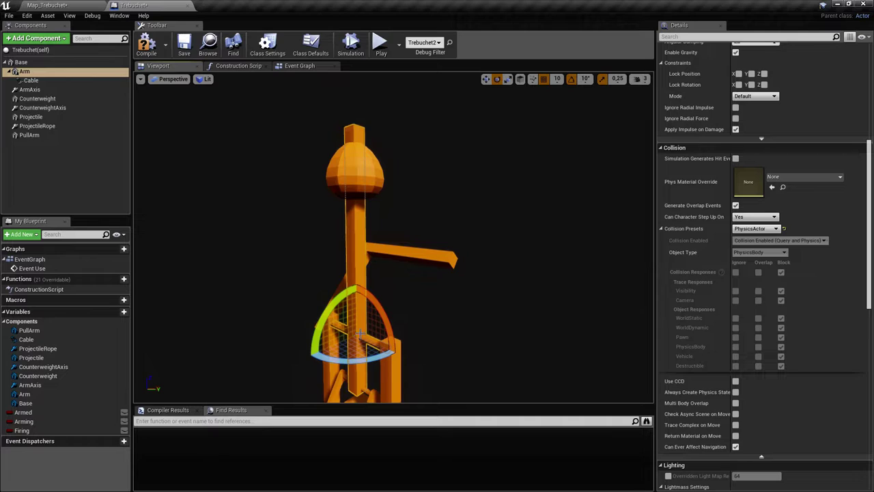
left_click(485, 78)
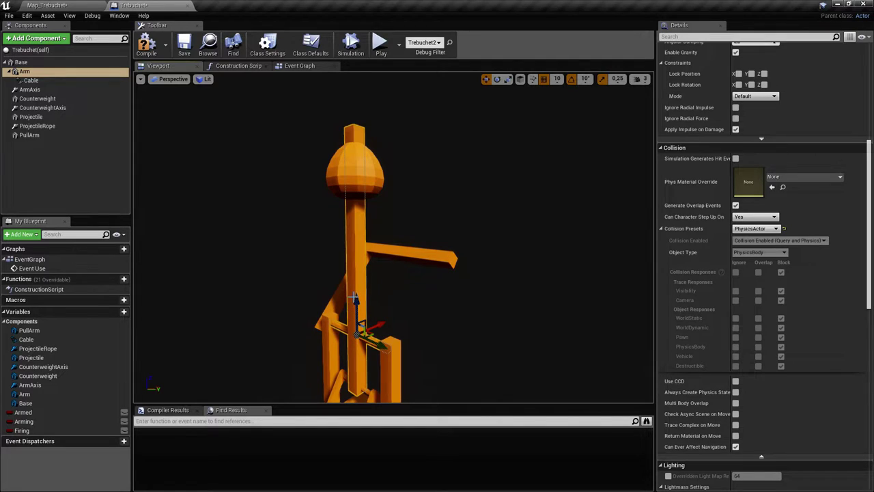
left_click(497, 78)
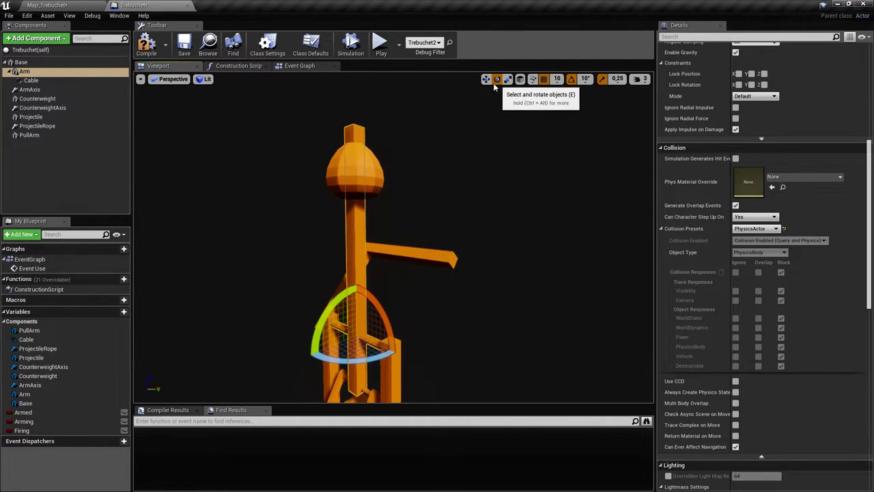
left_click_drag(317, 329, 355, 282)
key("ctrl+z")
right_click_drag(350, 311, 370, 300)
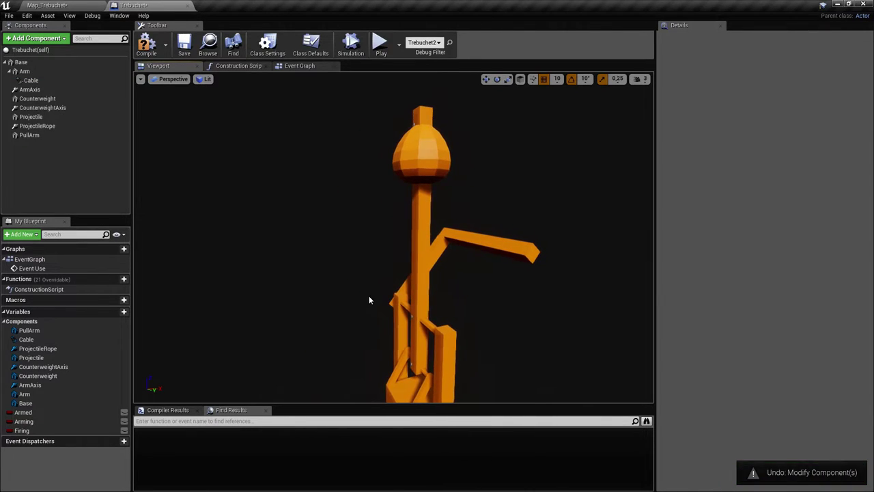
Try tilting the Arm away from the Projectile to check their relative positions, undo it, and view the whole trebuchet
left_click(415, 270)
left_click_drag(415, 271, 387, 290)
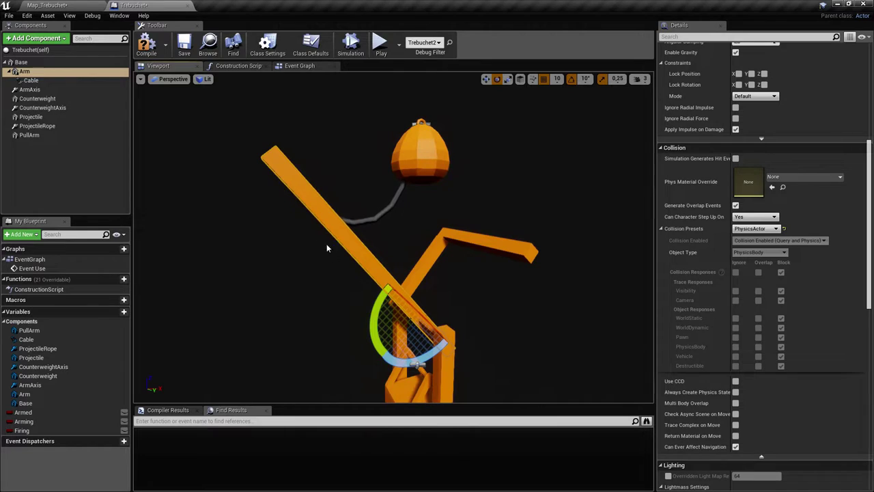
left_click(486, 79)
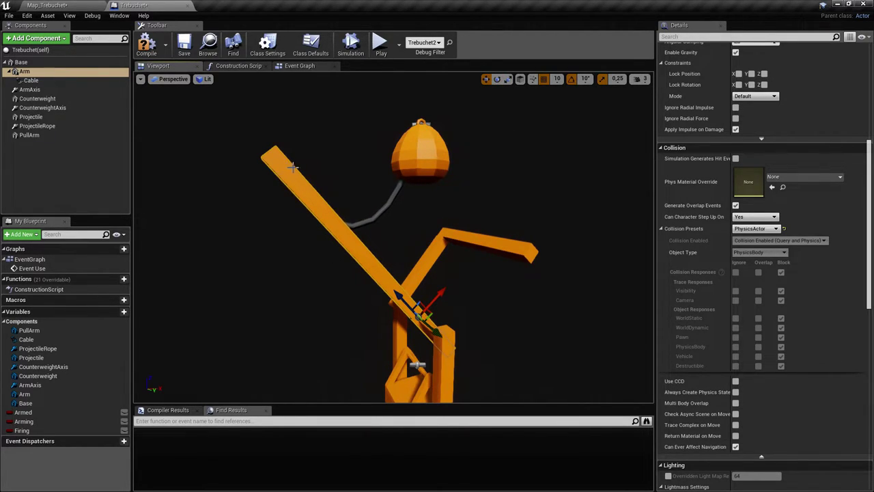
key("ctrl+z")
mouse_move(414, 148)
right_mouse_down()
mouse_move(424, 142)
mouse_move(415, 137)
right_mouse_up()
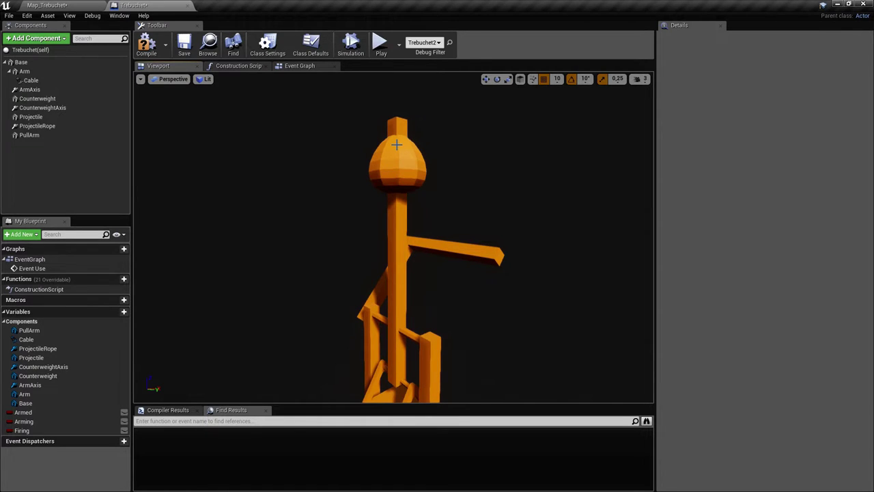
right_click_drag(411, 171, 424, 347)
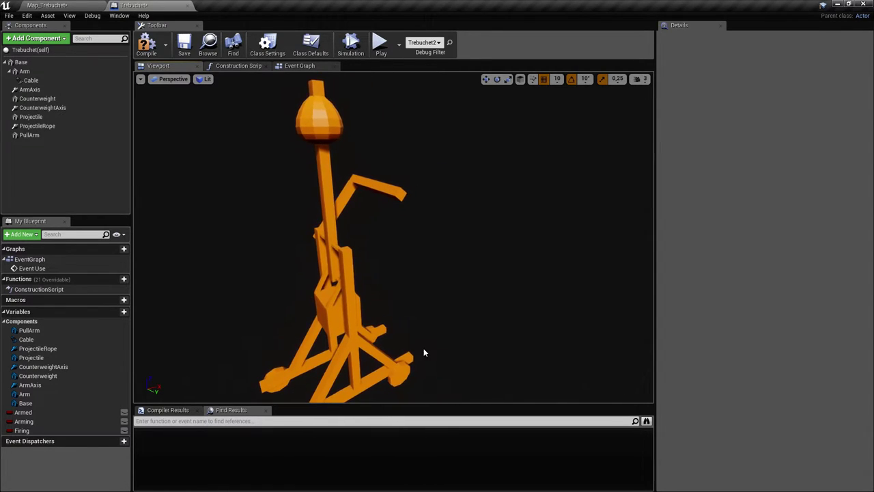
right_click_drag(362, 362, 334, 365)
left_click_drag(437, 345, 350, 309)
right_click_drag(391, 321, 386, 263)
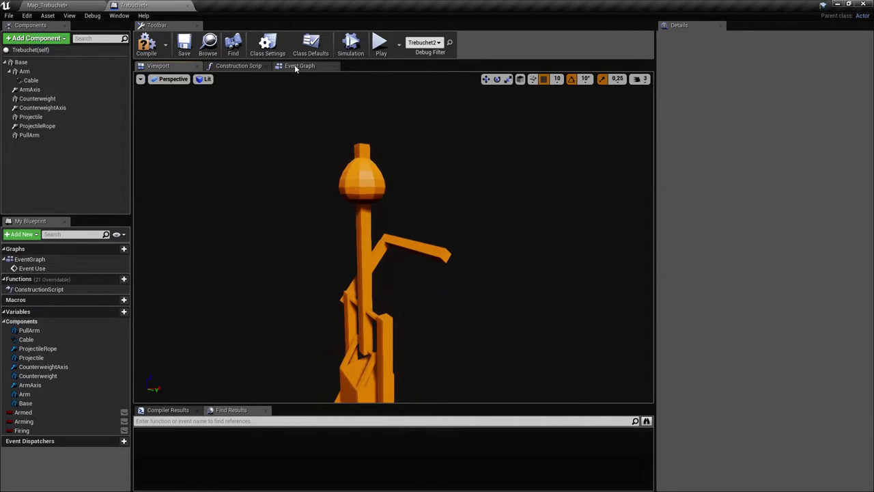
Place a reference to the Arm component below the Delay node in the event graph
left_click(298, 65)
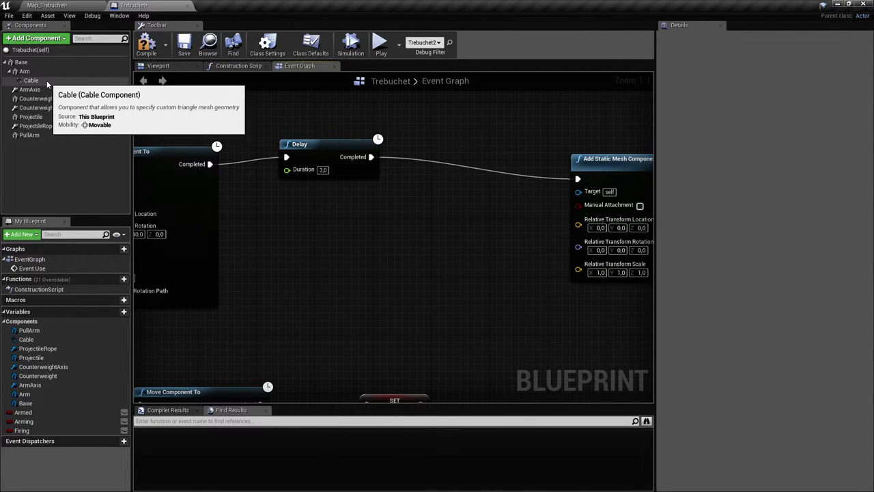
left_click_drag(37, 74, 297, 193)
Try attaching a Get Relative Transform node to the Arm reference, and delete that node
left_click_drag(325, 235, 396, 232)
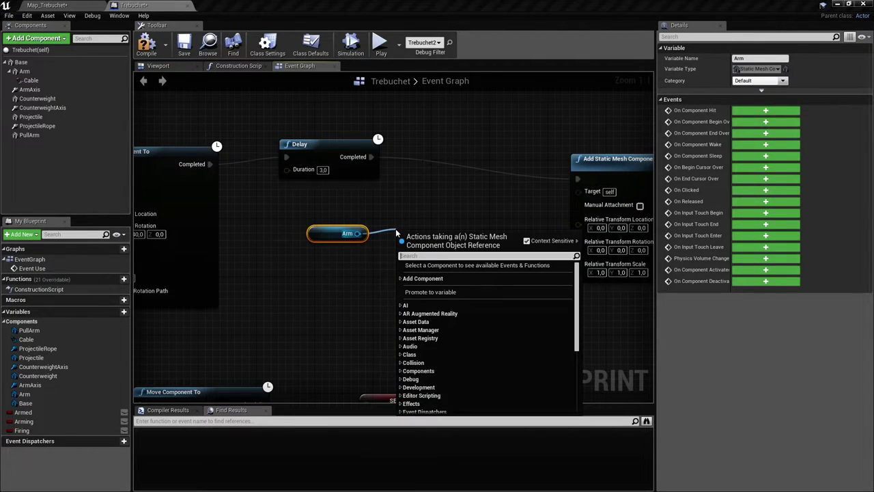
type("get")
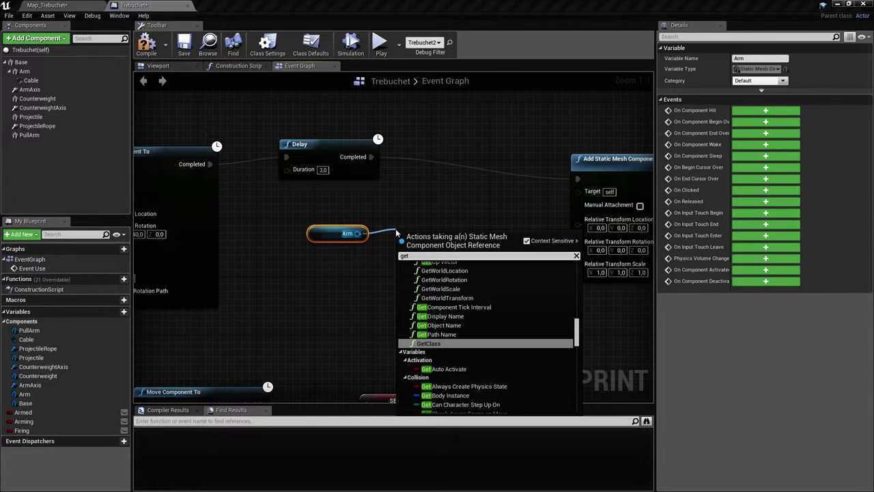
type(" relati")
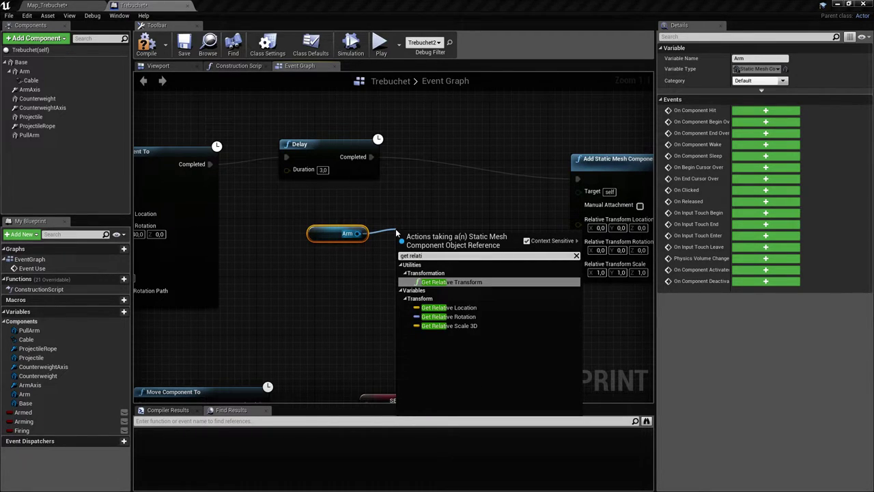
key("Return")
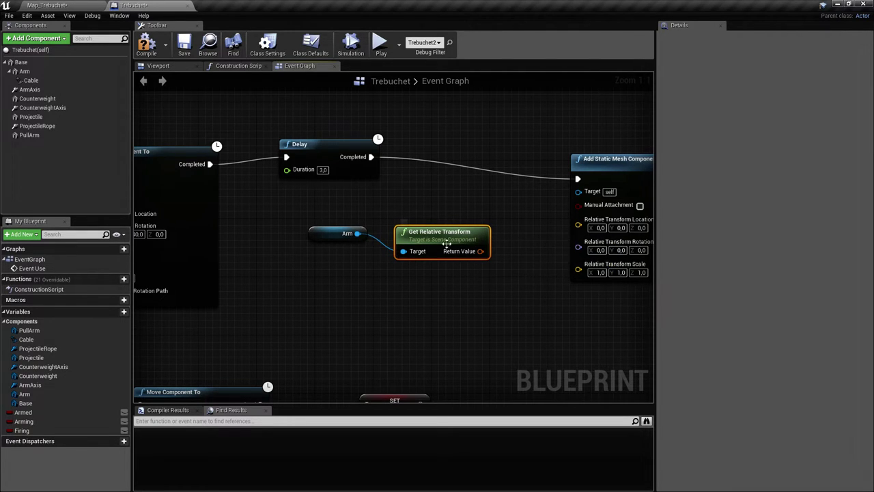
right_click_drag(469, 242, 417, 229)
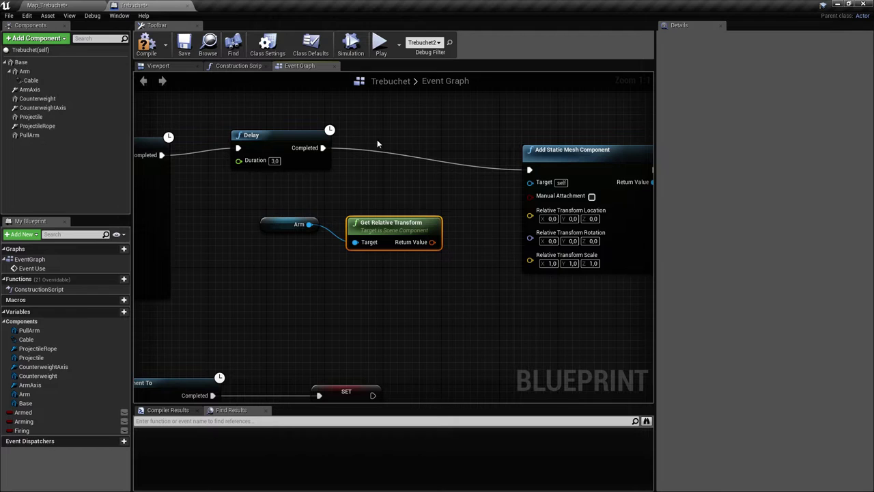
right_click_drag(400, 211, 387, 206)
right_click_drag(379, 245, 411, 252)
scroll(400, 278, "up", 1)
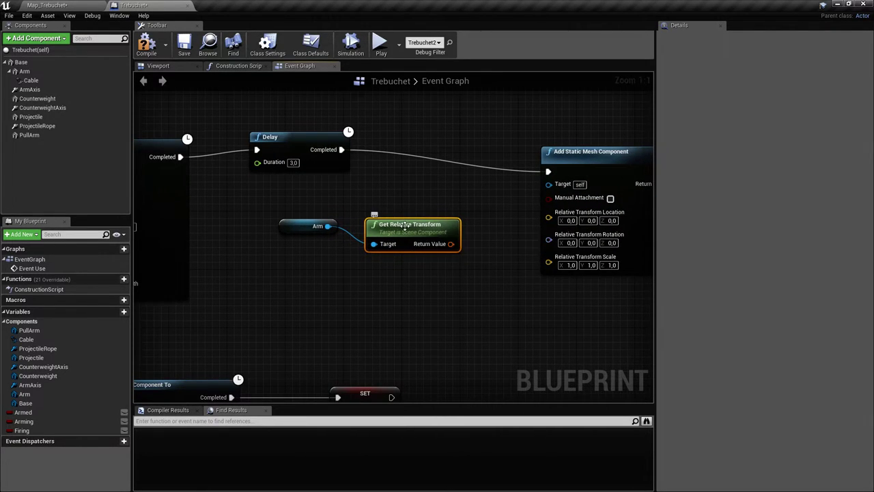
key("Delete")
Attach a GetWorldTransform node to the Arm reference and arrange both nodes below the Delay node
right_click_drag(385, 224, 395, 211)
left_click_drag(305, 216, 283, 208)
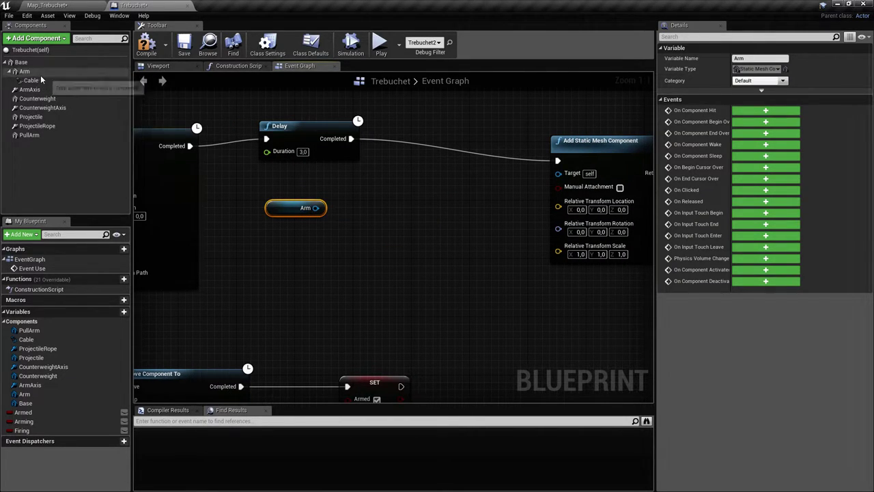
left_click_drag(315, 207, 376, 200)
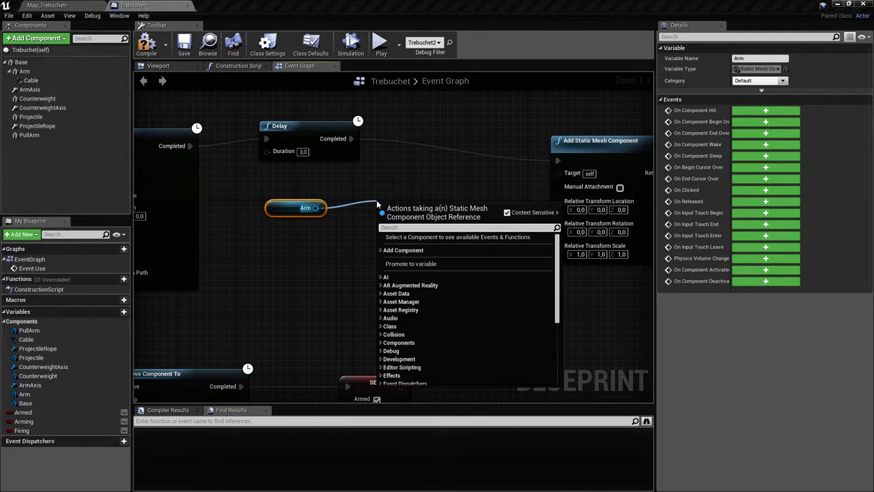
type("get worl")
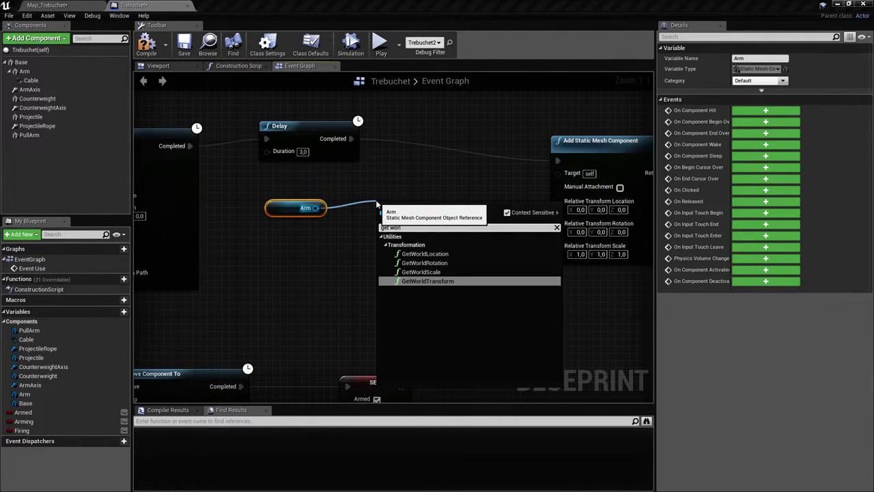
key("Return")
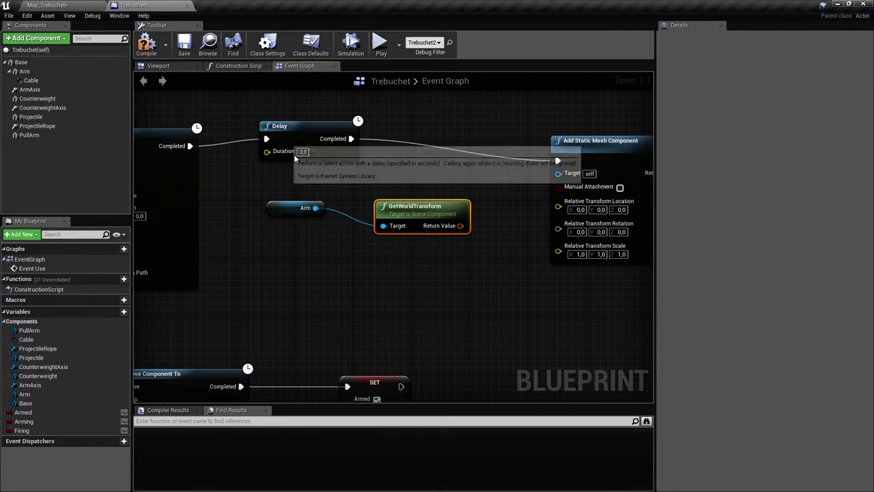
left_click_drag(422, 211, 443, 244)
left_click(414, 244)
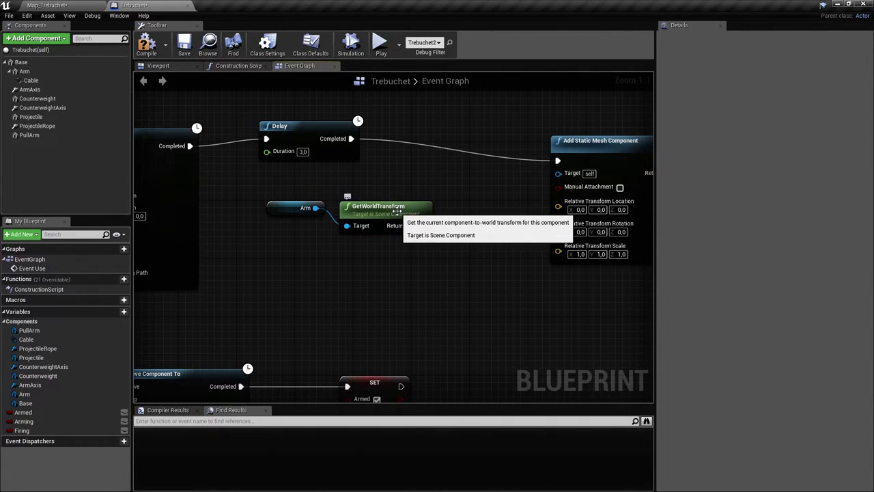
Add a Transform Location node fed by the Arm's world transform, and shift the Add Static Mesh Component node away to make room
left_click_drag(424, 225, 447, 249)
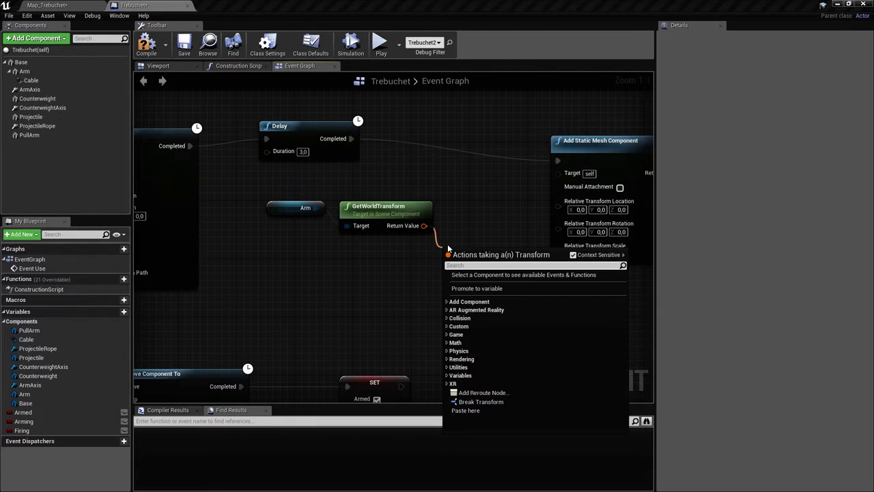
type("transf")
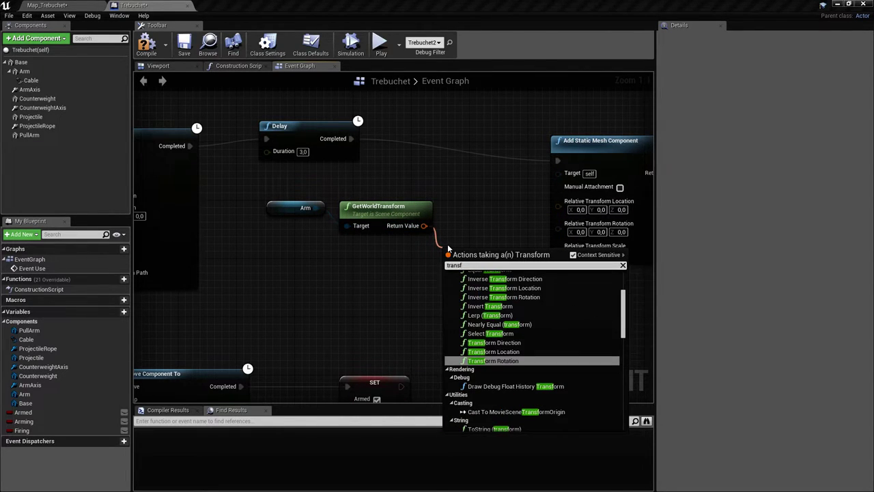
type(" loca")
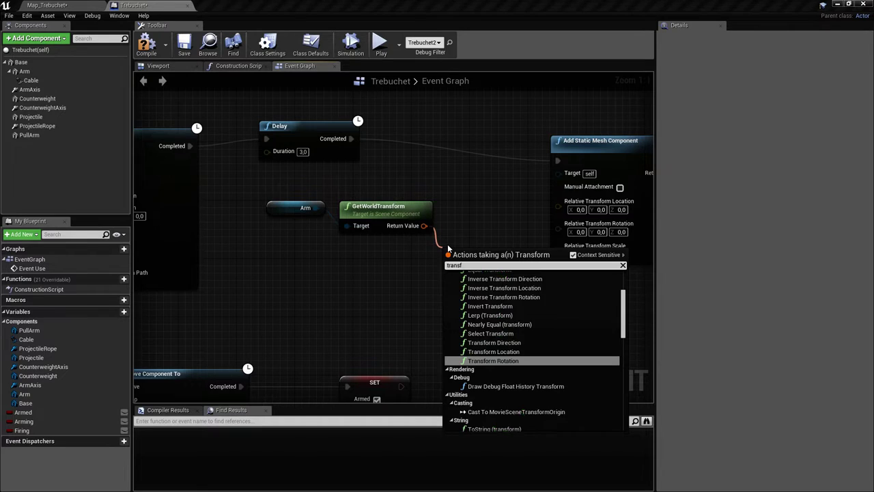
key("Return")
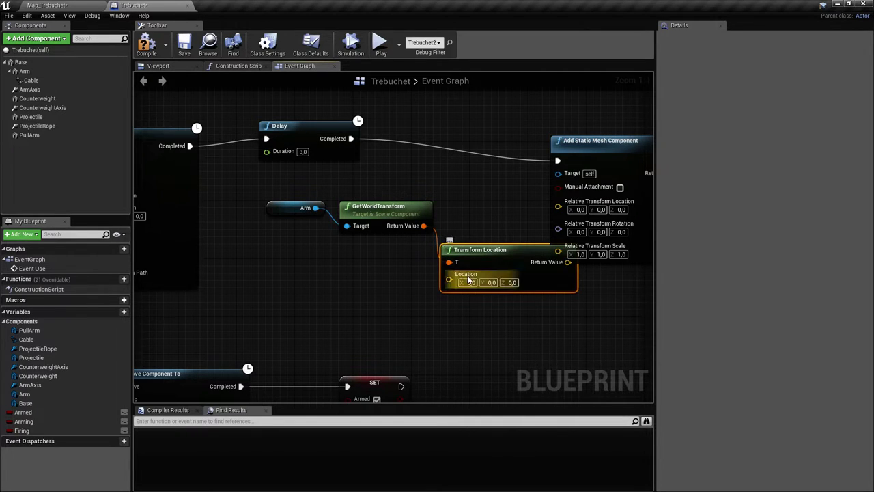
right_click_drag(450, 246, 315, 231)
left_click_drag(487, 130, 599, 115)
left_click_drag(355, 236, 377, 215)
right_click_drag(299, 247, 360, 230)
right_click_drag(463, 229, 430, 275)
Select the Arm in the 3D view to examine its pivot and transform, and return to the event graph
left_click(158, 65)
key("w")
left_click(381, 260)
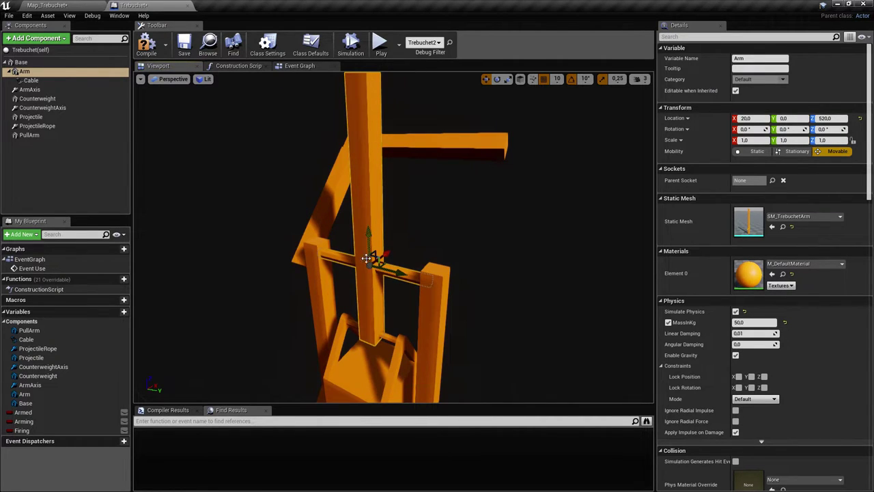
left_click(288, 66)
right_click_drag(405, 306, 338, 291)
Move the Arm, GetWorldTransform and Transform Location nodes together further left, beneath the Delay node
left_click(390, 195)
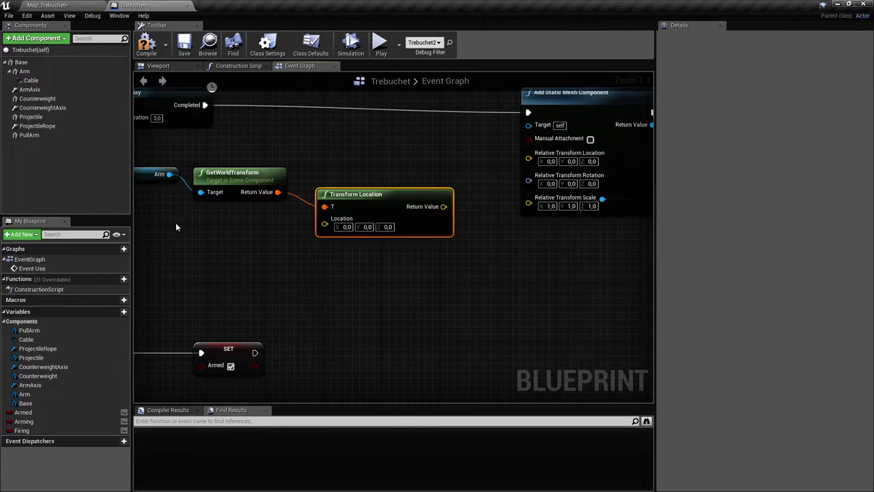
right_click_drag(390, 196, 473, 205)
left_click_drag(474, 205, 394, 212)
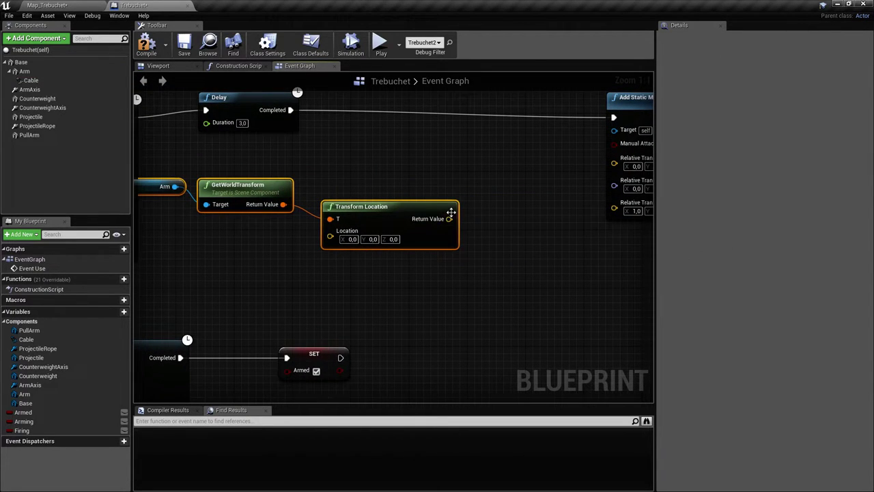
right_click_drag(453, 211, 444, 217)
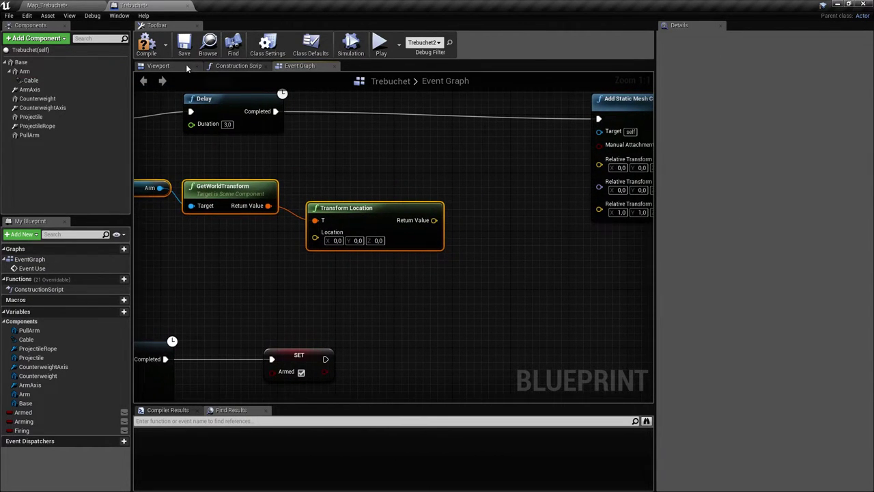
left_click(186, 64)
left_click(236, 66)
left_click(293, 63)
left_click(198, 66)
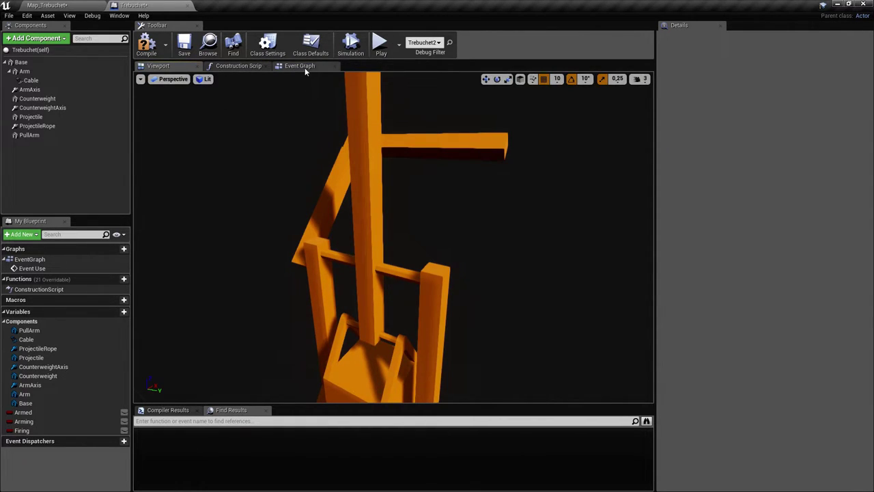
left_click(304, 66)
Add a GetActorTransform node between the Delay and Add Static Mesh Component nodes
right_click_drag(471, 236, 390, 229)
right_click_drag(633, 91, 582, 127)
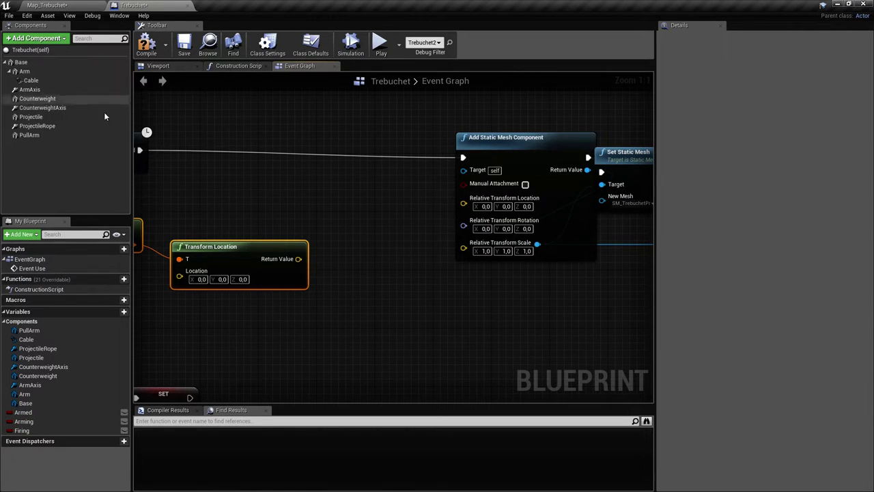
right_click_drag(282, 208, 357, 210)
right_click(350, 189)
type("get")
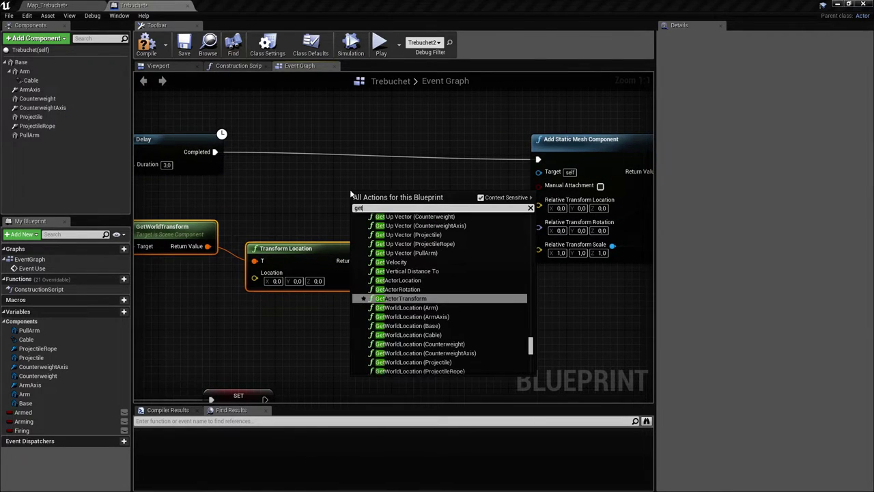
type(" actor trans")
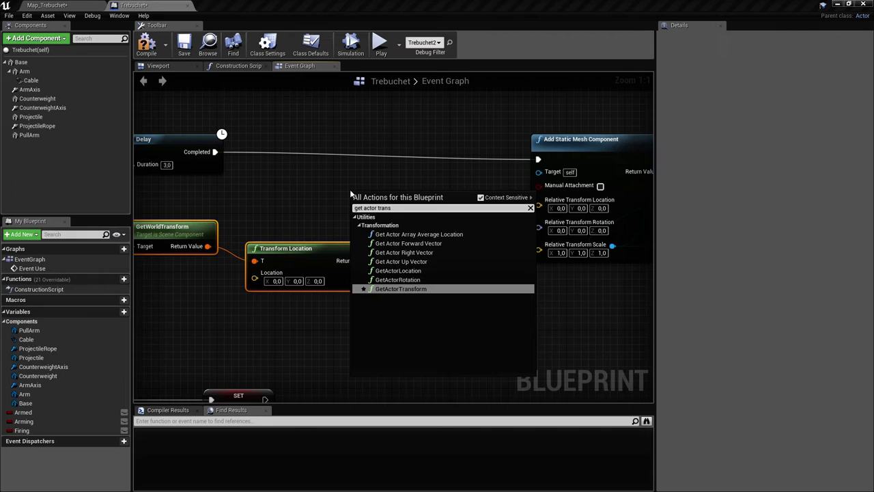
key("Return")
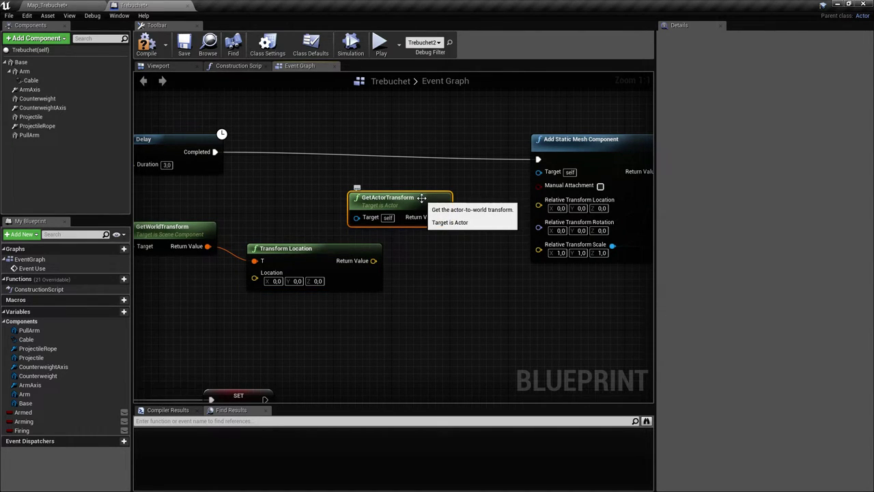
Attach an Inverse Transform Location node to the actor transform and arrange both nodes before the Add Static Mesh Component node
left_click_drag(422, 198, 440, 223)
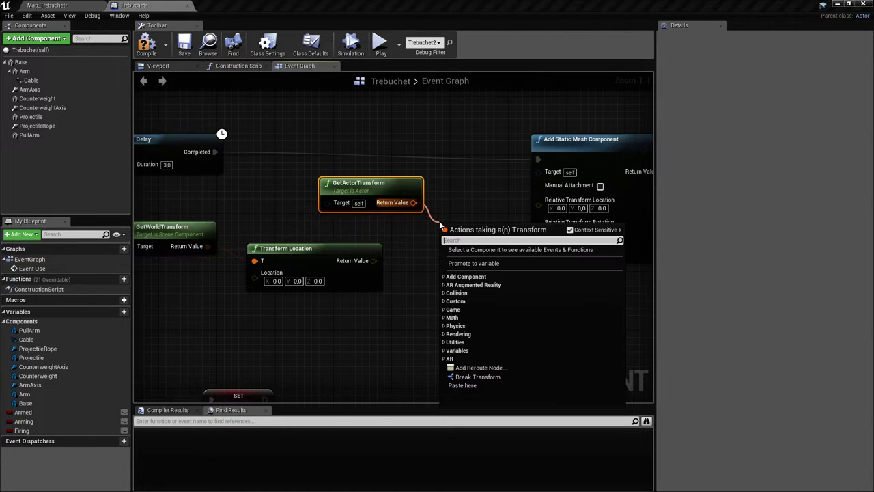
type("inverse")
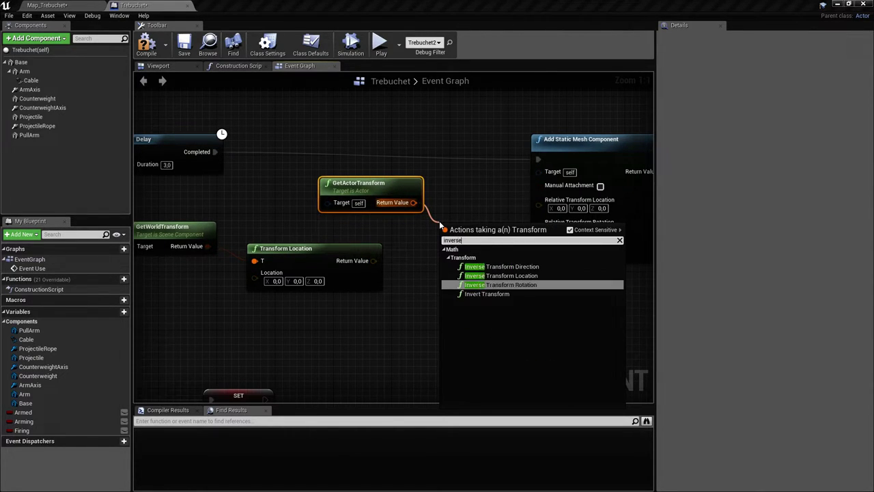
key("Up")
key("Return")
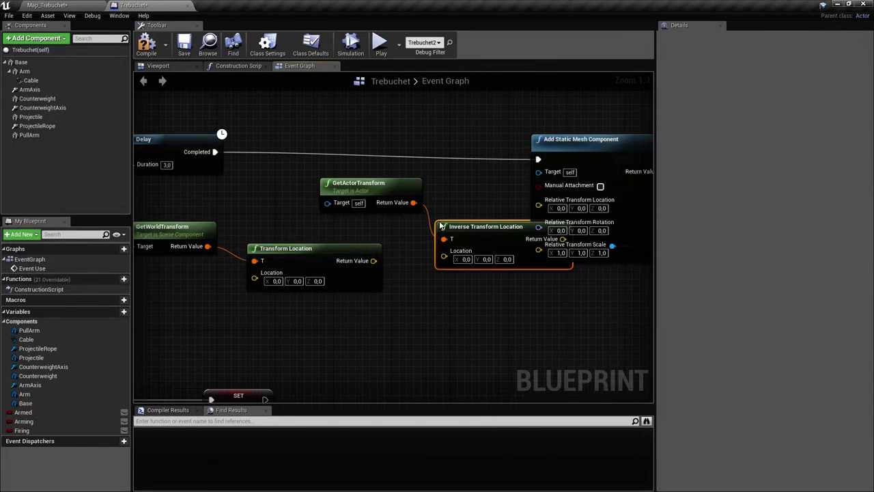
right_click_drag(414, 217, 352, 198)
left_click_drag(226, 172, 359, 190)
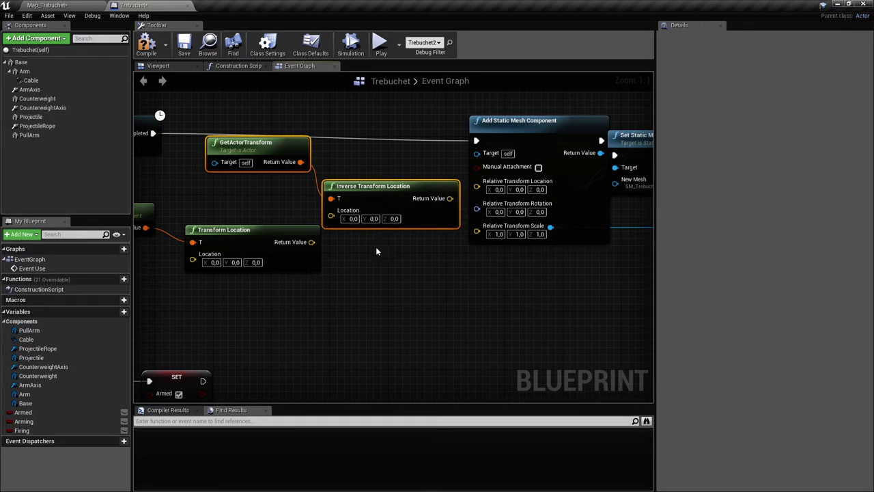
Wire Transform Location's result into Inverse Transform Location's Location, and that node's result into the new mesh component's Relative Transform Location
right_click_drag(225, 244, 294, 226)
left_click_drag(381, 223, 401, 196)
left_click_drag(483, 180, 567, 170)
right_click_drag(379, 261, 490, 295)
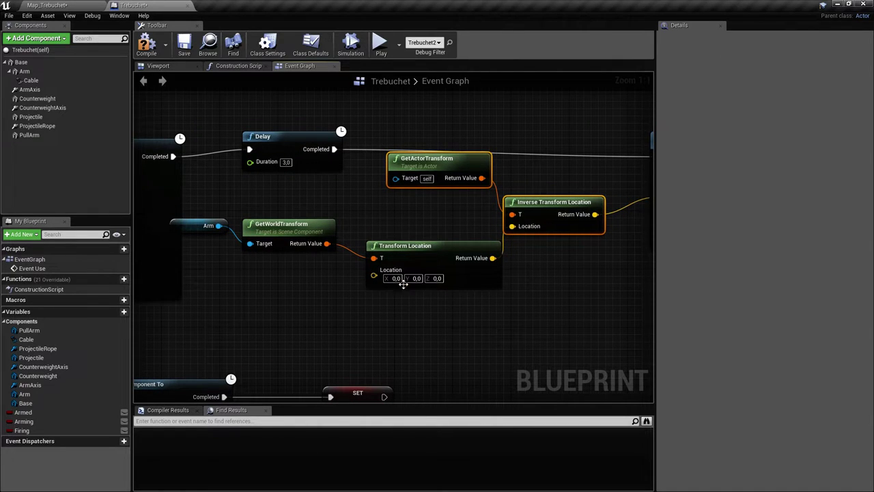
left_click(437, 288)
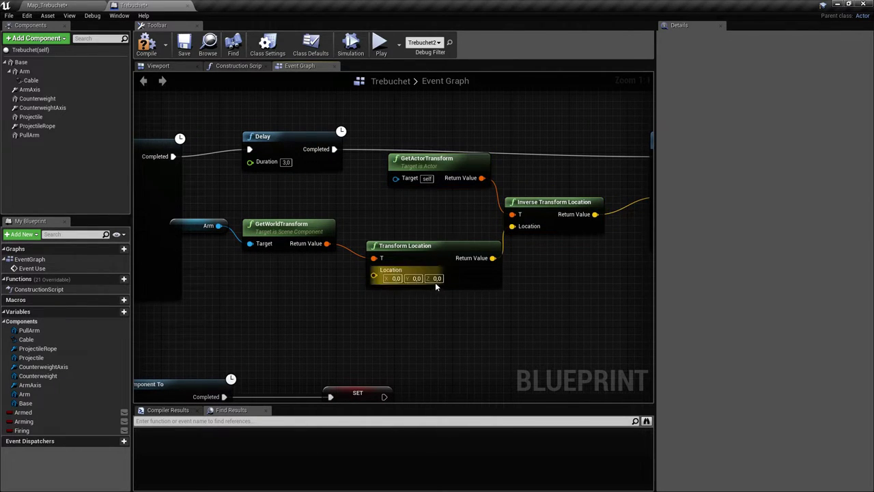
Select the Projectile in the 3D view and examine its location relative to the Arm
left_click(178, 68)
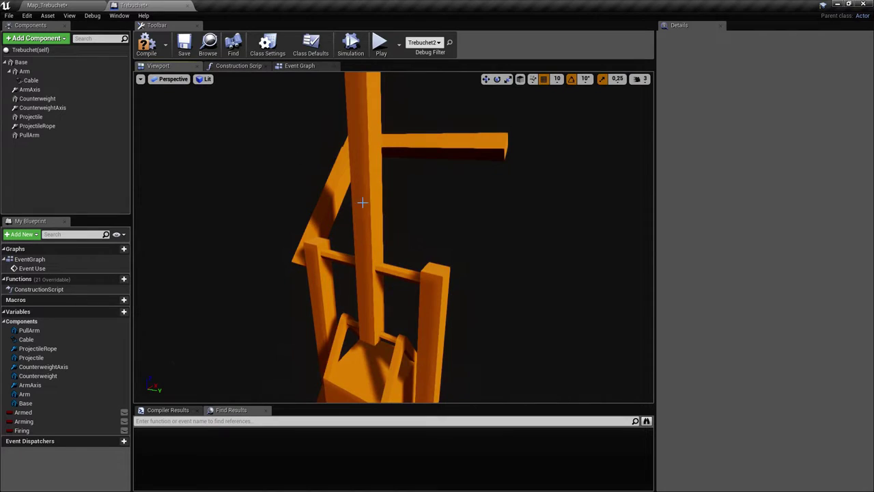
key("s")
mouse_move(363, 294)
right_mouse_down()
mouse_move(380, 301)
mouse_move(363, 295)
right_mouse_up()
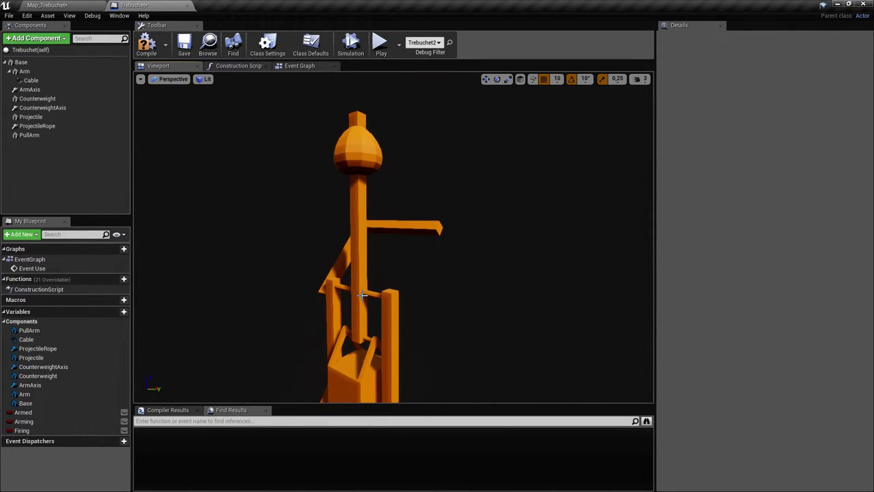
right_click_drag(364, 206, 351, 199)
key("d")
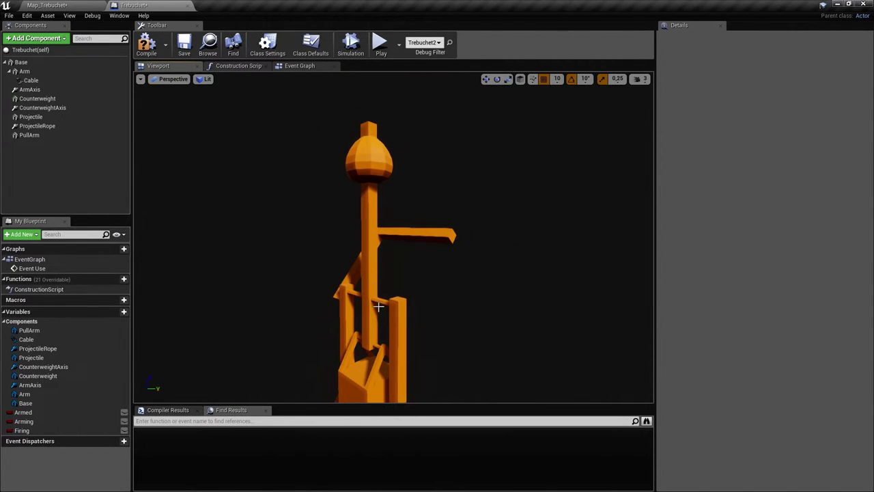
left_click(374, 142)
right_click_drag(405, 147, 399, 141)
key("w")
key("a")
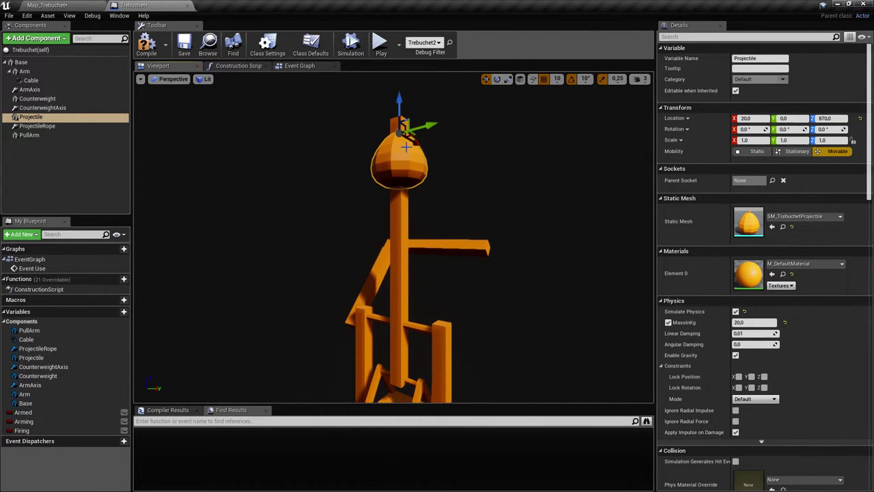
key("d")
right_click_drag(523, 133, 524, 132)
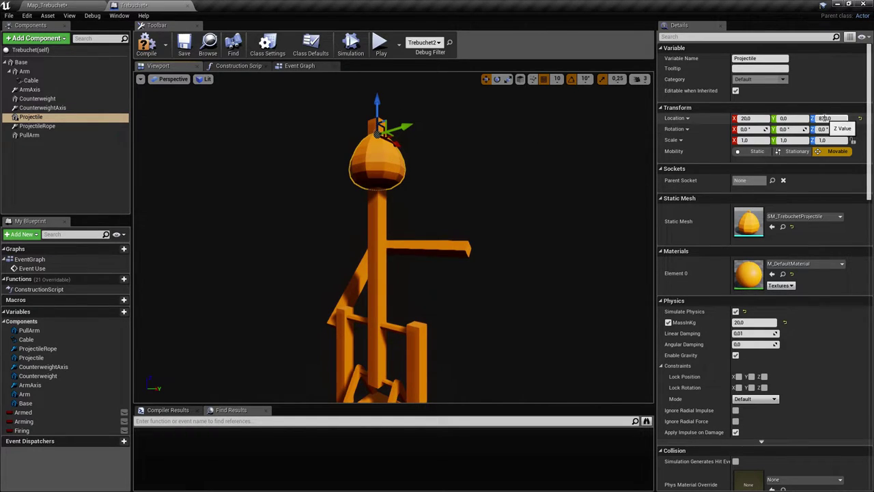
Try lowering the Projectile to a Z location of 520 at the Arm's pivot, and undo the move
left_click_drag(379, 100, 375, 287)
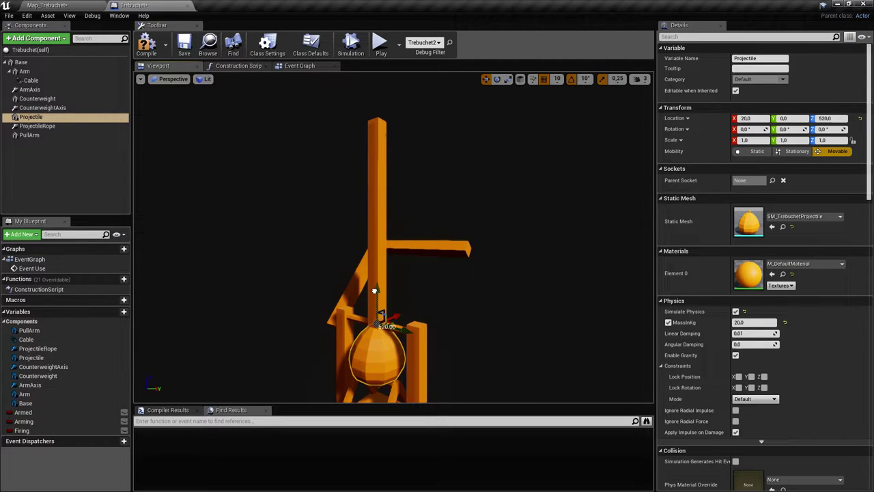
key("ctrl+z")
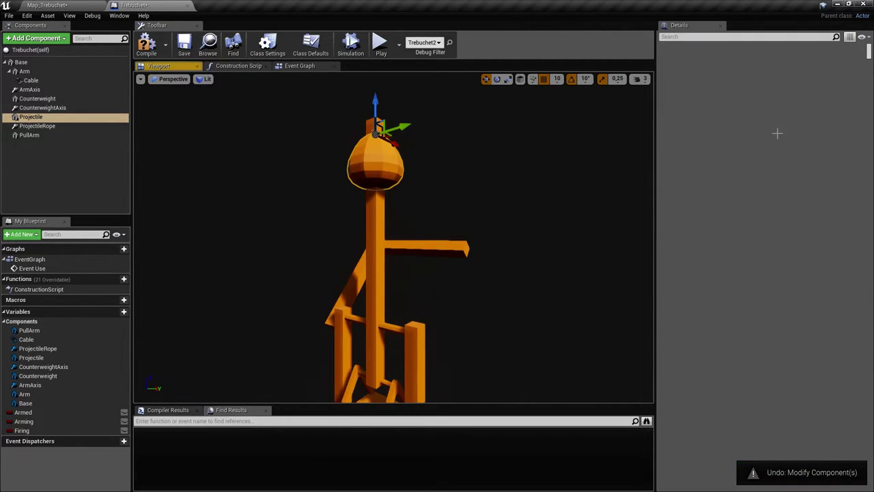
left_click(797, 134)
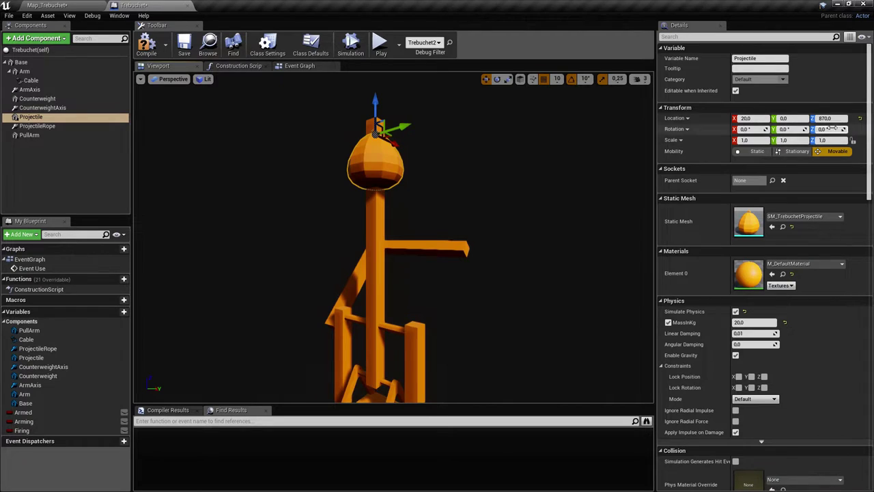
right_click_drag(394, 327, 396, 326)
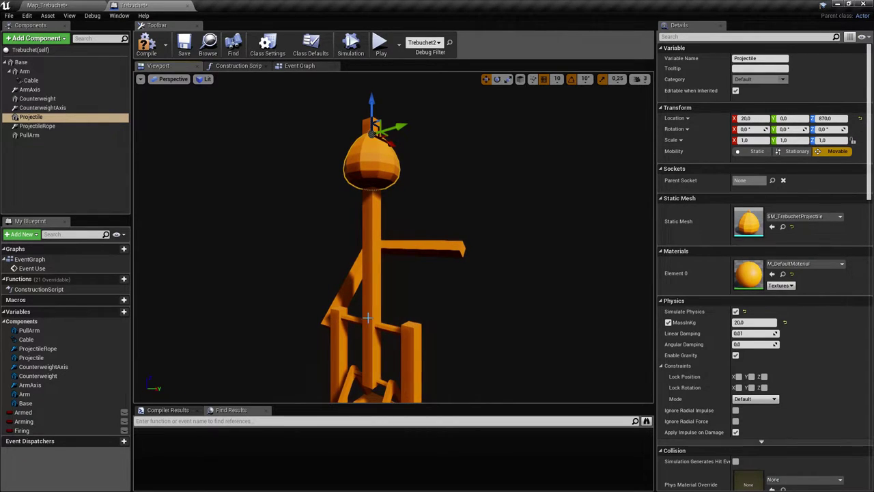
Try rotating the Arm 40° about Y away from the Projectile, undo the rotation, and view the whole trebuchet
left_click(368, 318)
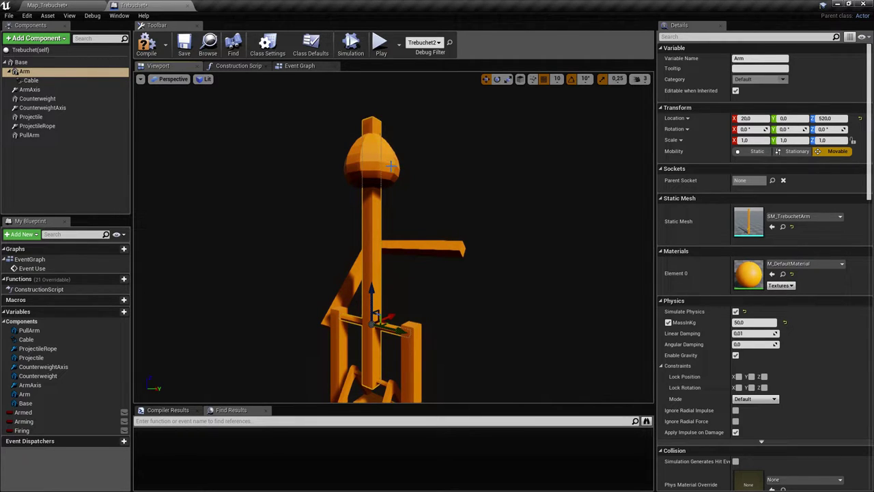
right_click_drag(378, 219, 381, 235)
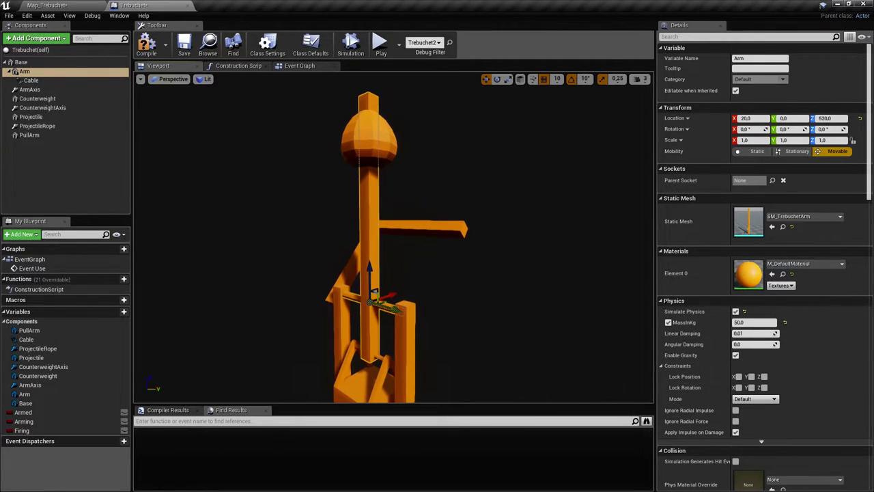
right_click_drag(383, 303, 368, 322)
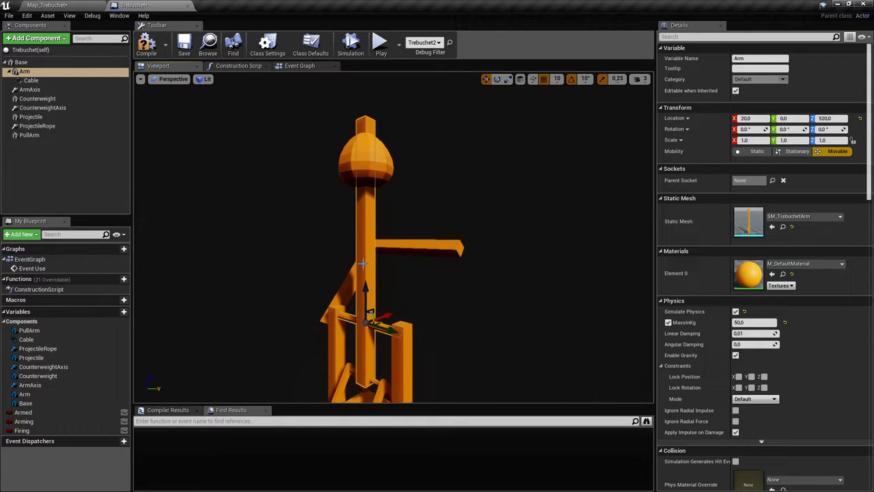
right_click_drag(367, 130, 367, 130)
left_click(495, 79)
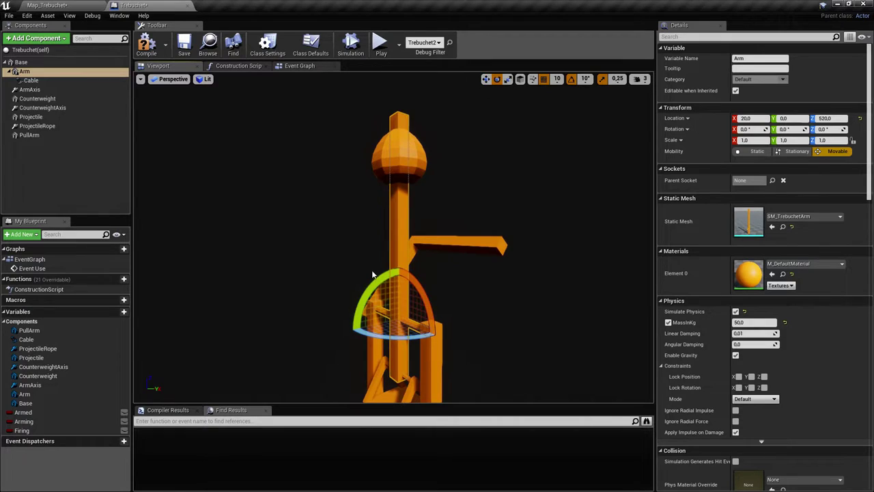
left_click_drag(374, 280, 416, 319)
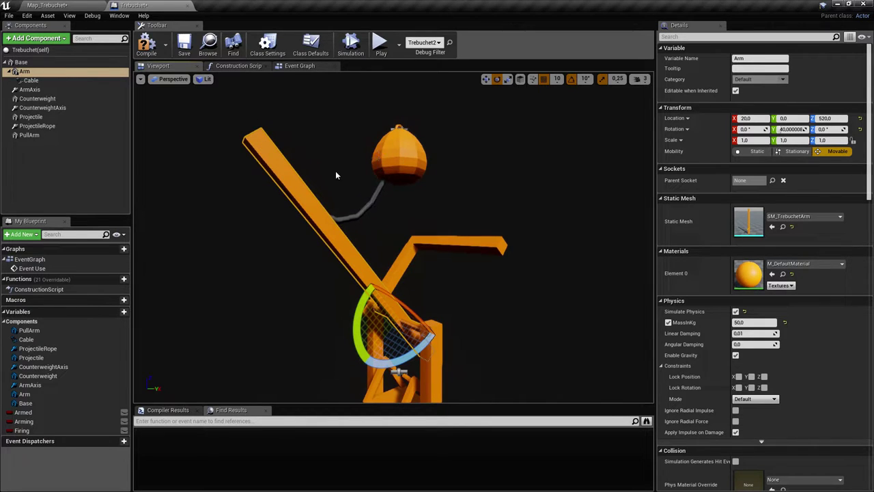
key("ctrl+z")
right_click_drag(467, 309, 334, 290)
left_click_drag(445, 315, 442, 278)
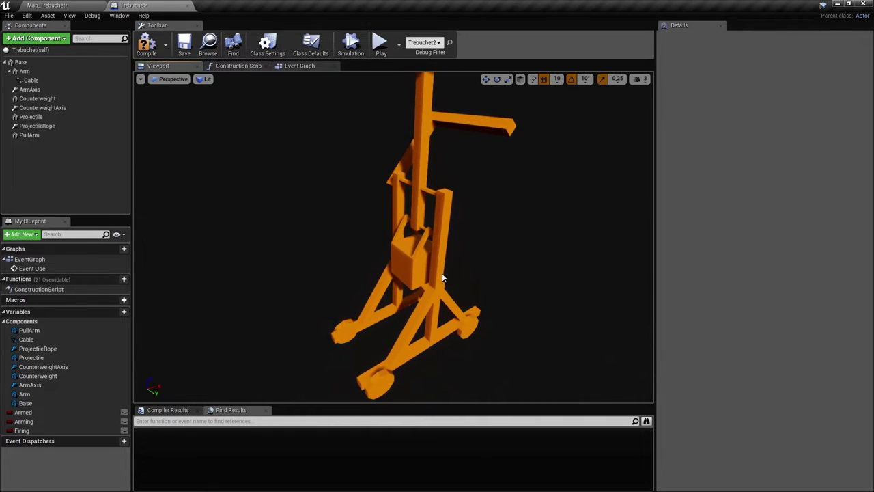
Inspect the projectile spawn-location nodes in the Trebuchet event graph and save the blueprint
left_click(304, 66)
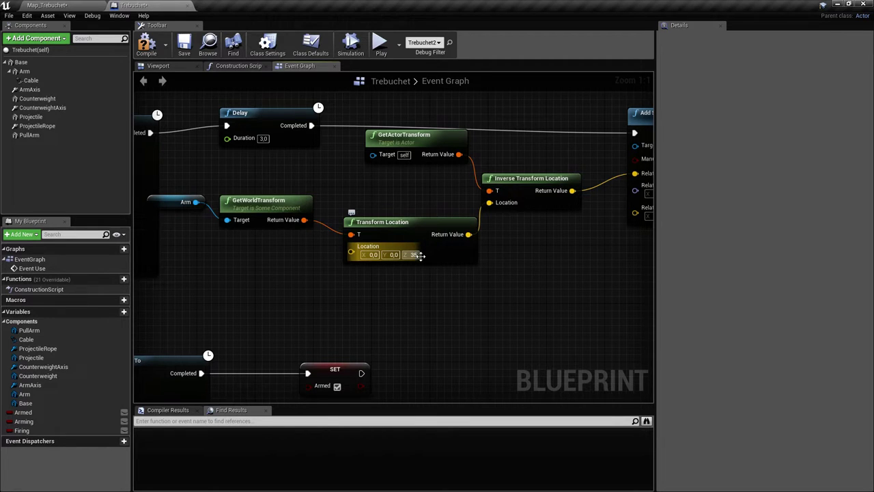
right_click_drag(483, 315, 389, 299)
key("ctrl+s")
scroll(389, 300, "down", 2)
right_click_drag(480, 275, 417, 256)
scroll(378, 263, "down", 2)
scroll(326, 254, "up", 1)
right_click_drag(326, 253, 331, 285)
scroll(331, 285, "up", 2)
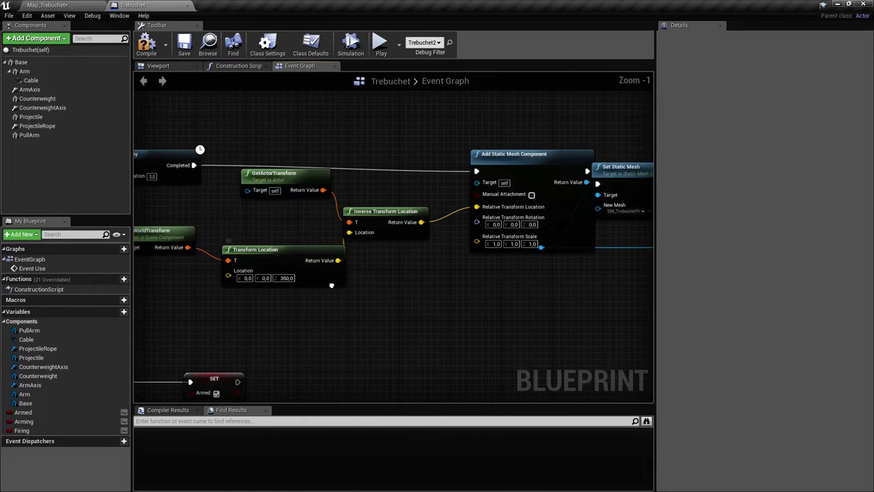
left_click(183, 44)
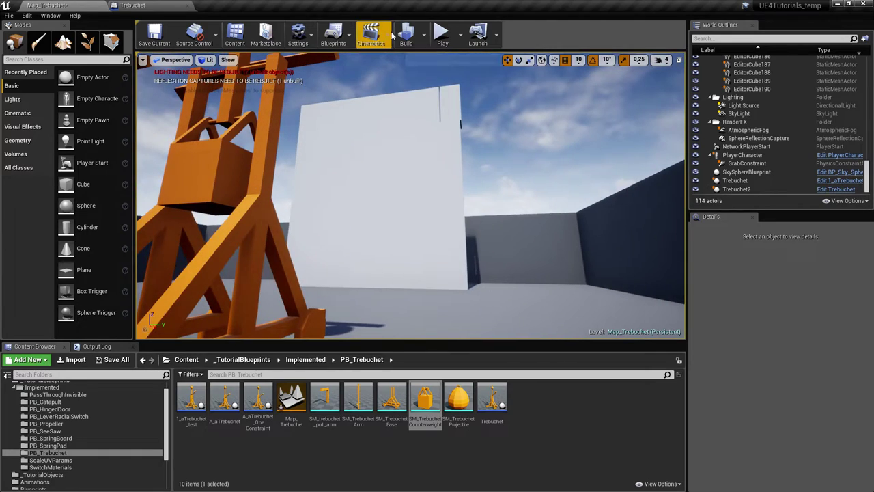
Play-test the level, approach the trebuchets to watch the arm and projectile behaviour, and end the session
left_click(442, 36)
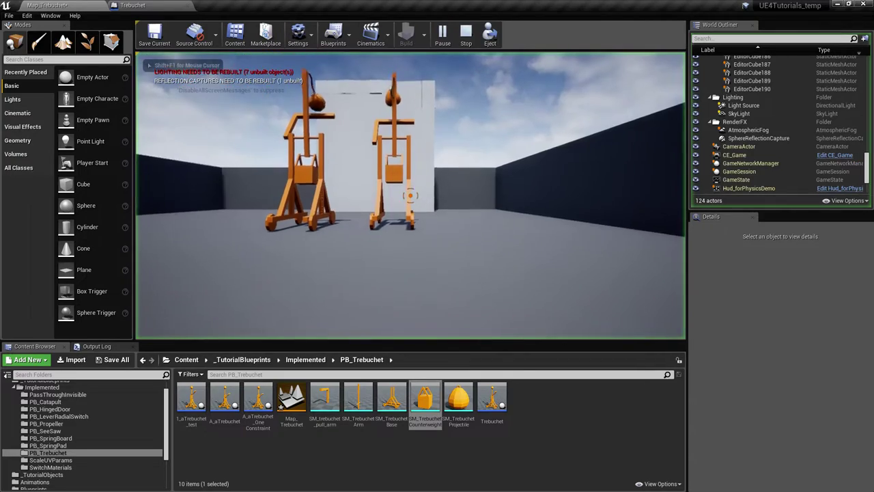
key("d")
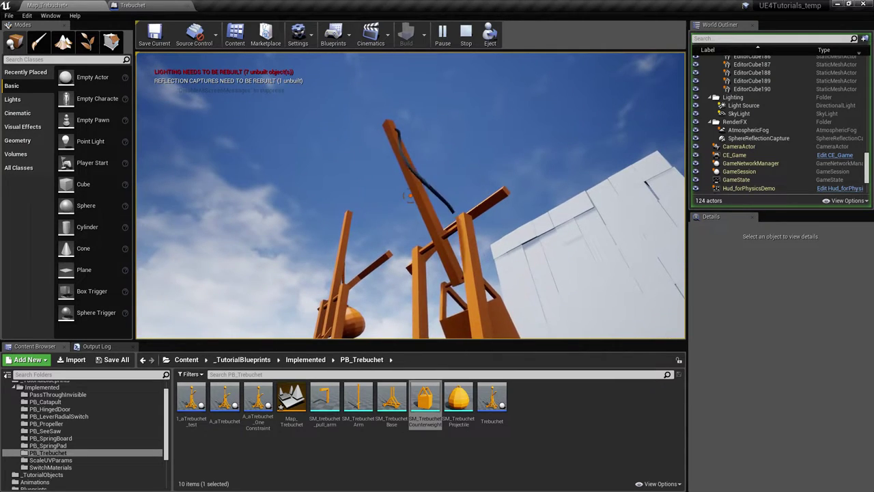
key("Escape")
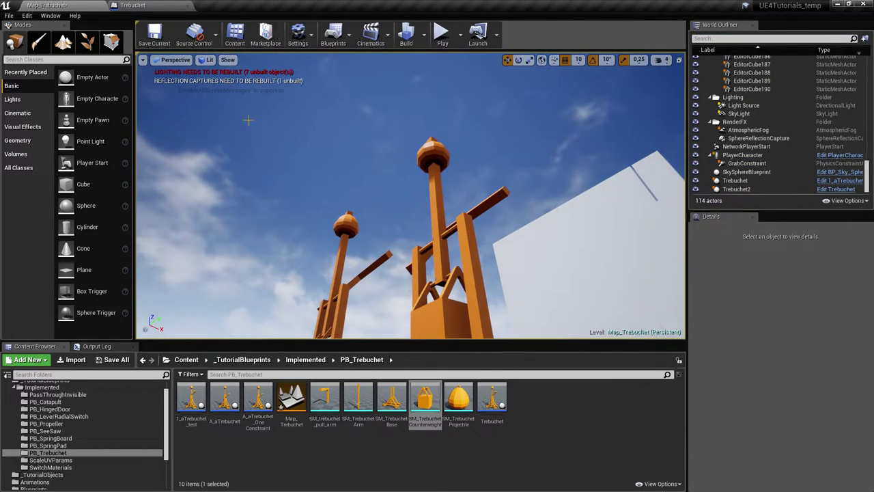
Return to the Trebuchet event graph and shift the event, branch and movement nodes left as a group, away from the Delay node
left_click(133, 5)
scroll(297, 272, "down", 2)
right_click_drag(297, 273, 338, 280)
right_click_drag(492, 295, 375, 297)
scroll(375, 297, "up", 3)
right_click_drag(308, 285, 564, 288)
scroll(433, 309, "down", 3)
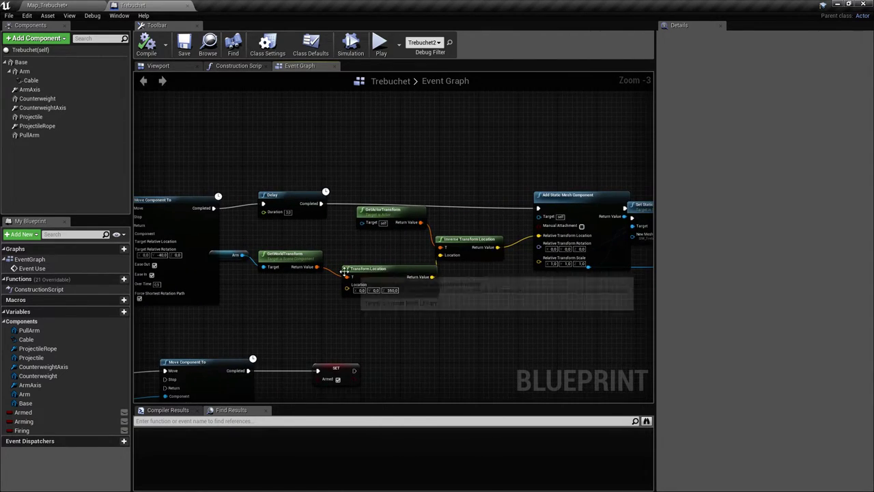
right_click_drag(349, 269, 580, 231)
scroll(572, 232, "down", 2)
scroll(531, 258, "down", 2)
right_click_drag(530, 260, 441, 214)
left_click_drag(220, 148, 476, 314)
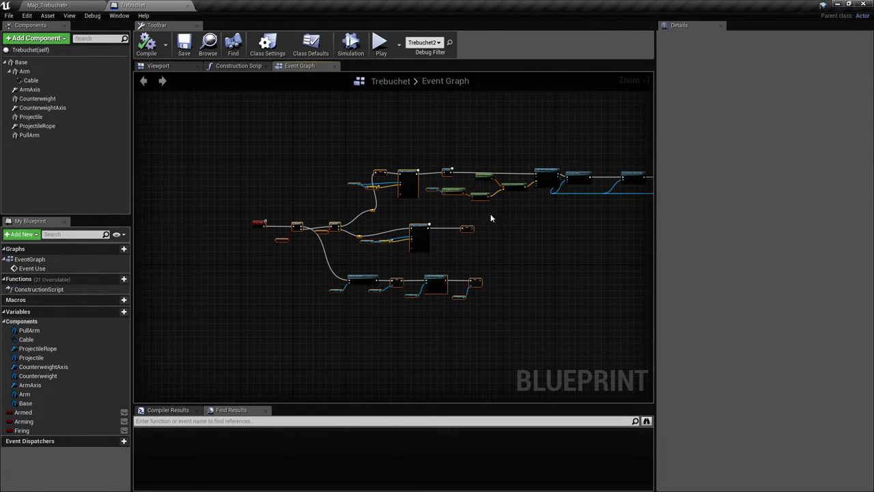
scroll(491, 218, "up", 6)
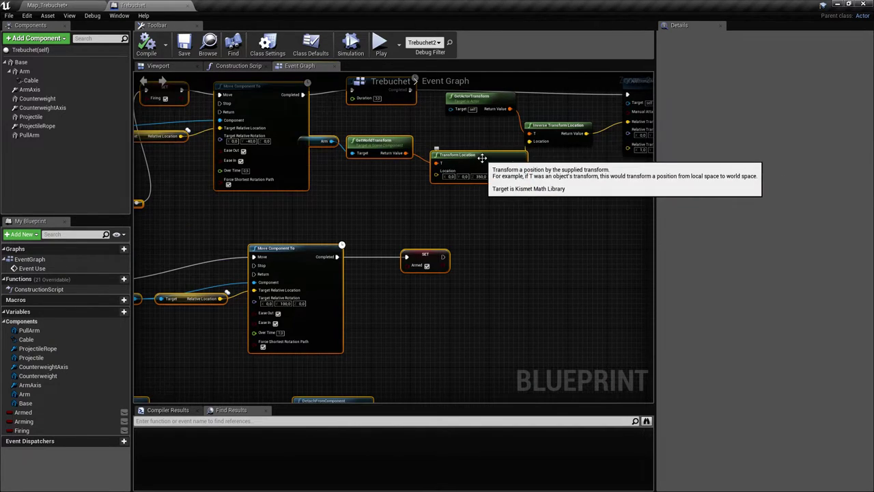
left_click(322, 149)
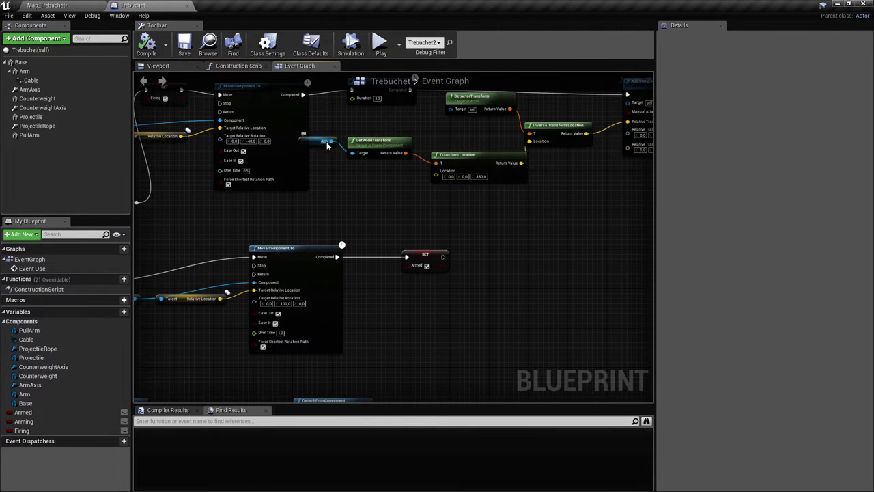
scroll(327, 145, "down", 7)
left_click_drag(224, 125, 410, 329)
left_click_drag(415, 275, 352, 266)
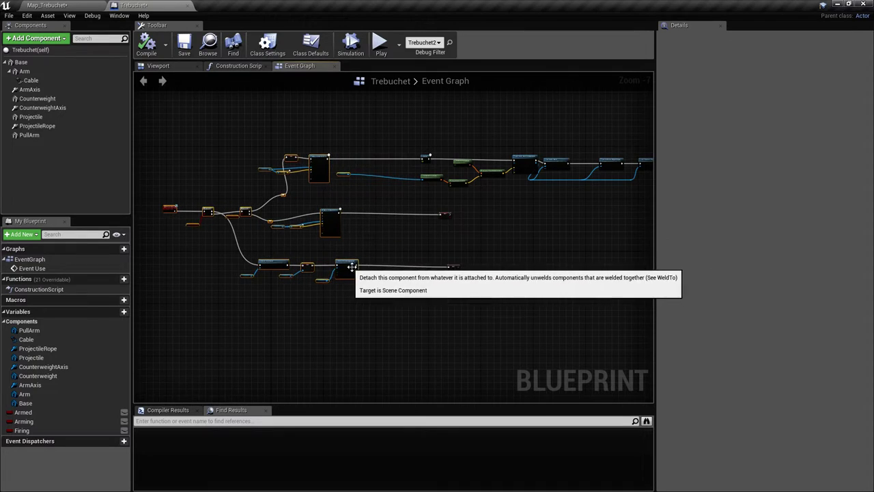
Move the cable-collision SET, Armed SET and Delay nodes close behind their preceding nodes, and the Arm reference beside GetWorldTransform
left_click(404, 249)
left_click_drag(453, 267, 376, 265)
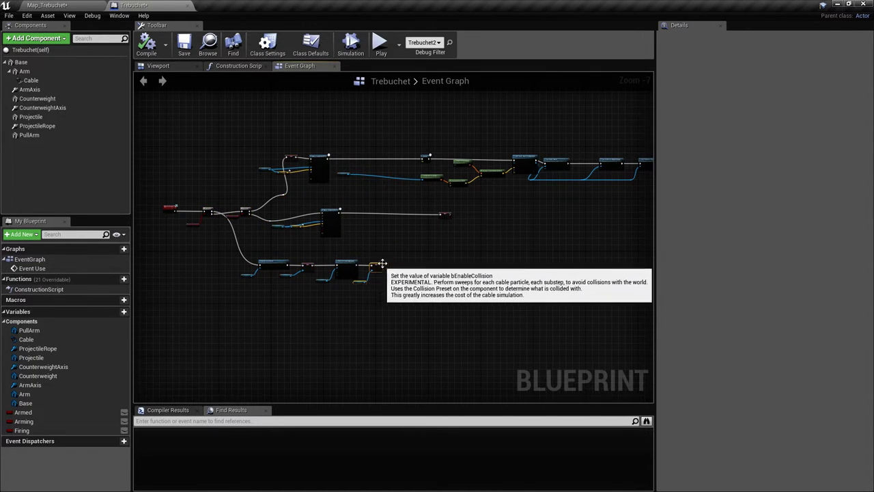
left_click_drag(445, 213, 555, 215)
scroll(357, 165, "up", 5)
right_click_drag(555, 216, 402, 237)
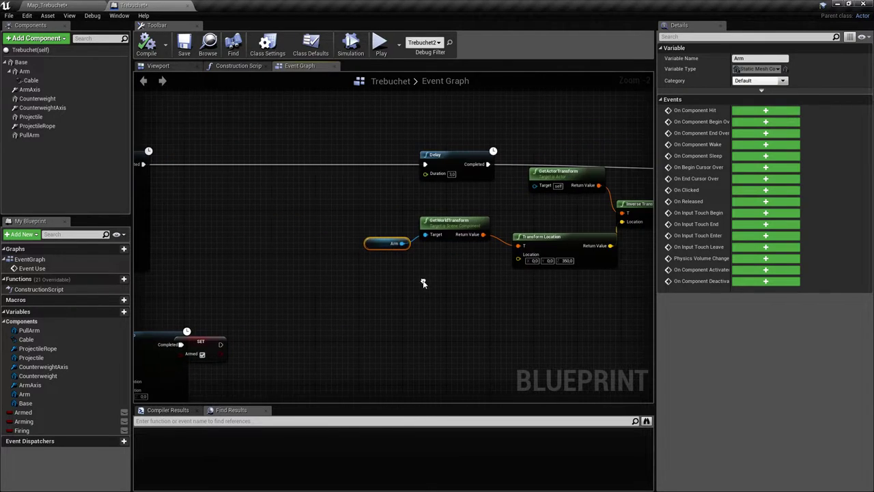
left_click_drag(460, 158, 215, 158)
Shift the whole node group up to and including the Delay node further left, away from the spawn nodes
scroll(248, 220, "down", 3)
right_click_drag(249, 220, 458, 182)
scroll(528, 137, "down", 2)
left_click_drag(238, 138, 478, 320)
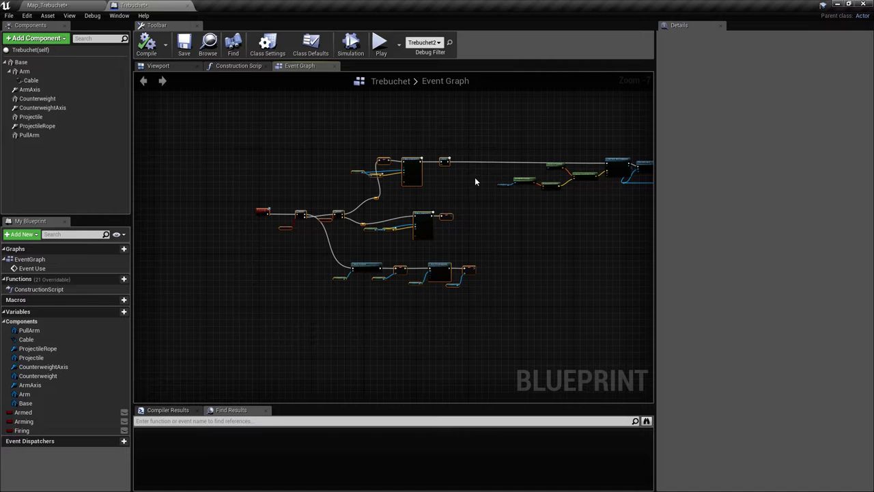
left_click_drag(441, 163, 372, 163)
Move the Add Static Mesh Component node and its spawn-location nodes left, clear of Set Static Mesh
right_click_drag(551, 207, 347, 288)
scroll(421, 253, "up", 6)
scroll(347, 288, "down", 3)
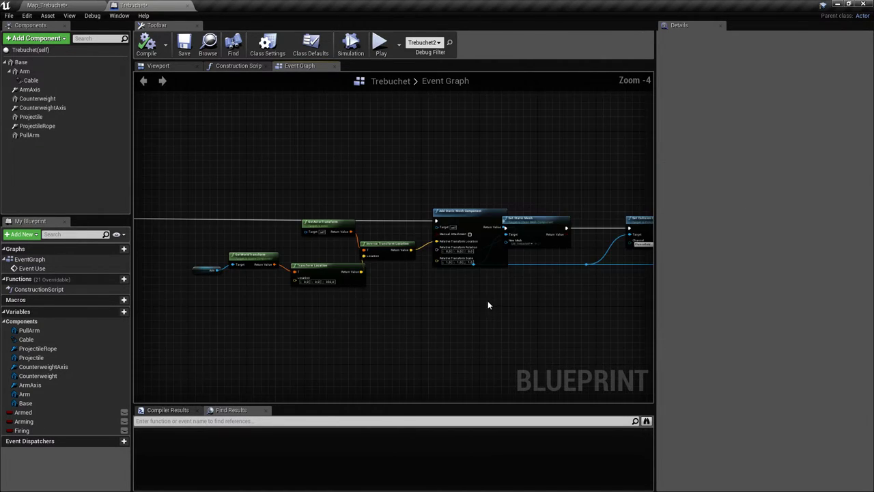
right_click_drag(487, 300, 379, 277)
scroll(383, 282, "up", 4)
right_click_drag(447, 271, 541, 300)
scroll(541, 300, "down", 2)
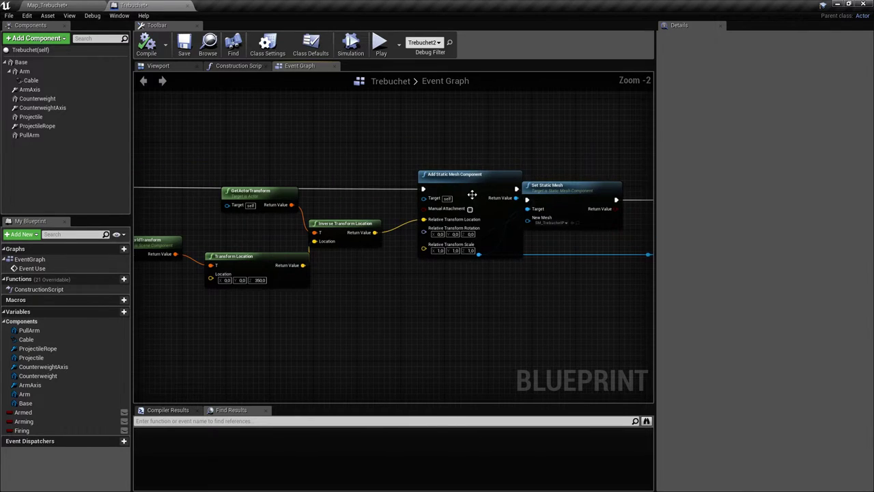
left_click_drag(472, 195, 455, 196)
right_click_drag(282, 269, 422, 258)
left_click_drag(178, 154, 561, 319)
left_click_drag(562, 177, 273, 171)
Move the final Firing and Armed SET nodes further right to free space after Set Simulate Physics
right_click_drag(556, 277, 390, 281)
scroll(384, 277, "up", 2)
scroll(384, 277, "down", 2)
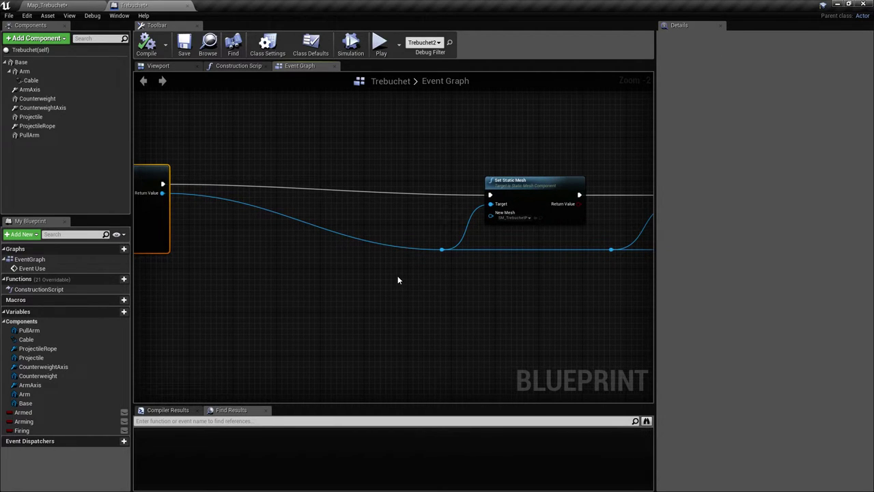
right_click_drag(572, 251, 140, 276)
right_click_drag(435, 281, 362, 255)
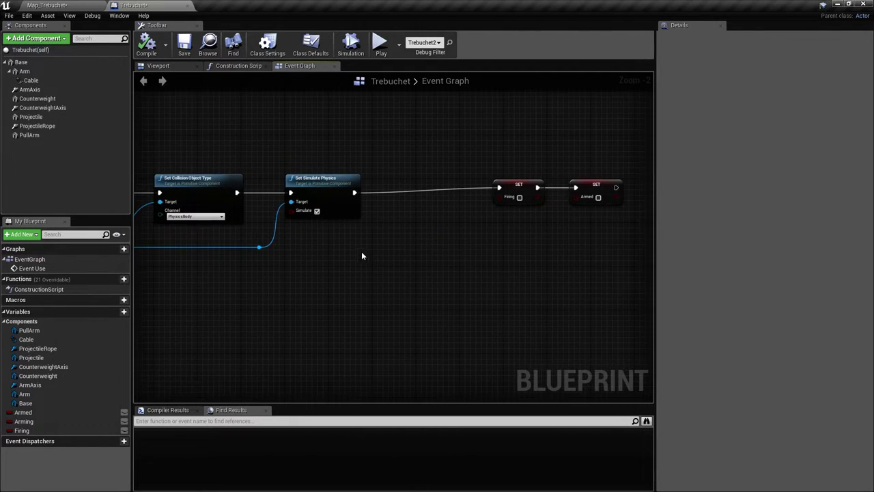
scroll(387, 257, "up", 1)
right_click_drag(425, 271, 264, 269)
left_click_drag(356, 175, 533, 176)
left_click_drag(274, 115, 471, 227)
left_click_drag(367, 167, 572, 181)
scroll(537, 202, "down", 1)
right_click_drag(339, 234, 482, 237)
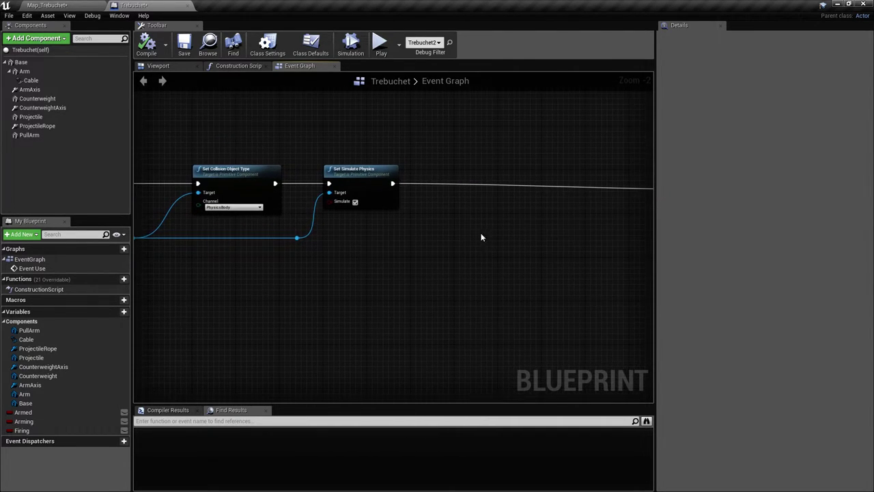
Place a ProjectileRope reference after Set Simulate Physics and create a Set Constrained Components node from it
right_click_drag(266, 238, 299, 236)
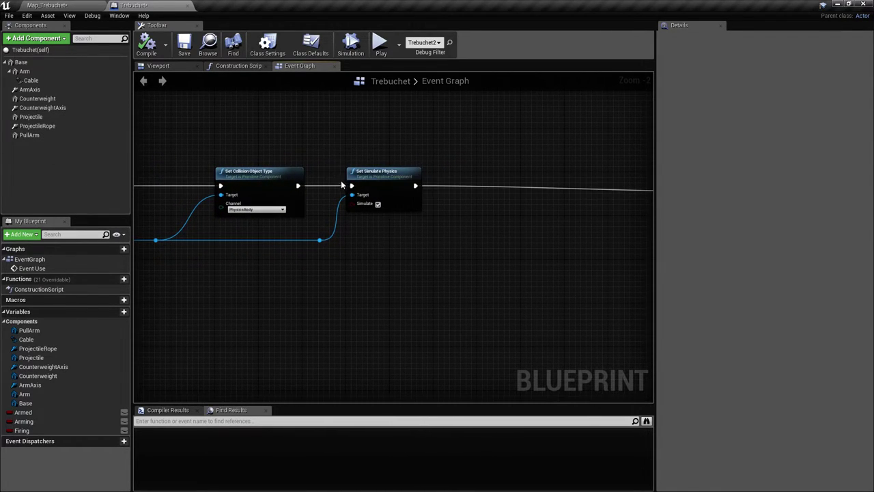
right_click_drag(340, 180, 301, 182)
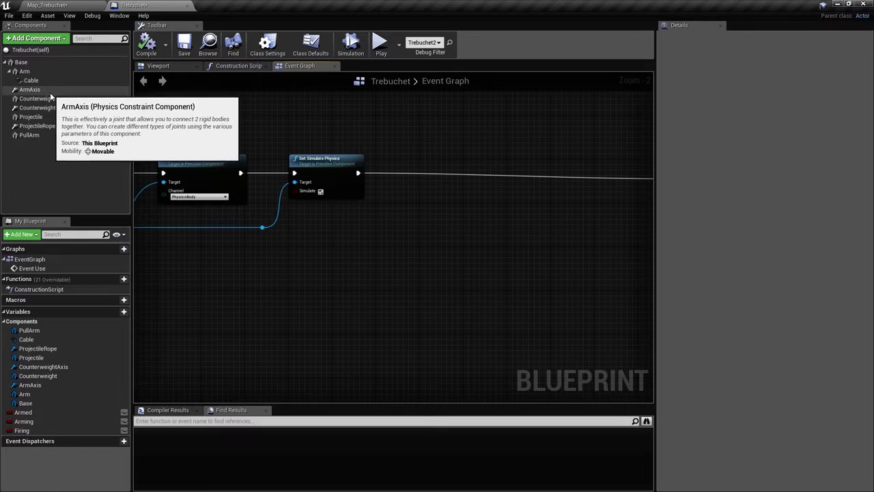
left_click_drag(38, 126, 330, 251)
scroll(450, 219, "up", 2)
left_click_drag(425, 228, 452, 191)
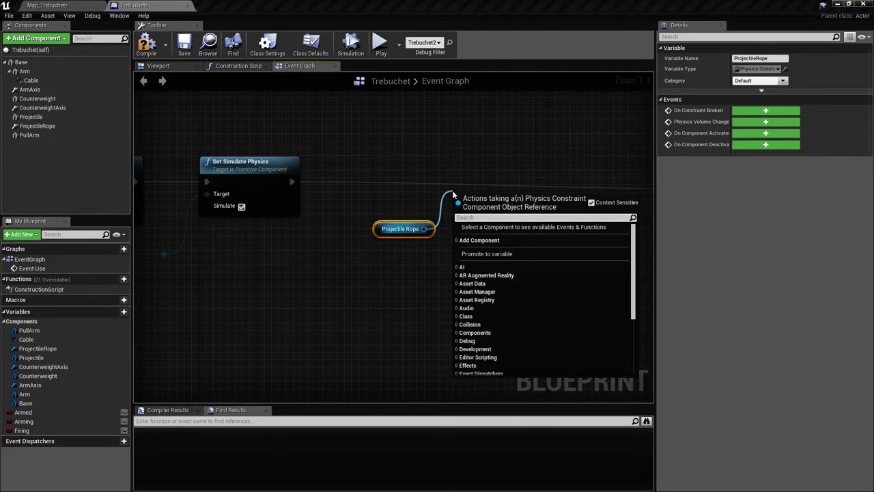
type("se3t com")
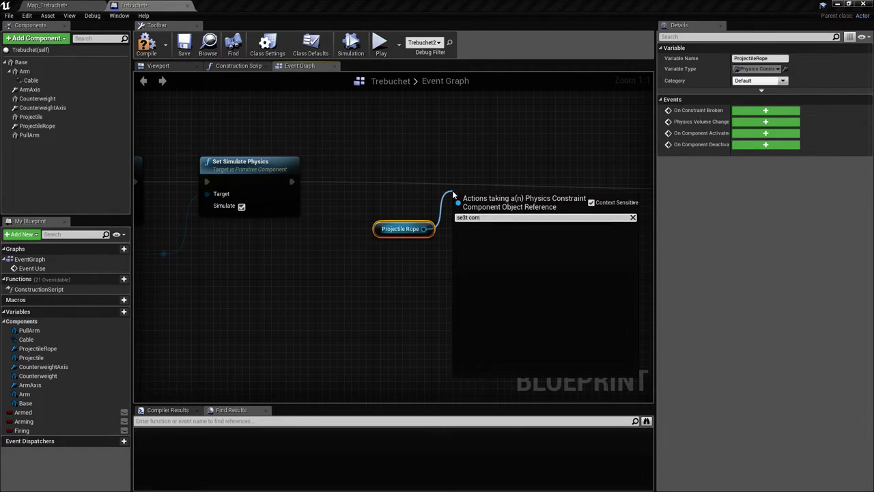
key("BackSpace")
key("BackSpace")
key("BackSpace")
key("BackSpace")
key("BackSpace")
key("BackSpace")
type("t")
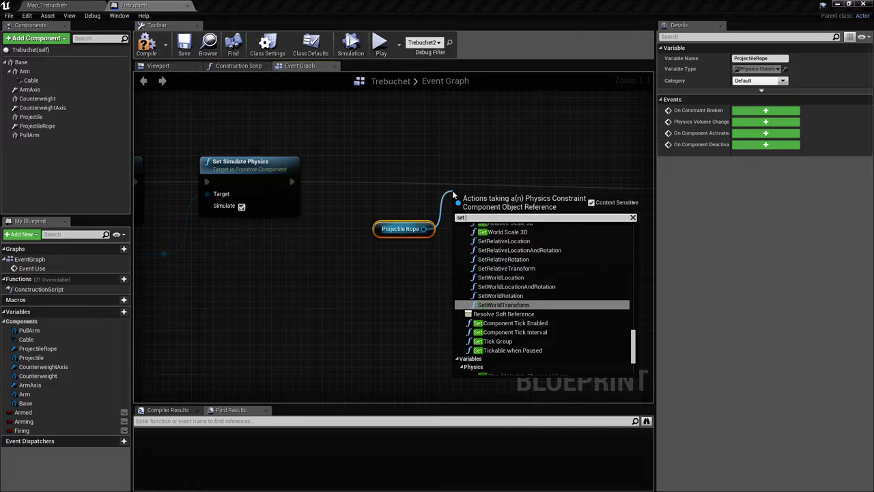
type(" component")
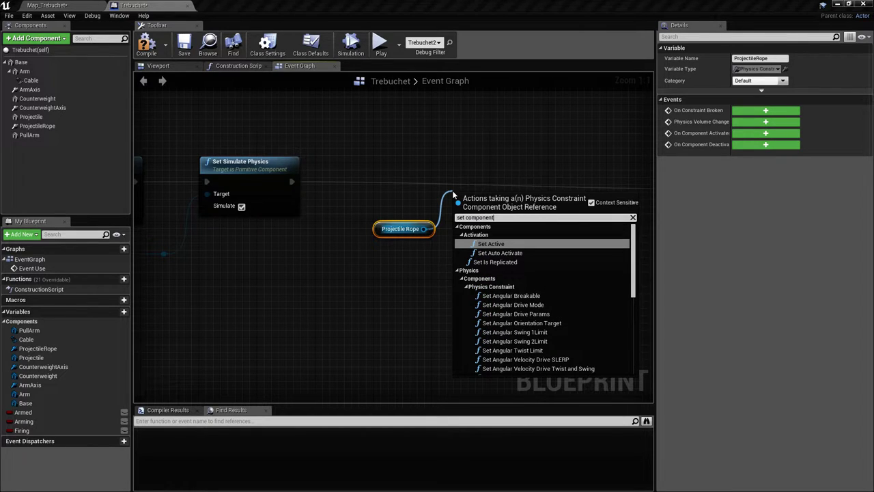
left_click_drag(632, 265, 636, 307)
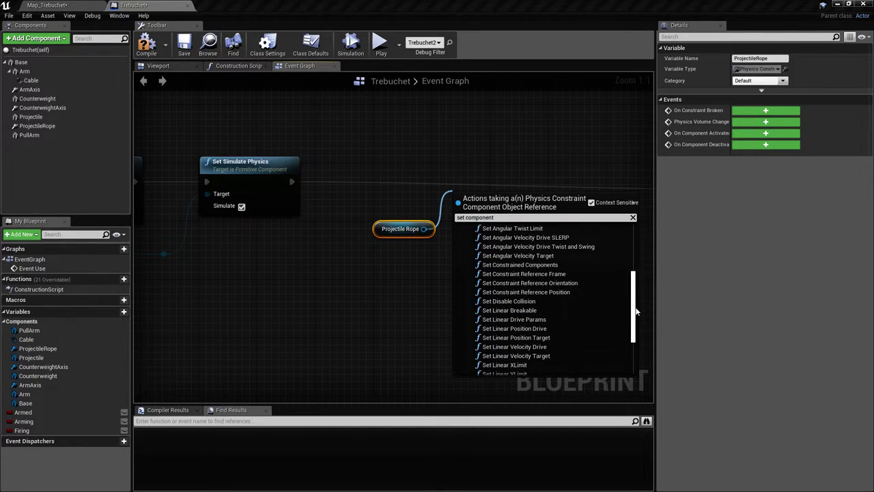
left_click(532, 263)
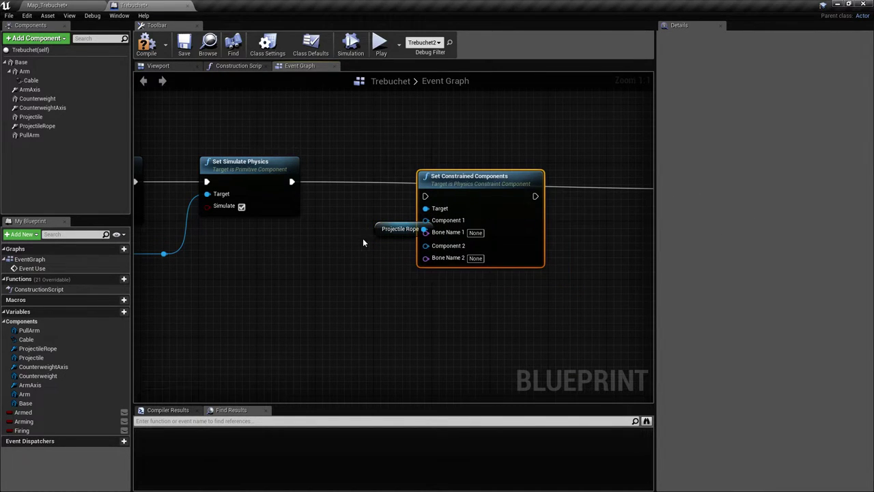
Link Set Simulate Physics' execution output to Set Constrained Components, and connect a new Arm reference to Component 1
left_click_drag(384, 230, 312, 252)
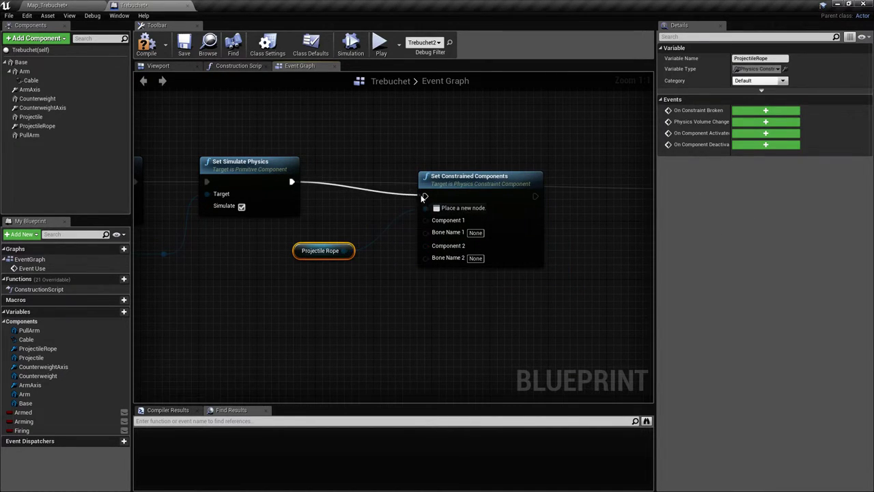
mouse_move(390, 282)
right_mouse_down()
mouse_move(469, 287)
mouse_move(380, 291)
right_mouse_up()
scroll(469, 286, "down", 1)
scroll(416, 249, "up", 1)
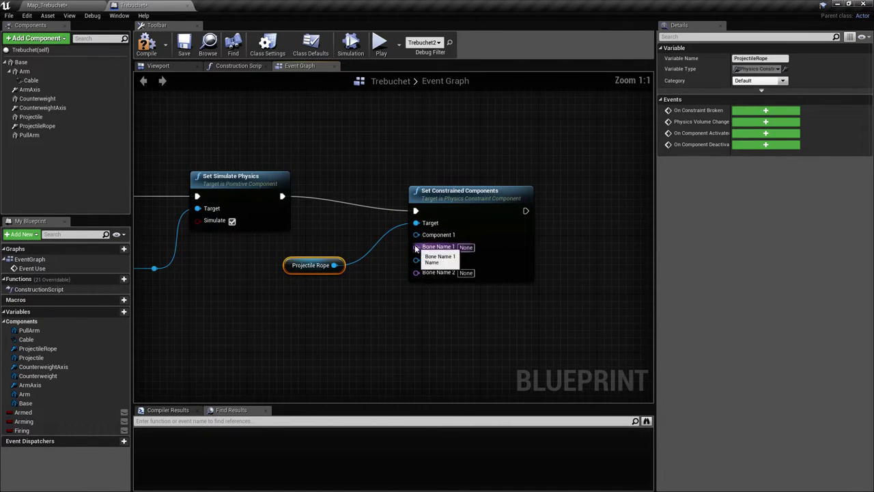
left_click_drag(25, 71, 318, 163)
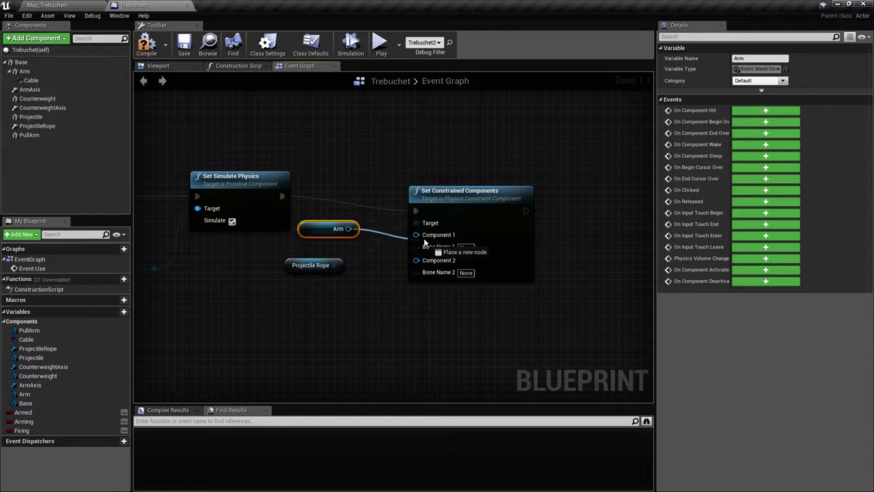
Extend the spawned mesh wire through a new reroute node into Component 2, and align the nodes around Set Constrained Components
right_click_drag(333, 318, 420, 301)
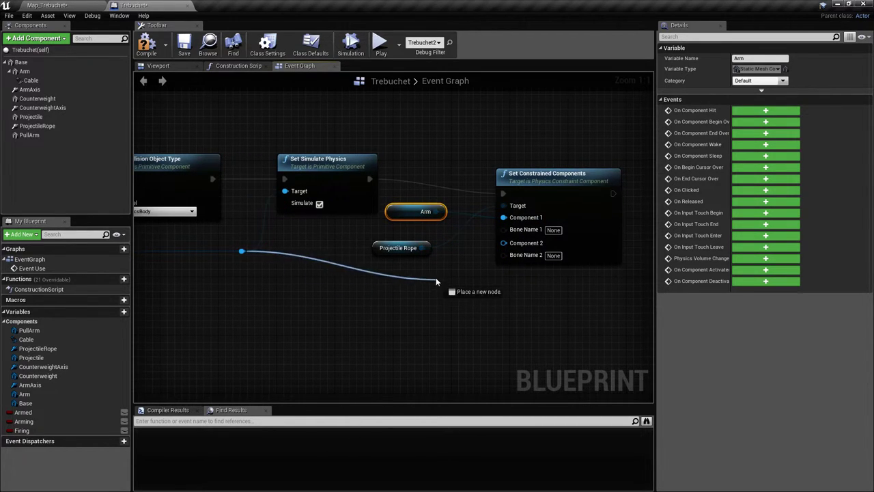
left_click_drag(437, 281, 454, 268)
type("reroute")
key("Return")
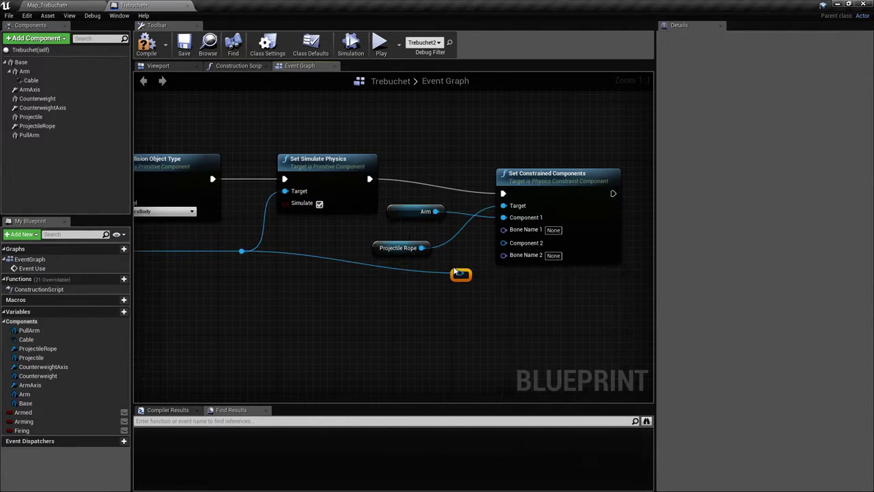
left_click_drag(560, 183, 559, 169)
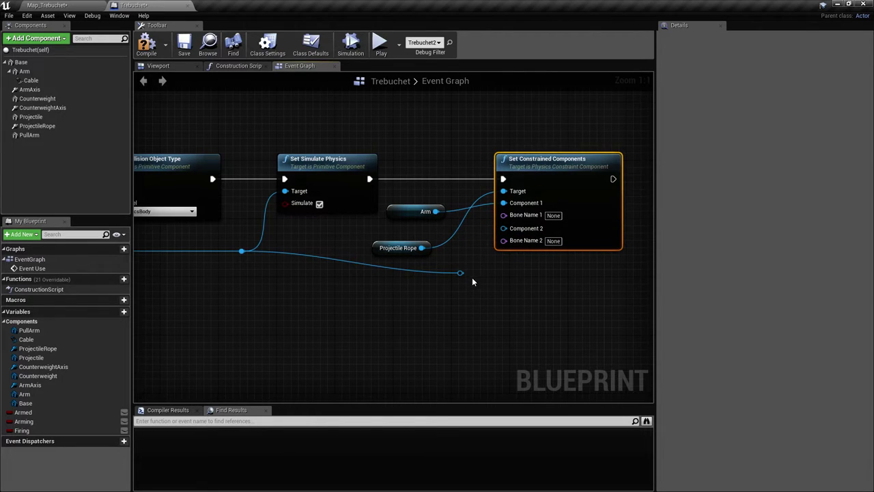
left_click_drag(460, 270, 512, 227)
right_click_drag(327, 318, 361, 316)
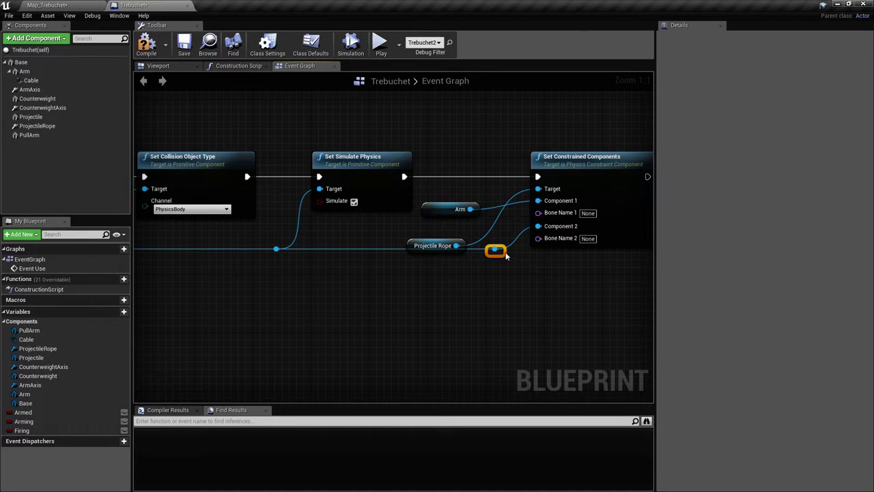
right_click_drag(456, 251, 435, 295)
left_click_drag(396, 284, 438, 273)
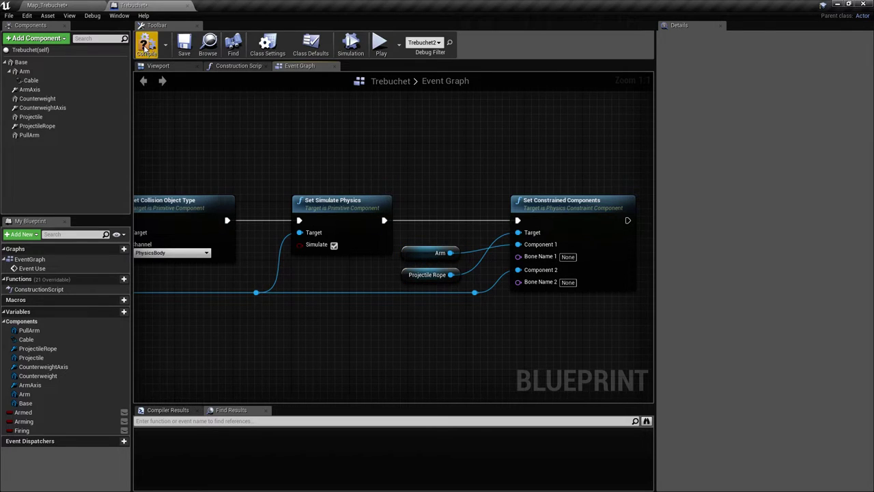
Switch to the Map_Trebuchet level and save it
right_click_drag(254, 145, 238, 126)
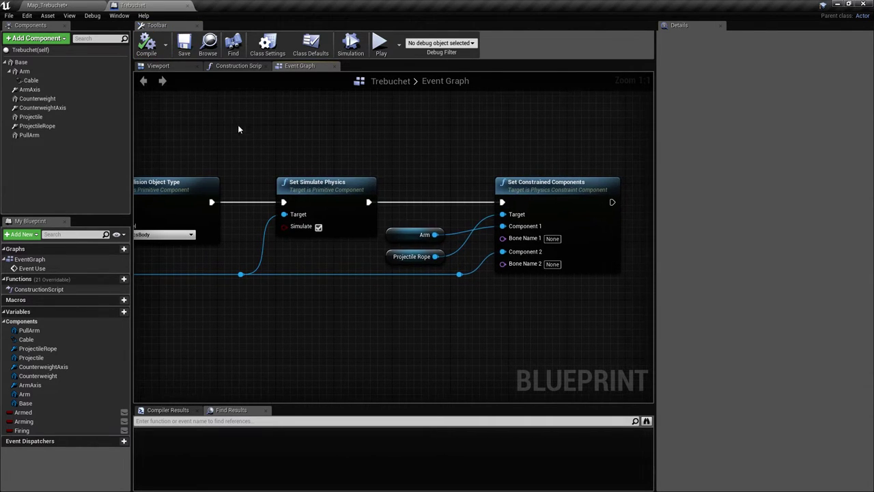
left_click(86, 5)
key("ctrl+s")
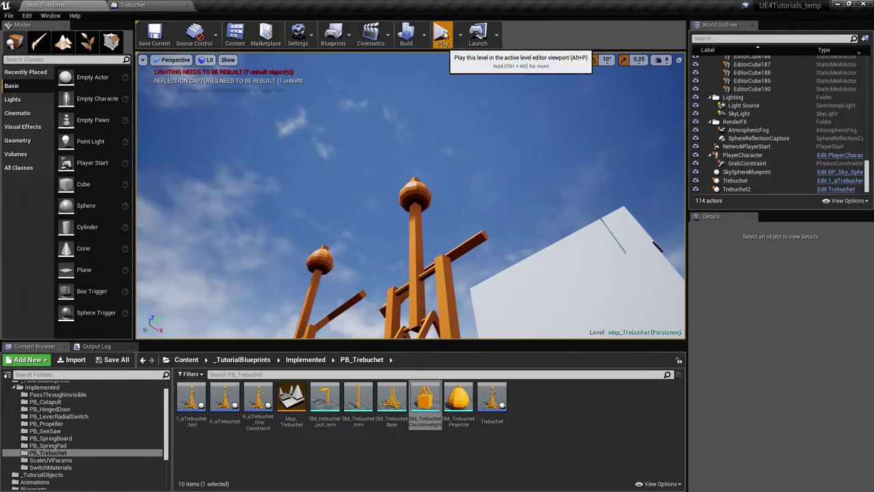
Play-test the level, moving around the trebuchets to examine how the reloaded projectile hangs from the arm, and end the session
left_click(442, 32)
left_click(421, 123)
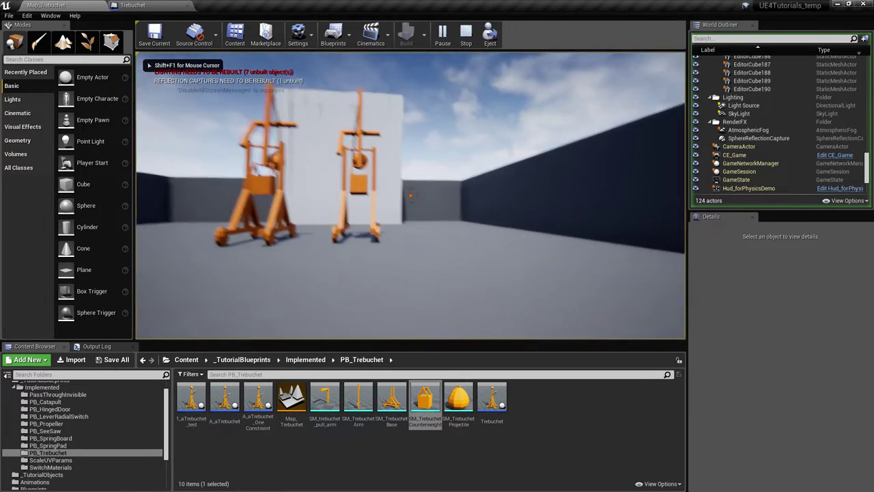
key("w")
key("s")
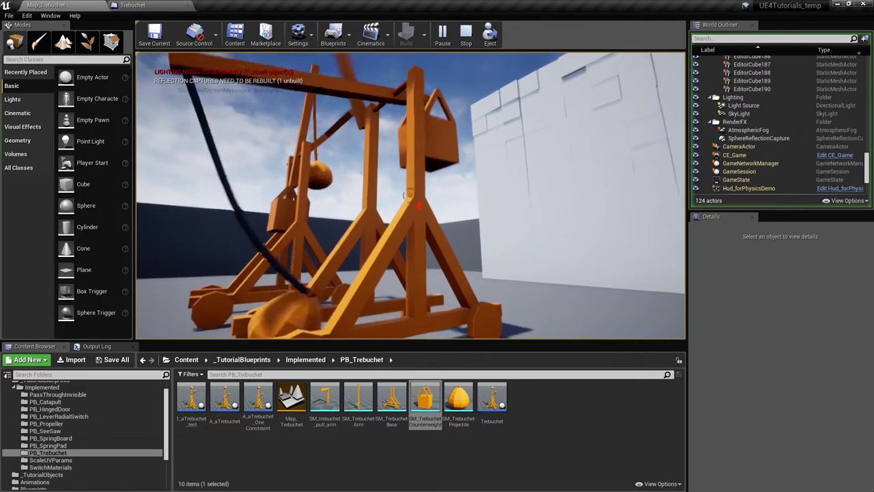
key("d")
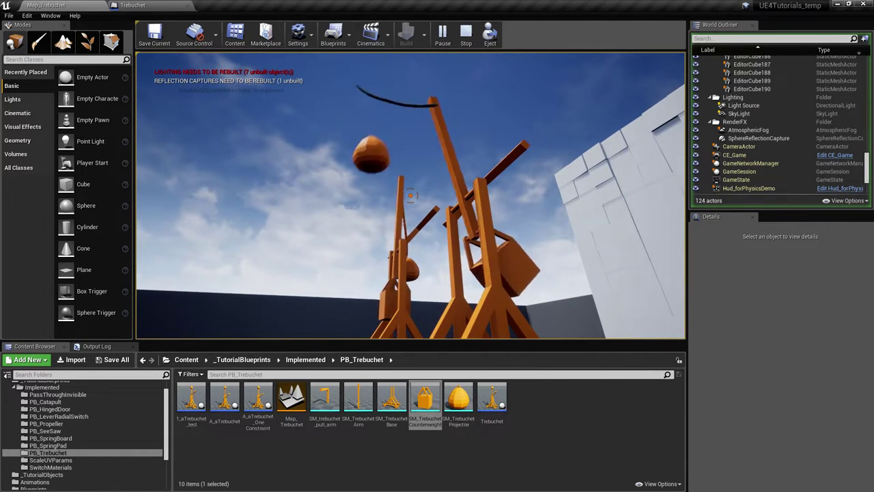
key("w")
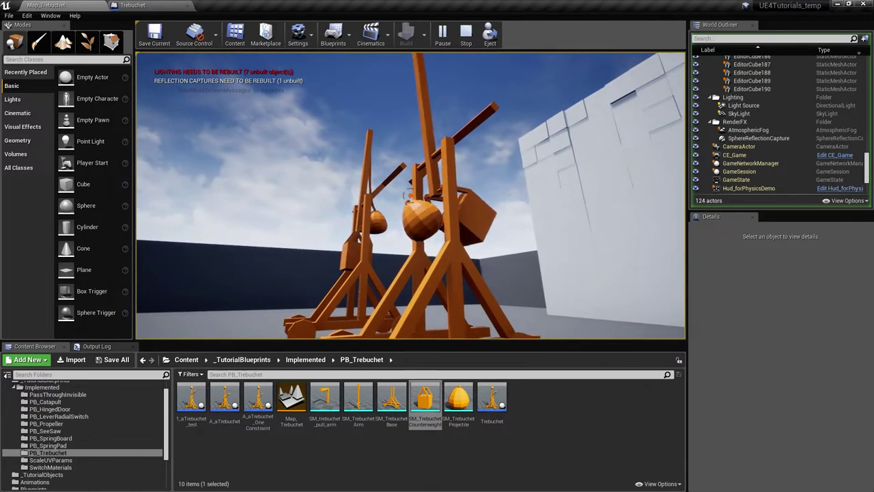
key("a")
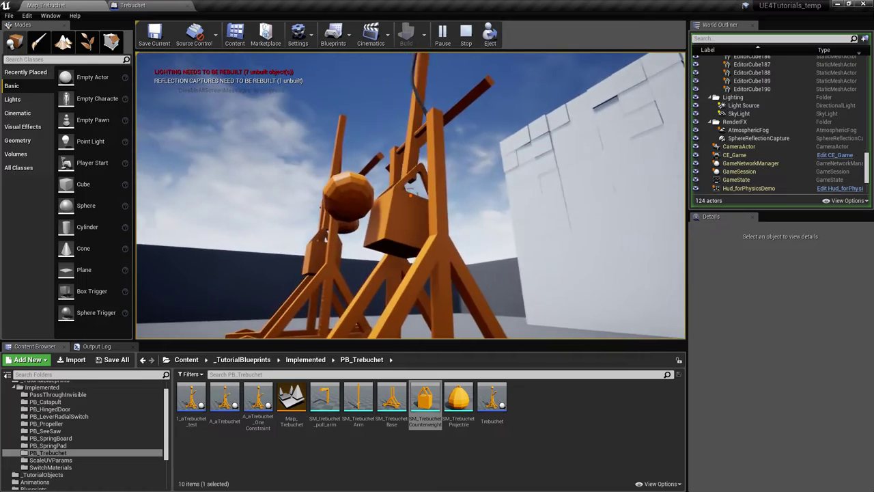
key("a")
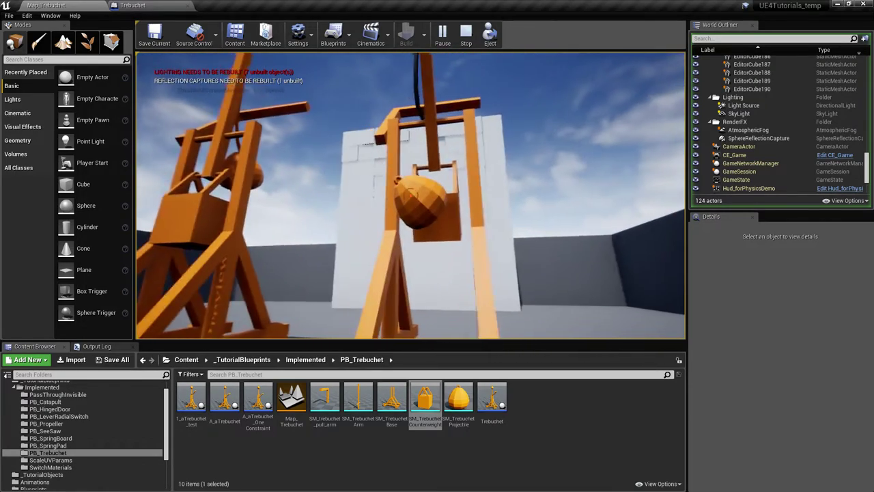
key("d")
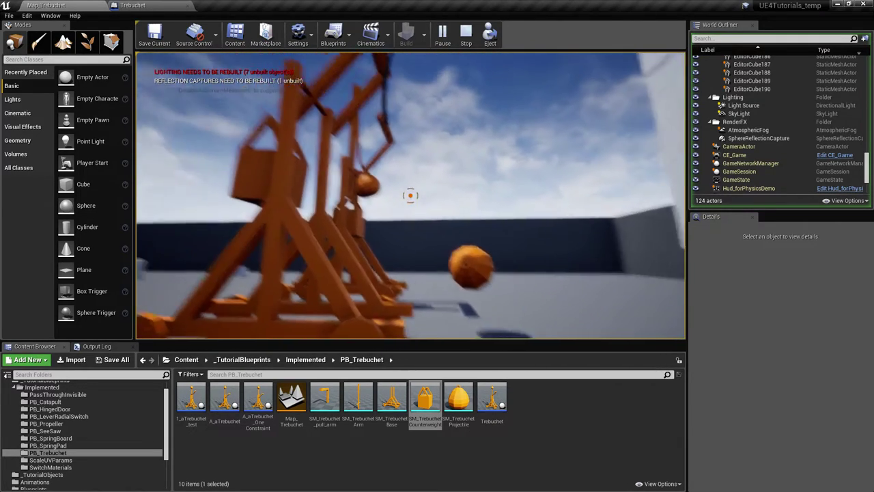
key("Escape")
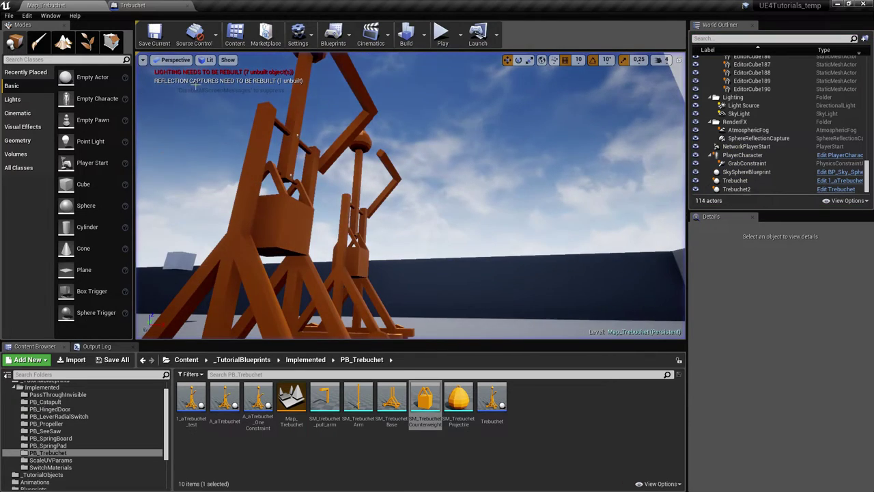
Review the Trebuchet blueprint's reload node chain from Set Constrained Components back towards the projectile-spawning nodes
left_click(158, 4)
right_click_drag(355, 234, 601, 221)
scroll(601, 220, "down", 4)
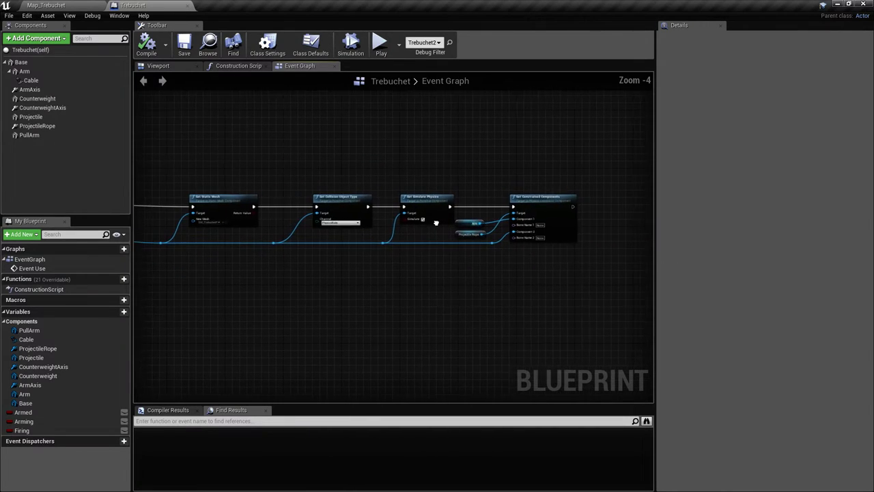
right_click_drag(382, 247, 534, 256)
scroll(337, 244, "up", 1)
right_click_drag(337, 243, 531, 253)
scroll(511, 243, "up", 1)
right_click_drag(421, 227, 550, 221)
scroll(453, 233, "up", 2)
right_click_drag(455, 234, 612, 226)
Examine the ProjectileRope constraint's position relative to the arm and projectile in the blueprint's 3D preview
left_click(232, 66)
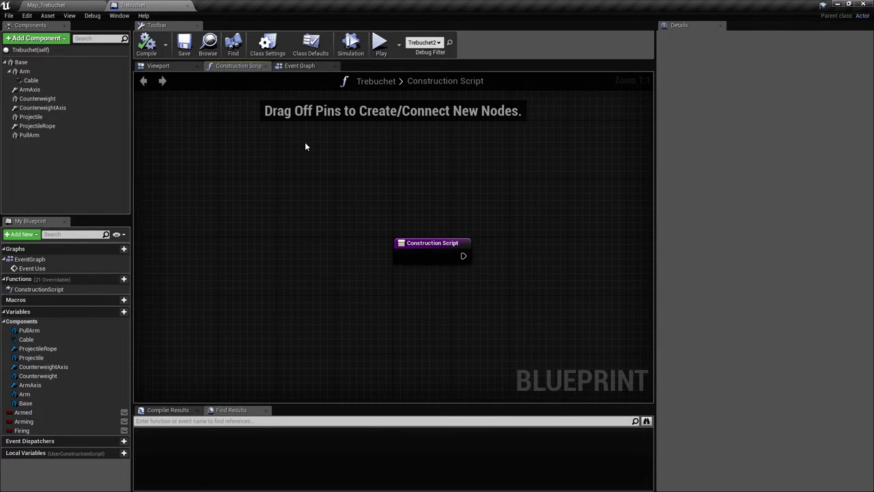
left_click(189, 67)
right_click_drag(373, 211, 419, 108)
right_click_drag(409, 186, 366, 228)
right_click_drag(398, 183, 371, 158)
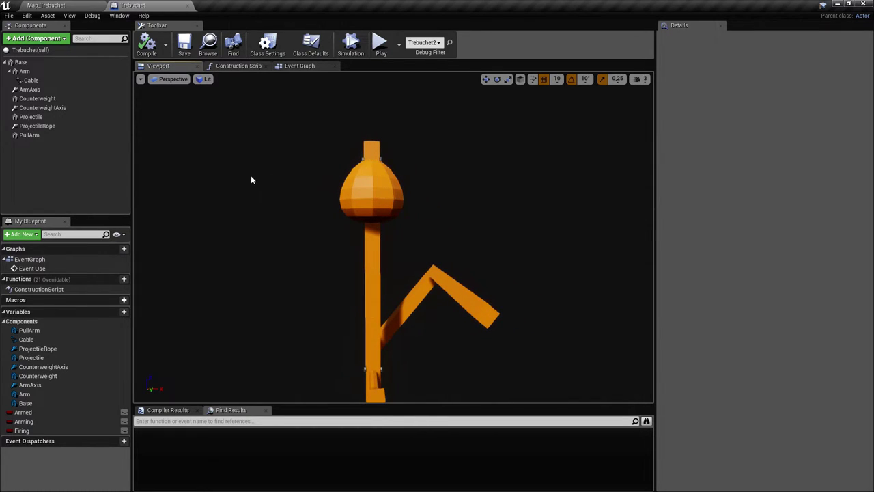
left_click(49, 129)
key("f")
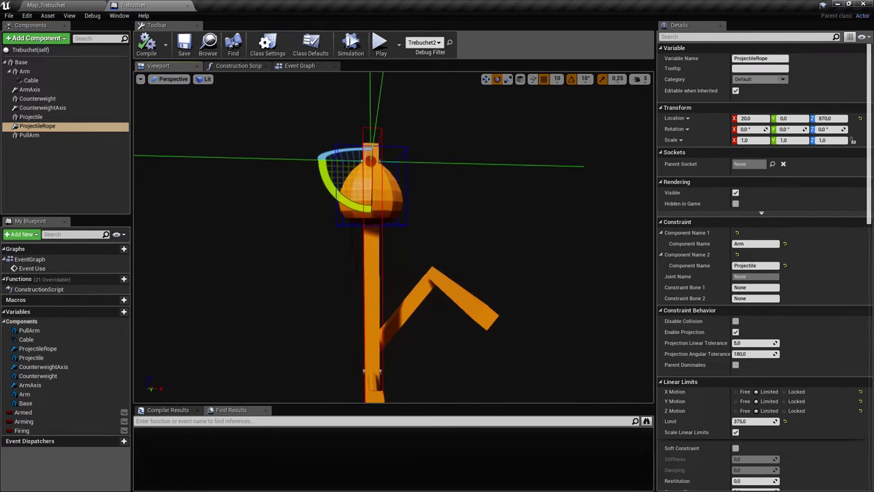
mouse_move(271, 170)
right_mouse_down()
mouse_move(256, 204)
mouse_move(286, 172)
right_mouse_up()
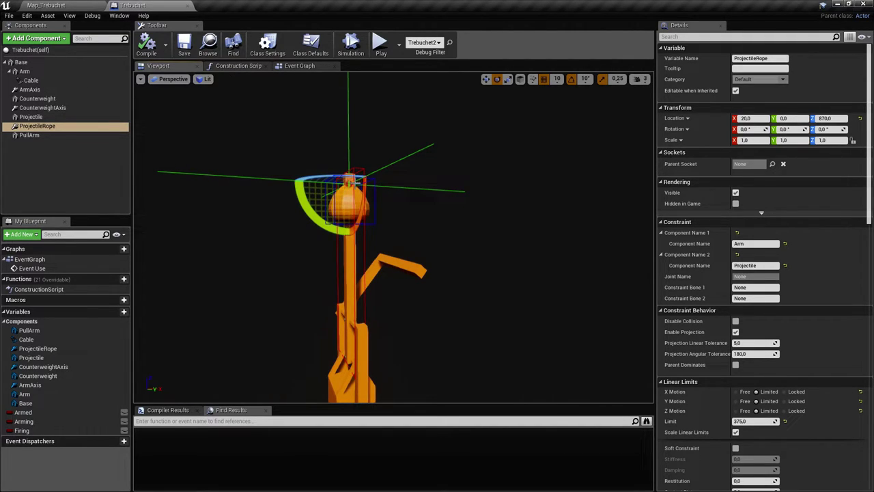
right_click_drag(357, 182, 383, 262)
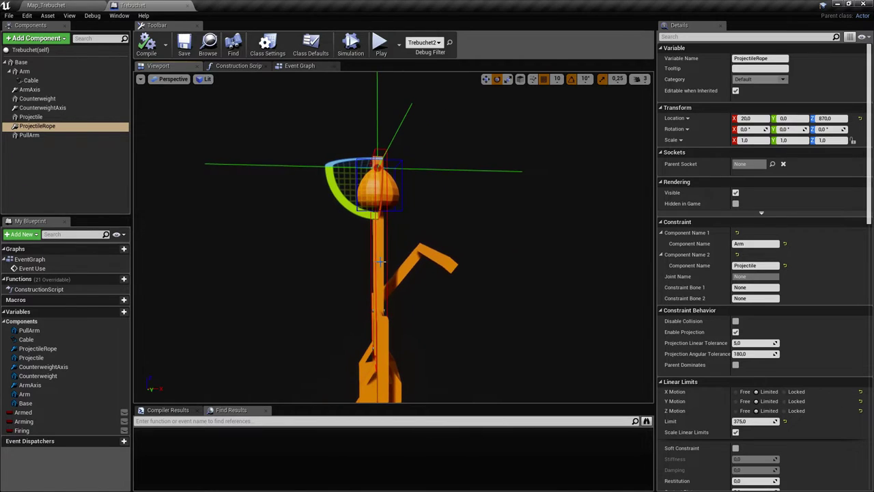
Try rotating the Arm component to 40° about Y in the 3D preview
left_click(382, 262)
left_click_drag(356, 271, 350, 274)
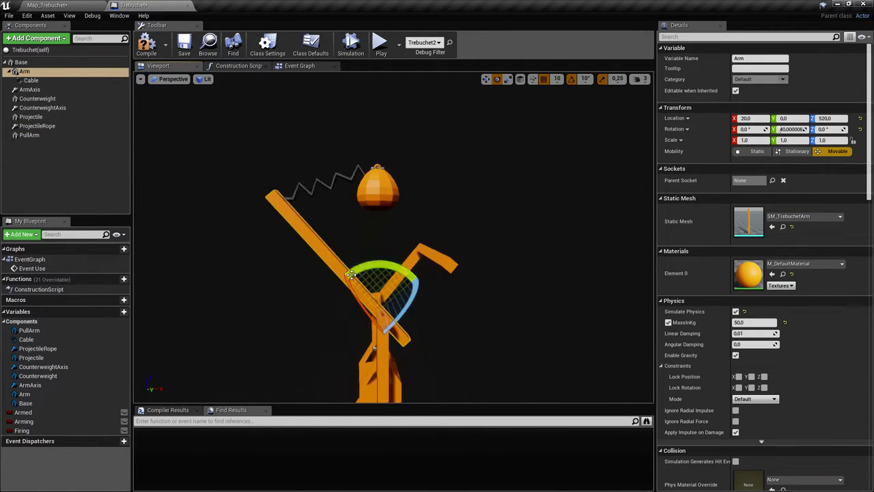
right_click_drag(304, 190, 376, 194)
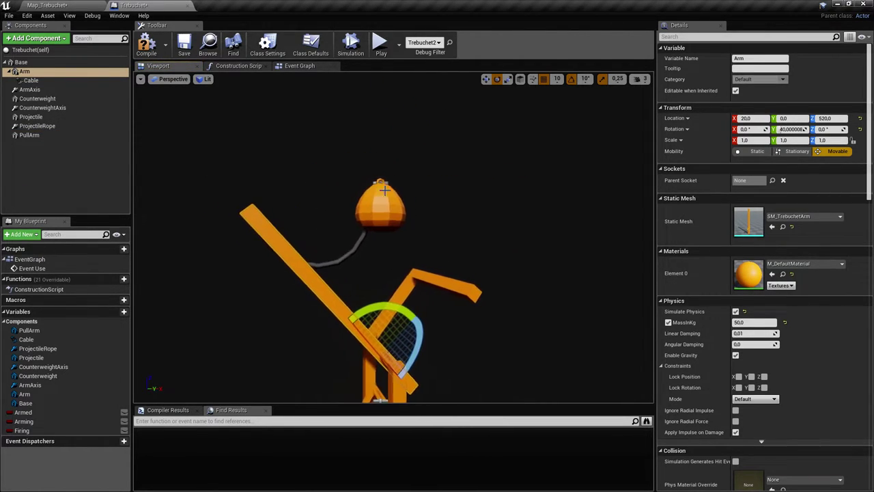
left_click_drag(381, 182, 387, 180)
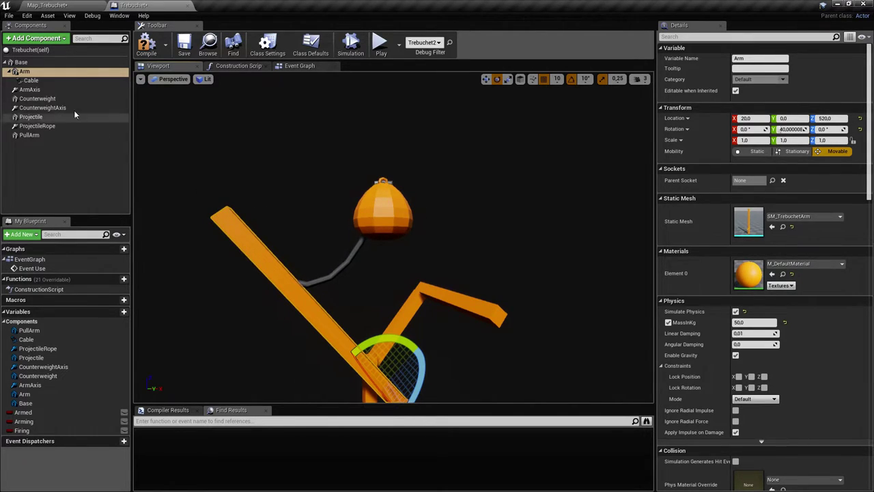
Inspect where the ProjectileRope constraint sits relative to the tilted arm, and undo the arm's rotation
left_click(41, 125)
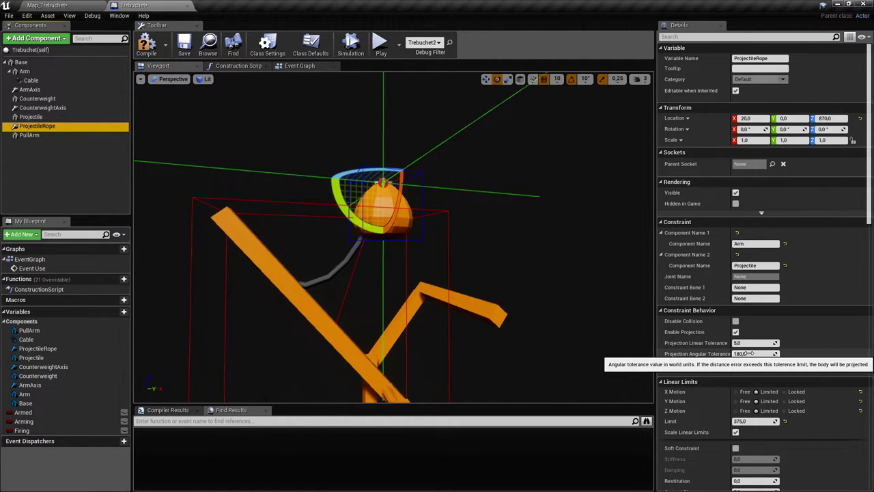
right_click_drag(406, 223, 427, 224)
mouse_move(405, 223)
left_mouse_down()
mouse_move(396, 224)
mouse_move(417, 222)
left_mouse_up()
right_click_drag(387, 192, 387, 192)
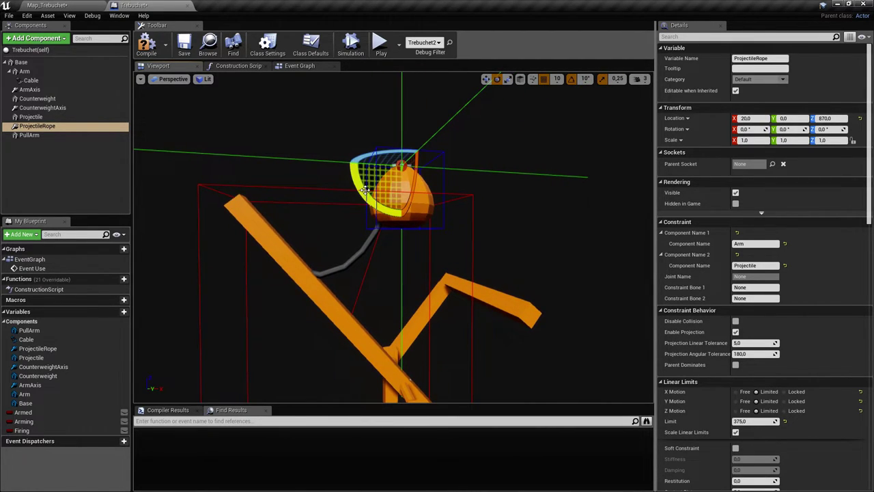
key("ctrl+z")
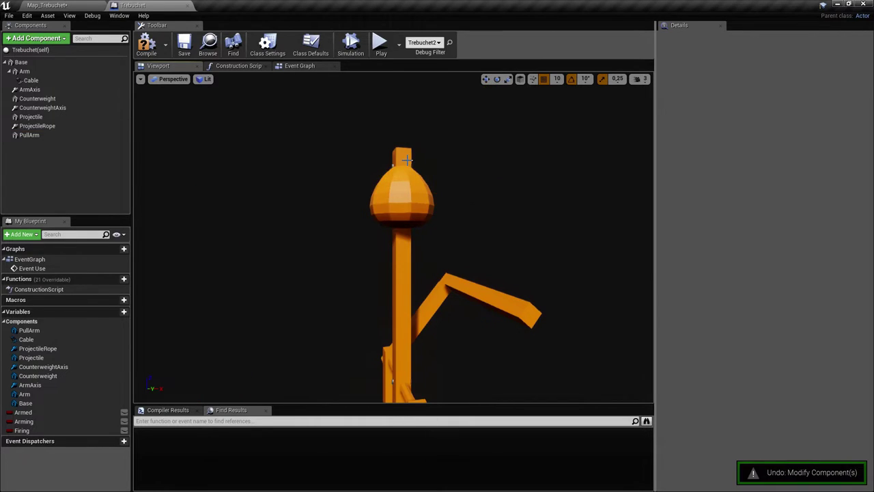
Reparent the ProjectileRope constraint under the Arm component
left_click(47, 127)
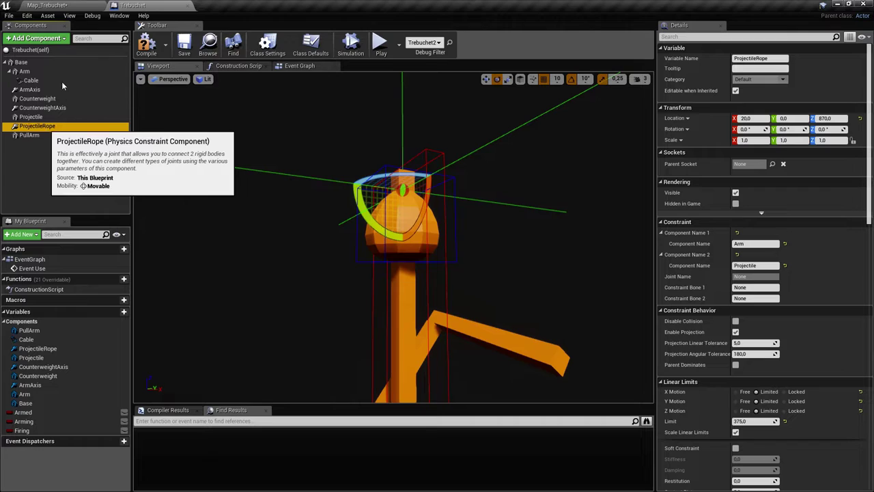
left_click_drag(62, 86, 38, 73)
key("F2")
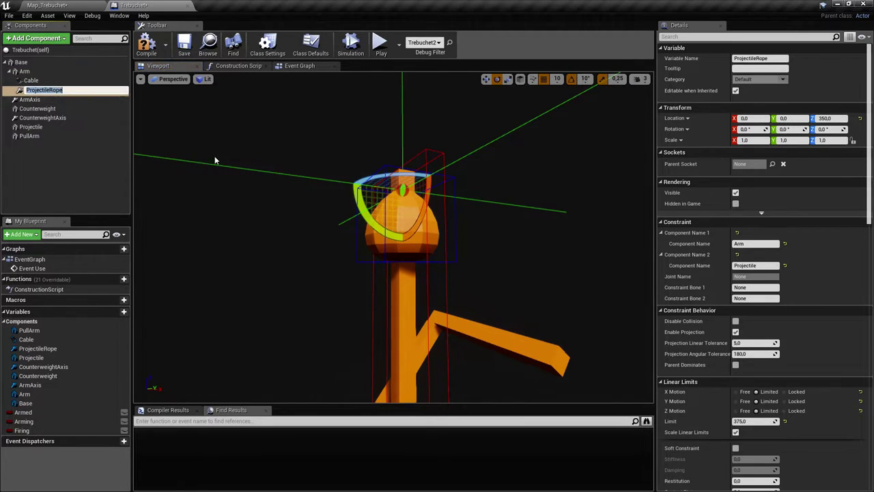
Check the reparented ProjectileRope constraint in the 3D preview, and compile and save the Trebuchet blueprint
right_click_drag(403, 248, 422, 205)
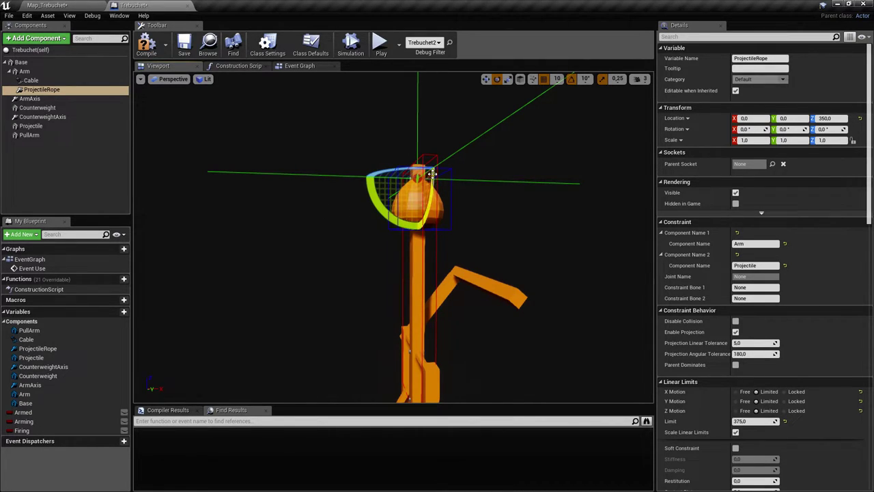
right_click_drag(422, 176, 439, 160)
key("w")
key("s")
key("s")
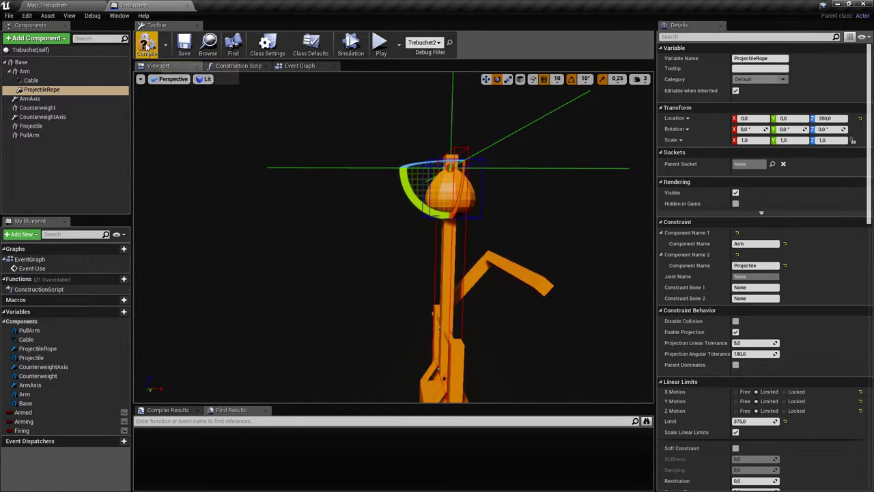
left_click(184, 45)
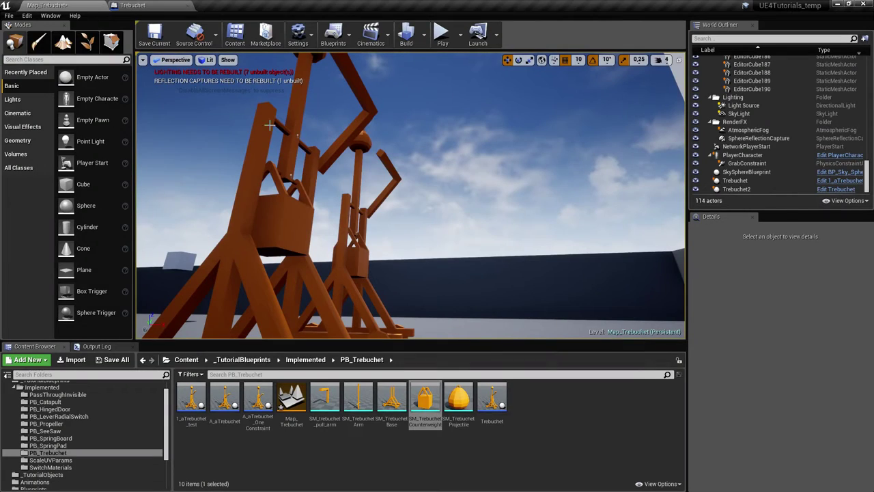
Play-test the level again to examine the reloaded projectile's attachment with ProjectileRope under the arm, and end the session
left_click(441, 35)
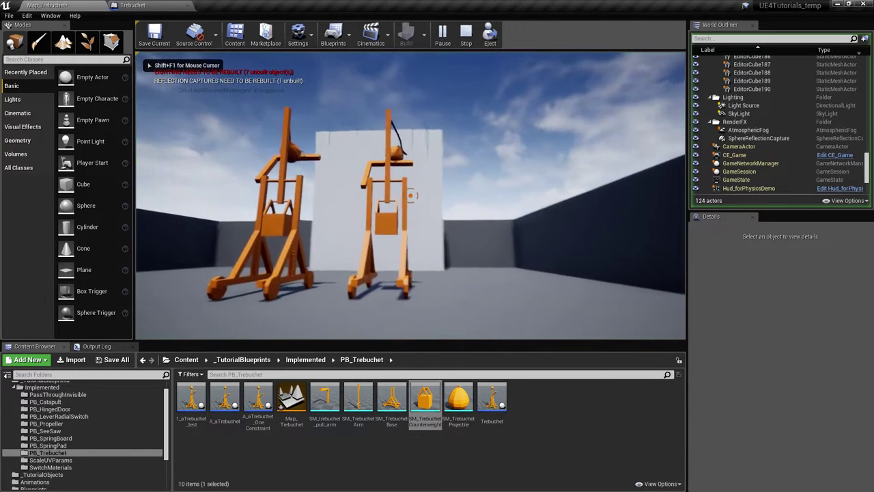
key("w")
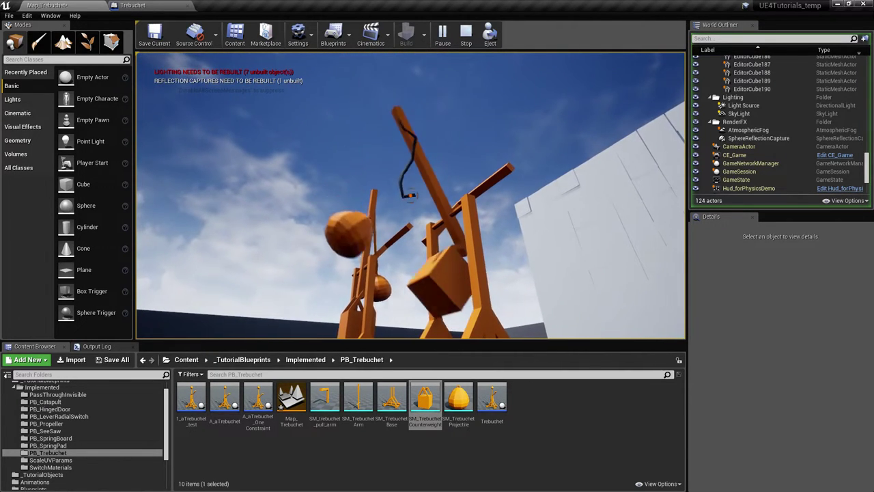
key("d")
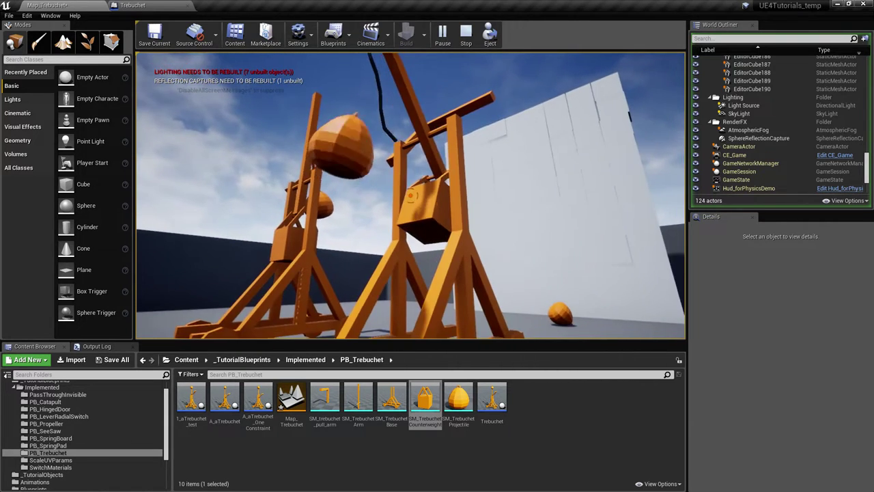
key("Escape")
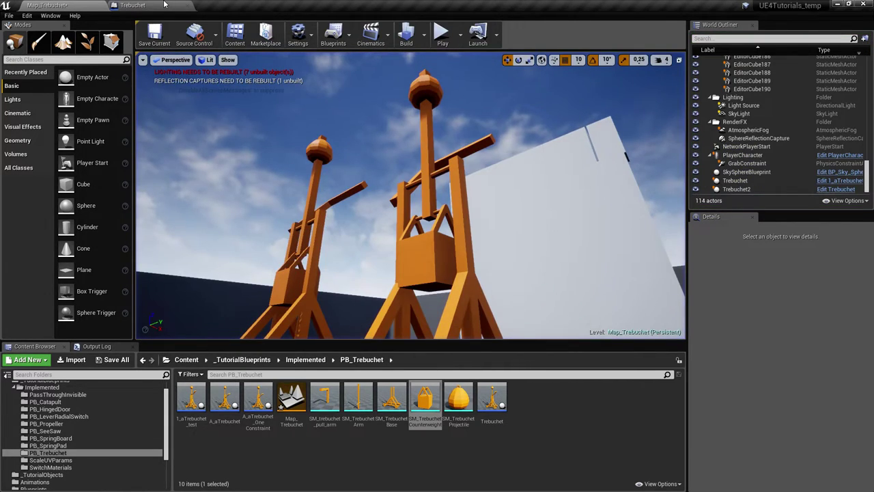
In the Trebuchet blueprint's event graph, add a reroute node to the Return Value of Add Static Mesh Component
left_click(164, 5)
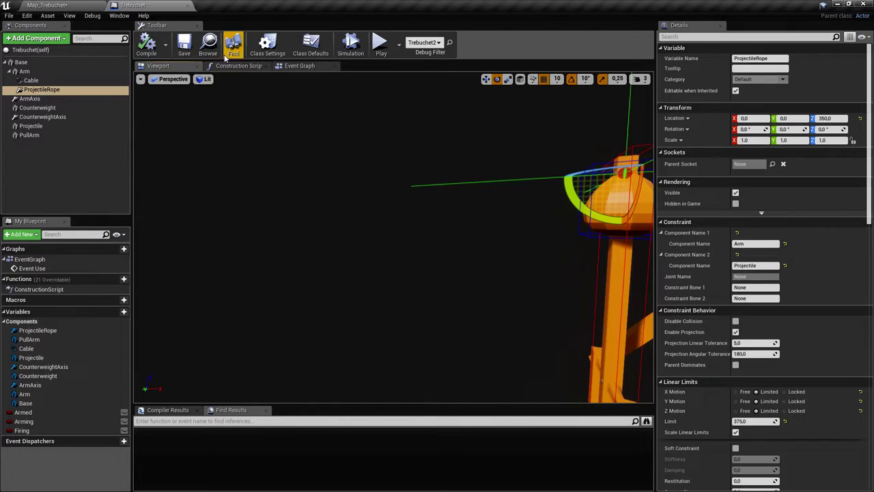
left_click(299, 65)
scroll(397, 206, "down", 3)
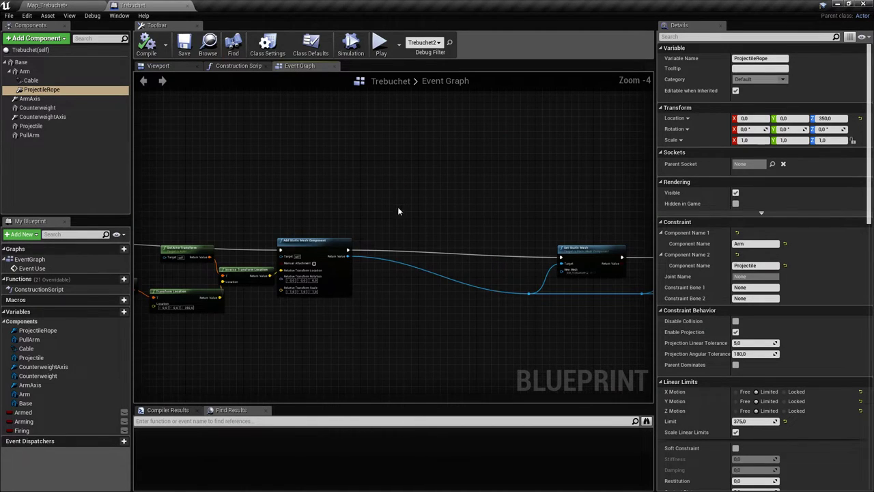
scroll(310, 215, "up", 2)
right_click_drag(403, 324, 349, 250)
scroll(367, 262, "up", 2)
mouse_move(310, 227)
right_mouse_down()
mouse_move(369, 217)
mouse_move(370, 231)
mouse_move(306, 227)
right_mouse_up()
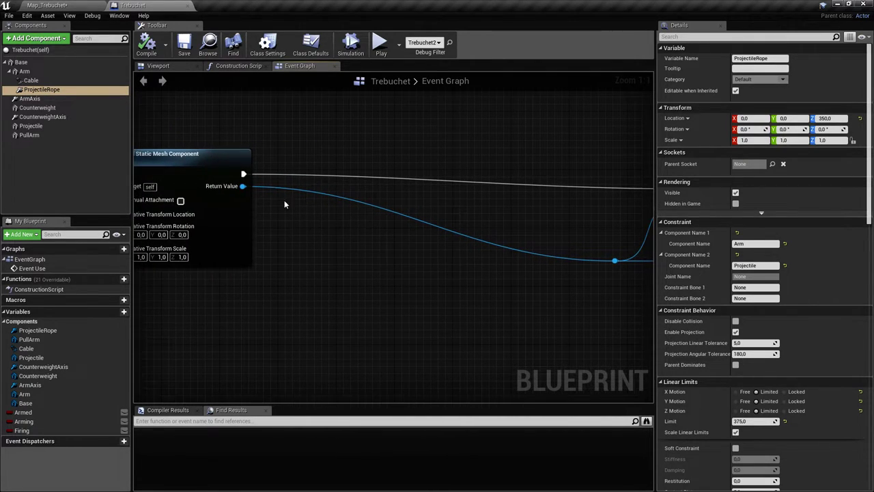
left_click_drag(420, 203, 263, 197)
left_click_drag(364, 264, 357, 252)
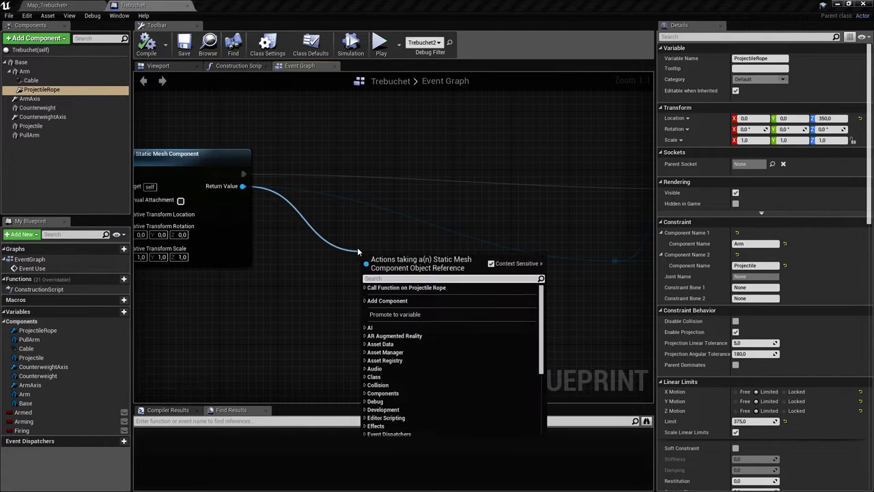
type("rerout")
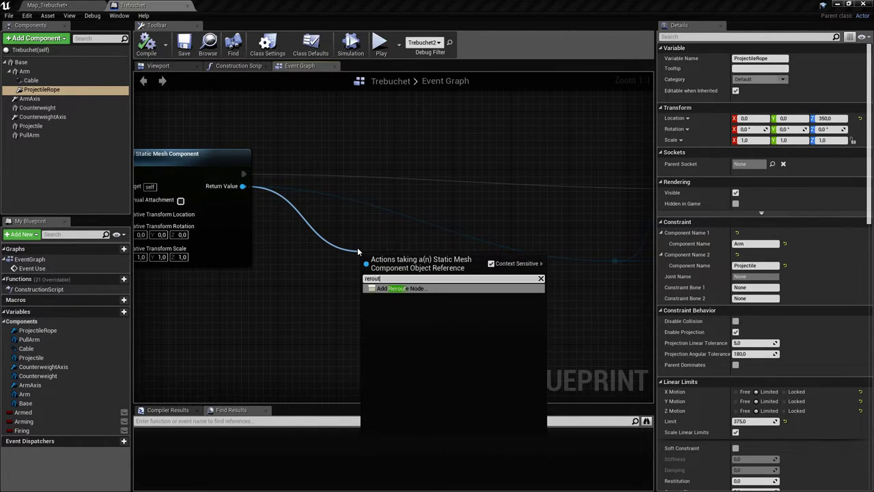
key("Return")
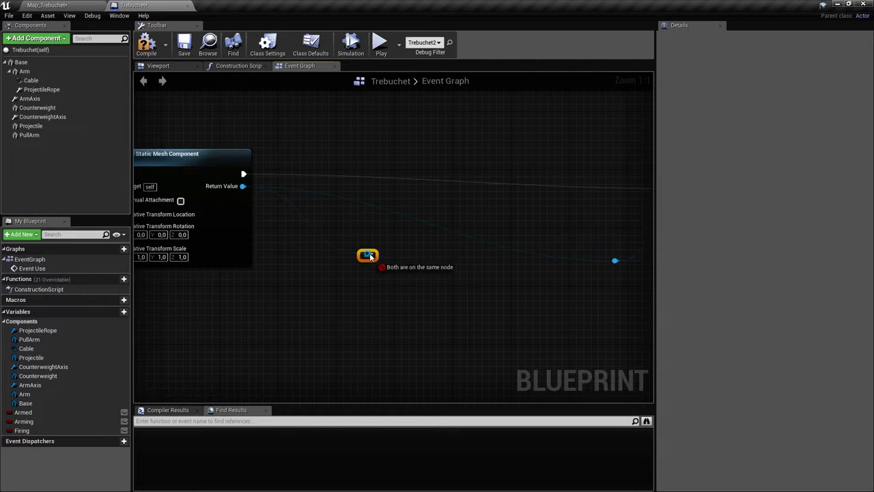
Insert a Set Mass Override in Kg node targeting the rerouted component before Set Static Mesh, and chain its reroute to the existing one
left_click_drag(370, 256, 401, 239)
type("set mass")
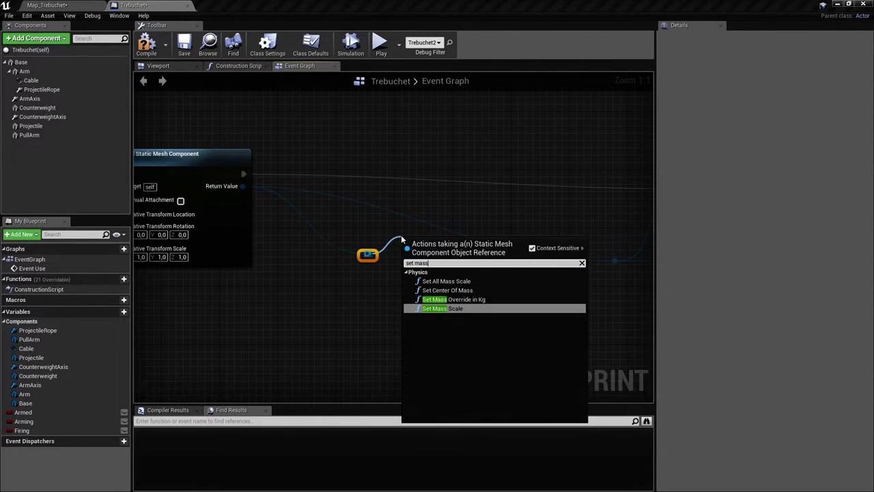
left_click(479, 299)
left_click_drag(456, 239, 444, 175)
right_click_drag(468, 225, 372, 213)
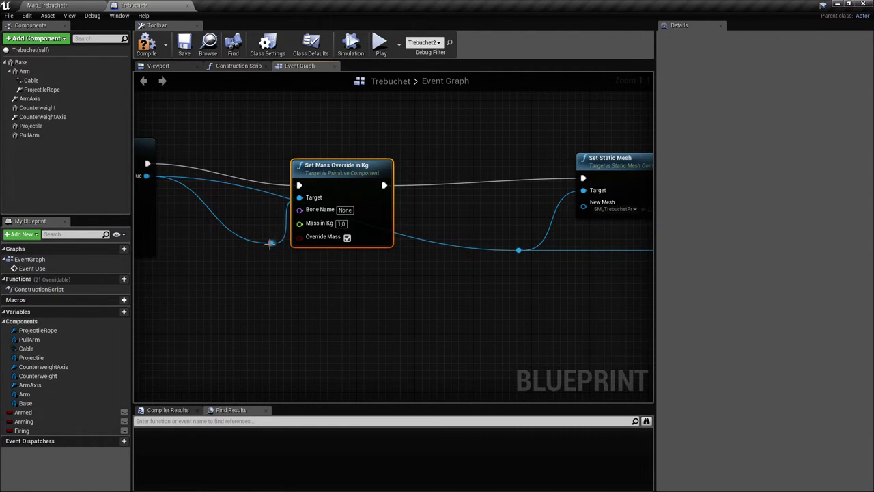
left_click_drag(525, 250, 520, 250)
right_click_drag(486, 249, 526, 273)
right_click_drag(445, 301, 437, 284)
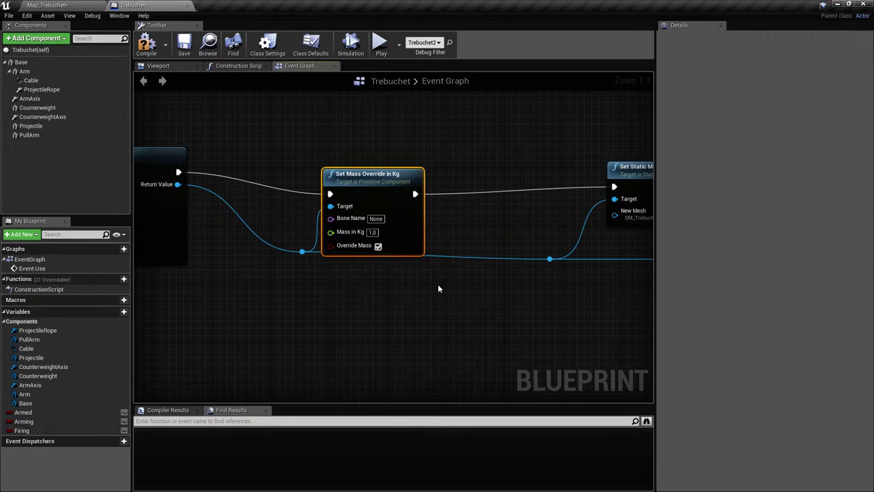
Set Mass in Kg on the Set Mass Override in Kg node to 20
left_click(372, 231)
type("20")
right_click_drag(412, 255, 477, 226)
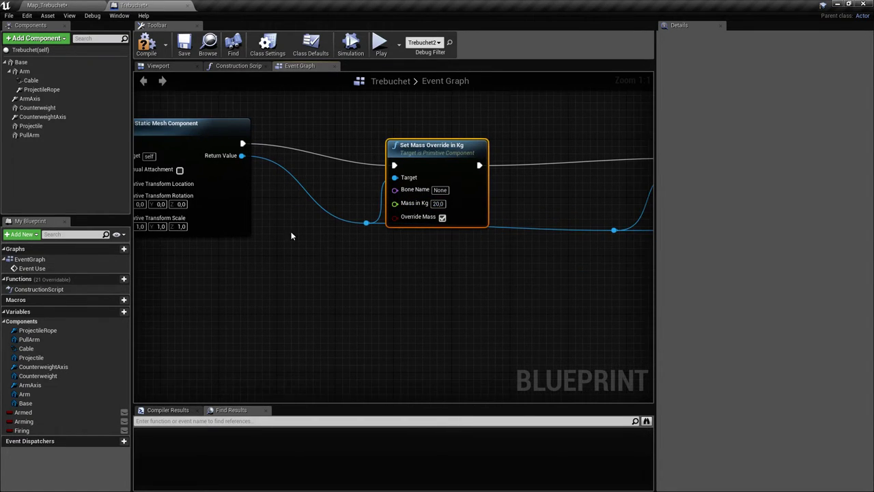
Add a Projectile reference with a Get Mass node and connect its result to the mass override's Mass in Kg
left_click_drag(30, 127, 370, 278)
type("get mass")
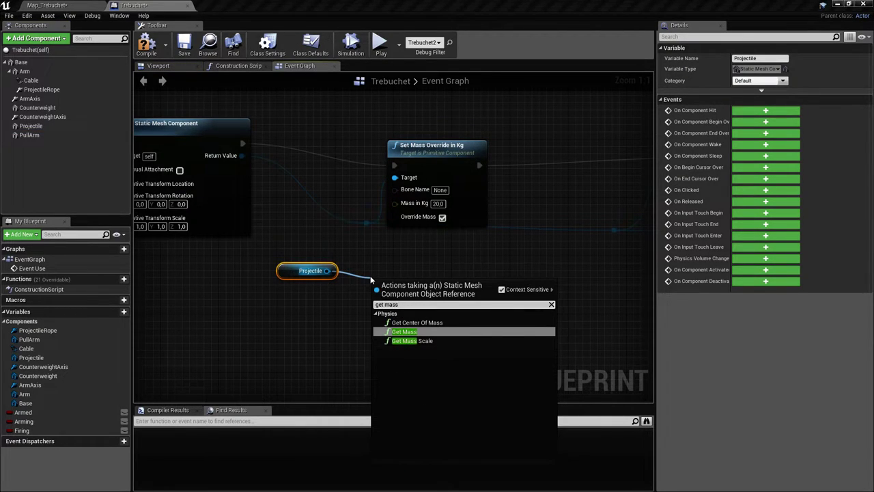
key("Return")
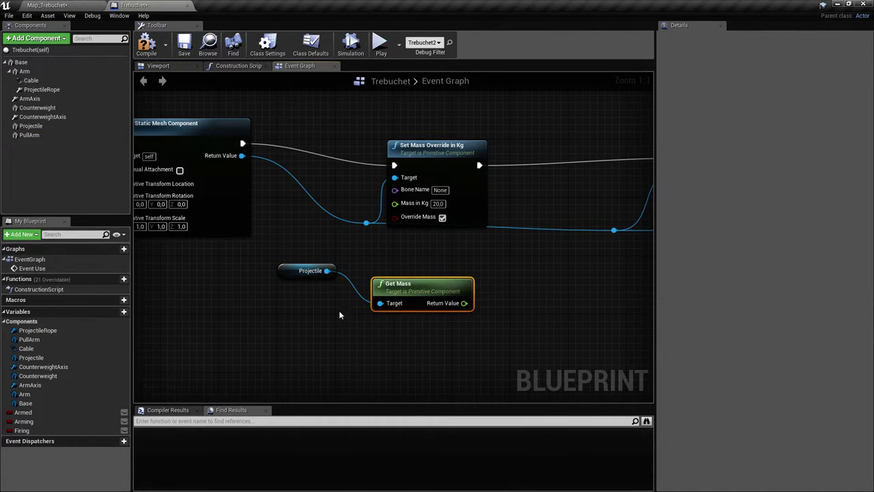
left_click_drag(389, 312, 390, 314)
left_click_drag(413, 294, 310, 295)
left_click_drag(361, 302, 394, 203)
right_click_drag(452, 266, 434, 293)
scroll(376, 237, "down", 1)
right_click_drag(346, 261, 334, 231)
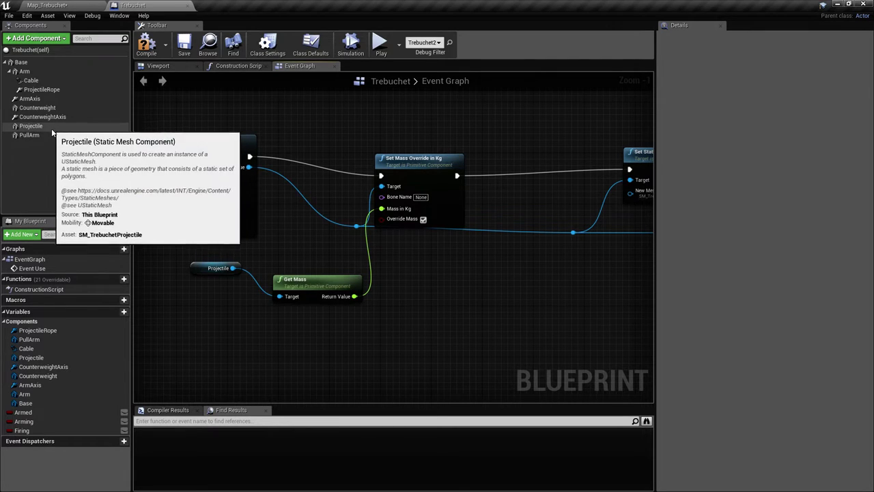
Examine the Projectile component's physics mass settings alongside the Get Mass and Set Mass Override in Kg nodes
right_click_drag(550, 281, 530, 278)
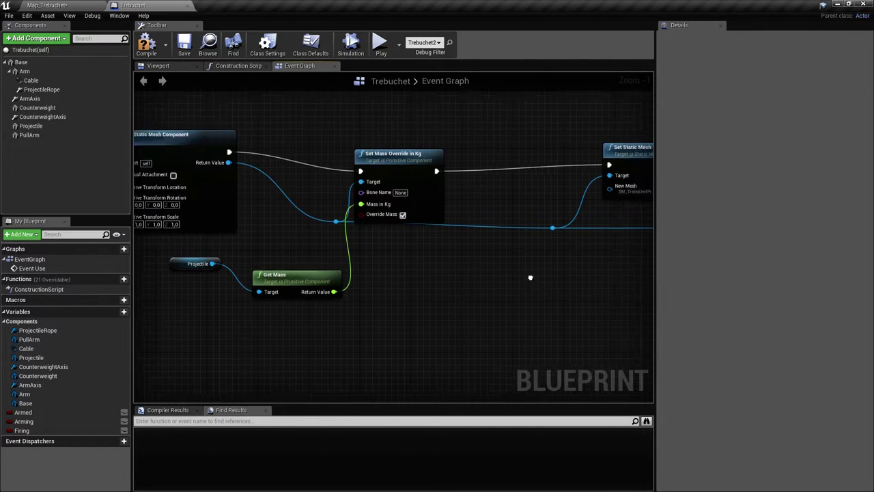
scroll(377, 252, "down", 4)
scroll(386, 208, "up", 4)
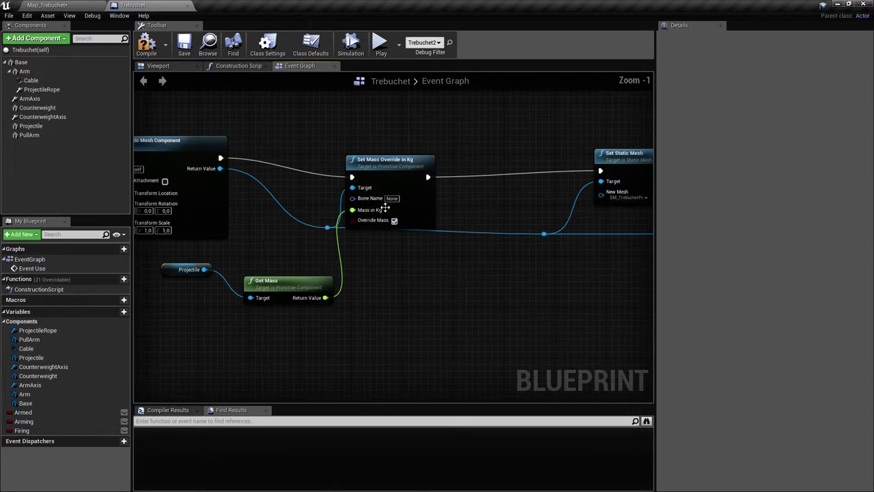
right_click_drag(336, 248, 289, 228)
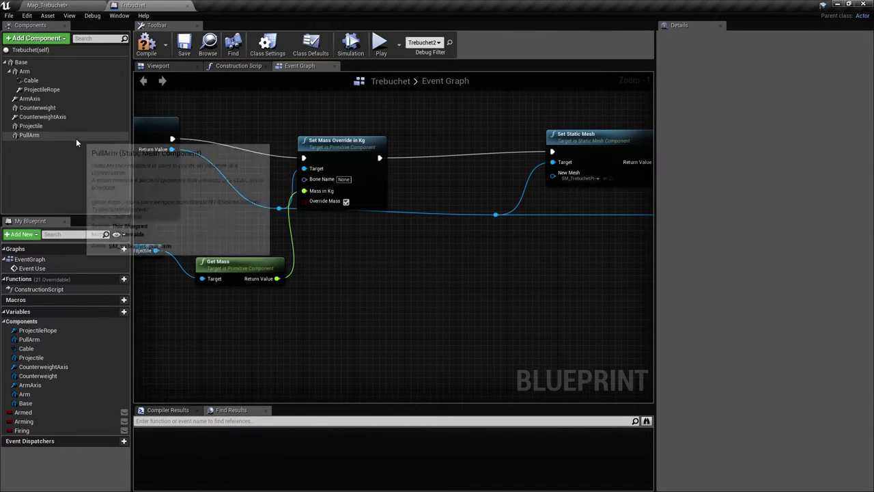
right_click_drag(234, 192, 317, 191)
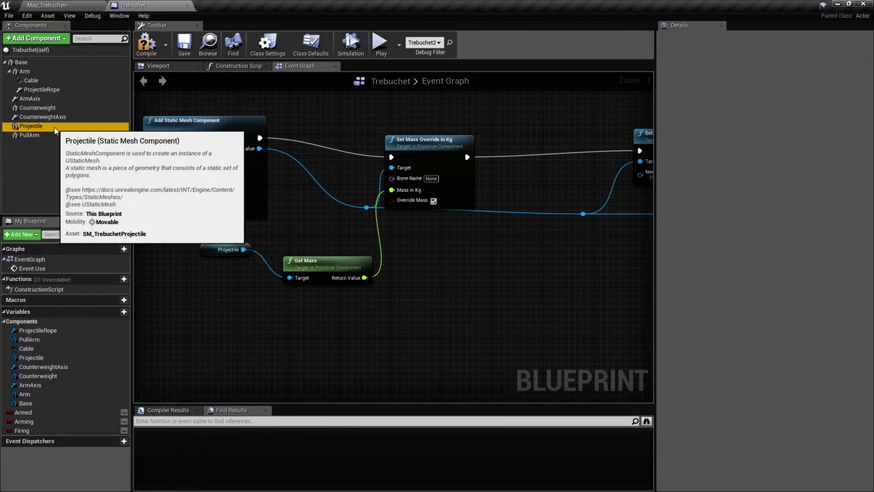
left_click(62, 127)
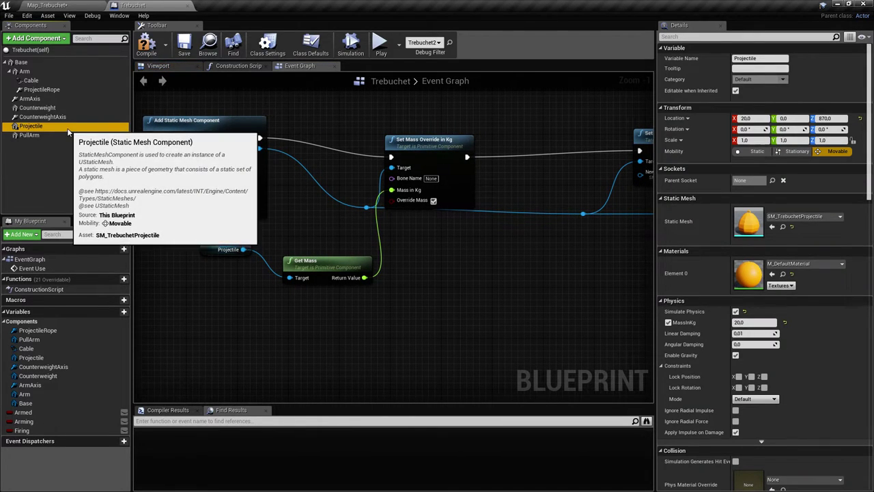
right_click_drag(361, 197, 389, 229)
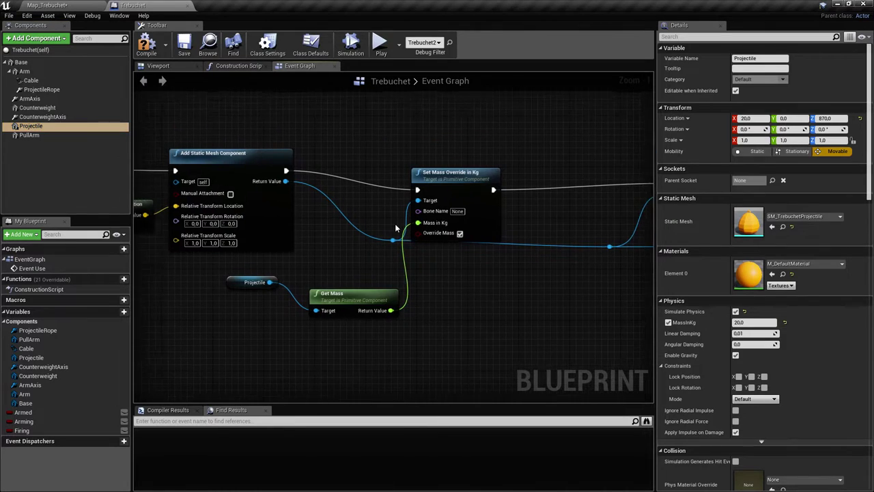
scroll(394, 223, "down", 2)
right_click_drag(314, 239, 279, 215)
scroll(378, 251, "up", 3)
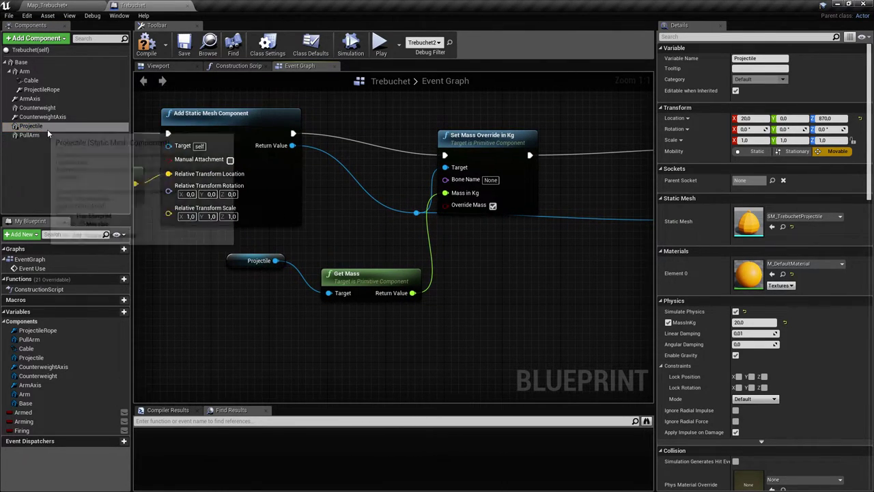
scroll(768, 290, "down", 2)
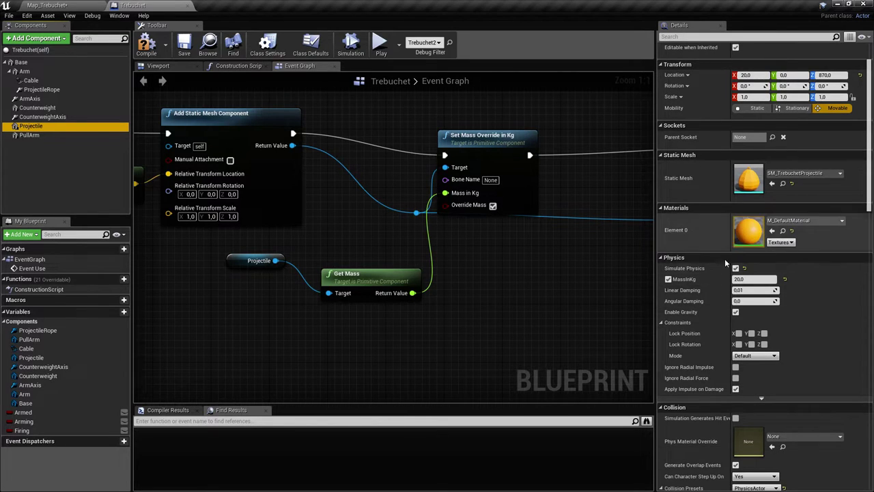
Compile the Trebuchet blueprint with the new mass override logic
right_click_drag(417, 214, 379, 213)
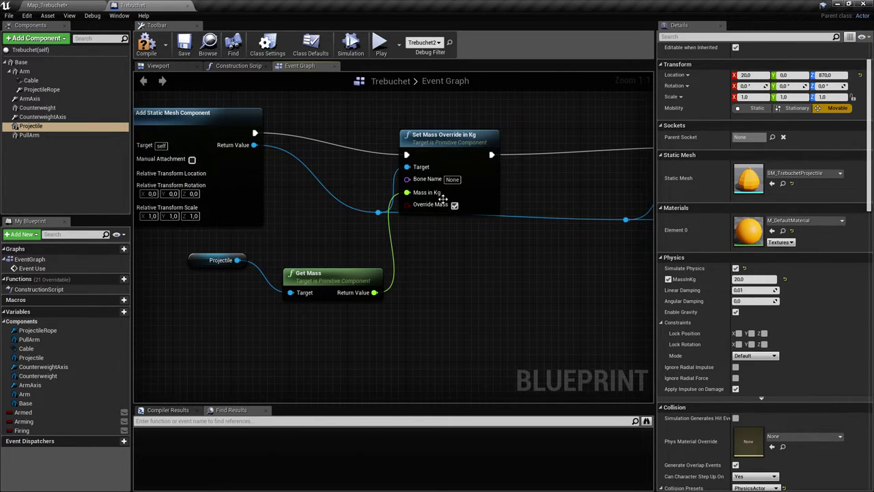
scroll(370, 179, "down", 3)
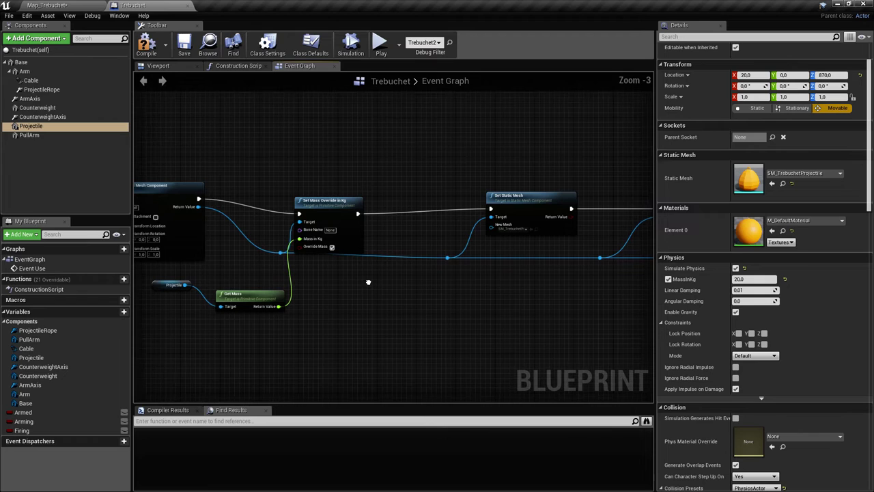
right_click_drag(368, 278, 211, 176)
left_click(148, 45)
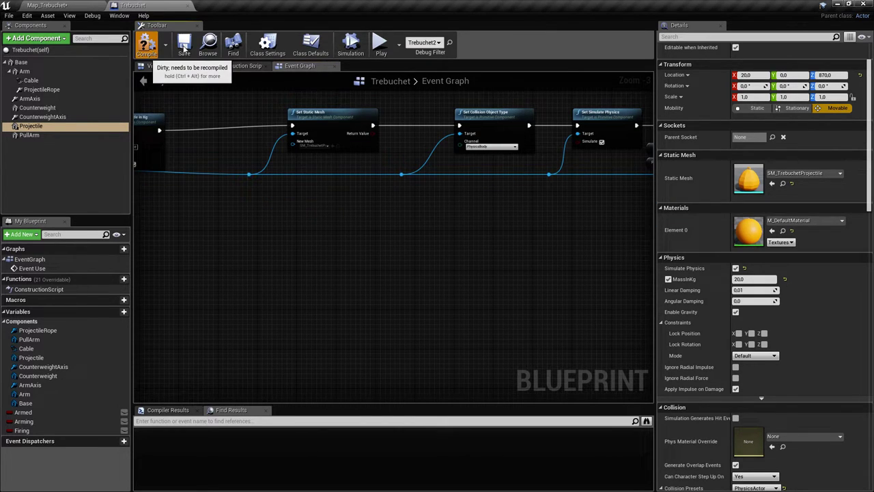
Examine the projectile spawn nodes and the firing sequence that disables the cable's Attach End and detaches the Projectile
right_click_drag(208, 128, 439, 195)
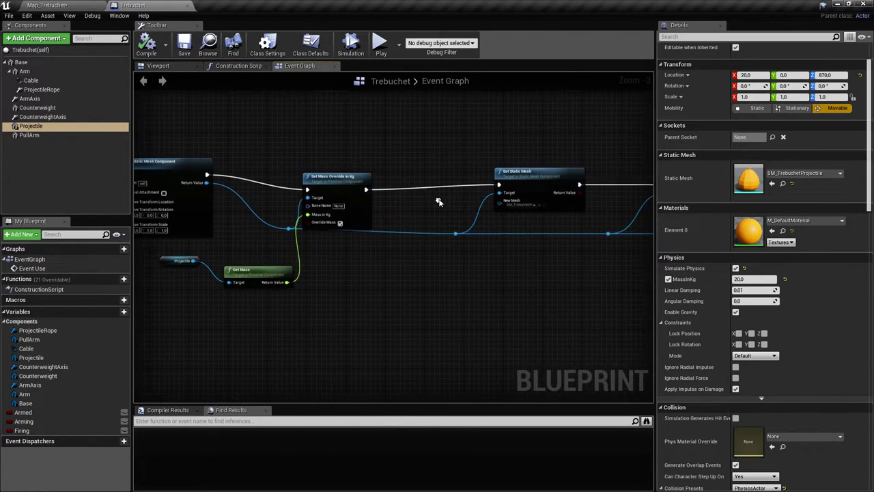
scroll(244, 220, "up", 3)
right_click_drag(380, 228, 495, 216)
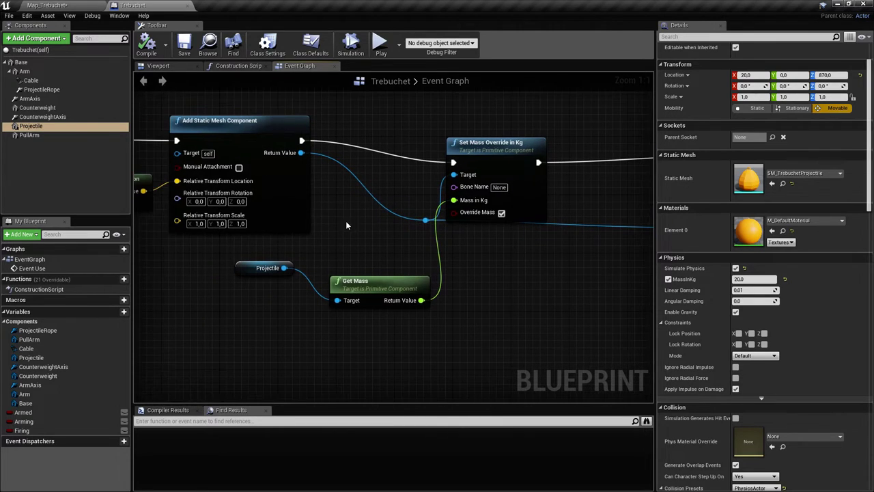
scroll(346, 224, "down", 3)
right_click_drag(347, 224, 154, 193)
right_click_drag(443, 230, 794, 200)
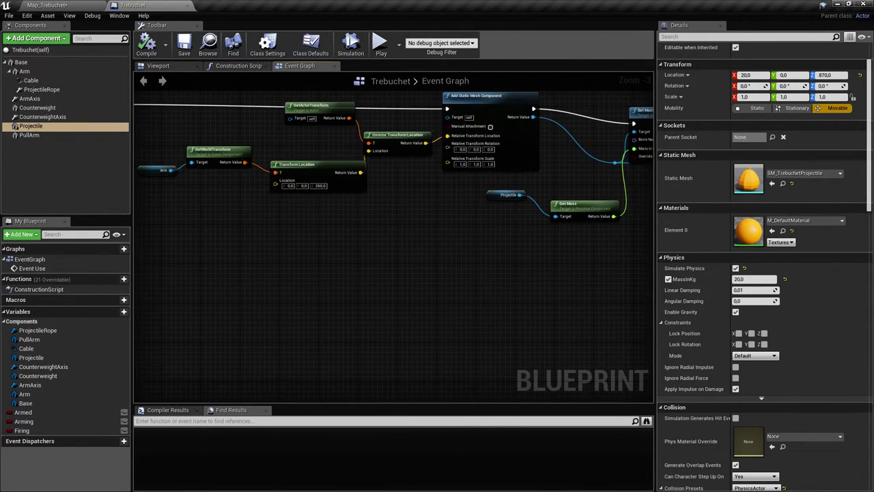
right_click_drag(232, 232, 652, 165)
scroll(458, 306, "down", 2)
right_click_drag(458, 306, 422, 222)
scroll(452, 187, "up", 4)
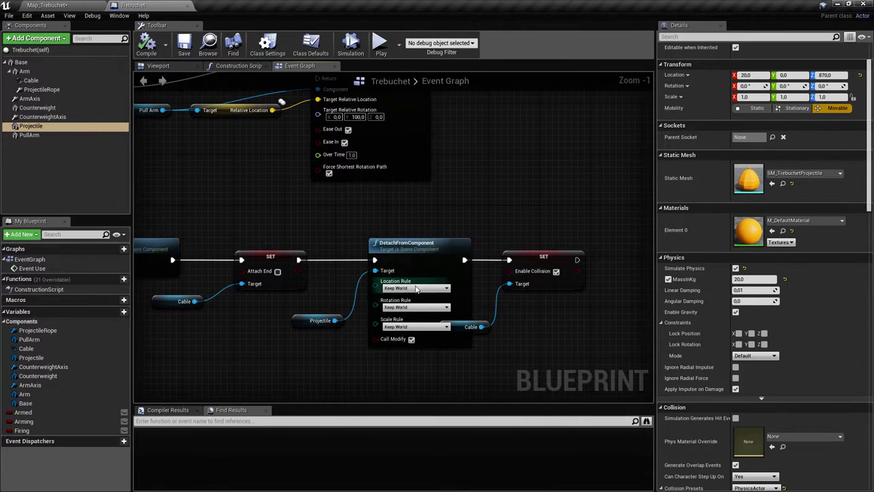
right_click_drag(422, 260, 406, 202)
scroll(406, 203, "up", 1)
right_click_drag(488, 229, 310, 279)
Examine the reload chain from the mass override through to Set Constrained Components on ProjectileRope
scroll(310, 281, "down", 4)
right_click_drag(516, 139, 328, 273)
scroll(328, 273, "up", 3)
right_click_drag(524, 256, 233, 259)
scroll(234, 259, "up", 1)
right_click_drag(460, 265, 255, 247)
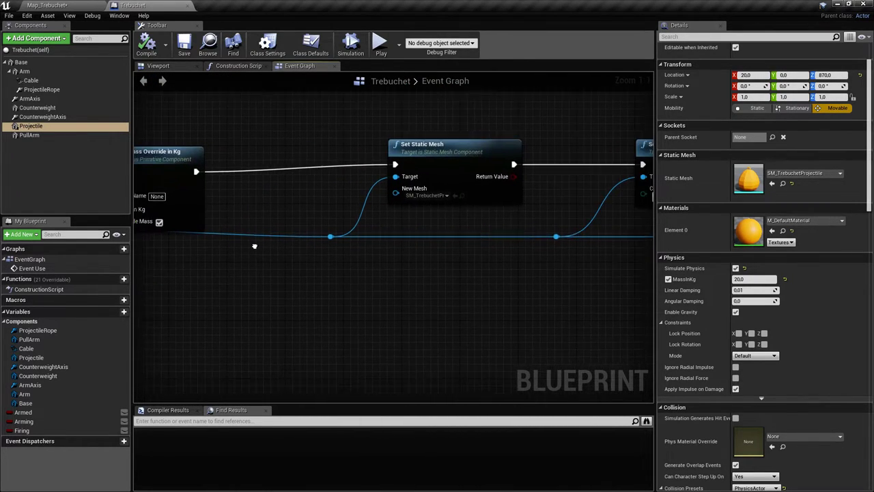
scroll(433, 263, "down", 3)
right_click_drag(430, 263, 199, 270)
scroll(398, 272, "up", 2)
right_click_drag(398, 272, 135, 265)
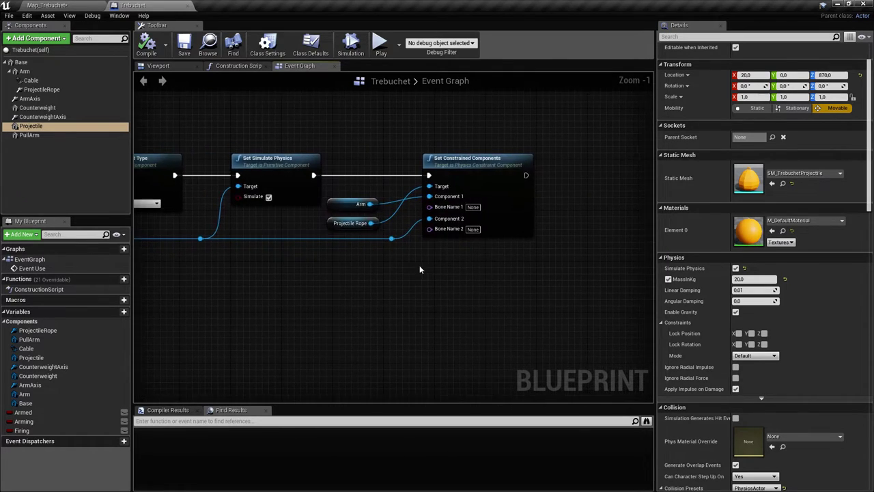
Move the SET Firing and SET Armed nodes farther from Set Constrained Components to make room between them
right_click_drag(539, 265, 329, 290)
scroll(329, 289, "up", 1)
right_click_drag(402, 240, 260, 269)
left_click_drag(262, 167, 471, 252)
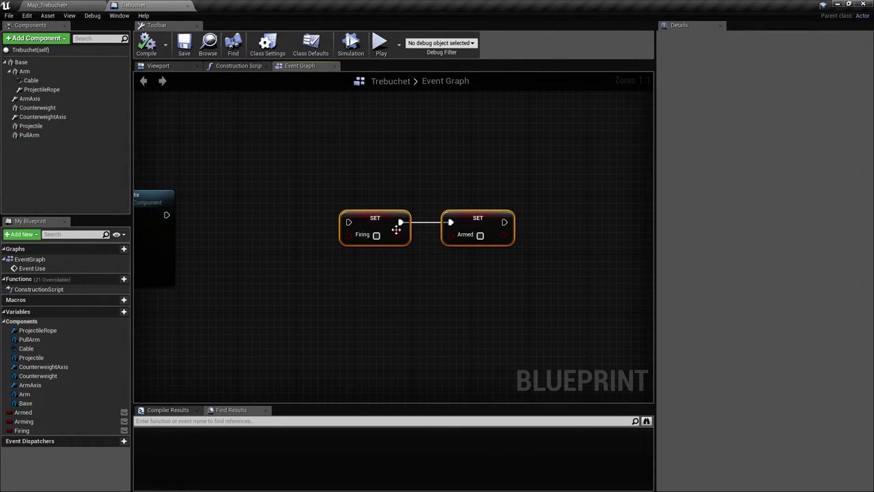
left_click_drag(376, 222, 558, 216)
right_click_drag(377, 249, 486, 245)
Add a Cable reference with a Set Attach End node, enable Attach End, and place it just before SET Firing
left_click_drag(50, 80, 373, 277)
type("set attach")
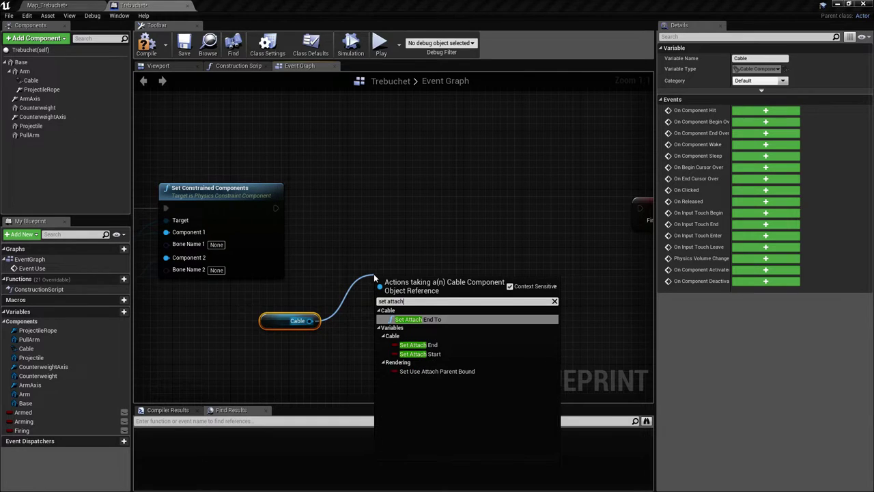
key("Down")
key("Down")
key("Up")
key("Return")
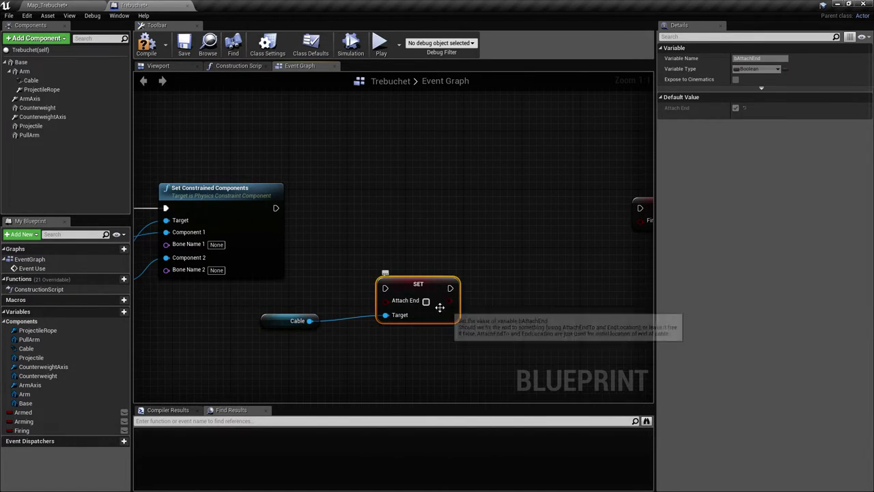
left_click_drag(427, 283, 571, 203)
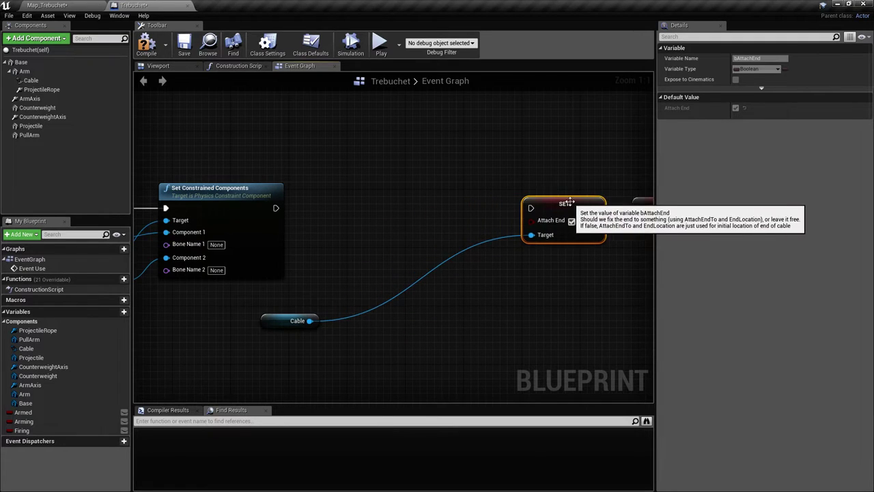
Add a Set Attach End To node for the Cable and wire it between Set Constrained Components and SET Attach End
right_click_drag(476, 249, 423, 214)
right_click_drag(272, 206, 331, 244)
left_click_drag(317, 325, 346, 251)
type("set atta")
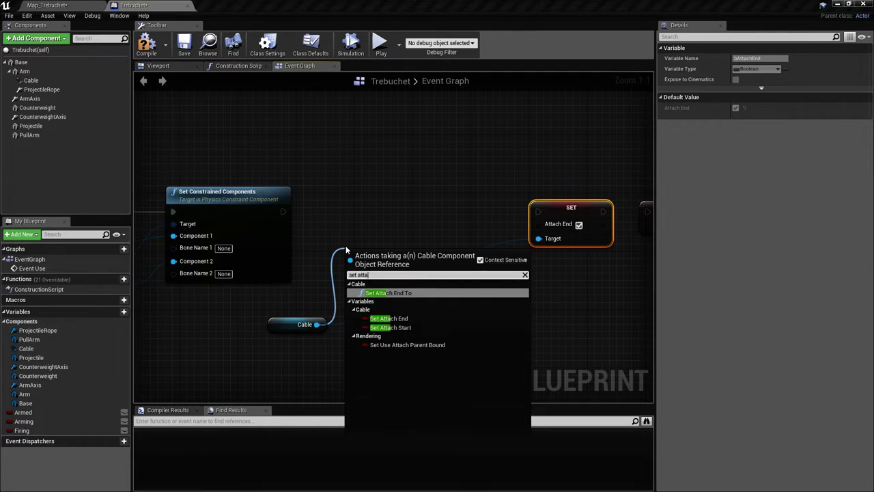
key("Return")
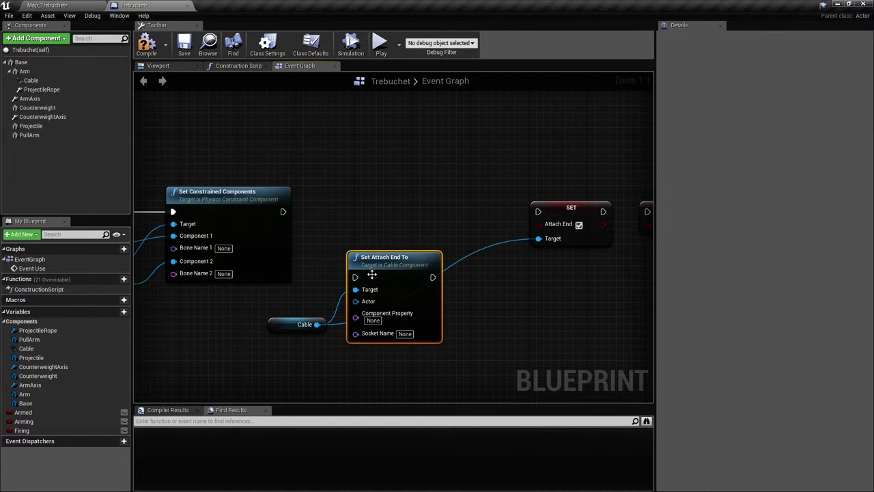
left_click_drag(371, 273, 379, 208)
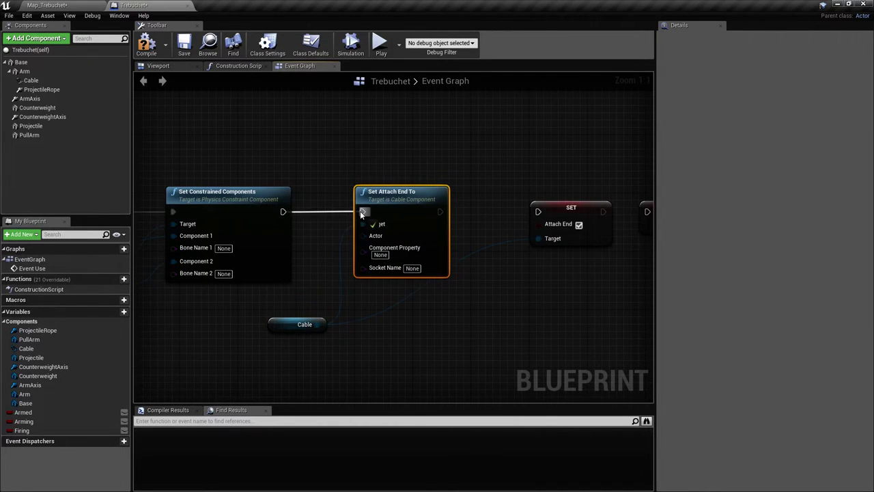
left_click_drag(539, 216, 540, 214)
right_click_drag(494, 260, 424, 243)
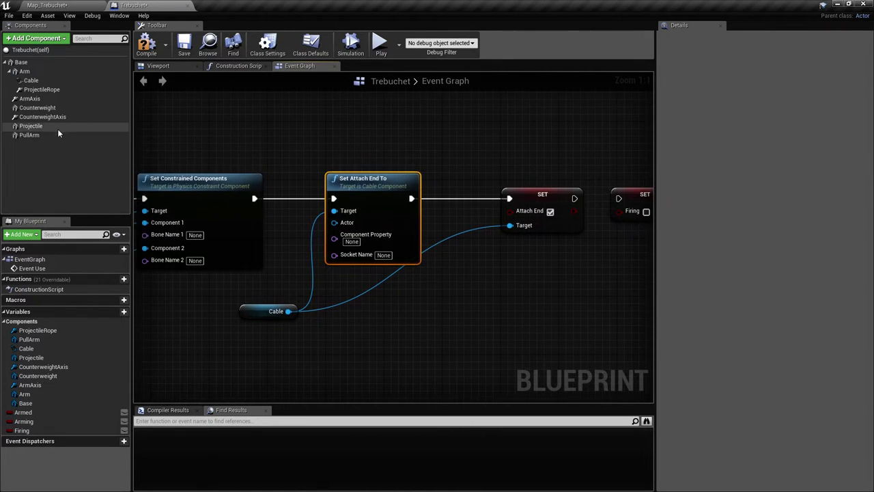
Examine the reload chain and the Set Attach End To inputs to determine how the spawned projectile can be referenced
right_click_drag(244, 215, 328, 243)
scroll(604, 244, "down", 5)
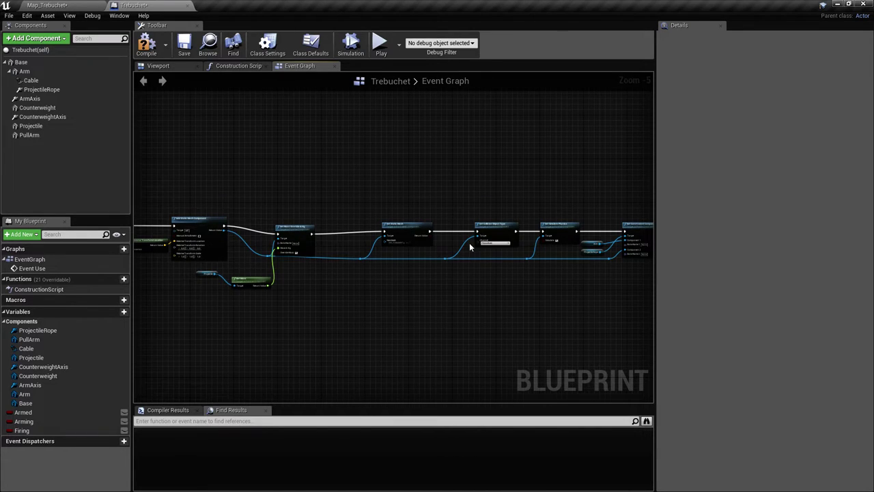
scroll(443, 243, "up", 5)
right_click_drag(325, 252, 417, 262)
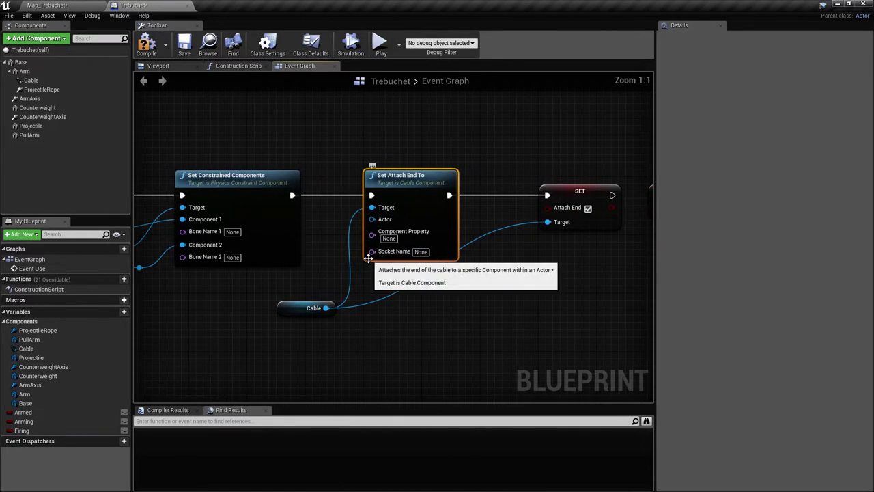
right_click_drag(357, 268, 367, 272)
left_click(304, 325)
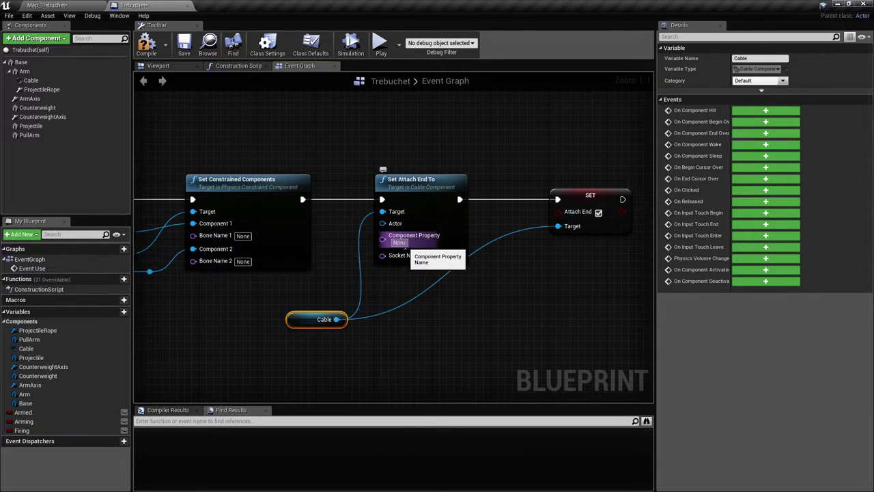
scroll(292, 279, "down", 5)
right_click_drag(290, 280, 604, 279)
scroll(384, 265, "up", 4)
right_click_drag(364, 274, 464, 265)
scroll(464, 264, "down", 1)
right_click_drag(578, 263, 184, 243)
right_click_drag(611, 284, 414, 236)
scroll(314, 238, "up", 2)
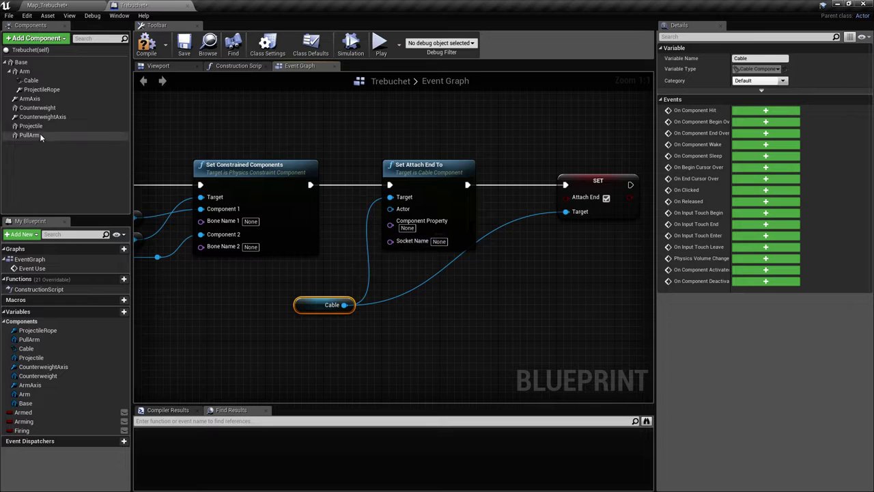
mouse_move(288, 267)
right_mouse_down()
mouse_move(349, 265)
mouse_move(286, 269)
right_mouse_up()
scroll(353, 264, "down", 1)
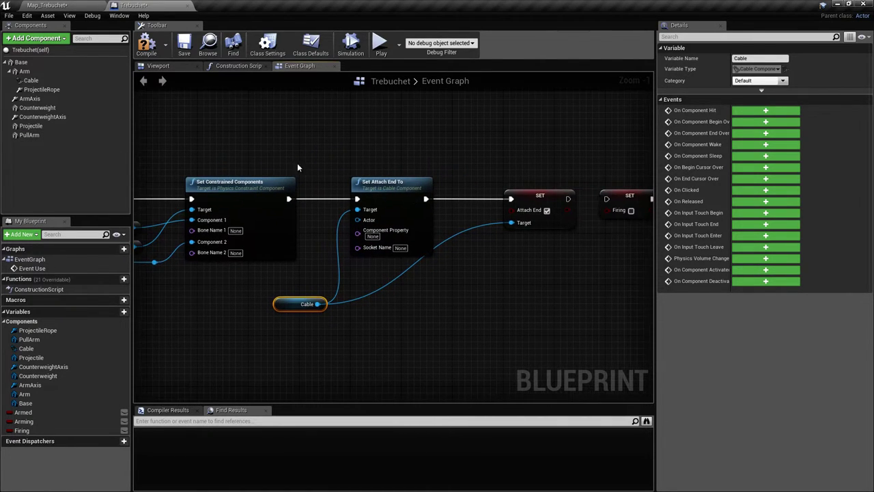
Move Set Attach End To, the Cable reference and the following SET nodes farther from Set Constrained Components
right_click_drag(360, 246, 286, 231)
scroll(286, 231, "down", 4)
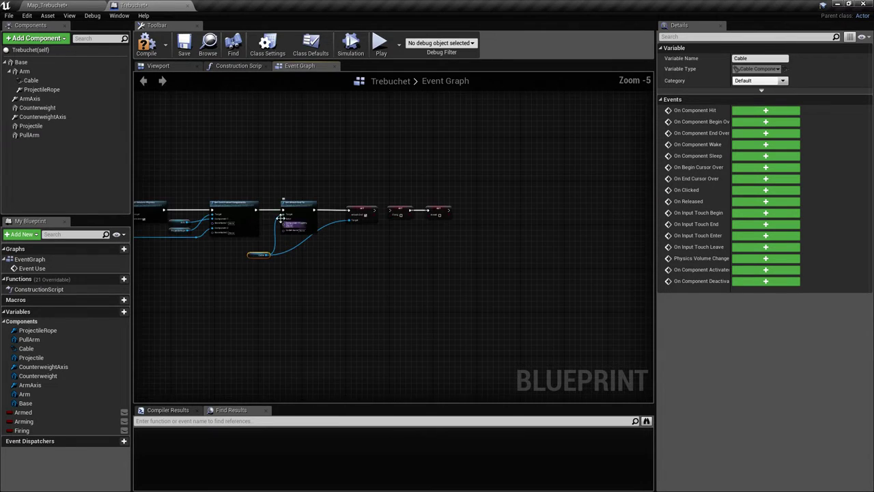
left_click_drag(415, 287, 444, 293)
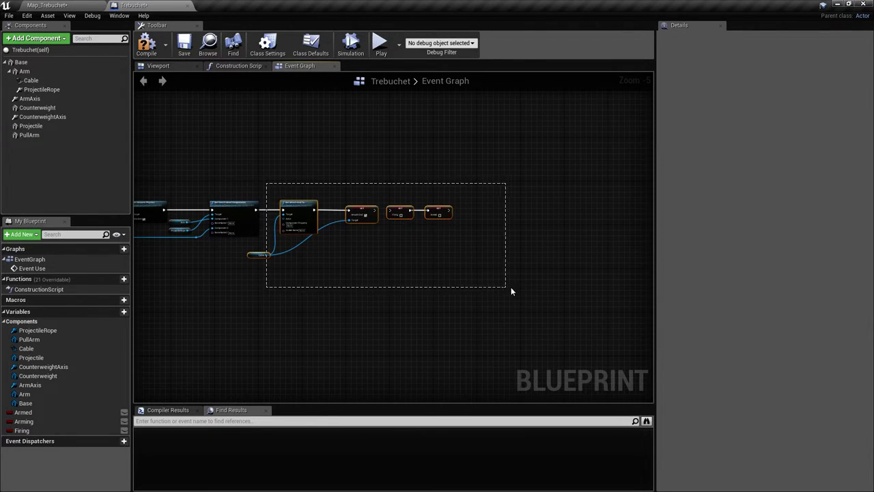
scroll(293, 225, "up", 5)
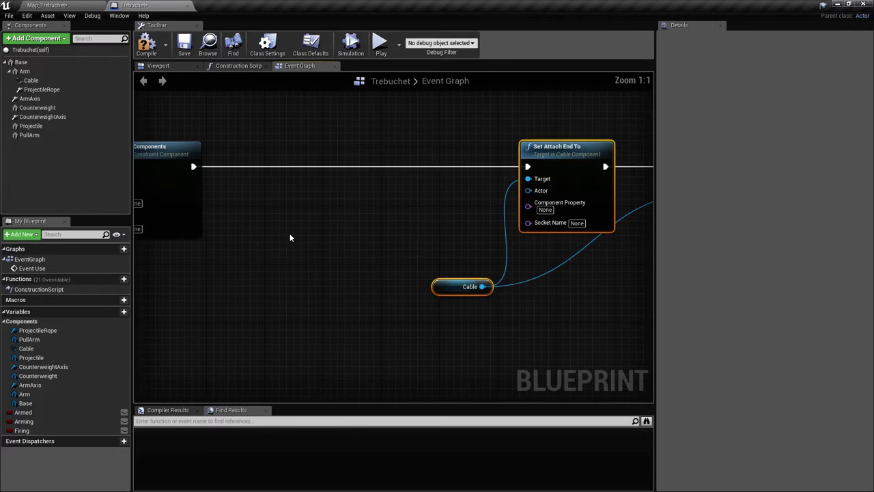
Add a Set Projectile node in the gap before Set Attach End To
right_click_drag(289, 234, 294, 277)
left_click_drag(38, 130, 216, 306)
key("Delete")
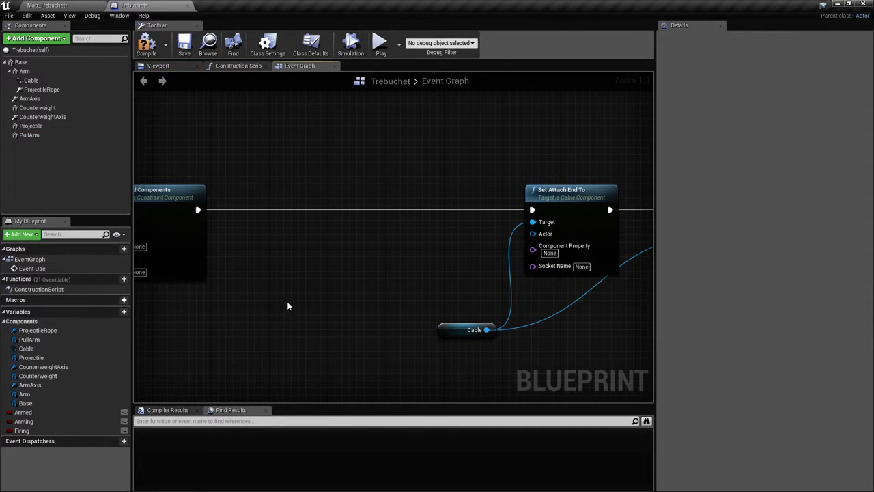
right_click(261, 280)
type("set")
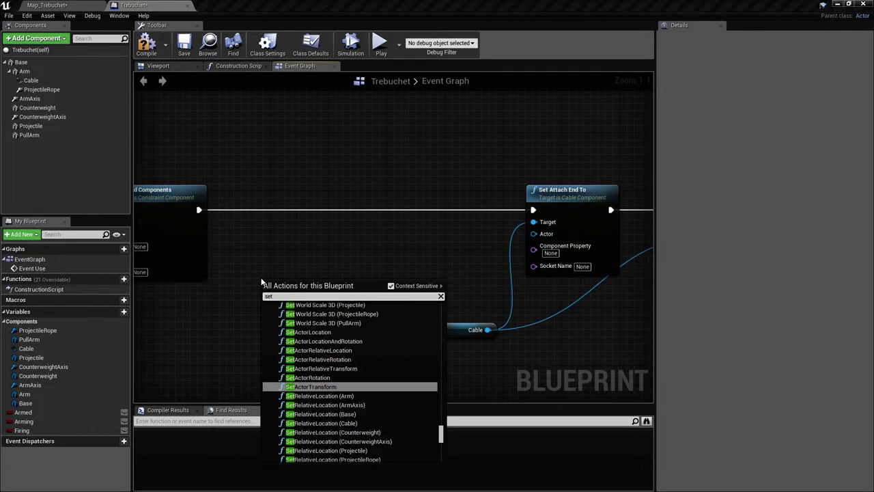
type(" projec")
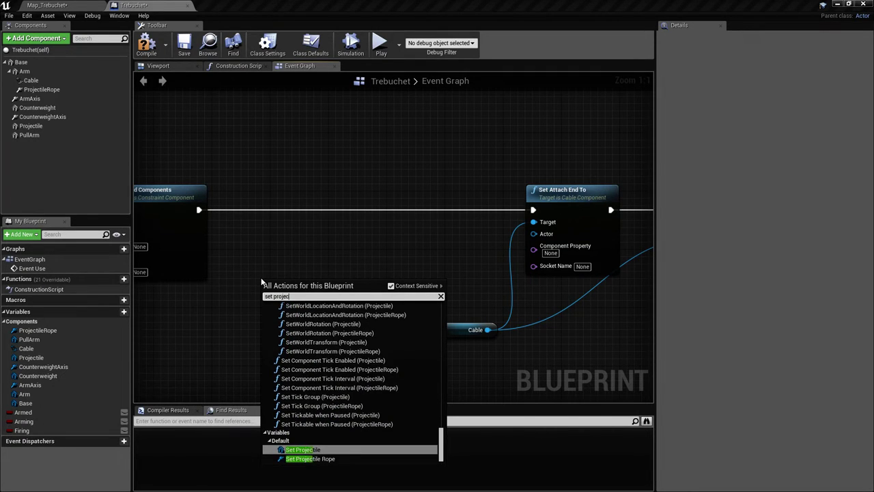
type("t")
key("Return")
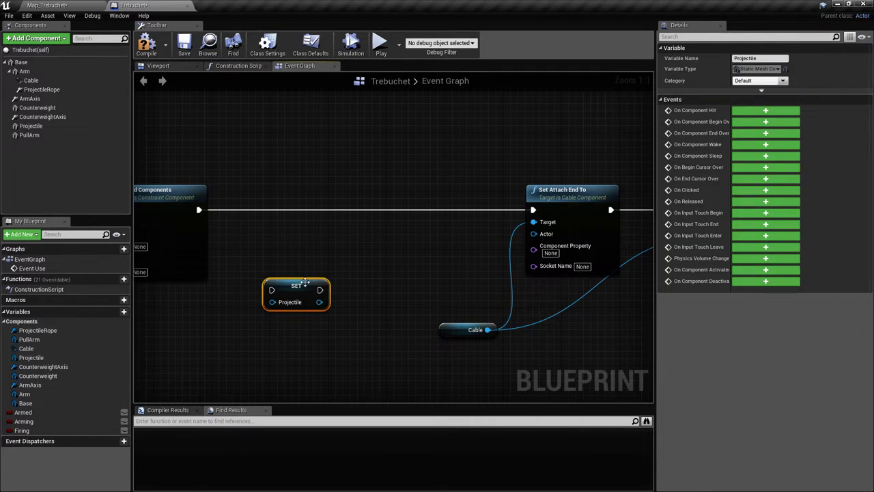
left_click_drag(298, 285, 340, 170)
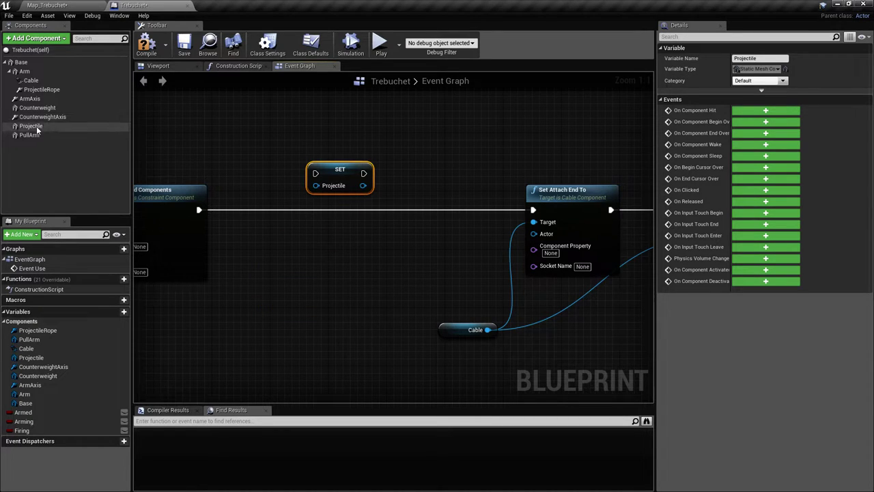
Insert the Set Projectile node into the execution flow between Set Constrained Components and Set Attach End To
right_click_drag(254, 239, 303, 214)
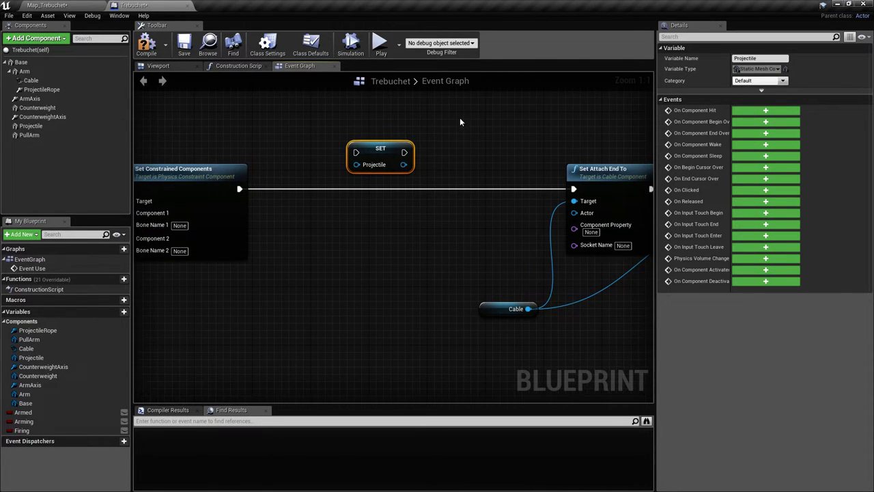
scroll(289, 328, "down", 8)
right_click_drag(289, 328, 645, 143)
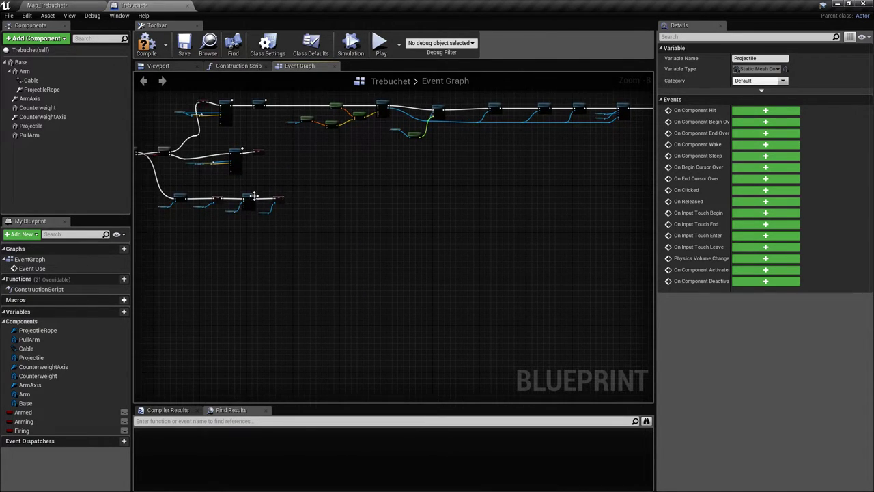
scroll(234, 275, "up", 5)
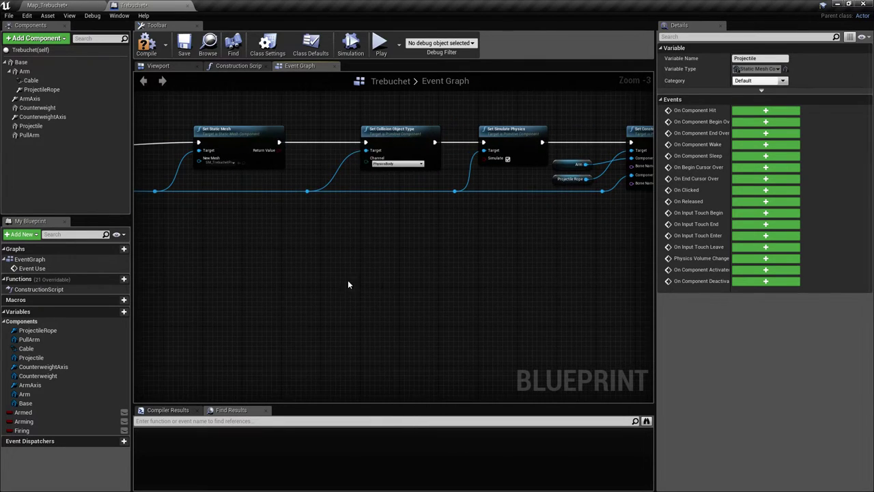
right_click_drag(295, 197, 409, 208)
right_click_drag(549, 240, 225, 249)
mouse_move(471, 266)
right_mouse_down()
mouse_move(181, 270)
mouse_move(420, 258)
right_mouse_up()
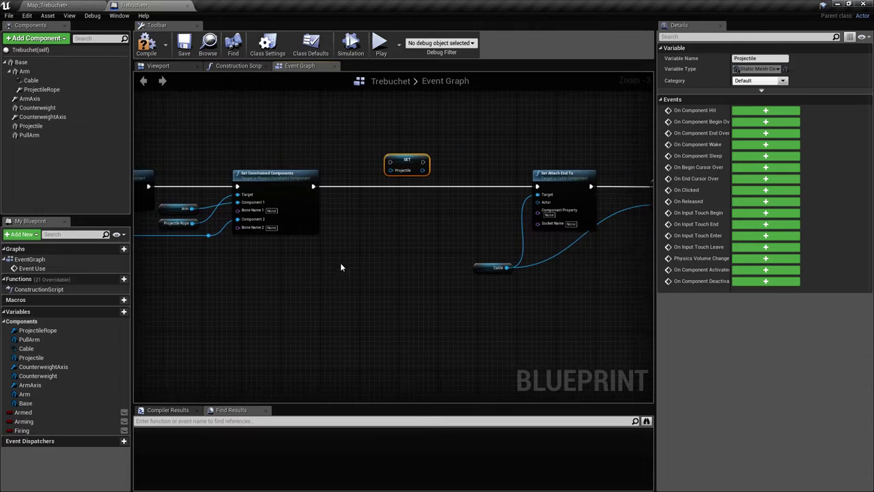
scroll(340, 267, "up", 3)
left_click_drag(296, 150, 370, 151)
right_click_drag(425, 153, 345, 164)
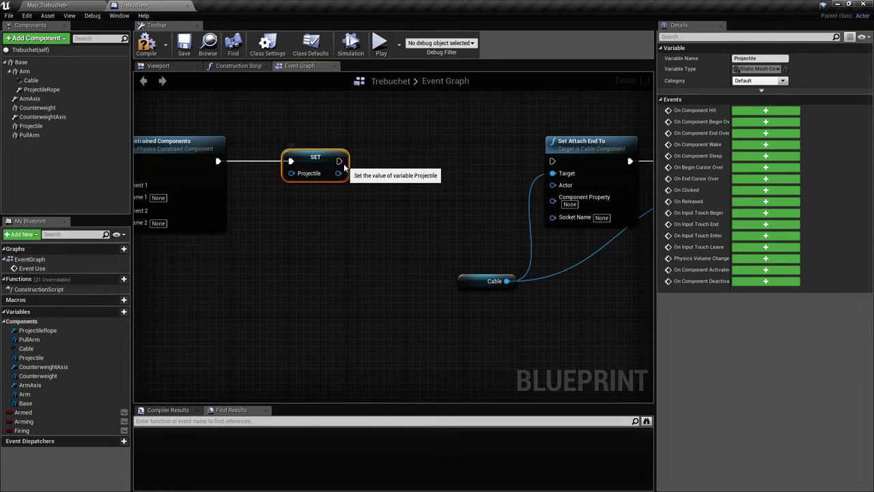
Extend the spawned mesh wire with a reroute node and connect it to the Projectile input of the SET node
right_click_drag(338, 220, 458, 233)
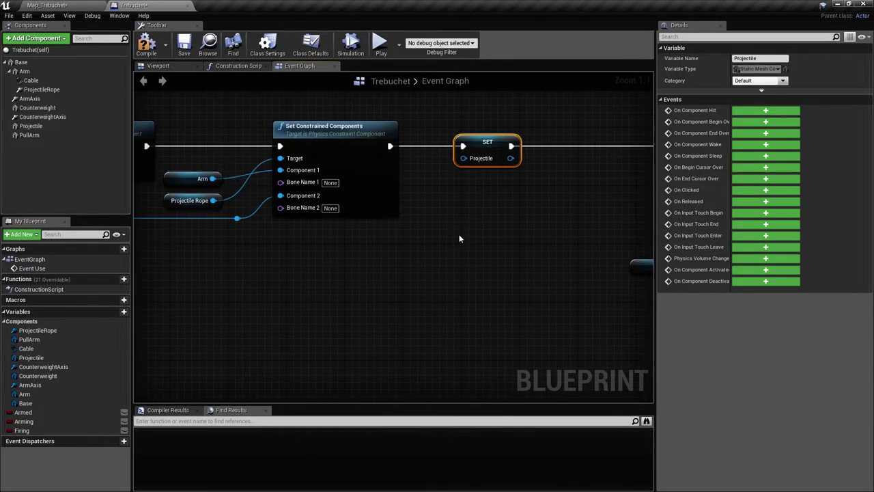
scroll(410, 253, "down", 1)
left_click_drag(268, 238, 452, 238)
type("rero")
key("Return")
right_click_drag(452, 240, 355, 244)
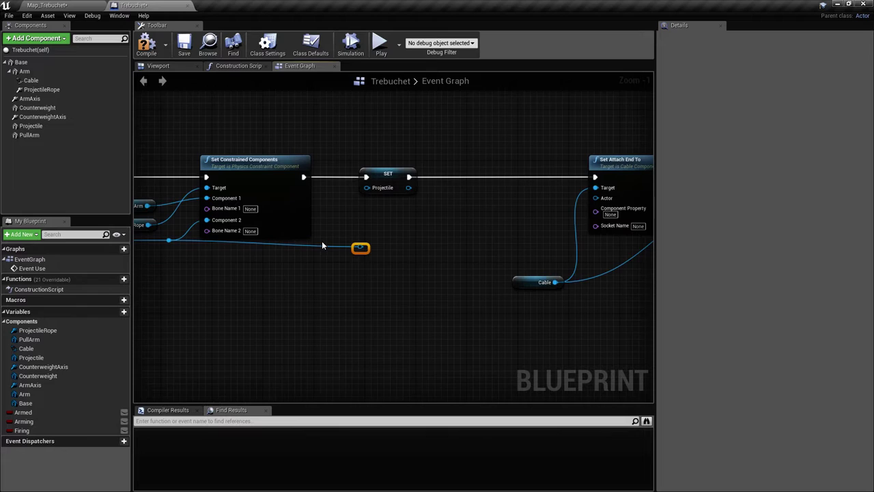
scroll(331, 241, "up", 1)
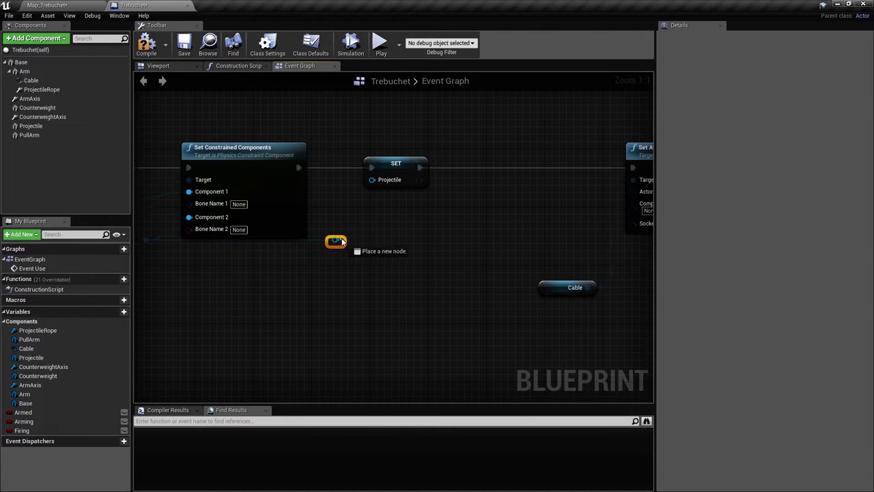
left_click_drag(335, 240, 371, 179)
Set the Component Property of Set Attach End To to Projectile and move the node closer to Set Projectile
right_click_drag(443, 219, 288, 216)
right_click_drag(478, 221, 408, 219)
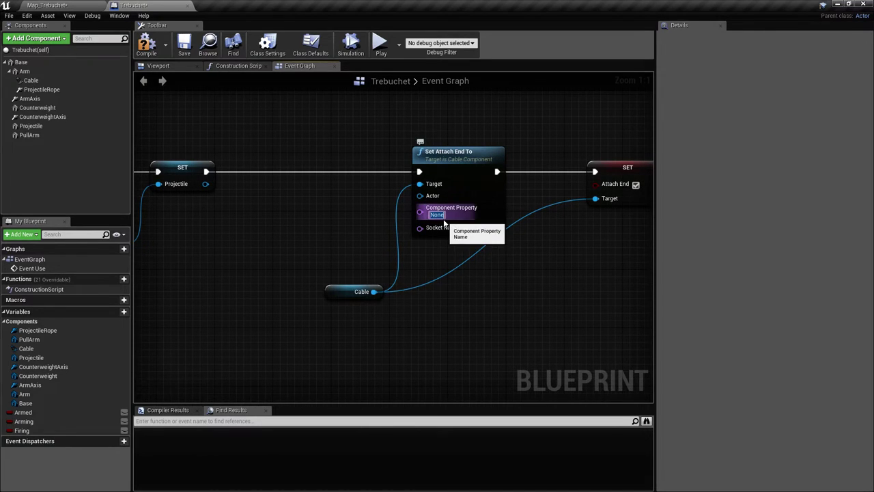
type("Projectile")
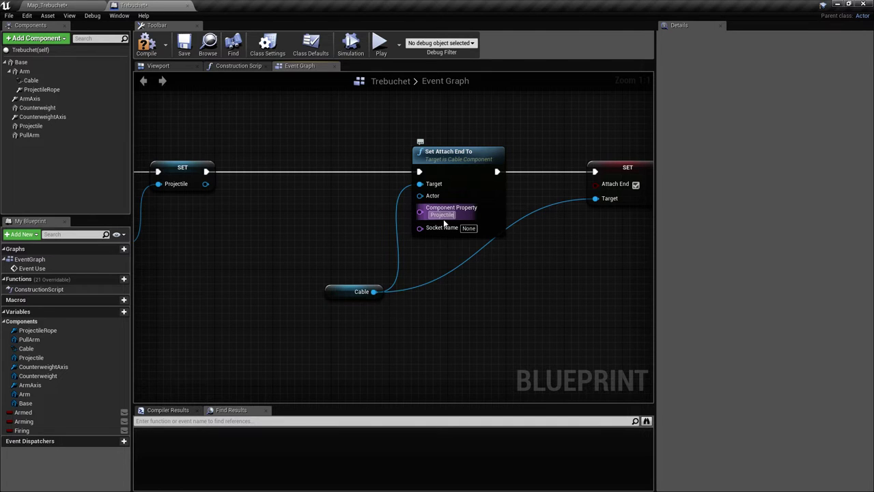
left_click_drag(459, 160, 386, 160)
Connect SET Attach End to SET Firing, and compile and save the blueprint
right_click_drag(363, 253, 204, 243)
left_click(380, 266)
key("ctrl+s")
scroll(406, 262, "down", 1)
left_click_drag(451, 171, 496, 172)
scroll(434, 246, "down", 1)
right_click_drag(434, 247, 624, 285)
scroll(449, 245, "down", 4)
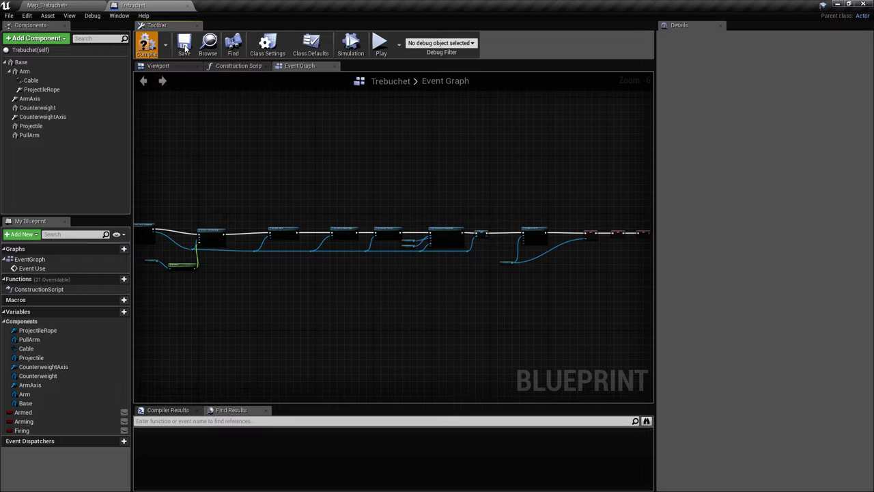
Play the Map_Trebuchet level to test whether the reloaded projectile is attached to the cable
left_click(77, 7)
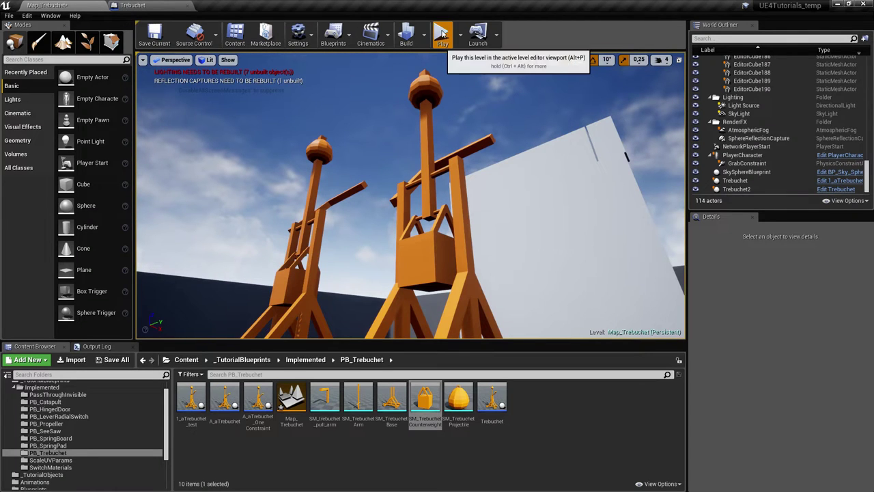
left_click(443, 34)
key("w")
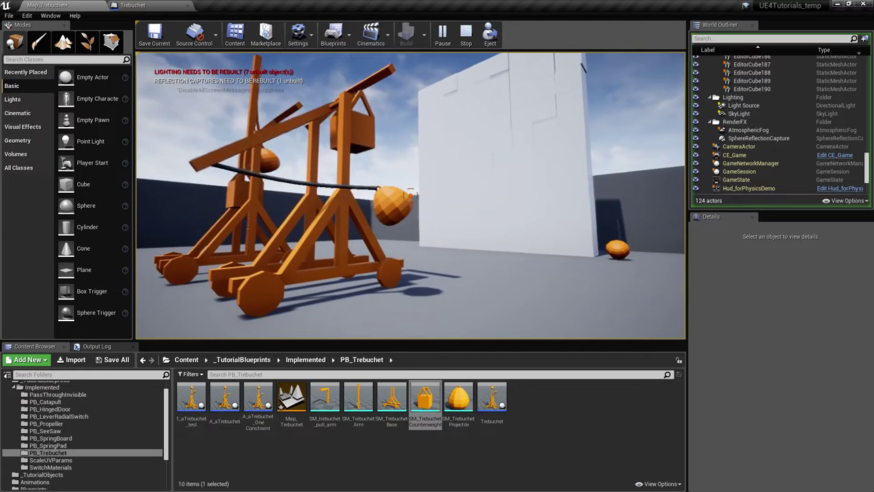
key("Escape")
Return to the Trebuchet event graph and add a Set Enable Collision node from the Cable reference
left_click(140, 5)
scroll(311, 198, "up", 4)
scroll(368, 203, "up", 1)
right_click_drag(367, 204, 438, 203)
left_click_drag(301, 289, 467, 210)
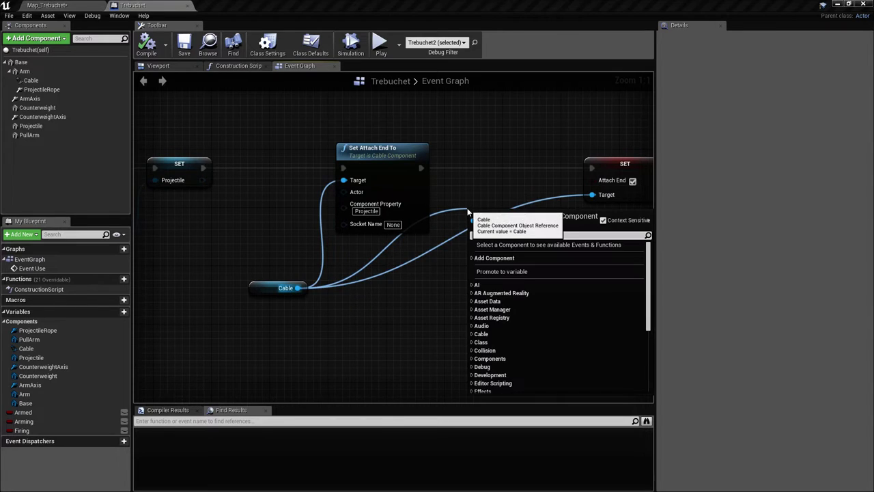
type("cable")
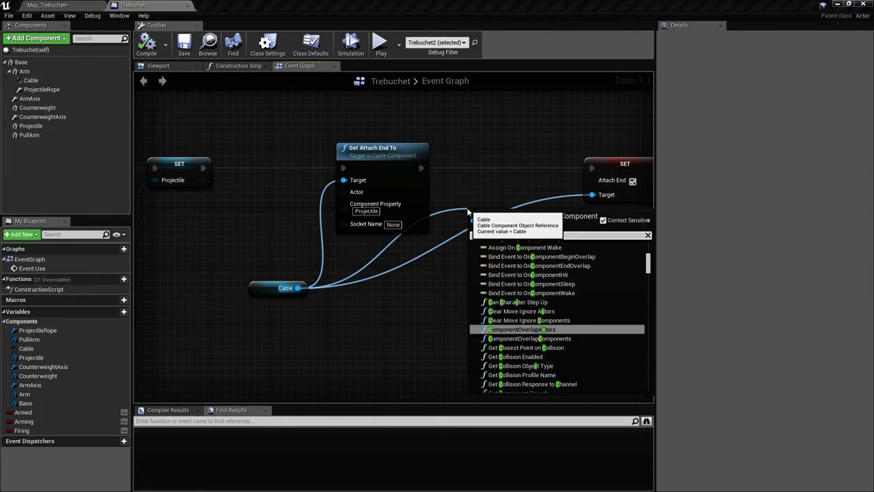
type(" cla")
key("BackSpace")
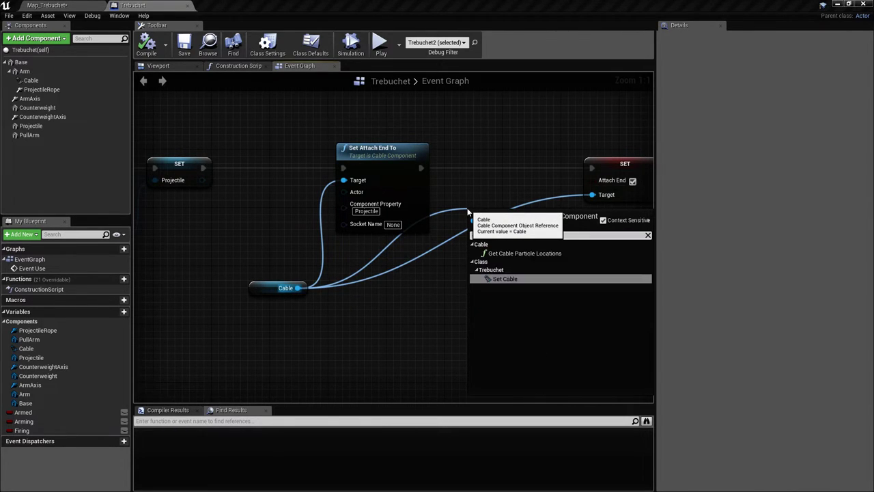
key("BackSpace")
key("BackSpace")
key("BackSpace")
key("BackSpace")
key("BackSpace")
key("BackSpace")
key("BackSpace")
key("BackSpace")
type("colli")
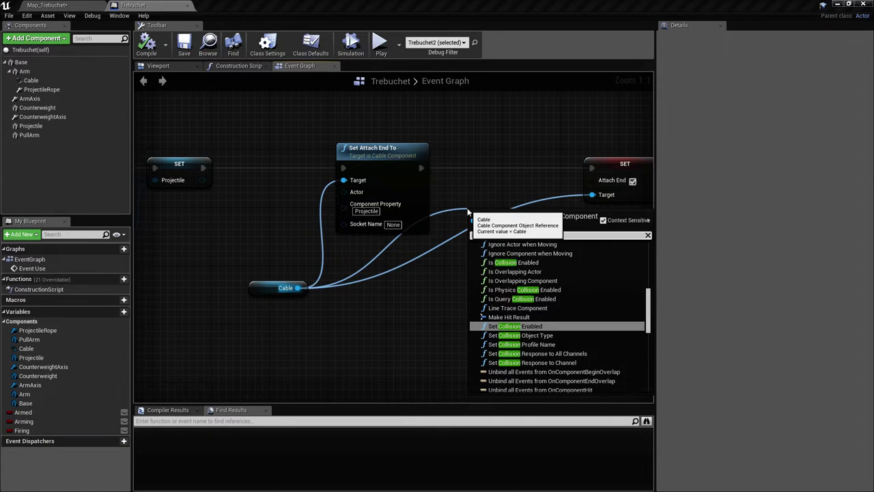
left_click_drag(649, 306, 649, 346)
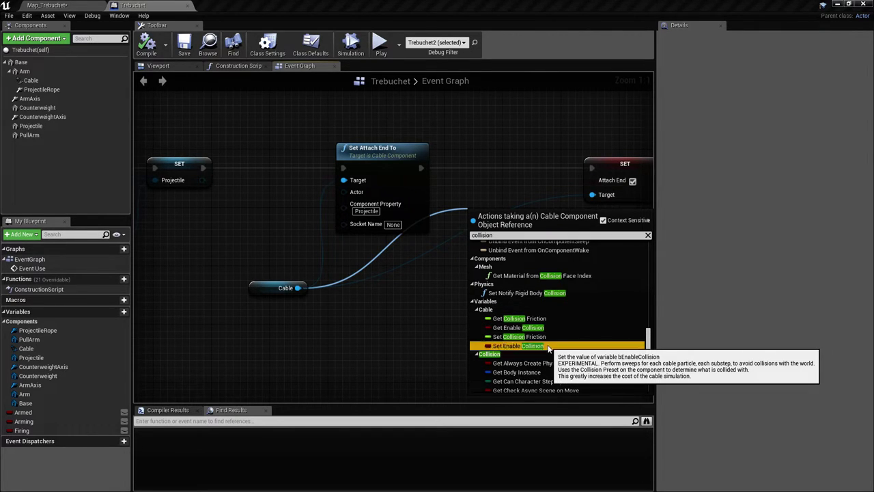
left_click(518, 346)
Connect SET Enable Collision between Set Attach End To and SET Attach End, leaving it unticked, and compile and save the blueprint
left_click_drag(503, 210, 422, 169)
left_click_drag(531, 168, 592, 168)
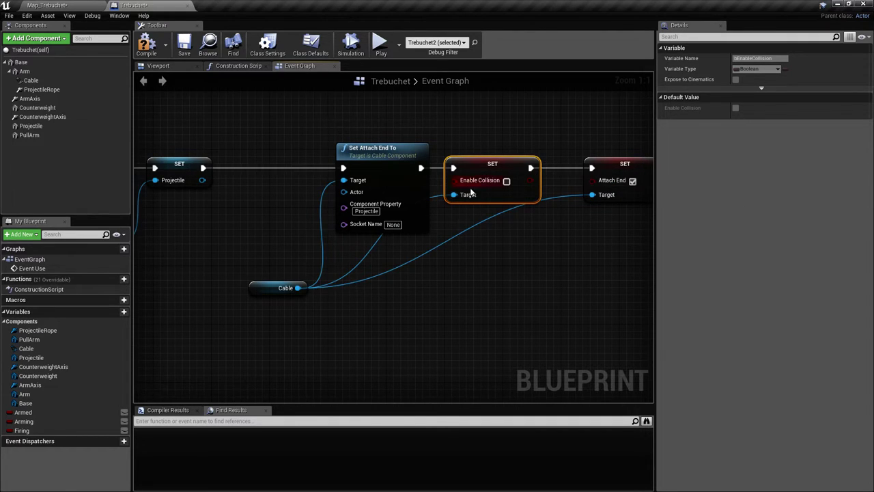
right_click_drag(529, 240, 388, 291)
left_click(491, 263)
key("ctrl+s")
scroll(456, 284, "down", 1)
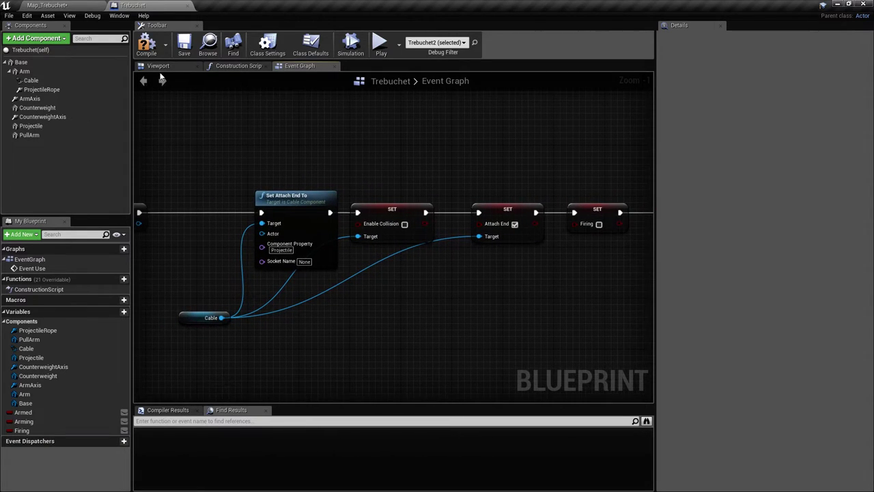
left_click(184, 45)
Play the Map_Trebuchet level to test reloading and firing the trebuchet with the cable's collision disabled on reload
right_click_drag(204, 152, 393, 152)
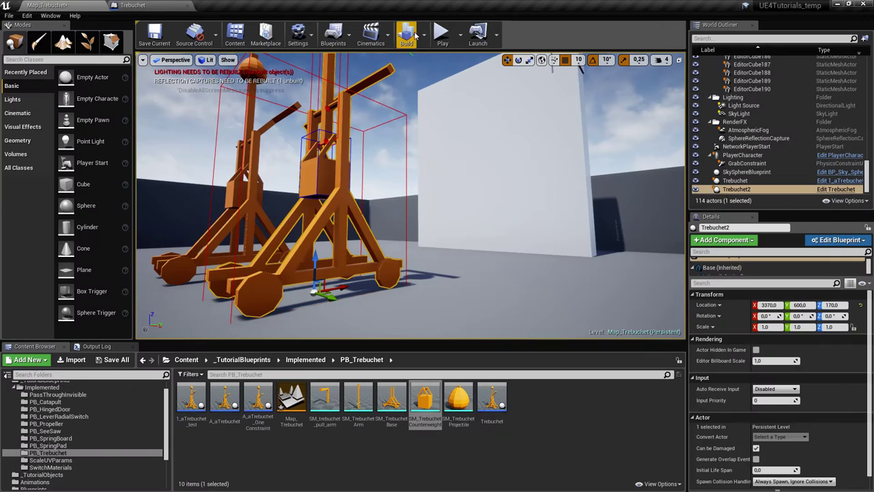
left_click(443, 36)
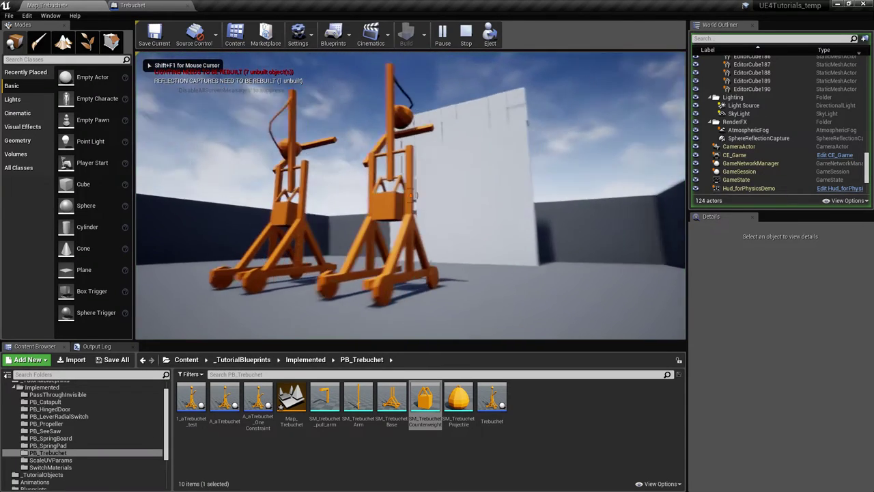
key("w")
key("s")
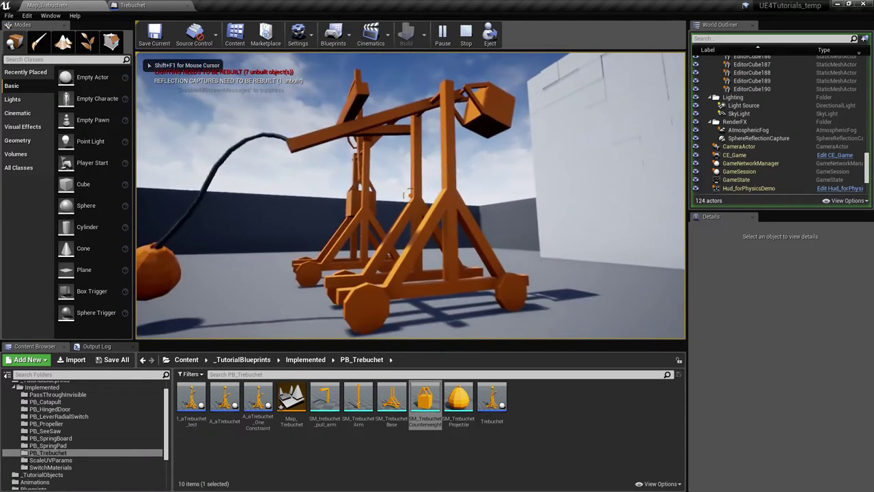
key("s")
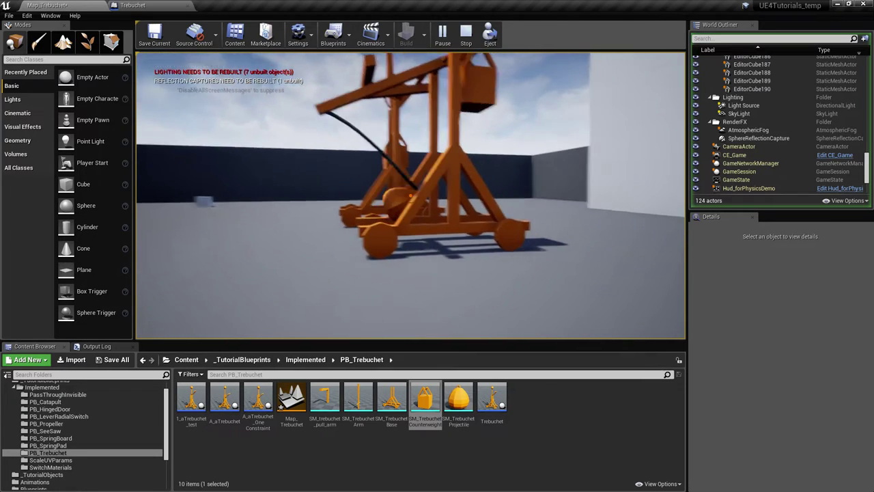
key("w")
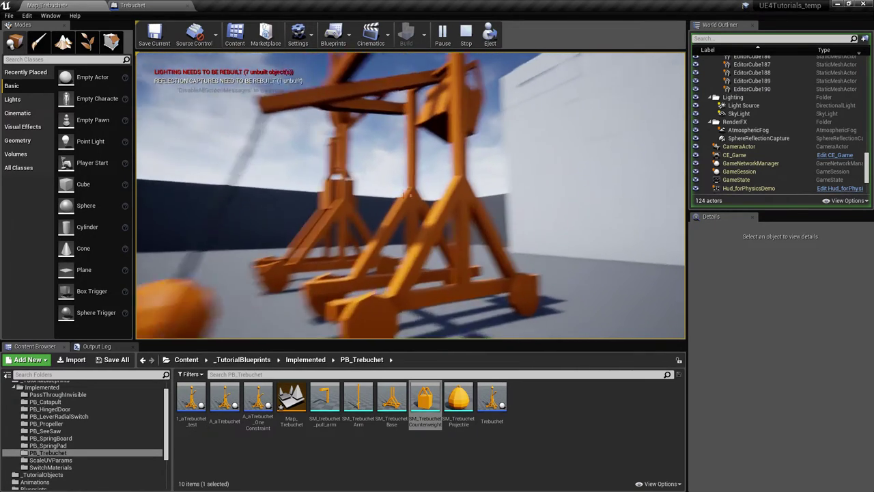
key("w")
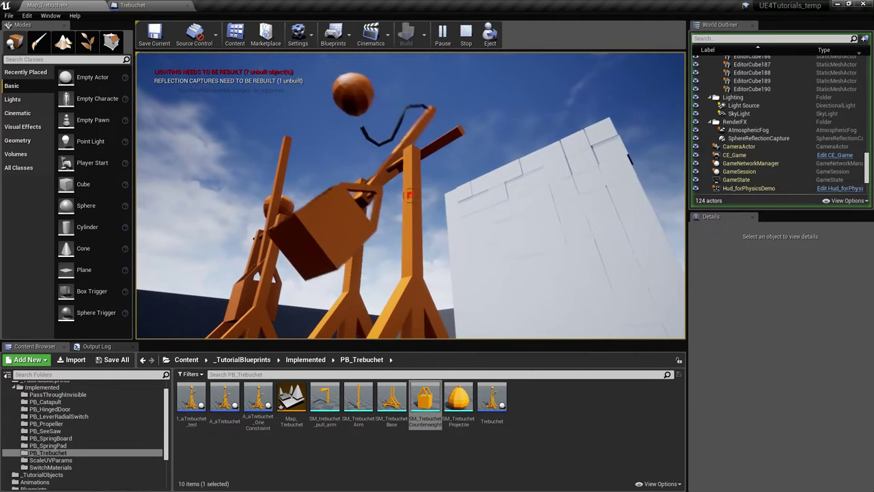
key("s")
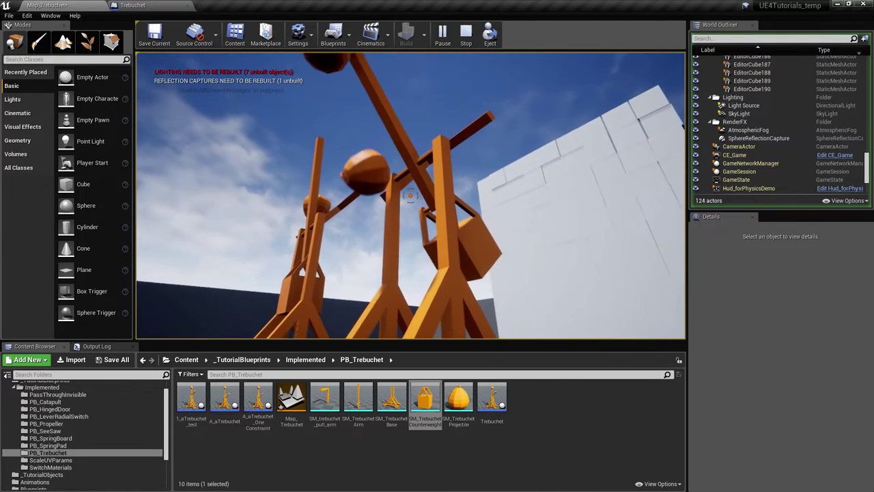
key("w")
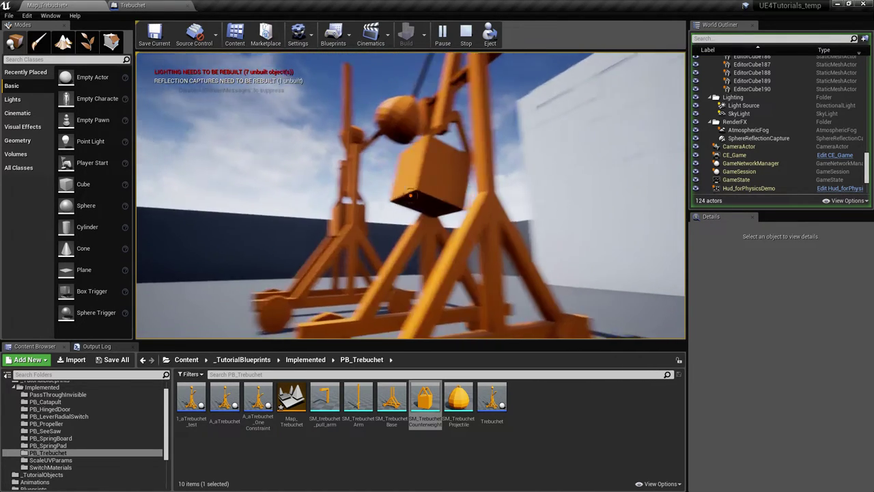
key("w")
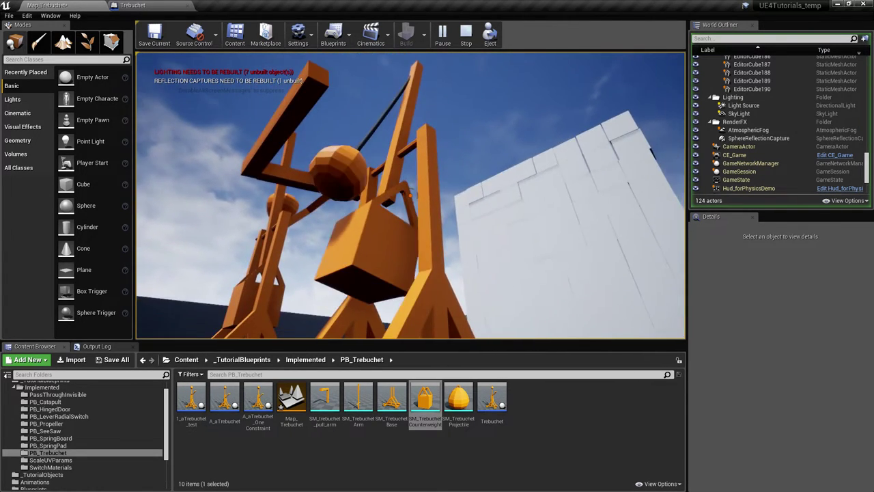
key("Escape")
Examine the pull arm and projectile of Trebuchet2 up close in the level
right_click_drag(410, 205, 372, 129)
key("w")
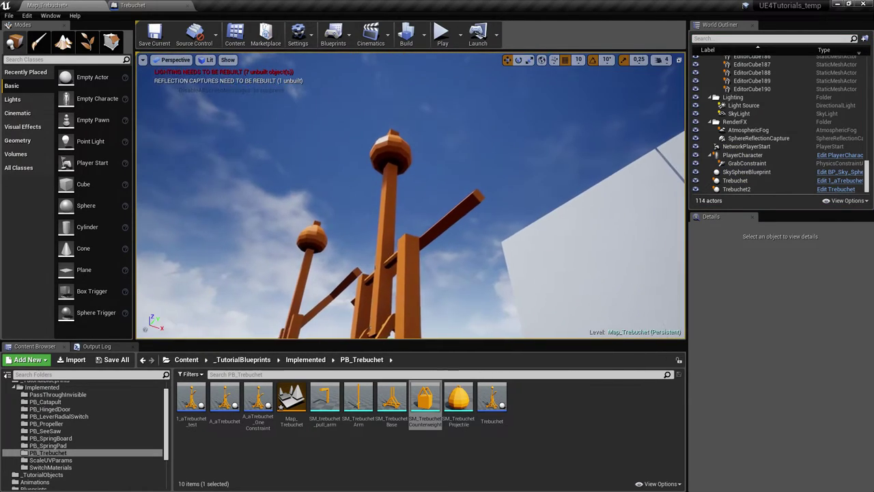
right_click_drag(393, 198, 451, 106)
left_click(440, 108)
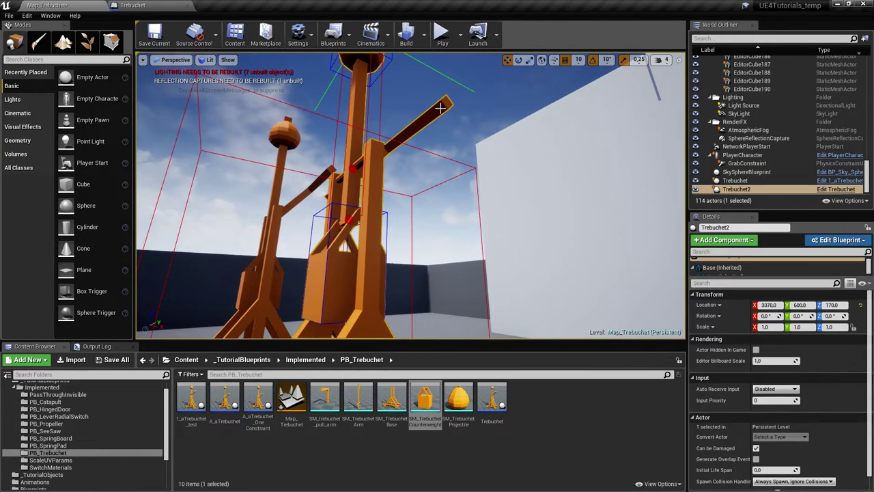
right_click_drag(331, 93, 333, 92)
right_click_drag(498, 242, 484, 235)
right_click_drag(394, 109, 392, 104)
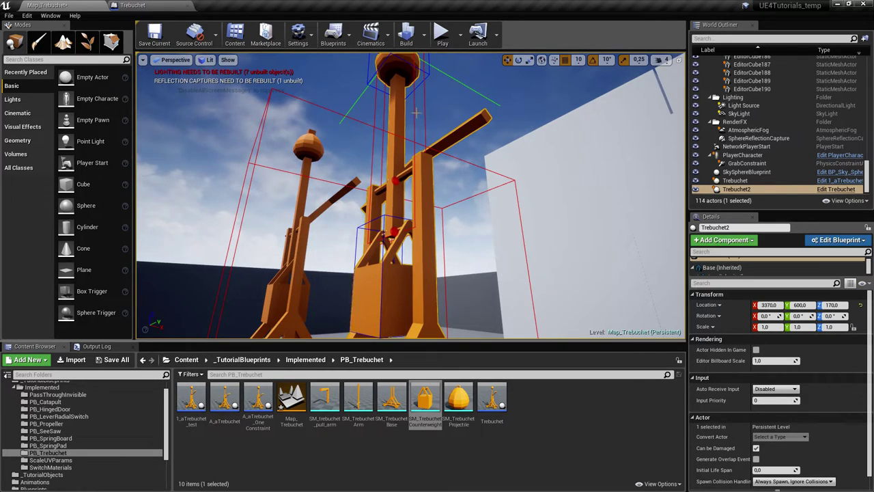
Play the level again briefly to watch the projectile's movement around the pull arm
left_click(442, 32)
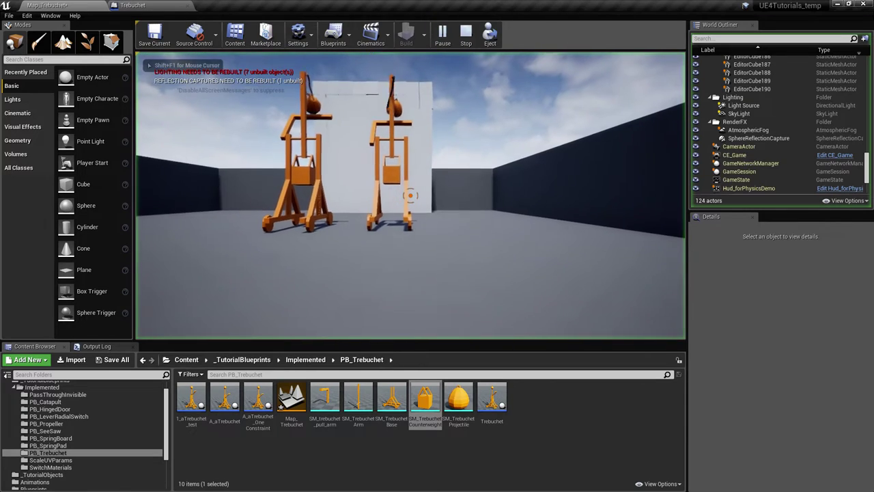
key("w")
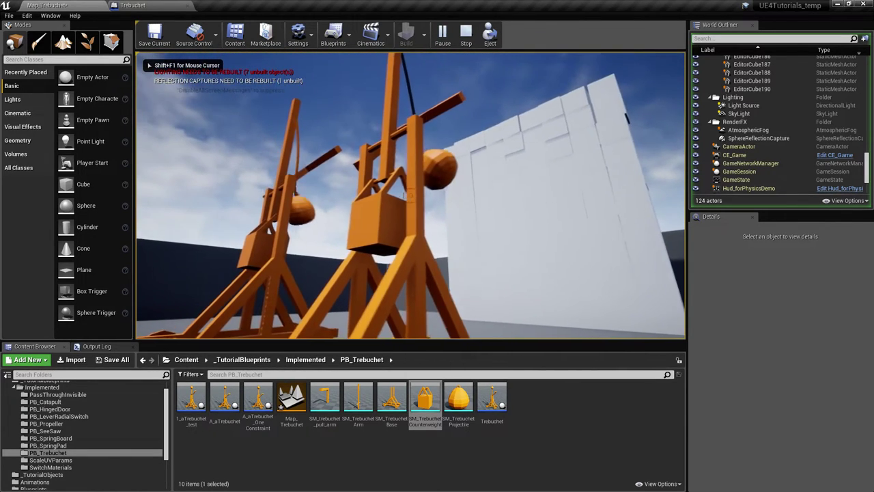
key("Escape")
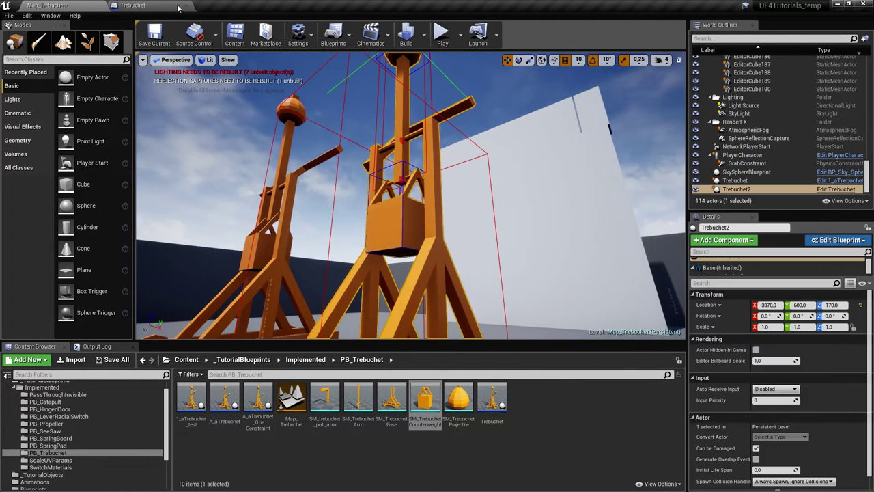
Enable Use CCD in the collision settings of the PullArm component, and compile and save the Trebuchet blueprint
left_click(161, 4)
right_click_drag(266, 110, 196, 102)
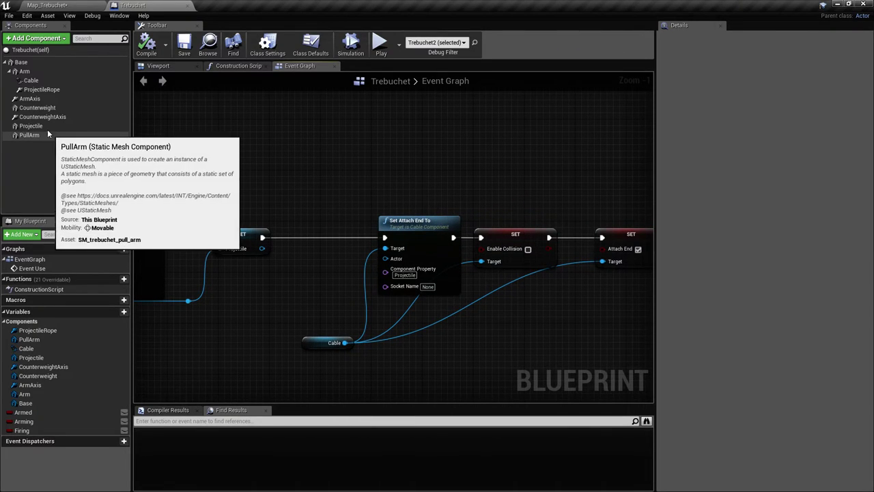
left_click(42, 73)
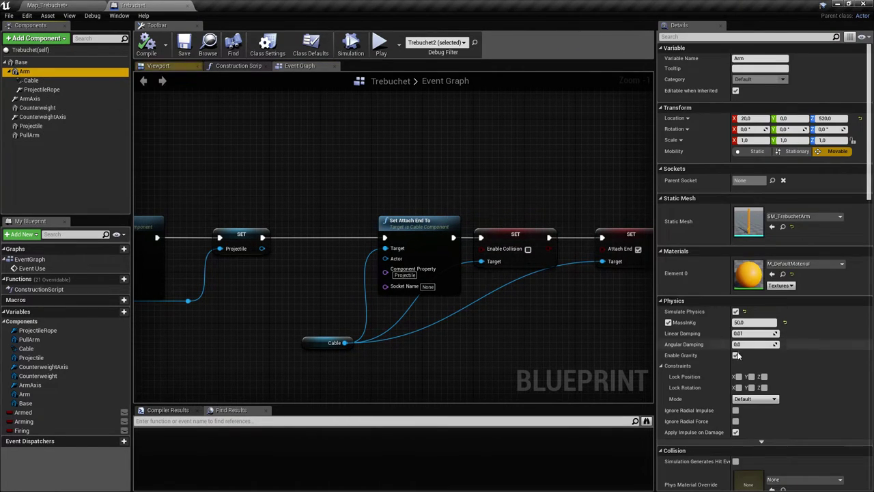
scroll(793, 336, "down", 6)
scroll(799, 325, "down", 10)
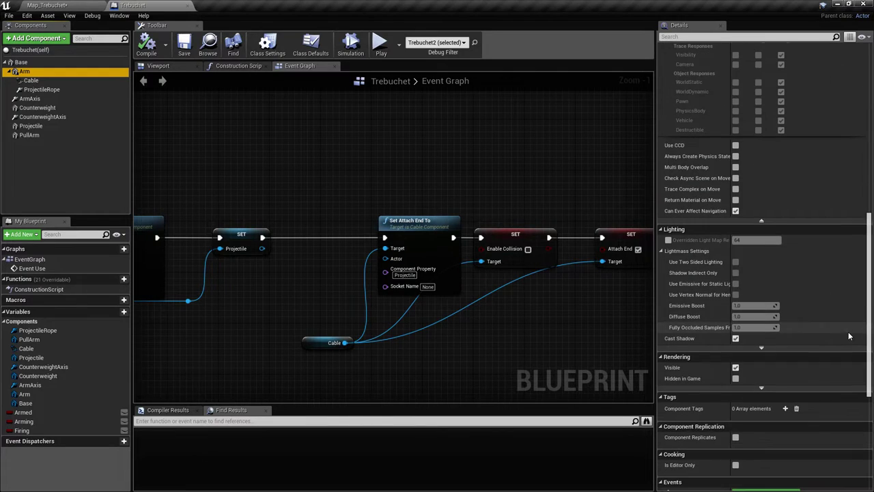
scroll(788, 273, "up", 5)
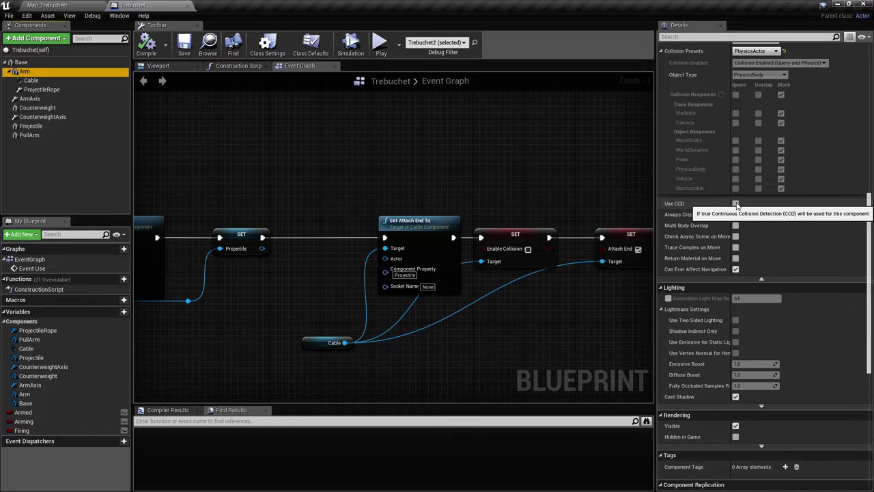
left_click(62, 135)
left_click(736, 203)
right_click_drag(413, 168, 420, 168)
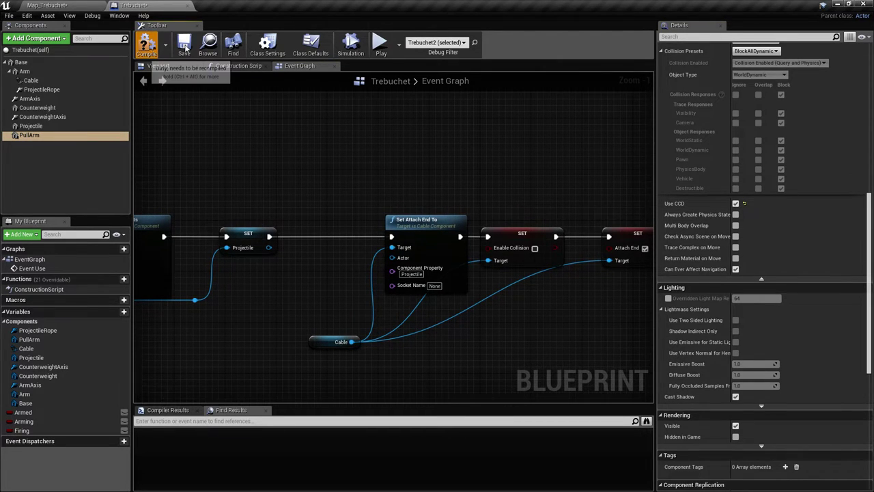
left_click(184, 48)
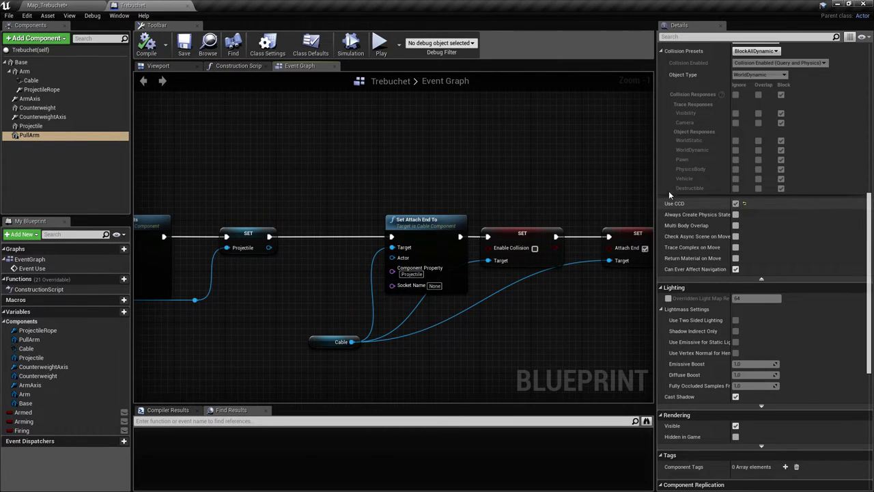
Play the Map_Trebuchet level to test repeated reloading and firing with continuous collision detection on the pull arm
left_click(46, 5)
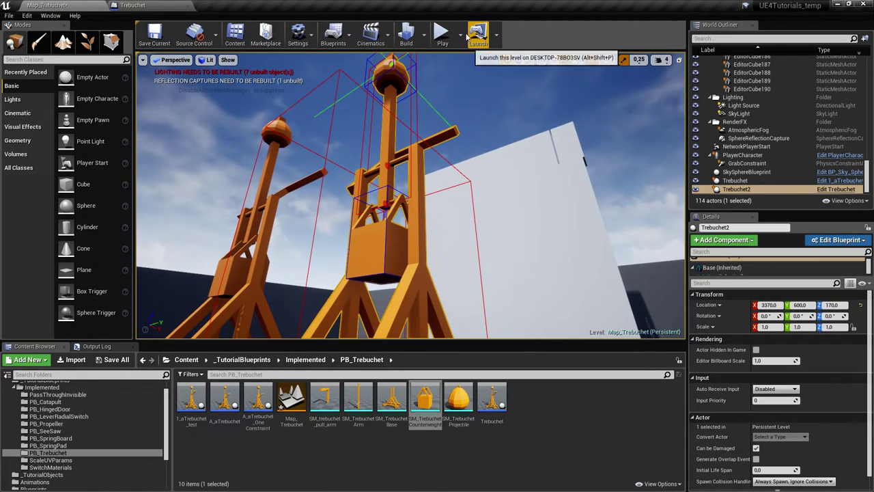
left_click(441, 34)
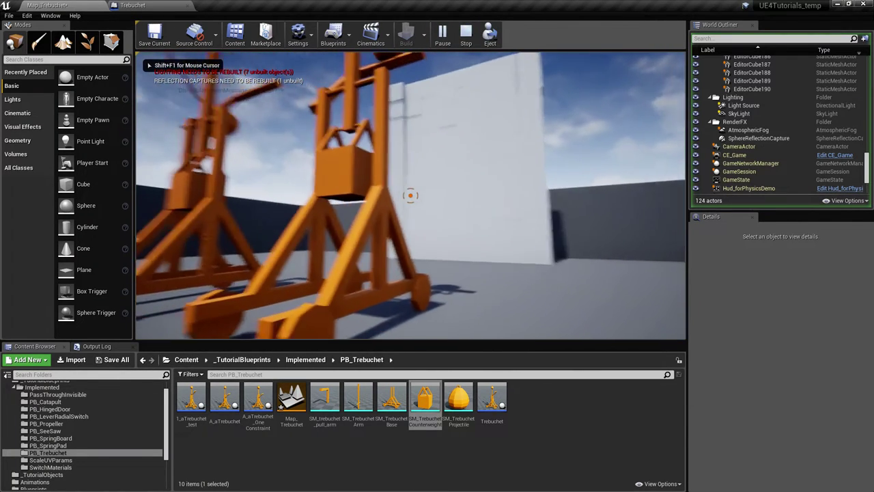
key("w")
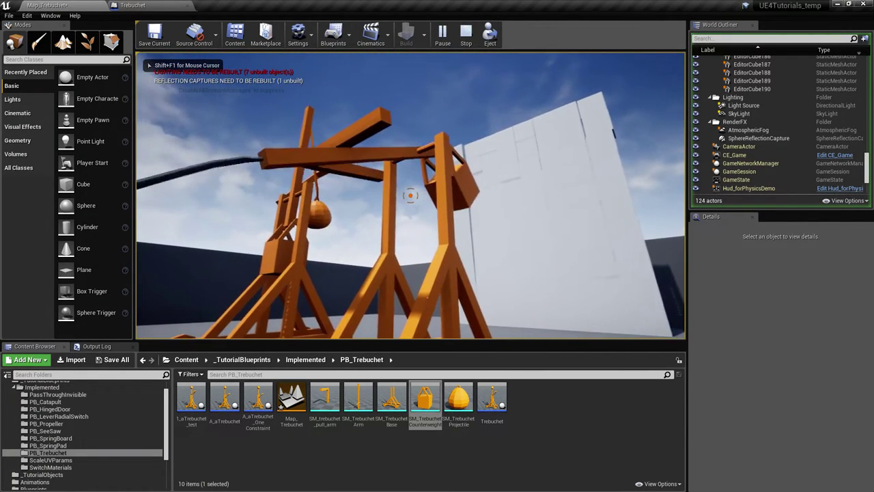
key("d")
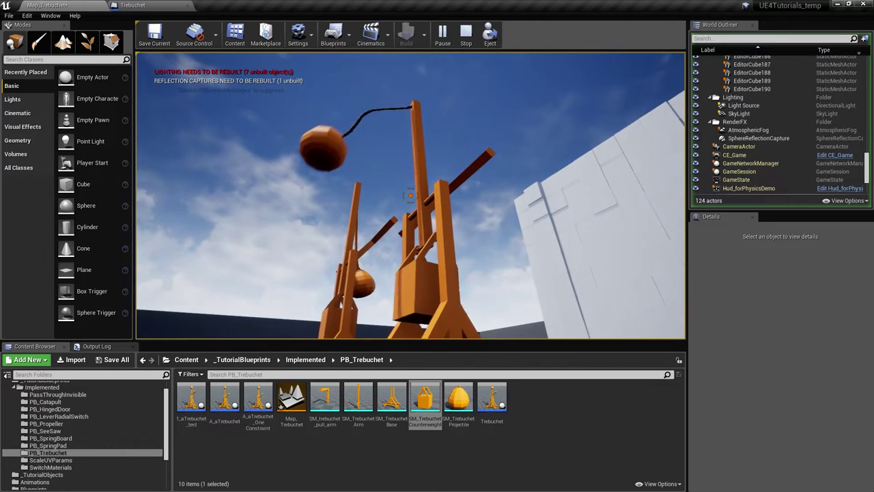
key("w")
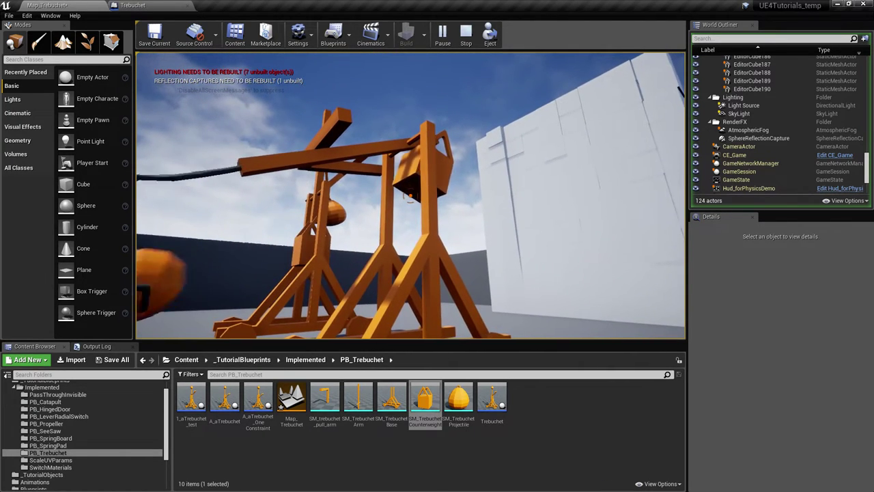
key("w")
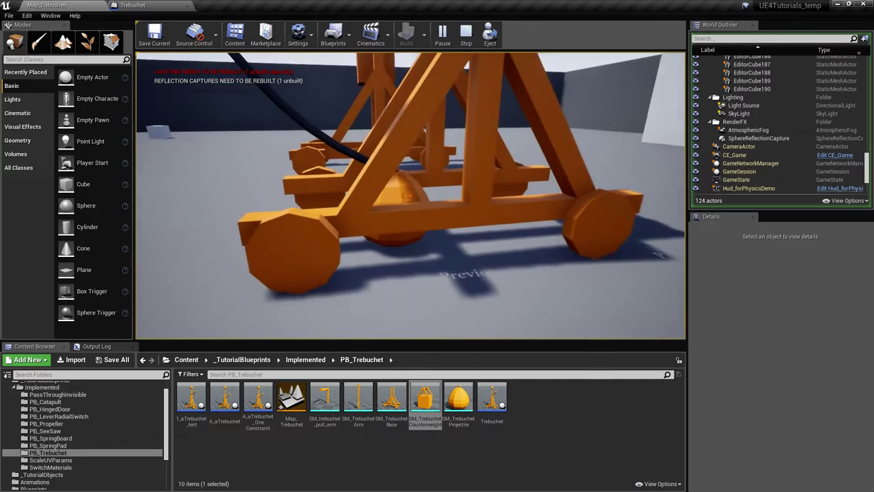
key("s")
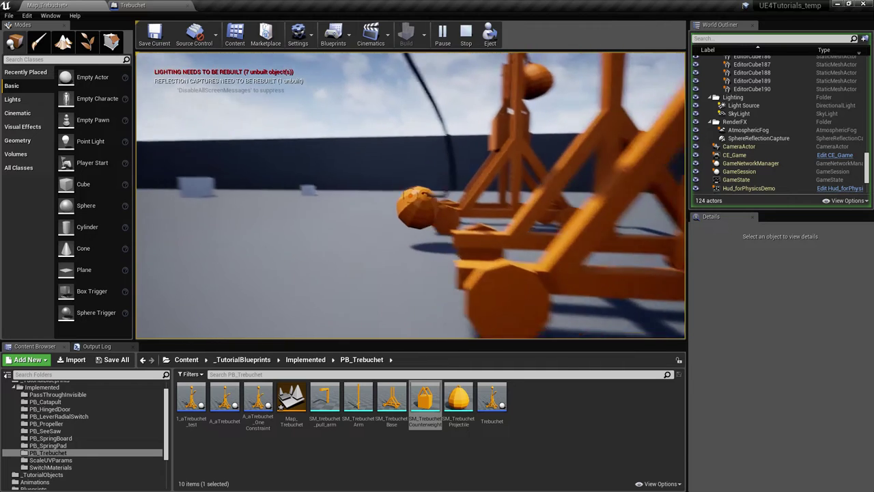
Examine the reloaded projectile, cable and lowered arm of the running trebuchet from several sides, and stop the play session
key("s")
key("w")
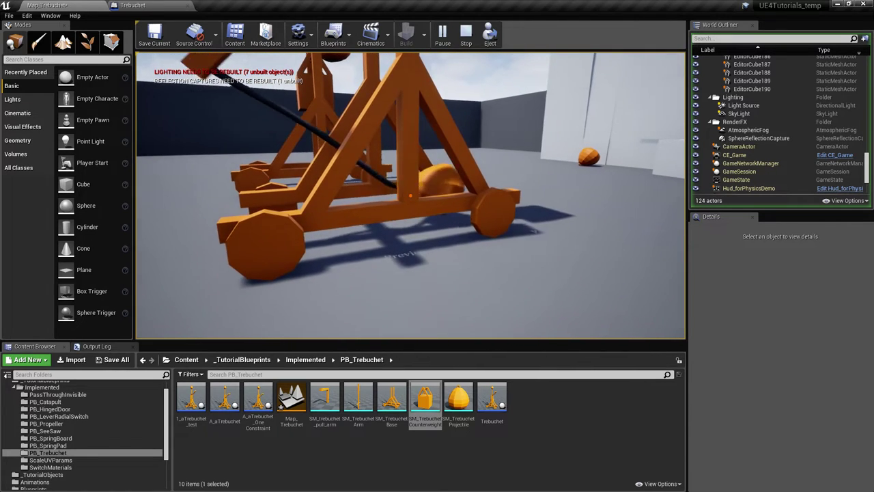
key("d")
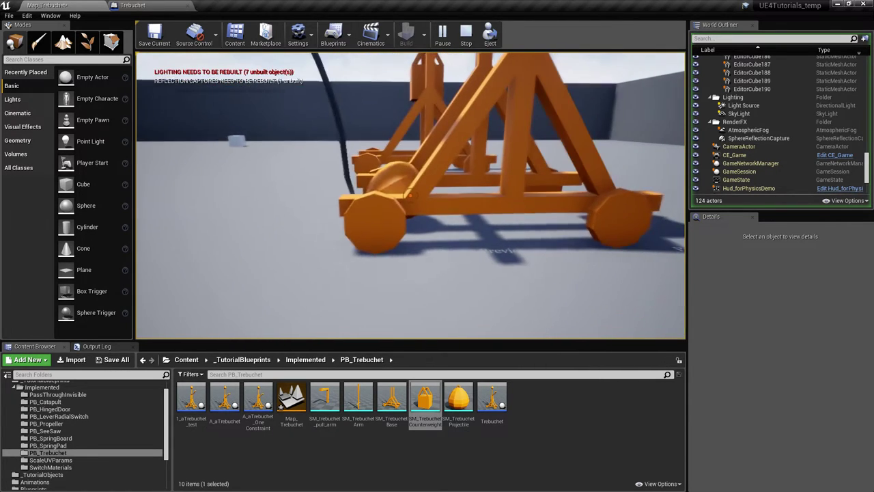
key("w")
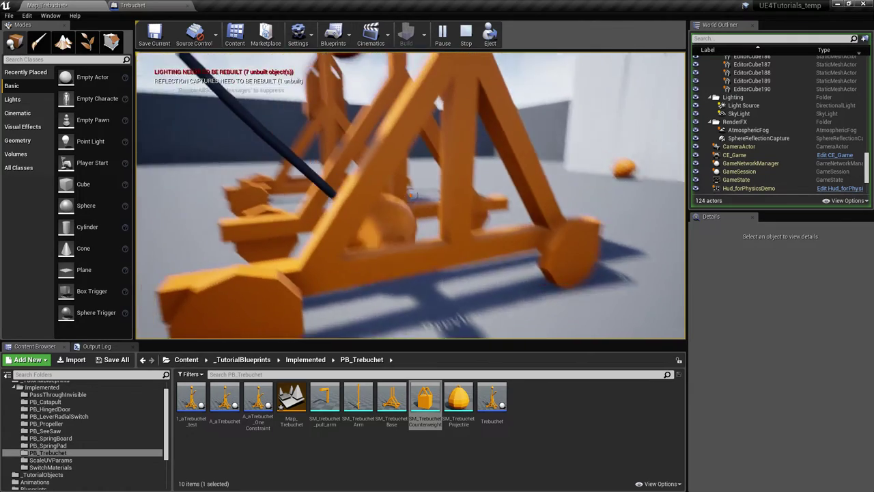
key("s")
key("a")
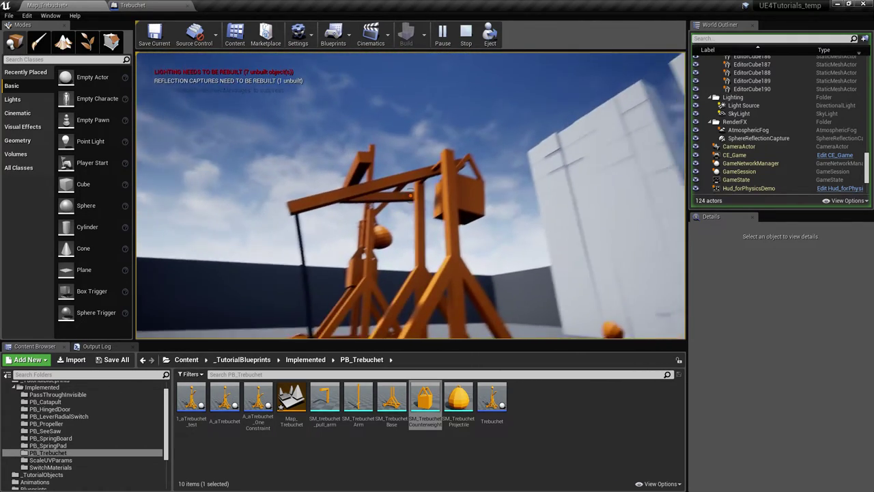
key("w")
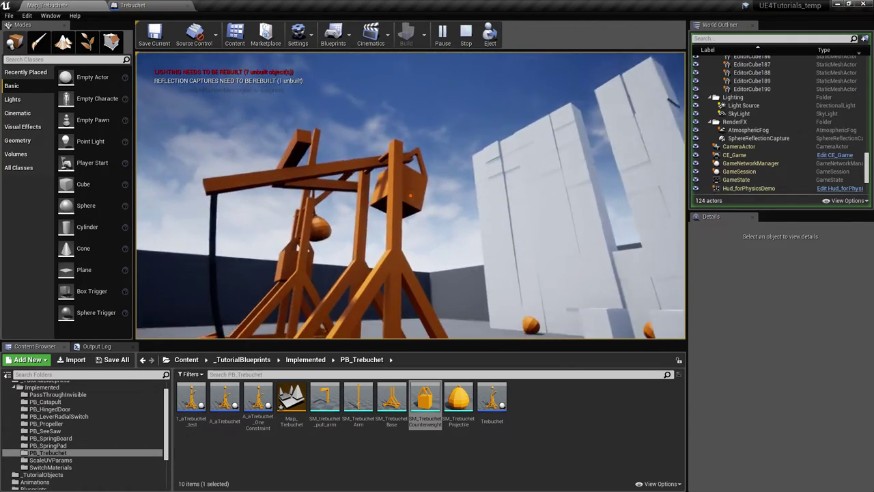
key("d")
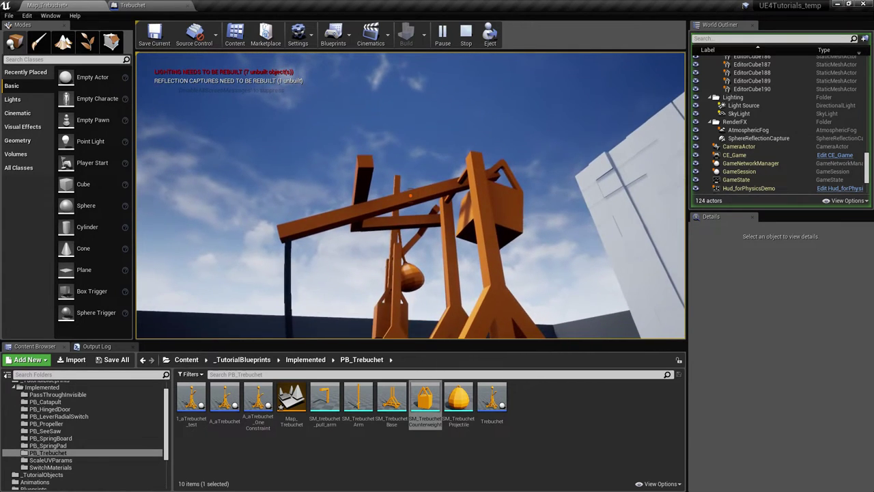
key("a")
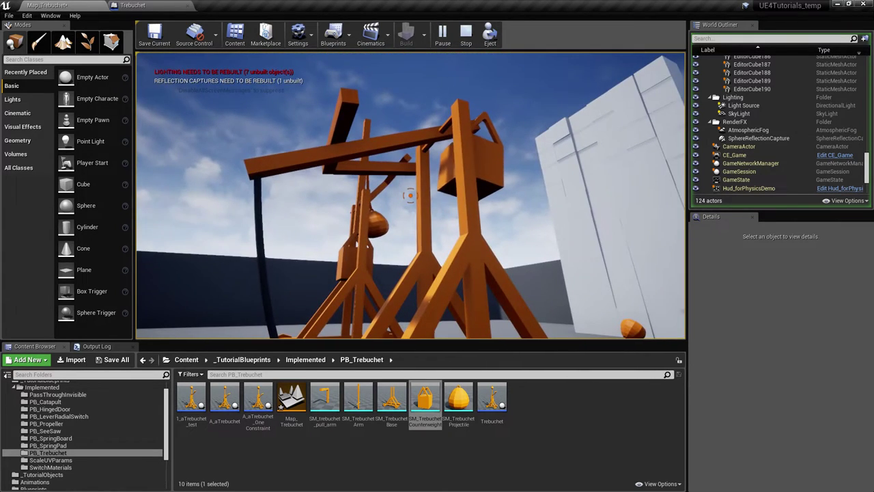
key("Escape")
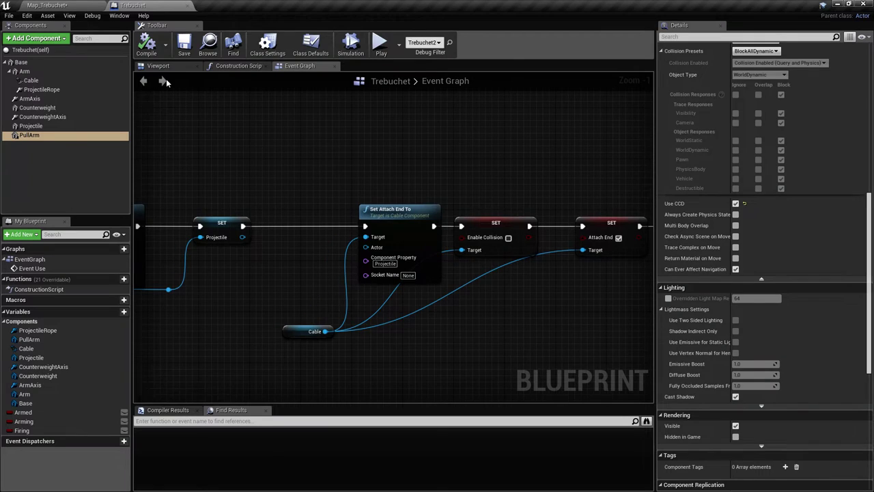
Inspect the PullArm component's shape and transform settings in the Trebuchet blueprint's 3D preview
left_click(158, 66)
right_click_drag(437, 237, 483, 236)
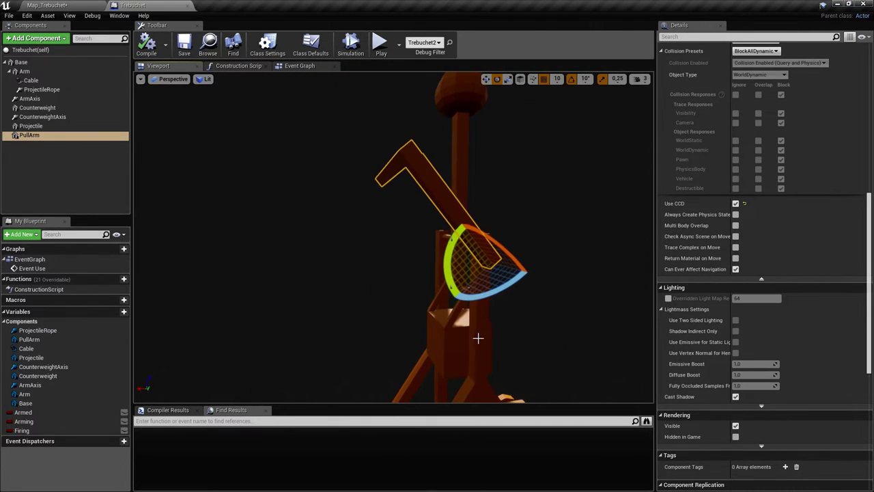
right_click_drag(478, 338, 502, 347)
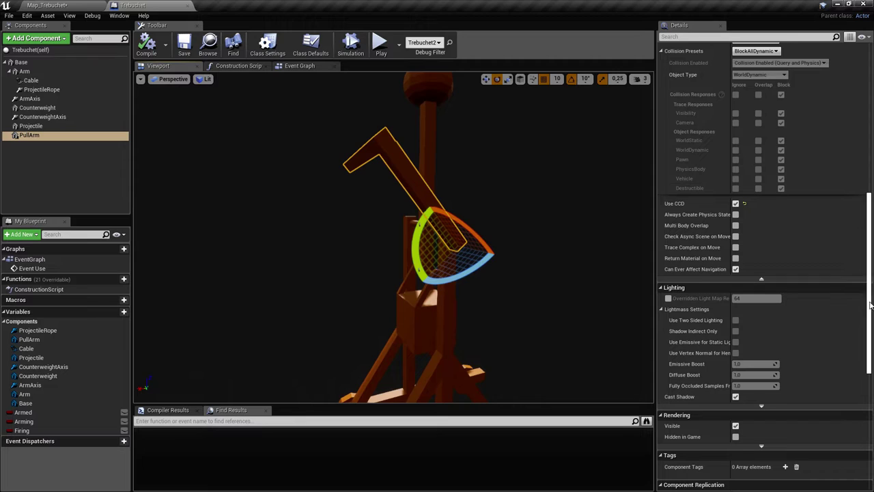
scroll(870, 306, "up", 10)
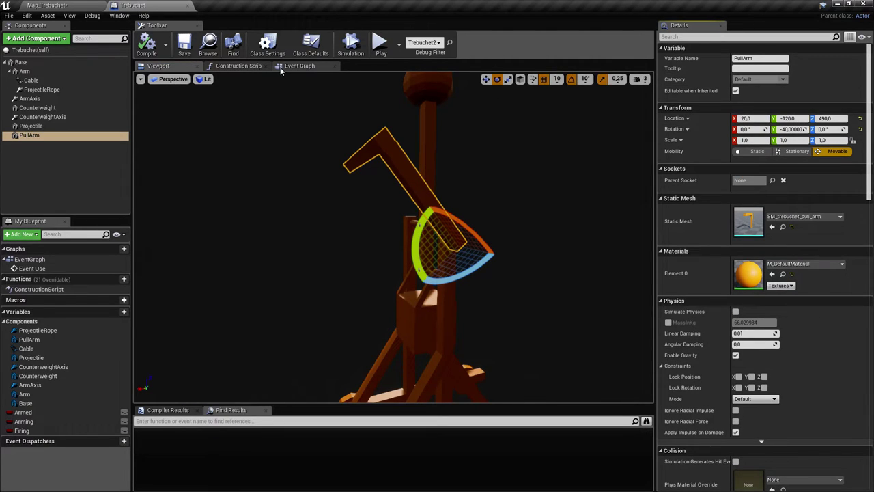
left_click(305, 68)
right_click_drag(314, 170, 410, 90)
scroll(406, 140, "down", 2)
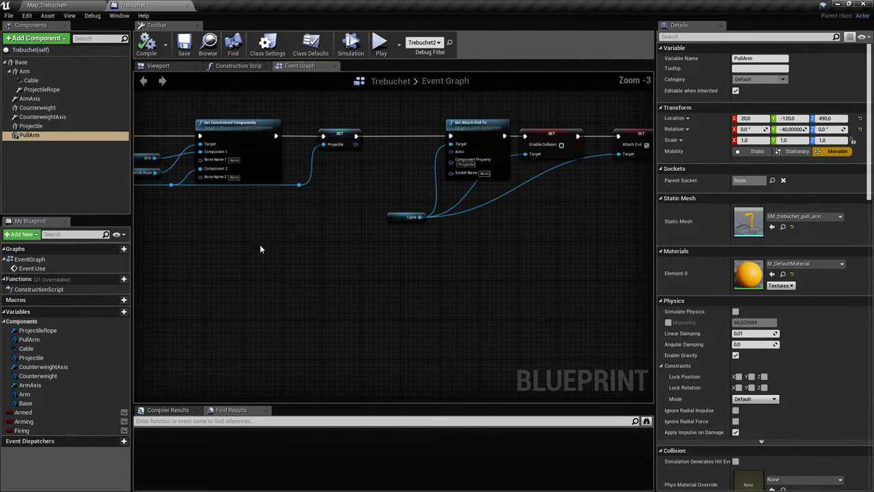
right_click_drag(340, 248, 669, 264)
right_click_drag(269, 287, 557, 294)
scroll(556, 295, "down", 6)
right_click_drag(366, 326, 591, 211)
scroll(475, 273, "up", 5)
right_click_drag(445, 248, 305, 272)
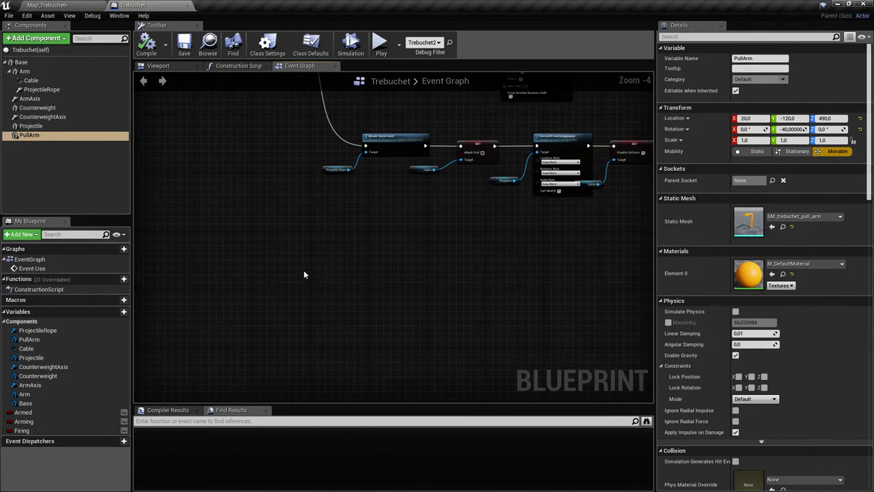
right_click(304, 274)
type("begin")
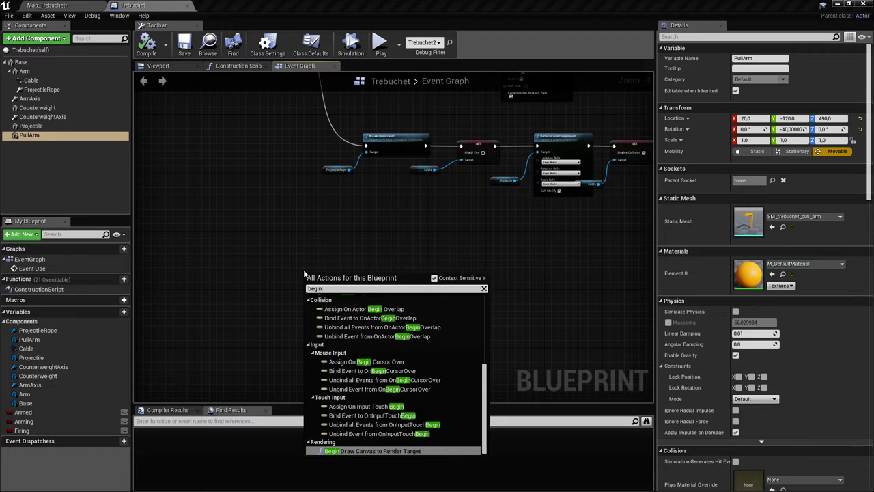
type("play")
key("Return")
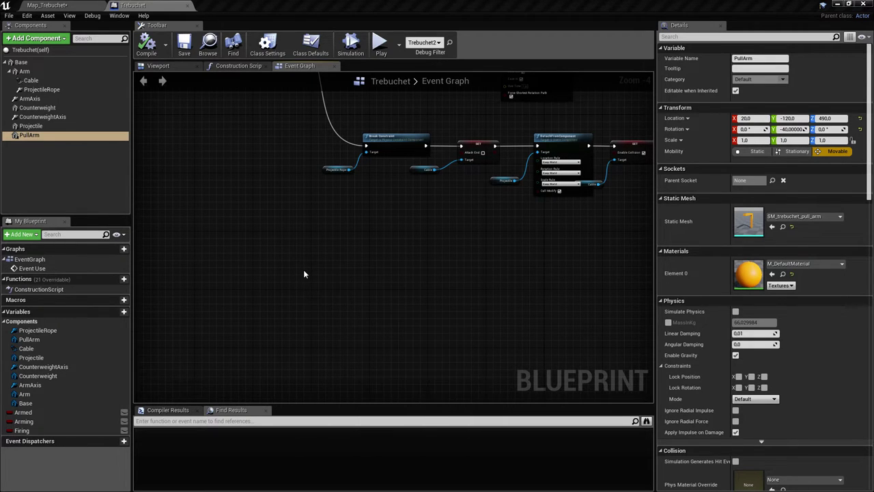
right_click_drag(367, 284, 366, 243)
scroll(362, 241, "up", 4)
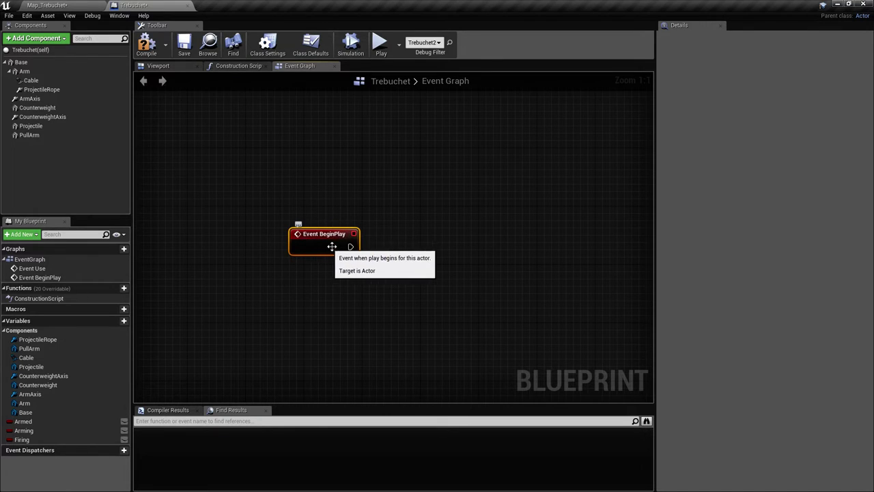
key("Delete")
Review the Event Graph from the Break Constraint branch through the reload chain to the closing Firing and Armed setters
scroll(352, 359, "down", 4)
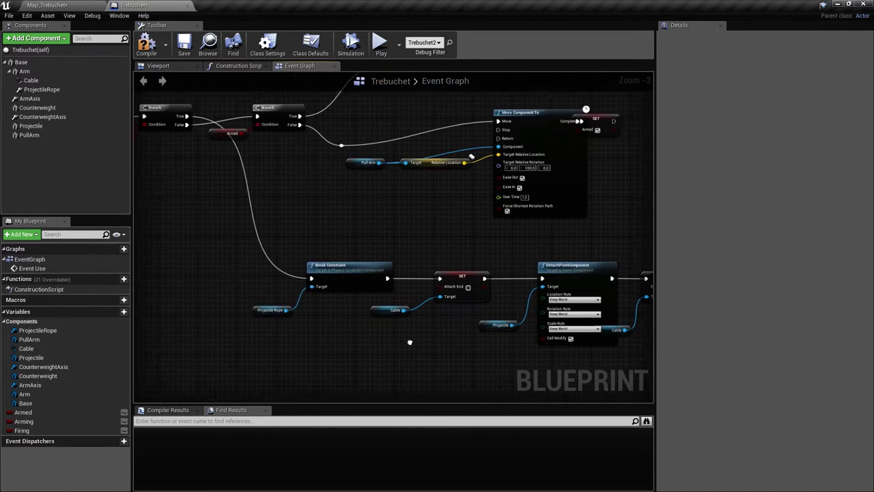
right_click_drag(409, 342, 504, 378)
mouse_move(327, 311)
right_mouse_down()
mouse_move(405, 318)
mouse_move(257, 265)
right_mouse_up()
right_click_drag(451, 347, 241, 301)
right_click_drag(546, 240, 348, 371)
right_click_drag(599, 175, 205, 359)
scroll(361, 320, "down", 5)
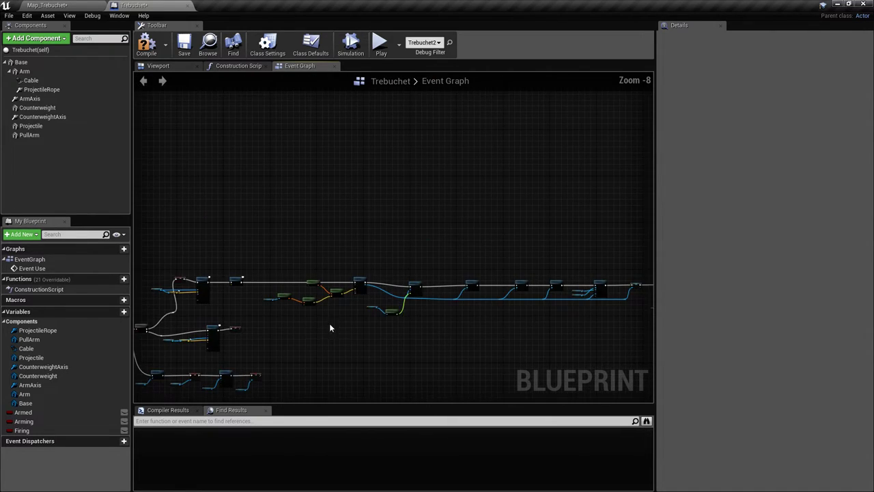
right_click_drag(344, 325, 340, 252)
right_click_drag(478, 247, 259, 218)
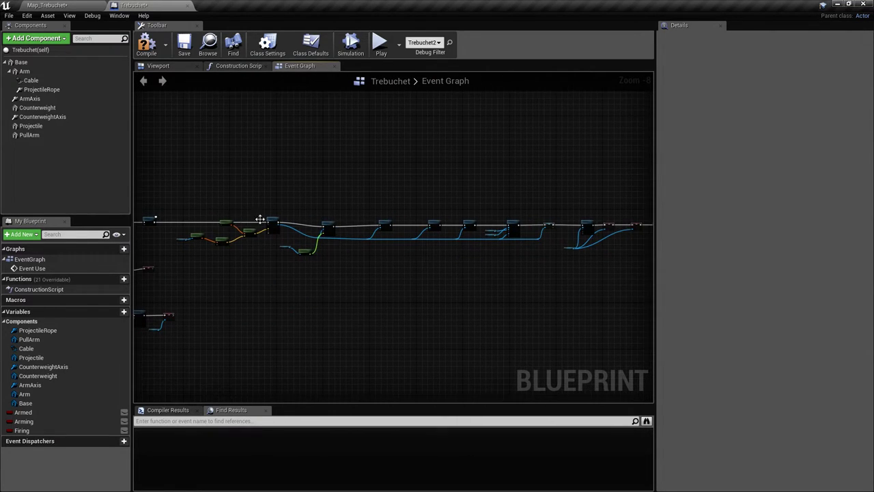
right_click_drag(575, 233, 322, 232)
scroll(322, 231, "up", 5)
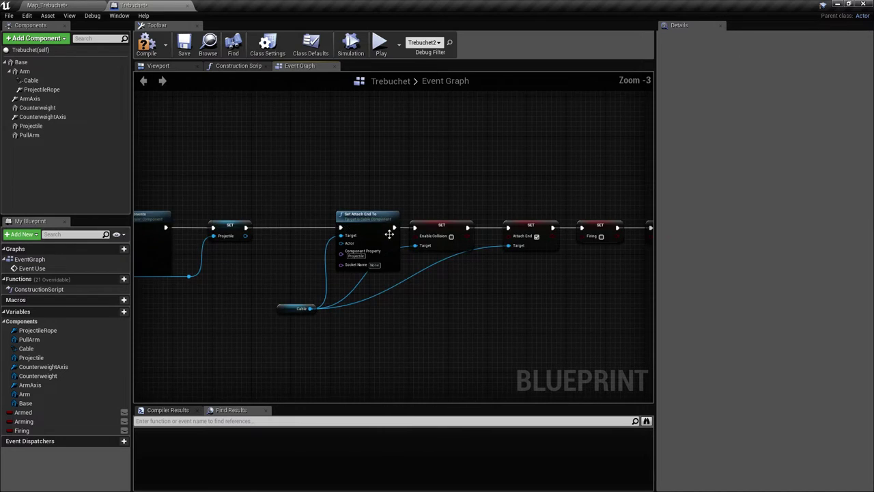
right_click_drag(444, 243, 347, 229)
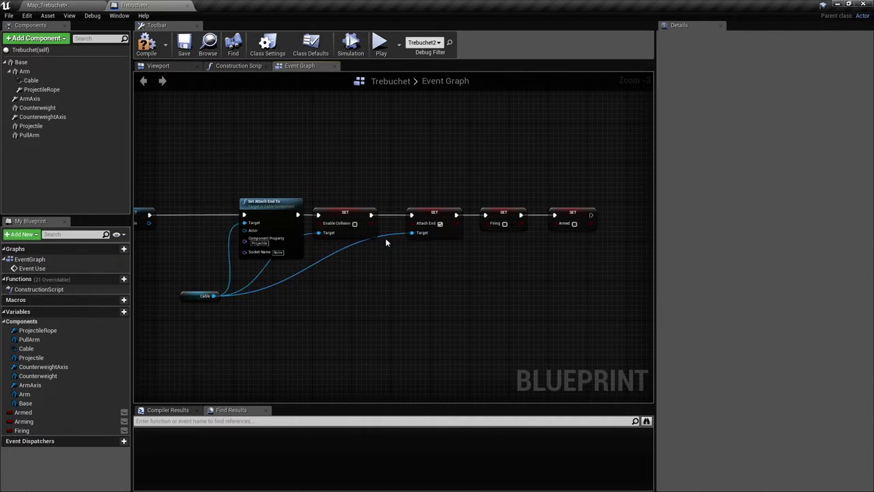
Trace the Event Graph back from the reload chain to the arming branch and inspect its PullArm Move Component To node
scroll(297, 317, "down", 3)
right_click_drag(297, 317, 644, 271)
scroll(643, 271, "down", 3)
scroll(256, 295, "up", 5)
right_click_drag(256, 296, 523, 267)
scroll(479, 262, "up", 4)
scroll(478, 262, "down", 4)
right_click_drag(312, 287, 455, 273)
right_click_drag(418, 216, 299, 263)
scroll(299, 263, "down", 3)
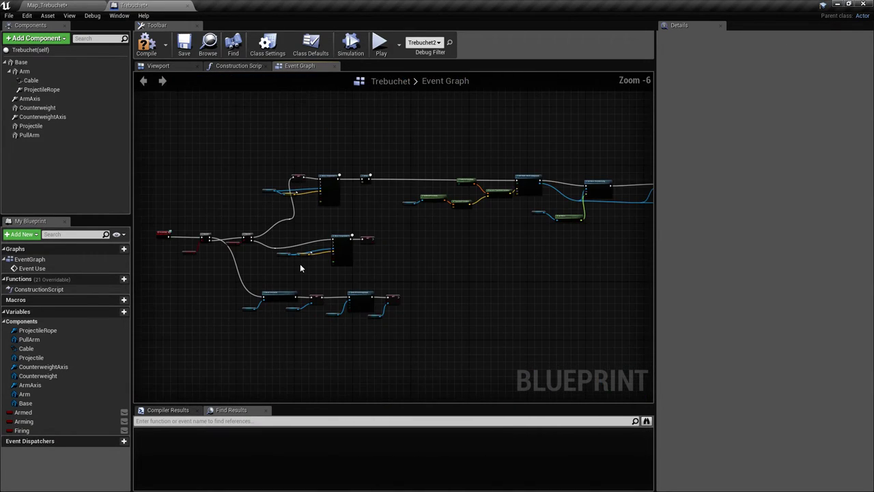
scroll(320, 257, "up", 4)
scroll(380, 223, "up", 2)
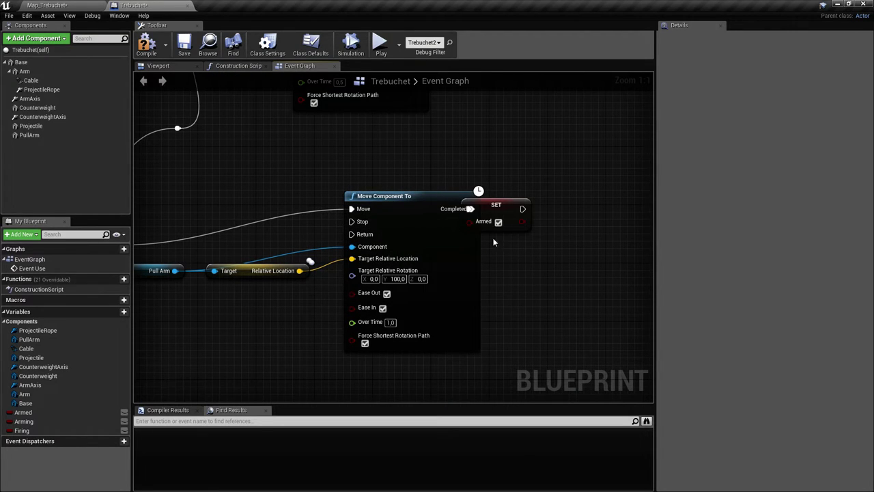
right_click_drag(342, 209, 367, 282)
right_click_drag(414, 246, 395, 143)
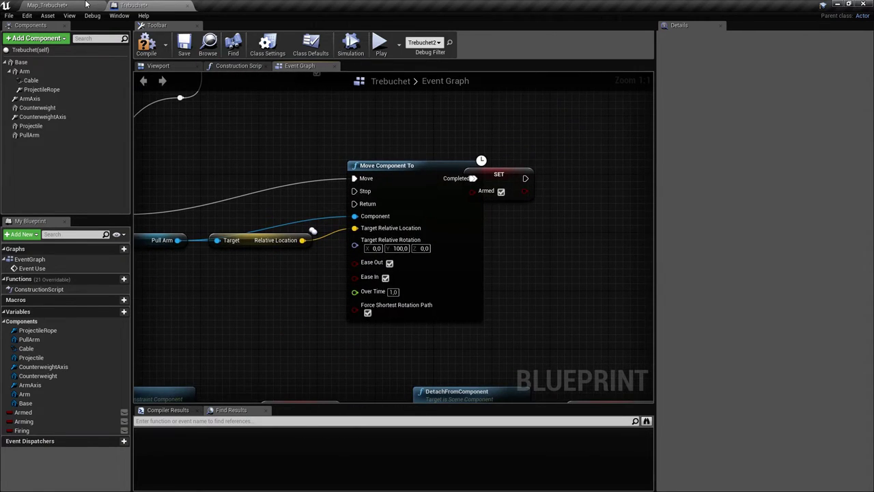
Play the Map_Trebuchet level to watch the trebuchet's arm, cable and projectile swing up close, and stop the session
left_click(87, 5)
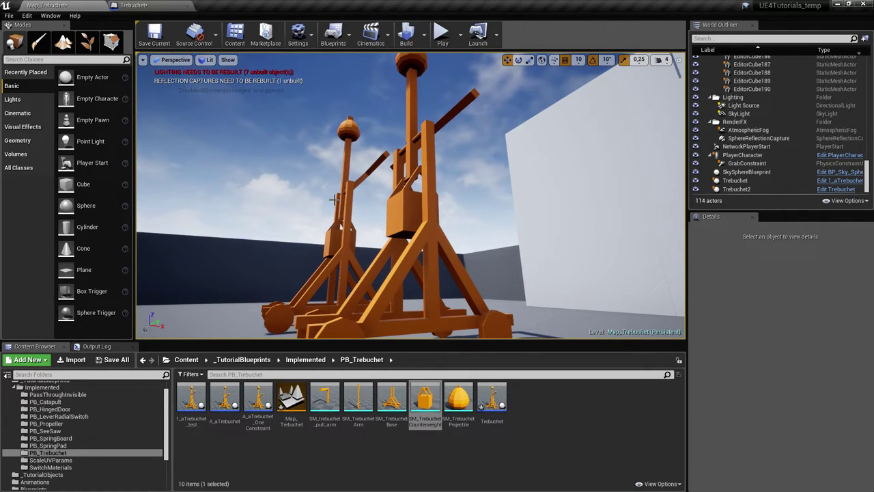
mouse_move(405, 187)
right_mouse_down()
mouse_move(389, 189)
mouse_move(417, 198)
mouse_move(425, 236)
mouse_move(409, 196)
right_mouse_up()
right_click_drag(402, 235, 409, 289)
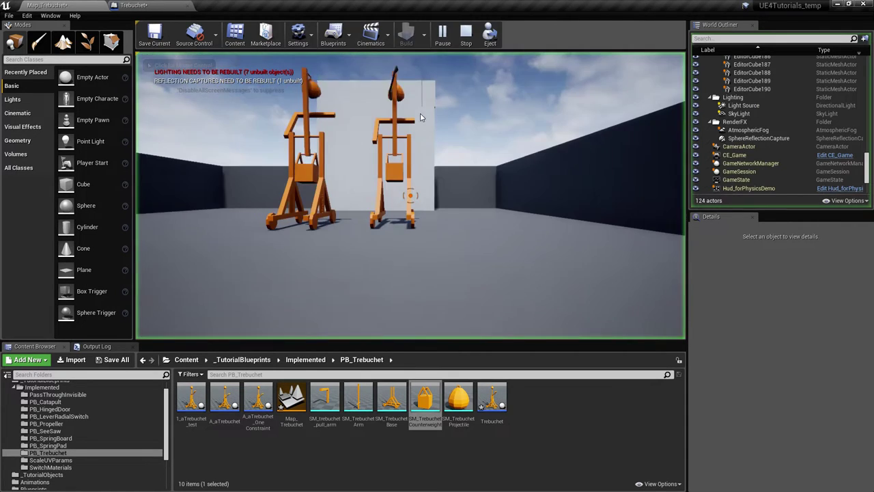
left_click(421, 119)
key("w")
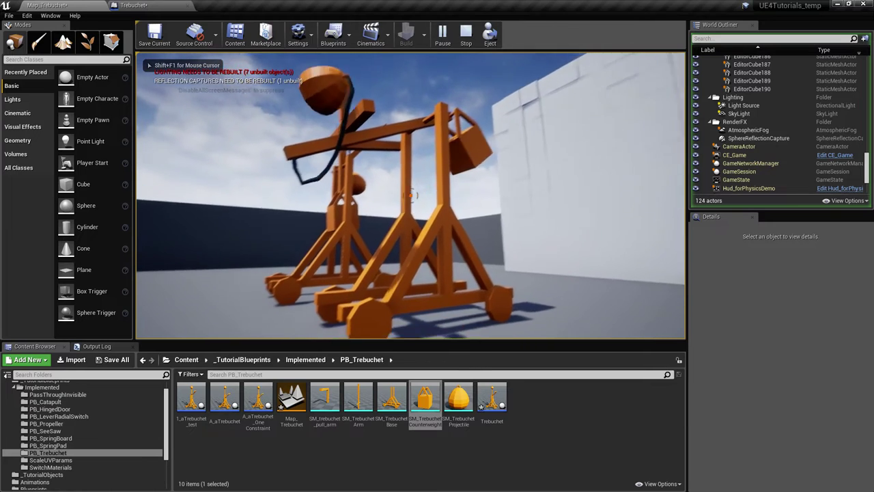
key("w")
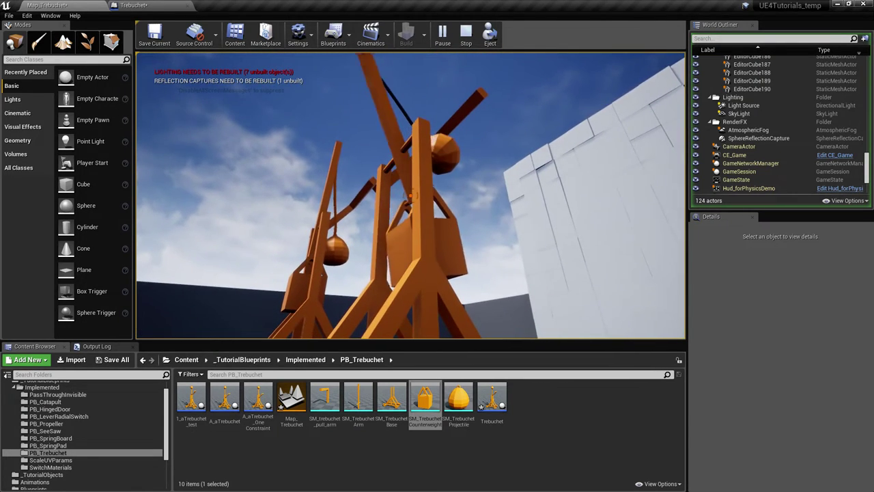
key("Escape")
Select Trebuchet2 in the level and examine its projectile, arm and pull arm from several distances and angles
mouse_move(275, 137)
right_mouse_down()
mouse_move(284, 259)
mouse_move(290, 140)
right_mouse_up()
right_click_drag(388, 155, 392, 199)
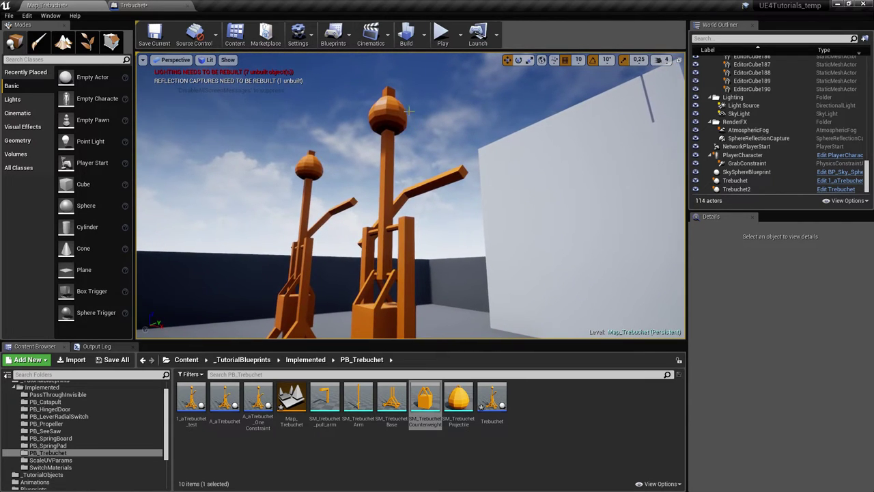
left_click(387, 125)
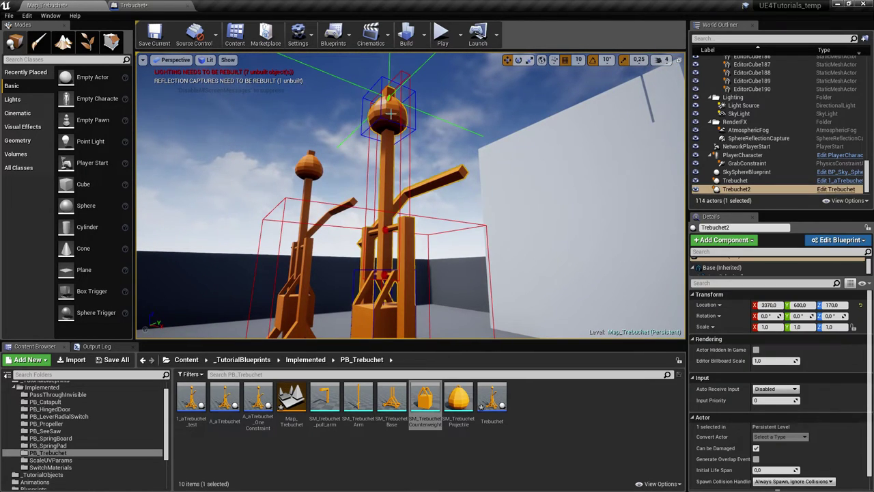
right_click_drag(397, 107, 414, 100)
key("w")
right_click_drag(442, 131, 443, 125)
key("s")
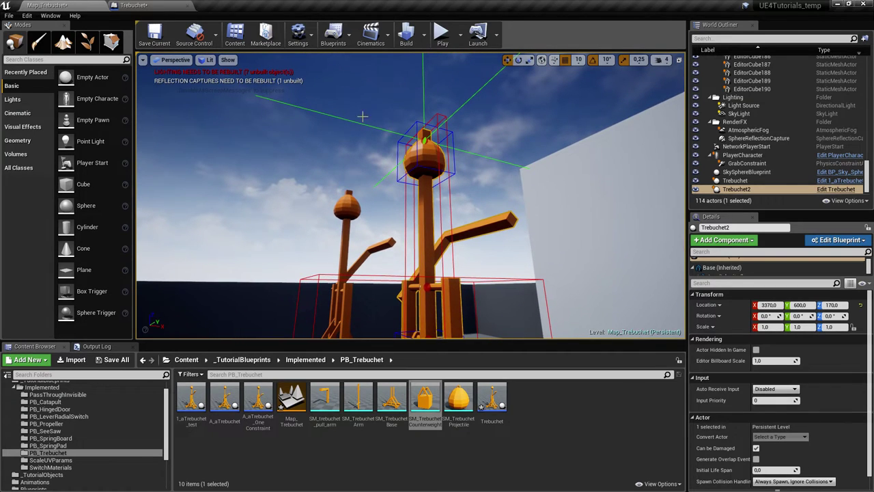
right_click_drag(449, 174, 449, 162)
key("w")
key("s")
right_click_drag(428, 266, 468, 225)
key("w")
key("a")
key("d")
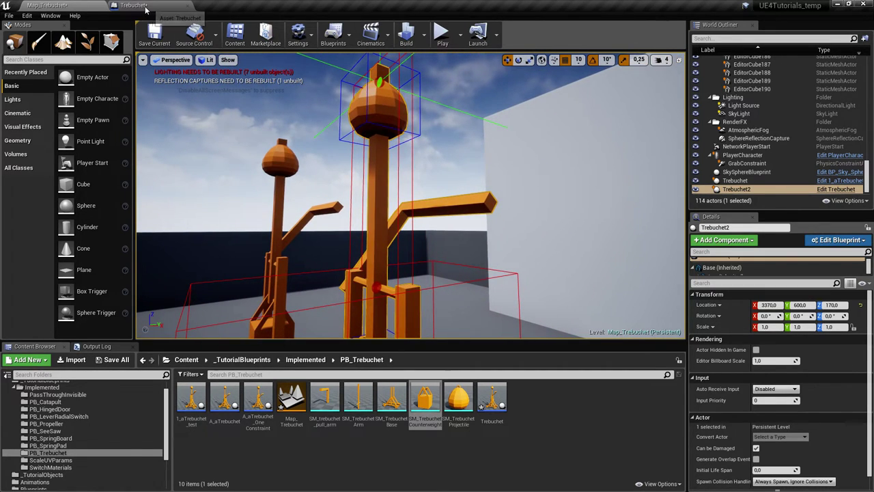
Review the Event Use branches and the Break Constraint sequence in the Trebuchet blueprint's Event Graph
left_click(144, 7)
right_click_drag(312, 230, 510, 162)
scroll(499, 170, "down", 6)
right_click_drag(451, 228, 469, 258)
scroll(385, 292, "up", 4)
right_click_drag(385, 292, 247, 306)
scroll(303, 294, "down", 2)
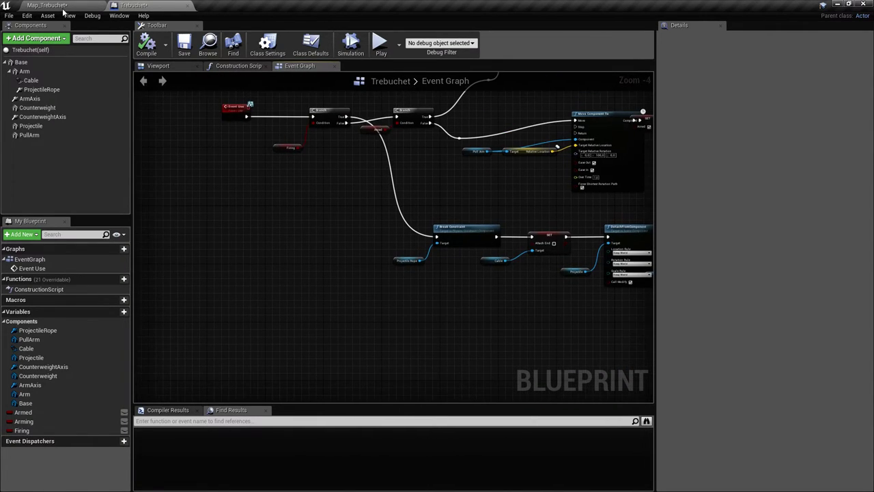
Return to the Map_Trebuchet level and examine Trebuchet2's projectile and pull arm once more
left_click(68, 6)
key("s")
mouse_move(635, 244)
right_mouse_down()
mouse_move(627, 239)
mouse_move(634, 245)
right_mouse_up()
key("w")
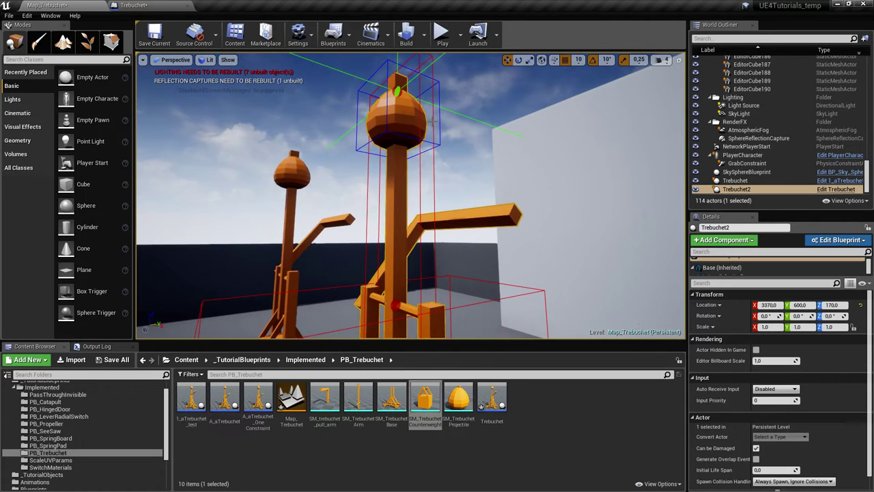
key("s")
right_click_drag(397, 121, 399, 121)
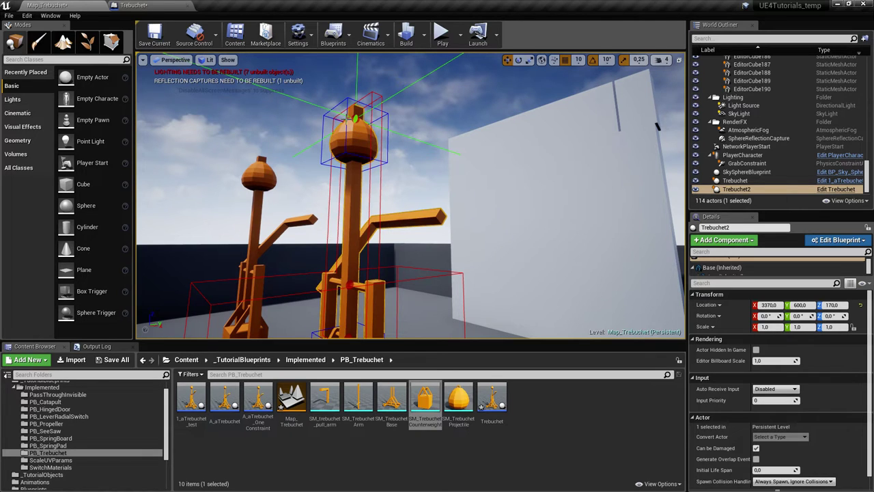
Inspect Trebuchet2's projectile, arm tip and constraint limits up close and beside the neighbouring trebuchet in the level
key("w")
mouse_move(357, 135)
right_mouse_down()
mouse_move(358, 123)
mouse_move(351, 146)
mouse_move(358, 142)
right_mouse_up()
key("s")
key("w")
right_click_drag(412, 134, 388, 131)
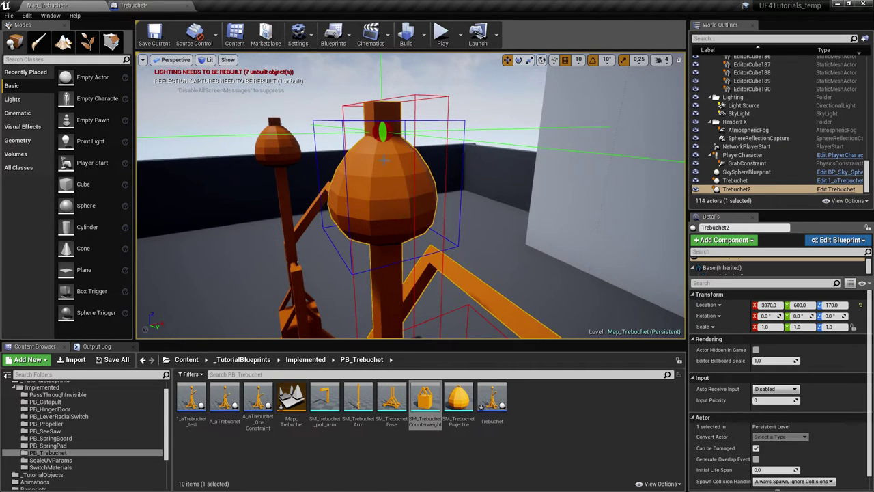
right_click_drag(236, 154, 224, 183)
key("s")
key("w")
right_click_drag(606, 300, 572, 295)
key("d")
key("s")
key("w")
right_click_drag(493, 226, 482, 175)
key("w")
key("a")
key("d")
right_click_drag(427, 146, 428, 146)
key("a")
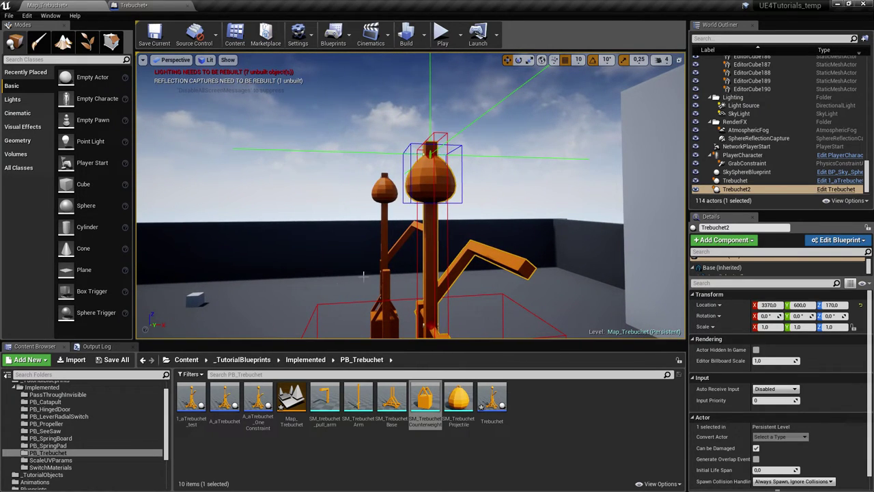
right_click_drag(431, 177, 448, 168)
key("w")
key("a")
key("d")
key("d")
right_click_drag(384, 164, 376, 159)
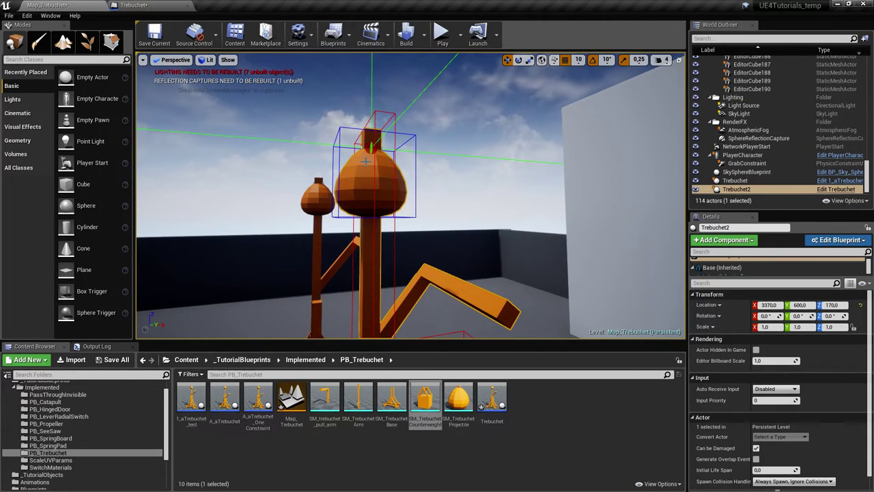
key("w")
mouse_move(376, 151)
right_mouse_down()
mouse_move(404, 146)
mouse_move(408, 130)
mouse_move(381, 151)
mouse_move(397, 169)
mouse_move(386, 163)
right_mouse_up()
key("a")
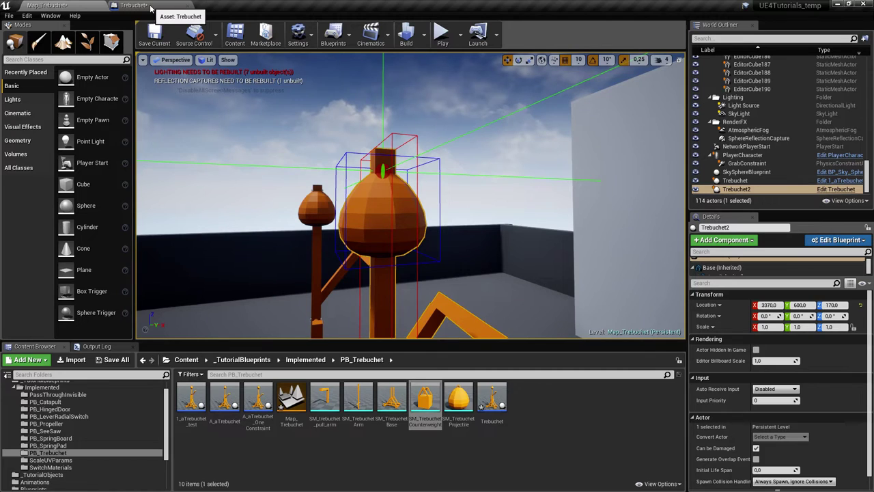
key("f")
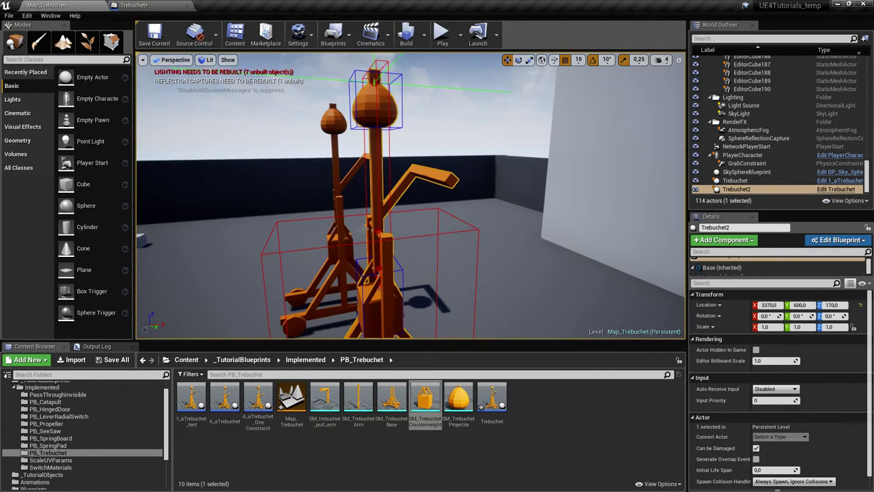
Try moving the Projectile straight down the arm to Z 610 in the Trebuchet blueprint's viewport, and undo the move
left_click(140, 5)
right_click_drag(360, 82, 249, 113)
left_click(234, 66)
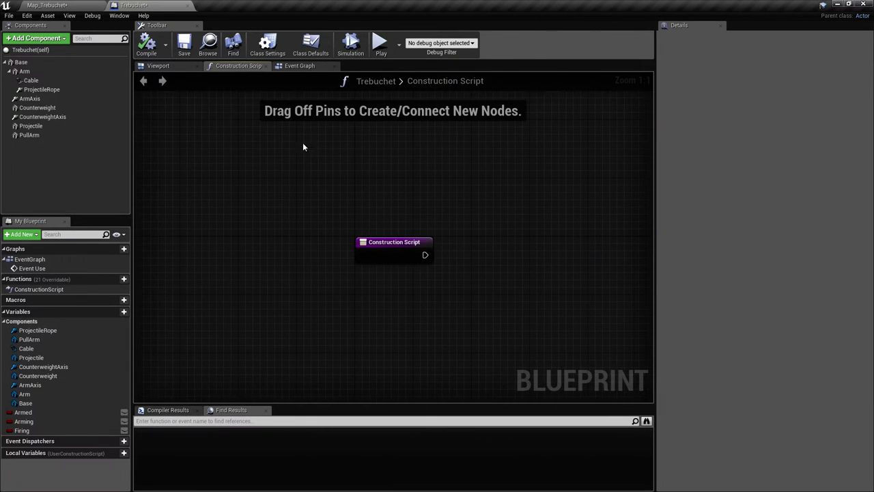
left_click(161, 66)
right_click_drag(313, 184, 584, 183)
left_click(386, 166)
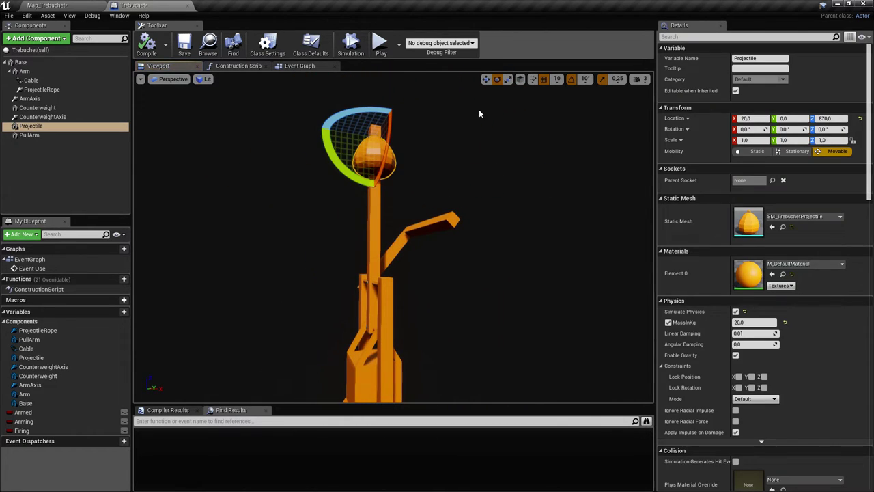
left_click(485, 79)
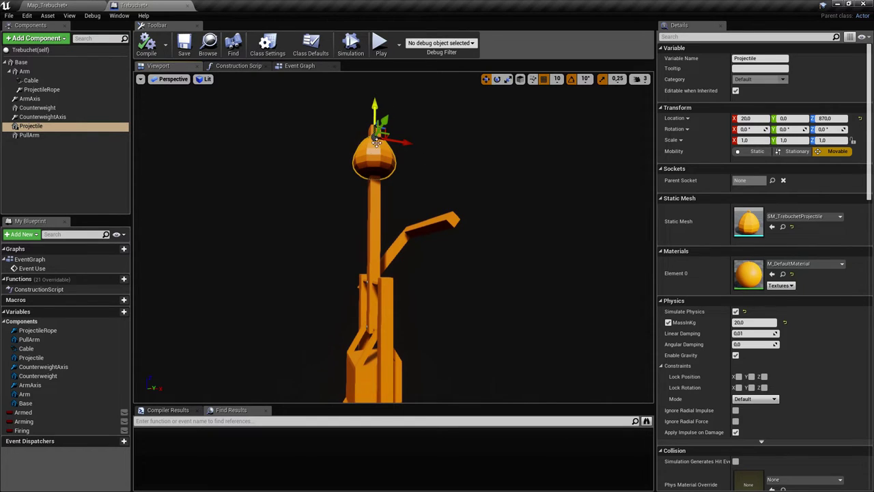
left_click(25, 71)
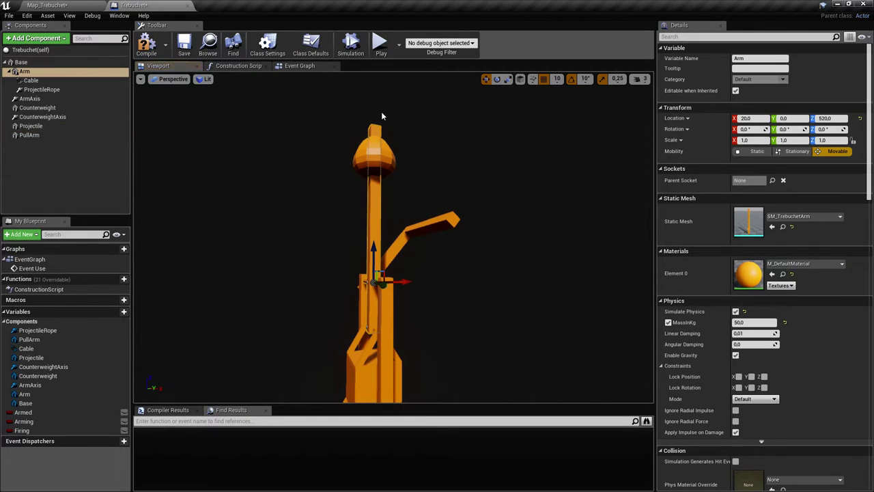
left_click(392, 159)
left_click_drag(379, 124, 375, 157)
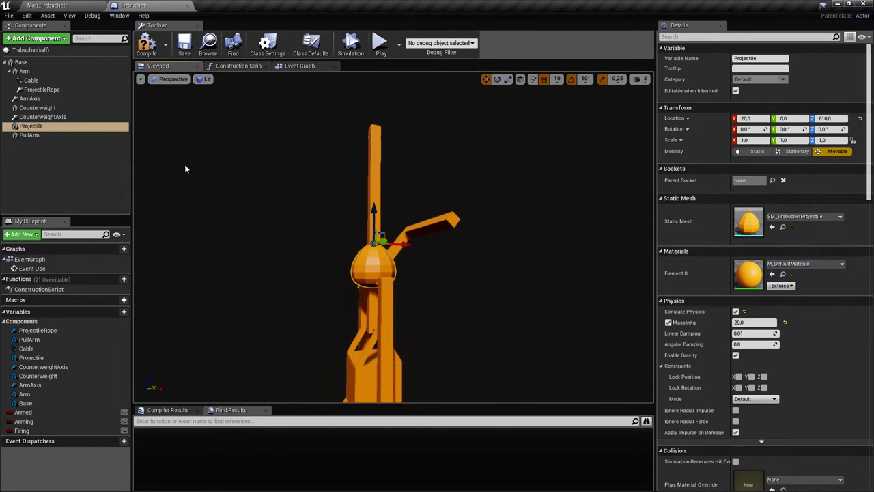
key("ctrl+z")
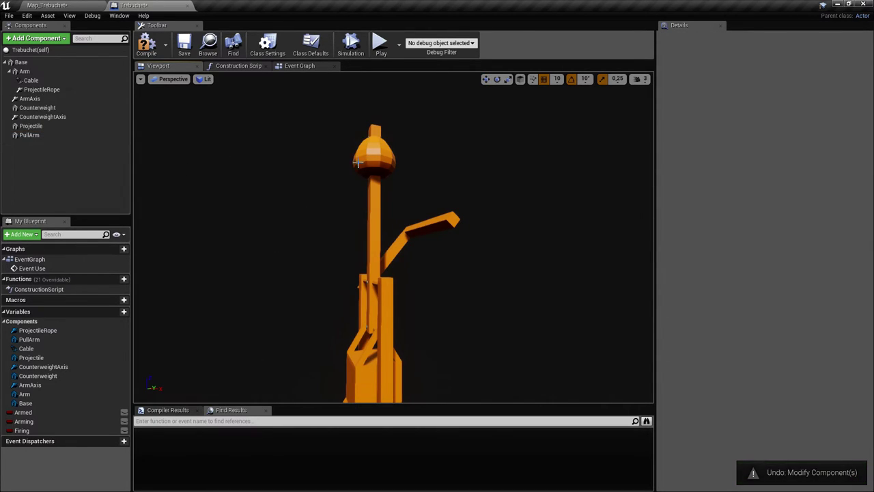
Try placing the Projectile beside the arm at X -50, Z 530 to compare it with ProjectileRope's position, and undo the moves
left_click(41, 90)
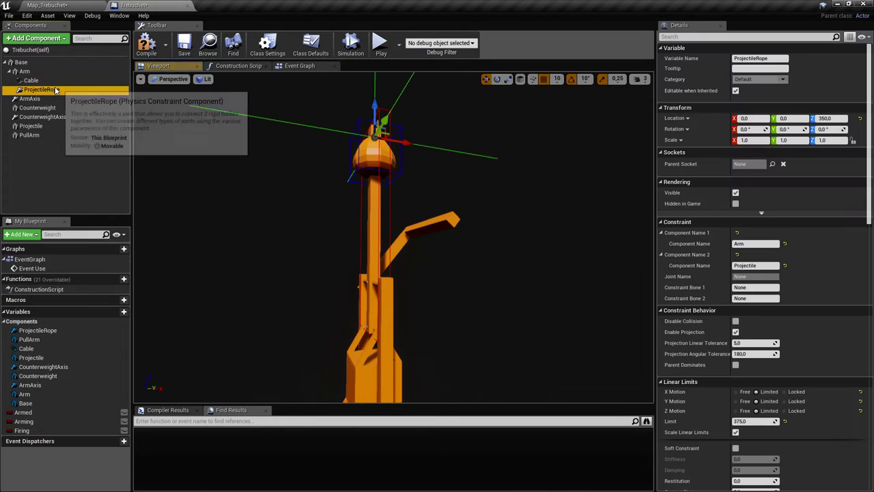
left_click(375, 112)
left_click_drag(376, 106, 339, 242)
left_click_drag(416, 281, 379, 279)
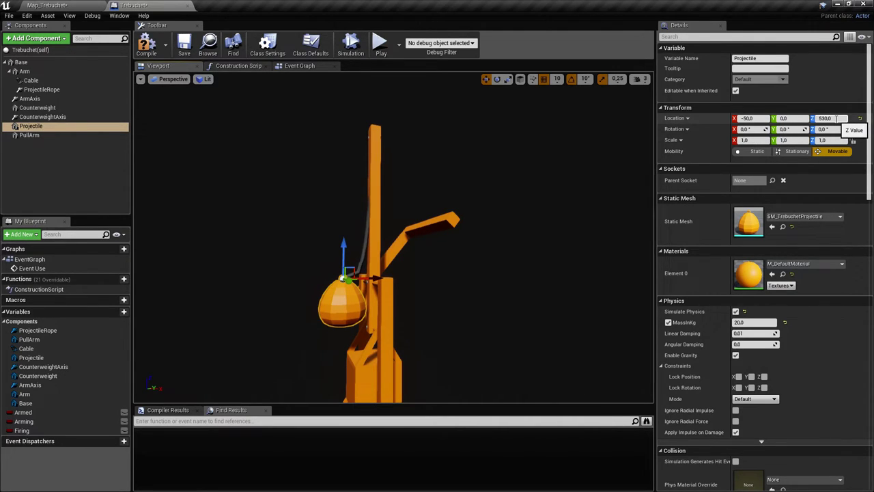
key("ctrl+z")
key("ctrl+z")
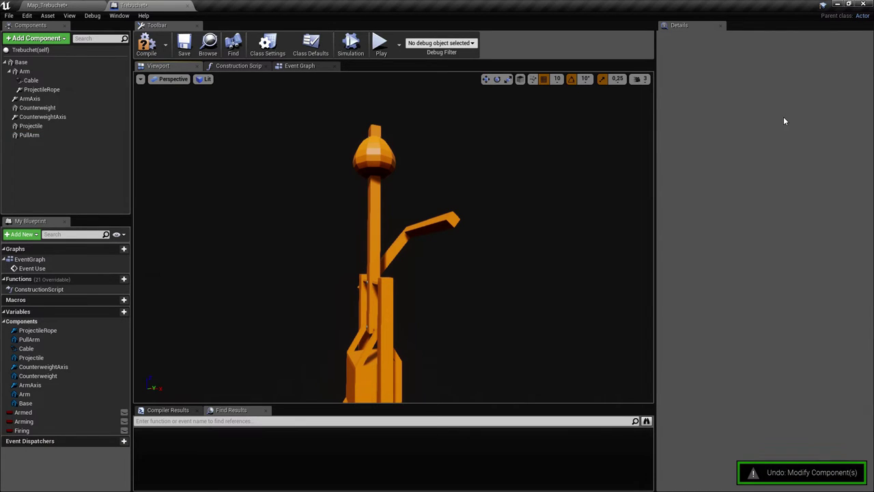
Add an Event BeginPlay node in the empty area below the Break Constraint sequence of the Event Graph
right_click_drag(438, 183, 442, 198)
left_click(298, 65)
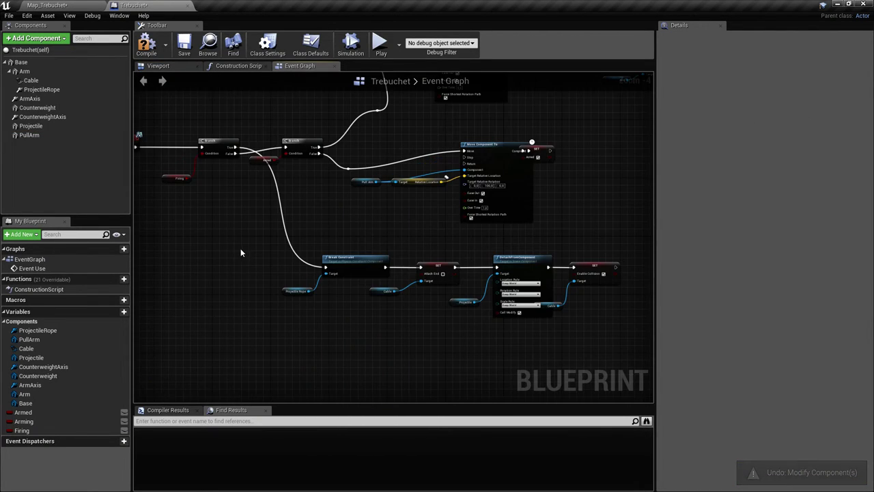
scroll(516, 194, "down", 6)
scroll(360, 235, "up", 6)
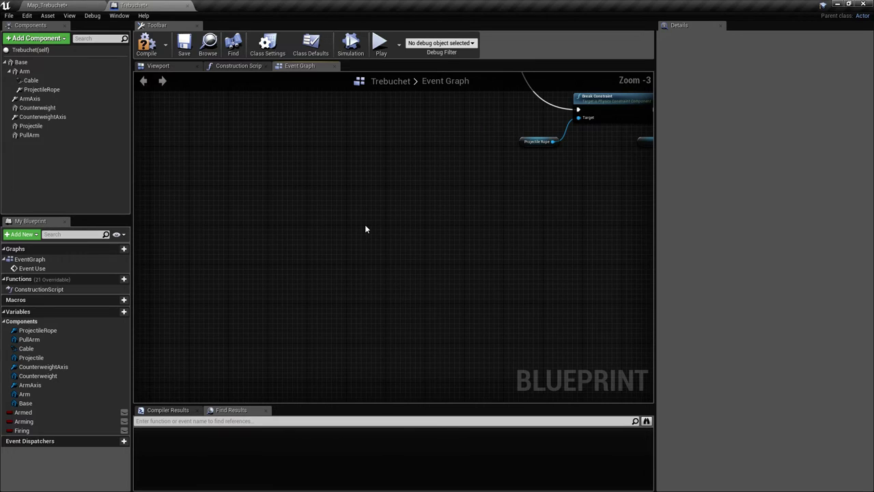
right_click(364, 228)
type("bengin p")
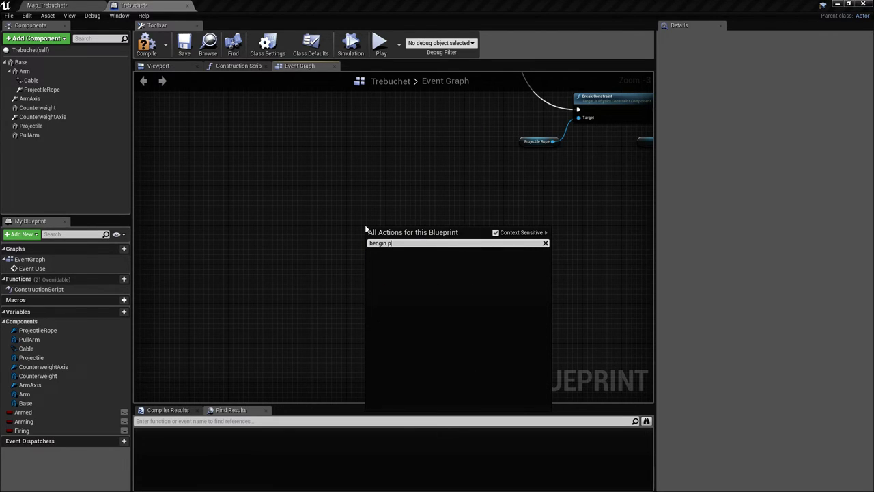
type("be")
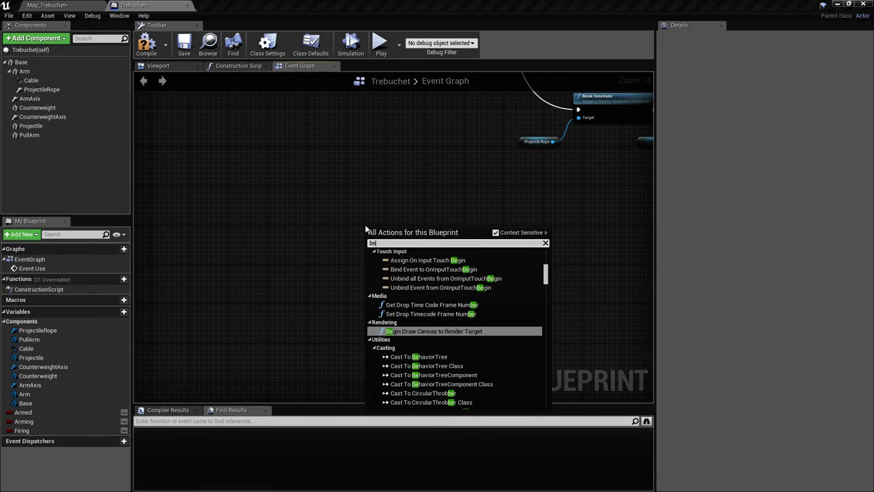
type("gin play")
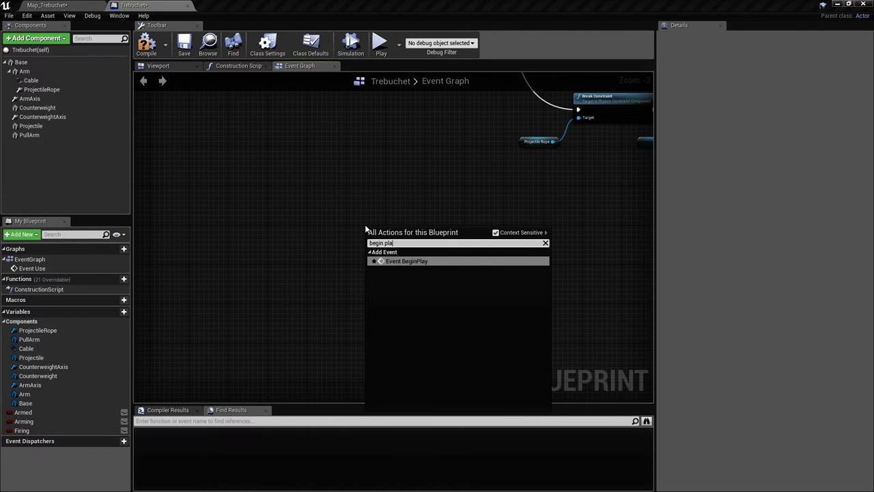
key("Return")
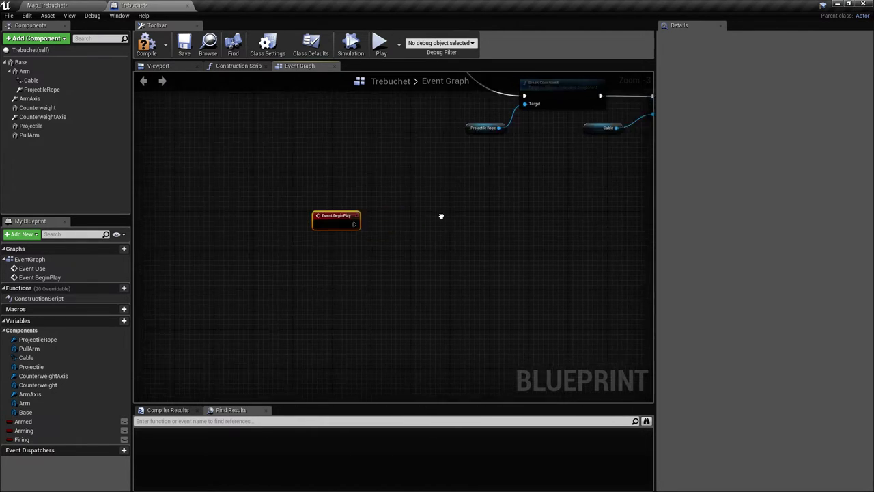
Add a Projectile component reference to the Event Graph and place it below Event BeginPlay
left_click_drag(45, 127, 425, 239)
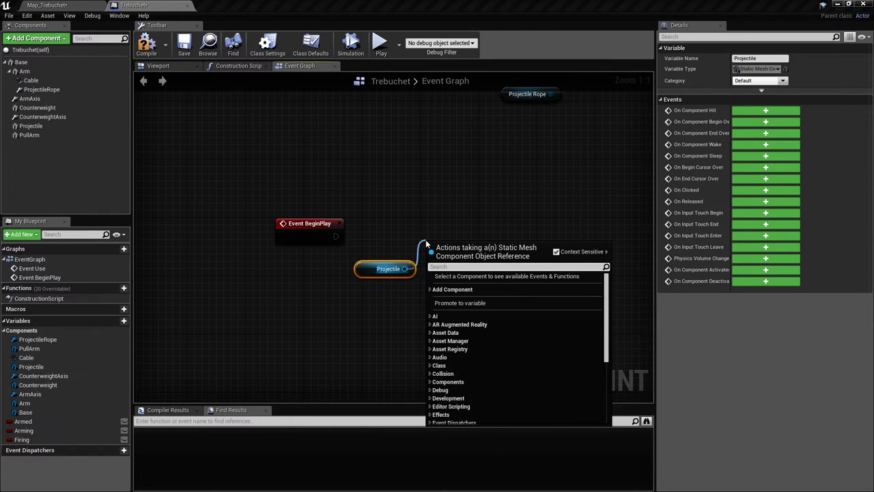
type("set")
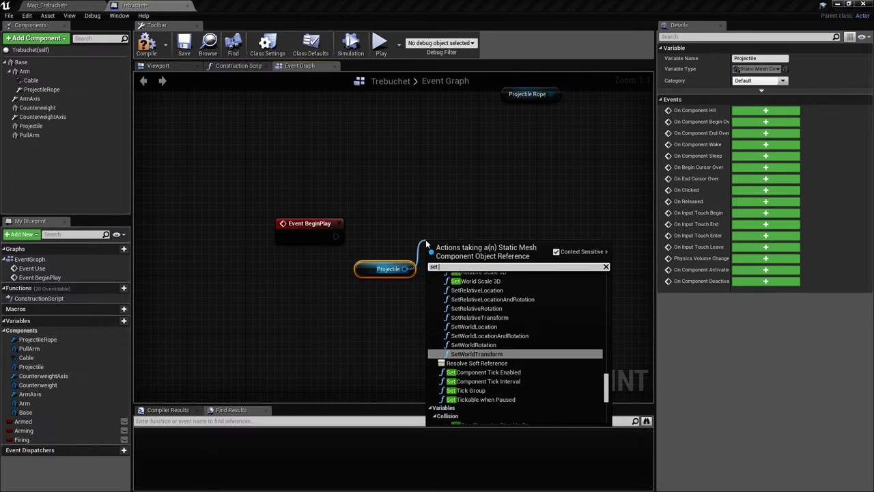
type(" loca")
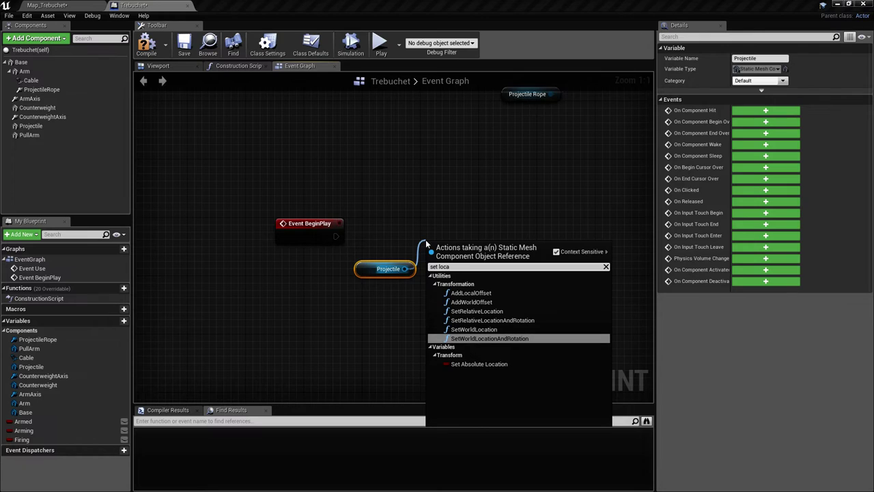
key("Up")
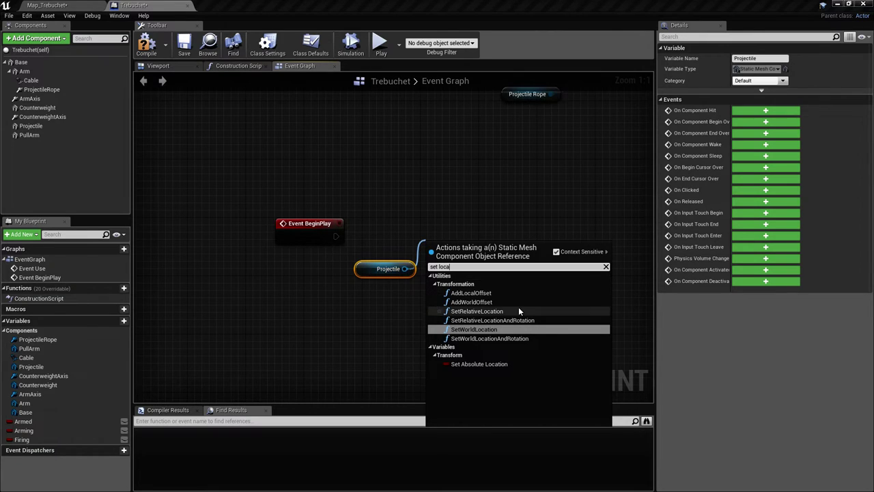
left_click_drag(370, 266, 262, 290)
right_click_drag(298, 292, 340, 277)
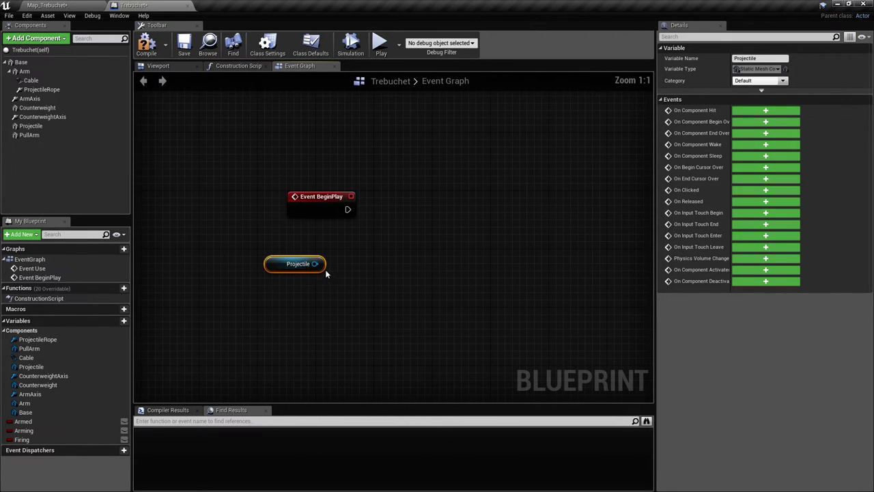
left_click_drag(310, 265, 339, 301)
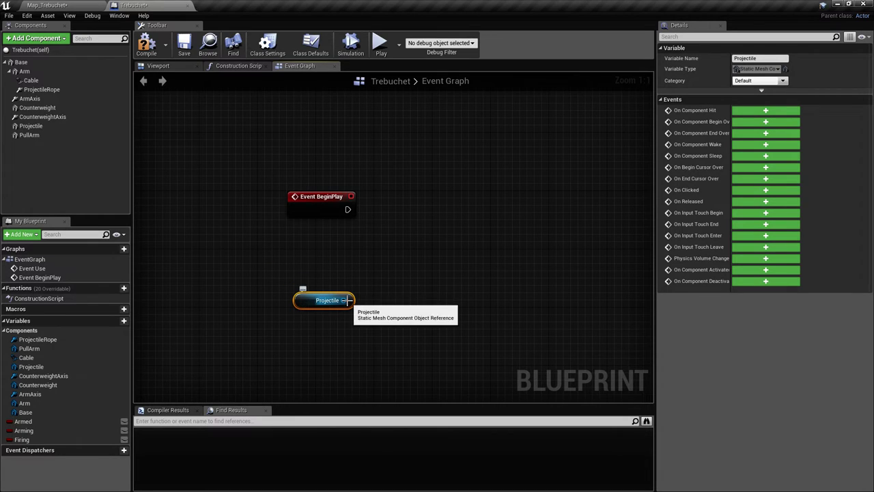
left_click_drag(304, 302, 282, 302)
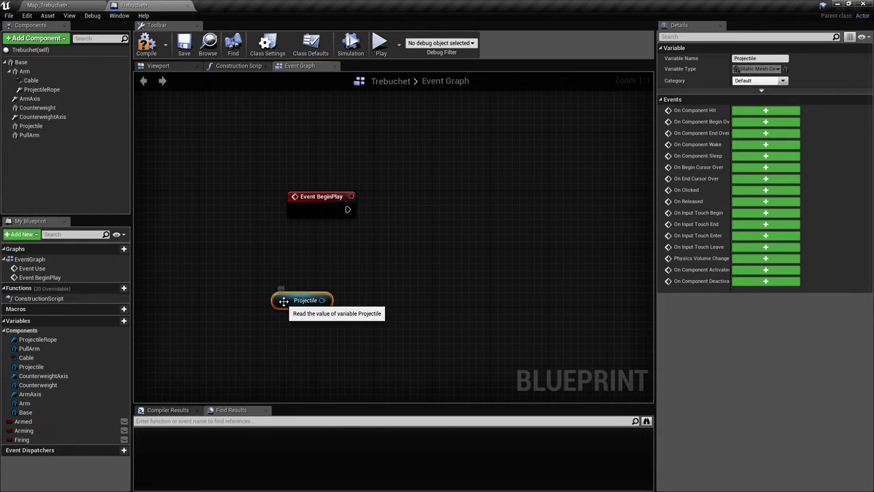
Add a GetActorTransform node targeting self and place it between Event BeginPlay and the Projectile reference
right_click(342, 258)
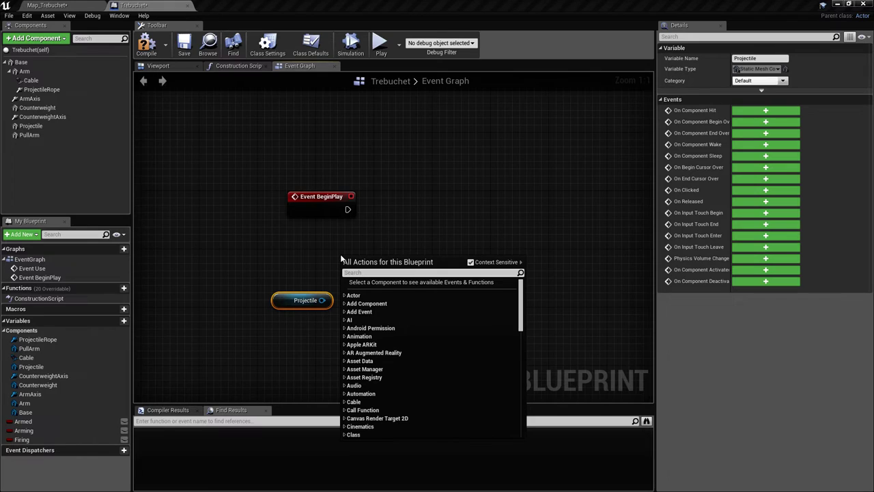
type("get actor tr")
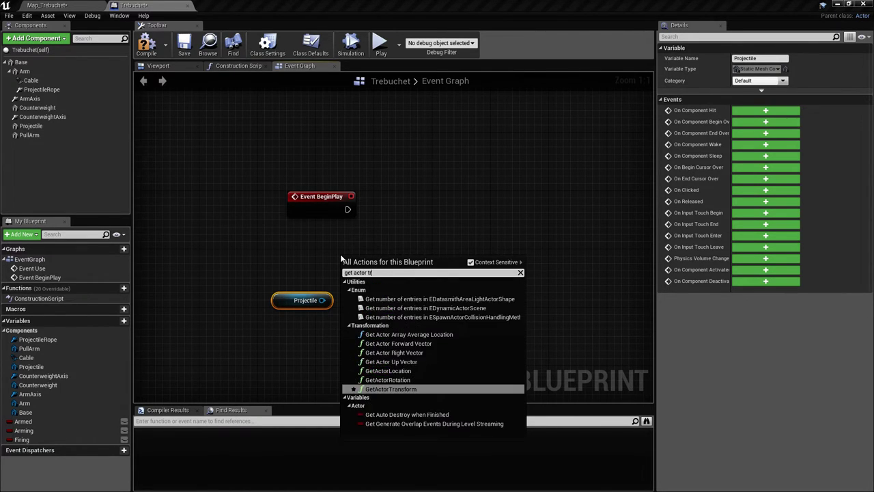
key("Return")
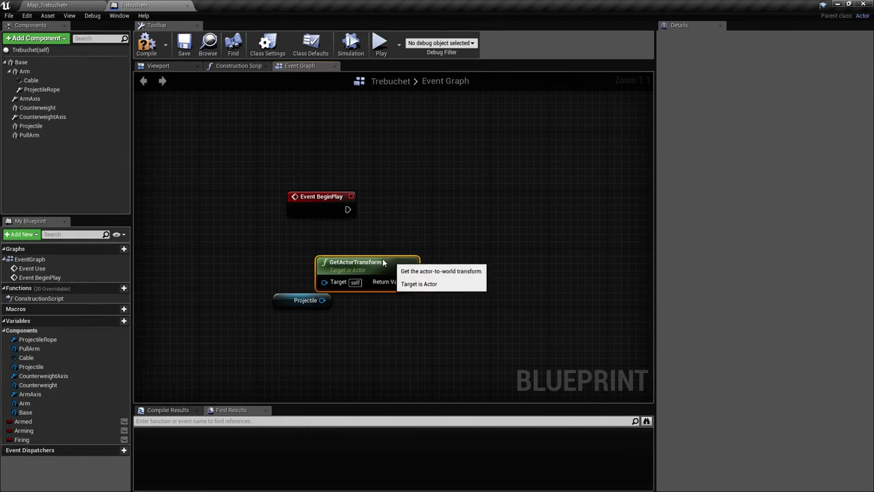
left_click_drag(389, 271, 301, 256)
Add a GetWorldLocation node that takes the Projectile reference as its target
left_click_drag(322, 300, 384, 299)
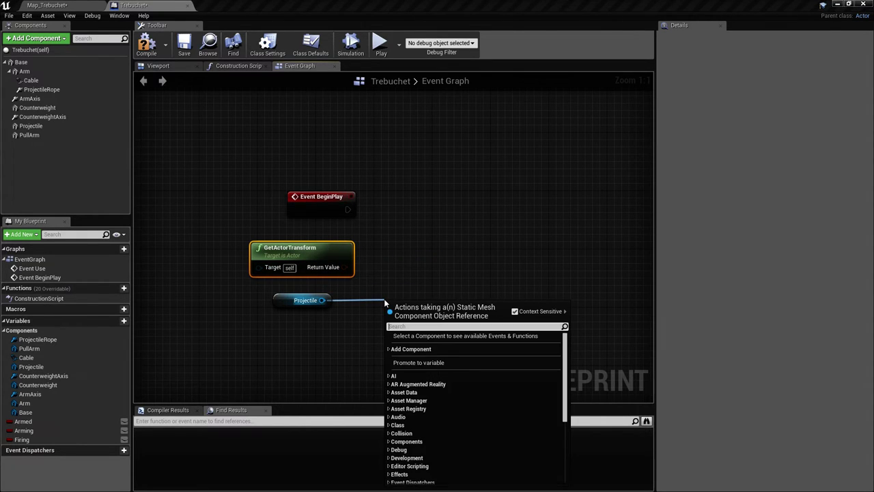
right_click_drag(413, 289, 375, 243)
left_click_drag(285, 254, 356, 248)
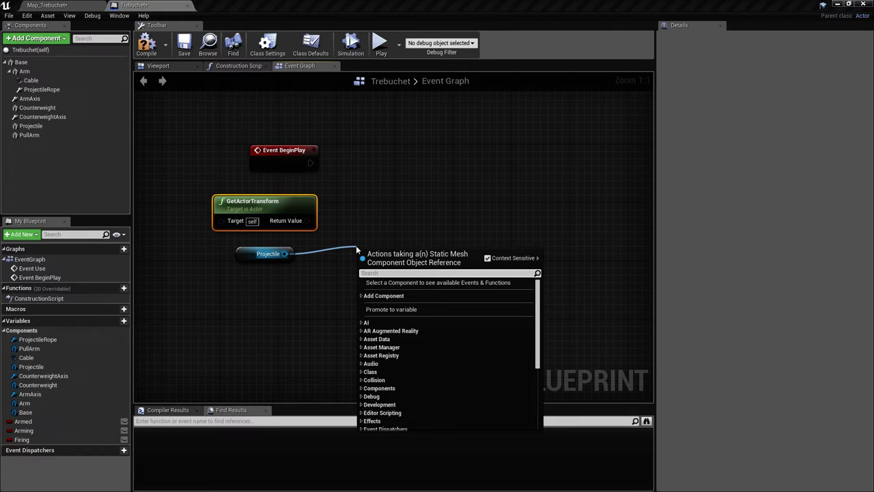
type("get")
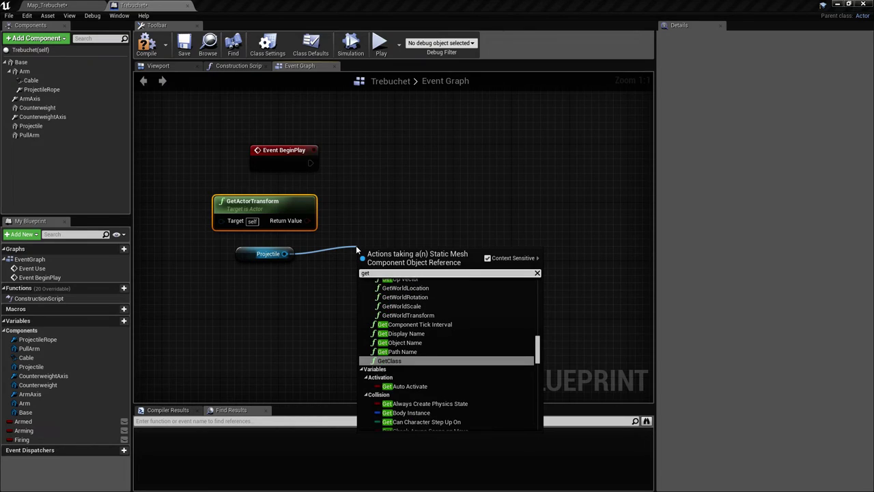
type(" worl")
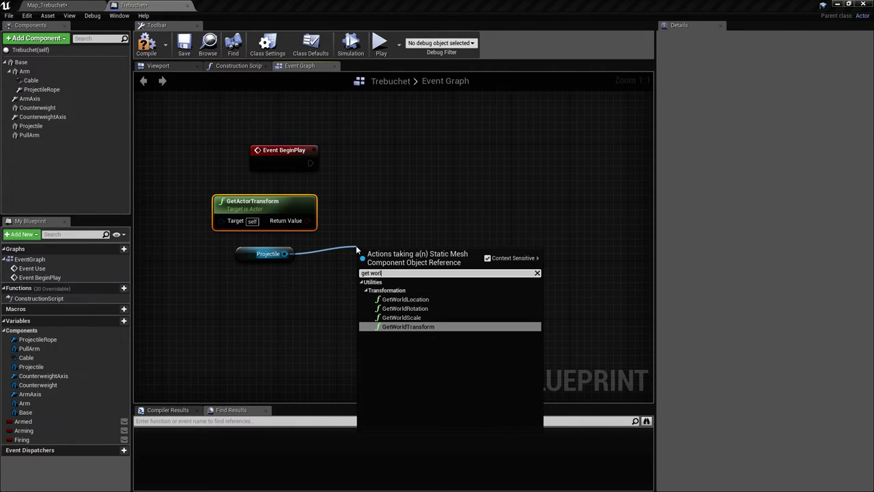
key("Up")
key("Up")
key("Up")
key("Return")
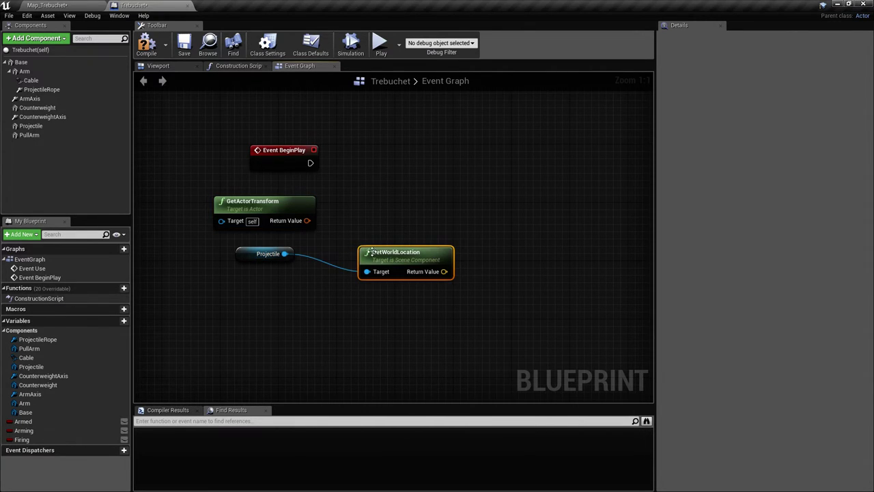
Move the Projectile reference and GetWorldLocation node further left together, and shift GetActorTransform to the right above them
right_click_drag(368, 247, 348, 233)
left_click_drag(183, 231, 414, 268)
left_click_drag(384, 241, 307, 265)
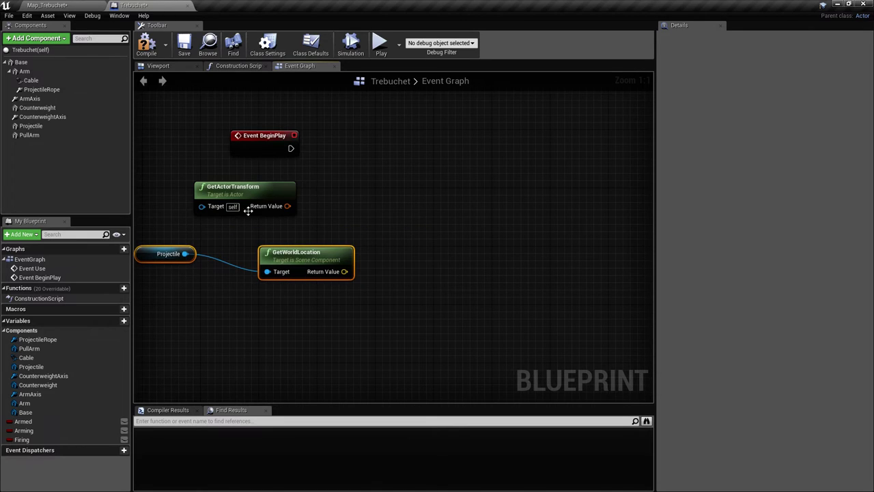
left_click_drag(245, 194, 423, 232)
type("inver")
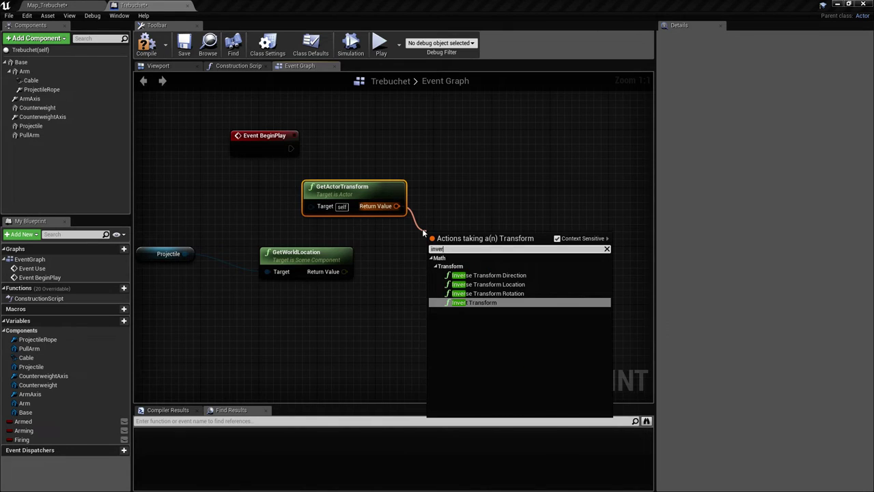
key("Return")
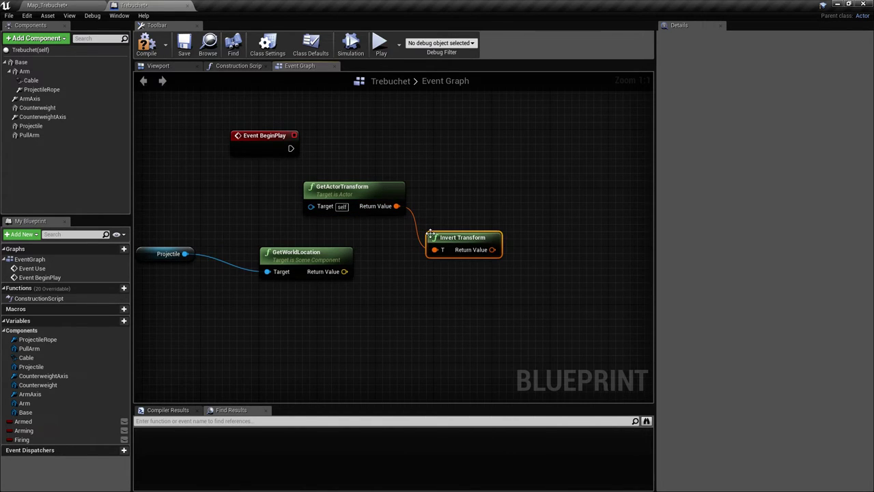
key("ctrl+z")
Add an Inverse Transform Location node fed by GetActorTransform and connect the GetWorldLocation result to its Location input
left_click_drag(396, 206, 422, 235)
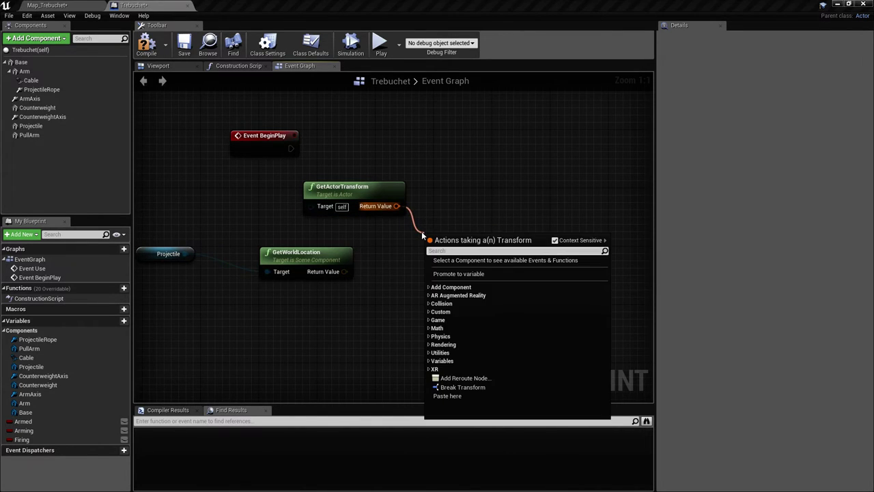
type("inver")
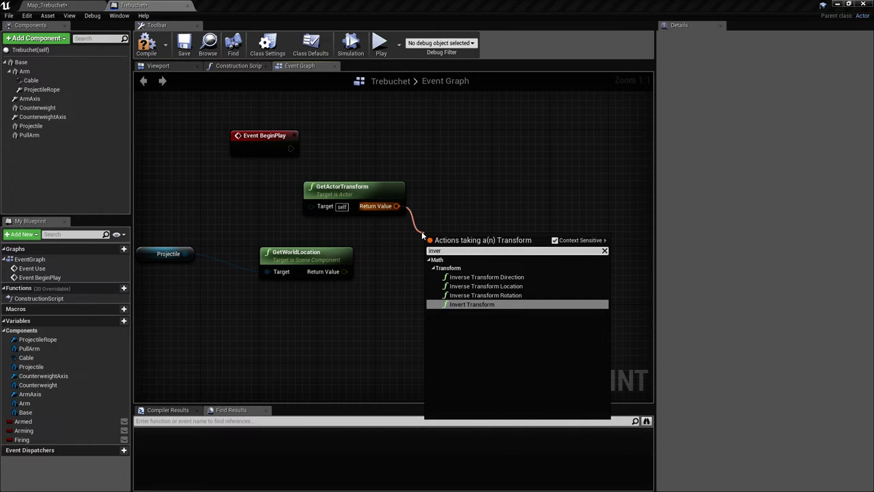
key("Up")
key("Up")
key("Return")
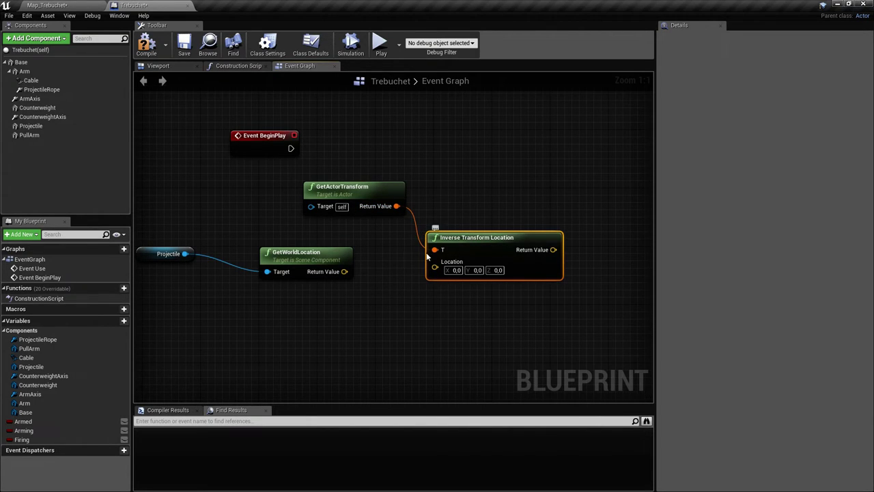
left_click_drag(344, 272, 435, 266)
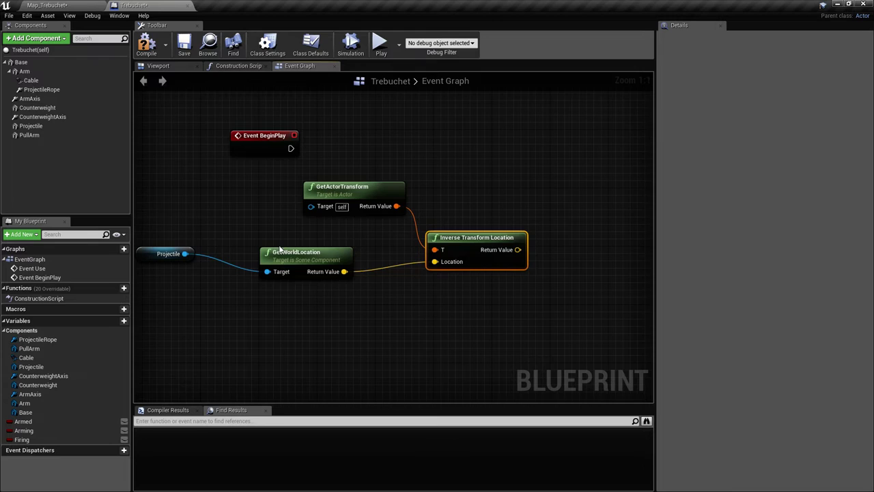
Delete the GetWorldLocation node between the Projectile reference and Inverse Transform Location
right_click_drag(279, 249, 265, 267)
right_click_drag(387, 246, 479, 255)
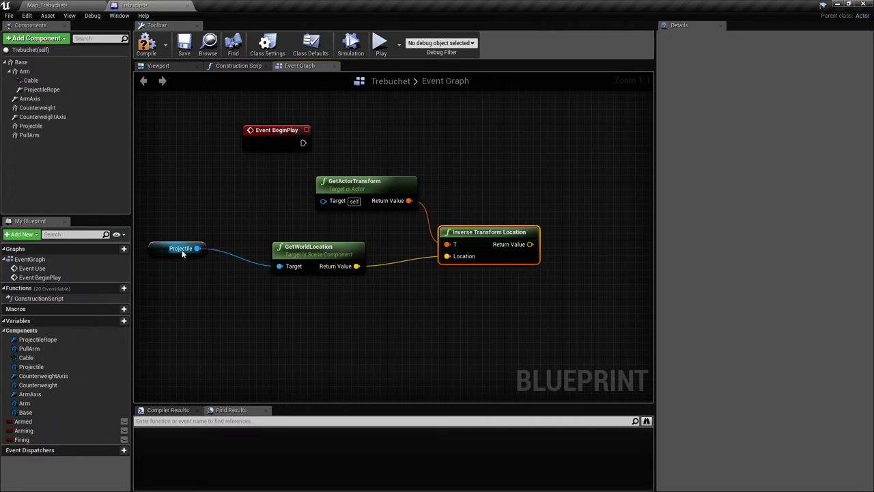
left_click(298, 258)
key("Delete")
right_click_drag(475, 275, 379, 272)
left_click(372, 262)
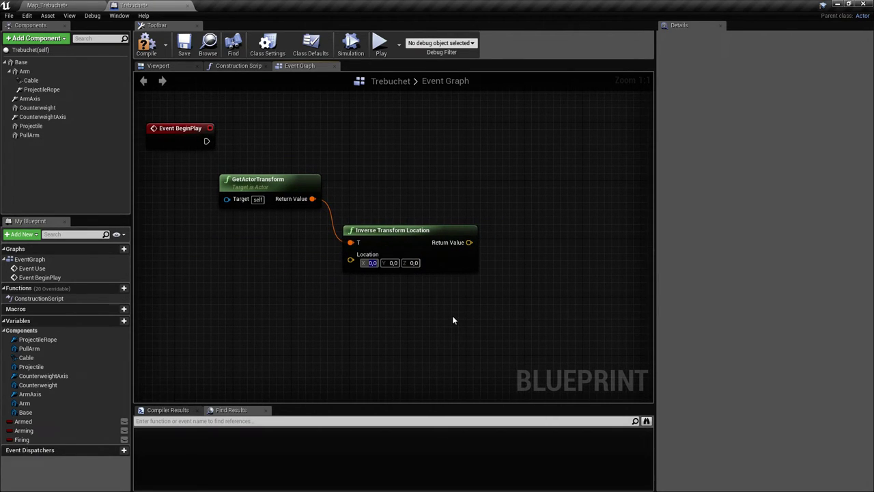
type("-")
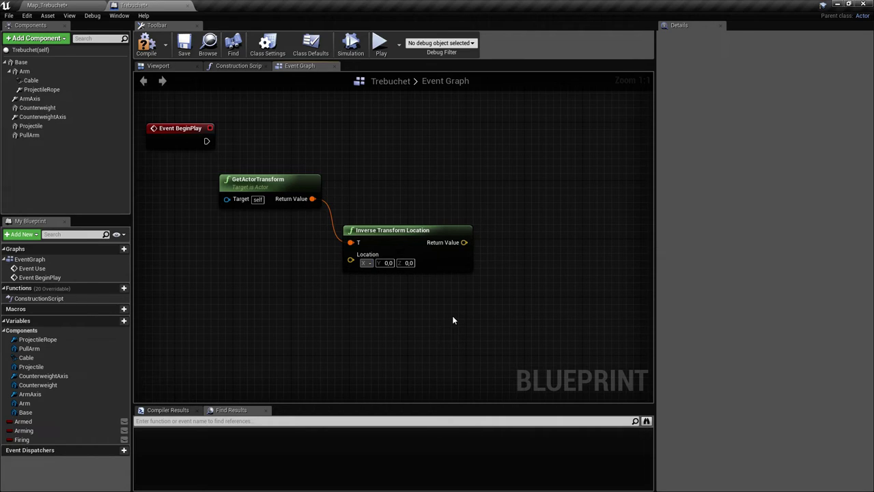
key("Escape")
Try the Projectile component lower down near the counterweight, at Z 440, in the blueprint's 3D view and undo the moves
left_click(190, 68)
right_click_drag(382, 154, 407, 147)
left_click(395, 146)
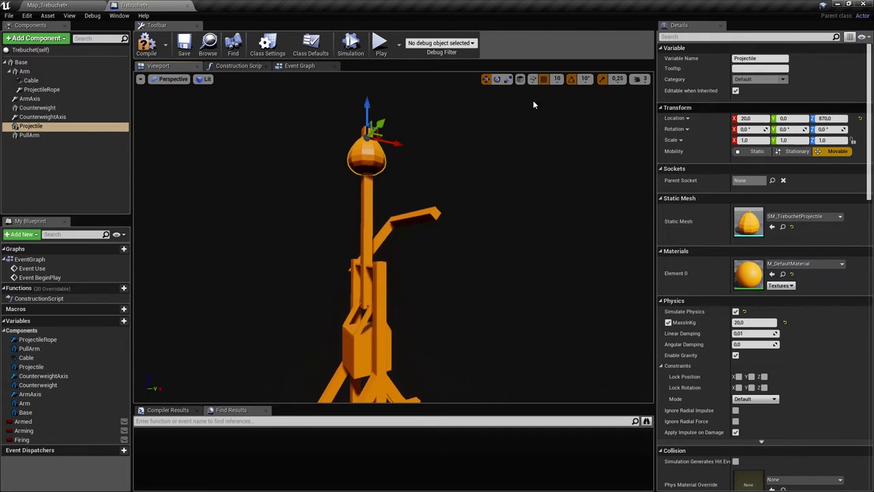
left_click_drag(366, 132, 407, 291)
right_click_drag(395, 288, 335, 289)
left_click_drag(371, 211, 372, 265)
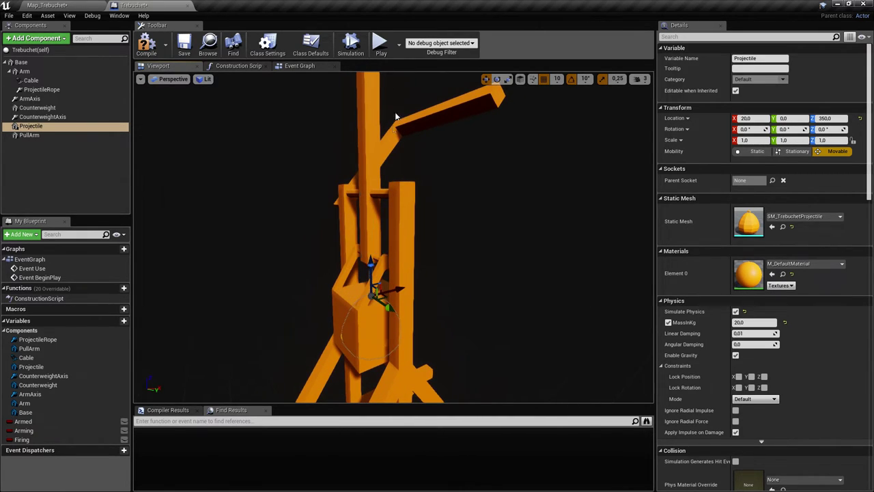
key("ctrl+z")
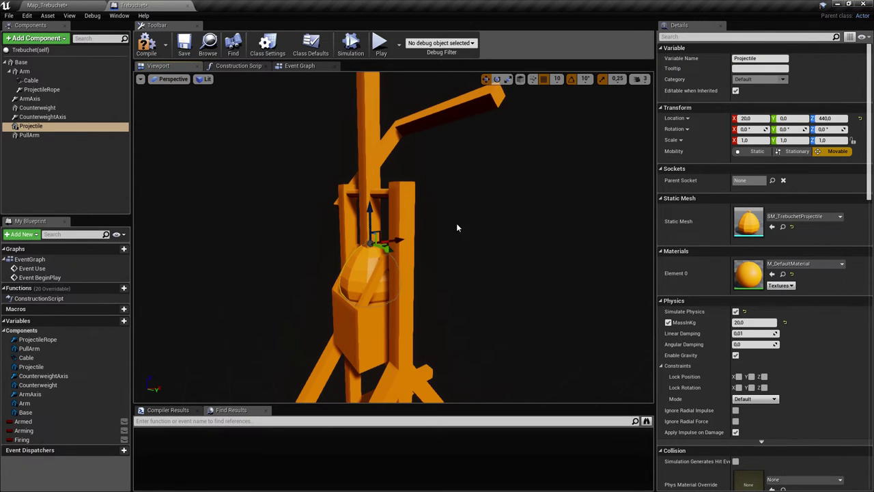
left_click_drag(402, 240, 374, 242)
right_click_drag(379, 229, 361, 215)
key("ctrl+z")
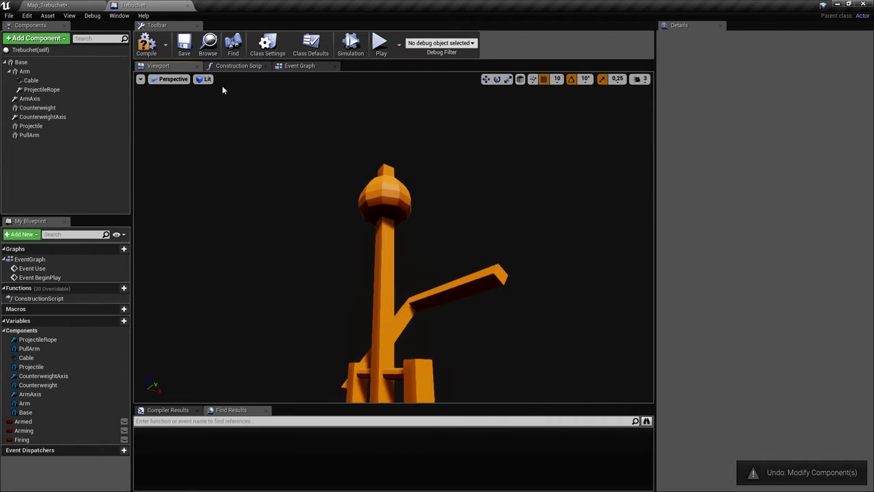
Set the Location input of Inverse Transform Location in the Event Graph to X -30 and Z 440
left_click(300, 65)
right_click_drag(219, 106, 247, 101)
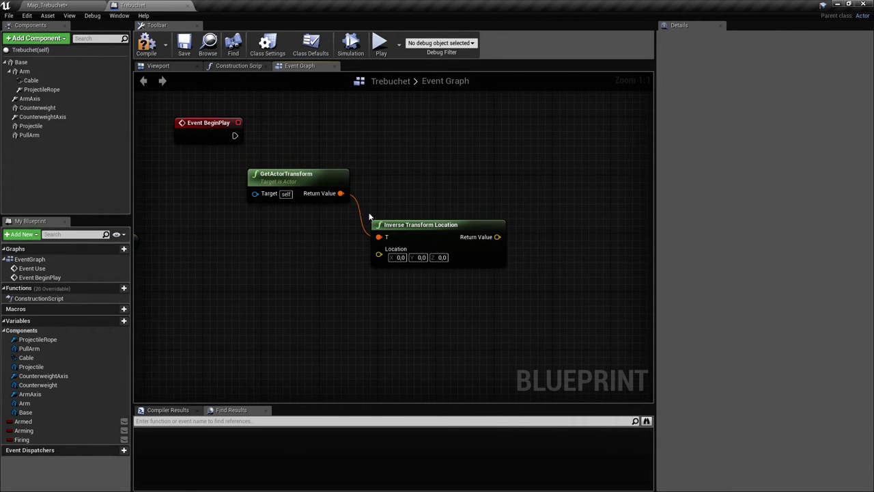
right_click_drag(369, 216, 435, 226)
scroll(396, 259, "down", 2)
scroll(424, 280, "up", 2)
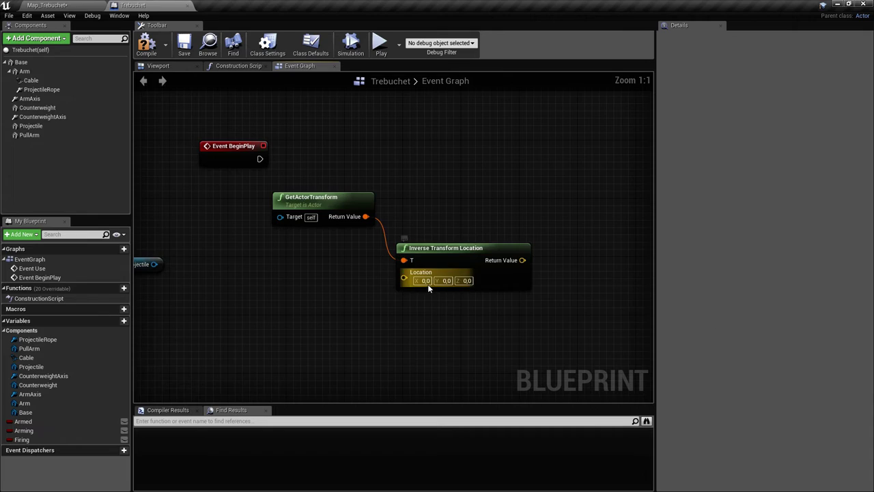
type("-30")
key("Return")
left_click(473, 280)
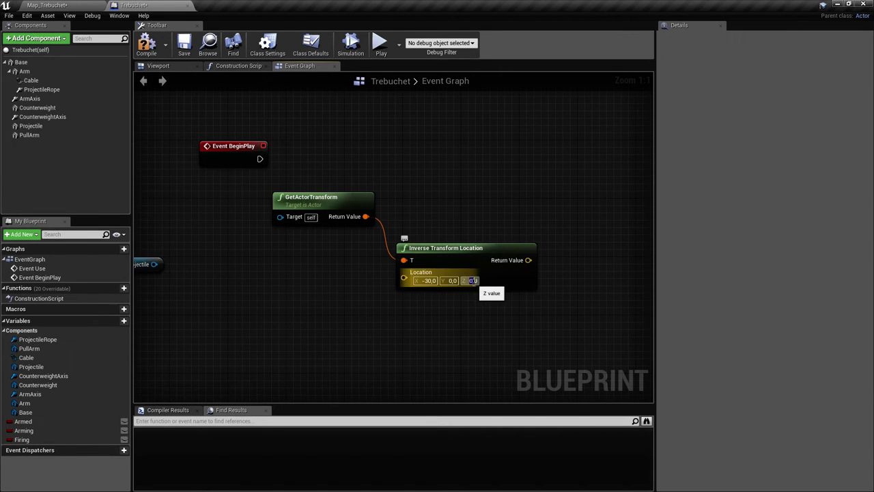
type("440")
key("Return")
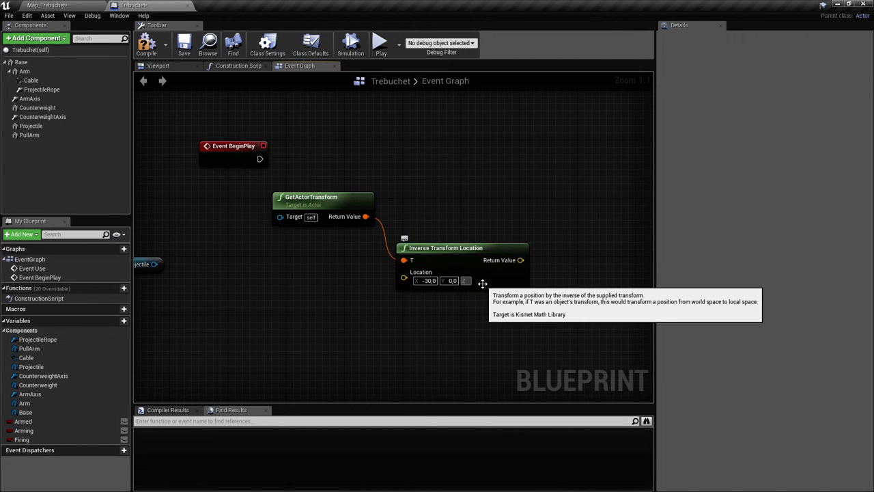
Delete the unconnected Projectile reference from the BeginPlay section of the Event Graph
right_click_drag(517, 249, 486, 229)
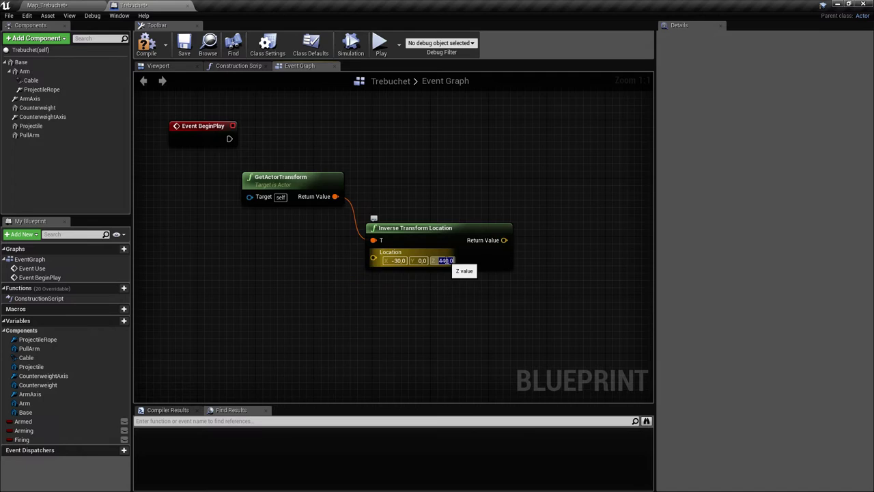
right_click_drag(447, 261, 394, 256)
left_click(196, 233)
right_click_drag(287, 273, 336, 272)
key("Delete")
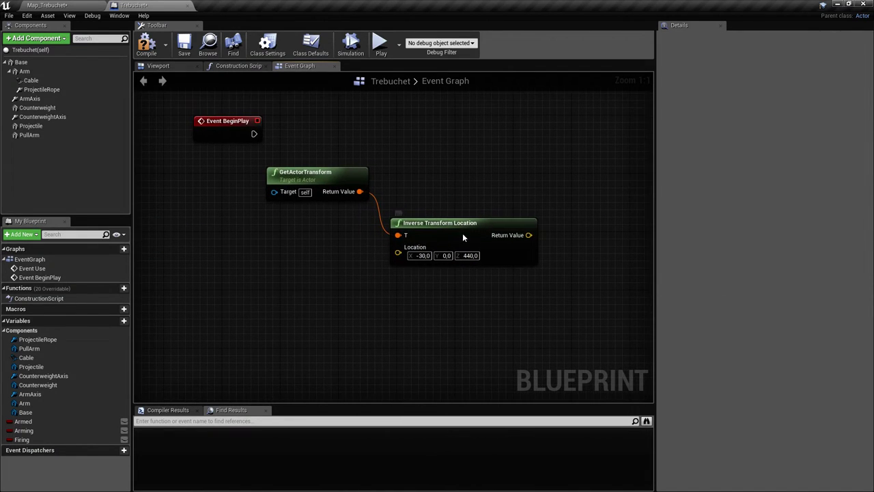
Raise Inverse Transform Location, and move it together with GetActorTransform to the left beneath Event BeginPlay
left_click_drag(463, 237, 470, 212)
right_click_drag(441, 240, 431, 252)
left_click_drag(201, 181, 433, 241)
left_click_drag(472, 219, 345, 215)
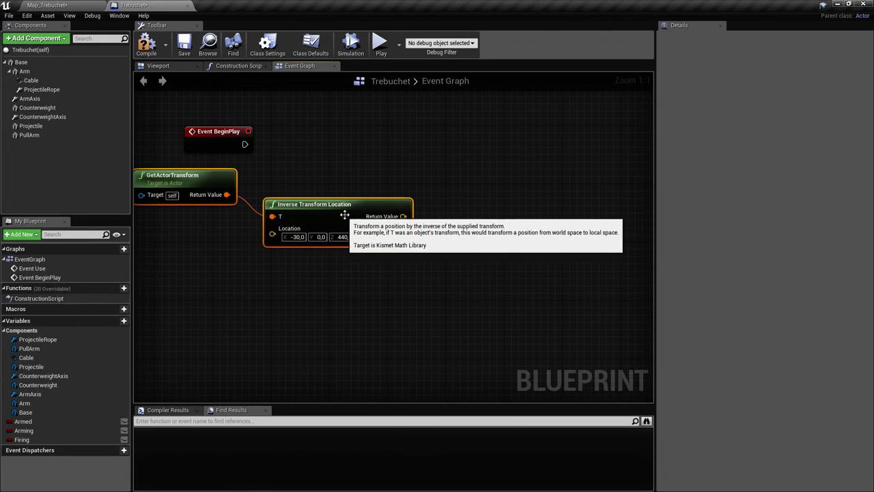
Add a new Projectile reference right of Inverse Transform Location and a SetWorldLocation node that takes it as target
left_click_drag(31, 126, 502, 195)
type("set")
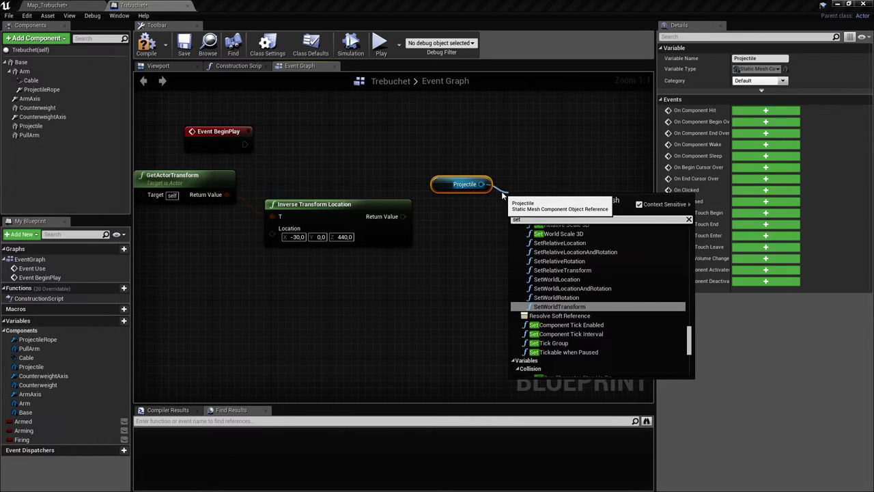
type(" rea")
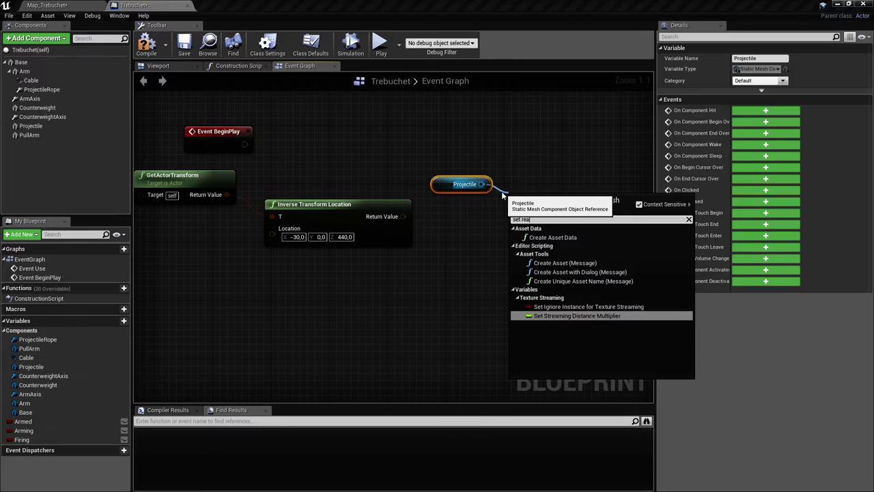
key("BackSpace")
type("la")
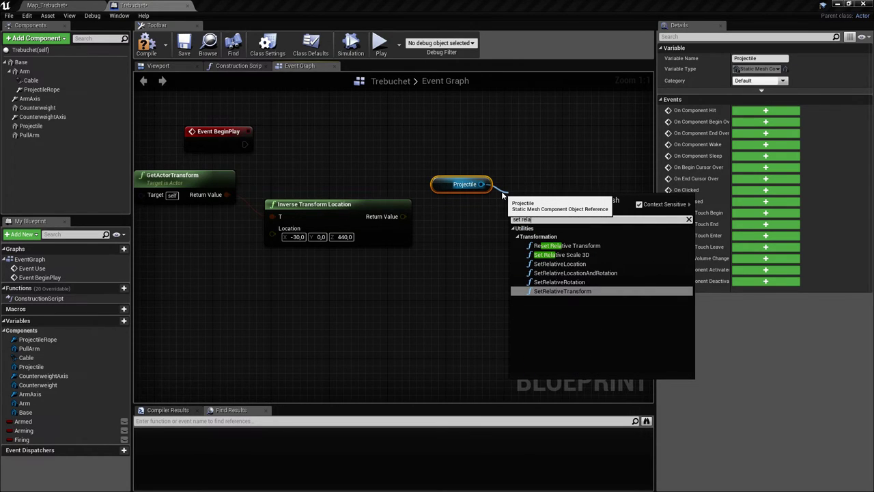
key("BackSpace")
key("BackSpace")
key("BackSpace")
key("BackSpace")
key("BackSpace")
key("BackSpace")
key("BackSpace")
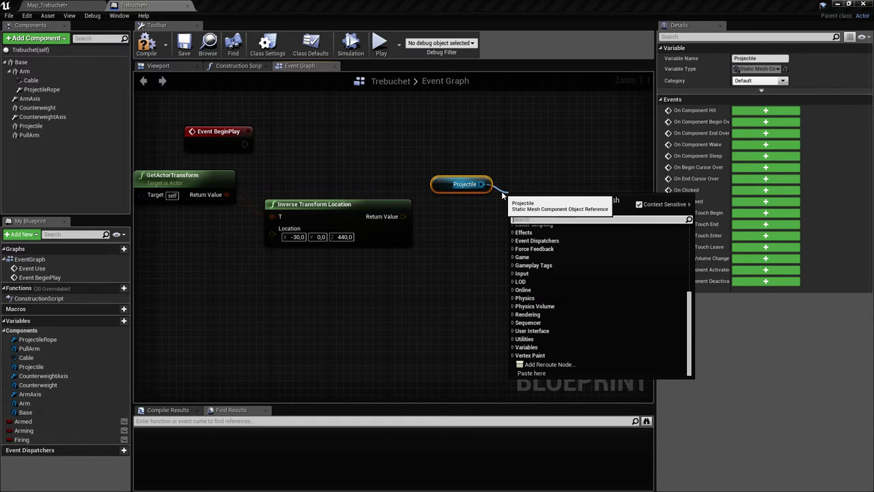
type("et worl")
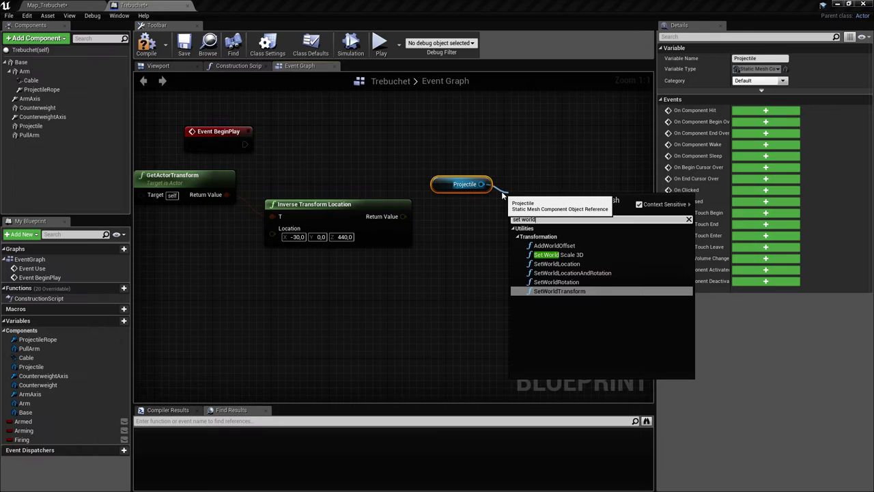
type("d")
key("Up")
key("Up")
key("Up")
key("Return")
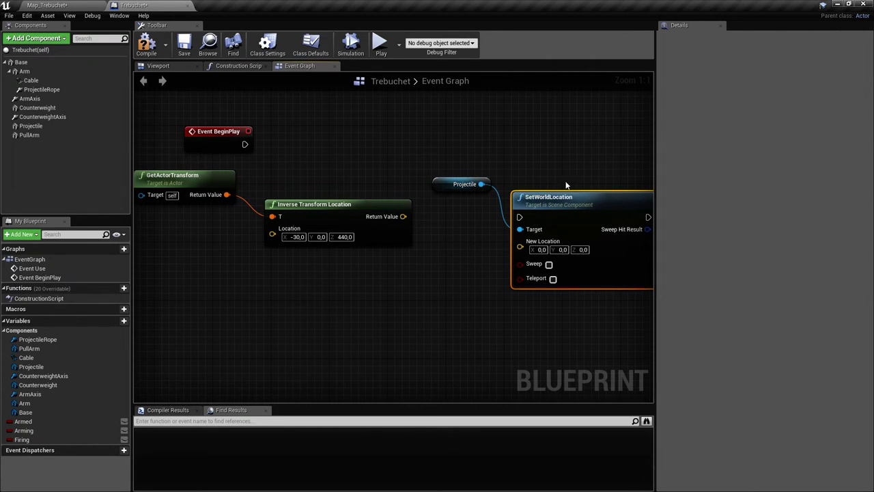
Place SetWorldLocation level with Event BeginPlay and move the Projectile reference into the gap between them
left_click_drag(565, 200, 543, 134)
left_click_drag(437, 193, 372, 170)
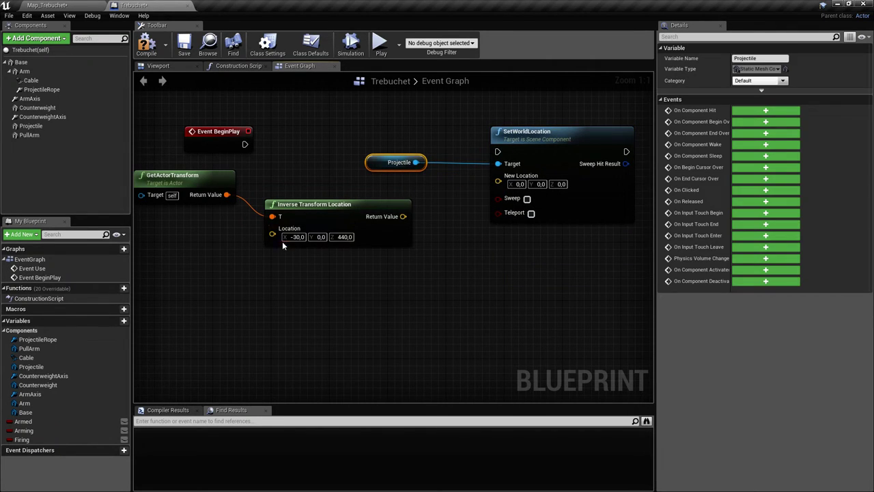
right_click_drag(276, 241, 267, 231)
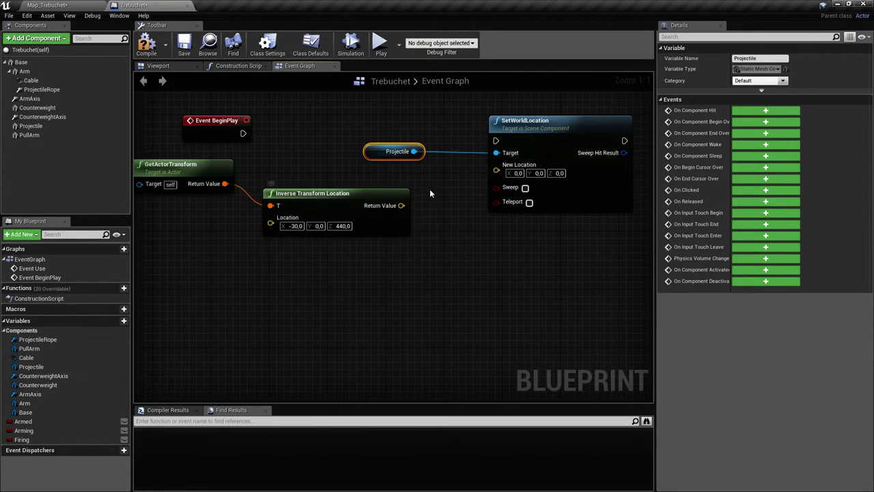
Connect the Inverse Transform Location result to SetWorldLocation's New Location and run SetWorldLocation from Event BeginPlay
left_click_drag(401, 205, 496, 170)
right_click_drag(336, 133, 374, 154)
left_click_drag(281, 155, 534, 162)
right_click_drag(517, 232, 349, 250)
Compile and save the Trebuchet blueprint, and save the Map_Trebuchet level
left_click(348, 249)
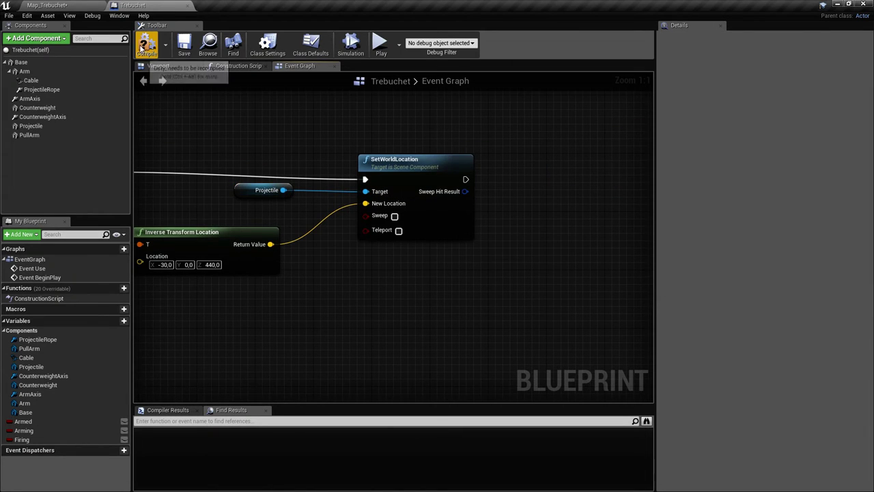
left_click(184, 45)
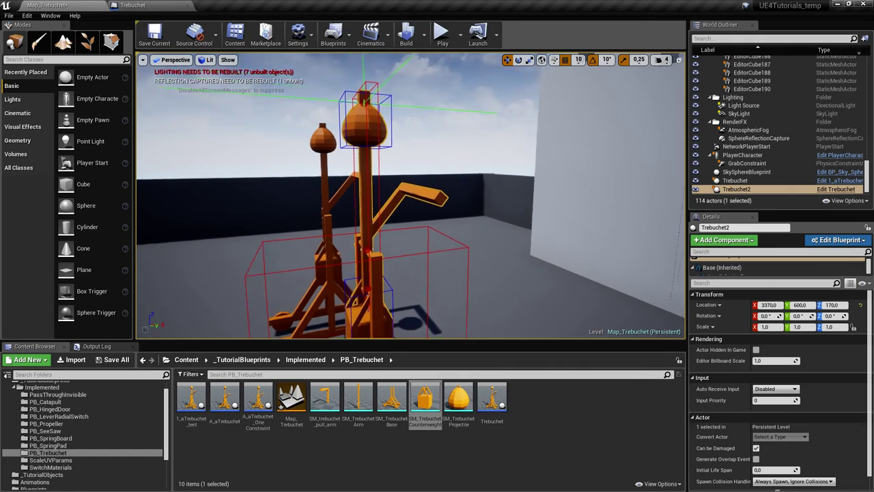
key("ctrl+s")
Play the level, walk up to the trebuchets to check where the projectile starts, and end the play session
mouse_move(437, 129)
right_mouse_down()
mouse_move(321, 191)
mouse_move(362, 184)
mouse_move(437, 130)
right_mouse_up()
left_click(441, 37)
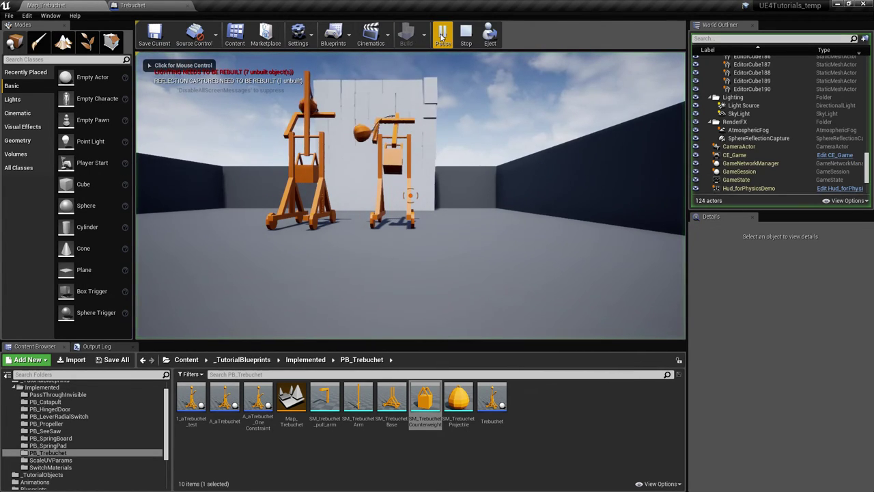
left_click(426, 96)
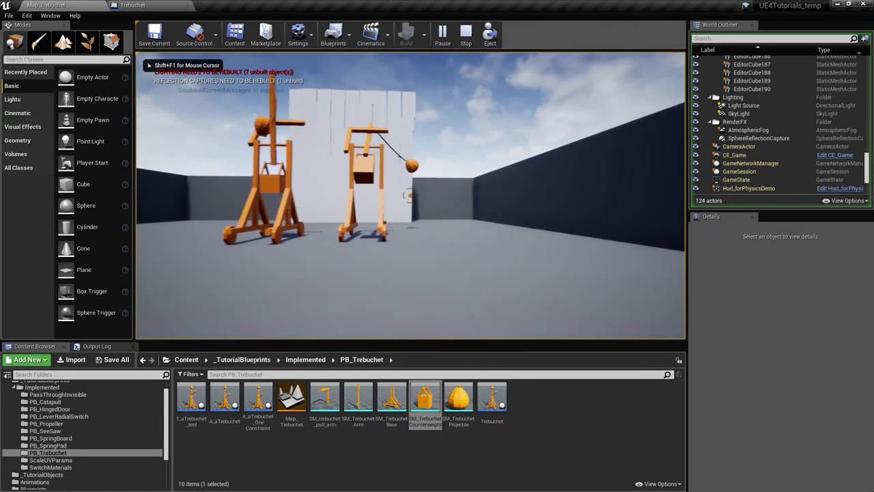
key("w")
key("w")
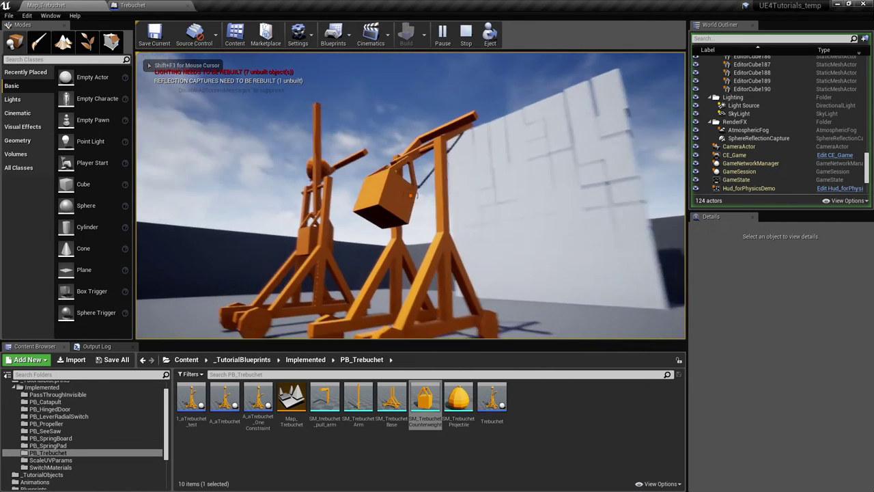
key("Escape")
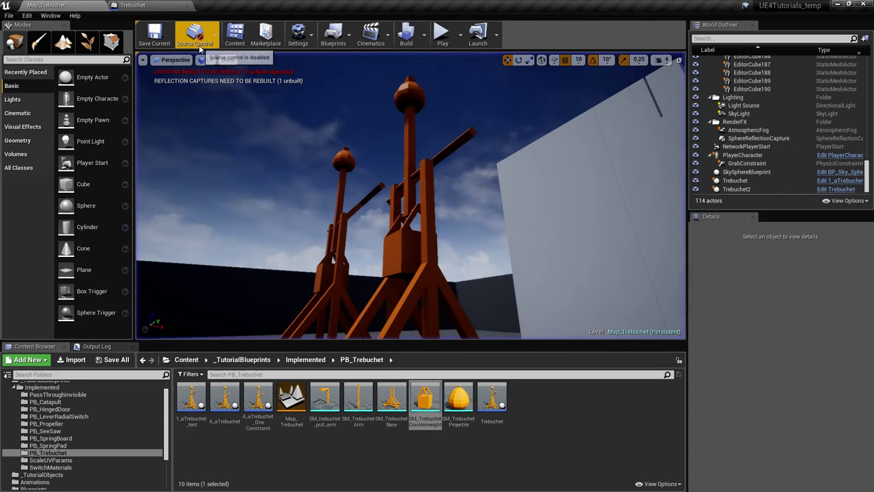
Return to the Trebuchet blueprint's event graph and move the Inverse Transform Location node down to free space beside GetActorTransform
scroll(410, 202, "up", 4)
right_click_drag(409, 203, 456, 197)
left_click(157, 5)
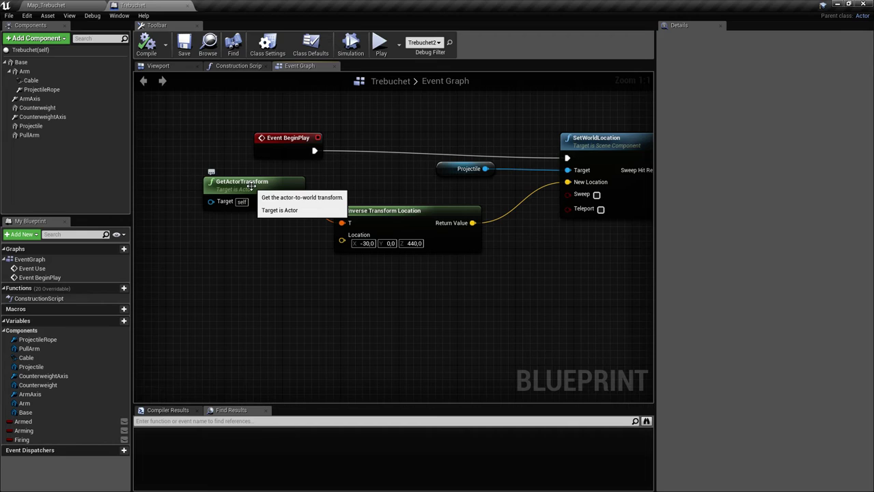
left_click(412, 222)
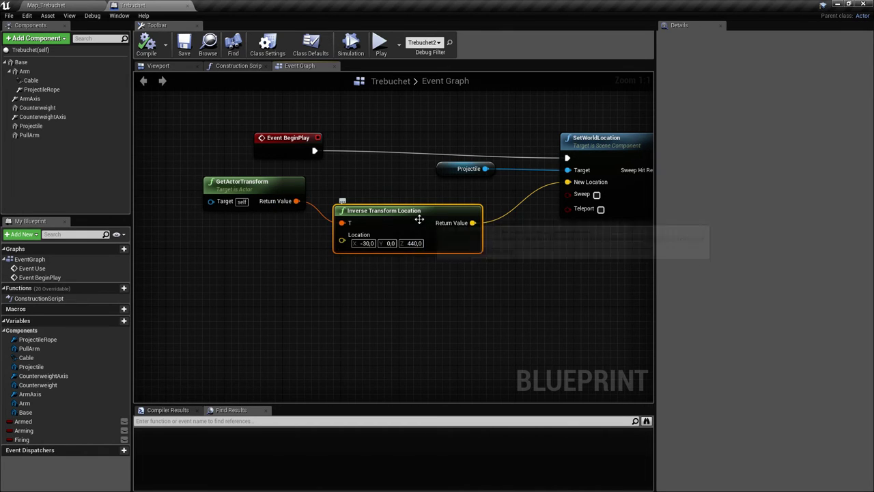
left_click_drag(412, 222, 382, 258)
Add a Transform Location node from GetActorTransform's Return Value and place it above the Inverse Transform Location node
left_click_drag(296, 201, 360, 206)
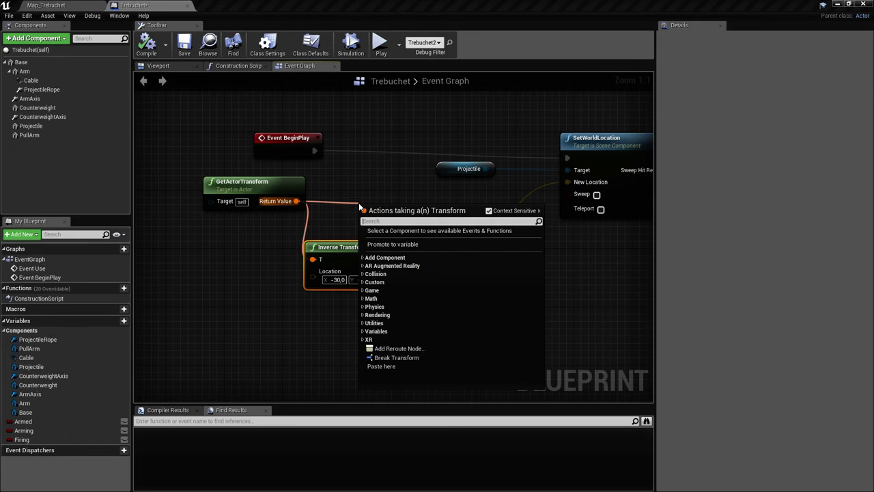
type("tranfo")
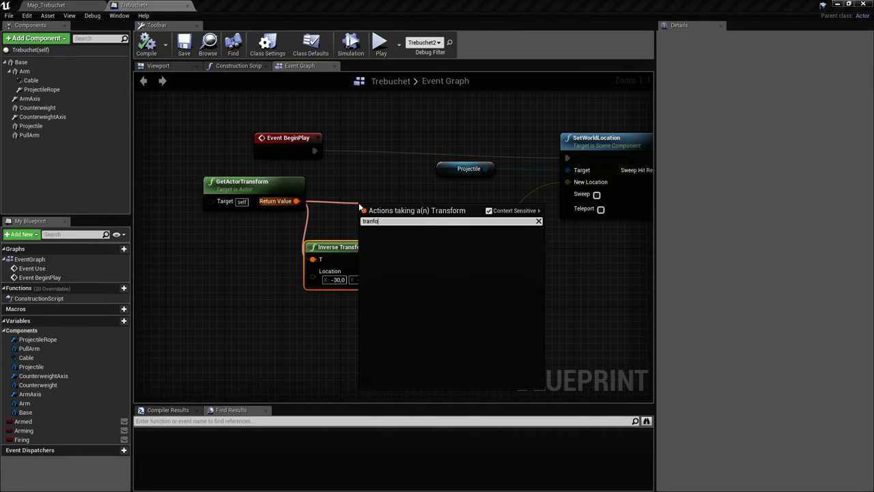
key("BackSpace")
key("BackSpace")
type("sform")
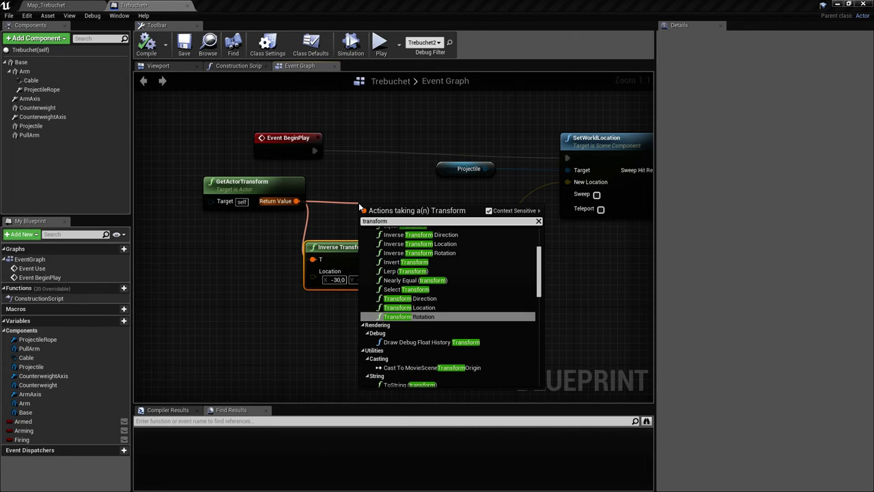
key("Up")
key("Return")
left_click_drag(357, 250, 376, 298)
left_click_drag(382, 210, 352, 203)
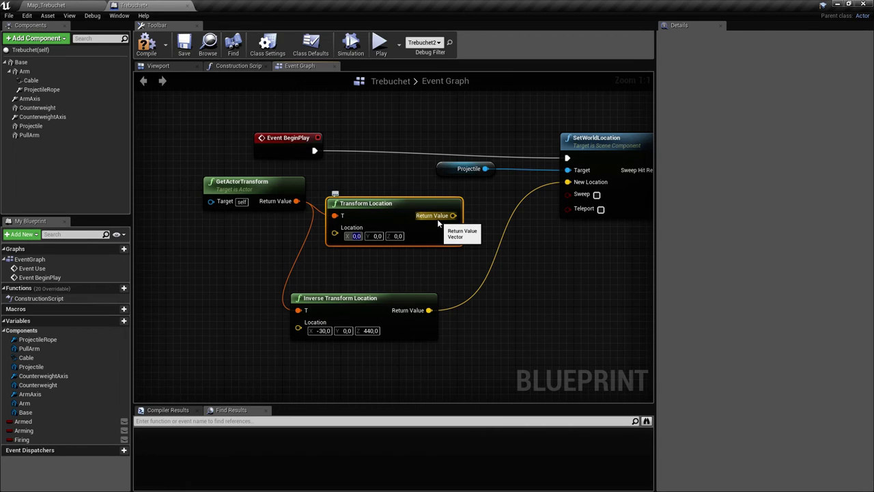
Set Transform Location's Location to X -30, Z 440, feed it into SetWorldLocation's New Location, and delete the Inverse Transform Location node
type("-30")
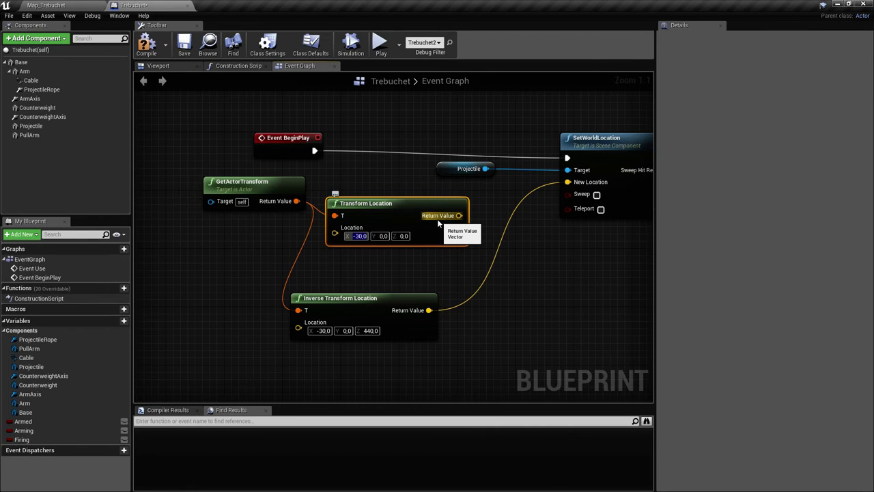
key("Return")
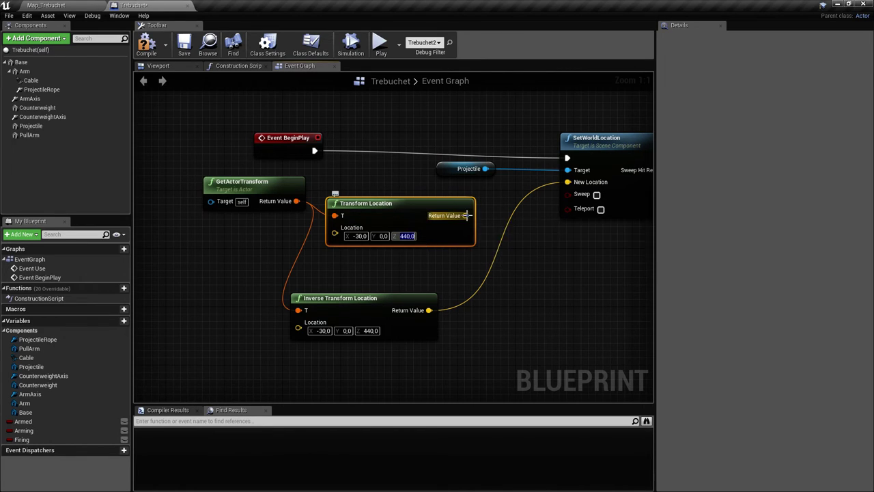
left_click(362, 299)
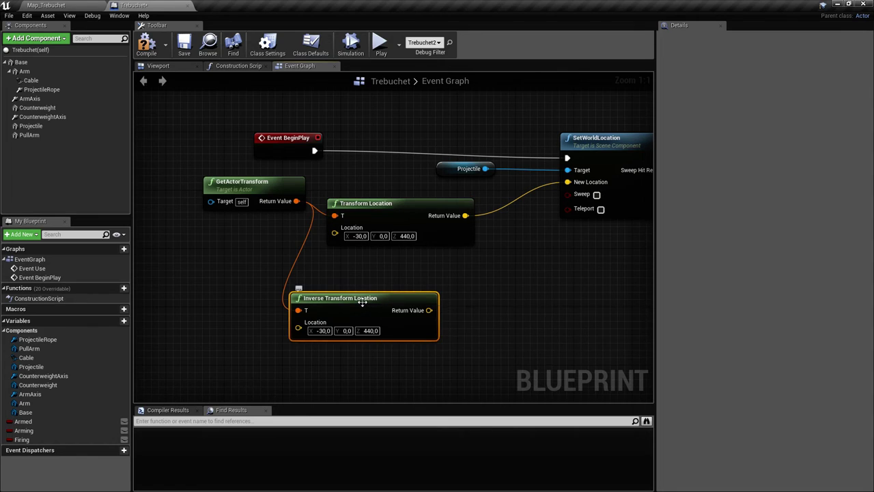
key("Delete")
right_click_drag(362, 287, 312, 300)
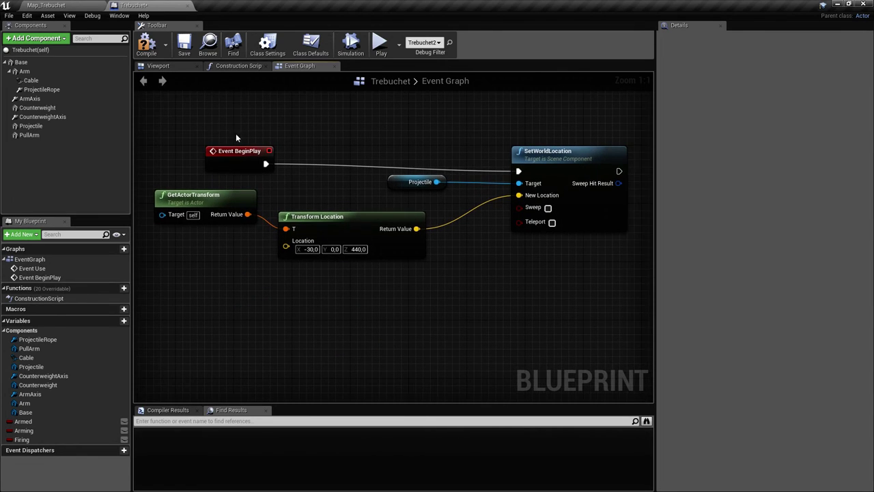
Compile and save the Trebuchet blueprint and the level, and play the level briefly to check the projectile's start position
left_click(184, 45)
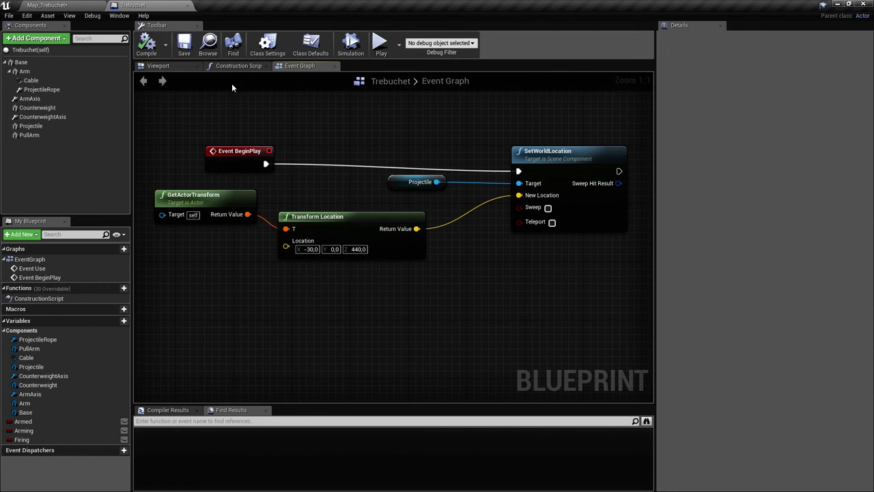
right_click_drag(307, 235, 346, 265)
right_click_drag(278, 137, 277, 119)
left_click(67, 5)
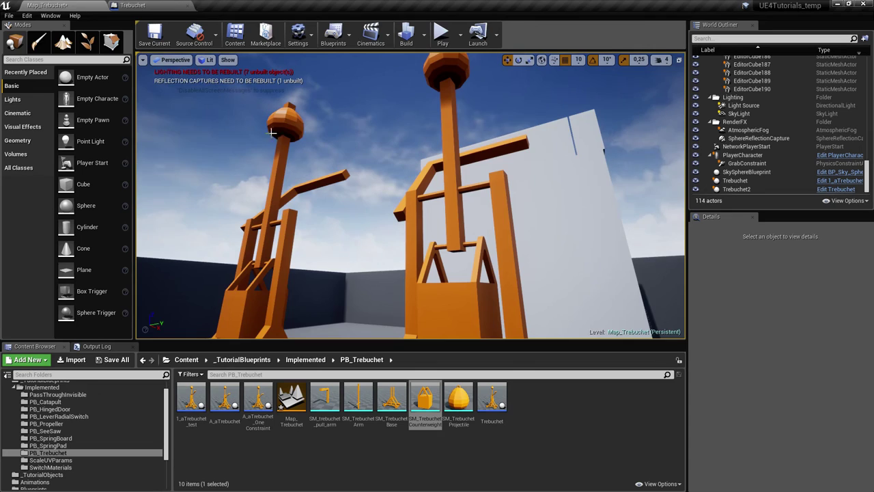
key("ctrl+s")
left_click(442, 35)
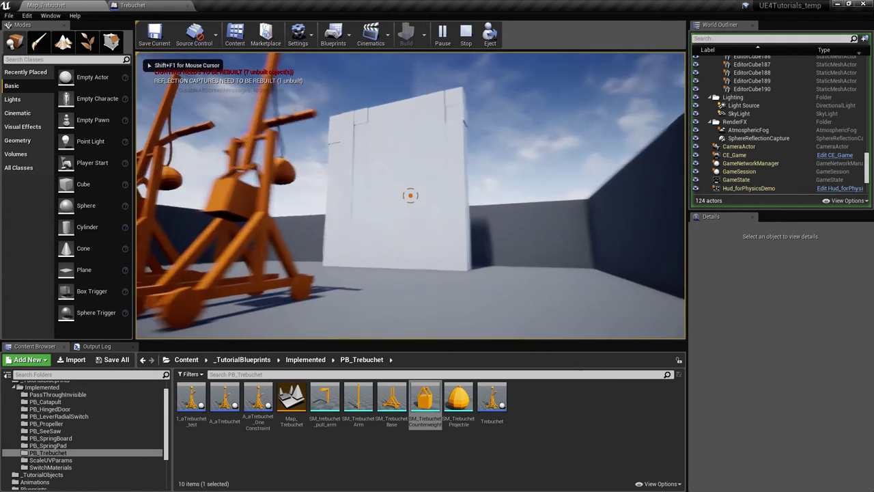
key("Escape")
Set the Transform Location node's Location to X -60 and Z 300 in the Trebuchet event graph
left_click(140, 5)
right_click_drag(378, 278, 328, 262)
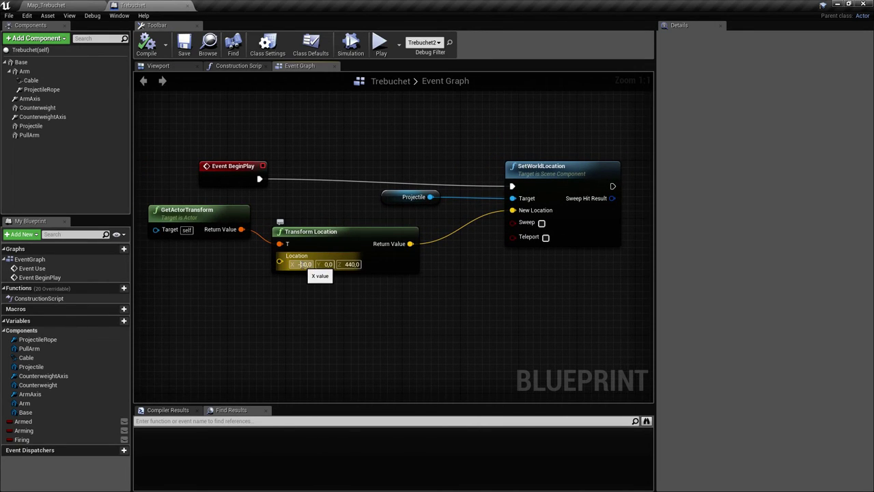
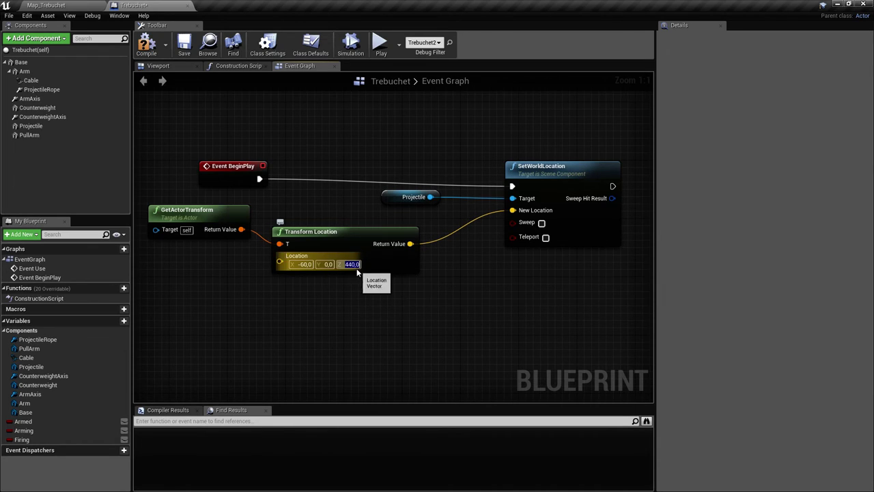
type("300")
key("Return")
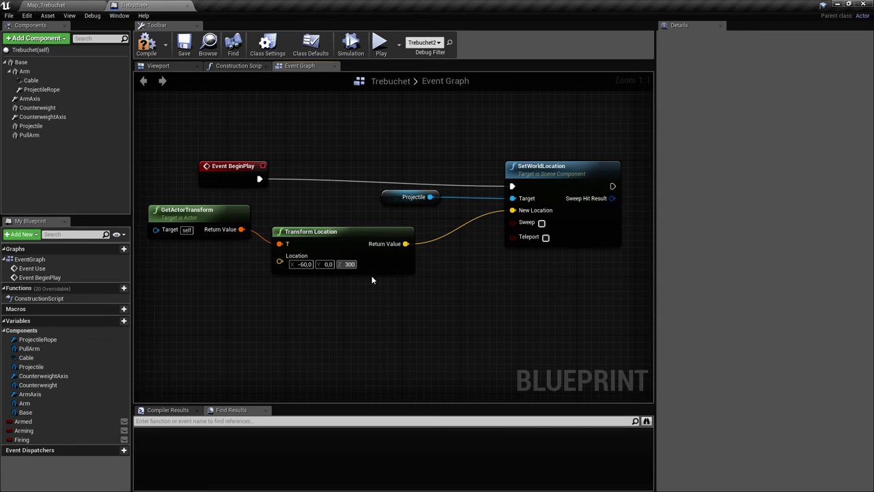
Compile and save the Trebuchet blueprint, and play the level to check how the projectile starts from its new location
left_click(146, 43)
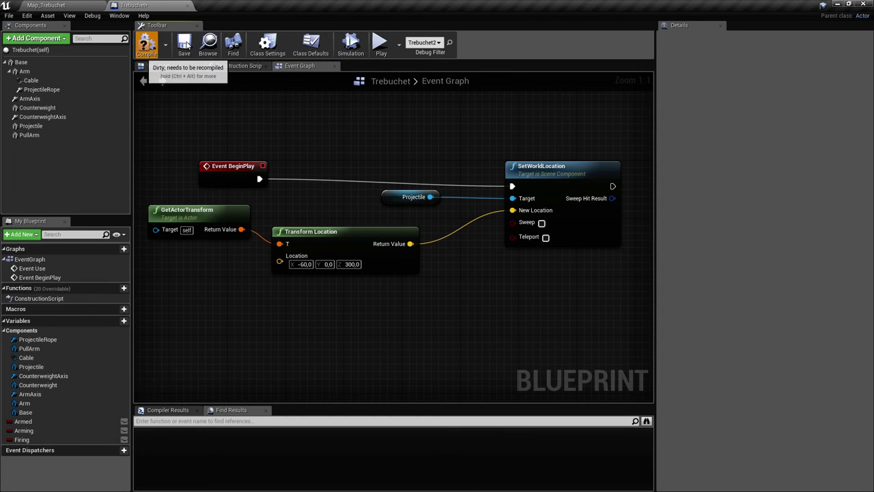
left_click(185, 44)
left_click(88, 6)
right_click_drag(471, 137, 434, 123)
left_click(443, 40)
left_click(441, 35)
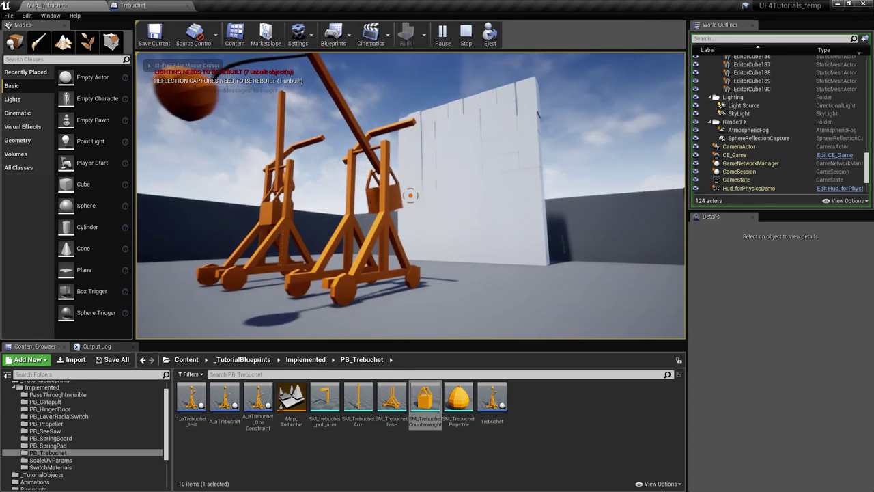
key("Escape")
Review the BeginPlay chain in the Trebuchet event graph, from GetActorTransform and Transform Location to SetWorldLocation on the Projectile
left_click(152, 3)
right_click_drag(357, 211, 300, 219)
scroll(397, 214, "up", 1)
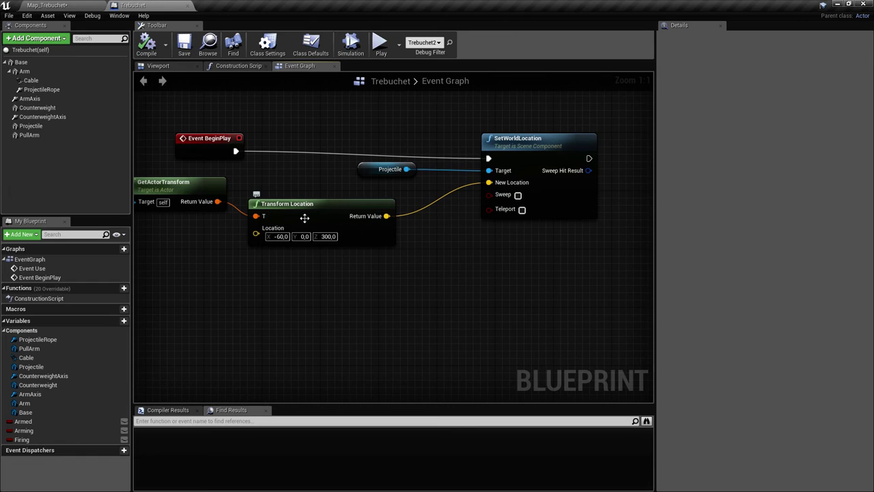
right_click_drag(453, 219, 373, 231)
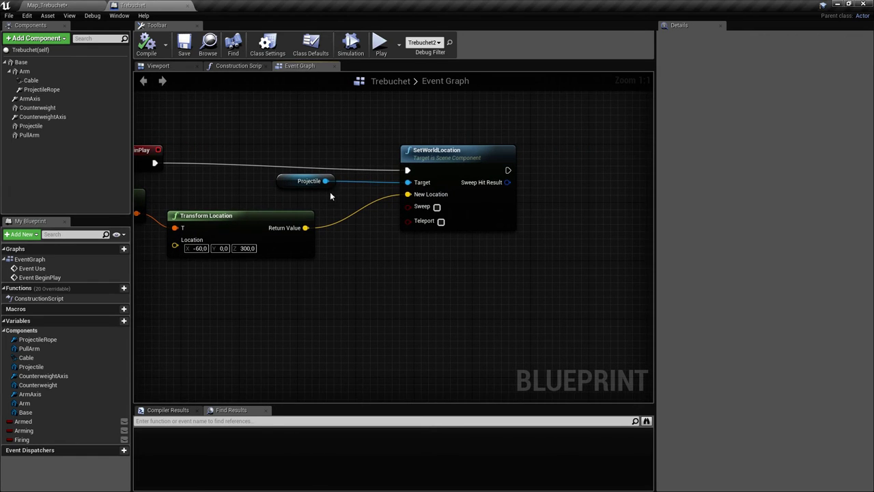
mouse_move(274, 193)
right_mouse_down()
mouse_move(320, 191)
mouse_move(274, 193)
right_mouse_up()
left_click(444, 158)
right_click_drag(433, 248, 416, 235)
right_click_drag(225, 207, 351, 196)
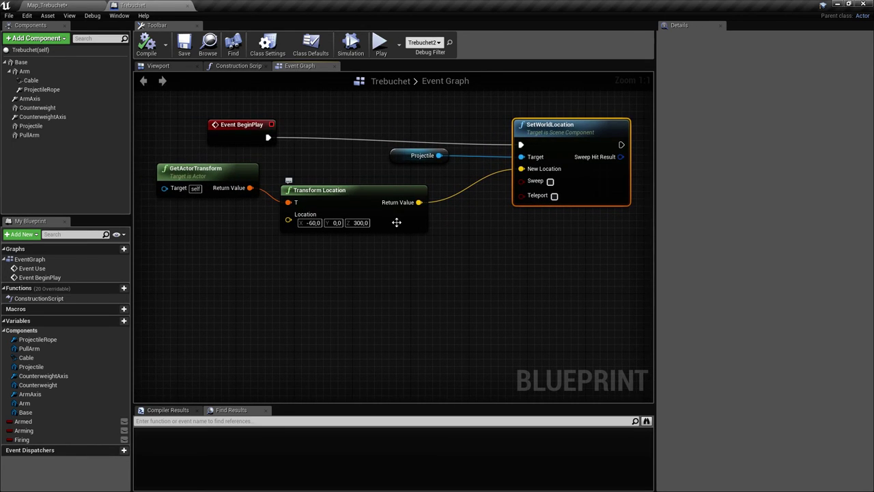
right_click_drag(395, 223, 370, 224)
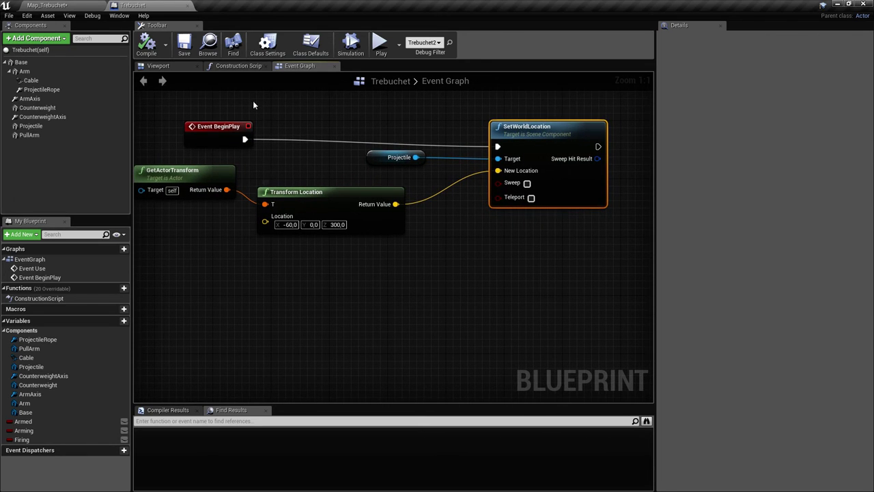
Save the Trebuchet blueprint, play the level to watch both trebuchets' projectiles again, and end the play session
left_click(183, 44)
left_click(46, 4)
left_click(445, 35)
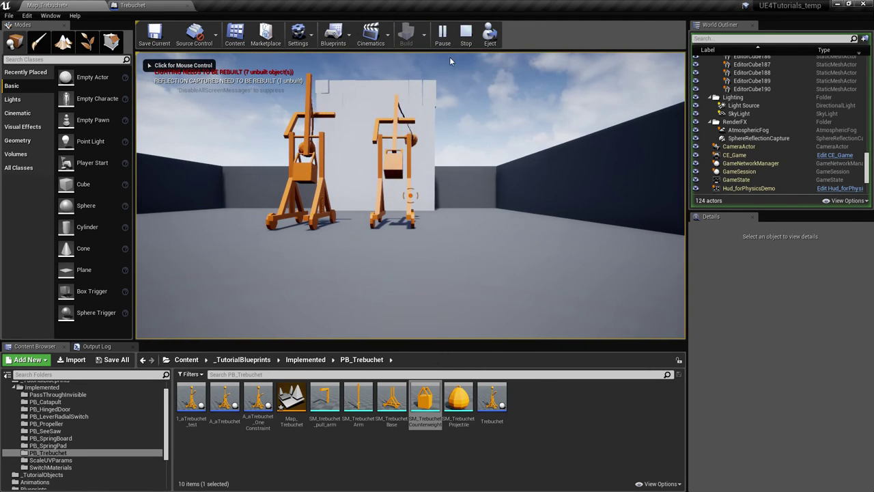
left_click(447, 93)
key("d")
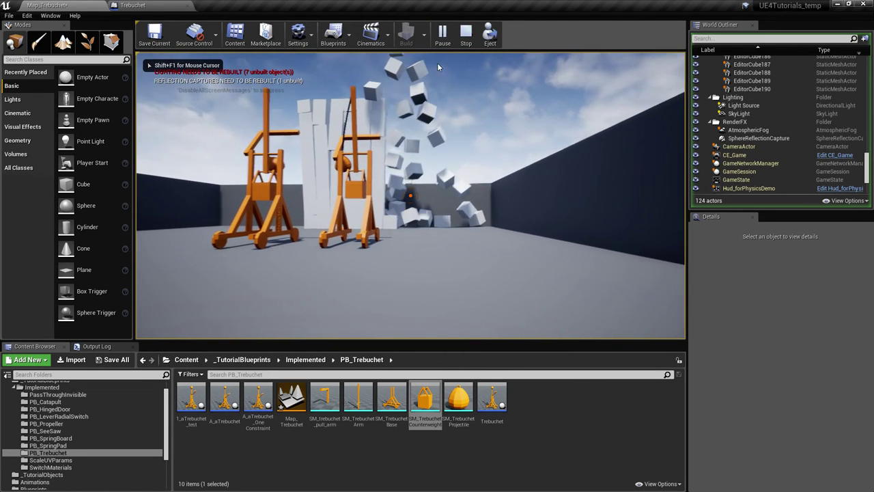
key("Escape")
Inspect the two trebuchets up close in the level and select Trebuchet2
right_click_drag(411, 196, 486, 260)
key("w")
right_click_drag(402, 100, 423, 139)
left_click(372, 110)
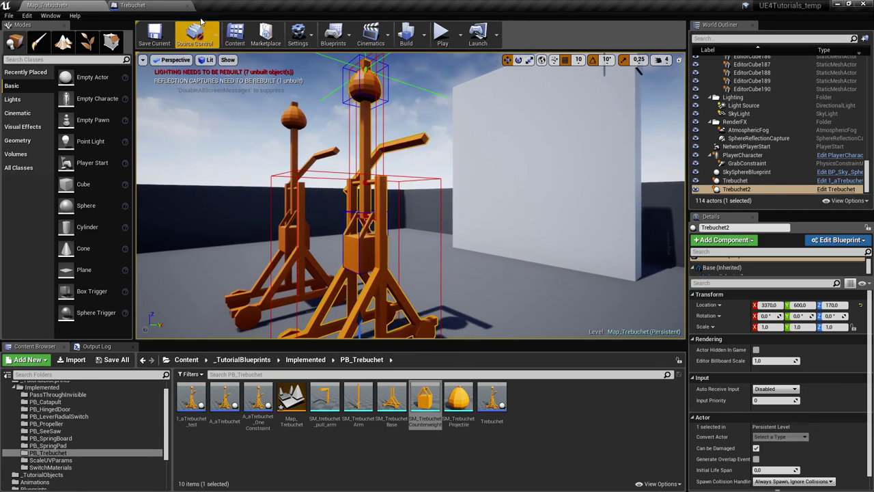
Lower the Projectile component to Z 560 in the Trebuchet blueprint, try moving it out to X -110, undo that sideways move, and compile
left_click(139, 5)
left_click(190, 66)
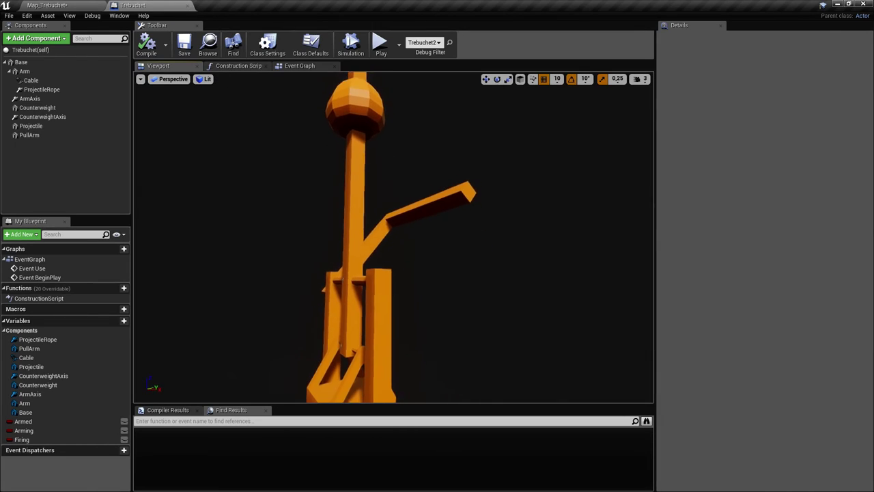
left_click(369, 145)
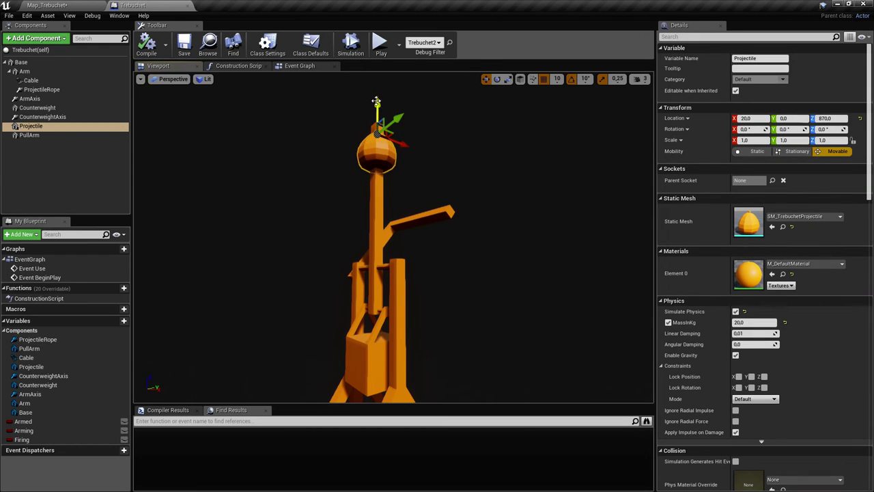
left_click_drag(376, 101, 383, 224)
left_click_drag(406, 251, 366, 246)
mouse_move(365, 246)
right_mouse_down()
mouse_move(320, 242)
mouse_move(352, 245)
right_mouse_up()
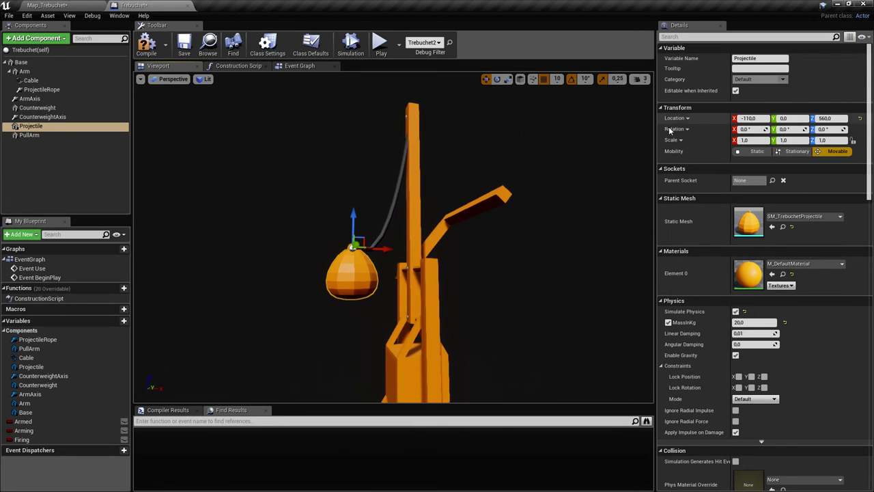
key("ctrl+z")
left_click(147, 43)
Set the Transform Location node's Location to X -110 and Z 500 in the event graph
left_click(299, 66)
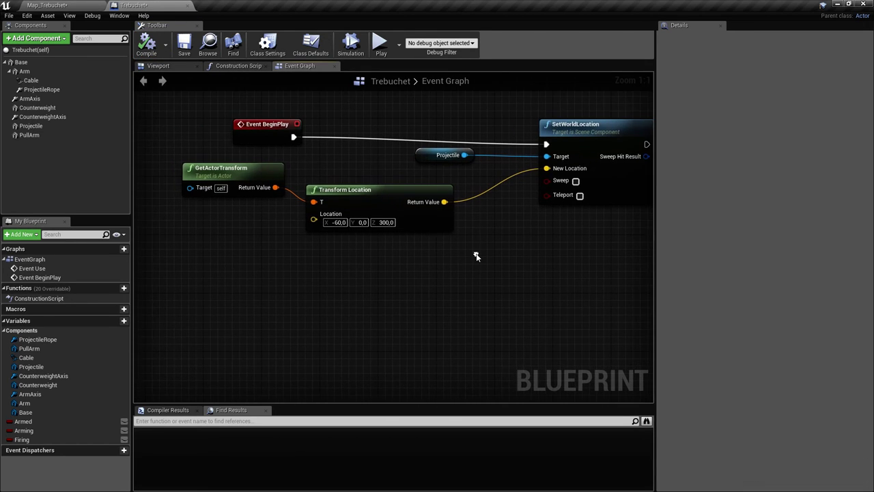
type("500")
key("Return")
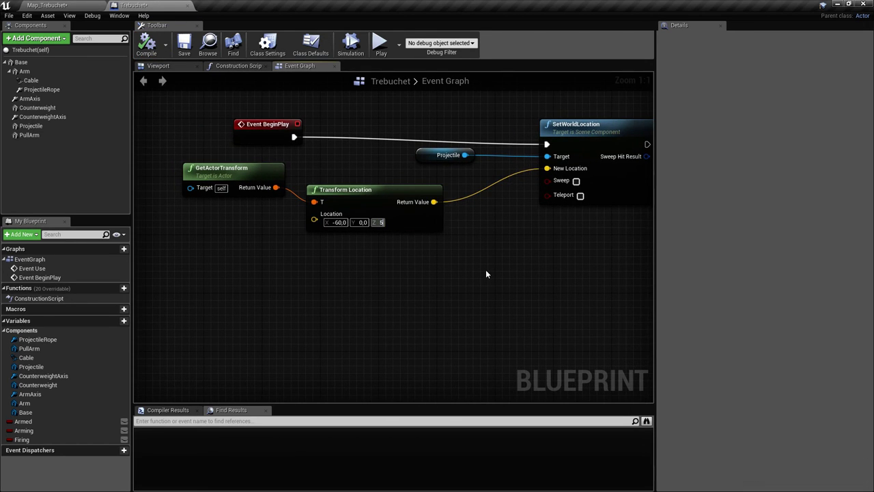
left_click(341, 223)
type("-110")
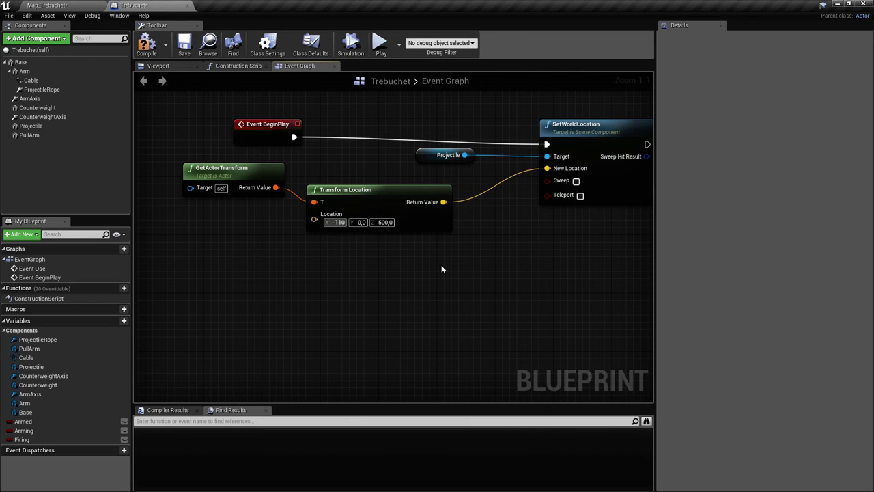
key("Return")
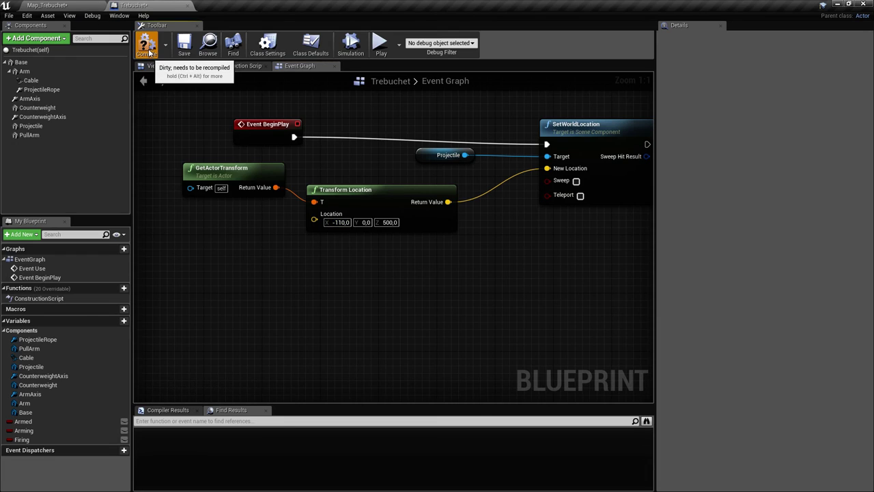
Save the Trebuchet blueprint, play the level to watch where both projectiles start, and end the play session
left_click(188, 49)
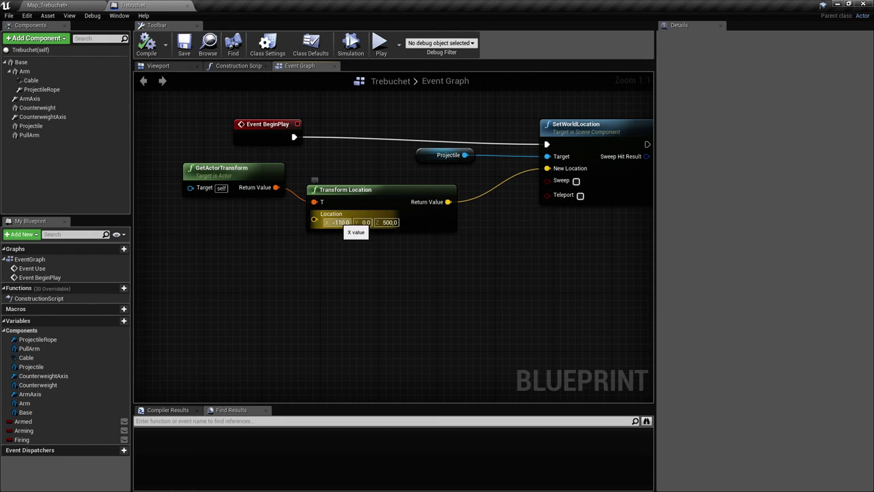
left_click(102, 4)
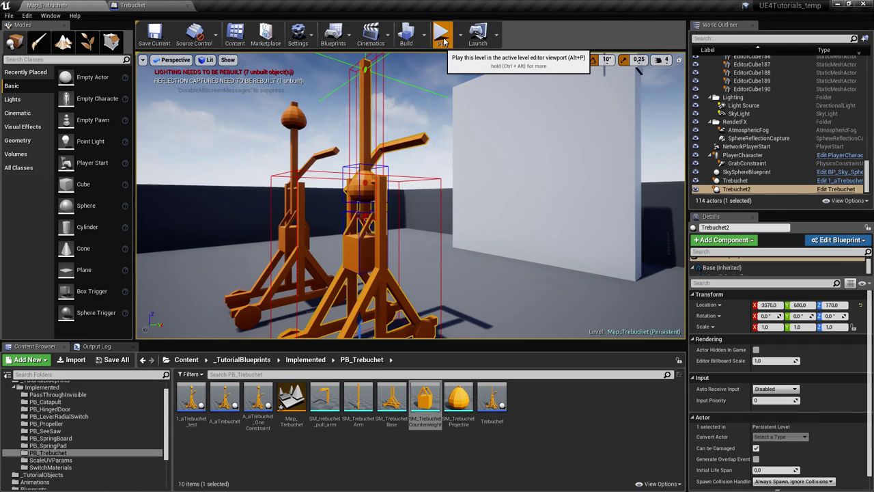
left_click(442, 36)
left_click(447, 95)
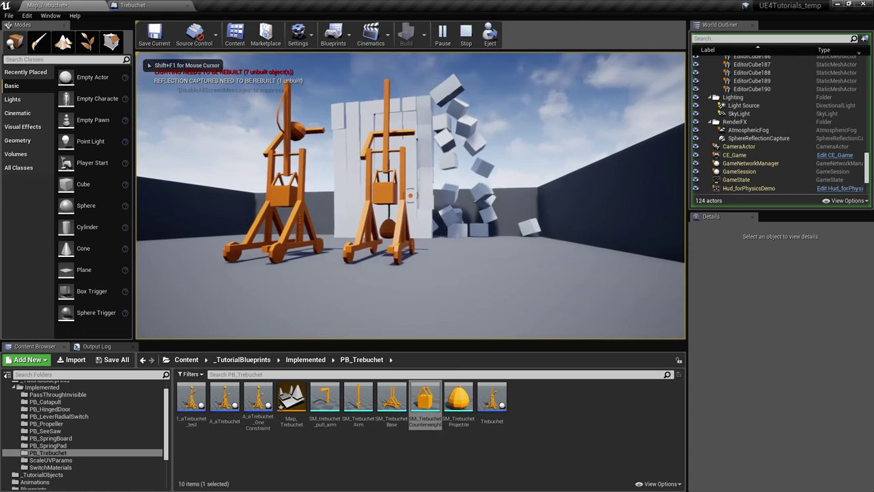
key("Escape")
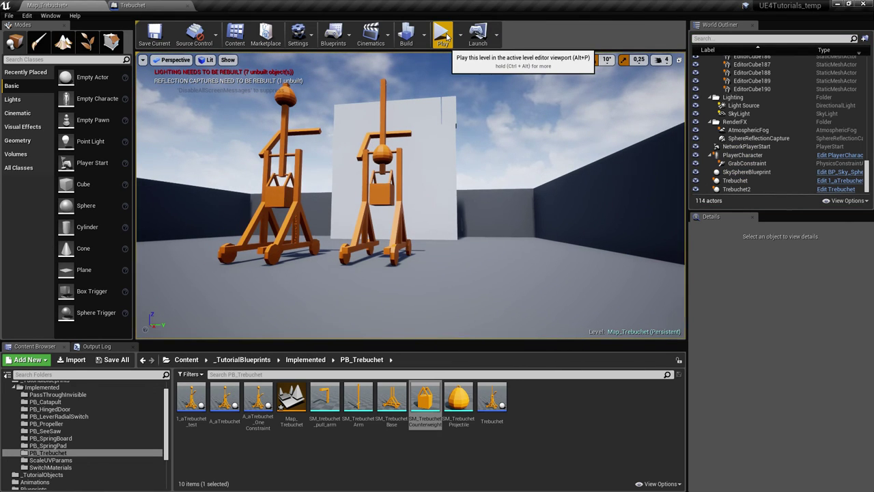
Play the level again, walk towards the two trebuchets to watch the hanging projectiles, and end the session
right_click_drag(447, 102, 406, 193)
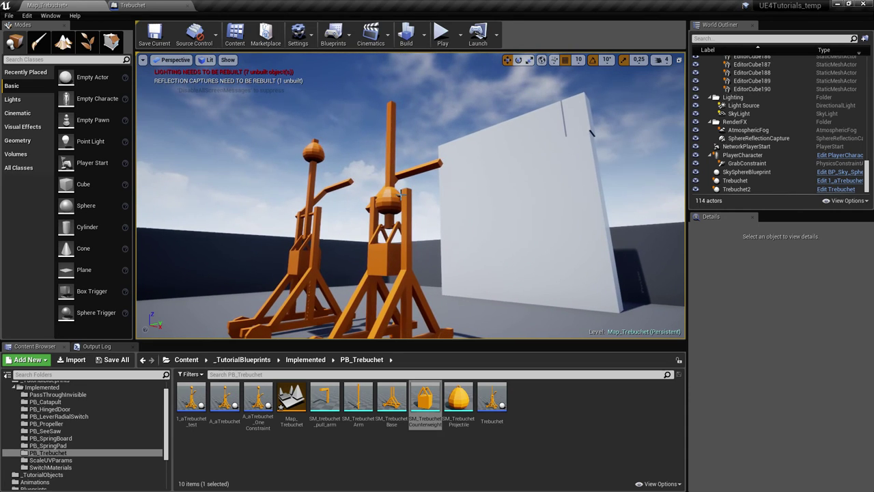
left_click(442, 34)
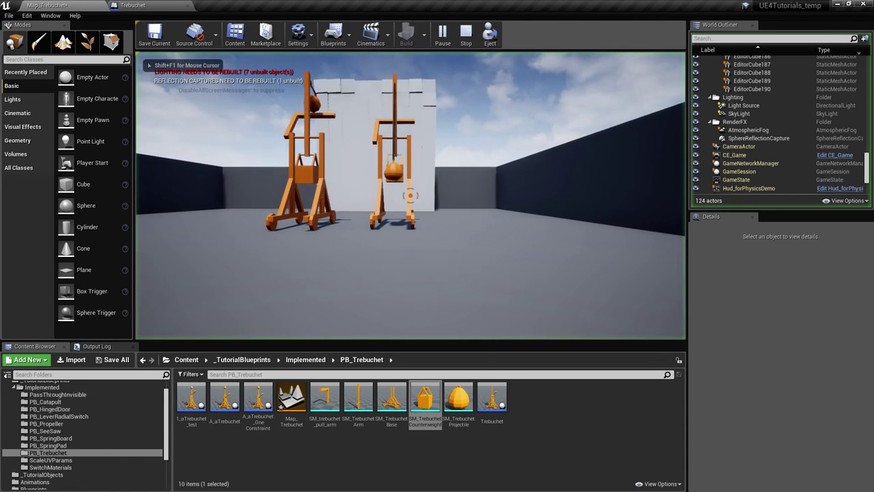
key("w")
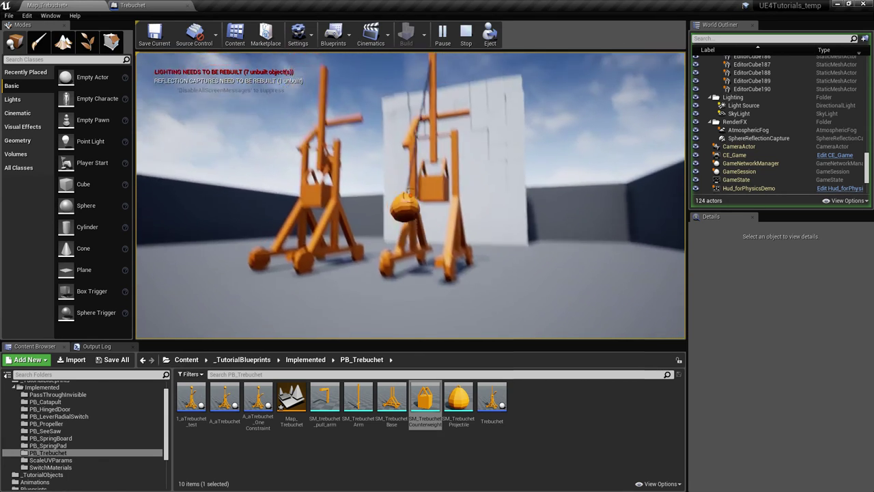
key("Escape")
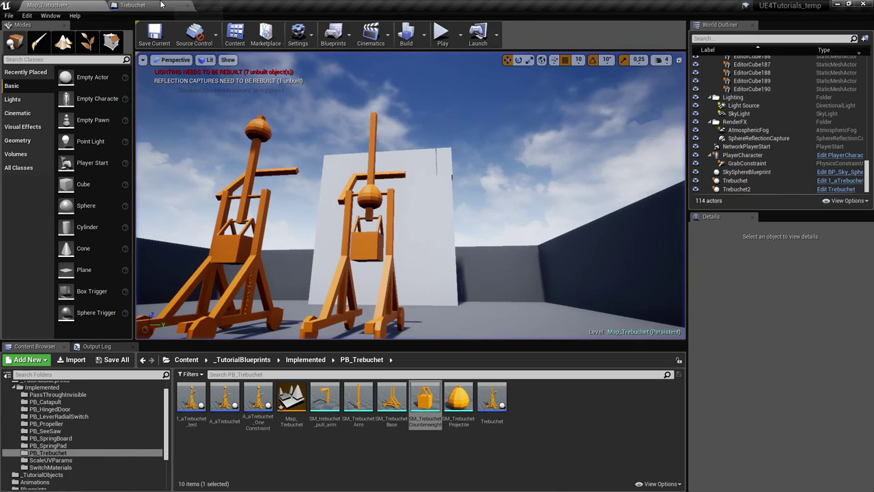
Undo the Transform Location value edits and the lowering of the Projectile component in the Trebuchet blueprint
left_click(133, 4)
right_click_drag(329, 173, 385, 265)
left_click(179, 65)
right_click_drag(339, 171, 380, 182)
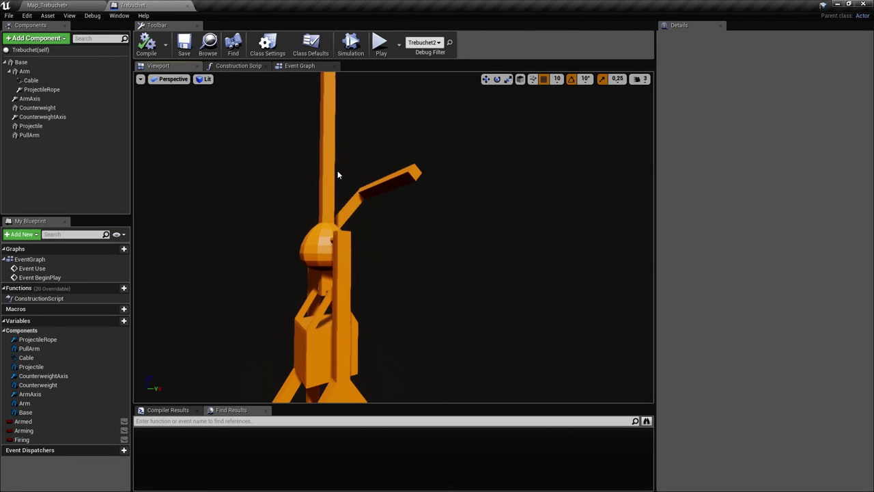
key("ctrl+z")
scroll(343, 183, "down", 2)
key("ctrl+z")
key("ctrl+z")
right_click_drag(338, 184, 345, 212)
Set the Transform Location node's Location to X -110 and Z 550 in the event graph
left_click(303, 66)
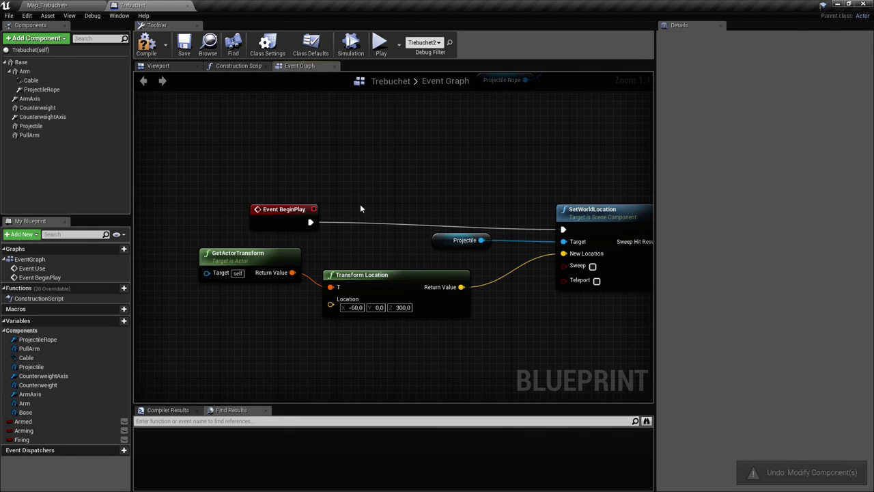
left_click(320, 285)
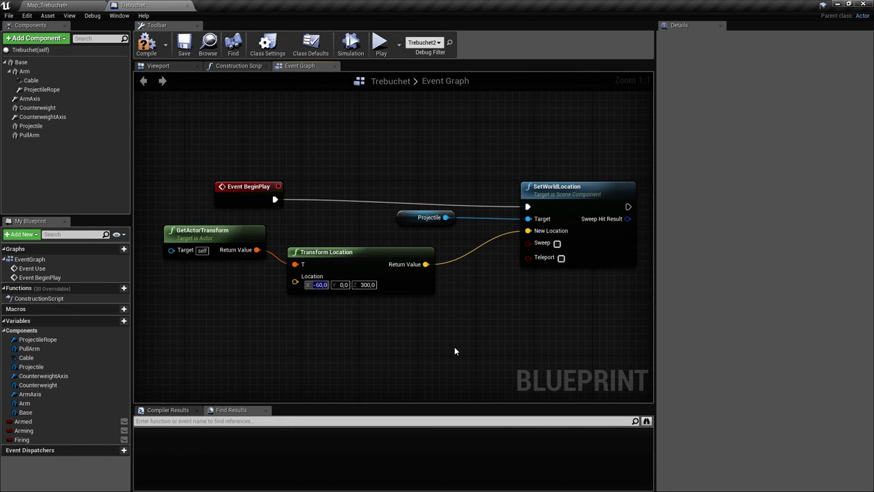
type("-110")
key("Return")
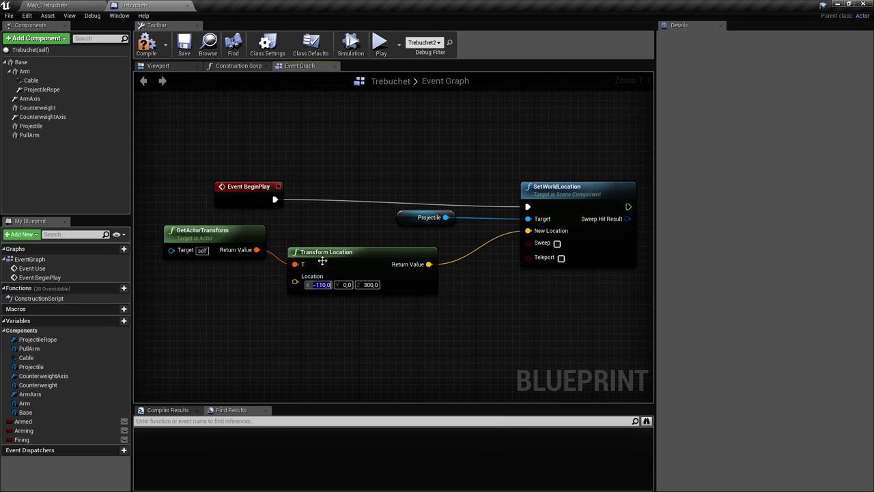
key("BackSpace")
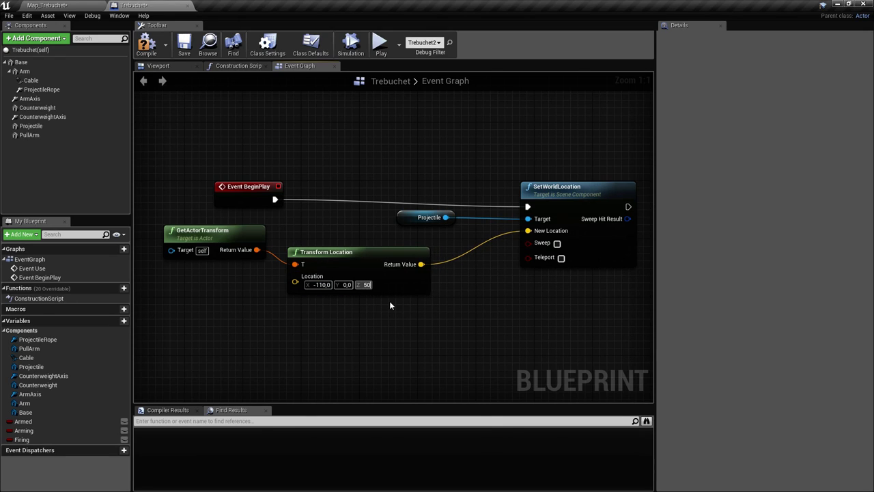
type("550")
key("Return")
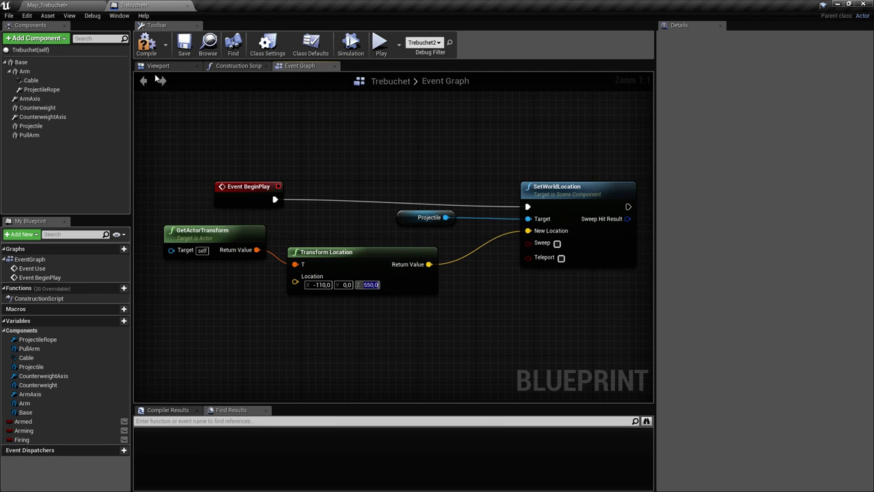
Save the Trebuchet blueprint, play the level, walk around the trebuchets to compare their projectiles, and end the play session
left_click(183, 45)
left_click(55, 5)
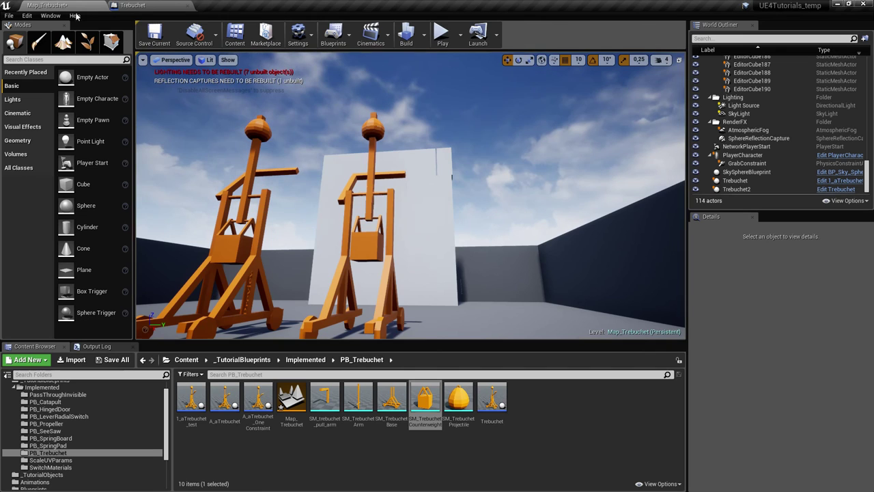
left_click(442, 34)
key("w")
key("d")
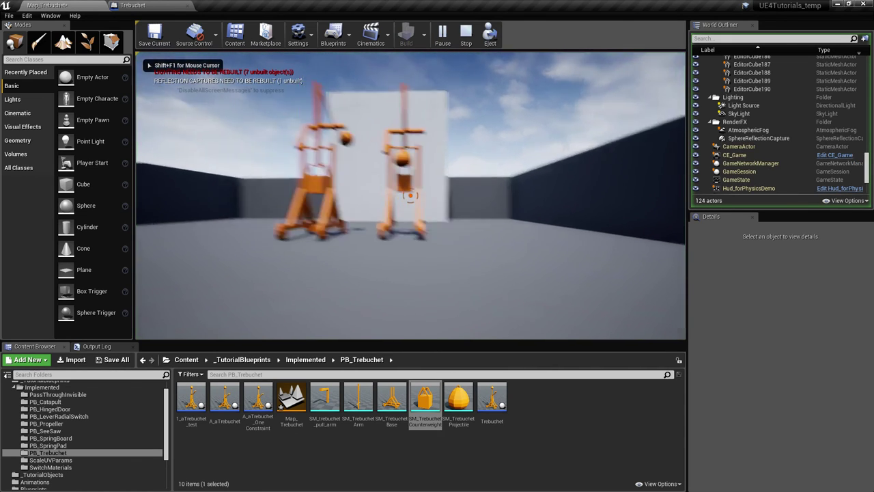
key("d")
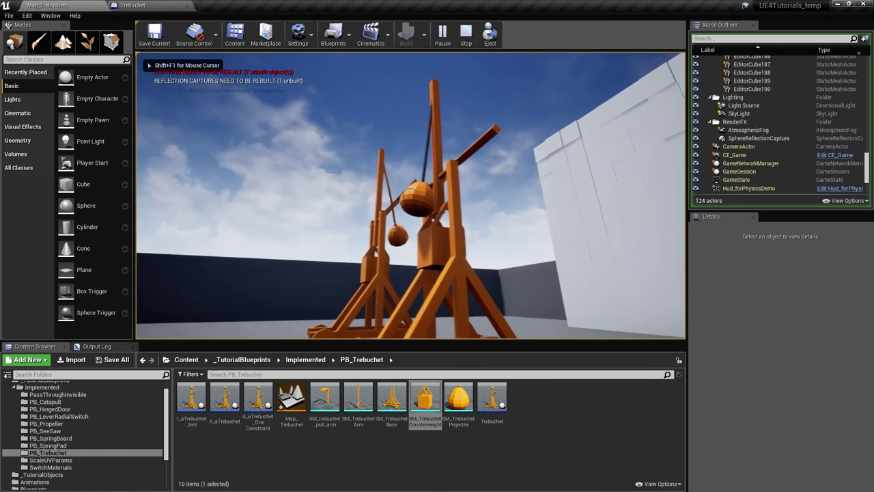
key("w")
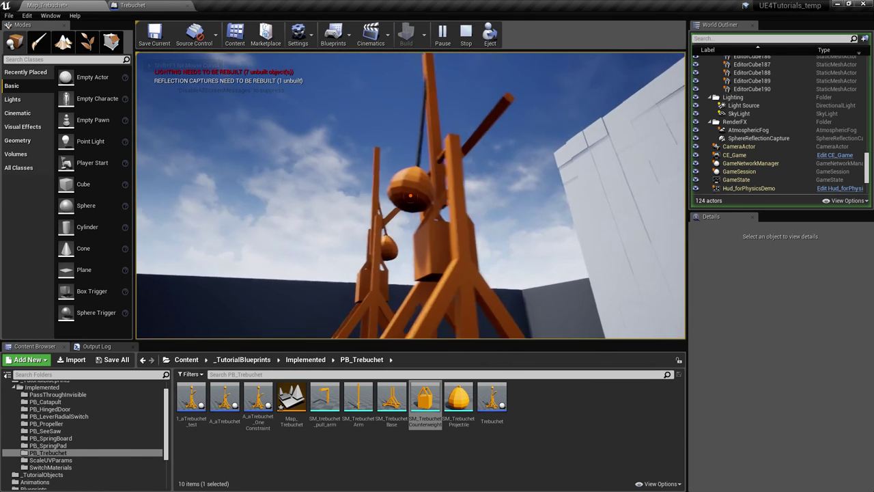
key("a")
key("Escape")
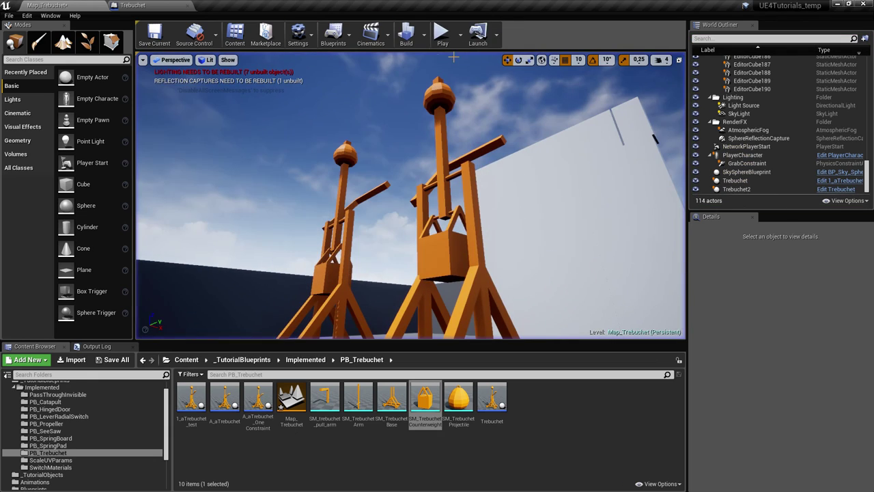
Replay the level briefly to watch both projectiles drop from their start positions, and end the session
left_click(446, 44)
key("w")
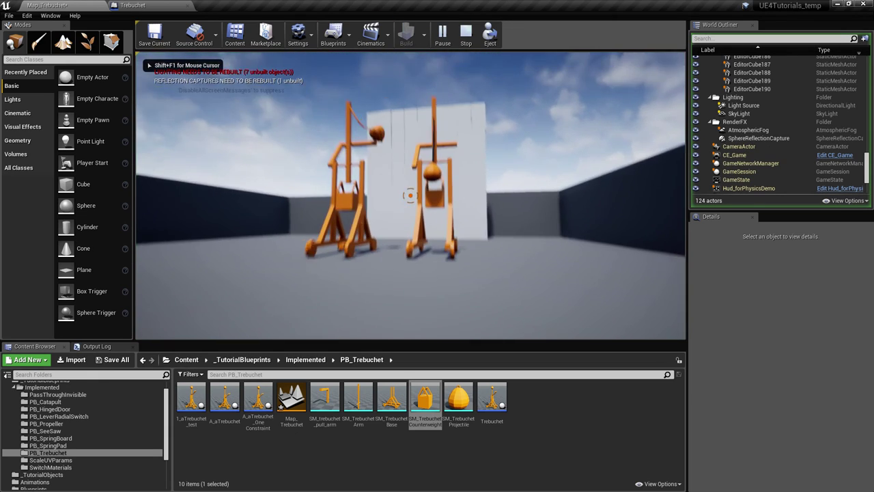
key("Escape")
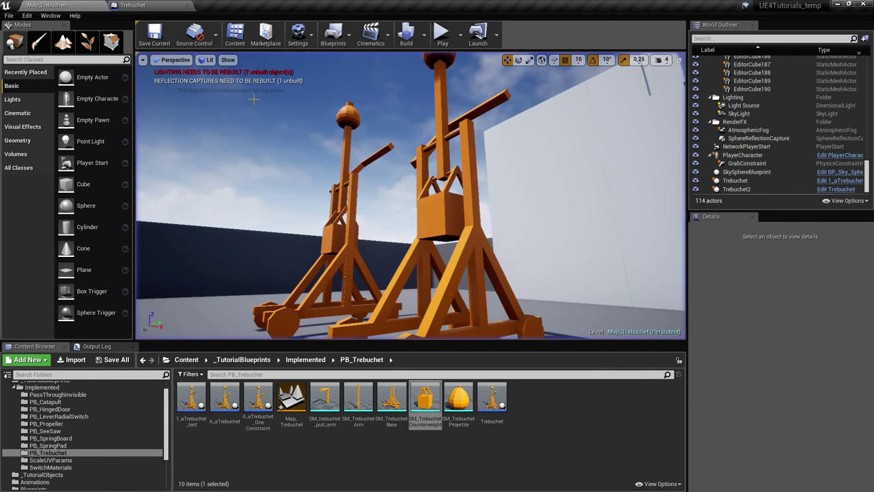
Examine the Trebuchet event graph's reload chain from Add Static Mesh Component through Set Mass Override to the final SET nodes
left_click(147, 4)
scroll(389, 273, "down", 6)
right_click_drag(485, 229, 382, 307)
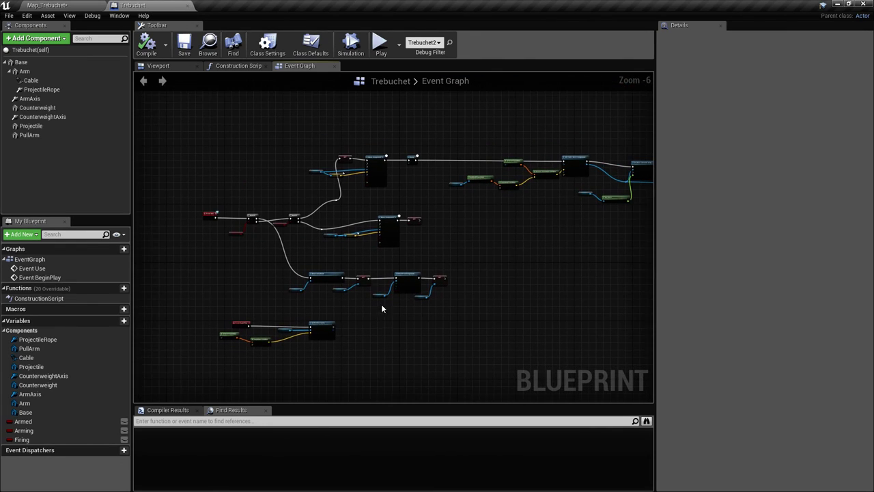
scroll(378, 274, "up", 6)
right_click_drag(378, 274, 316, 260)
right_click_drag(429, 305, 186, 375)
scroll(485, 283, "down", 2)
scroll(326, 320, "down", 3)
right_click_drag(392, 293, 270, 278)
scroll(269, 277, "up", 2)
scroll(270, 278, "up", 2)
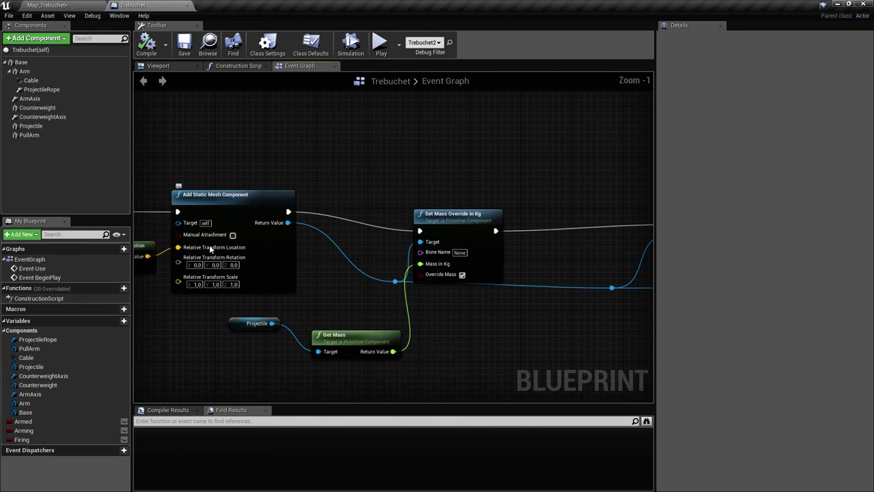
right_click_drag(419, 283, 324, 265)
scroll(224, 231, "down", 2)
right_click_drag(519, 243, 152, 255)
right_click_drag(471, 269, 207, 257)
right_click_drag(562, 269, 218, 266)
scroll(358, 273, "up", 2)
right_click_drag(282, 245, 386, 260)
scroll(355, 207, "up", 1)
scroll(393, 267, "down", 1)
Shift the Enable Collision, Attach End, Firing and Armed SET nodes away from Set Attach End To to open a gap
scroll(393, 265, "down", 3)
right_click_drag(433, 282, 346, 285)
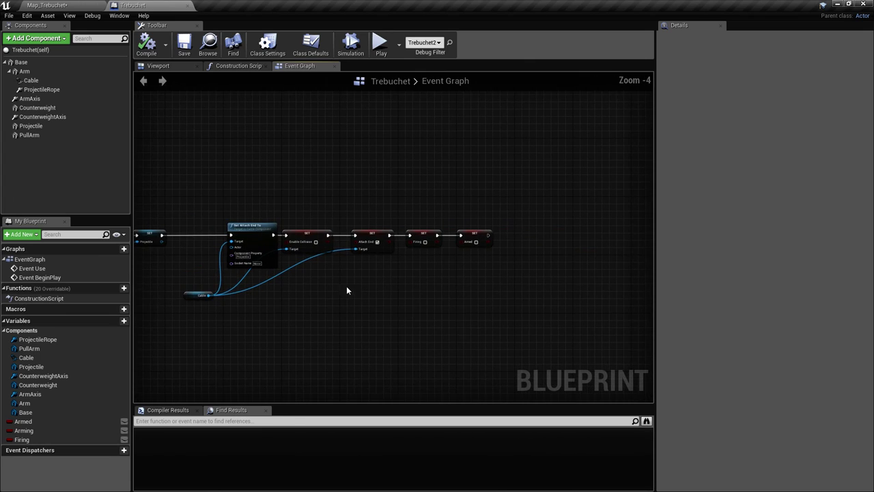
left_click_drag(376, 247, 470, 247)
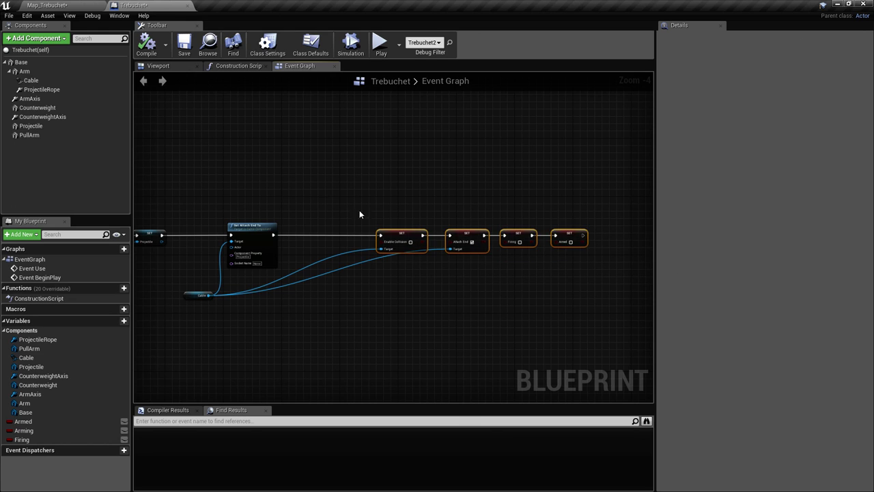
Inspect both trebuchets up close in the level, play it to watch Trebuchet2 throw its projectile, and end the session
left_click(77, 5)
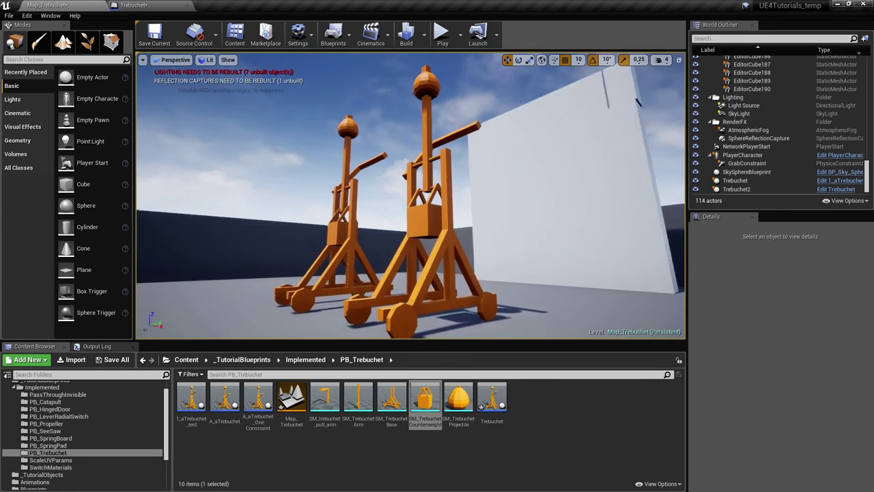
right_click_drag(423, 142, 404, 144)
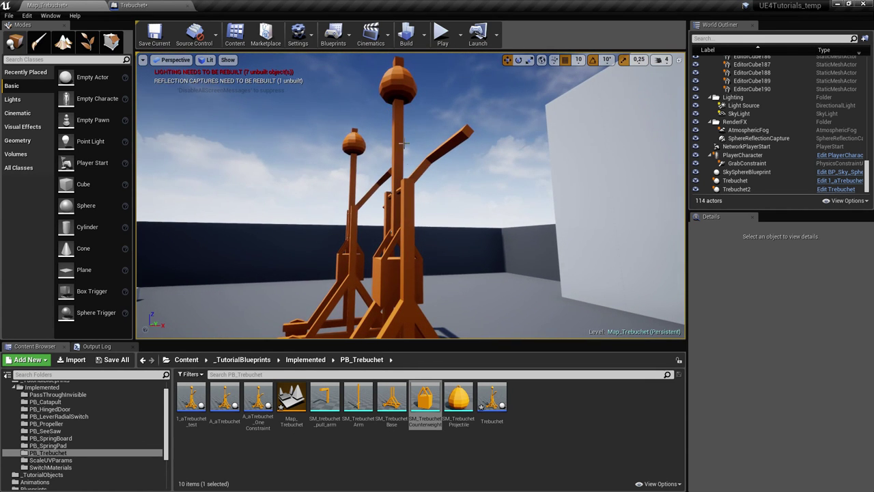
right_click_drag(411, 191, 393, 123)
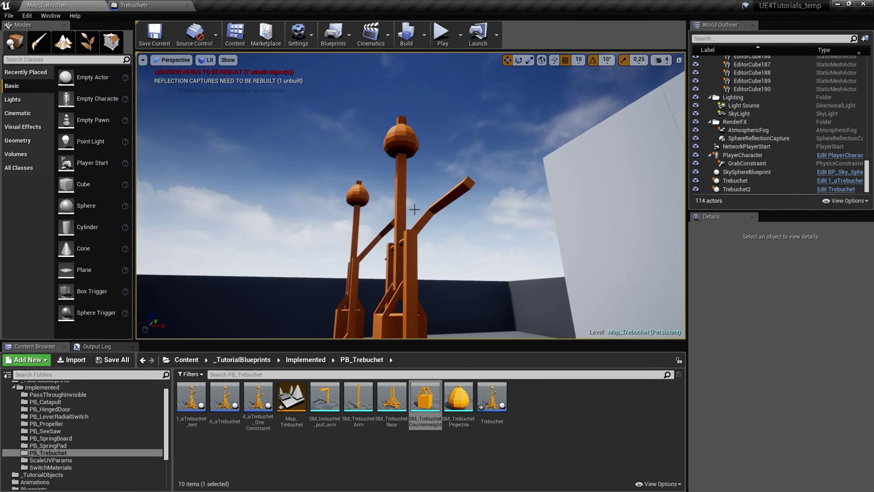
right_click_drag(335, 155, 335, 154)
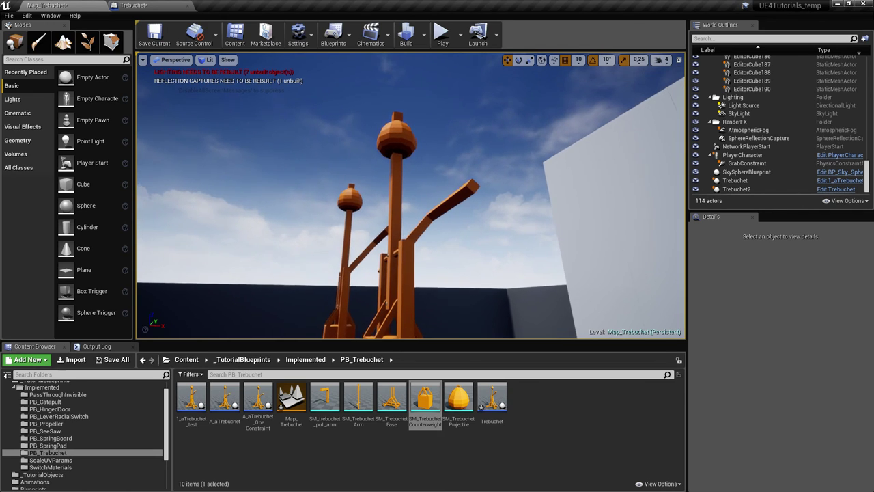
right_click_drag(387, 233, 387, 232)
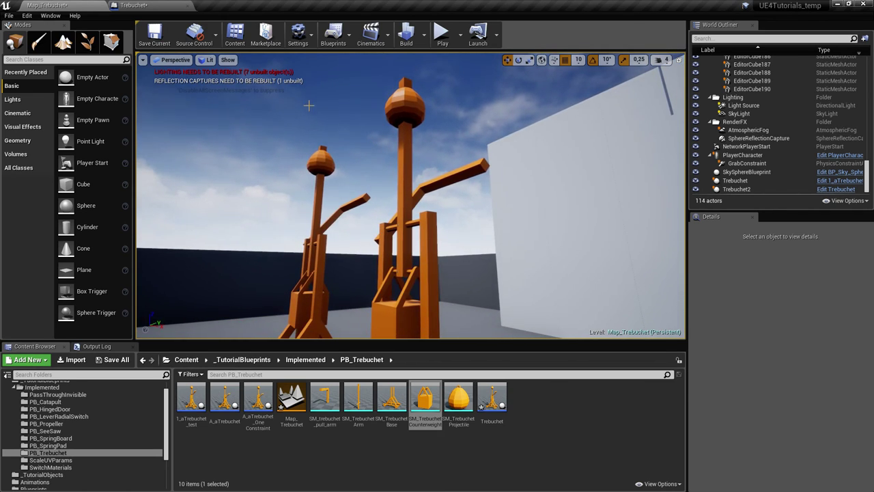
right_click_drag(389, 194, 378, 169)
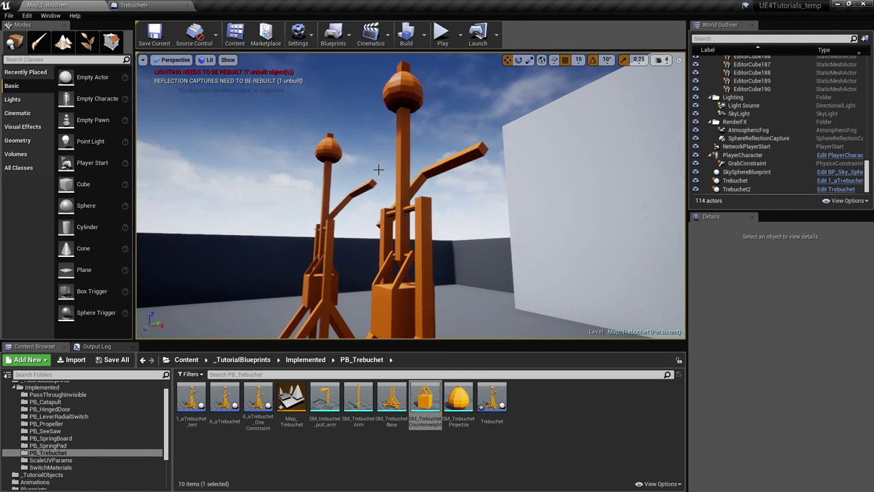
left_click(447, 44)
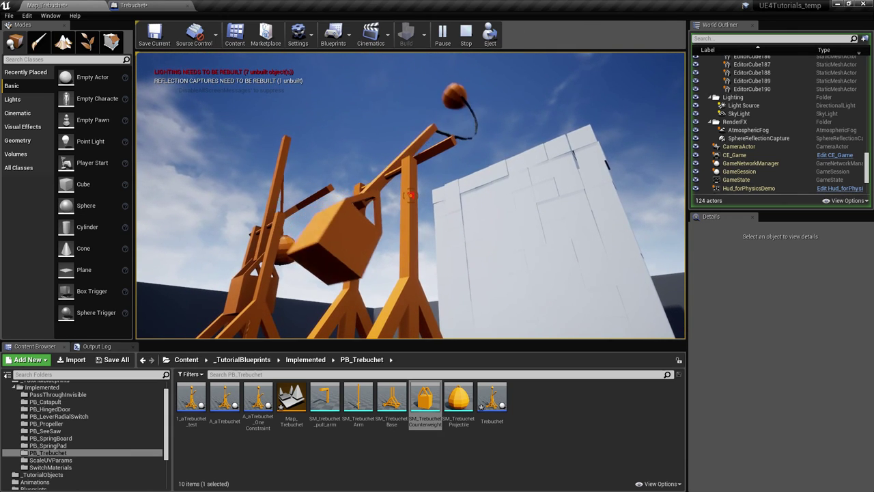
key("Escape")
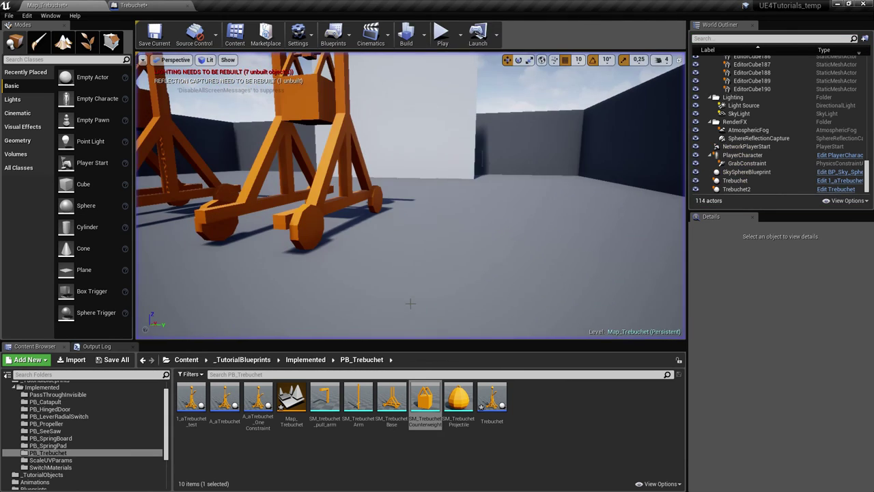
right_click_drag(409, 204, 397, 152)
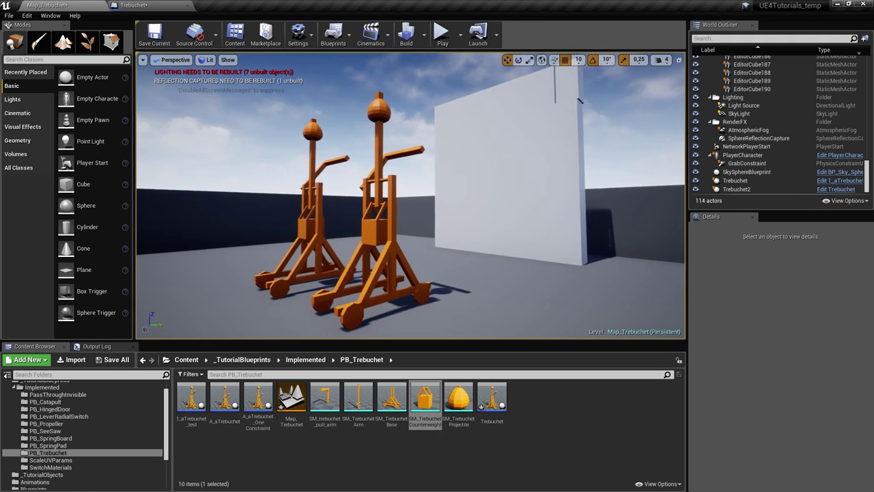
right_click_drag(399, 284, 372, 281)
right_click_drag(579, 100, 579, 101)
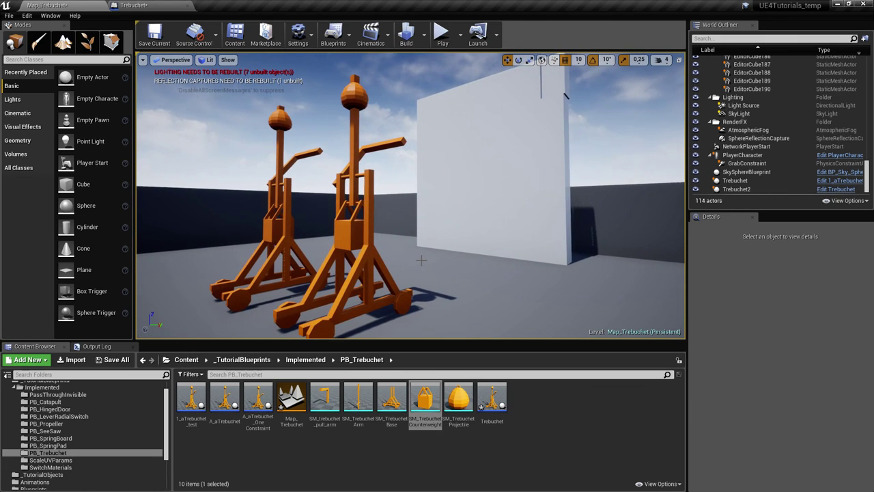
right_click_drag(428, 268, 428, 268)
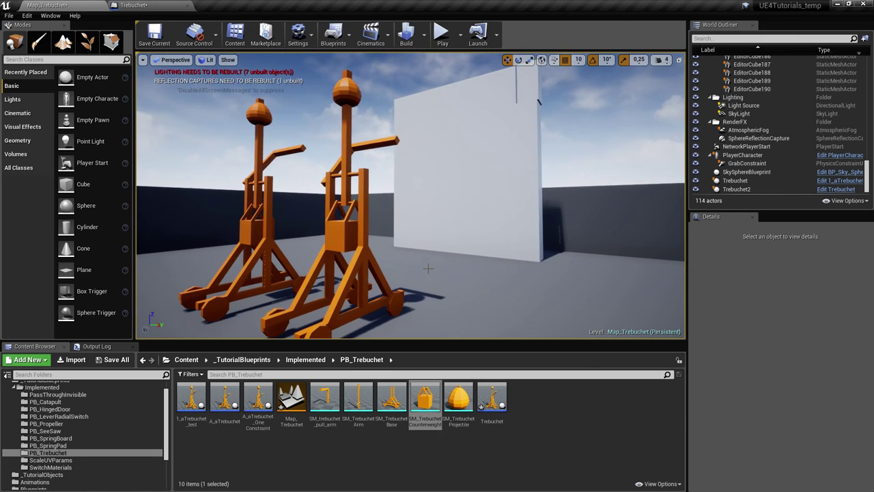